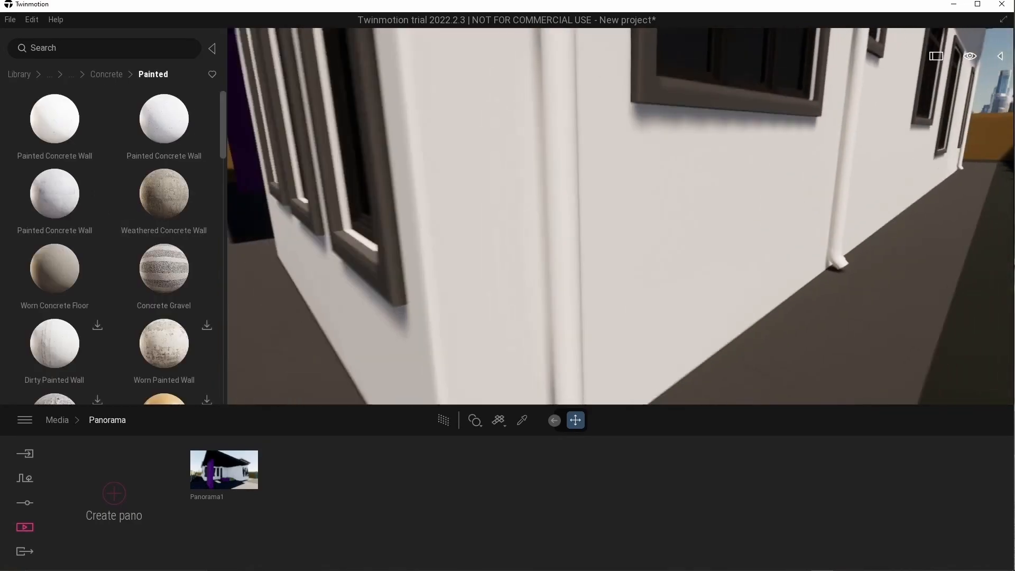
- Apply the speckled Painted Concrete Wall material to the house walls
{"action": "left_click_drag", "start_coordinate": [55, 118], "coordinate": [449, 197]}
{"action": "scroll", "coordinate": [449, 197], "scroll_direction": "up", "scroll_amount": 2}
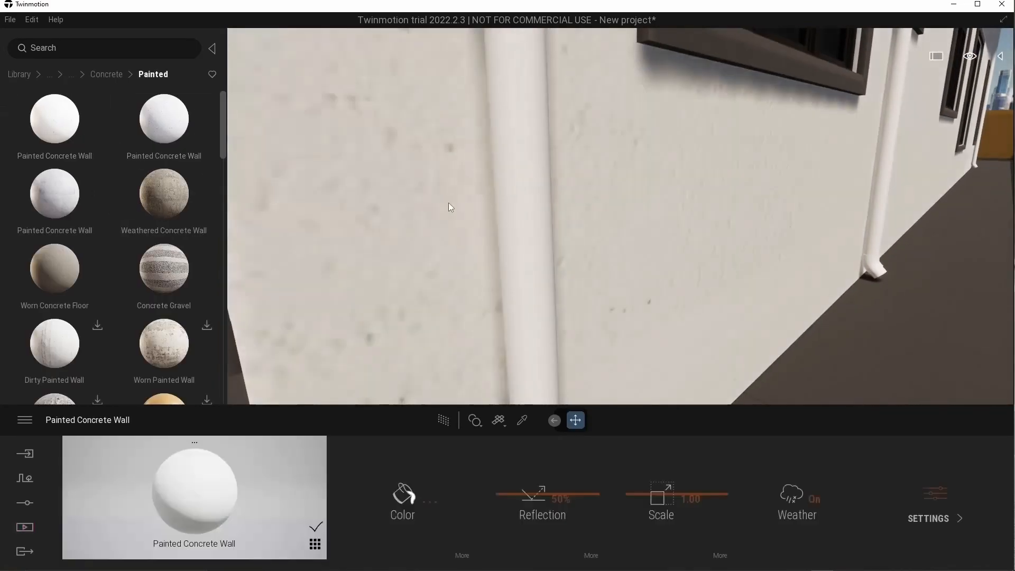
{"action": "scroll", "coordinate": [449, 197], "scroll_direction": "down", "scroll_amount": 2}
{"action": "left_click_drag", "start_coordinate": [163, 119], "coordinate": [384, 159]}
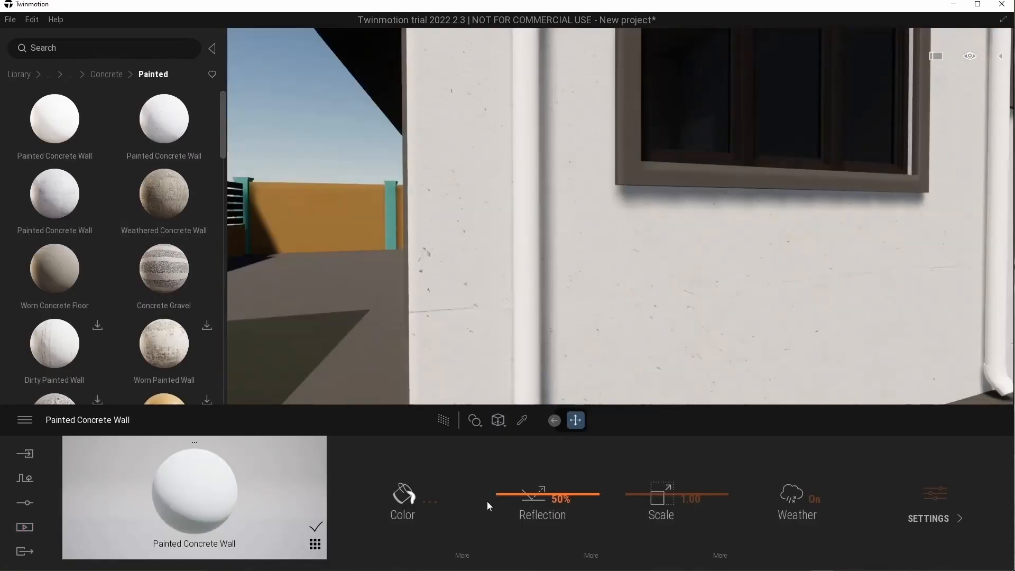
{"action": "left_click", "coordinate": [433, 501]}
{"action": "left_click", "coordinate": [562, 389]}
{"action": "scroll", "coordinate": [407, 224], "scroll_direction": "up", "scroll_amount": 3}
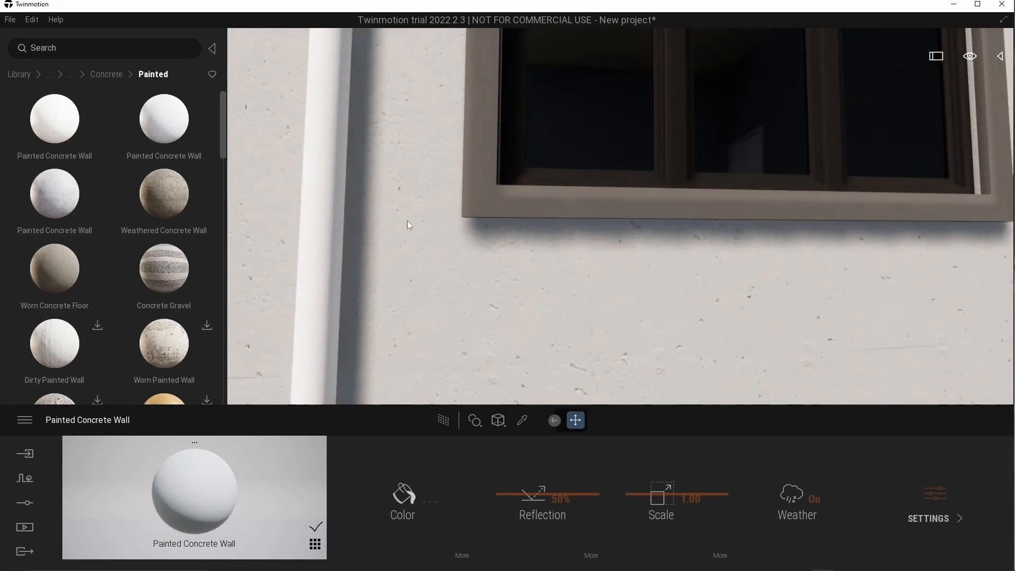
- Put painted concrete on the window frames and colour it dark grey 313131
{"action": "left_click_drag", "start_coordinate": [164, 119], "coordinate": [411, 197]}
{"action": "left_click", "coordinate": [405, 495]}
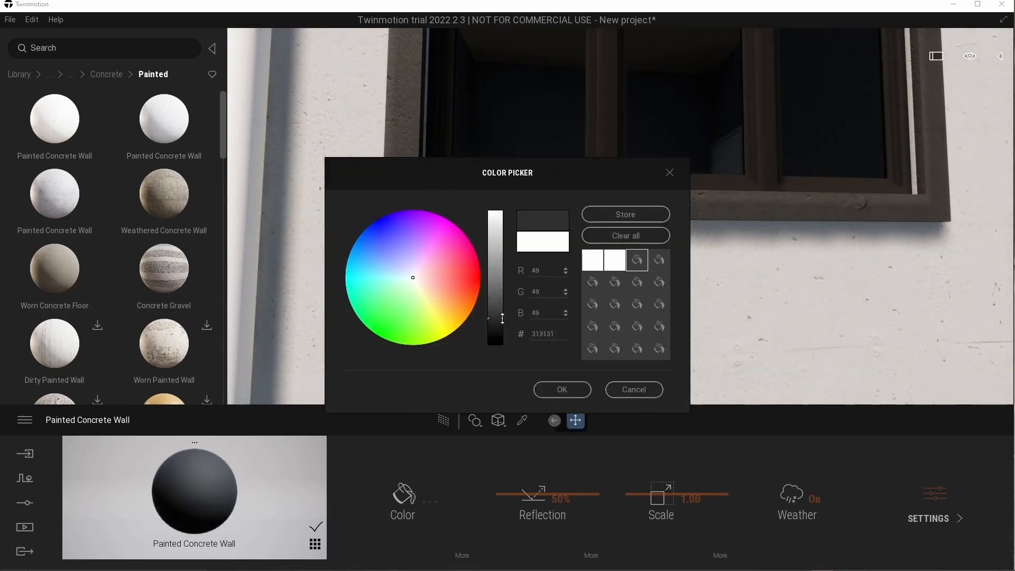
{"action": "left_click", "coordinate": [562, 391]}
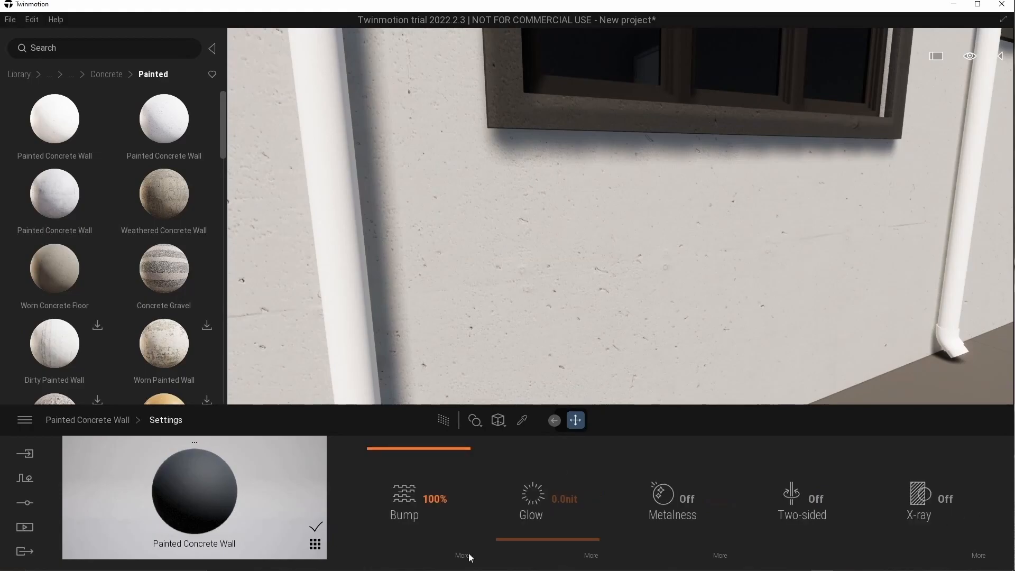
{"action": "left_click", "coordinate": [521, 420]}
{"action": "left_click", "coordinate": [482, 339]}
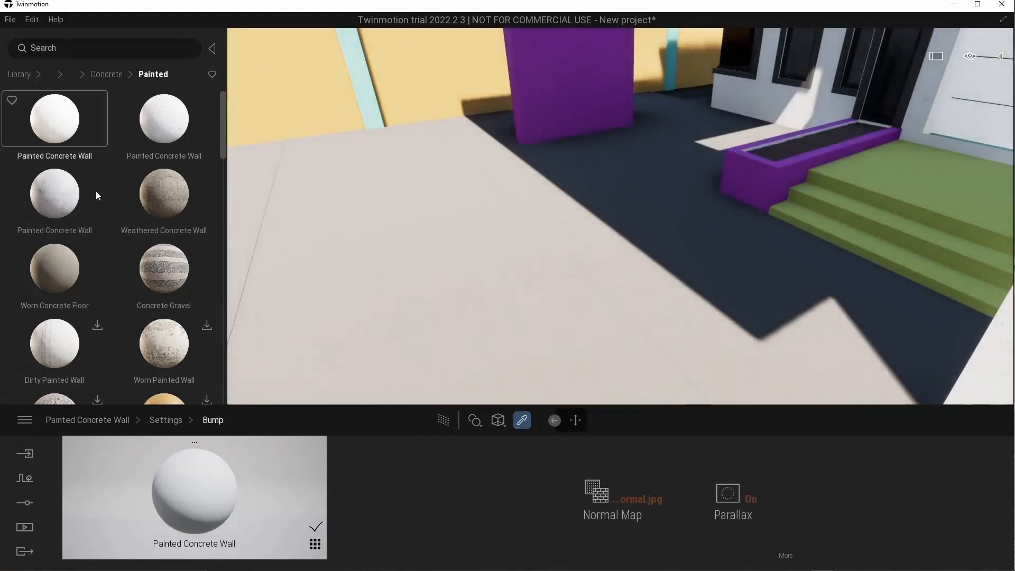
- Apply Worn Concrete Floor to the courtyard ground and darken its colour
{"action": "left_click_drag", "start_coordinate": [55, 269], "coordinate": [439, 286]}
{"action": "right_click_drag", "start_coordinate": [529, 254], "coordinate": [550, 227]}
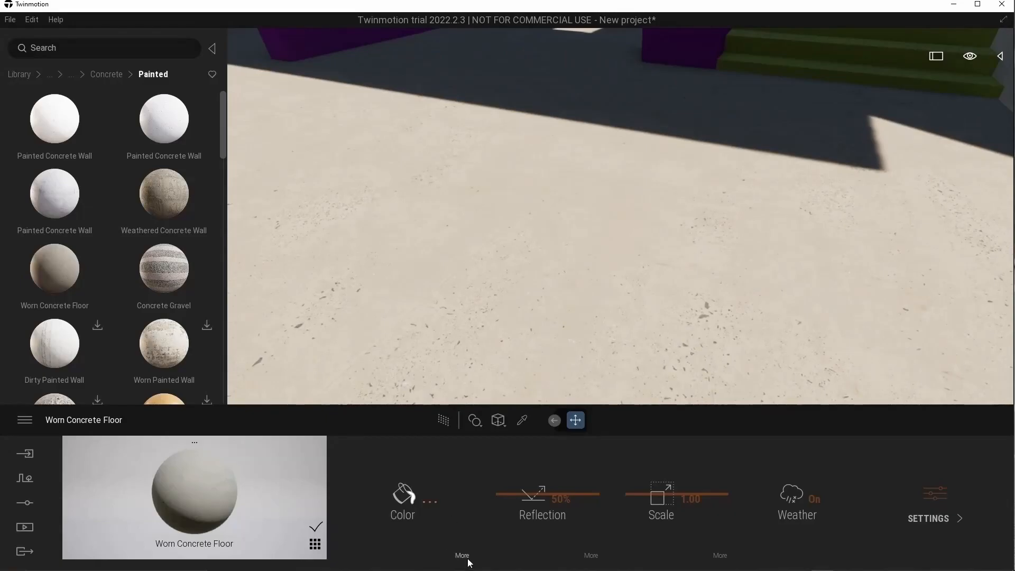
{"action": "left_click", "coordinate": [433, 502]}
{"action": "left_click_drag", "start_coordinate": [496, 214], "coordinate": [496, 299]}
{"action": "left_click", "coordinate": [562, 389]}
{"action": "right_click_drag", "start_coordinate": [571, 254], "coordinate": [539, 179]}
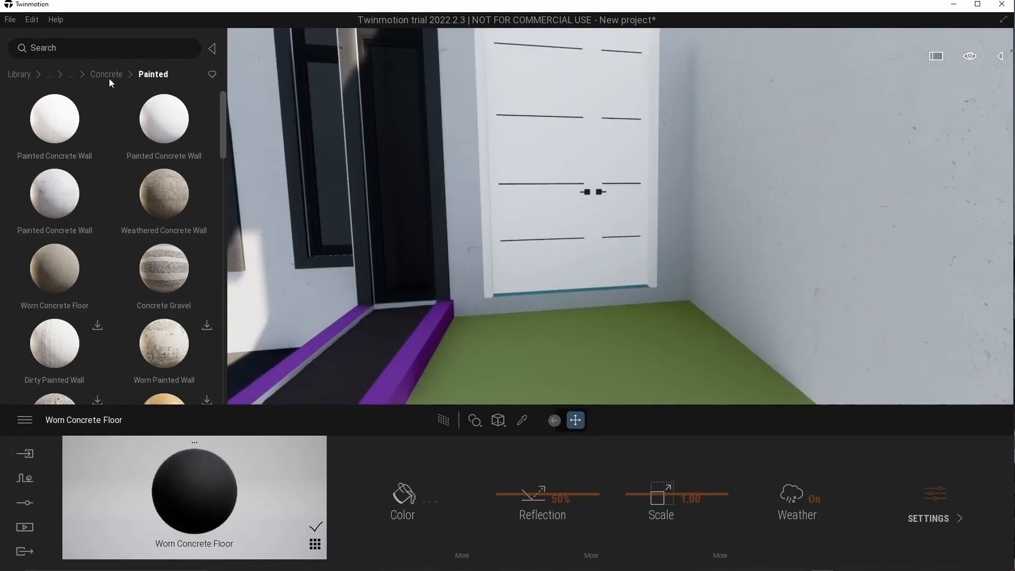
{"action": "left_click", "coordinate": [106, 74]}
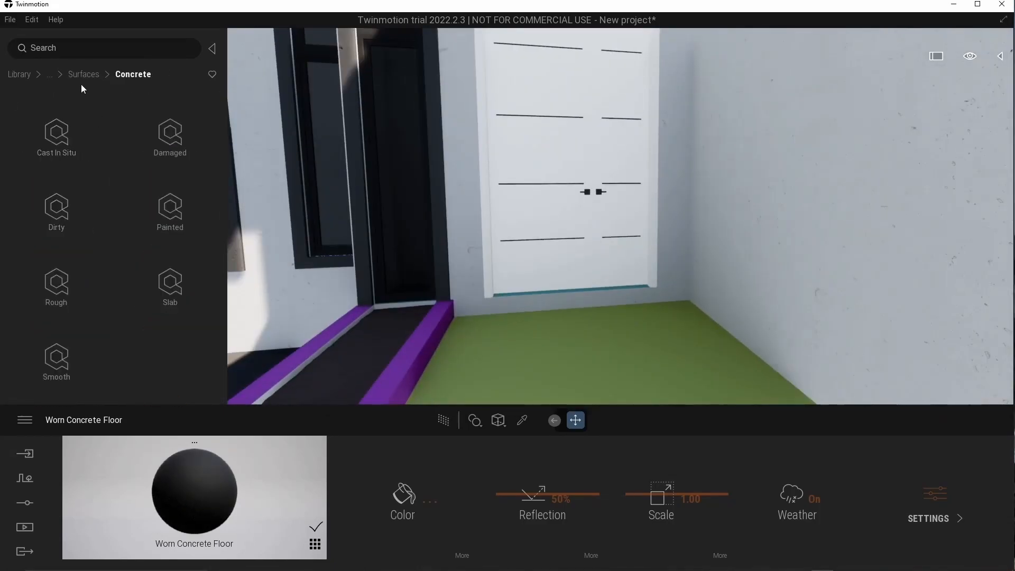
- Cover the entrance floor with Ceramic Gray Stone Tiles
{"action": "left_click", "coordinate": [56, 133]}
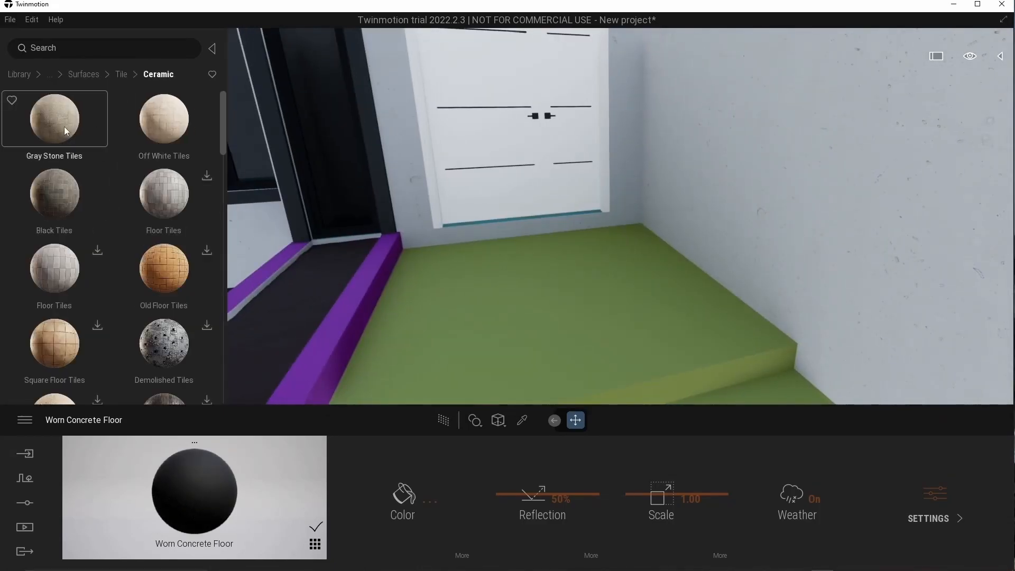
{"action": "left_click_drag", "start_coordinate": [54, 119], "coordinate": [566, 317]}
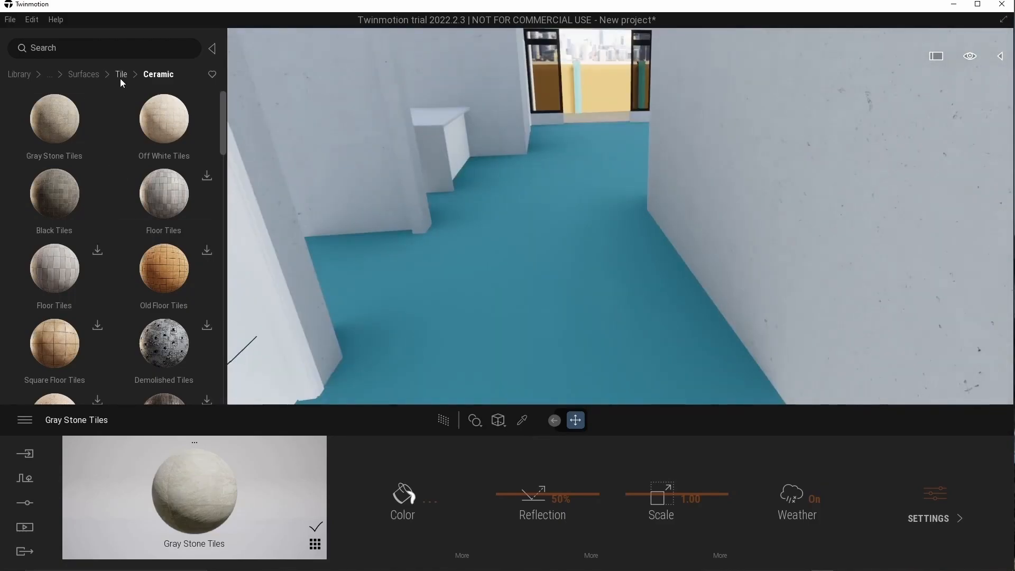
{"action": "left_click", "coordinate": [83, 74]}
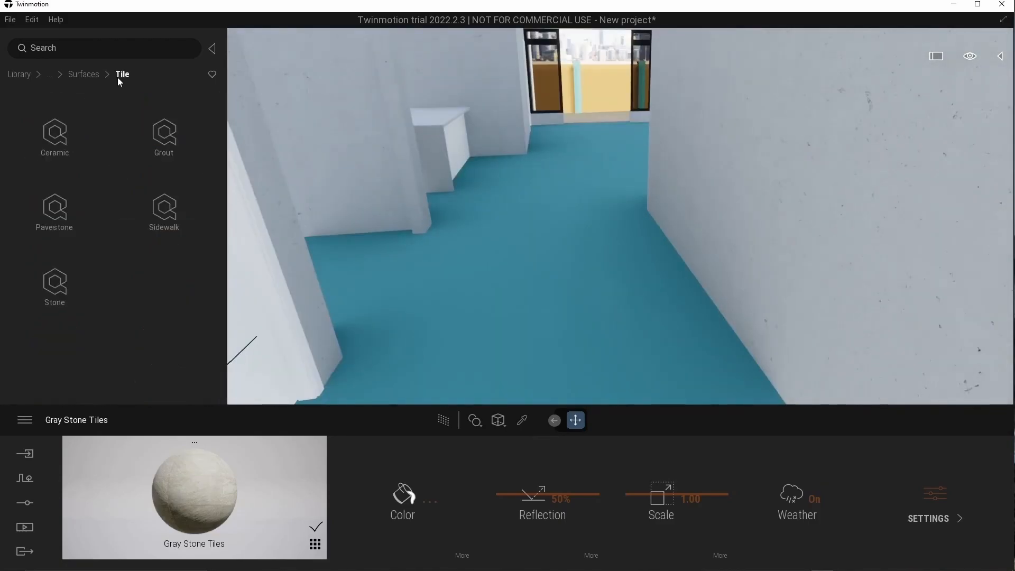
- Apply Dusty Parquet to the corridor floor and inspect the result
{"action": "left_click", "coordinate": [56, 286]}
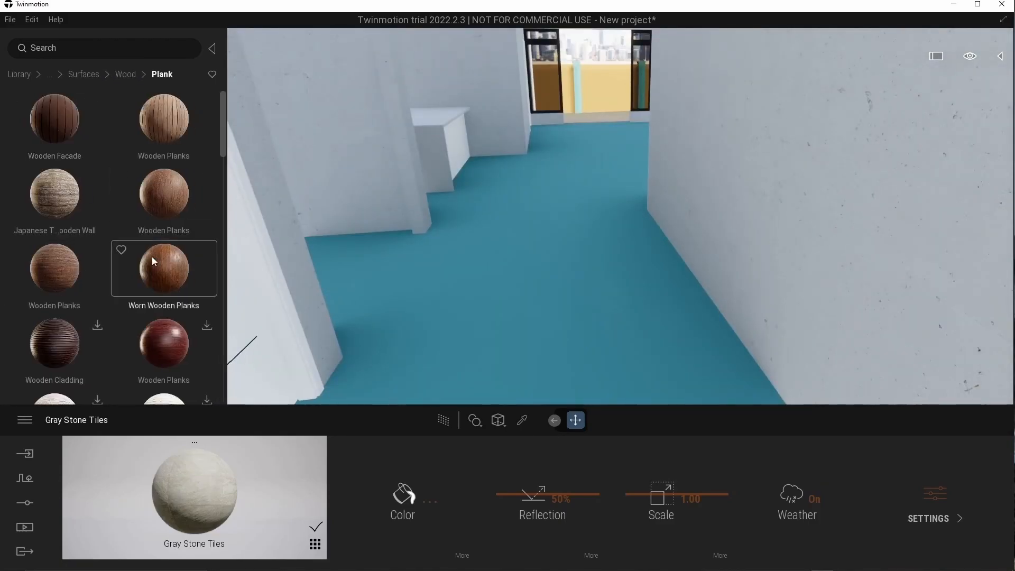
{"action": "scroll", "coordinate": [126, 264], "scroll_direction": "down", "scroll_amount": 3}
{"action": "scroll", "coordinate": [125, 253], "scroll_direction": "up", "scroll_amount": 2}
{"action": "left_click", "coordinate": [79, 238]}
{"action": "scroll", "coordinate": [115, 169], "scroll_direction": "up", "scroll_amount": 1}
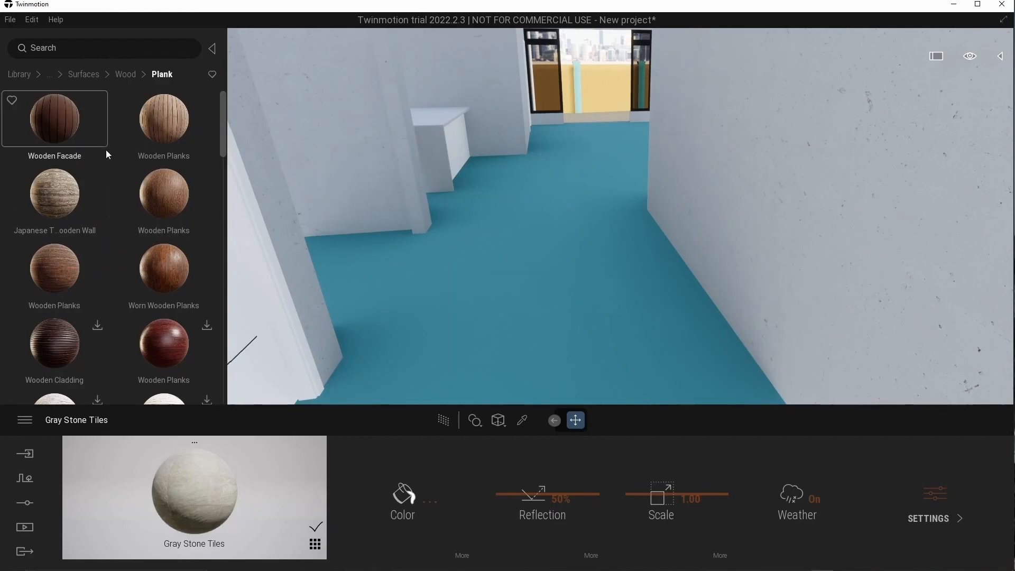
{"action": "left_click", "coordinate": [125, 74]}
{"action": "left_click", "coordinate": [155, 213]}
{"action": "left_click_drag", "start_coordinate": [307, 225], "coordinate": [462, 301]}
{"action": "right_click_drag", "start_coordinate": [462, 301], "coordinate": [441, 300]}
{"action": "right_click_drag", "start_coordinate": [612, 324], "coordinate": [605, 259]}
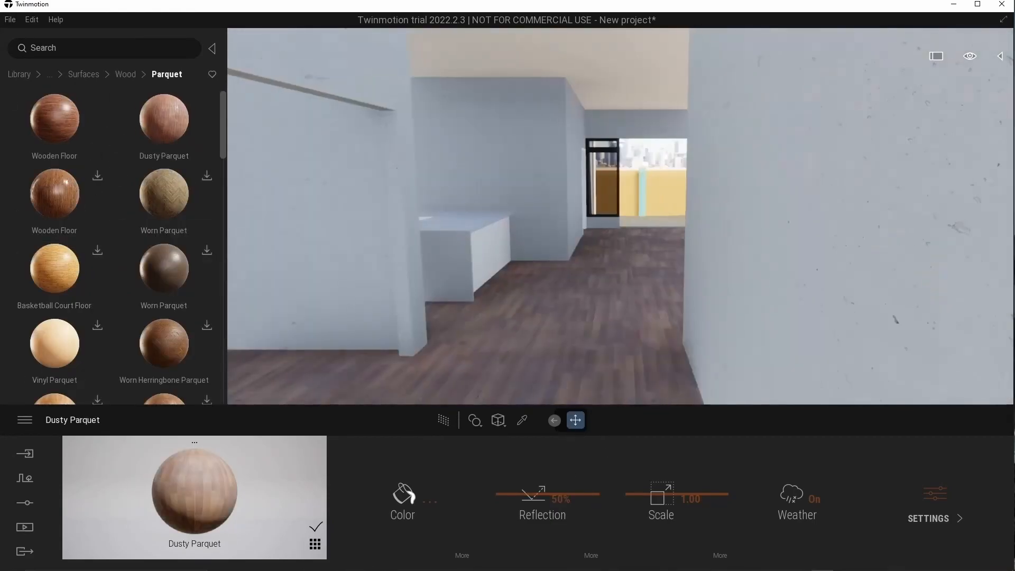
- Review the Edit > Preferences pages, then cancel without saving changes
{"action": "left_click", "coordinate": [10, 19]}
{"action": "mouse_move", "coordinate": [31, 19]}
{"action": "left_click", "coordinate": [53, 182]}
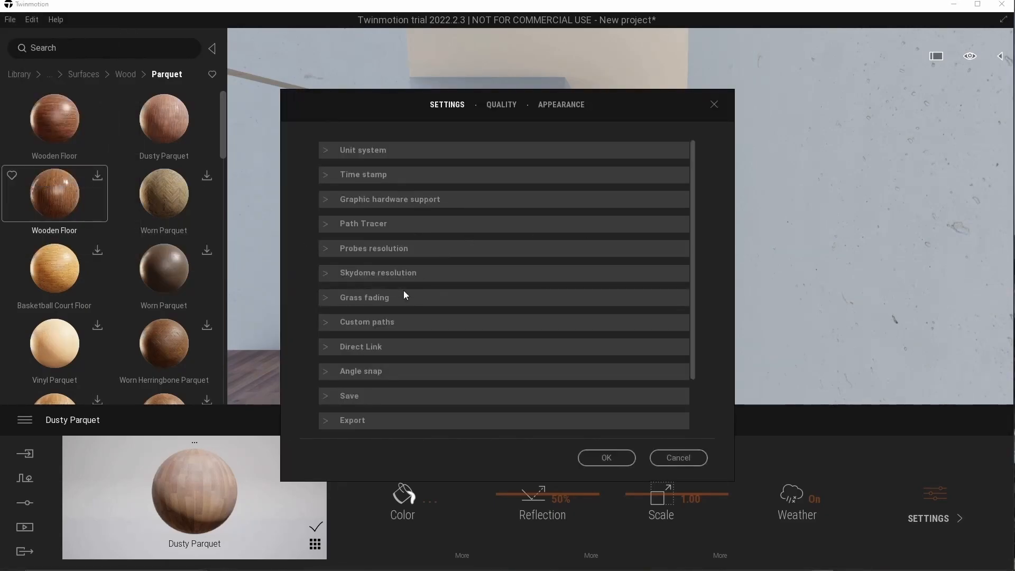
{"action": "scroll", "coordinate": [402, 387], "scroll_direction": "down", "scroll_amount": 4}
{"action": "scroll", "coordinate": [396, 393], "scroll_direction": "up", "scroll_amount": 4}
{"action": "left_click", "coordinate": [557, 105]}
{"action": "left_click", "coordinate": [505, 105]}
{"action": "left_click", "coordinate": [447, 105]}
{"action": "left_click", "coordinate": [324, 249]}
{"action": "left_click", "coordinate": [328, 248]}
{"action": "scroll", "coordinate": [330, 313], "scroll_direction": "down", "scroll_amount": 2}
{"action": "scroll", "coordinate": [330, 314], "scroll_direction": "down", "scroll_amount": 2}
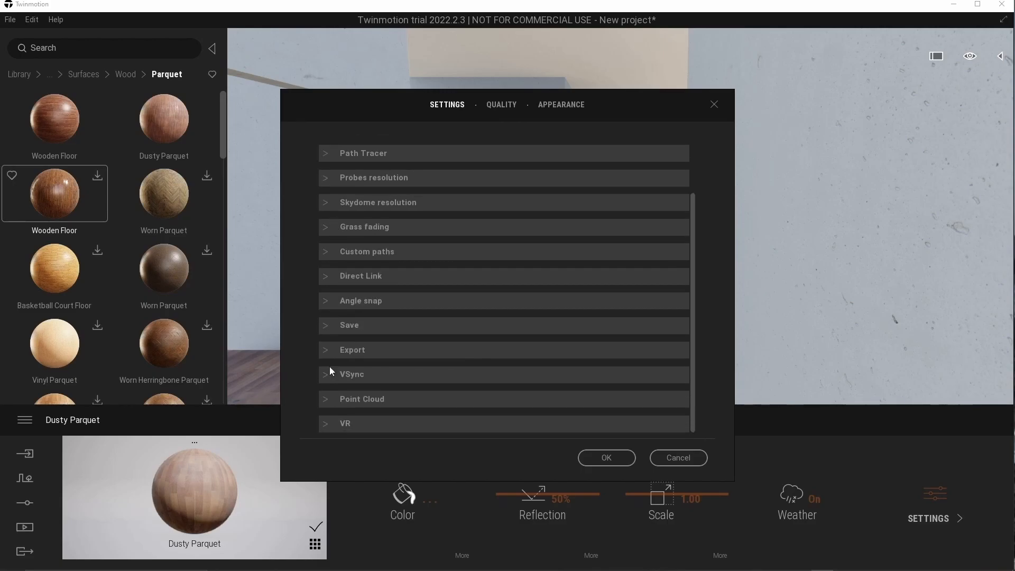
{"action": "left_click", "coordinate": [686, 463]}
- Fly the view into the kitchen, facing the counters
{"action": "left_click_drag", "start_coordinate": [450, 304], "coordinate": [455, 338]}
{"action": "right_click_drag", "start_coordinate": [454, 338], "coordinate": [454, 306]}
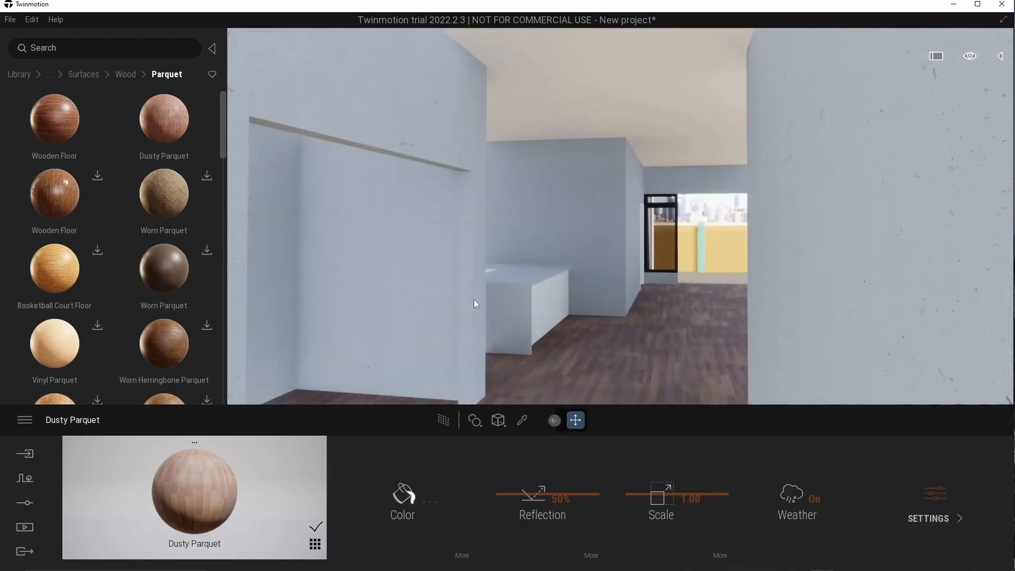
{"action": "scroll", "coordinate": [511, 272], "scroll_direction": "up", "scroll_amount": 5}
{"action": "right_click_drag", "start_coordinate": [568, 225], "coordinate": [491, 233]}
{"action": "left_click", "coordinate": [83, 74]}
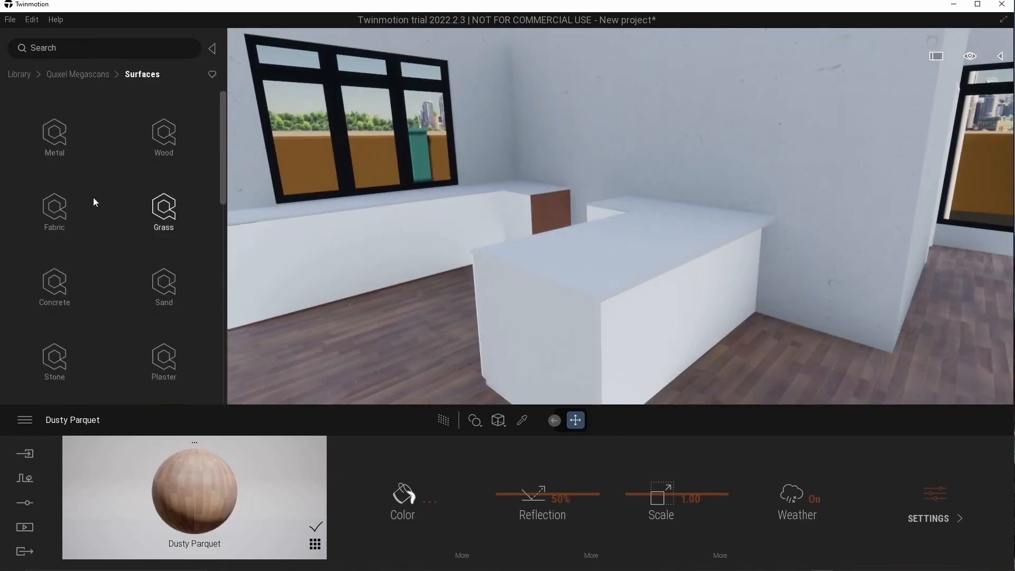
- Apply Glossy plastic to the kitchen counters and the brown block, coloured white
{"action": "left_click", "coordinate": [55, 137]}
{"action": "scroll", "coordinate": [164, 253], "scroll_direction": "down", "scroll_amount": 3}
{"action": "left_click", "coordinate": [163, 275]}
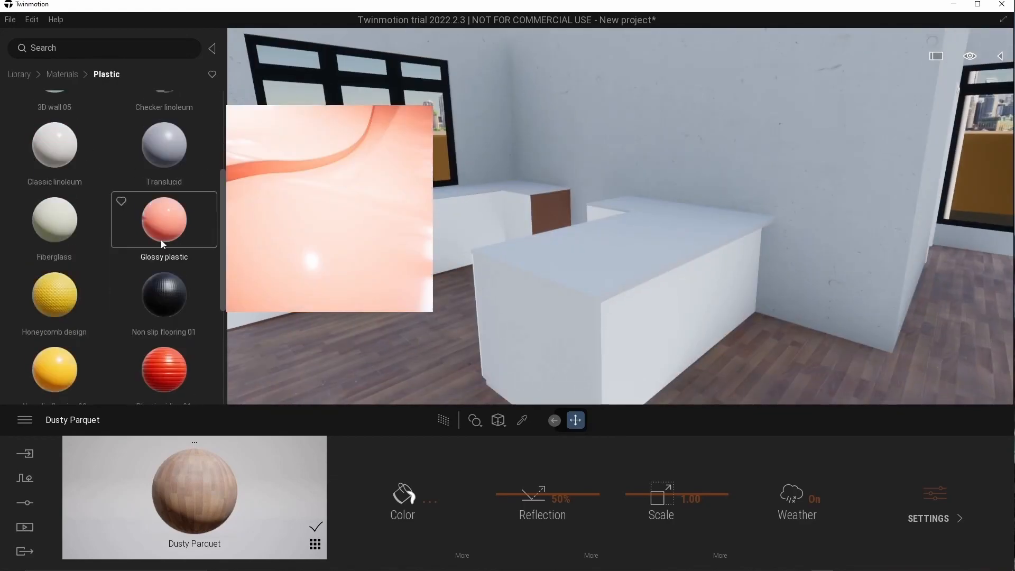
{"action": "left_click_drag", "start_coordinate": [163, 233], "coordinate": [378, 270]}
{"action": "left_click_drag", "start_coordinate": [163, 220], "coordinate": [556, 217]}
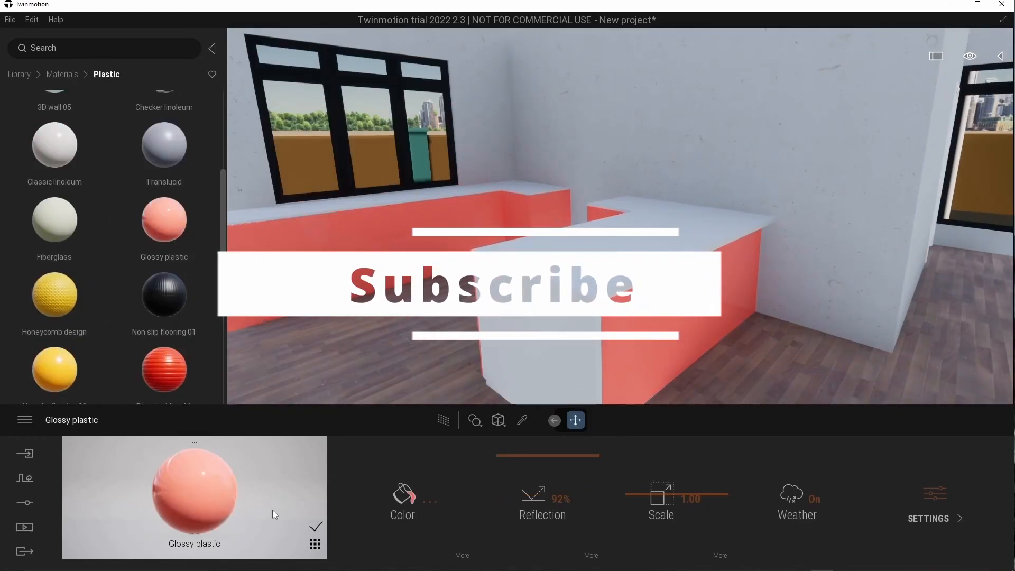
{"action": "left_click", "coordinate": [413, 494]}
{"action": "left_click", "coordinate": [414, 278]}
{"action": "left_click", "coordinate": [562, 390]}
- Try Walnut Veneer on the counter, then undo it
{"action": "left_click", "coordinate": [62, 75]}
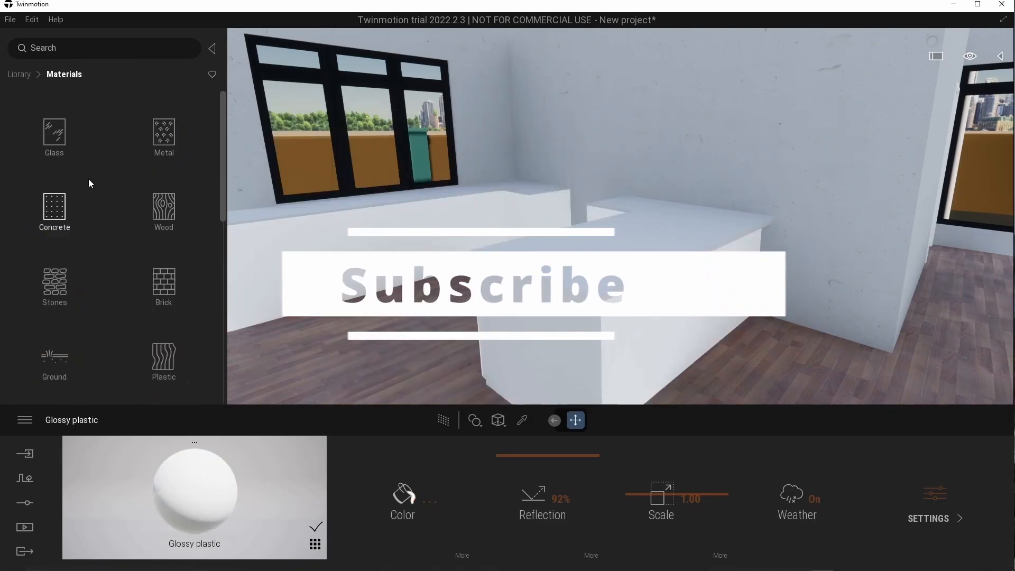
{"action": "left_click", "coordinate": [20, 74]}
{"action": "left_click", "coordinate": [152, 220]}
{"action": "left_click", "coordinate": [153, 220]}
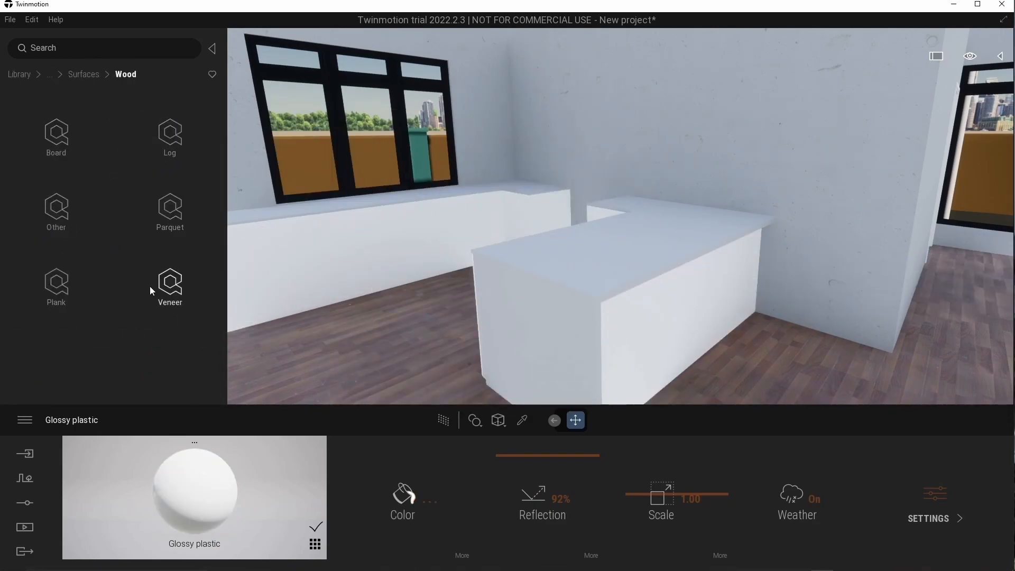
{"action": "left_click", "coordinate": [144, 266]}
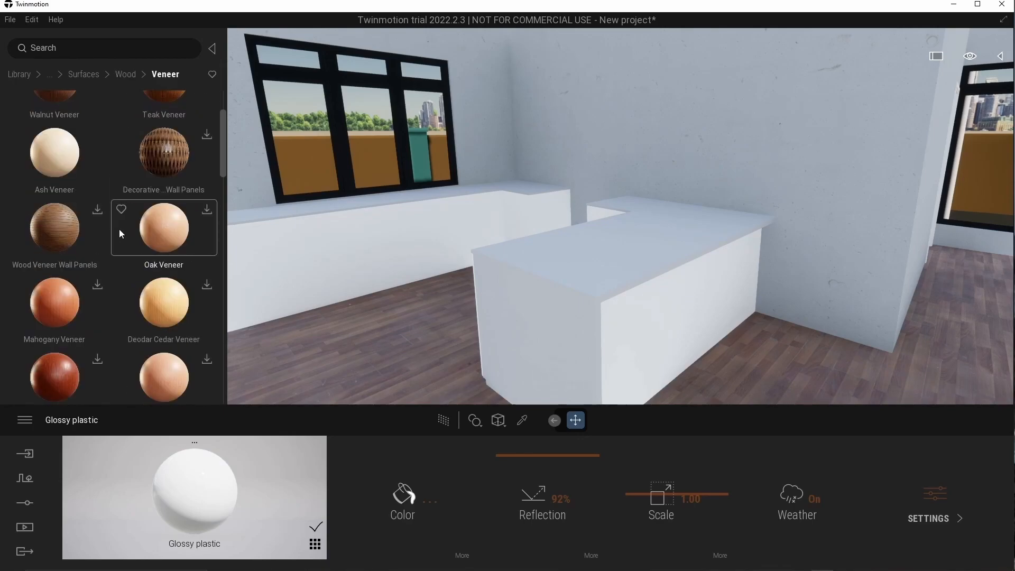
{"action": "left_click_drag", "start_coordinate": [119, 230], "coordinate": [576, 303]}
{"action": "left_click_drag", "start_coordinate": [59, 123], "coordinate": [555, 294]}
{"action": "key", "text": "ctrl+z"}
{"action": "middle_click_drag", "start_coordinate": [608, 209], "coordinate": [608, 208], "text": "shift"}
{"action": "right_click_drag", "start_coordinate": [608, 209], "coordinate": [607, 208]}
- Glaze the windows with Clear glass
{"action": "left_click", "coordinate": [125, 75]}
{"action": "left_click", "coordinate": [20, 75]}
{"action": "left_click", "coordinate": [56, 136]}
{"action": "left_click", "coordinate": [58, 144]}
{"action": "left_click_drag", "start_coordinate": [58, 144], "coordinate": [470, 206]}
{"action": "right_click_drag", "start_coordinate": [470, 206], "coordinate": [470, 207]}
- Give the window frame Brushed aluminium 01 and begin darkening its colour
{"action": "left_click", "coordinate": [62, 74]}
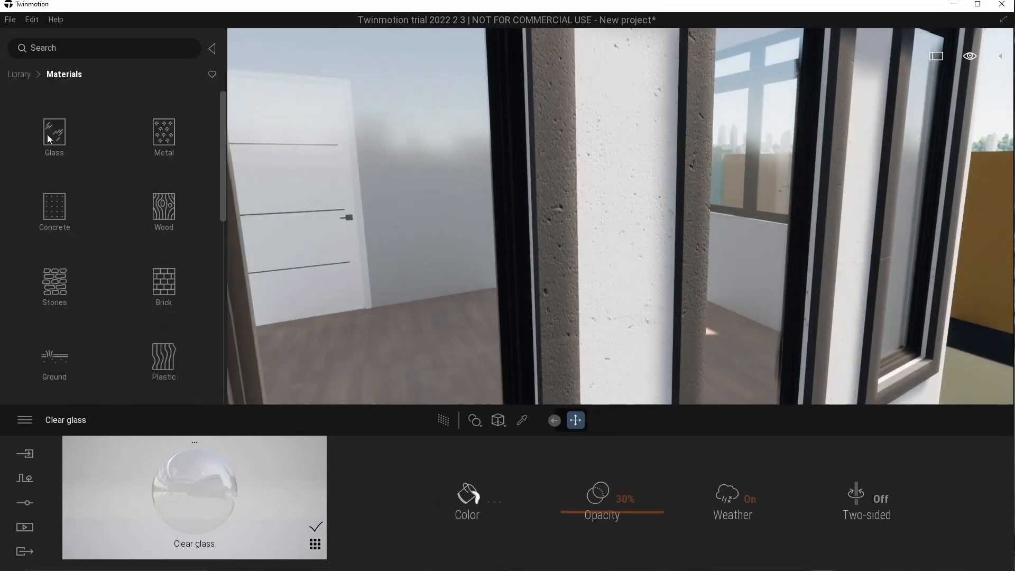
{"action": "left_click", "coordinate": [163, 125]}
{"action": "scroll", "coordinate": [75, 334], "scroll_direction": "down", "scroll_amount": 4}
{"action": "scroll", "coordinate": [179, 354], "scroll_direction": "up", "scroll_amount": 5}
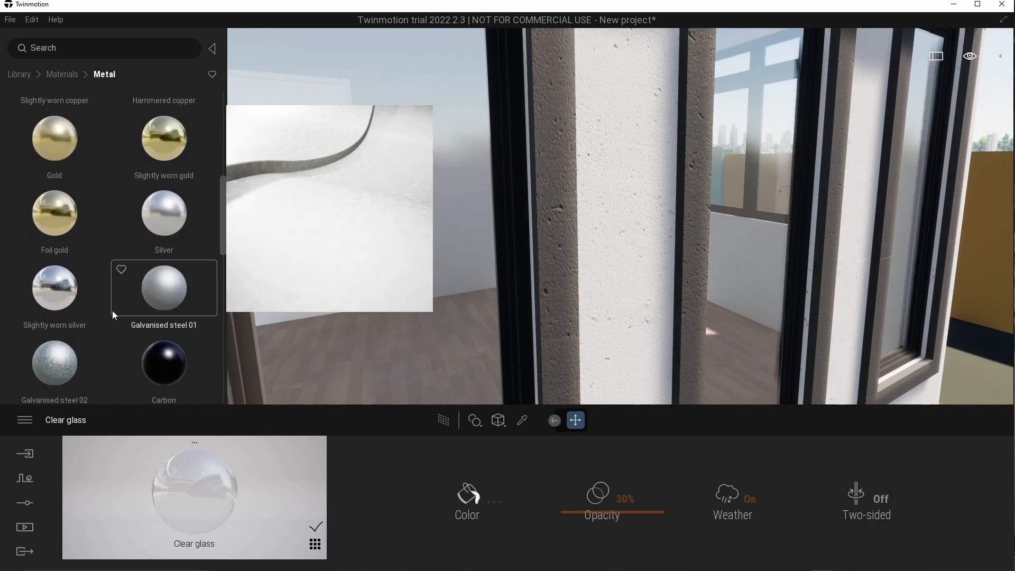
{"action": "mouse_move", "coordinate": [62, 133]}
{"action": "left_mouse_down"}
{"action": "mouse_move", "coordinate": [510, 211]}
{"action": "mouse_move", "coordinate": [495, 309]}
{"action": "left_mouse_up"}
{"action": "left_click", "coordinate": [410, 498]}
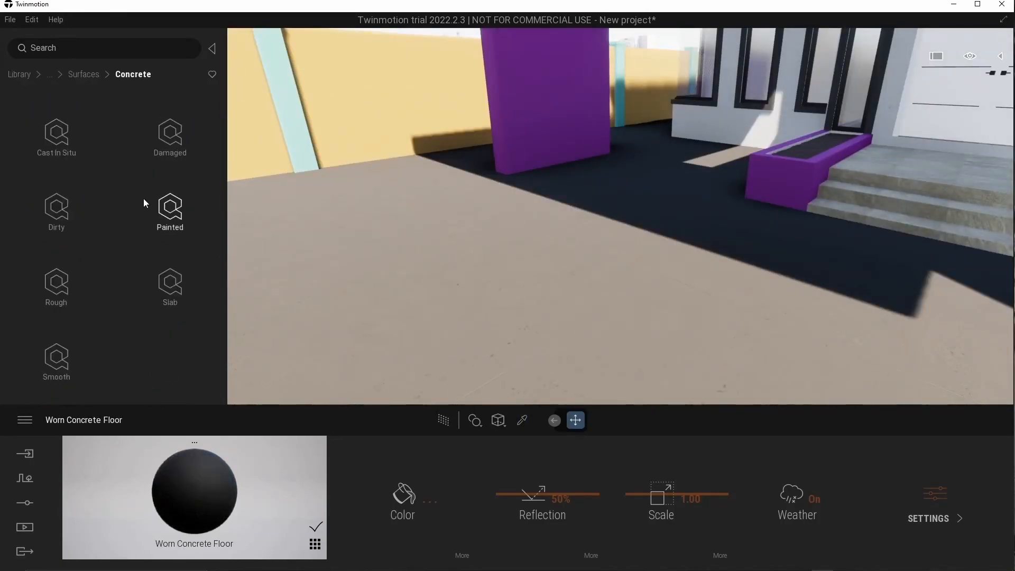
- Apply Worn Concrete from Dirty concrete to the courtyard floor
{"action": "left_click", "coordinate": [167, 139]}
{"action": "left_click", "coordinate": [114, 77]}
{"action": "left_click", "coordinate": [56, 216]}
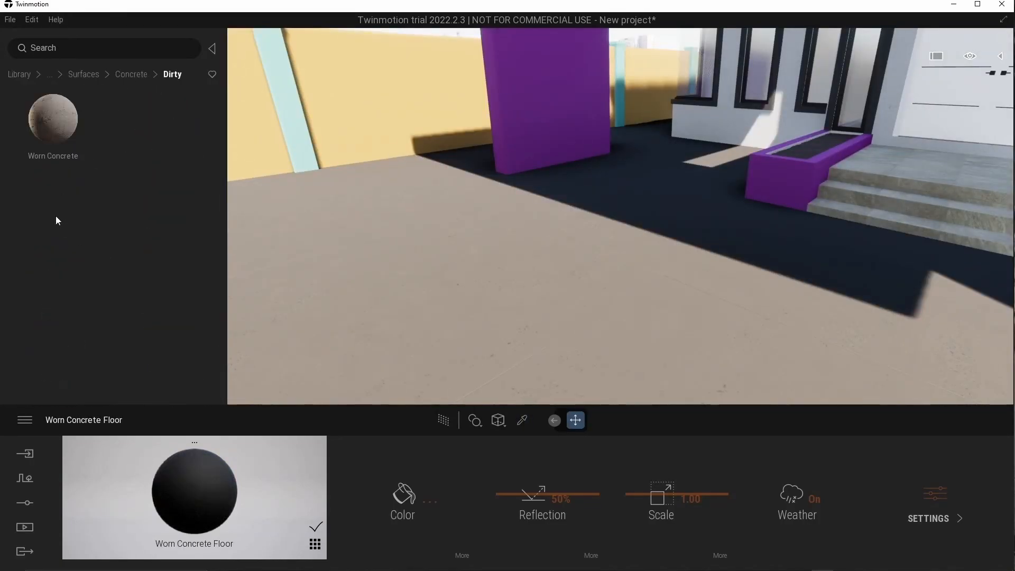
{"action": "left_click_drag", "start_coordinate": [54, 119], "coordinate": [398, 273]}
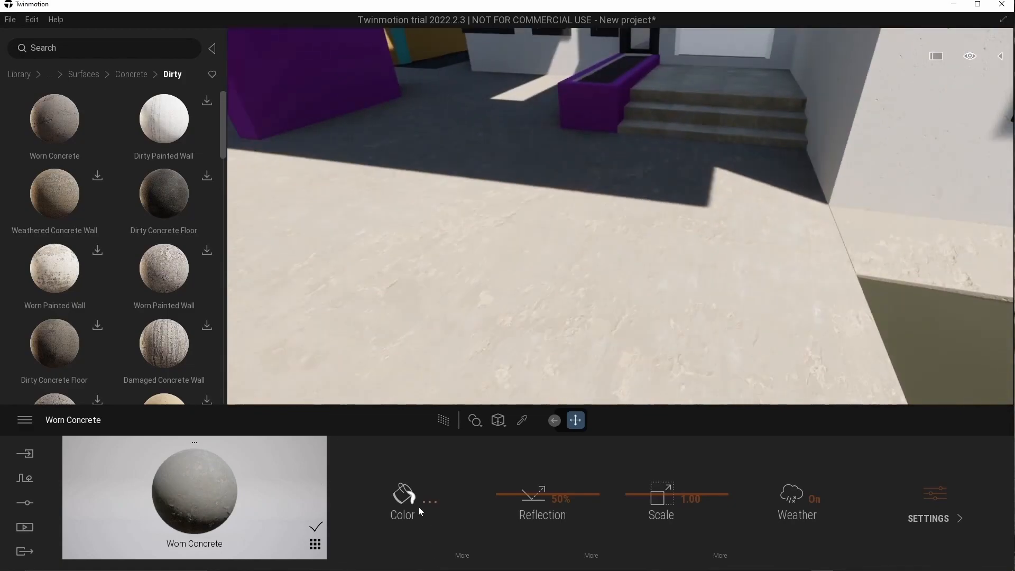
{"action": "left_click", "coordinate": [430, 519]}
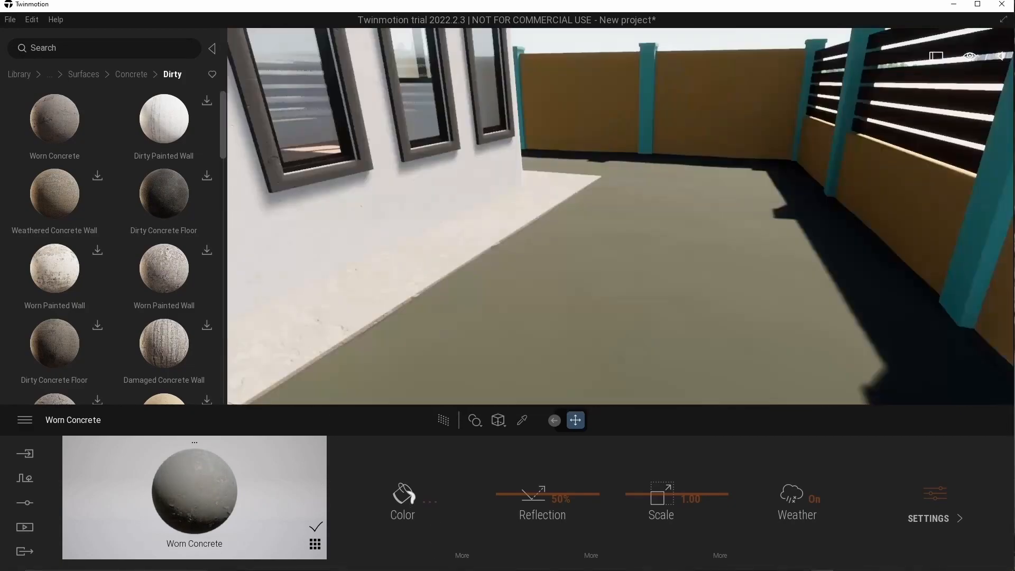
- Cover the yard floor with Nature Grass 5
{"action": "left_click", "coordinate": [19, 74]}
{"action": "left_click", "coordinate": [57, 138]}
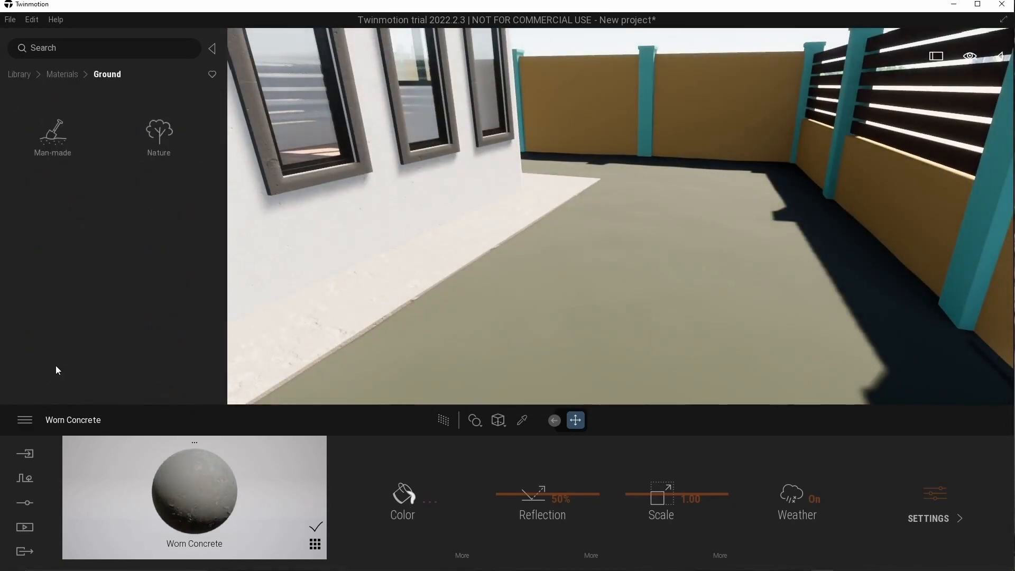
{"action": "left_click", "coordinate": [155, 136]}
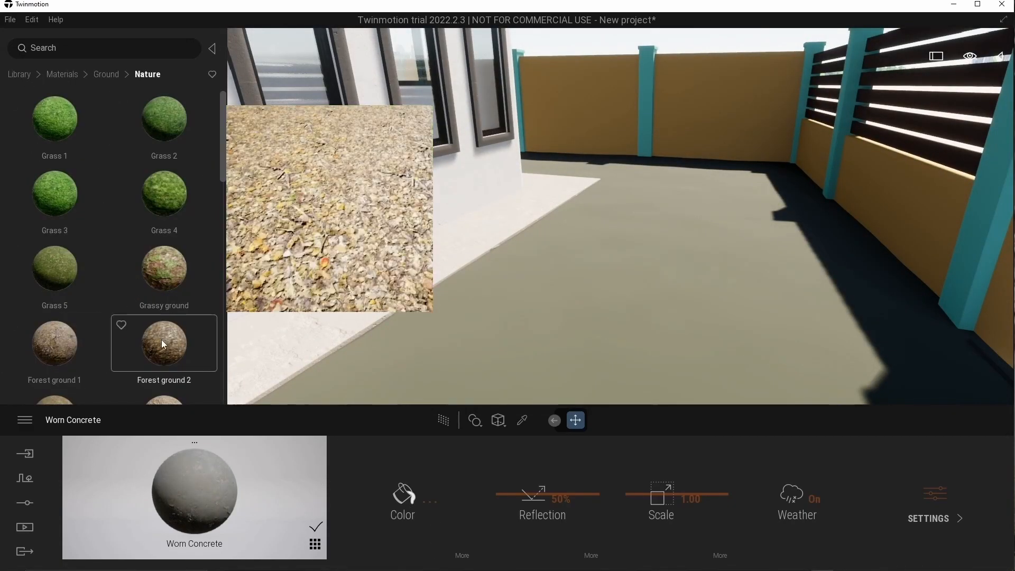
{"action": "left_click_drag", "start_coordinate": [55, 265], "coordinate": [631, 338]}
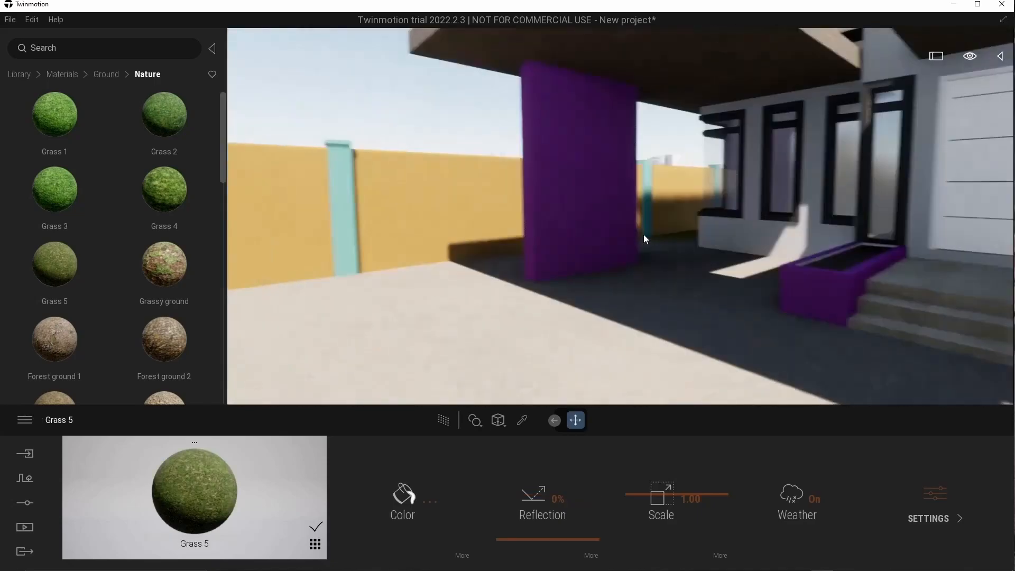
- Apply Painted Brick Wall to the yellow wall, rotated 90° and scaled to 0.68
{"action": "left_click", "coordinate": [19, 75]}
{"action": "left_click", "coordinate": [164, 286]}
{"action": "left_click", "coordinate": [20, 74]}
{"action": "left_click", "coordinate": [26, 76]}
{"action": "left_click", "coordinate": [72, 205]}
{"action": "scroll", "coordinate": [111, 252], "scroll_direction": "down", "scroll_amount": 3}
{"action": "left_click", "coordinate": [53, 285]}
{"action": "left_click", "coordinate": [164, 204]}
{"action": "right_click_drag", "start_coordinate": [621, 238], "coordinate": [507, 238]}
{"action": "left_click_drag", "start_coordinate": [63, 194], "coordinate": [505, 289]}
{"action": "left_click_drag", "start_coordinate": [554, 499], "coordinate": [635, 357]}
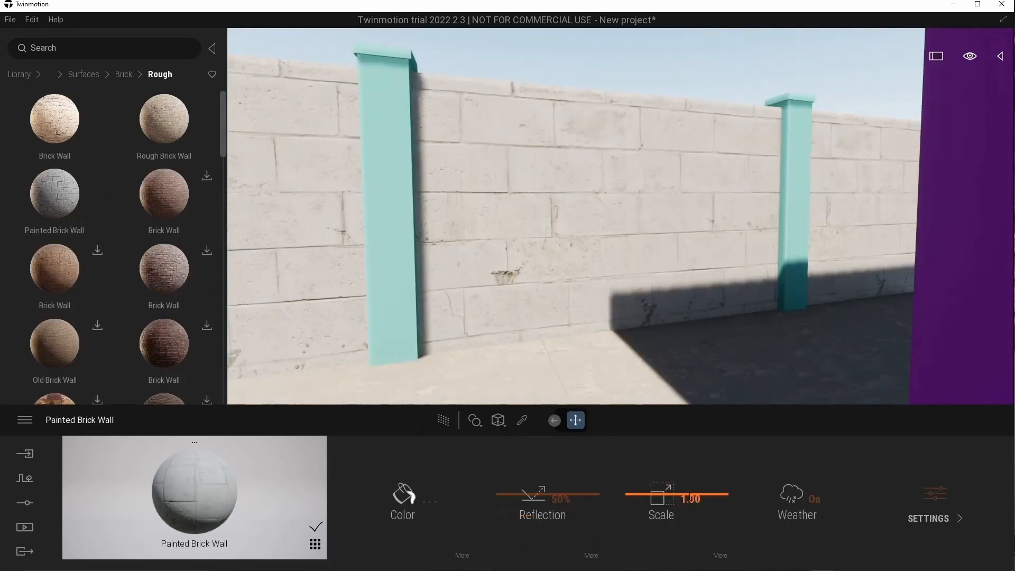
{"action": "left_click_drag", "start_coordinate": [689, 496], "coordinate": [646, 514]}
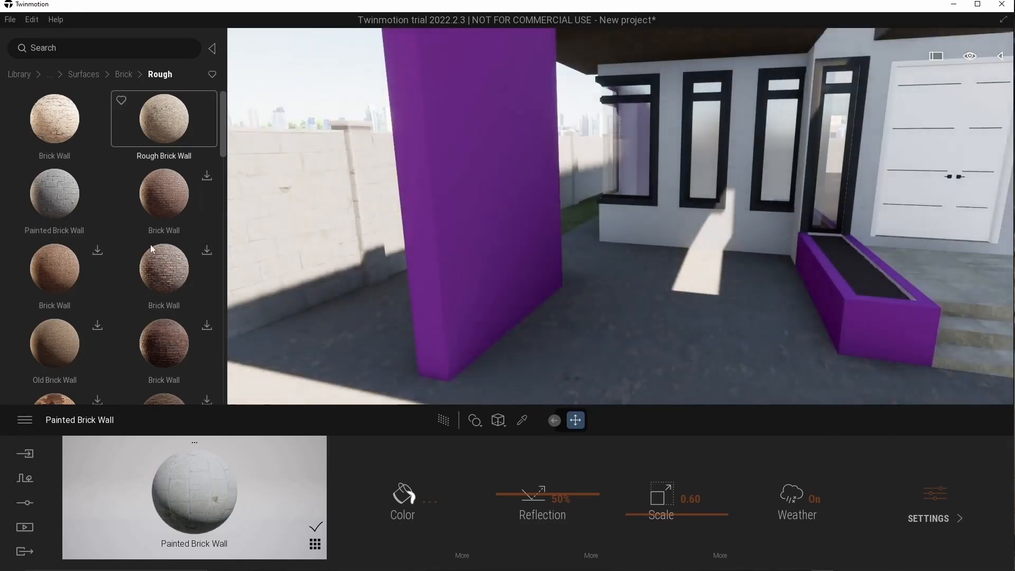
- Clad the purple pillar in Rusty Slate Facade with 90° rotation and 0.65 scale
{"action": "left_click", "coordinate": [123, 74]}
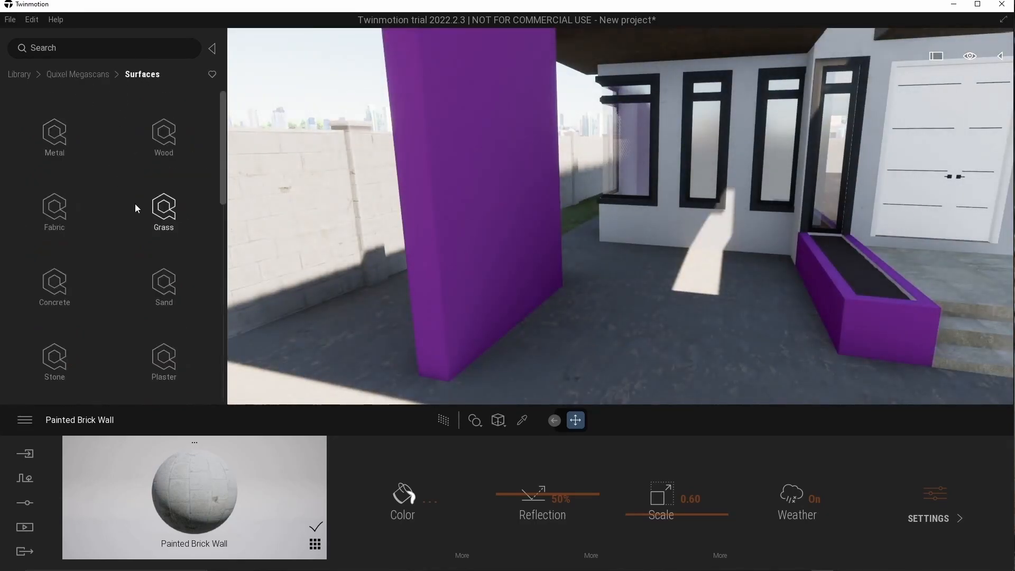
{"action": "scroll", "coordinate": [122, 183], "scroll_direction": "down", "scroll_amount": 2}
{"action": "left_click", "coordinate": [55, 366]}
{"action": "left_click_drag", "start_coordinate": [161, 199], "coordinate": [85, 198]}
{"action": "scroll", "coordinate": [84, 198], "scroll_direction": "down", "scroll_amount": 2}
{"action": "left_click_drag", "start_coordinate": [55, 276], "coordinate": [486, 237]}
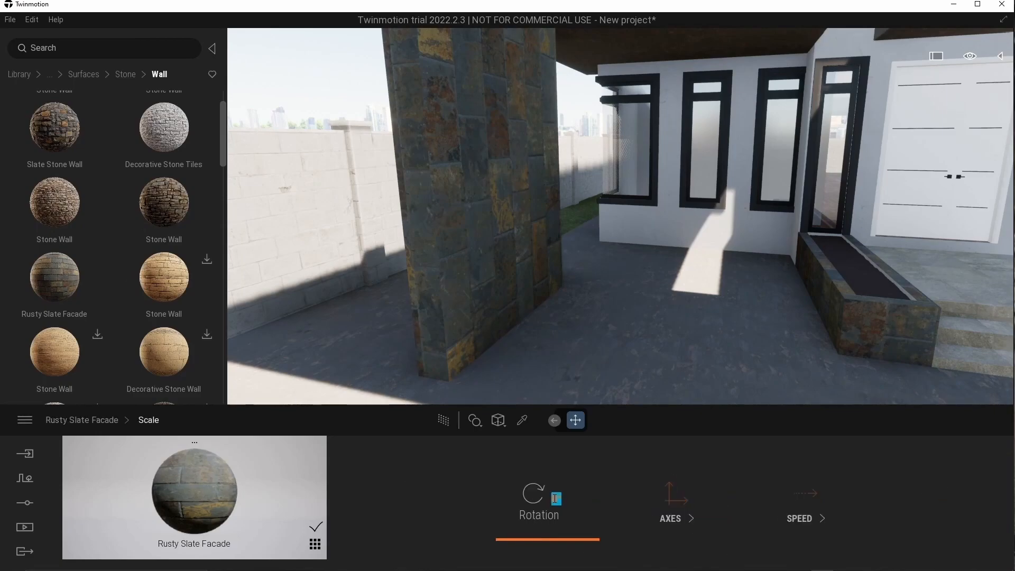
{"action": "type", "text": "90"}
{"action": "key", "text": "Return"}
{"action": "left_click_drag", "start_coordinate": [657, 498], "coordinate": [663, 513]}
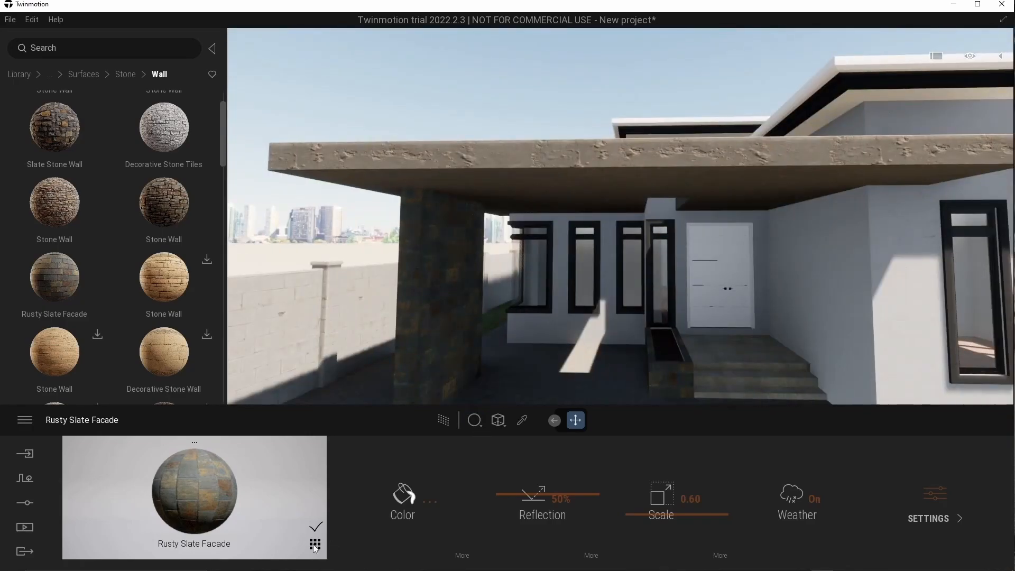
- Apply Worn Concrete Floor to the roof slab, darken its colour and increase grunge
{"action": "left_click", "coordinate": [314, 544]}
{"action": "scroll", "coordinate": [227, 519], "scroll_direction": "up", "scroll_amount": 3}
{"action": "scroll", "coordinate": [251, 512], "scroll_direction": "down", "scroll_amount": 1}
{"action": "scroll", "coordinate": [252, 512], "scroll_direction": "up", "scroll_amount": 2}
{"action": "left_click", "coordinate": [125, 75]}
{"action": "left_click", "coordinate": [170, 212]}
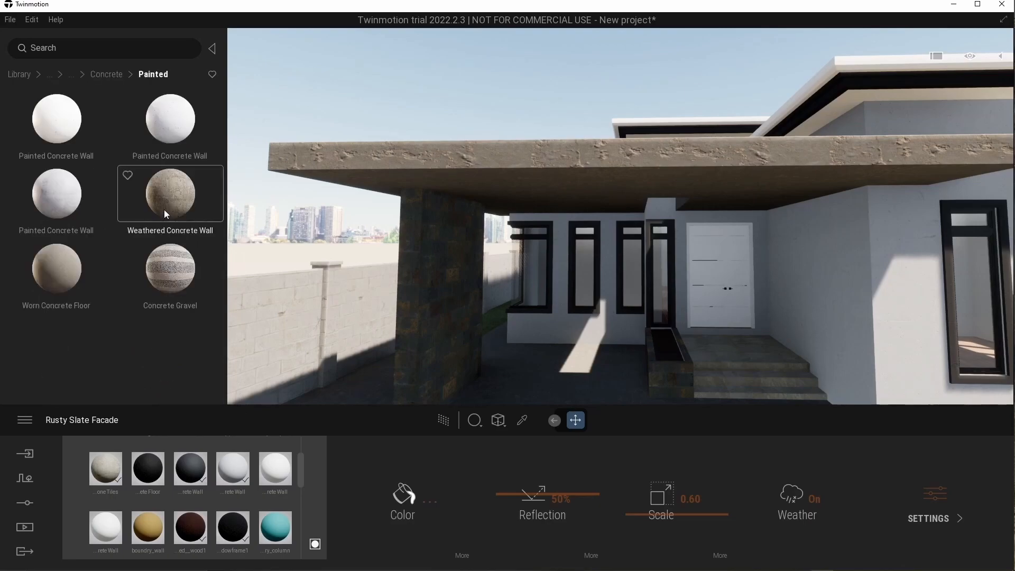
{"action": "left_click_drag", "start_coordinate": [55, 268], "coordinate": [378, 160]}
{"action": "left_click", "coordinate": [402, 499]}
{"action": "left_click", "coordinate": [494, 322]}
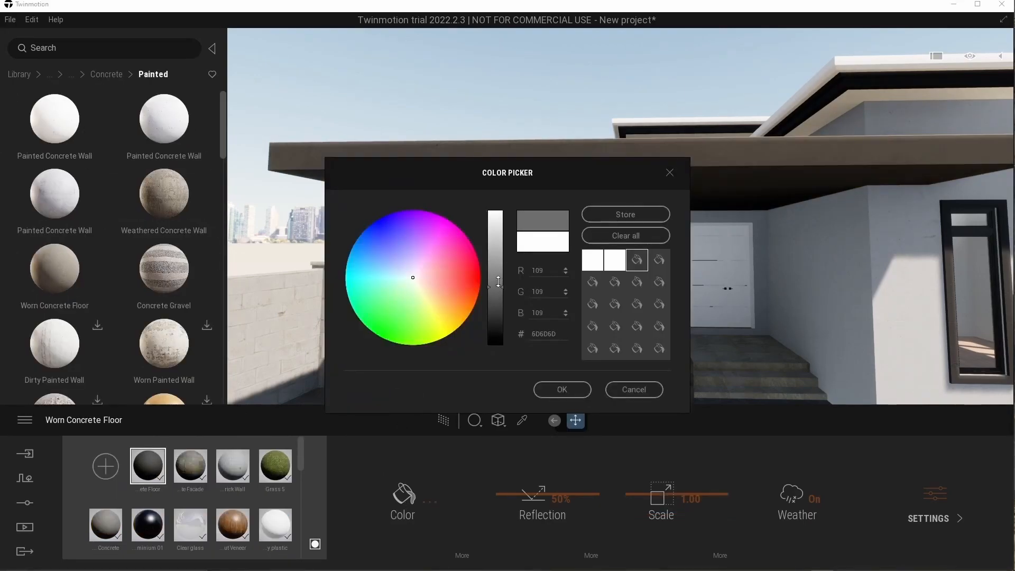
{"action": "left_click", "coordinate": [564, 390]}
{"action": "left_click_drag", "start_coordinate": [791, 494], "coordinate": [791, 489]}
- Pick the ground's Worn Concrete material and lower its grunge to 14%
{"action": "right_click_drag", "start_coordinate": [534, 214], "coordinate": [442, 238]}
{"action": "key", "text": "t"}
{"action": "left_click", "coordinate": [436, 240]}
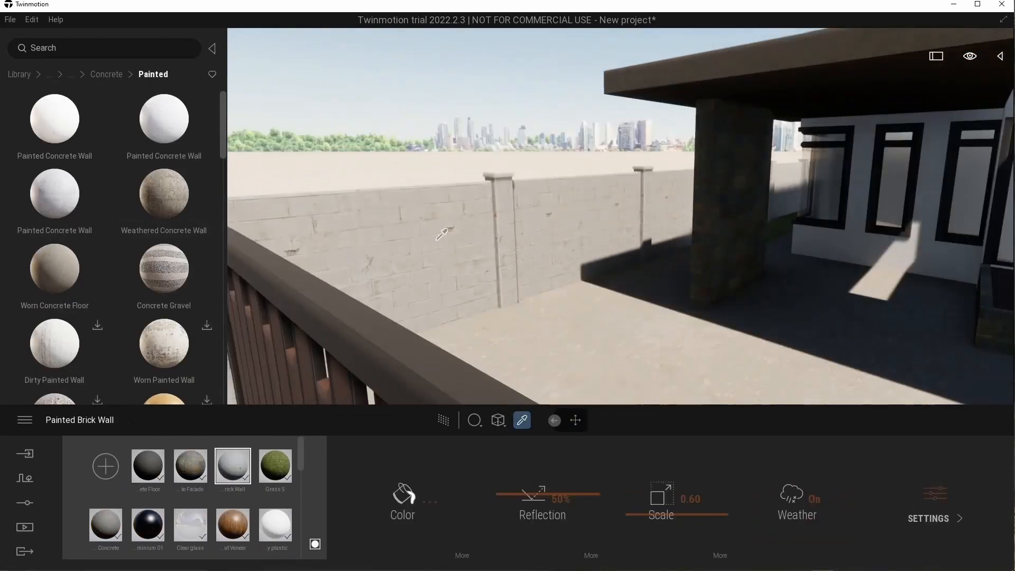
{"action": "right_click_drag", "start_coordinate": [624, 247], "coordinate": [685, 285]}
{"action": "left_click", "coordinate": [682, 288]}
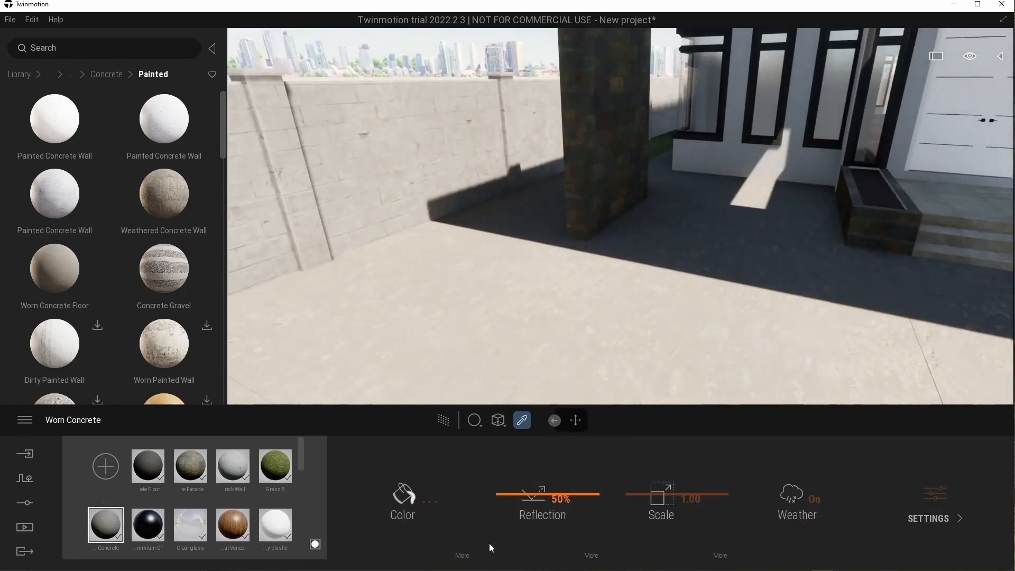
{"action": "left_click_drag", "start_coordinate": [789, 519], "coordinate": [791, 526]}
{"action": "right_click_drag", "start_coordinate": [581, 264], "coordinate": [674, 291]}
{"action": "key", "text": "w"}
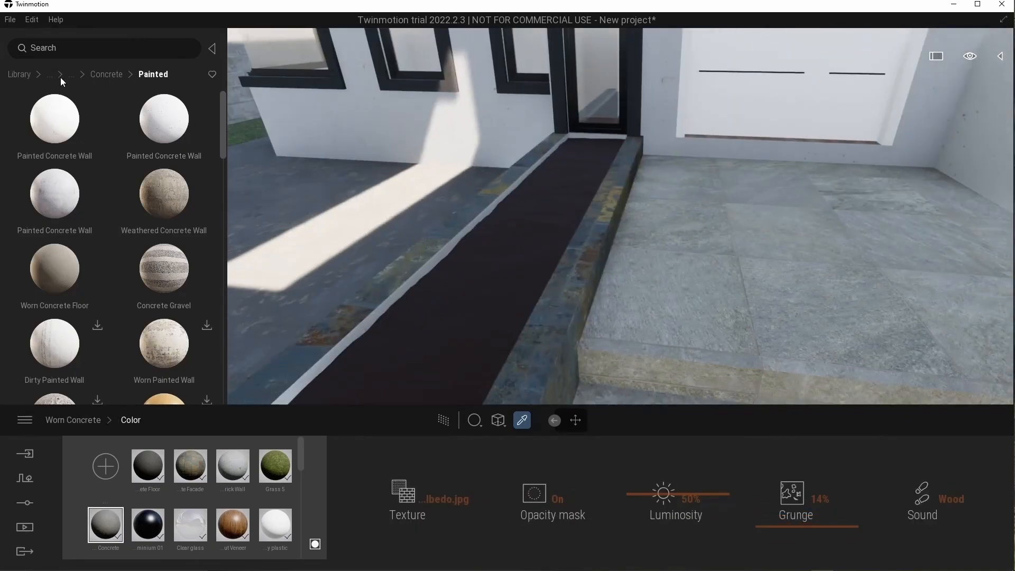
- Fill the planter bed with Soil > Mulch Forest Mulch and turn parallax on
{"action": "left_click", "coordinate": [71, 75]}
{"action": "scroll", "coordinate": [134, 248], "scroll_direction": "down", "scroll_amount": 4}
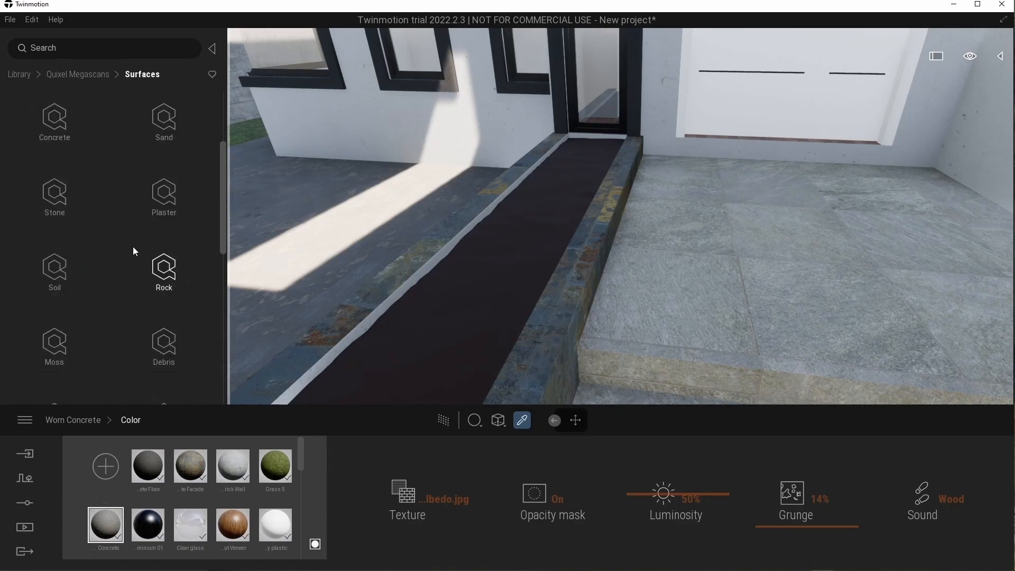
{"action": "left_click", "coordinate": [132, 246]}
{"action": "left_click", "coordinate": [57, 212]}
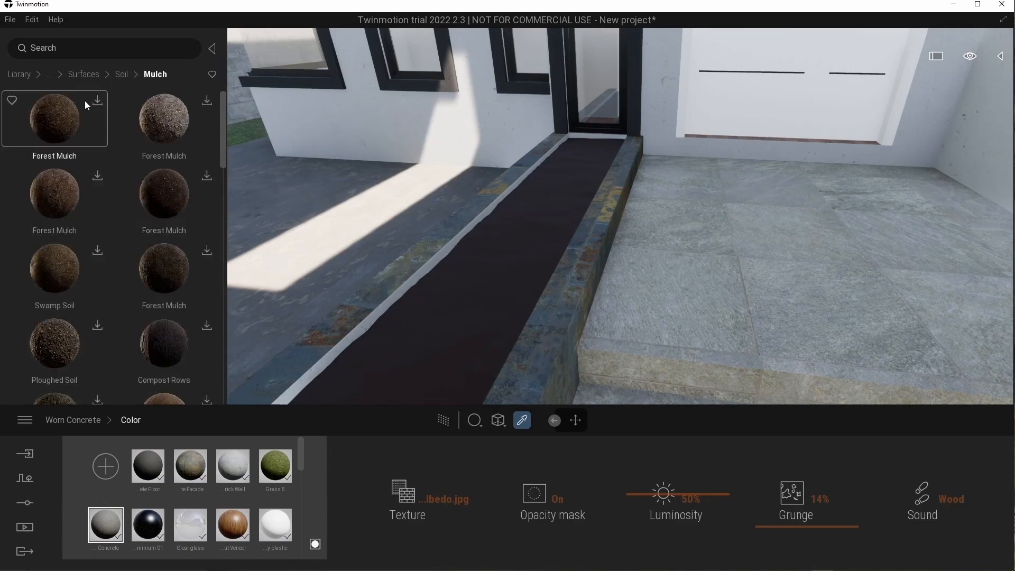
{"action": "left_click_drag", "start_coordinate": [116, 207], "coordinate": [489, 301]}
{"action": "key", "text": "w"}
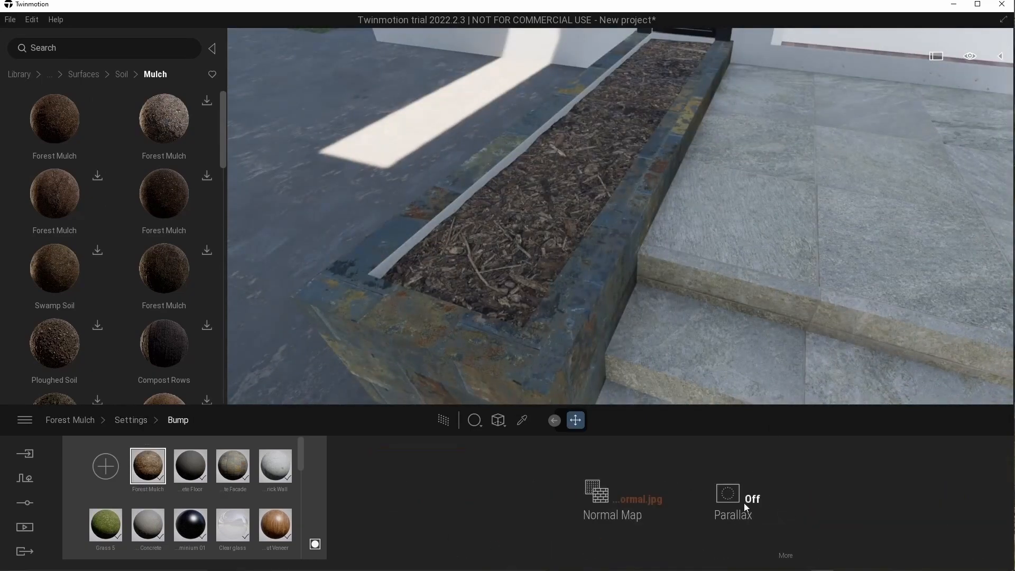
{"action": "left_click", "coordinate": [745, 506]}
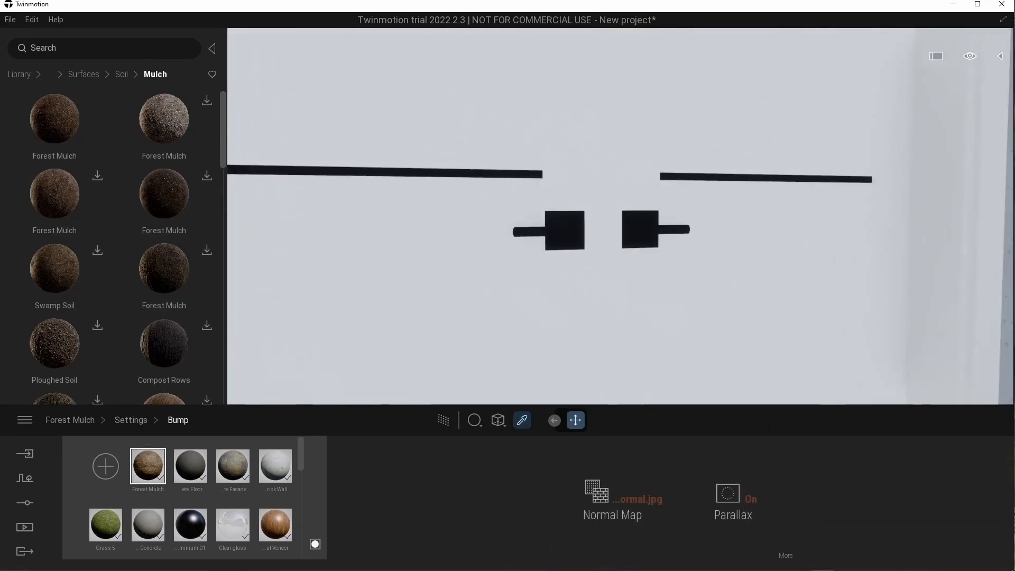
- Pick the door handle's material from the scene and show its preview
{"action": "left_click", "coordinate": [522, 421]}
{"action": "left_click", "coordinate": [564, 231]}
{"action": "left_click", "coordinate": [315, 543]}
- Make dropped materials replace the whole material and apply Wooden Facade to the gate
{"action": "left_click", "coordinate": [315, 544]}
{"action": "scroll", "coordinate": [233, 518], "scroll_direction": "up", "scroll_amount": 10}
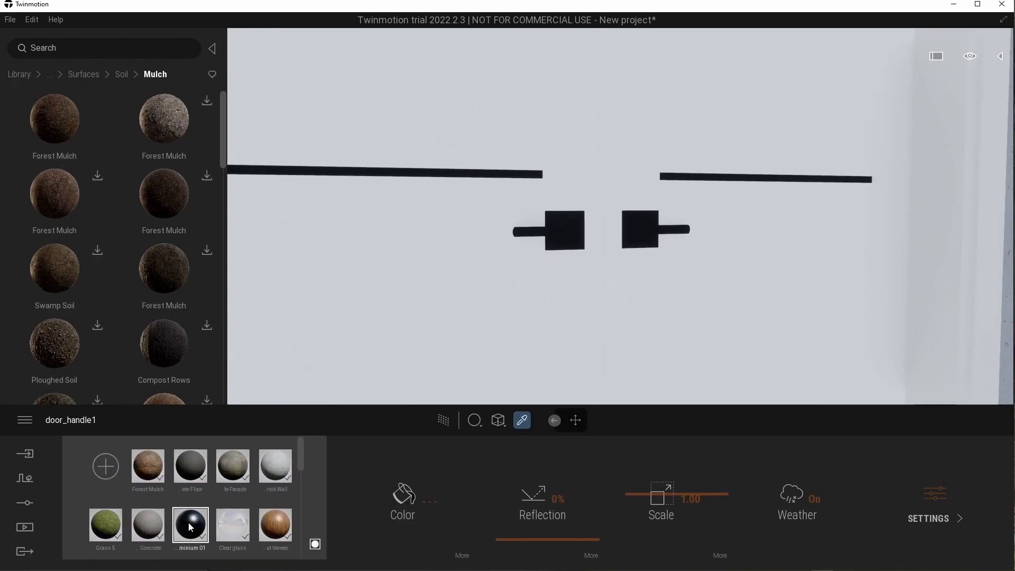
{"action": "left_click", "coordinate": [482, 375]}
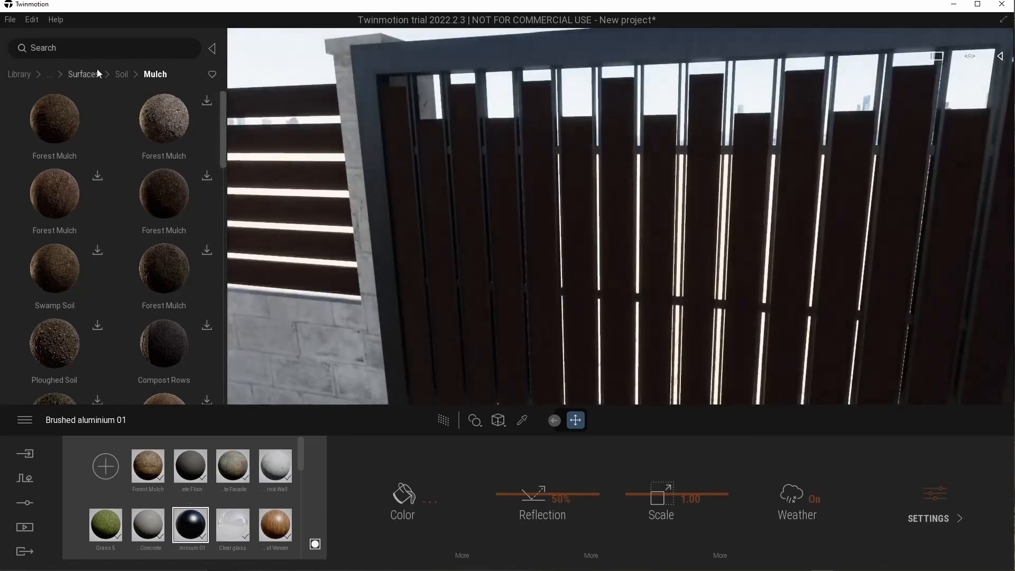
{"action": "left_click", "coordinate": [95, 73]}
{"action": "scroll", "coordinate": [170, 211], "scroll_direction": "down", "scroll_amount": 10}
{"action": "left_click", "coordinate": [170, 132]}
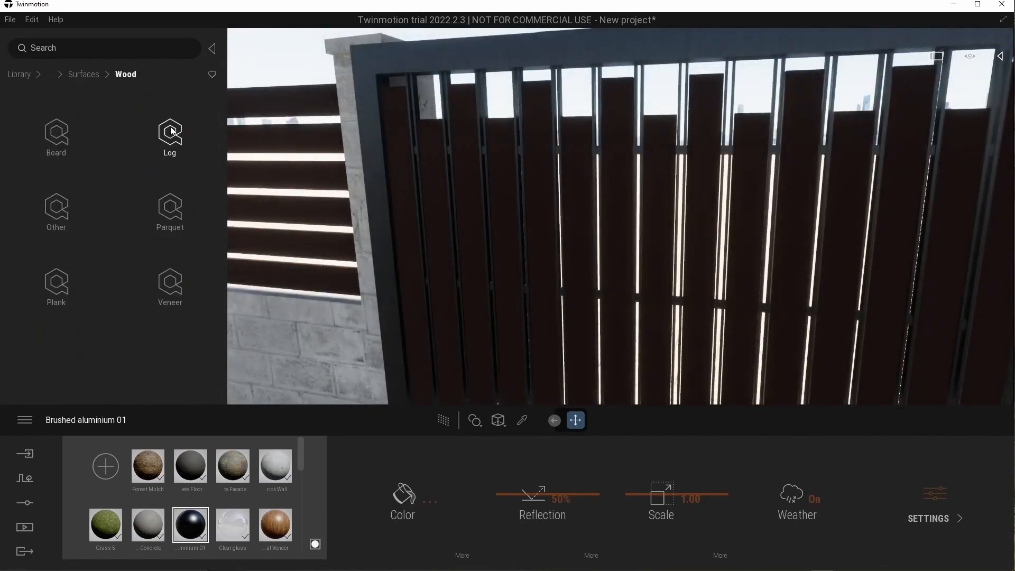
{"action": "left_click", "coordinate": [56, 286]}
{"action": "left_click_drag", "start_coordinate": [62, 130], "coordinate": [290, 110]}
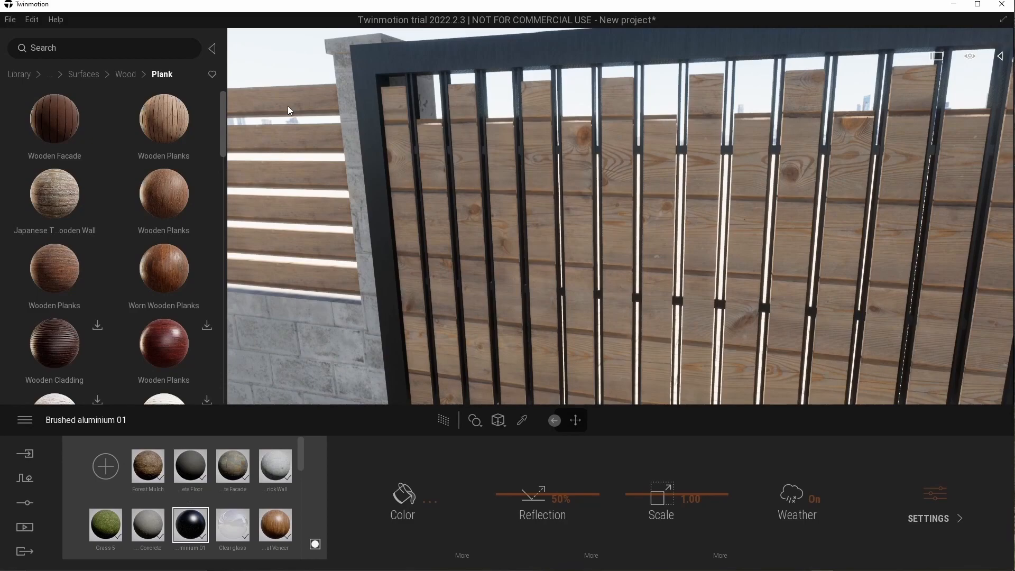
- Apply Wooden Planks to the gate's planks and turn on parallax for the wood
{"action": "scroll", "coordinate": [131, 210], "scroll_direction": "down", "scroll_amount": 5}
{"action": "scroll", "coordinate": [132, 214], "scroll_direction": "down", "scroll_amount": 2}
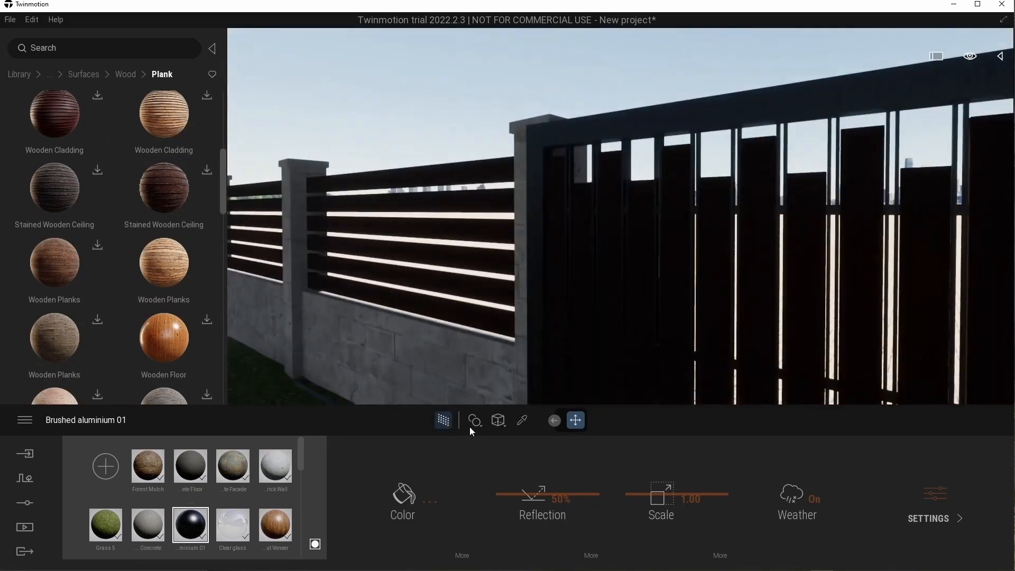
{"action": "left_click", "coordinate": [478, 424]}
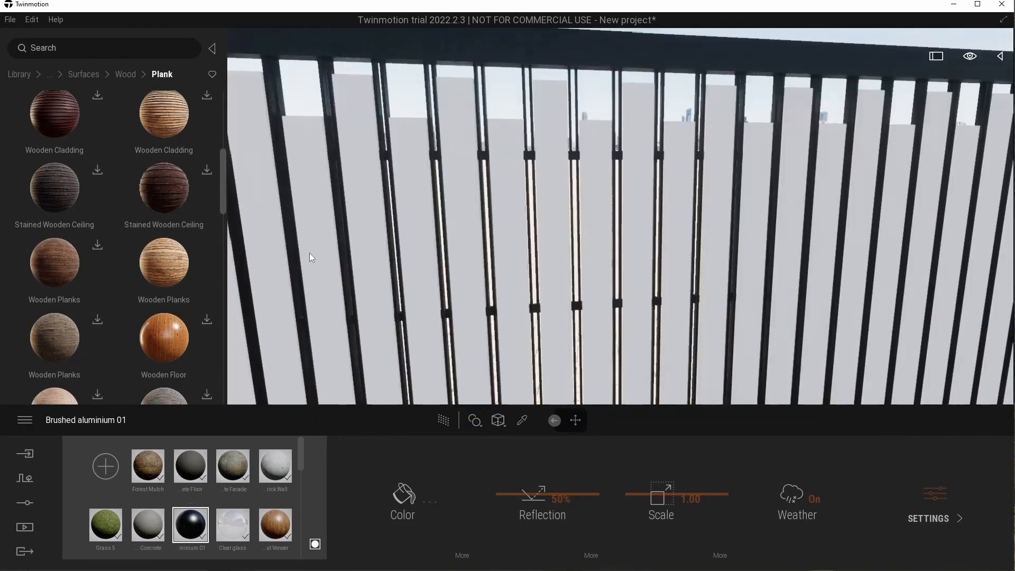
{"action": "left_click_drag", "start_coordinate": [164, 262], "coordinate": [420, 316]}
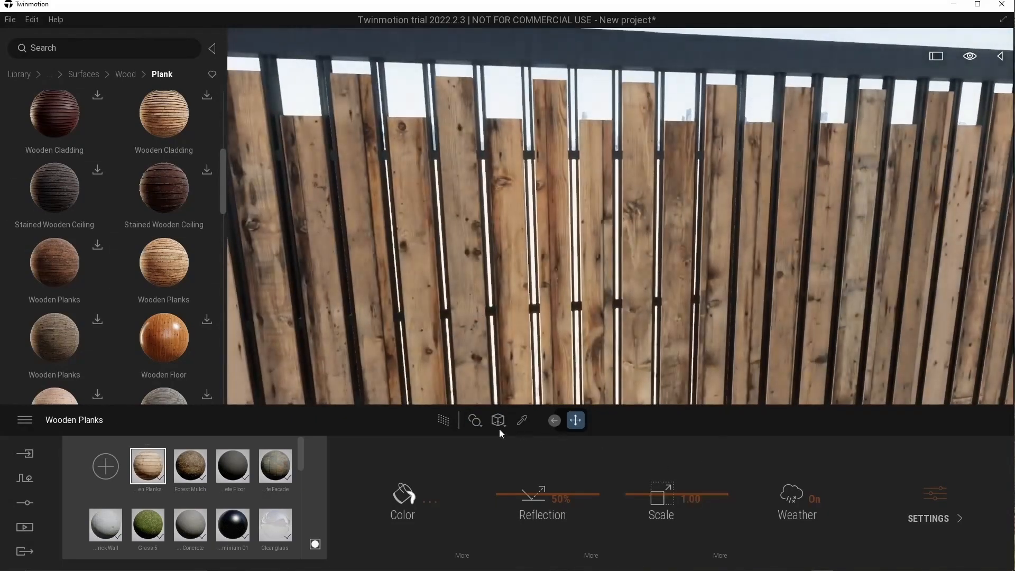
{"action": "left_click", "coordinate": [462, 554]}
{"action": "left_click", "coordinate": [727, 494]}
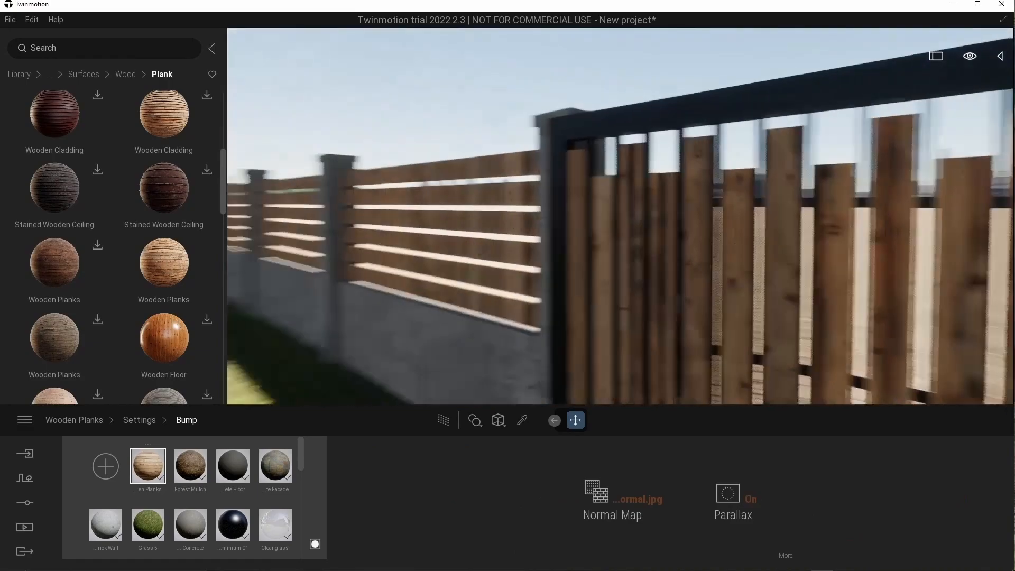
- Apply Wooden Planks to the whole horizontal fence, rotated 90° and scaled to 0.84
{"action": "left_click", "coordinate": [474, 420]}
{"action": "left_click_drag", "start_coordinate": [168, 281], "coordinate": [576, 289]}
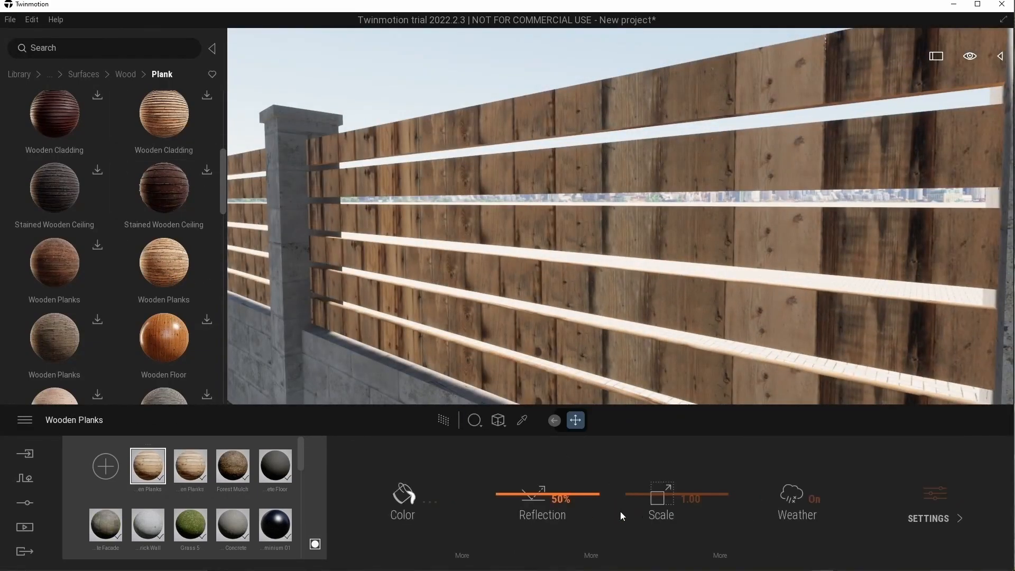
{"action": "left_click", "coordinate": [77, 420]}
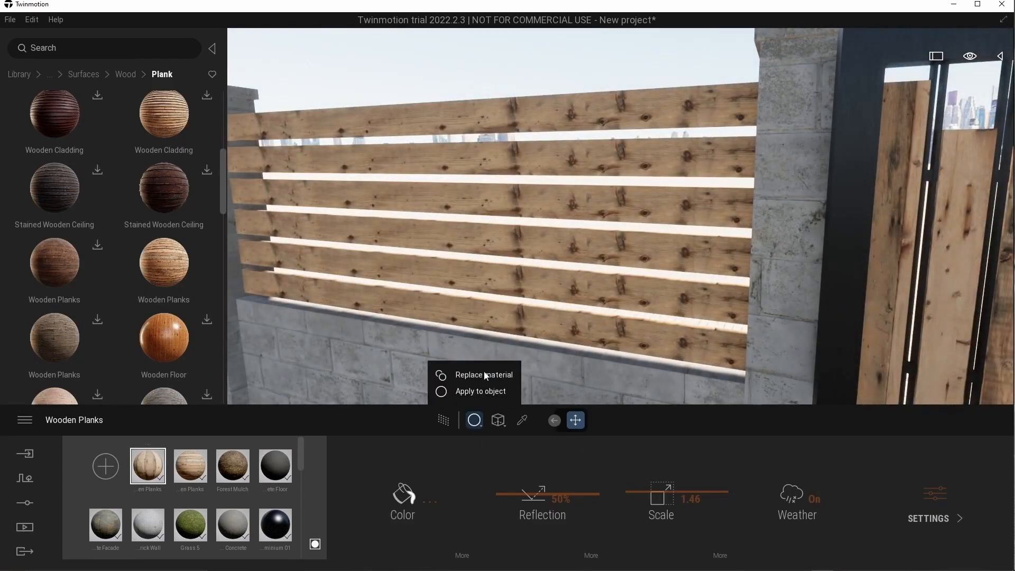
{"action": "left_click", "coordinate": [484, 375]}
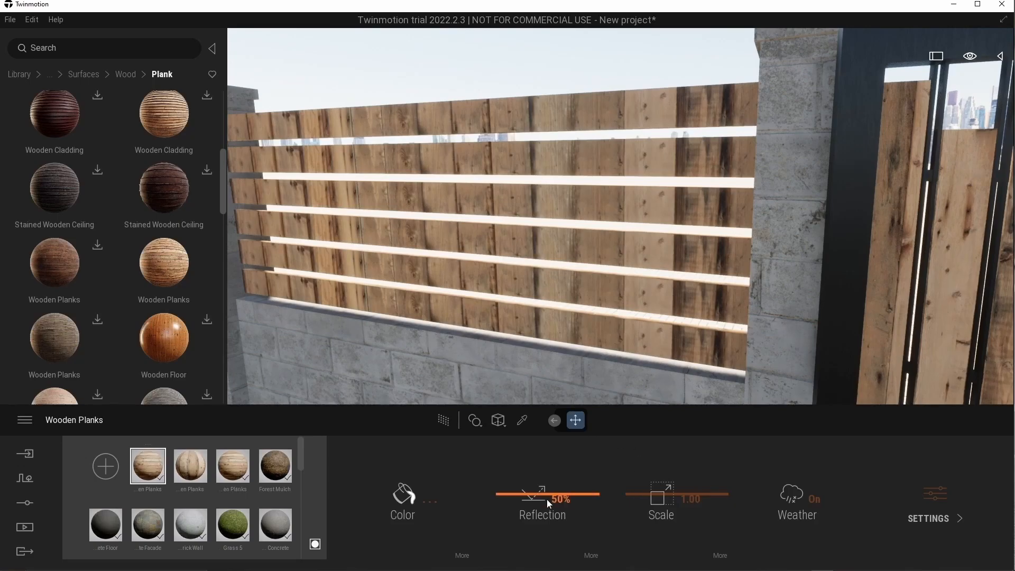
{"action": "key", "text": "Return"}
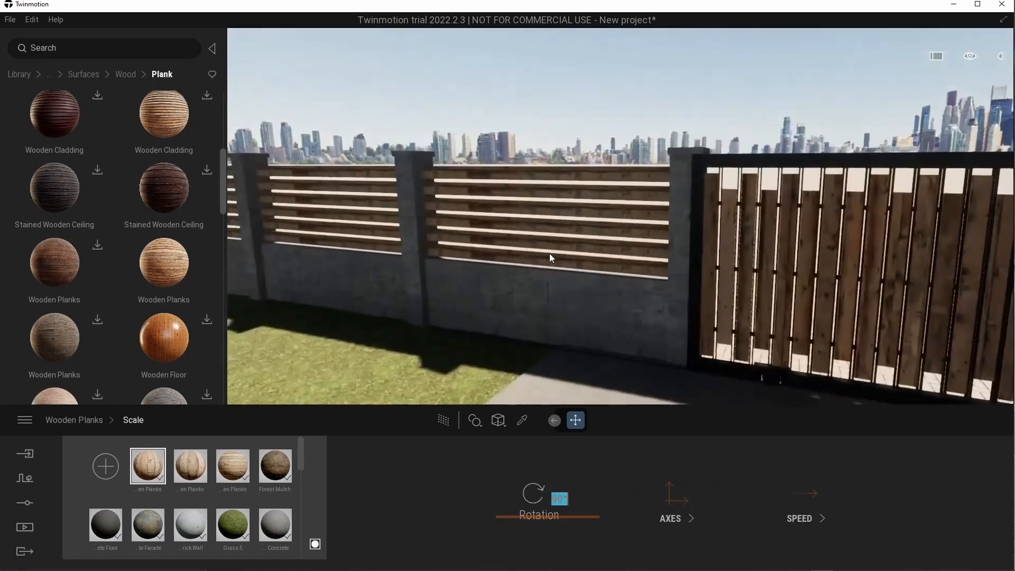
{"action": "left_click_drag", "start_coordinate": [660, 496], "coordinate": [647, 497]}
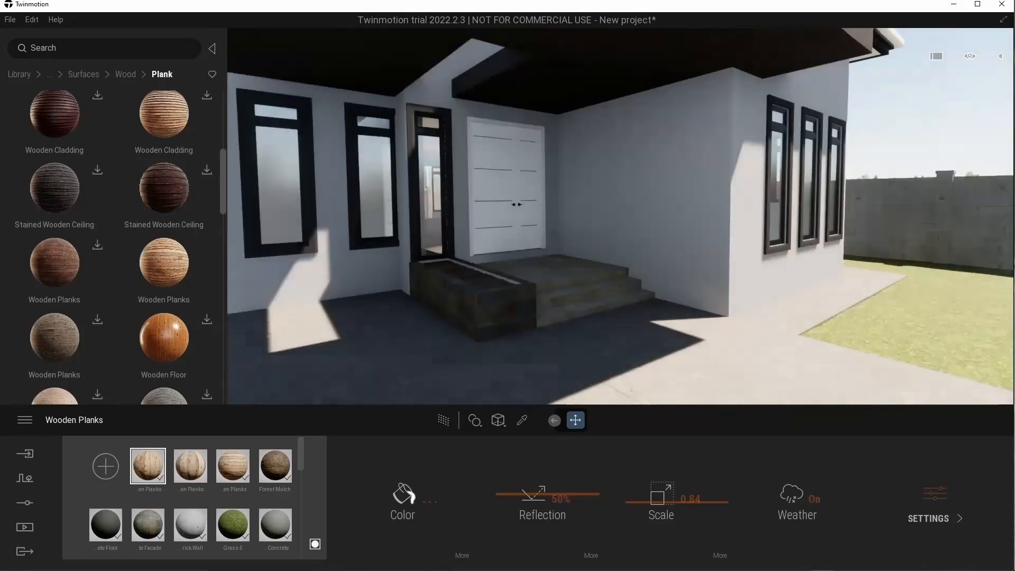
- Turn the view toward the porch and bring up the Panorama media list
{"action": "key", "text": "s"}
{"action": "right_click_drag", "start_coordinate": [636, 269], "coordinate": [529, 280]}
{"action": "left_click", "coordinate": [25, 527]}
{"action": "left_click", "coordinate": [242, 470]}
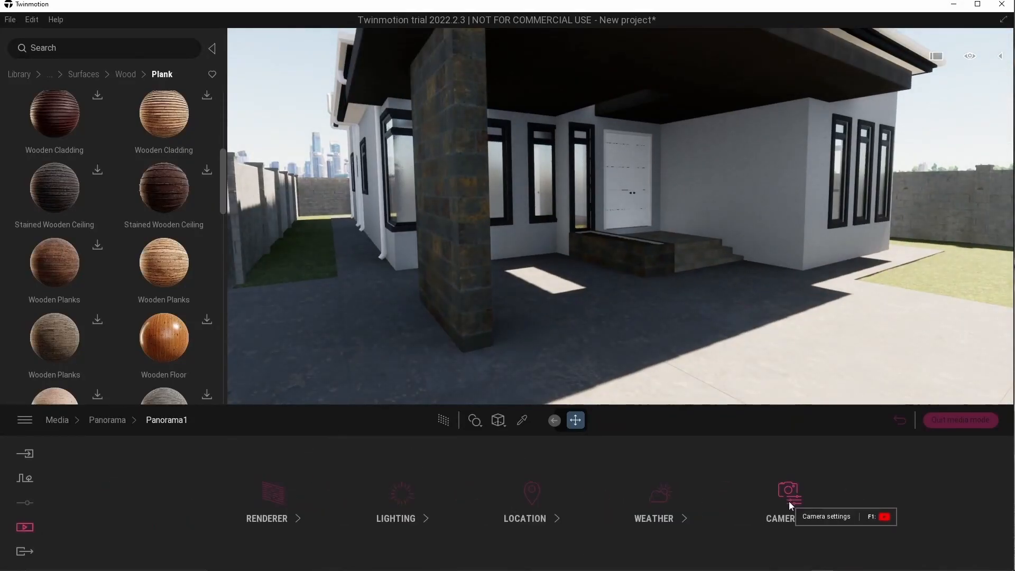
- Enable the path tracer on Panorama1 with the low quality preset and aliasing filtering 1.00
{"action": "left_click", "coordinate": [788, 497]}
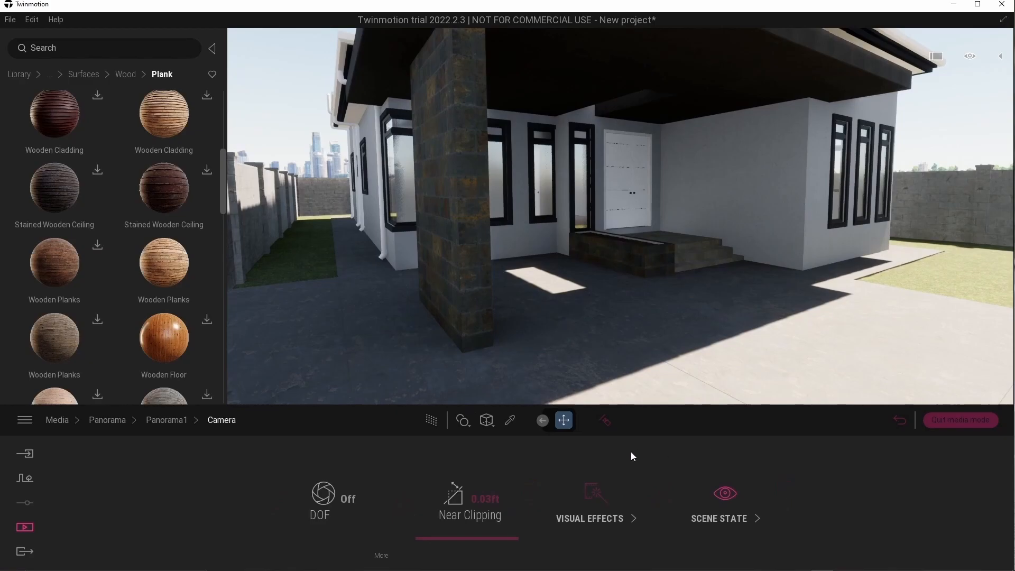
{"action": "left_click", "coordinate": [402, 504]}
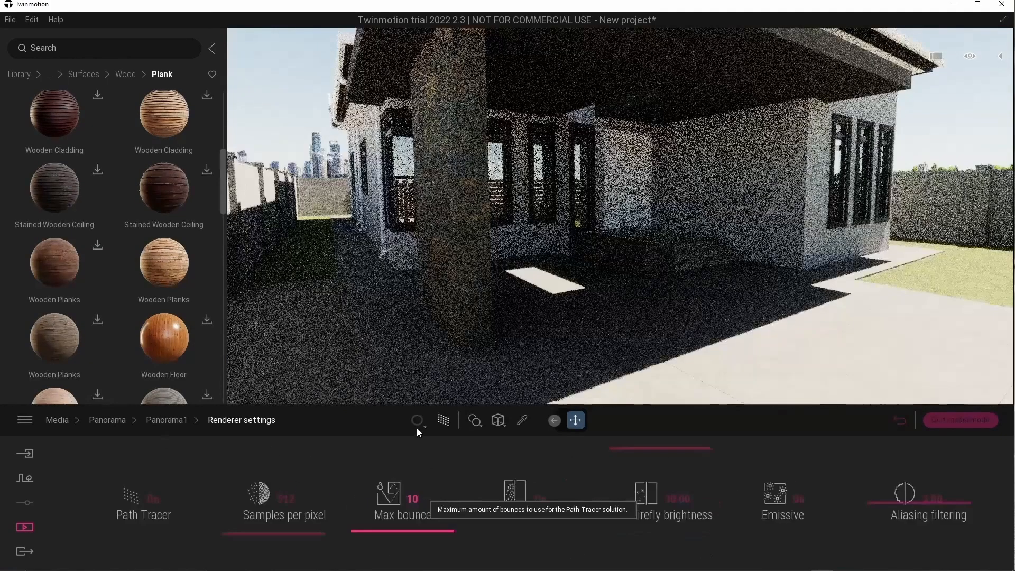
{"action": "left_click", "coordinate": [417, 343]}
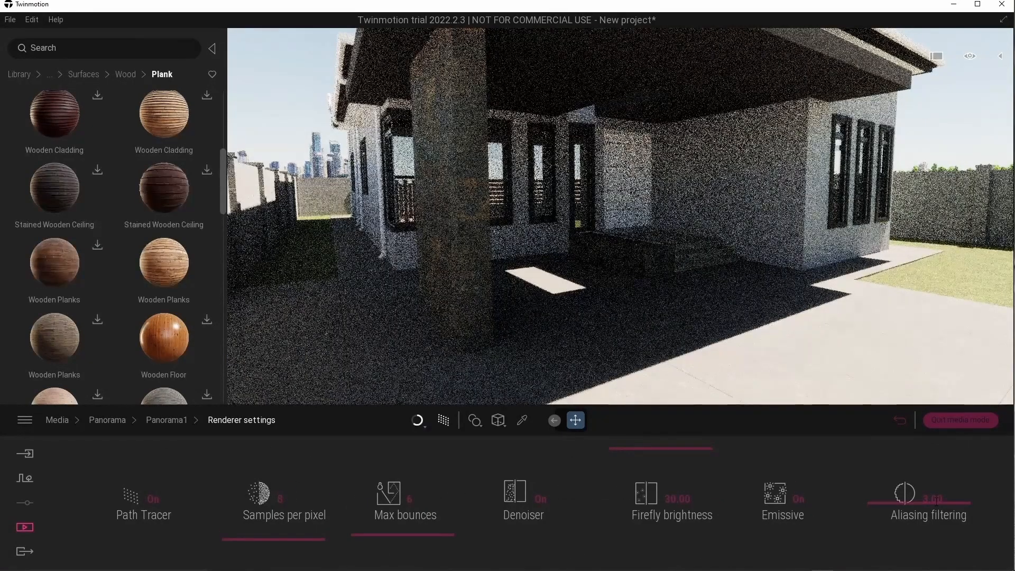
{"action": "left_click", "coordinate": [916, 505]}
{"action": "type", "text": "1"}
{"action": "key", "text": "Return"}
{"action": "left_click", "coordinate": [163, 421]}
- Replace Panorama1's sky light HDRI with MoAf Cloudy 07
{"action": "left_click", "coordinate": [396, 502]}
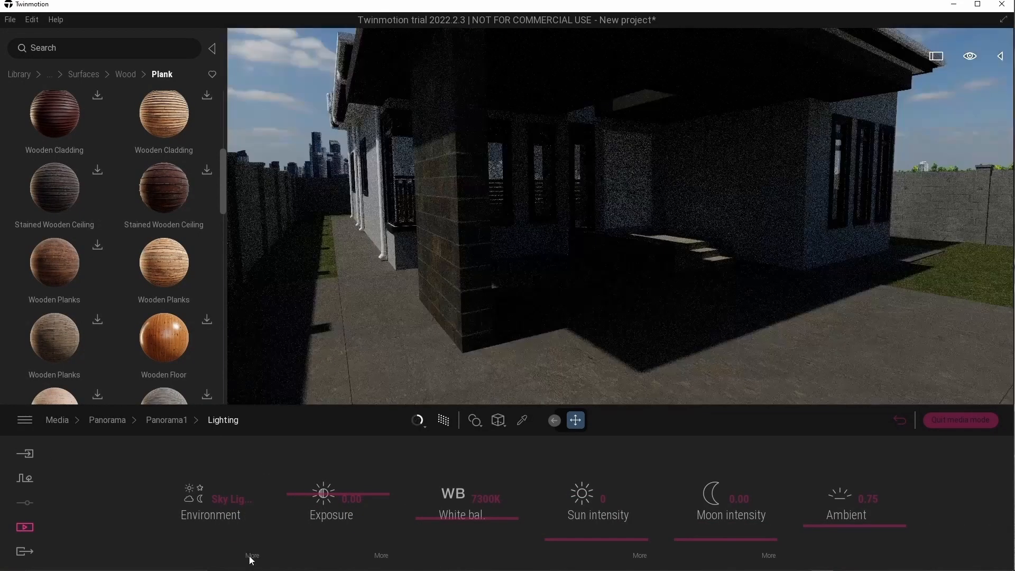
{"action": "left_click", "coordinate": [251, 555]}
{"action": "left_click", "coordinate": [339, 456]}
{"action": "left_click", "coordinate": [295, 429]}
{"action": "left_click", "coordinate": [79, 74]}
{"action": "left_click", "coordinate": [167, 138]}
{"action": "mouse_move", "coordinate": [66, 247]}
{"action": "left_click_drag", "start_coordinate": [66, 248], "coordinate": [333, 505]}
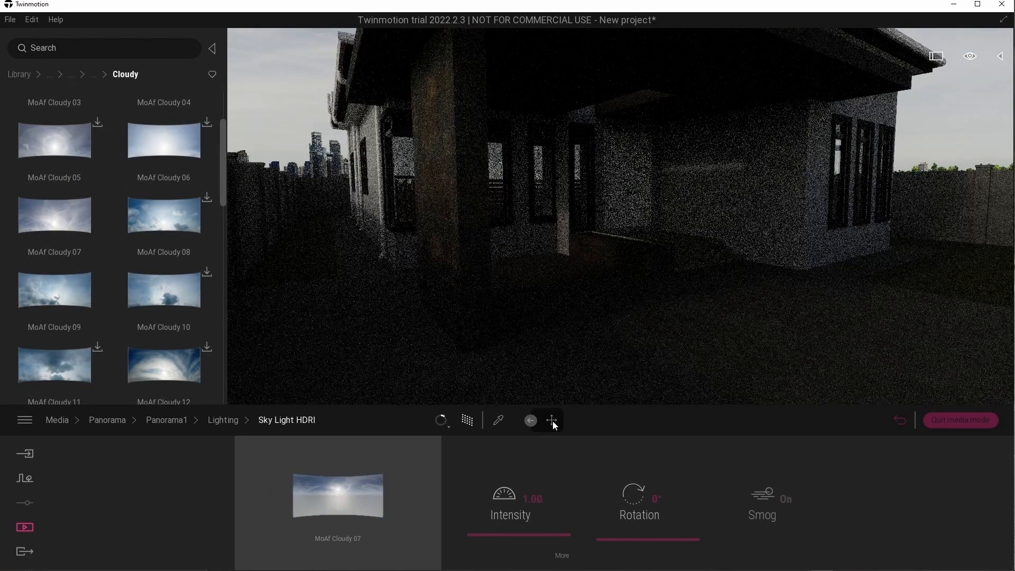
- Rotate the cloudy sky to 120° and set the sun intensity to 2
{"action": "left_click_drag", "start_coordinate": [628, 518], "coordinate": [629, 491]}
{"action": "left_click", "coordinate": [661, 498]}
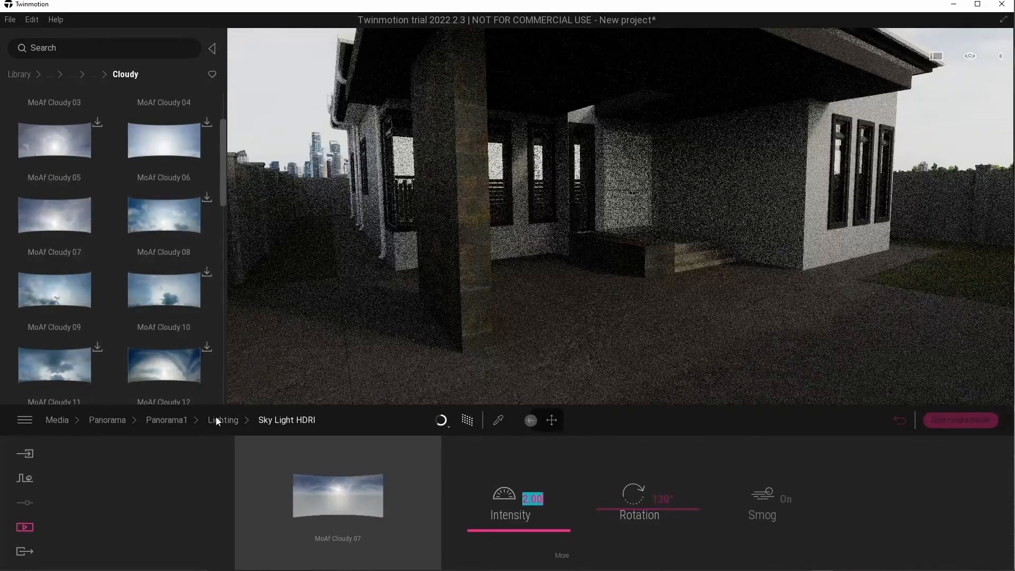
{"action": "left_click", "coordinate": [216, 419]}
{"action": "type", "text": "2"}
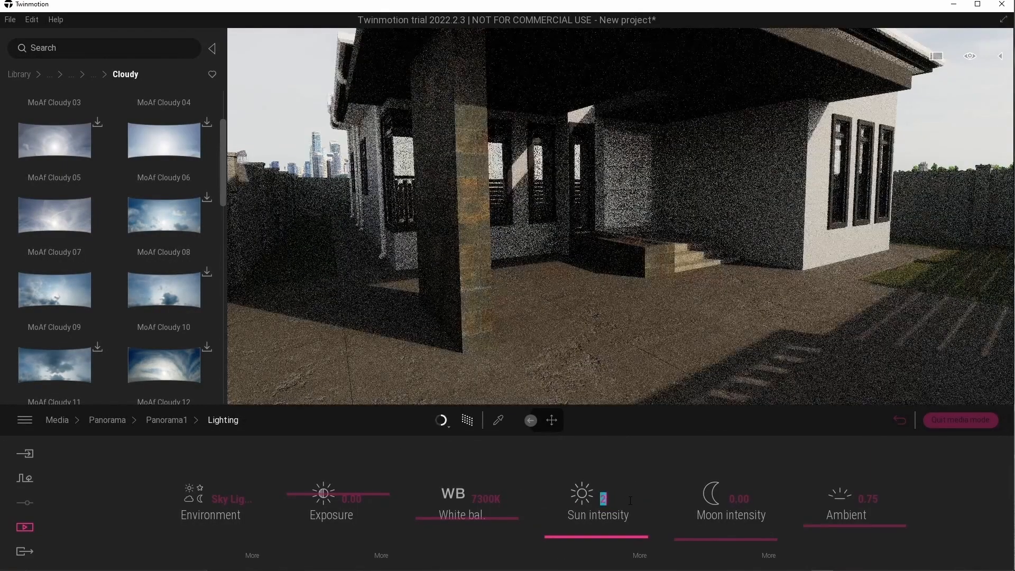
- Try a sun size of 1 in the additional sun settings, then restore it to 3
{"action": "left_click", "coordinate": [639, 556]}
{"action": "left_click", "coordinate": [611, 499]}
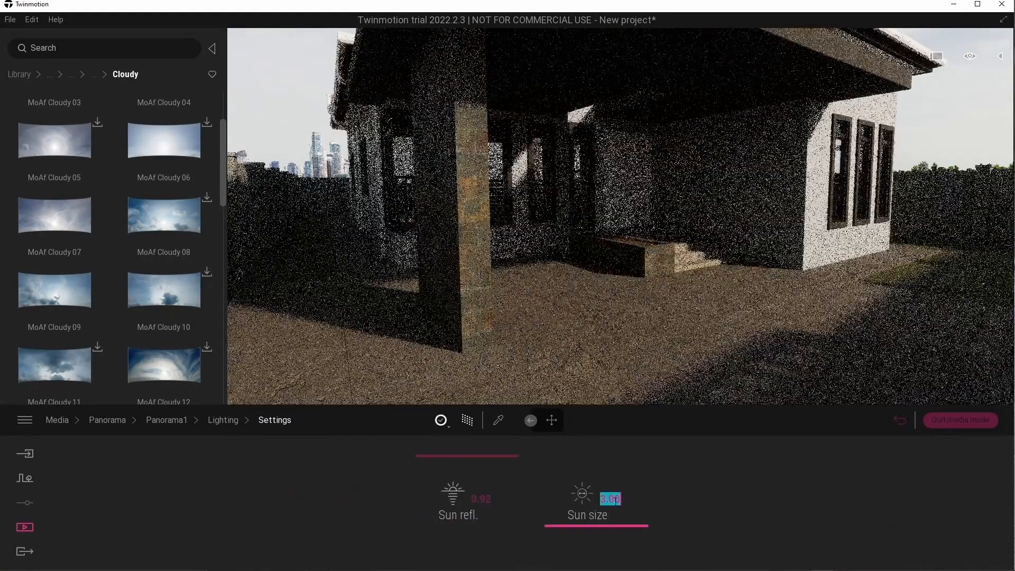
{"action": "type", "text": "1"}
{"action": "key", "text": "Return"}
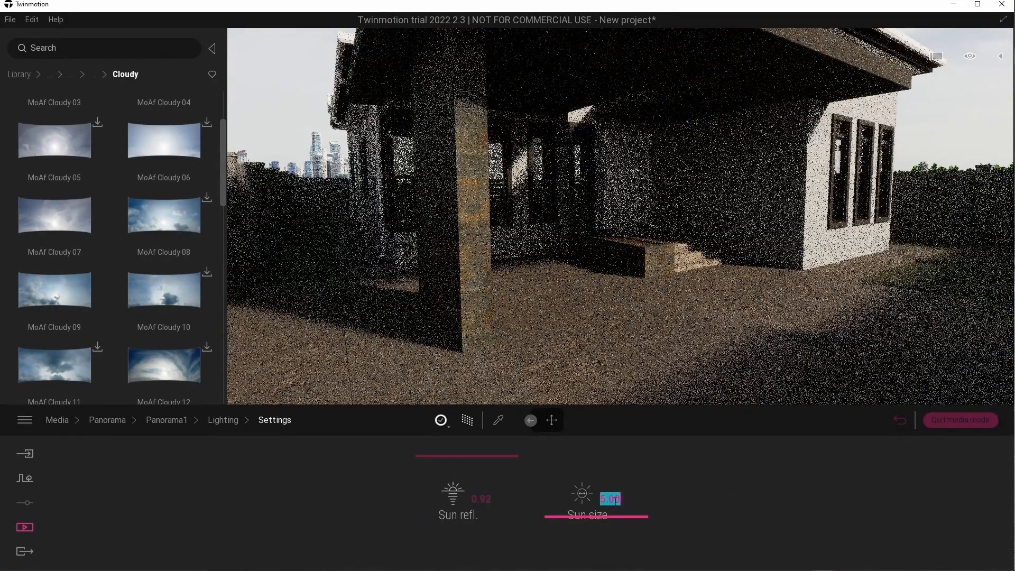
{"action": "type", "text": "3"}
{"action": "key", "text": "Return"}
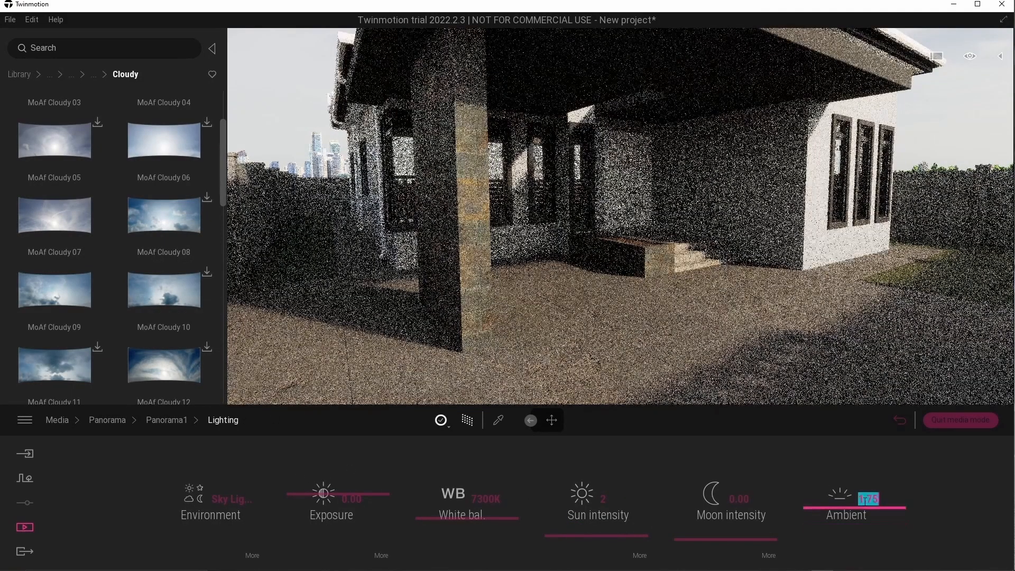
- Set ambient to 1.00 and lower the white balance to about 6941K
{"action": "type", "text": "1"}
{"action": "key", "text": "Return"}
{"action": "left_click_drag", "start_coordinate": [427, 519], "coordinate": [436, 520]}
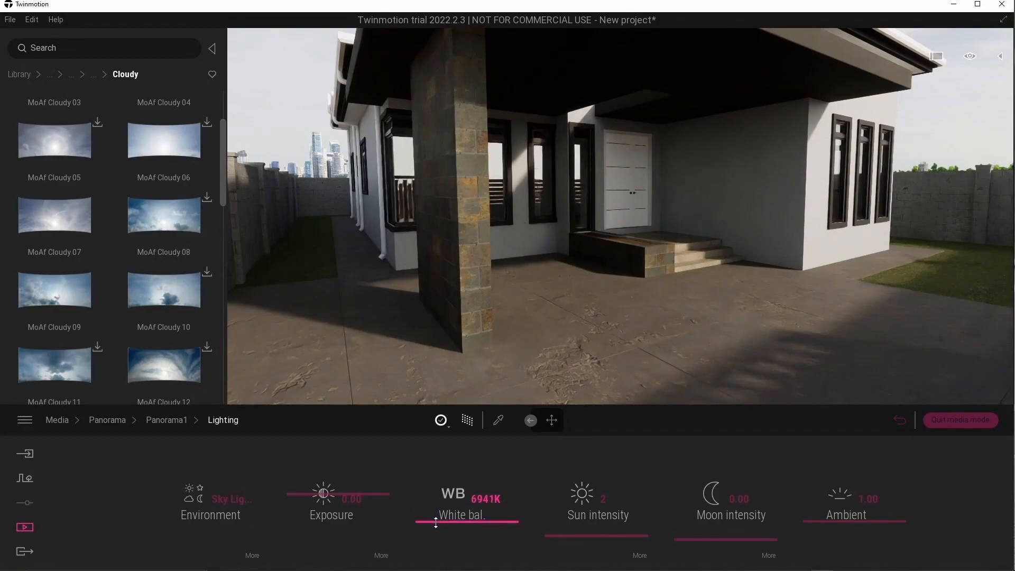
{"action": "left_click", "coordinate": [117, 421]}
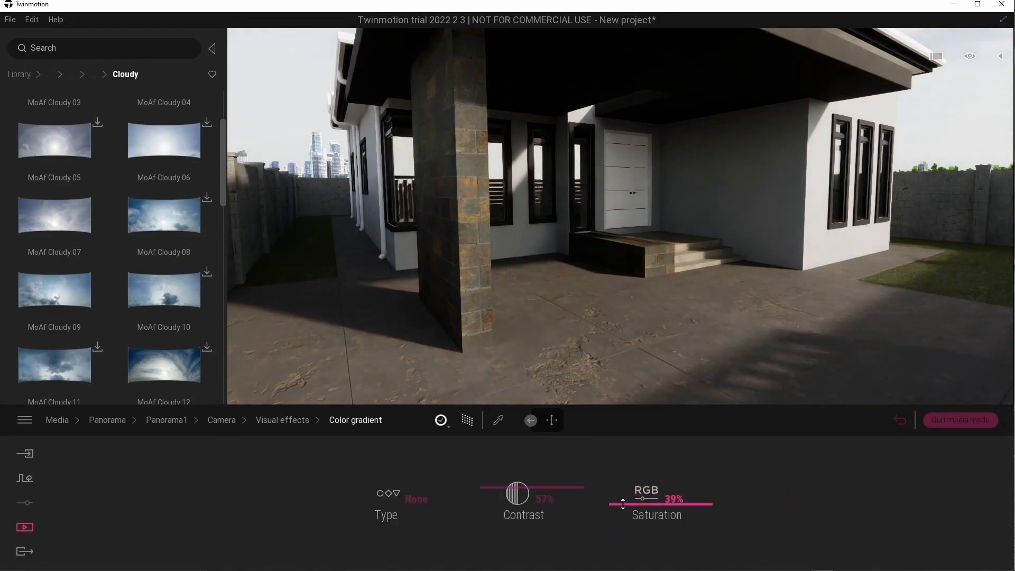
{"action": "left_click", "coordinate": [107, 420]}
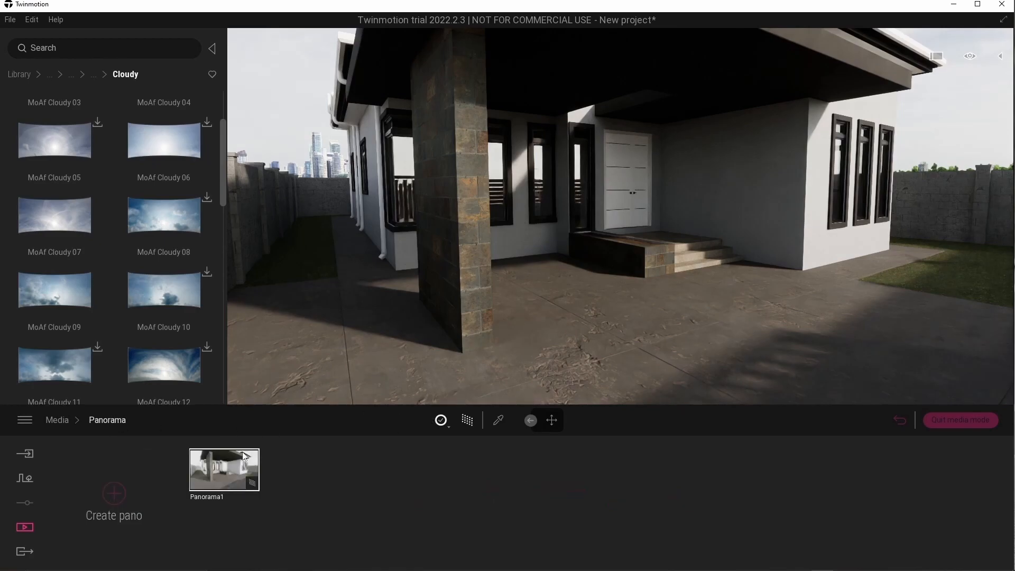
- Exit media mode and isolate ground1 from the rest of the scene
{"action": "left_click", "coordinate": [958, 423]}
{"action": "right_click_drag", "start_coordinate": [677, 322], "coordinate": [699, 290]}
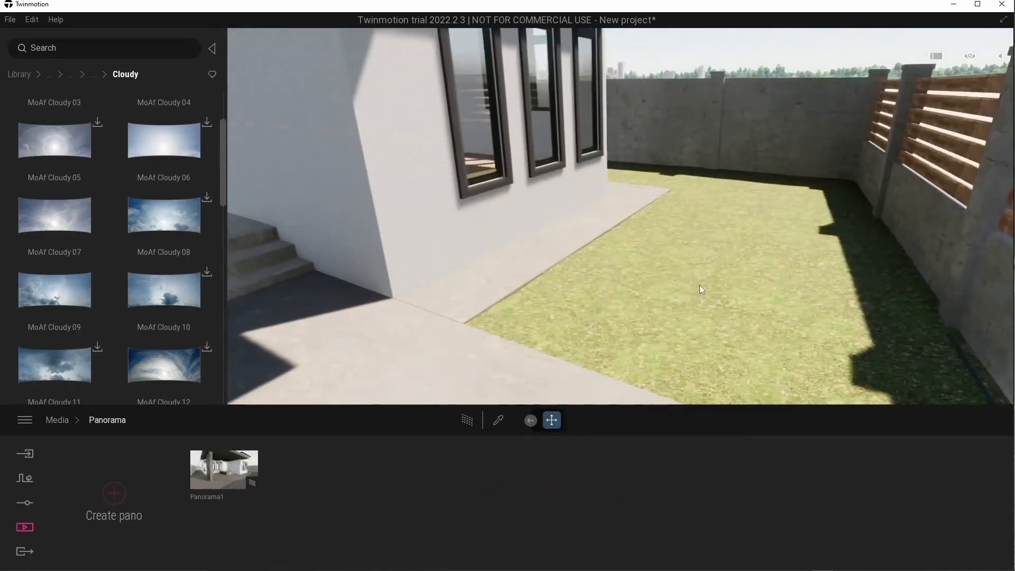
{"action": "left_click", "coordinate": [699, 290]}
{"action": "left_click", "coordinate": [999, 56]}
{"action": "left_click", "coordinate": [986, 338]}
{"action": "left_click", "coordinate": [955, 211]}
{"action": "key", "text": "Escape"}
{"action": "right_click_drag", "start_coordinate": [555, 240], "coordinate": [515, 264]}
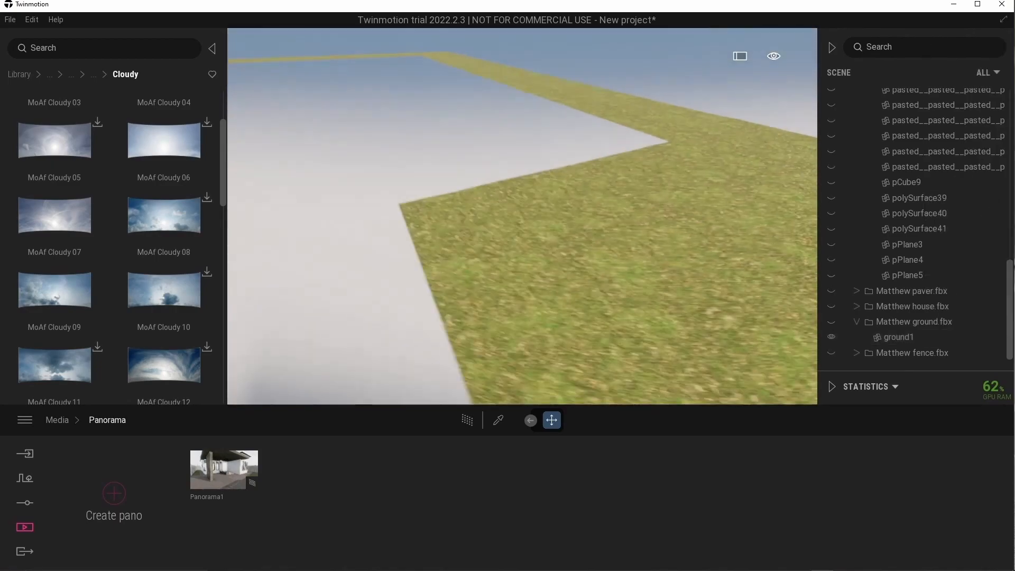
- Add Lawn 01 grass to the vegetation paint set with a cream tint
{"action": "left_click", "coordinate": [25, 478]}
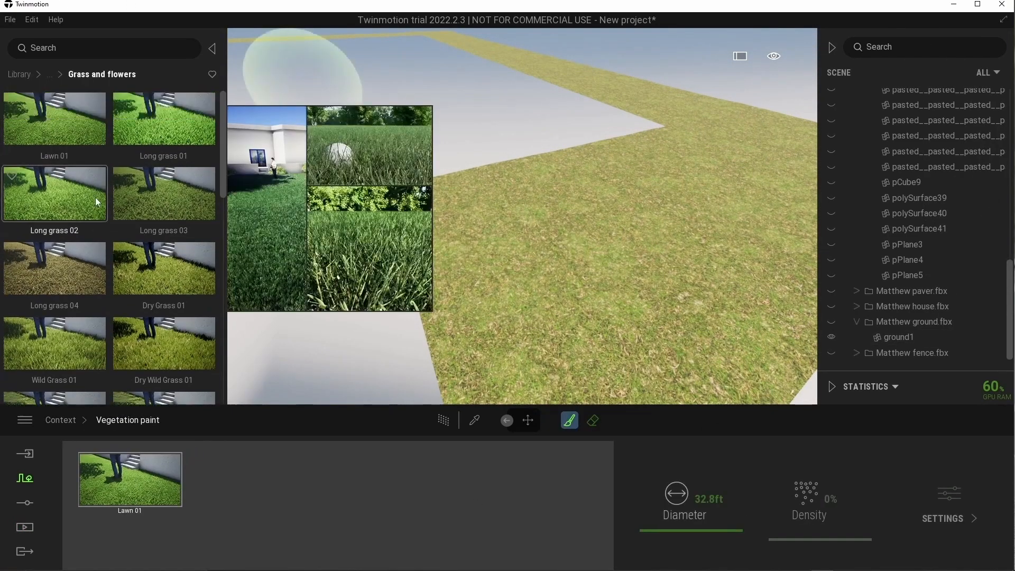
{"action": "left_click_drag", "start_coordinate": [98, 202], "coordinate": [321, 467]}
{"action": "left_click", "coordinate": [244, 495]}
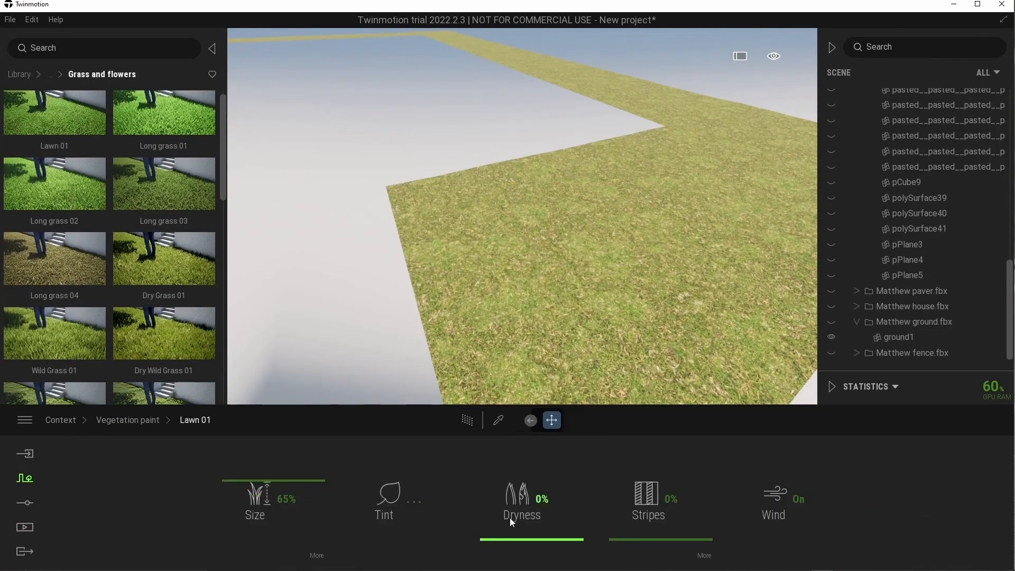
{"action": "left_click", "coordinate": [390, 499]}
{"action": "left_click", "coordinate": [412, 288]}
{"action": "left_click", "coordinate": [560, 390]}
{"action": "left_click", "coordinate": [113, 420]}
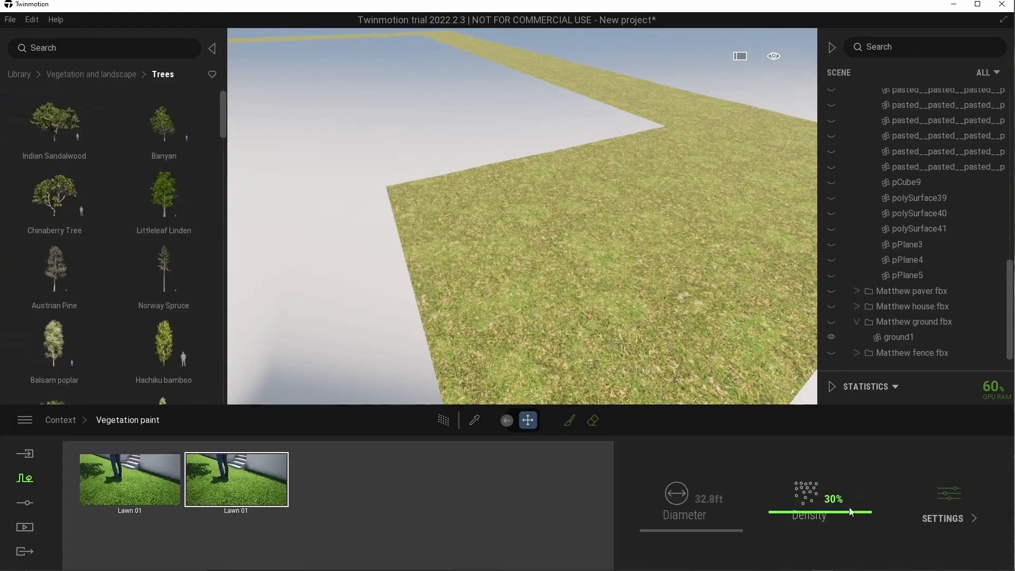
- Change the Lawn 01 grass tint to a pale cyan
{"action": "left_click", "coordinate": [949, 508]}
{"action": "left_click", "coordinate": [417, 502]}
{"action": "left_click", "coordinate": [405, 276]}
{"action": "left_click", "coordinate": [565, 390]}
- Browse the library's Landscapes, Trees and Grass and flowers categories
{"action": "left_click", "coordinate": [91, 75]}
{"action": "left_click", "coordinate": [57, 138]}
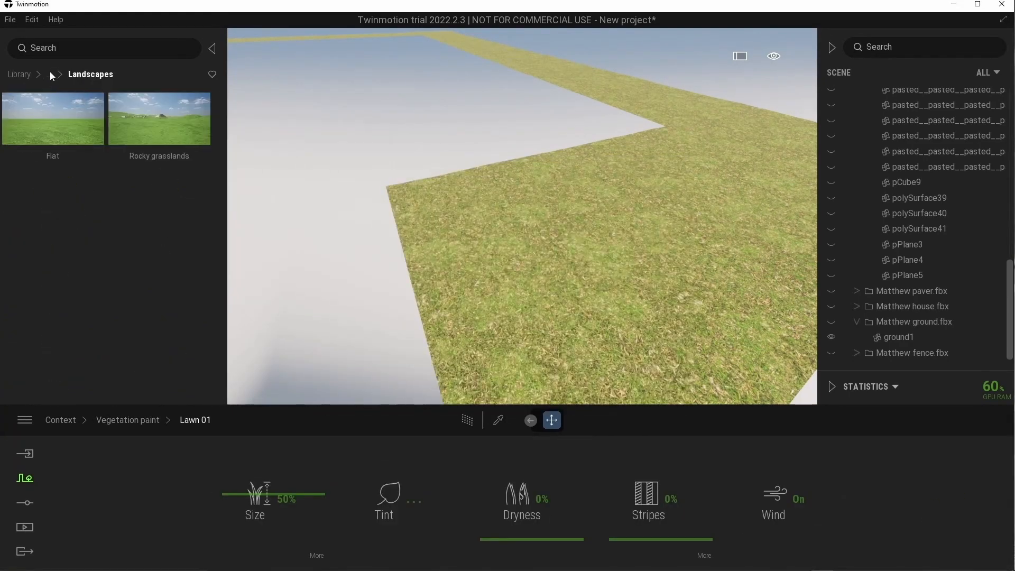
{"action": "left_click", "coordinate": [51, 75]}
{"action": "left_click", "coordinate": [57, 138]}
{"action": "scroll", "coordinate": [58, 265], "scroll_direction": "down", "scroll_amount": 1}
{"action": "left_click", "coordinate": [127, 420]}
{"action": "left_click", "coordinate": [50, 74]}
{"action": "left_click", "coordinate": [79, 100]}
{"action": "left_click", "coordinate": [100, 75]}
{"action": "left_click", "coordinate": [57, 139]}
- Add a third Lawn 01 grass tinted pale cream F6FFEA, slightly darkened
{"action": "left_click_drag", "start_coordinate": [58, 122], "coordinate": [367, 479]}
{"action": "left_click", "coordinate": [948, 508]}
{"action": "left_click", "coordinate": [396, 501]}
{"action": "left_click", "coordinate": [413, 283]}
{"action": "left_click", "coordinate": [495, 244]}
{"action": "left_click", "coordinate": [411, 286]}
{"action": "left_click", "coordinate": [553, 386]}
- Activate the grass painting brush and select its diameter value
{"action": "left_click", "coordinate": [125, 422]}
{"action": "left_click", "coordinate": [569, 421]}
{"action": "left_click", "coordinate": [708, 499]}
- Paint the first Lawn 01 grass over the ground using a 2 ft brush diameter
{"action": "type", "text": "4"}
{"action": "key", "text": "Return"}
{"action": "mouse_move", "coordinate": [607, 348]}
{"action": "left_mouse_down"}
{"action": "mouse_move", "coordinate": [468, 265]}
{"action": "mouse_move", "coordinate": [623, 259]}
{"action": "mouse_move", "coordinate": [582, 323]}
{"action": "left_mouse_up"}
{"action": "mouse_move", "coordinate": [581, 324]}
{"action": "right_mouse_down"}
{"action": "mouse_move", "coordinate": [630, 303]}
{"action": "mouse_move", "coordinate": [632, 312]}
{"action": "right_mouse_up"}
{"action": "left_click", "coordinate": [708, 499]}
{"action": "type", "text": "2"}
{"action": "key", "text": "Return"}
{"action": "left_click_drag", "start_coordinate": [520, 306], "coordinate": [457, 326]}
{"action": "right_click_drag", "start_coordinate": [457, 325], "coordinate": [530, 346]}
{"action": "mouse_move", "coordinate": [531, 345]}
{"action": "left_mouse_down"}
{"action": "mouse_move", "coordinate": [547, 178]}
{"action": "mouse_move", "coordinate": [692, 145]}
{"action": "mouse_move", "coordinate": [586, 173]}
{"action": "mouse_move", "coordinate": [768, 252]}
{"action": "mouse_move", "coordinate": [587, 259]}
{"action": "left_mouse_up"}
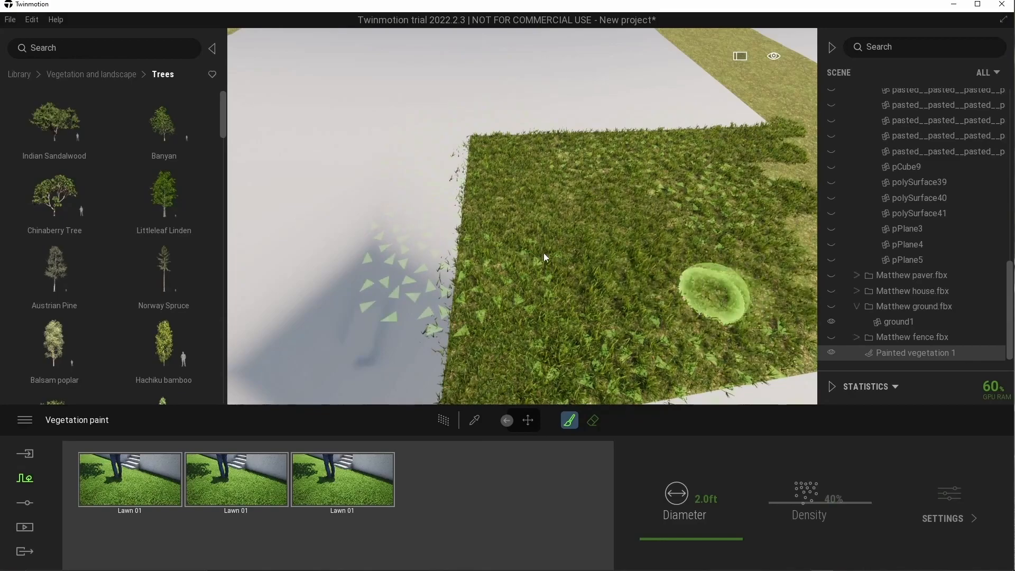
- Reset the brush to 2 ft and fill the bare lawn toward the lower-left corner
{"action": "type", "text": "4"}
{"action": "key", "text": "Return"}
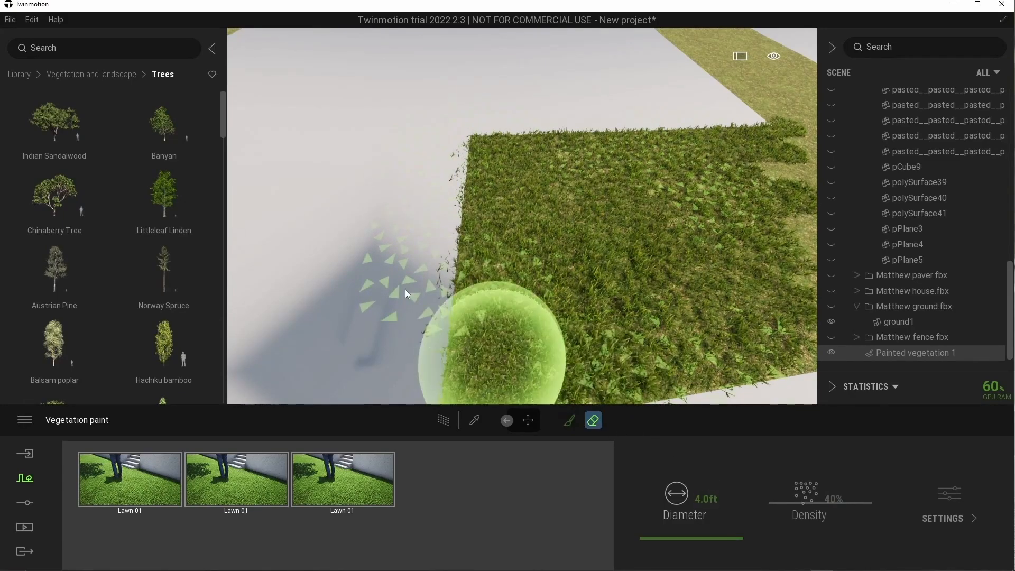
{"action": "left_click", "coordinate": [706, 499]}
{"action": "type", "text": "2"}
{"action": "key", "text": "Return"}
{"action": "left_click_drag", "start_coordinate": [532, 267], "coordinate": [481, 335]}
{"action": "scroll", "coordinate": [481, 334], "scroll_direction": "down", "scroll_amount": 2}
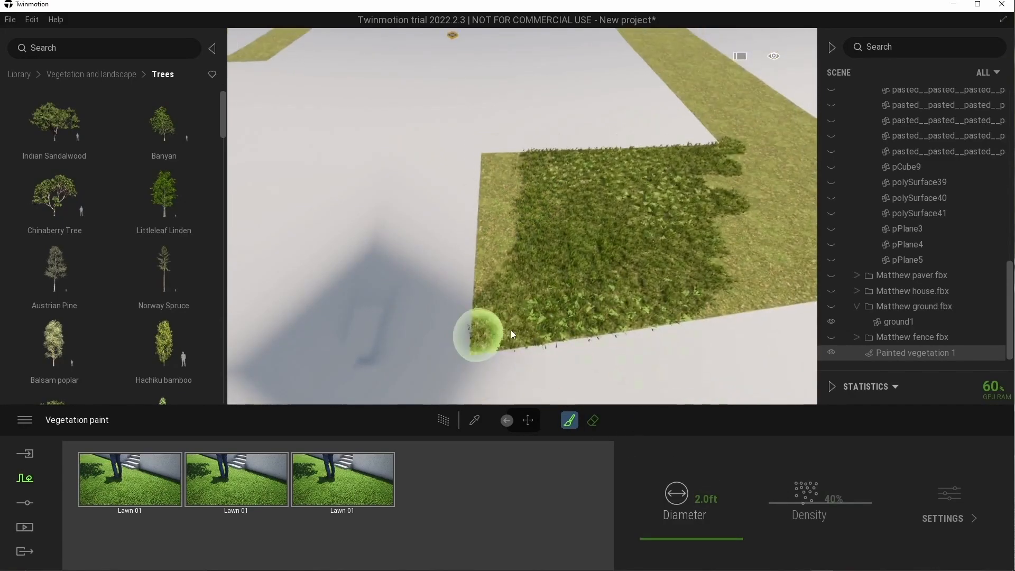
{"action": "left_click_drag", "start_coordinate": [510, 169], "coordinate": [677, 201]}
{"action": "scroll", "coordinate": [541, 274], "scroll_direction": "up", "scroll_amount": 4}
{"action": "right_click_drag", "start_coordinate": [540, 273], "coordinate": [442, 300]}
{"action": "mouse_move", "coordinate": [443, 300]}
{"action": "left_mouse_down"}
{"action": "mouse_move", "coordinate": [790, 280]}
{"action": "mouse_move", "coordinate": [551, 218]}
{"action": "left_mouse_up"}
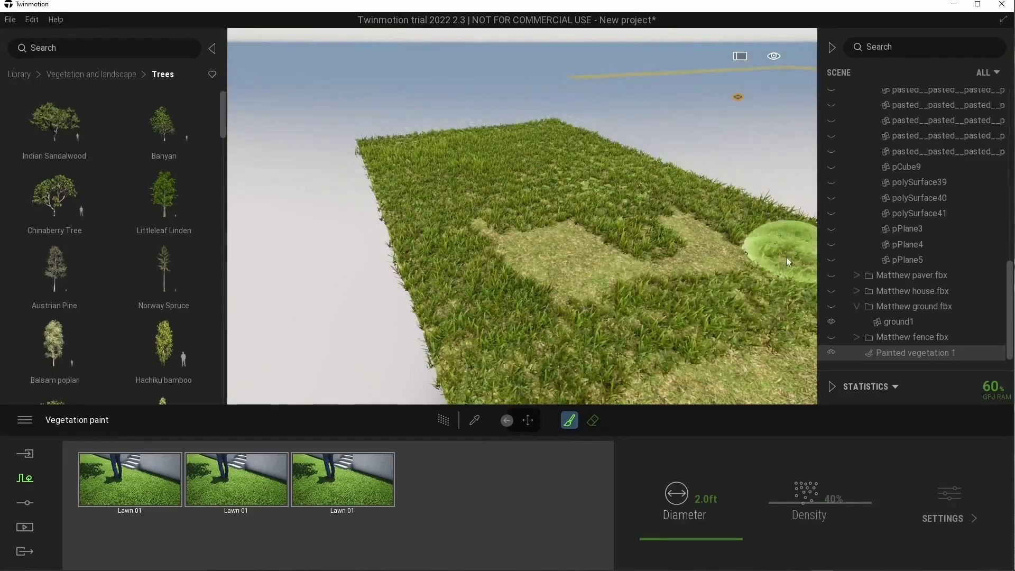
{"action": "scroll", "coordinate": [550, 218], "scroll_direction": "down", "scroll_amount": 3}
{"action": "left_click_drag", "start_coordinate": [613, 301], "coordinate": [486, 306]}
- Paint dense grass down the lighter strip and along the lawn boundary
{"action": "scroll", "coordinate": [582, 365], "scroll_direction": "down", "scroll_amount": 2}
{"action": "left_click_drag", "start_coordinate": [724, 294], "coordinate": [688, 267]}
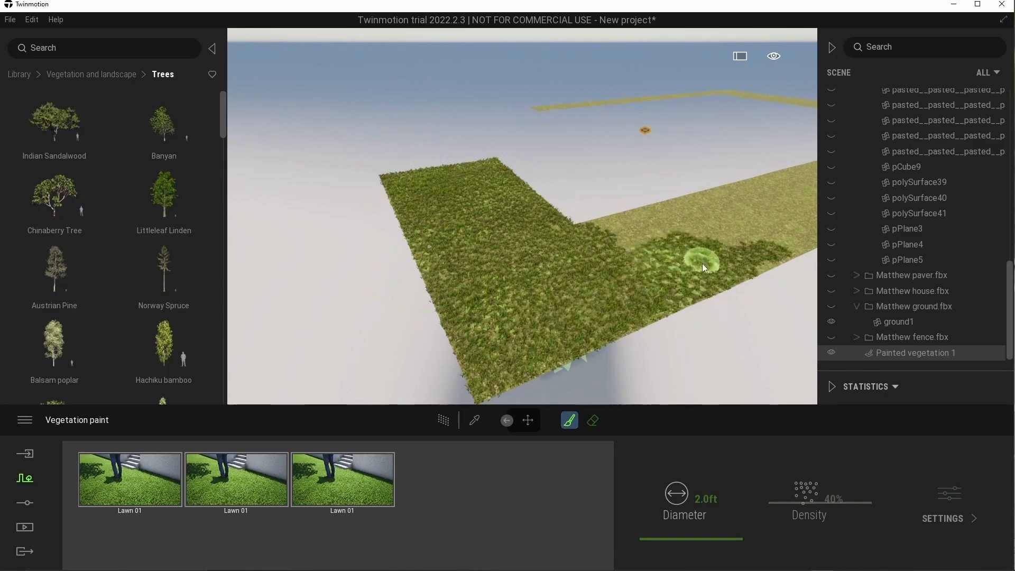
{"action": "scroll", "coordinate": [634, 257], "scroll_direction": "up", "scroll_amount": 3}
{"action": "middle_click_drag", "start_coordinate": [659, 262], "coordinate": [508, 254]}
{"action": "mouse_move", "coordinate": [655, 278]}
{"action": "left_mouse_down"}
{"action": "mouse_move", "coordinate": [543, 210]}
{"action": "mouse_move", "coordinate": [624, 201]}
{"action": "left_mouse_up"}
{"action": "middle_click_drag", "start_coordinate": [623, 200], "coordinate": [524, 239], "text": "shift"}
{"action": "scroll", "coordinate": [524, 239], "scroll_direction": "down", "scroll_amount": 1}
{"action": "mouse_move", "coordinate": [528, 275]}
{"action": "left_mouse_down"}
{"action": "mouse_move", "coordinate": [576, 303]}
{"action": "mouse_move", "coordinate": [486, 334]}
{"action": "left_mouse_up"}
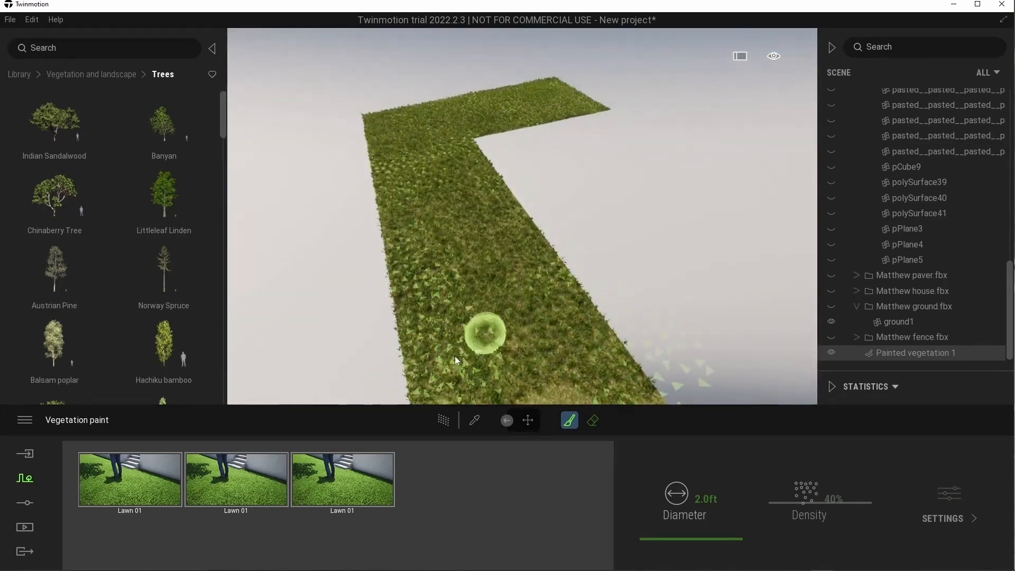
{"action": "middle_click_drag", "start_coordinate": [486, 334], "coordinate": [643, 187], "text": "shift"}
{"action": "left_click_drag", "start_coordinate": [644, 187], "coordinate": [604, 246]}
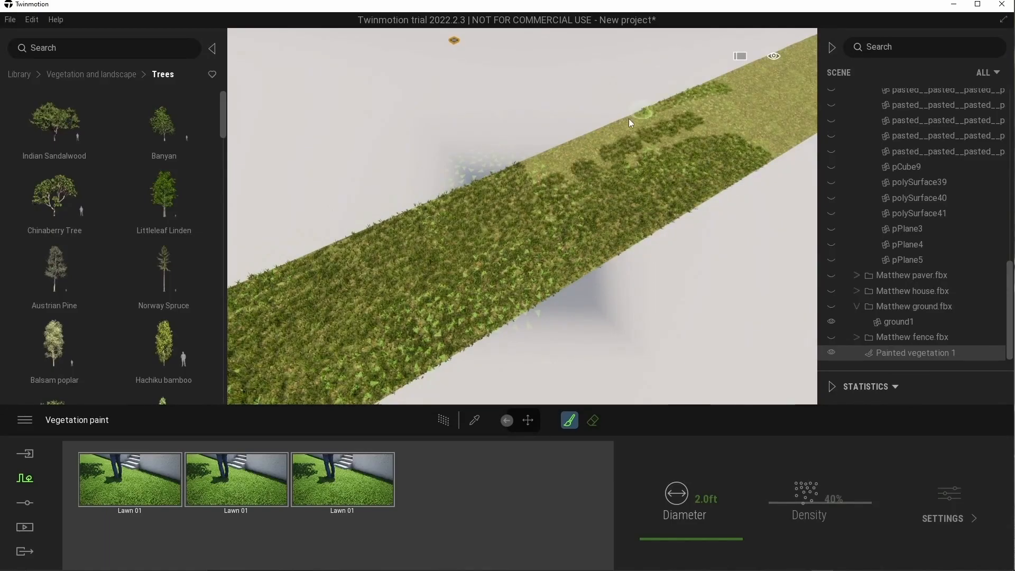
- Paint darker grass bands along the lawn edges and over the bare centre patch
{"action": "middle_click_drag", "start_coordinate": [746, 93], "coordinate": [615, 168], "text": "shift"}
{"action": "scroll", "coordinate": [616, 168], "scroll_direction": "up", "scroll_amount": 2}
{"action": "left_click_drag", "start_coordinate": [391, 195], "coordinate": [610, 313]}
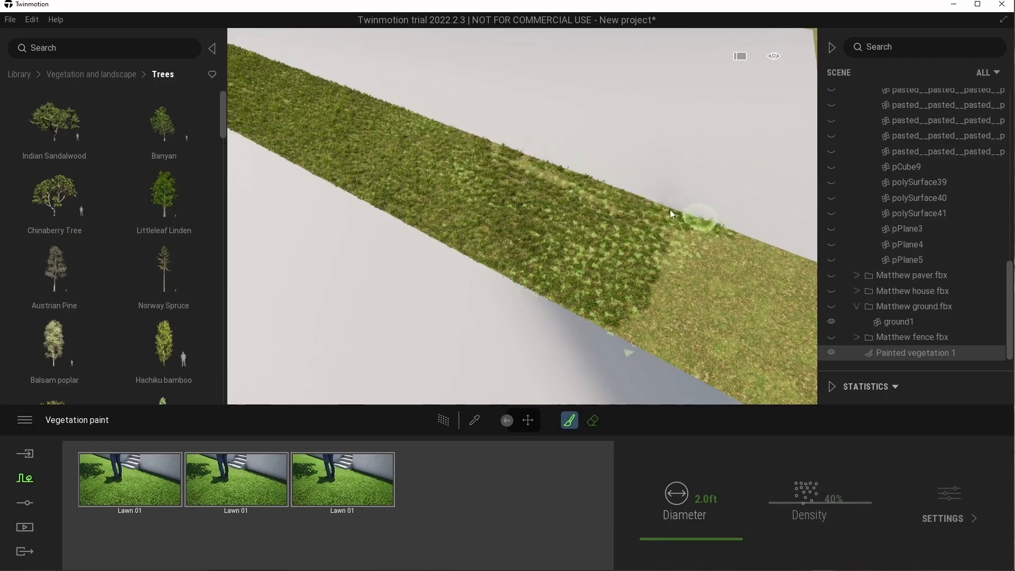
{"action": "mouse_move", "coordinate": [547, 188]}
{"action": "middle_mouse_down", "text": "shift"}
{"action": "mouse_move", "coordinate": [636, 287]}
{"action": "mouse_move", "coordinate": [738, 290]}
{"action": "middle_mouse_up", "text": "shift"}
{"action": "mouse_move", "coordinate": [605, 332]}
{"action": "left_mouse_down"}
{"action": "mouse_move", "coordinate": [333, 328]}
{"action": "mouse_move", "coordinate": [754, 311]}
{"action": "mouse_move", "coordinate": [614, 192]}
{"action": "left_mouse_up"}
{"action": "left_click_drag", "start_coordinate": [684, 334], "coordinate": [694, 227]}
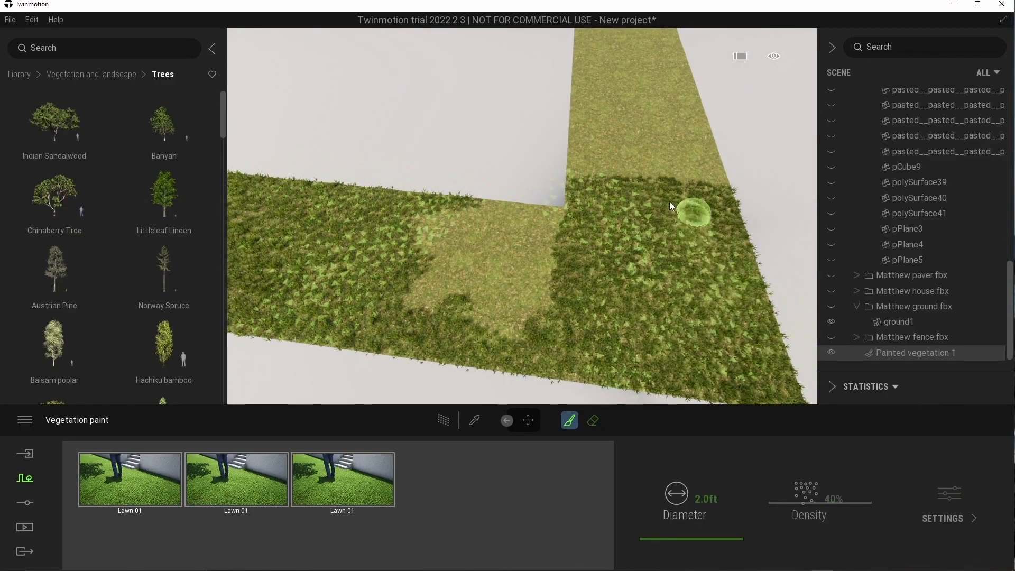
{"action": "mouse_move", "coordinate": [689, 199]}
{"action": "middle_mouse_down", "text": "shift"}
{"action": "mouse_move", "coordinate": [560, 218]}
{"action": "mouse_move", "coordinate": [607, 212]}
{"action": "middle_mouse_up", "text": "shift"}
{"action": "left_click_drag", "start_coordinate": [607, 213], "coordinate": [422, 230]}
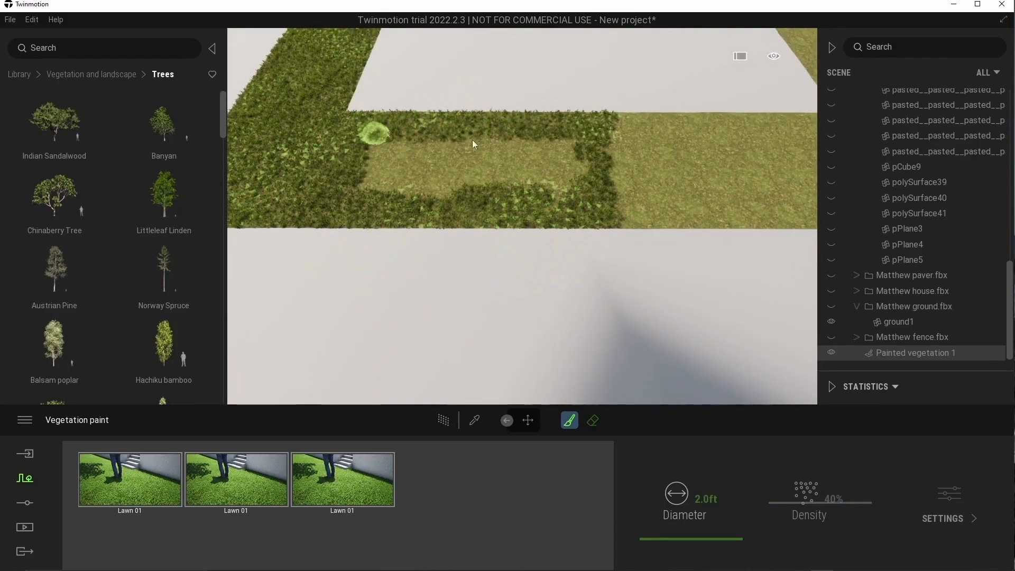
- Paint grass patches along the strip's lower edge and over its bare part
{"action": "key", "text": "d"}
{"action": "left_click_drag", "start_coordinate": [660, 202], "coordinate": [448, 213]}
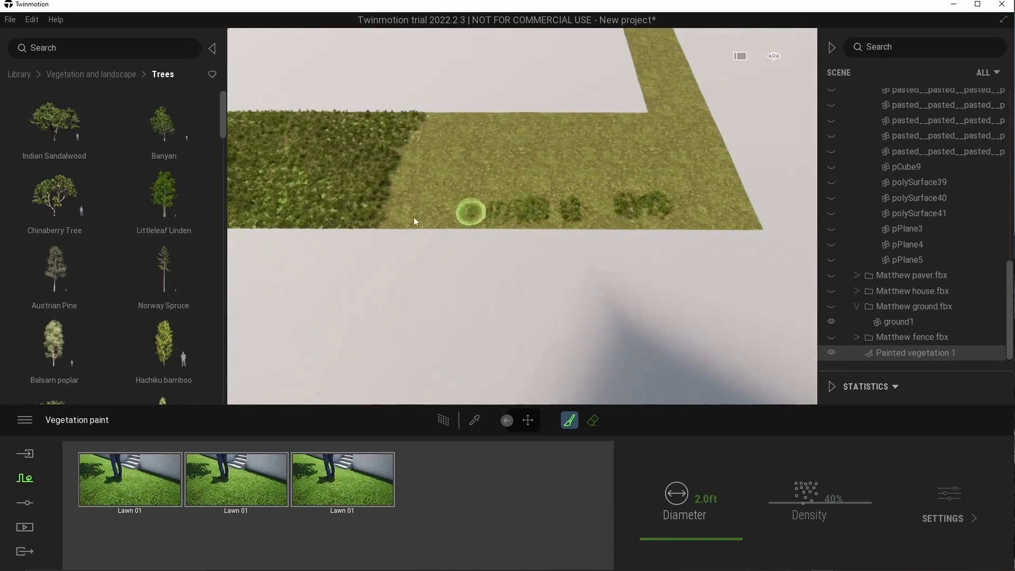
{"action": "mouse_move", "coordinate": [436, 112]}
{"action": "middle_mouse_down", "text": "shift"}
{"action": "mouse_move", "coordinate": [696, 199]}
{"action": "mouse_move", "coordinate": [623, 238]}
{"action": "middle_mouse_up", "text": "shift"}
{"action": "mouse_move", "coordinate": [597, 211]}
{"action": "left_mouse_down"}
{"action": "mouse_move", "coordinate": [533, 265]}
{"action": "mouse_move", "coordinate": [502, 205]}
{"action": "left_mouse_up"}
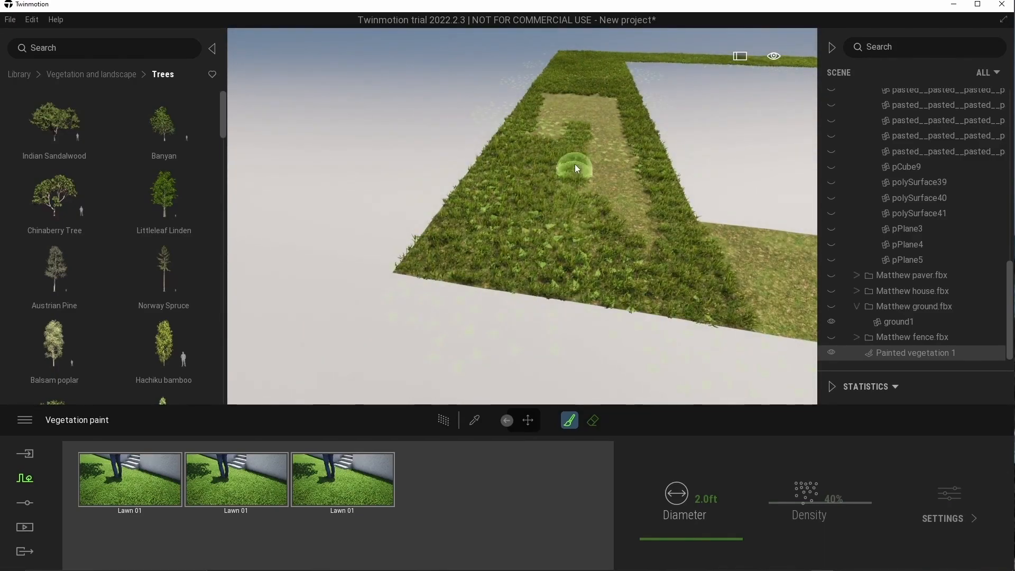
{"action": "middle_click_drag", "start_coordinate": [620, 166], "coordinate": [619, 275]}
{"action": "left_click_drag", "start_coordinate": [617, 232], "coordinate": [607, 191]}
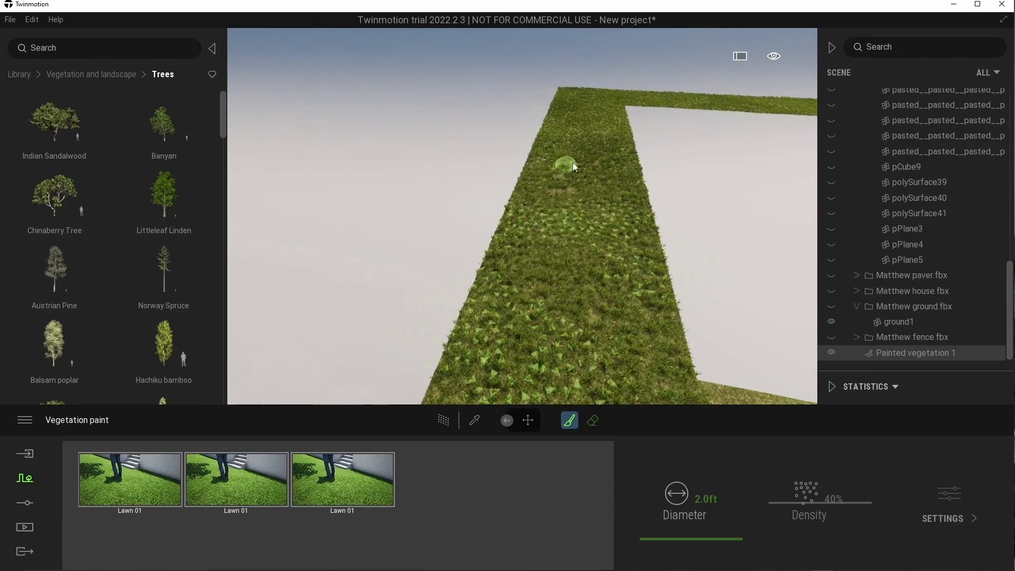
{"action": "key", "text": "s"}
{"action": "right_click_drag", "start_coordinate": [603, 305], "coordinate": [634, 315]}
{"action": "key", "text": "d"}
{"action": "left_click_drag", "start_coordinate": [632, 317], "coordinate": [698, 344]}
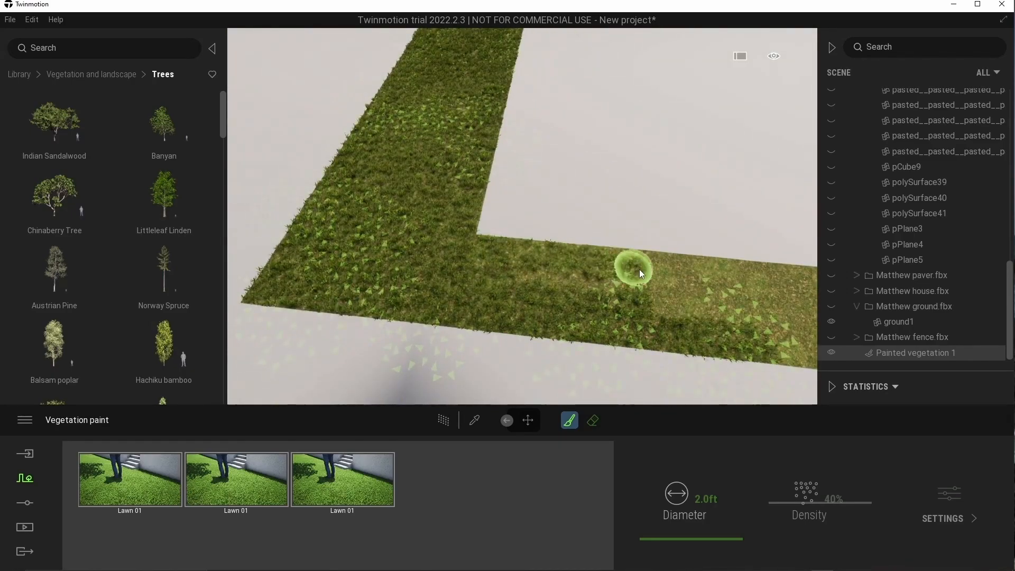
{"action": "left_click_drag", "start_coordinate": [638, 273], "coordinate": [655, 275]}
{"action": "right_click_drag", "start_coordinate": [654, 275], "coordinate": [681, 278]}
- Fill the rest of the lower strip with dense grass out to the lawn's end
{"action": "key", "text": "d"}
{"action": "mouse_move", "coordinate": [682, 286]}
{"action": "left_mouse_down"}
{"action": "mouse_move", "coordinate": [501, 315]}
{"action": "mouse_move", "coordinate": [657, 354]}
{"action": "left_mouse_up"}
{"action": "key", "text": "d"}
{"action": "right_click_drag", "start_coordinate": [658, 341], "coordinate": [669, 331]}
{"action": "key", "text": "d"}
{"action": "mouse_move", "coordinate": [667, 326]}
{"action": "left_mouse_down"}
{"action": "mouse_move", "coordinate": [460, 344]}
{"action": "mouse_move", "coordinate": [494, 303]}
{"action": "left_mouse_up"}
{"action": "key", "text": "d"}
{"action": "mouse_move", "coordinate": [329, 330]}
{"action": "left_mouse_down"}
{"action": "mouse_move", "coordinate": [661, 328]}
{"action": "mouse_move", "coordinate": [733, 287]}
{"action": "mouse_move", "coordinate": [563, 351]}
{"action": "mouse_move", "coordinate": [553, 320]}
{"action": "left_mouse_up"}
- Pull the camera back toward the fence to view the grassed yard and house windows
{"action": "key", "text": "d"}
{"action": "key", "text": "s"}
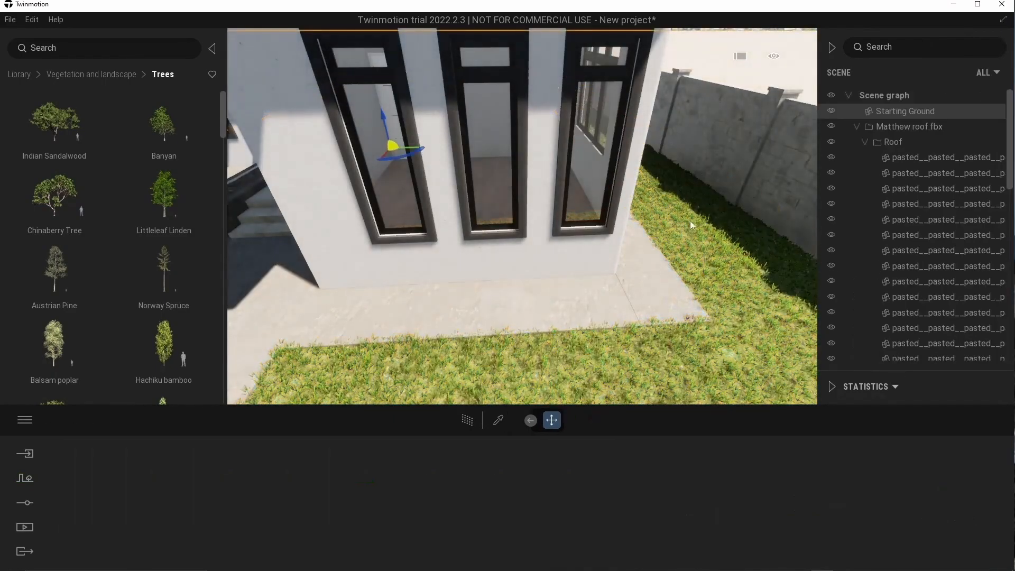
{"action": "key", "text": "s"}
{"action": "right_click_drag", "start_coordinate": [690, 221], "coordinate": [483, 242]}
- Browse the Vegetation and landscape library and open the Bushes category
{"action": "key", "text": "w"}
{"action": "key", "text": "a"}
{"action": "left_click", "coordinate": [107, 74]}
{"action": "left_click", "coordinate": [168, 281]}
{"action": "left_click", "coordinate": [20, 75]}
{"action": "left_click", "coordinate": [56, 129]}
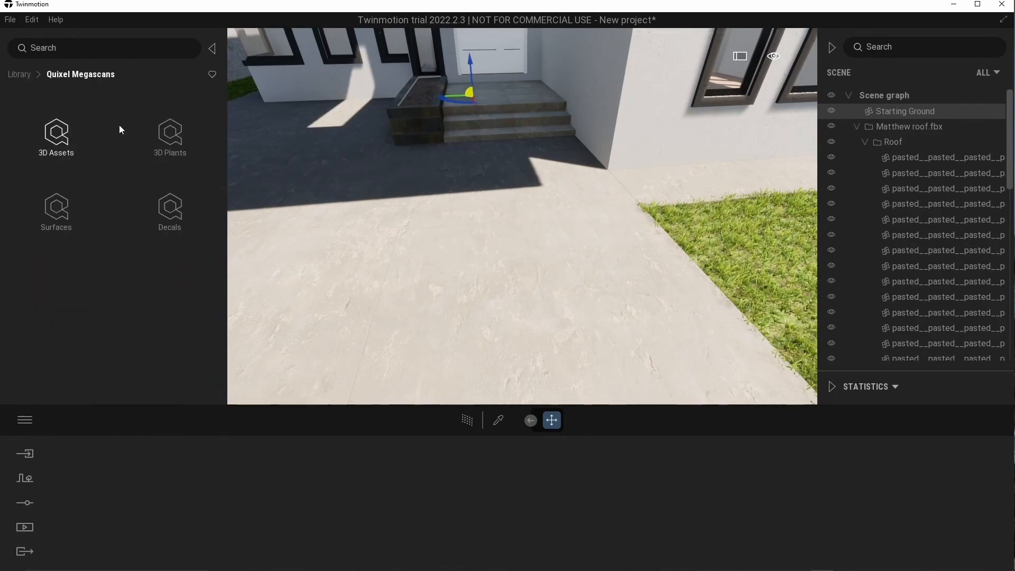
{"action": "left_click", "coordinate": [176, 149]}
{"action": "scroll", "coordinate": [119, 251], "scroll_direction": "down", "scroll_amount": 10}
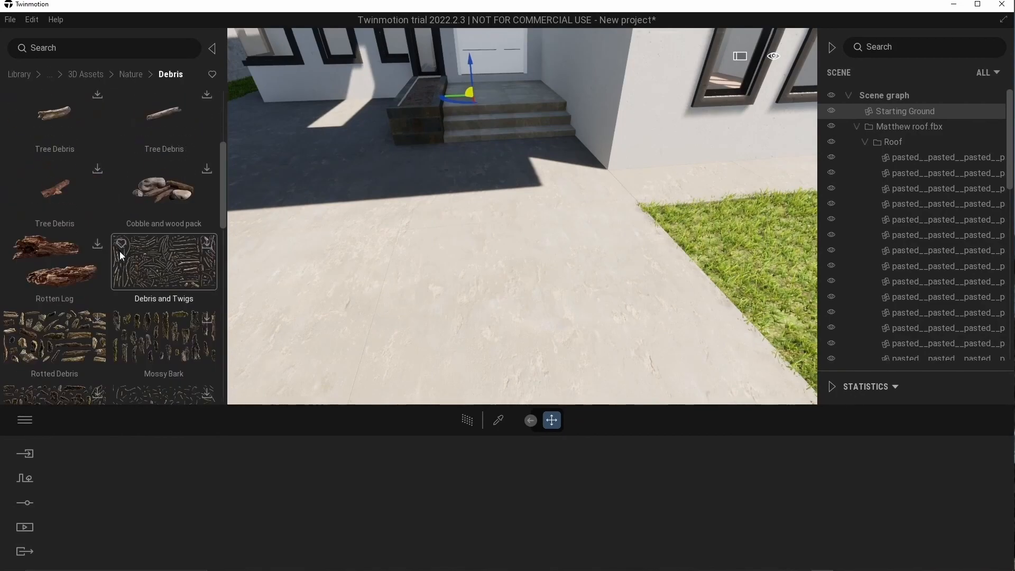
{"action": "left_click", "coordinate": [131, 75]}
{"action": "left_click", "coordinate": [84, 75]}
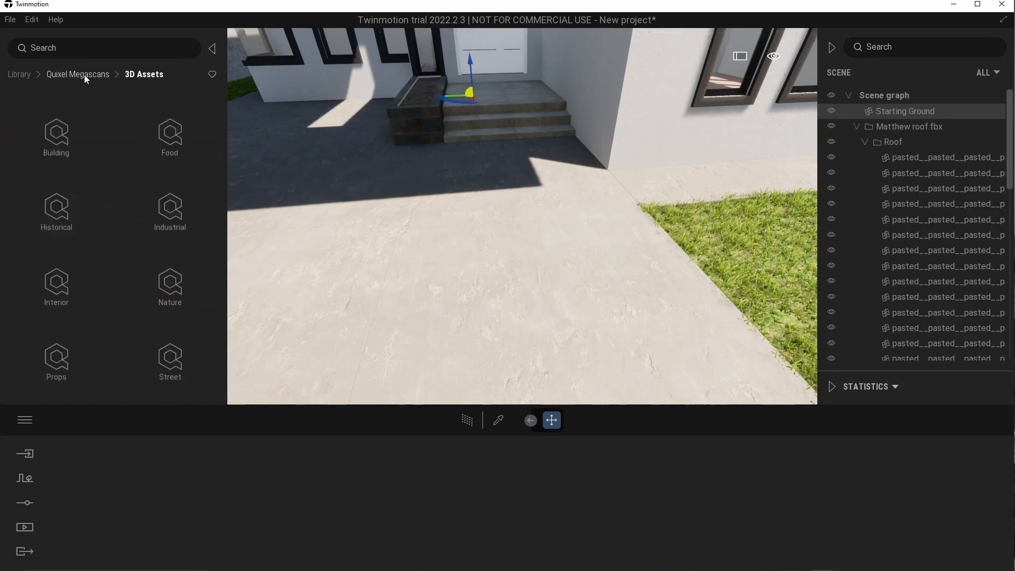
{"action": "left_click", "coordinate": [20, 74]}
{"action": "left_click", "coordinate": [143, 159]}
{"action": "left_click", "coordinate": [159, 143]}
{"action": "scroll", "coordinate": [147, 255], "scroll_direction": "down", "scroll_amount": 3}
- Pick the RosaCanina variants and plant four bushes in the fenced lawn corner
{"action": "left_click_drag", "start_coordinate": [223, 135], "coordinate": [218, 356]}
{"action": "left_click", "coordinate": [161, 344]}
{"action": "left_click", "coordinate": [163, 280], "text": "shift"}
{"action": "right_click_drag", "start_coordinate": [396, 264], "coordinate": [563, 189]}
{"action": "key", "text": "w"}
{"action": "key", "text": "w"}
{"action": "key", "text": "e"}
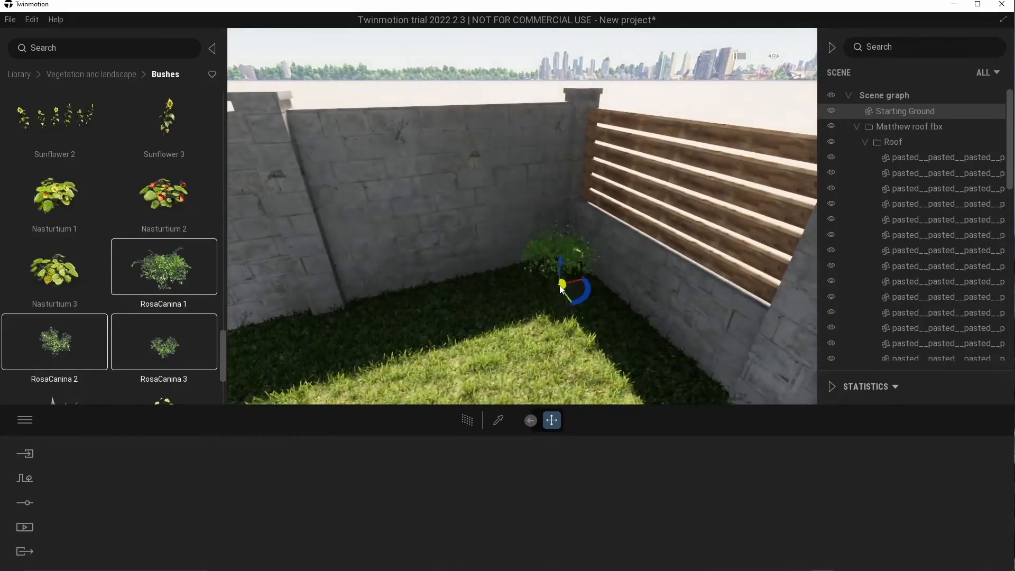
{"action": "left_click", "coordinate": [594, 303]}
{"action": "key", "text": "s"}
{"action": "left_click", "coordinate": [487, 332]}
{"action": "key", "text": "w"}
{"action": "left_click", "coordinate": [564, 331]}
{"action": "right_click_drag", "start_coordinate": [564, 330], "coordinate": [461, 265]}
{"action": "left_click", "coordinate": [464, 260]}
- Add Syngonium podophyllum 5 and place RosaCanina 3 by the patio edge
{"action": "left_click", "coordinate": [96, 277]}
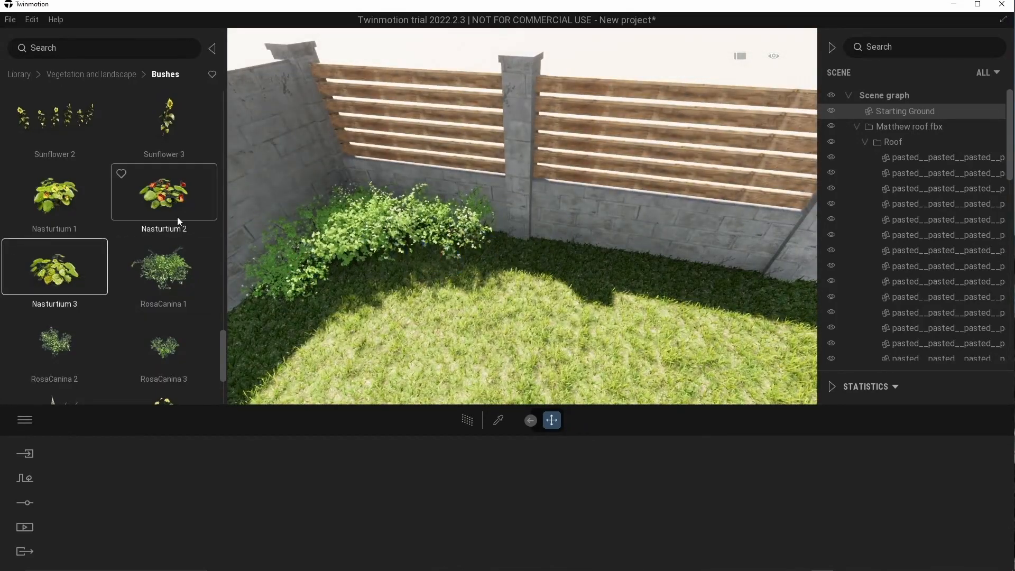
{"action": "scroll", "coordinate": [118, 299], "scroll_direction": "up", "scroll_amount": 5}
{"action": "left_click", "coordinate": [74, 209]}
{"action": "key", "text": "s"}
{"action": "right_click_drag", "start_coordinate": [430, 266], "coordinate": [503, 269]}
{"action": "key", "text": "w"}
{"action": "scroll", "coordinate": [121, 189], "scroll_direction": "up", "scroll_amount": 2}
{"action": "scroll", "coordinate": [105, 220], "scroll_direction": "down", "scroll_amount": 6}
{"action": "left_click", "coordinate": [154, 290]}
{"action": "left_click", "coordinate": [585, 275]}
{"action": "key", "text": "s"}
- Open the 3D Plants collection's Flowerless category and show the Boxwood variants
{"action": "left_click", "coordinate": [25, 76]}
{"action": "left_click", "coordinate": [154, 233]}
{"action": "left_click", "coordinate": [169, 136]}
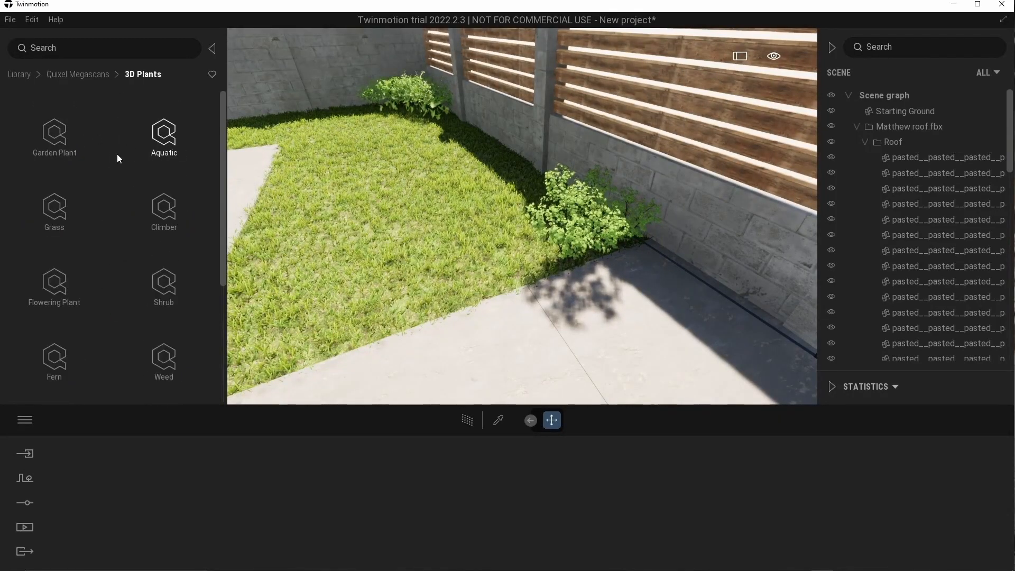
{"action": "left_click", "coordinate": [117, 215]}
{"action": "left_click", "coordinate": [163, 121]}
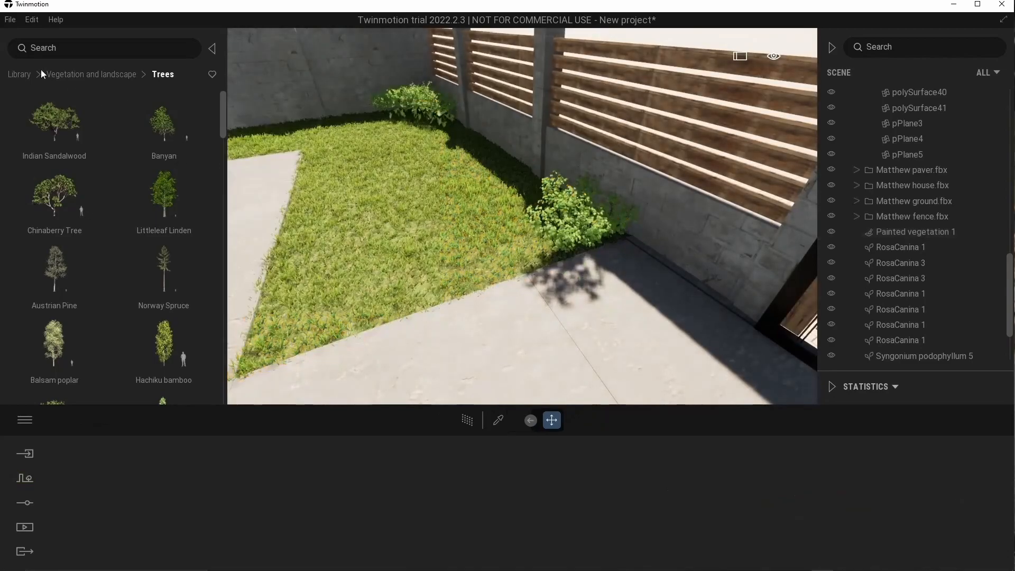
- Place Dead Leaves from Garden Plant > Flowerless and scatter more over the ground
{"action": "left_click", "coordinate": [44, 74]}
{"action": "left_click", "coordinate": [55, 207]}
{"action": "left_click", "coordinate": [53, 206]}
{"action": "left_click", "coordinate": [63, 354]}
{"action": "left_click_drag", "start_coordinate": [64, 357], "coordinate": [634, 320]}
{"action": "middle_click_drag", "start_coordinate": [634, 319], "coordinate": [704, 291], "text": "shift"}
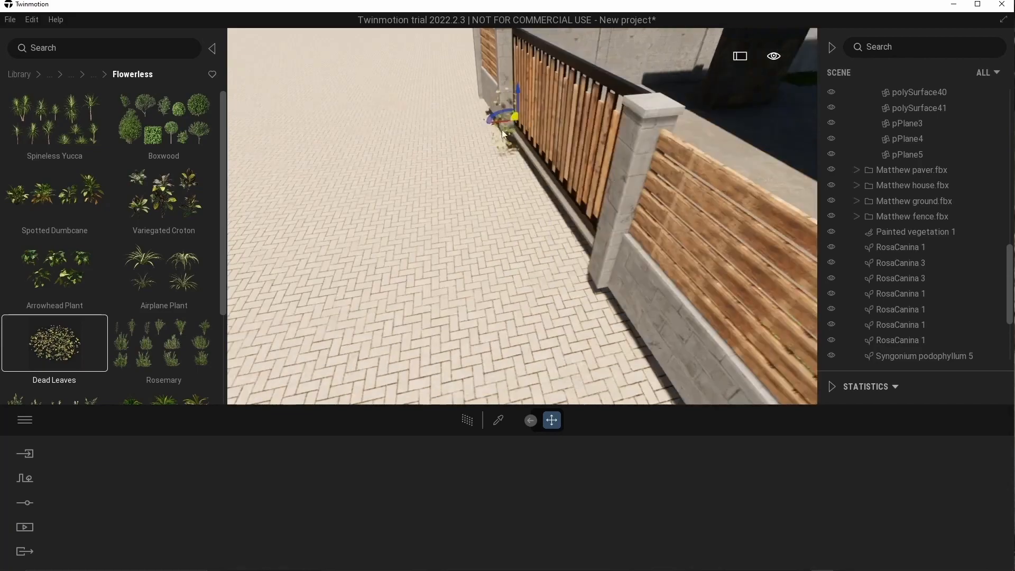
{"action": "middle_click_drag", "start_coordinate": [502, 129], "coordinate": [533, 131], "text": "shift"}
{"action": "scroll", "coordinate": [648, 294], "scroll_direction": "down", "scroll_amount": 5}
{"action": "left_click", "coordinate": [602, 337]}
{"action": "scroll", "coordinate": [608, 360], "scroll_direction": "down", "scroll_amount": 4}
{"action": "left_click", "coordinate": [570, 366]}
{"action": "left_click", "coordinate": [551, 307]}
{"action": "scroll", "coordinate": [552, 307], "scroll_direction": "up", "scroll_amount": 5}
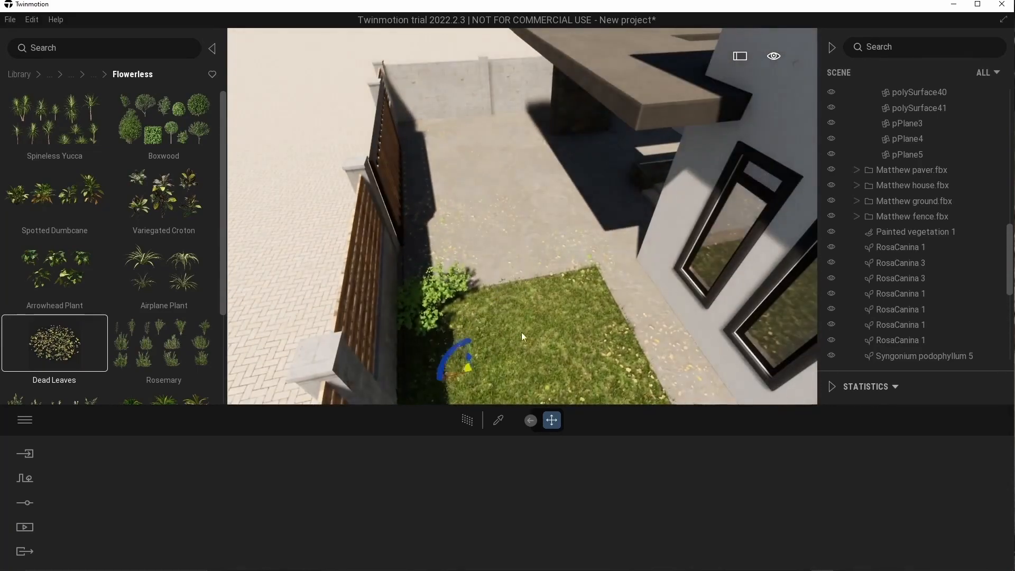
- Place an Airplane Plant on the lawn, browse Boxwood, and return to the Megascans library
{"action": "middle_click_drag", "start_coordinate": [454, 251], "coordinate": [566, 264], "text": "shift"}
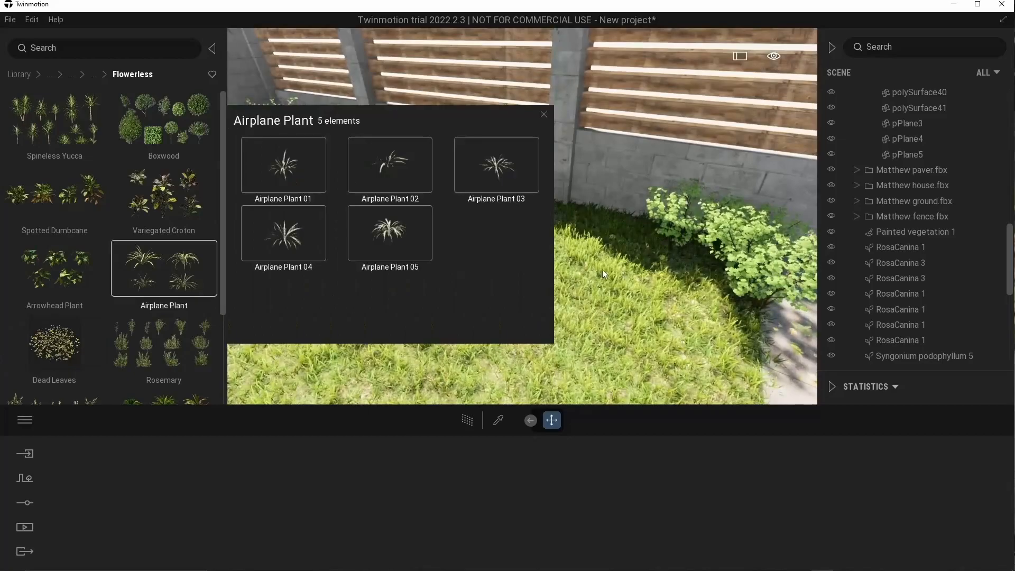
{"action": "middle_click_drag", "start_coordinate": [597, 281], "coordinate": [683, 249], "text": "shift"}
{"action": "middle_click_drag", "start_coordinate": [642, 218], "coordinate": [522, 263], "text": "shift"}
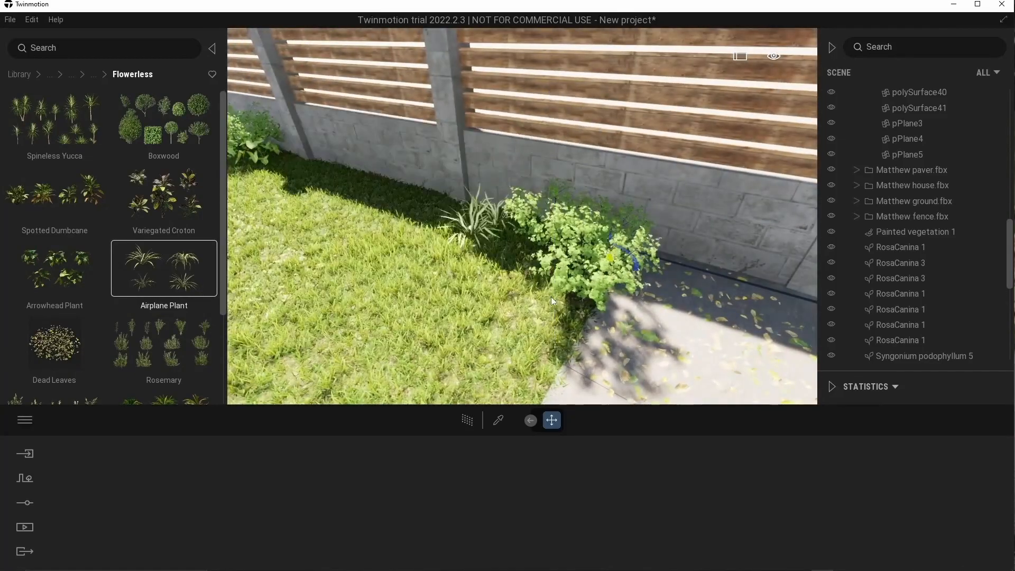
{"action": "scroll", "coordinate": [551, 297], "scroll_direction": "up", "scroll_amount": 3}
{"action": "scroll", "coordinate": [520, 318], "scroll_direction": "down", "scroll_amount": 5}
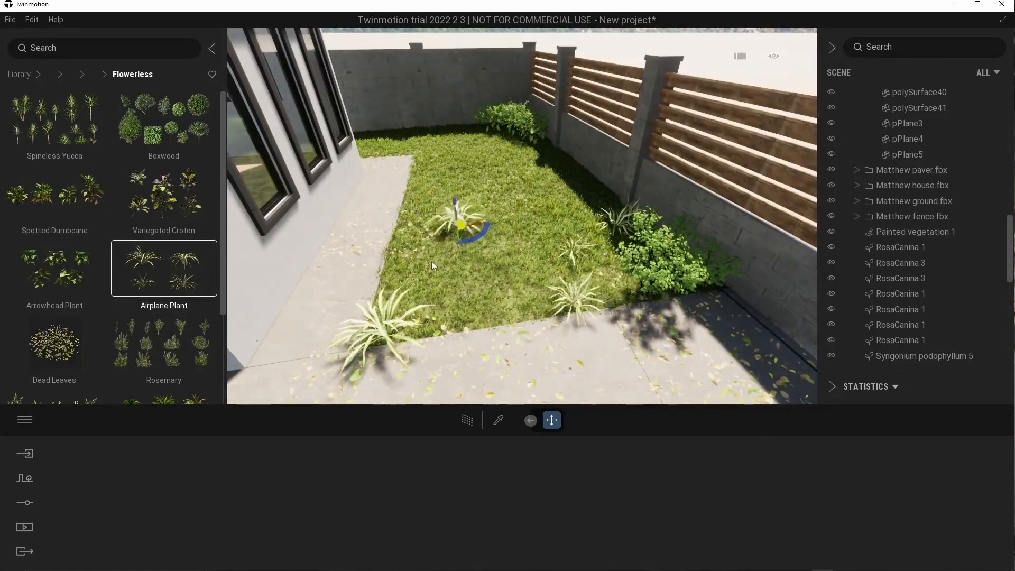
{"action": "left_click", "coordinate": [116, 130]}
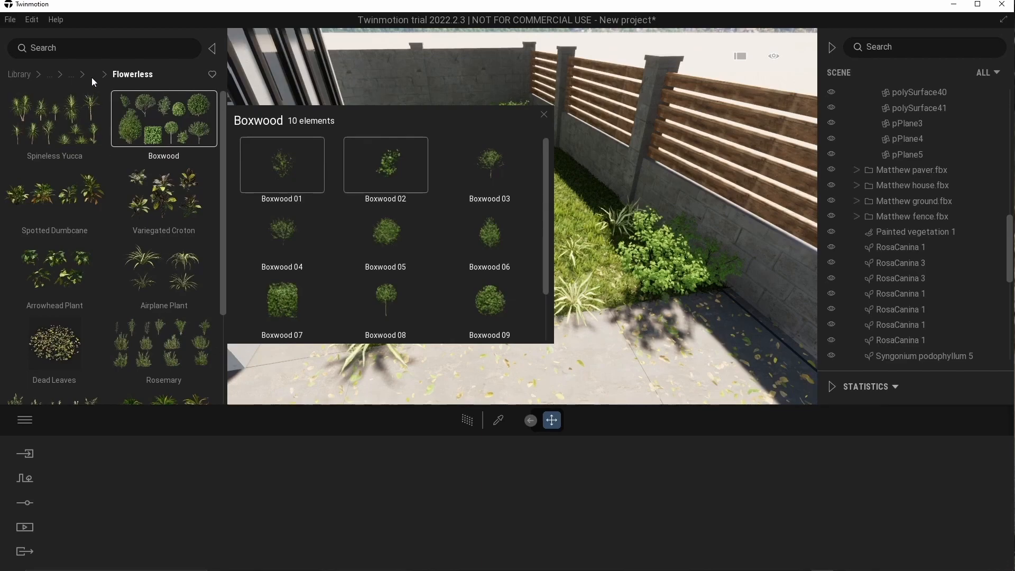
{"action": "scroll", "coordinate": [110, 183], "scroll_direction": "down", "scroll_amount": 9}
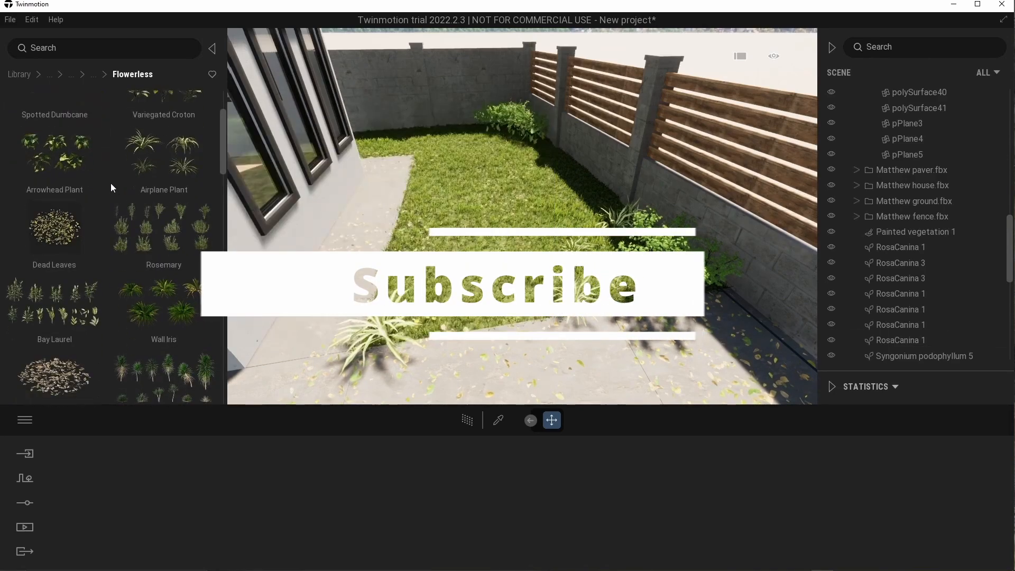
{"action": "scroll", "coordinate": [124, 257], "scroll_direction": "down", "scroll_amount": 10}
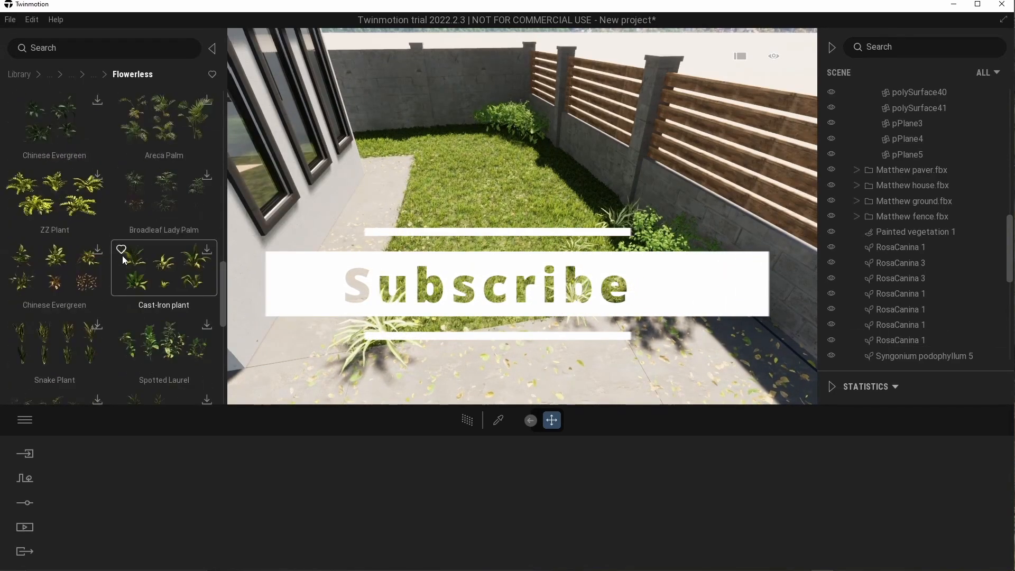
{"action": "left_click", "coordinate": [94, 75]}
{"action": "left_click", "coordinate": [87, 75]}
{"action": "left_click", "coordinate": [89, 75]}
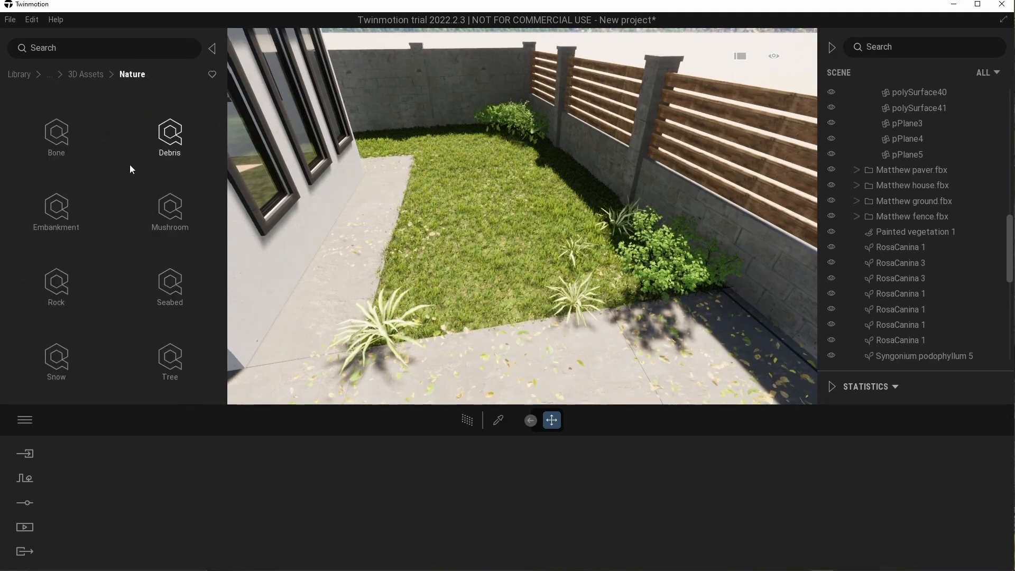
- Search the library for 'stone' and drag the Coral Stone onto the lawn
{"action": "left_click", "coordinate": [92, 316]}
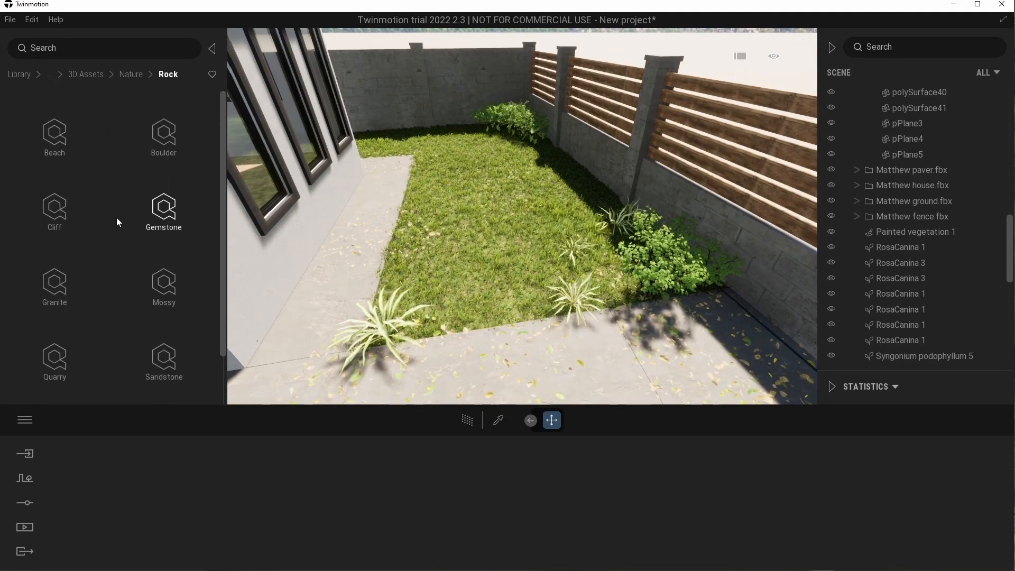
{"action": "left_click", "coordinate": [85, 72]}
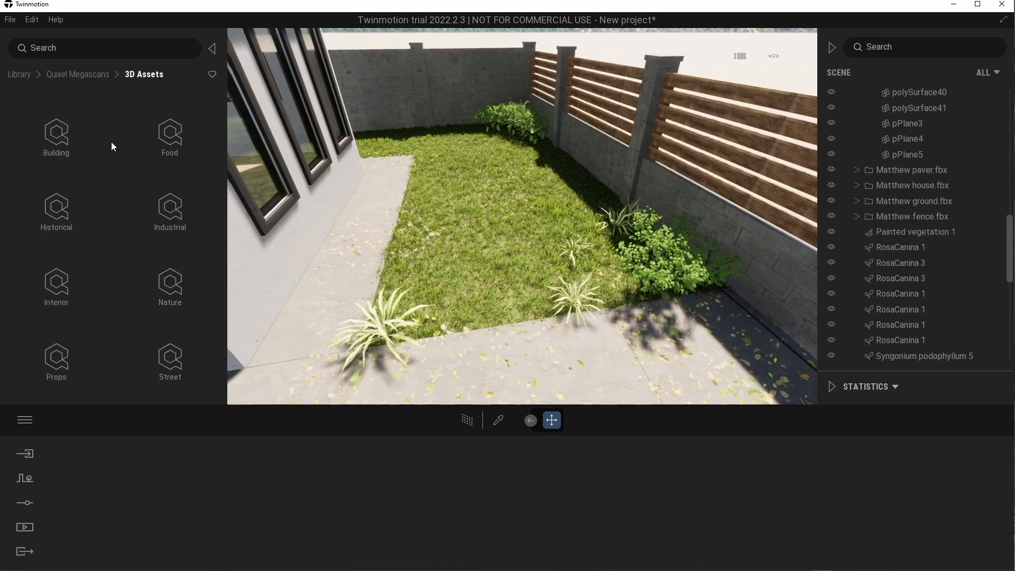
{"action": "left_click", "coordinate": [163, 136]}
{"action": "scroll", "coordinate": [100, 216], "scroll_direction": "down", "scroll_amount": 5}
{"action": "scroll", "coordinate": [100, 216], "scroll_direction": "up", "scroll_amount": 2}
{"action": "left_click", "coordinate": [89, 77]}
{"action": "left_click", "coordinate": [61, 139]}
{"action": "left_click", "coordinate": [85, 51]}
{"action": "type", "text": "stone"}
{"action": "key", "text": "Return"}
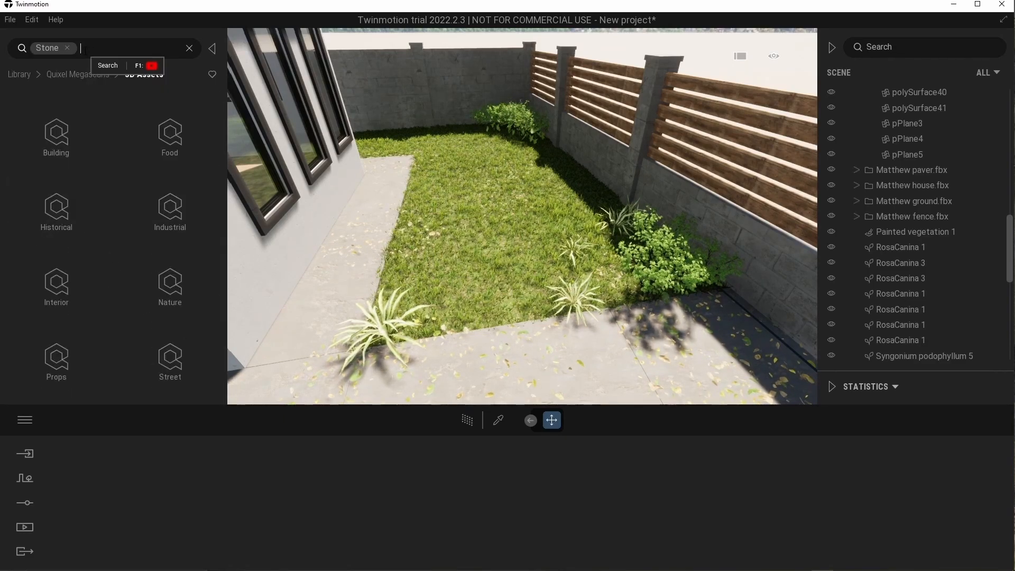
{"action": "scroll", "coordinate": [104, 294], "scroll_direction": "down", "scroll_amount": 3}
{"action": "scroll", "coordinate": [104, 294], "scroll_direction": "up", "scroll_amount": 3}
{"action": "left_click", "coordinate": [98, 177]}
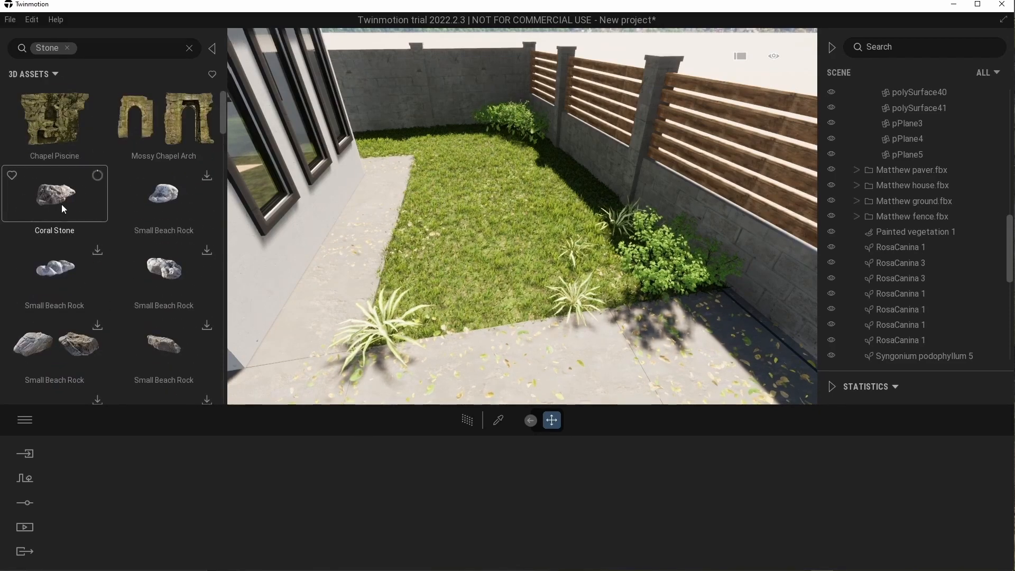
{"action": "left_click_drag", "start_coordinate": [58, 214], "coordinate": [477, 204]}
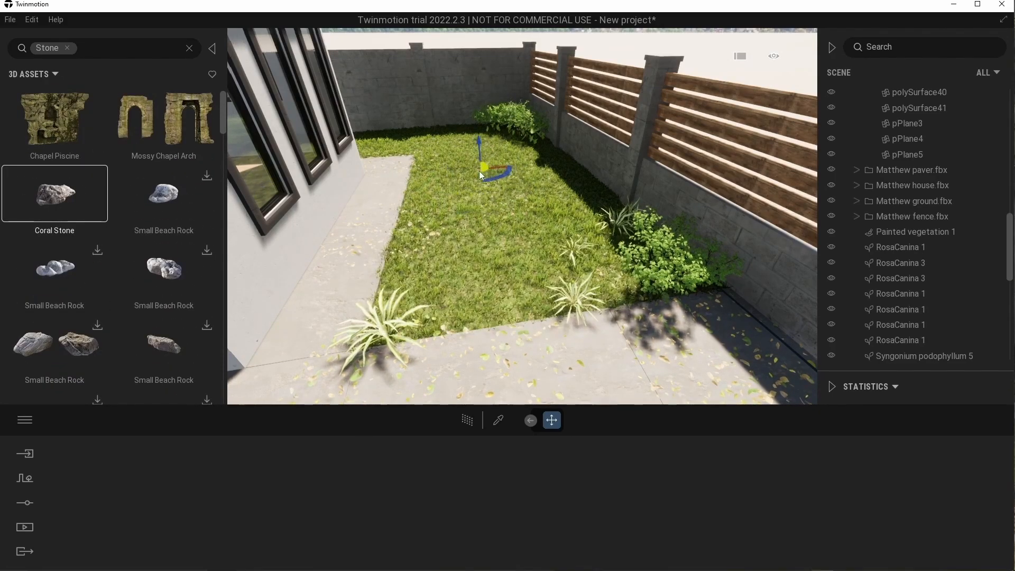
- Enlarge the Coral Stone to about 2.68 scale and move it to the back of the lawn
{"action": "scroll", "coordinate": [912, 326], "scroll_direction": "down", "scroll_amount": 7}
{"action": "left_click", "coordinate": [907, 352]}
{"action": "middle_click_drag", "start_coordinate": [550, 232], "coordinate": [573, 264], "text": "shift"}
{"action": "key", "text": "w"}
{"action": "right_click_drag", "start_coordinate": [573, 265], "coordinate": [529, 244]}
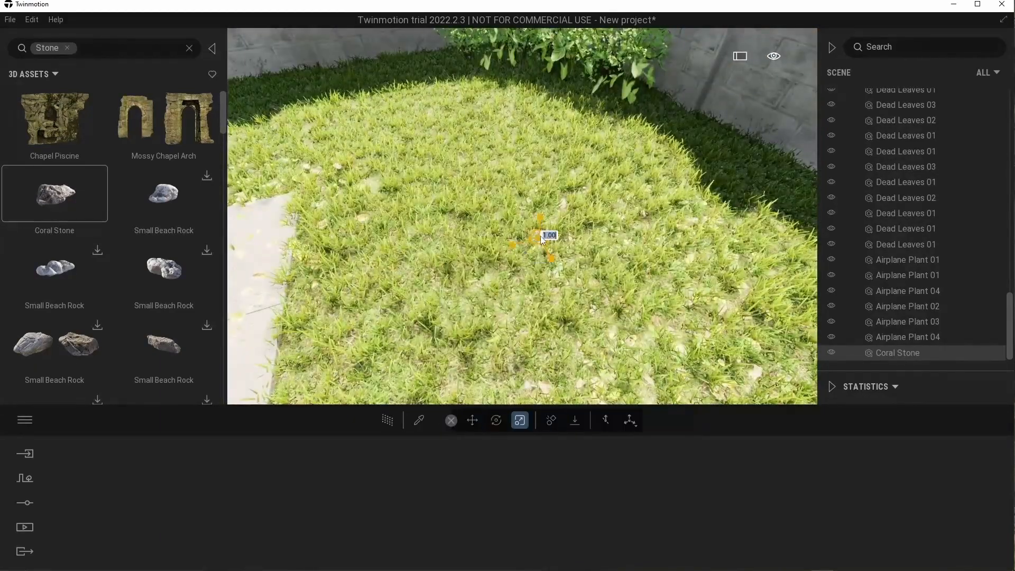
{"action": "left_click_drag", "start_coordinate": [915, 126], "coordinate": [941, 124]}
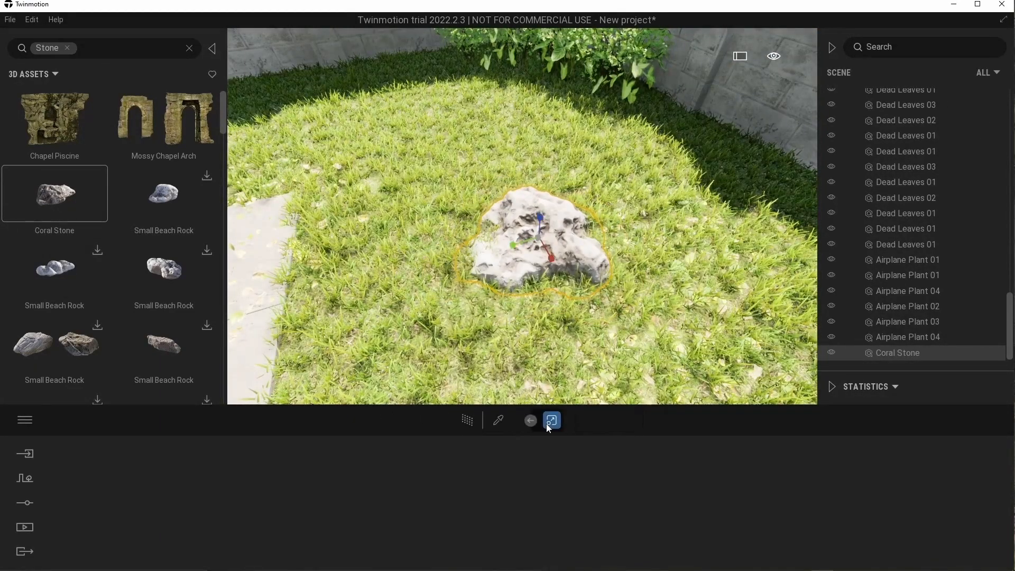
{"action": "left_click", "coordinate": [476, 420]}
{"action": "left_click_drag", "start_coordinate": [537, 238], "coordinate": [474, 78]}
{"action": "scroll", "coordinate": [138, 262], "scroll_direction": "down", "scroll_amount": 10}
{"action": "scroll", "coordinate": [138, 262], "scroll_direction": "up", "scroll_amount": 6}
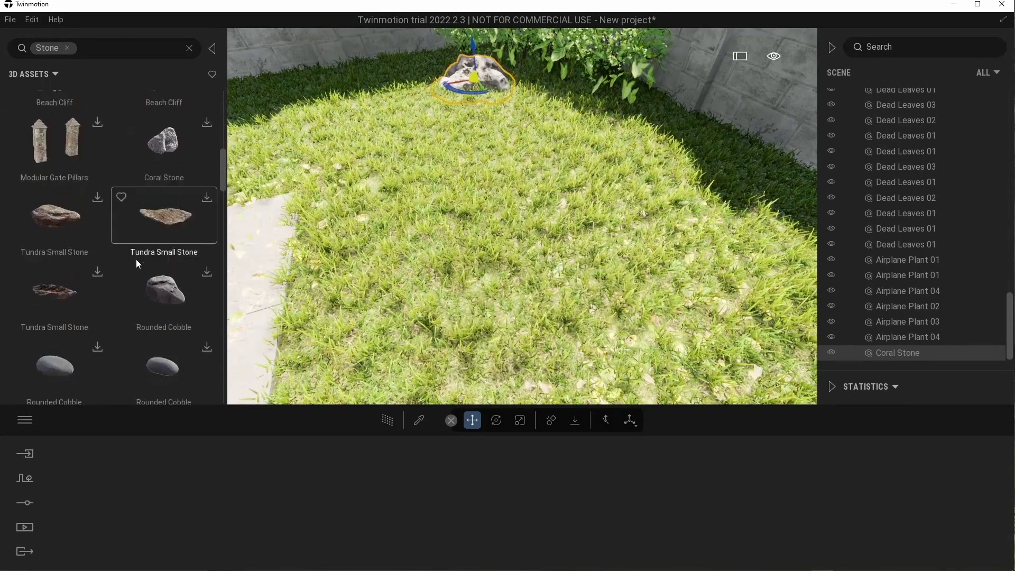
{"action": "scroll", "coordinate": [138, 261], "scroll_direction": "down", "scroll_amount": 2}
- Add Rock 8 from Vegetation and landscape > Rocks beside the bush and scale it down
{"action": "left_click", "coordinate": [36, 73]}
{"action": "left_click", "coordinate": [19, 77]}
{"action": "left_click", "coordinate": [164, 130]}
{"action": "left_click", "coordinate": [133, 268]}
{"action": "scroll", "coordinate": [118, 312], "scroll_direction": "down", "scroll_amount": 3}
{"action": "scroll", "coordinate": [118, 313], "scroll_direction": "up", "scroll_amount": 2}
{"action": "left_click_drag", "start_coordinate": [157, 261], "coordinate": [497, 153]}
{"action": "left_click", "coordinate": [520, 421]}
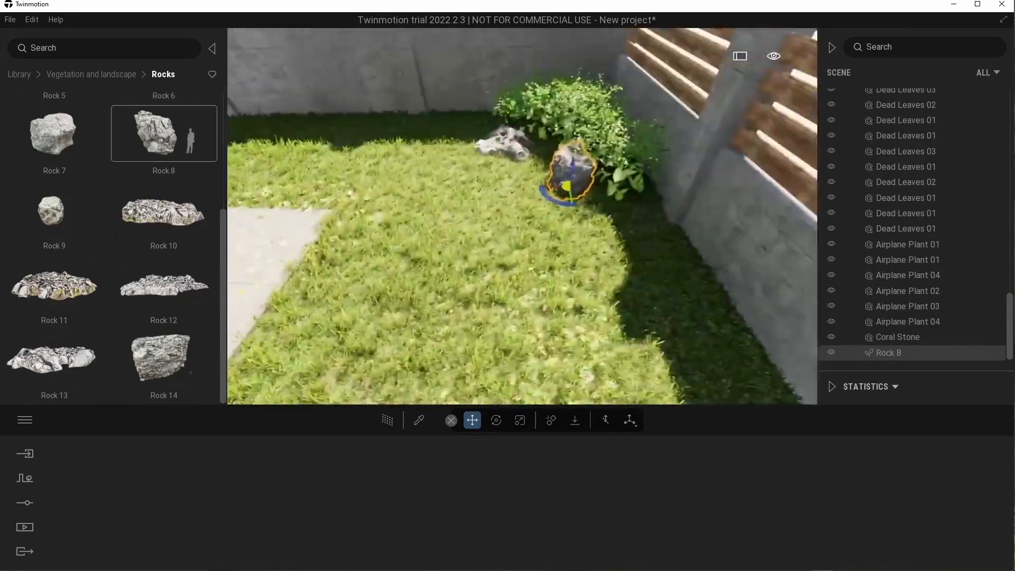
{"action": "left_click", "coordinate": [110, 75]}
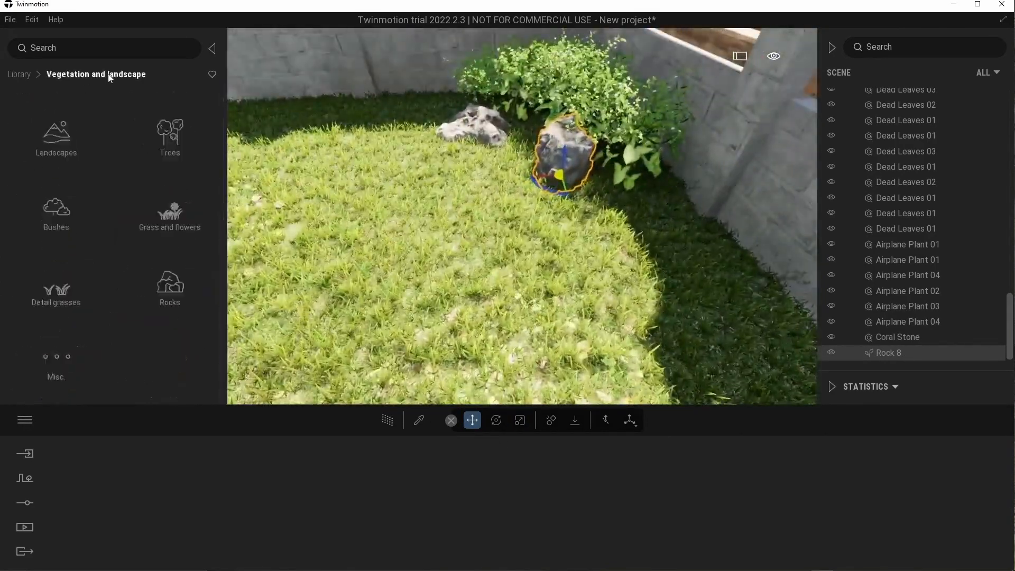
- Place several Common fern 1 plants from Bushes around the rocks
{"action": "left_click", "coordinate": [171, 210]}
{"action": "left_click", "coordinate": [49, 77]}
{"action": "left_click", "coordinate": [64, 212]}
{"action": "scroll", "coordinate": [175, 243], "scroll_direction": "down", "scroll_amount": 2}
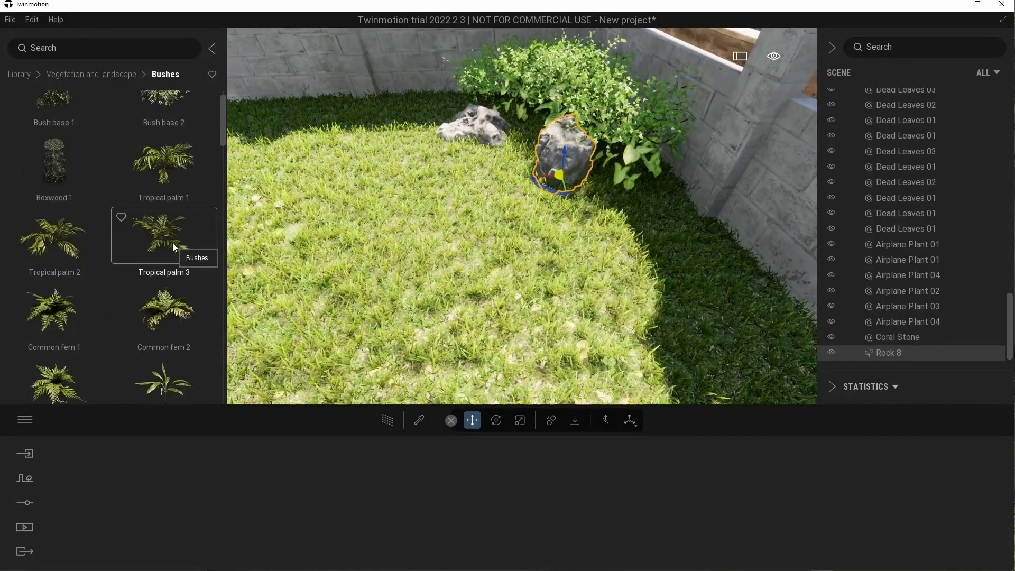
{"action": "left_click_drag", "start_coordinate": [58, 293], "coordinate": [508, 194]}
{"action": "left_click", "coordinate": [499, 181]}
{"action": "left_click", "coordinate": [637, 201]}
{"action": "left_click", "coordinate": [465, 109]}
- Add a Blue lupin 1 beside the ferns and Reed grass 3 along the fence
{"action": "scroll", "coordinate": [495, 221], "scroll_direction": "down", "scroll_amount": 5}
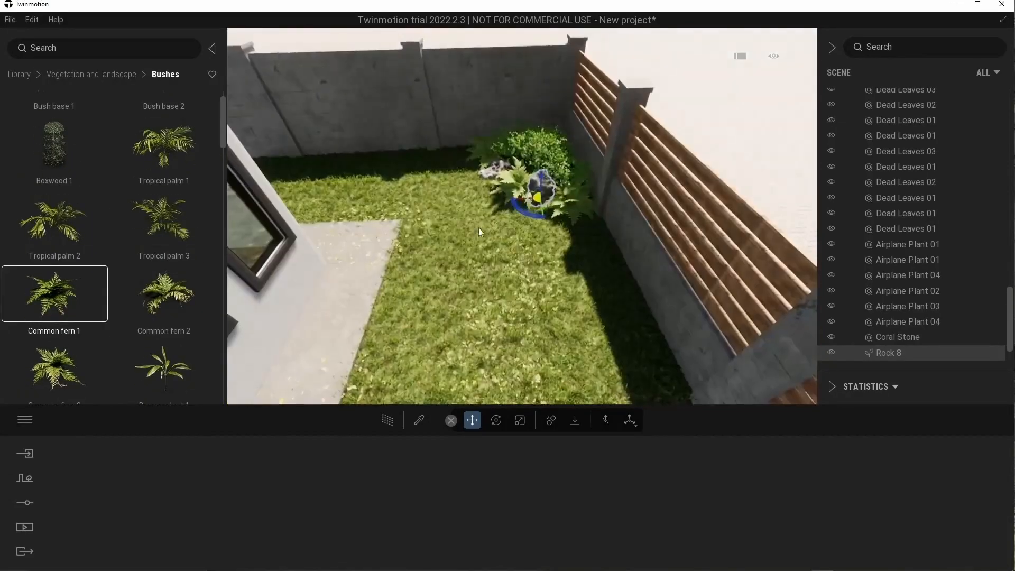
{"action": "scroll", "coordinate": [84, 296], "scroll_direction": "down", "scroll_amount": 4}
{"action": "scroll", "coordinate": [84, 293], "scroll_direction": "down", "scroll_amount": 5}
{"action": "left_click_drag", "start_coordinate": [90, 310], "coordinate": [481, 161]}
{"action": "scroll", "coordinate": [169, 294], "scroll_direction": "down", "scroll_amount": 7}
{"action": "left_click", "coordinate": [168, 233]}
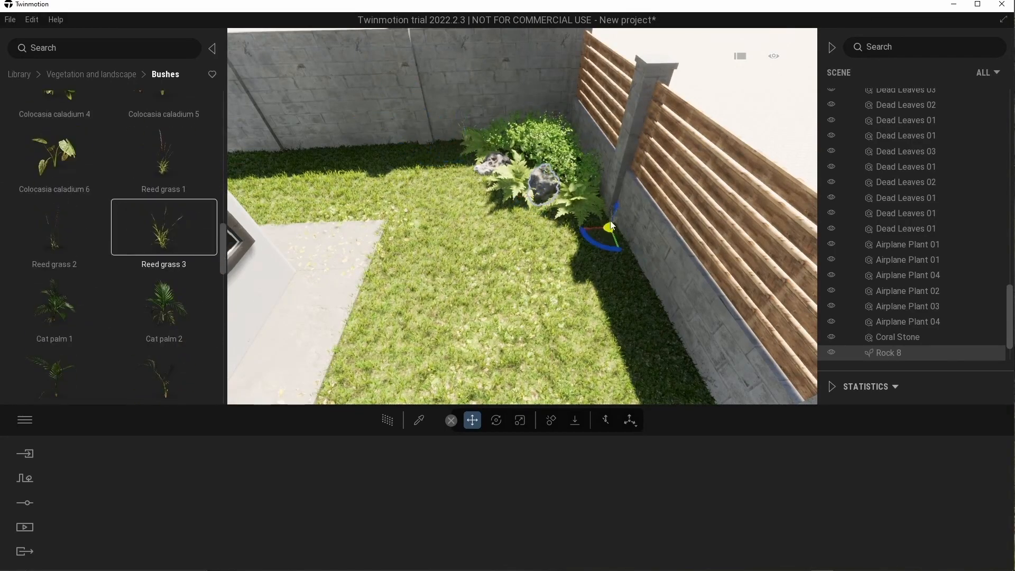
{"action": "left_click", "coordinate": [617, 243]}
{"action": "scroll", "coordinate": [555, 245], "scroll_direction": "down", "scroll_amount": 5}
{"action": "right_click_drag", "start_coordinate": [497, 249], "coordinate": [520, 177]}
{"action": "left_click", "coordinate": [517, 176]}
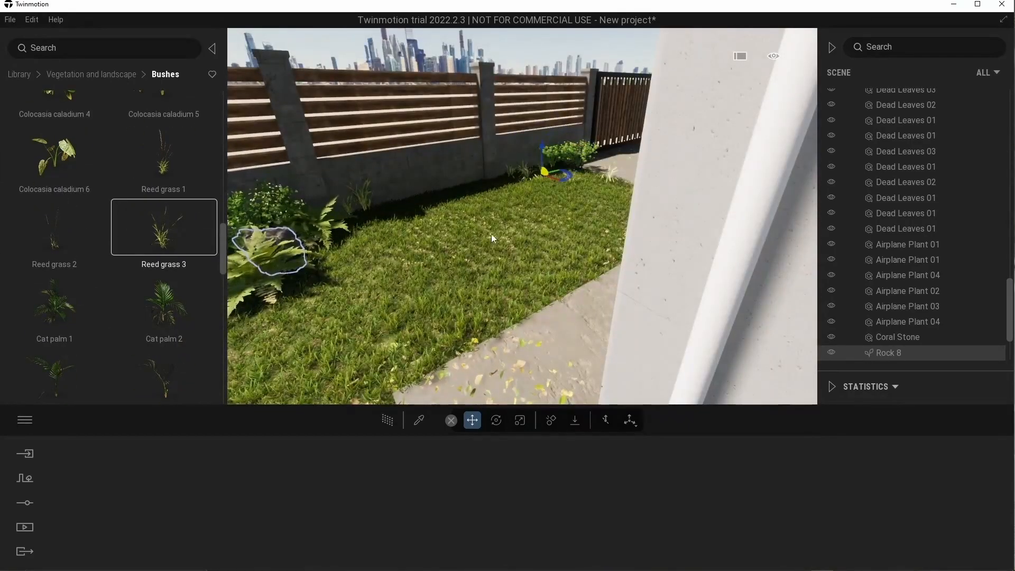
{"action": "right_click_drag", "start_coordinate": [513, 224], "coordinate": [561, 227]}
{"action": "scroll", "coordinate": [151, 260], "scroll_direction": "down", "scroll_amount": 4}
{"action": "left_click", "coordinate": [164, 381]}
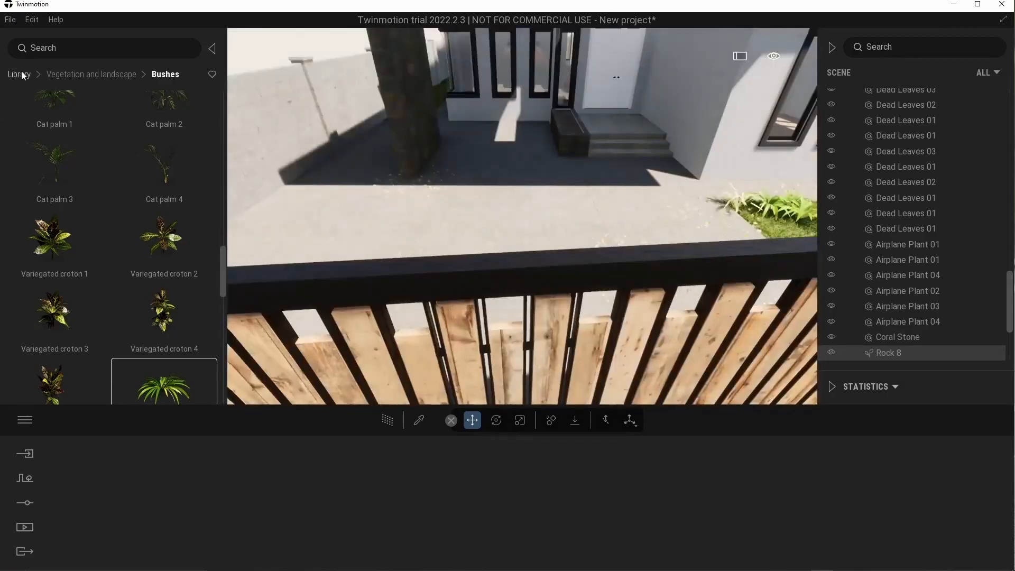
- Drag Coupe 01 from Vehicles > Cars and turn it under the carport canopy
{"action": "left_click", "coordinate": [19, 74]}
{"action": "left_click", "coordinate": [54, 288]}
{"action": "left_click", "coordinate": [56, 153]}
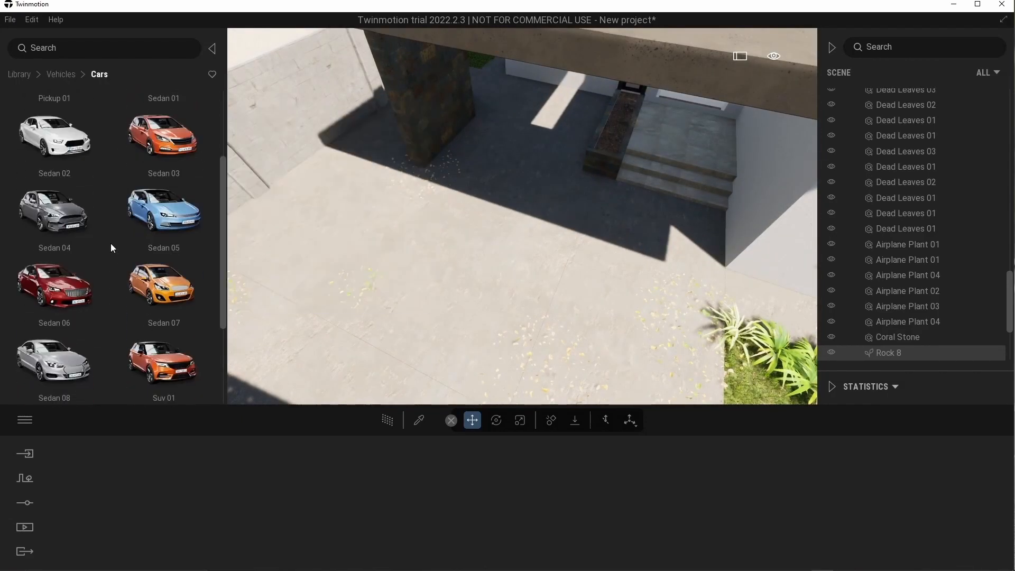
{"action": "scroll", "coordinate": [139, 305], "scroll_direction": "down", "scroll_amount": 2}
{"action": "scroll", "coordinate": [139, 305], "scroll_direction": "up", "scroll_amount": 4}
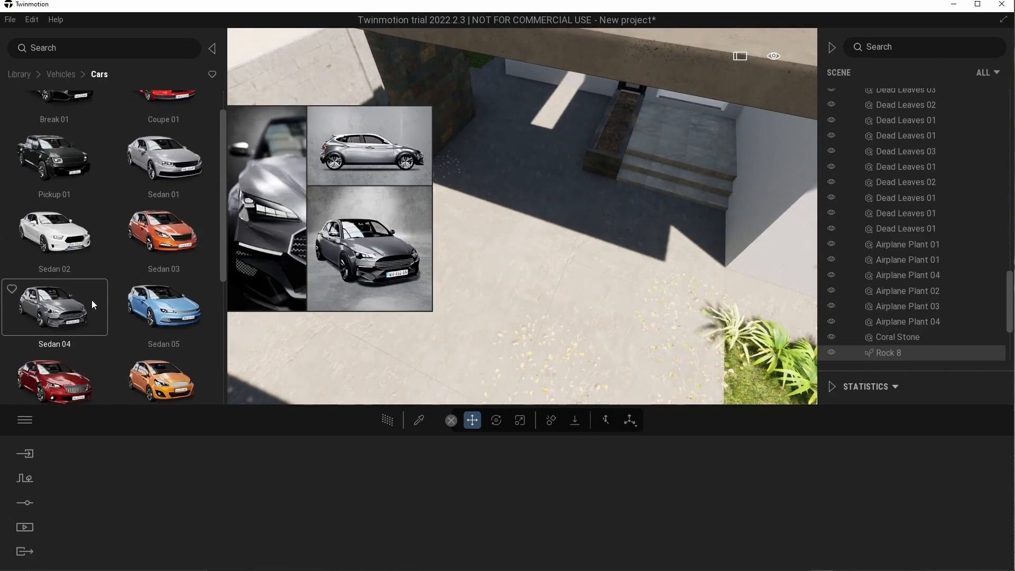
{"action": "left_click_drag", "start_coordinate": [161, 119], "coordinate": [546, 195]}
{"action": "left_click_drag", "start_coordinate": [485, 217], "coordinate": [529, 153]}
- Paint the coupe gray and bring up the Panorama media list
{"action": "left_click", "coordinate": [517, 494]}
{"action": "left_click", "coordinate": [588, 254]}
{"action": "key", "text": "Escape"}
{"action": "scroll", "coordinate": [467, 249], "scroll_direction": "down", "scroll_amount": 3}
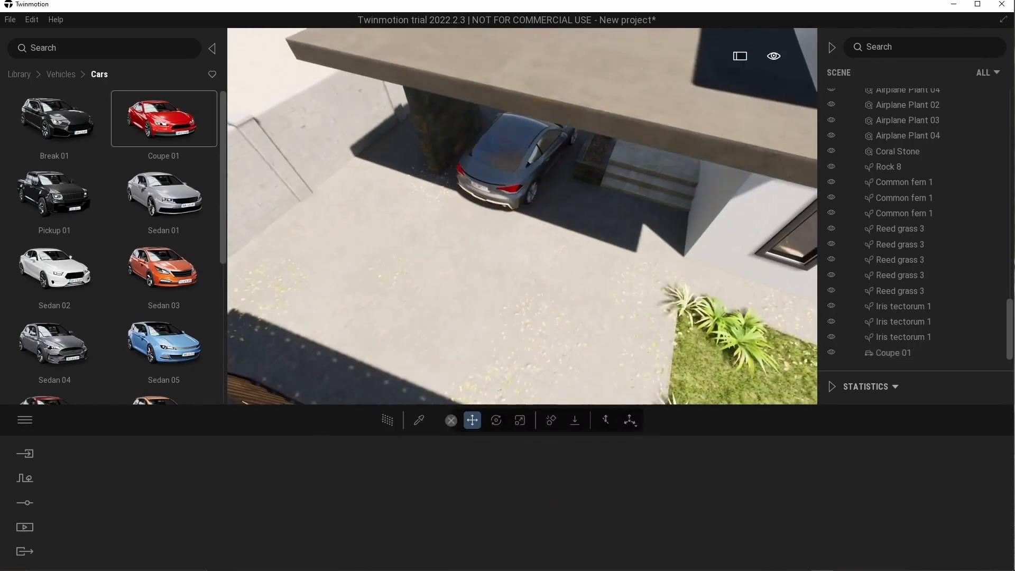
{"action": "middle_click_drag", "start_coordinate": [467, 249], "coordinate": [576, 175], "text": "shift"}
{"action": "left_click", "coordinate": [24, 527]}
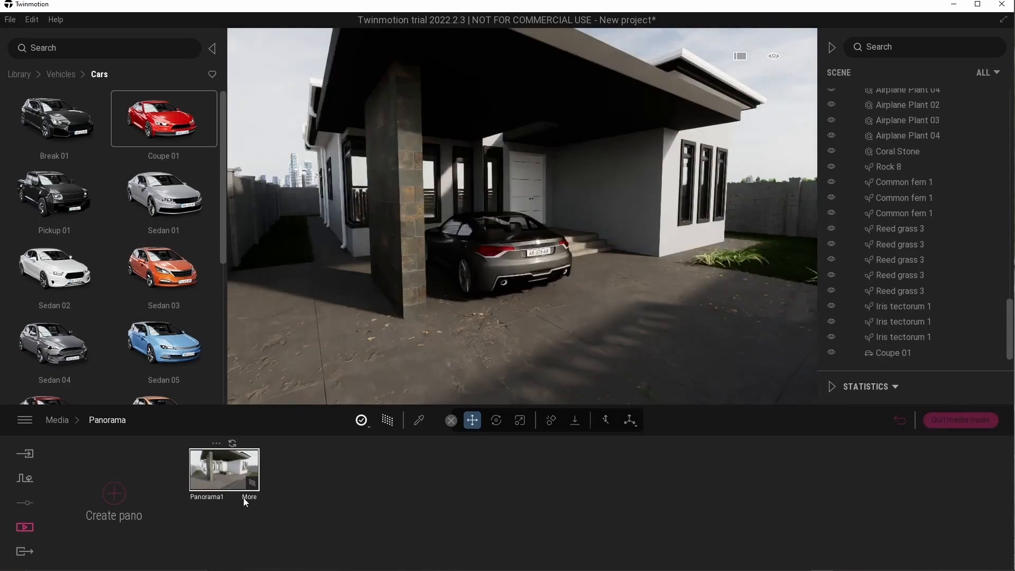
- Set Panorama1's exposure to 0.50, sun intensity to 3 and ambient to 1.50
{"action": "left_click", "coordinate": [249, 497]}
{"action": "left_click_drag", "start_coordinate": [341, 493], "coordinate": [320, 490]}
{"action": "type", "text": "2"}
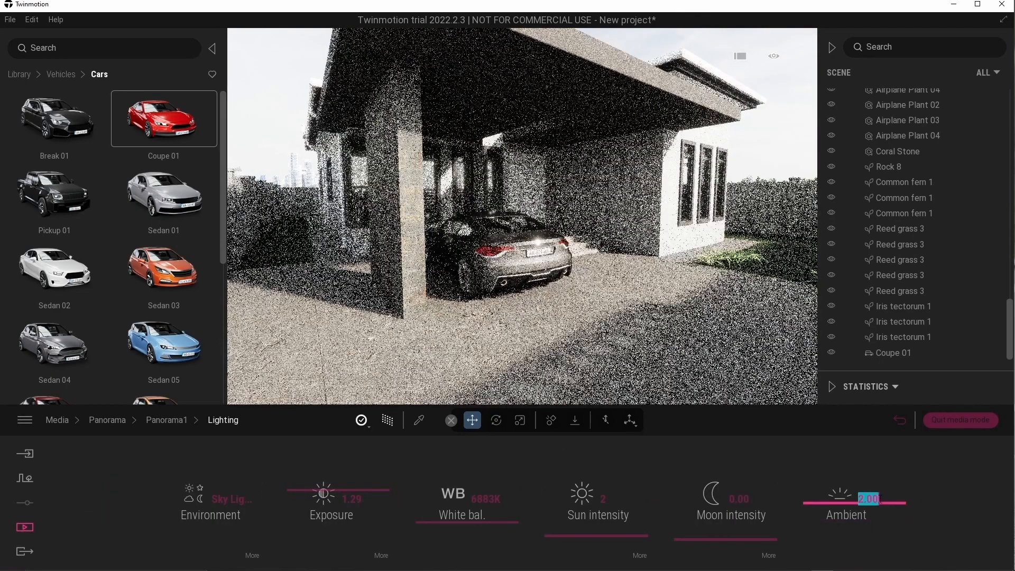
{"action": "left_click", "coordinate": [352, 498]}
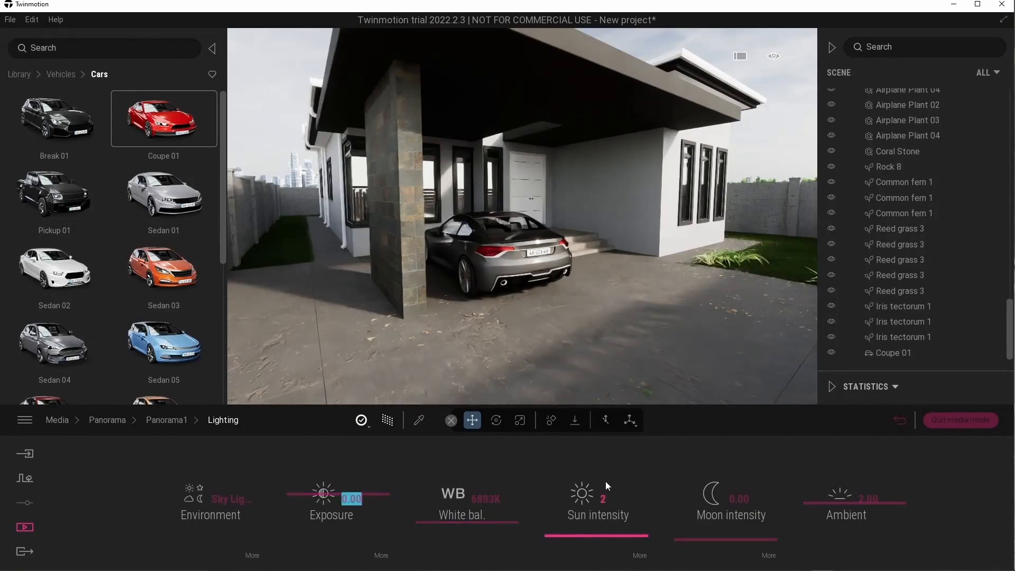
{"action": "key", "text": "Return"}
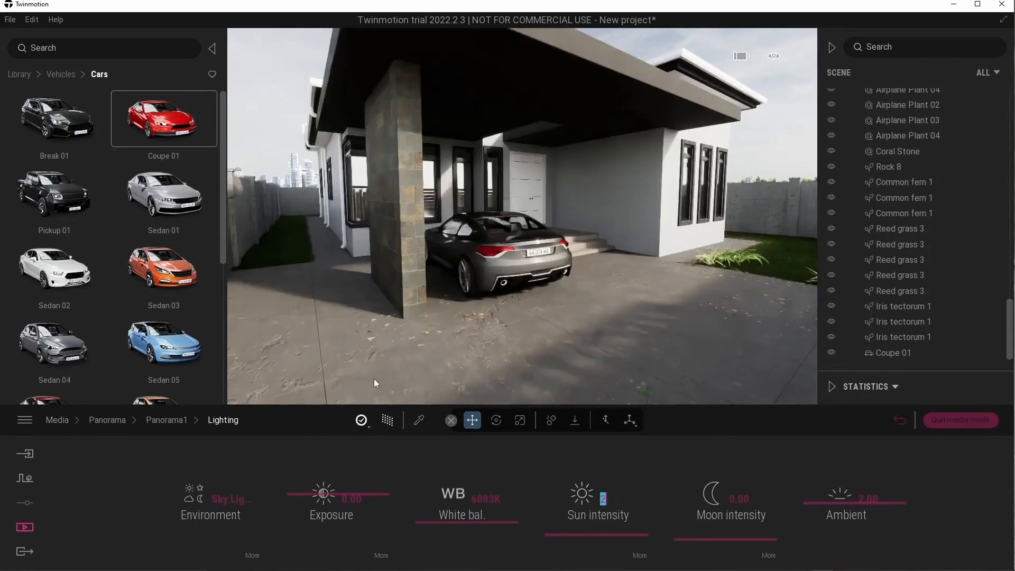
{"action": "left_click_drag", "start_coordinate": [340, 495], "coordinate": [320, 492]}
{"action": "left_click", "coordinate": [354, 500]}
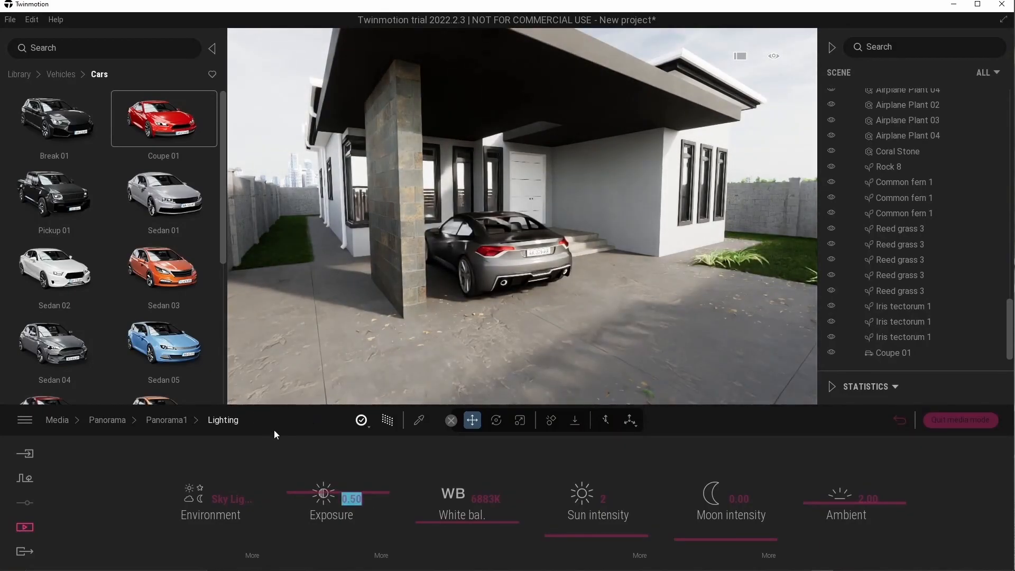
{"action": "type", "text": "3"}
{"action": "key", "text": "Return"}
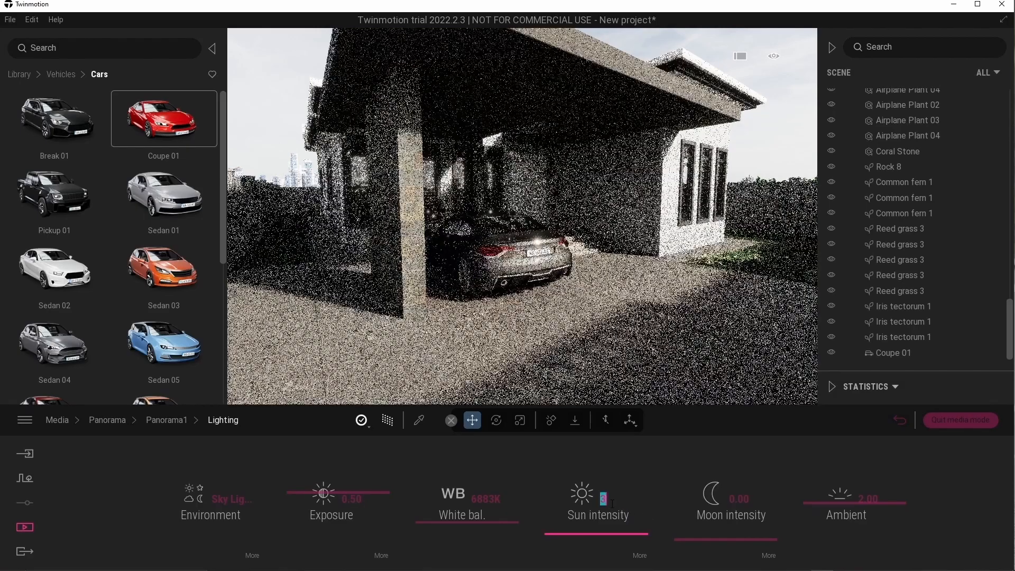
{"action": "left_click", "coordinate": [873, 499]}
{"action": "type", "text": "1.5"}
{"action": "key", "text": "Return"}
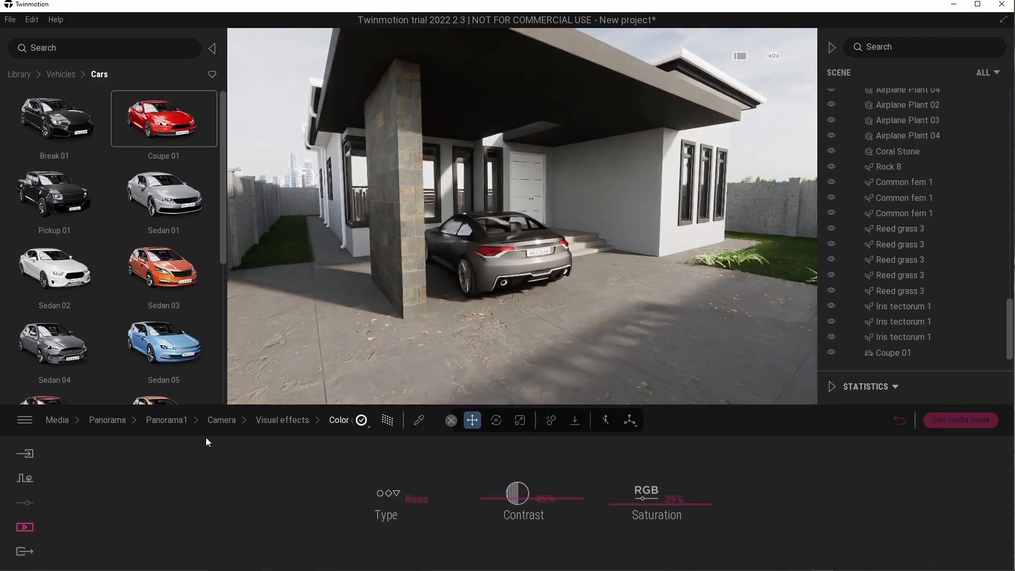
- Make the weather rainy with wet ground, set sky light intensity 1 and ambient 2.00
{"action": "left_click_drag", "start_coordinate": [161, 527], "coordinate": [174, 503]}
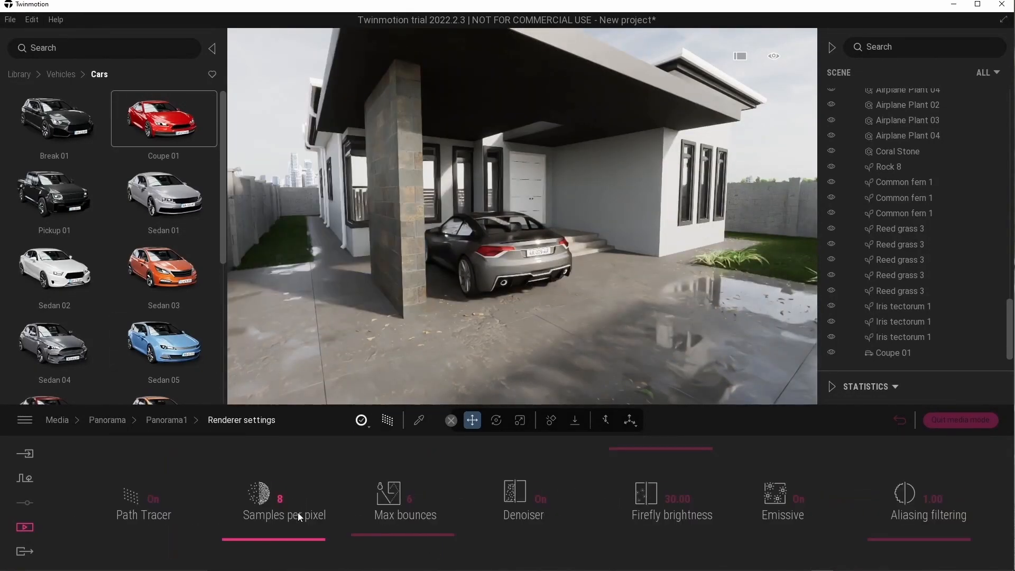
{"action": "left_click", "coordinate": [252, 555]}
{"action": "left_click", "coordinate": [535, 502]}
{"action": "type", "text": "1"}
{"action": "key", "text": "Return"}
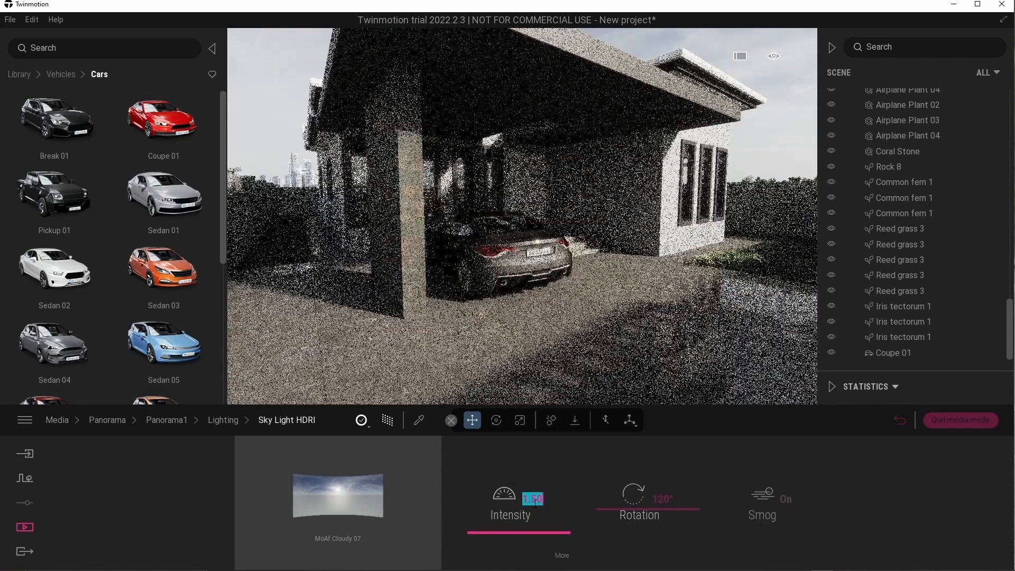
{"action": "left_click", "coordinate": [223, 419]}
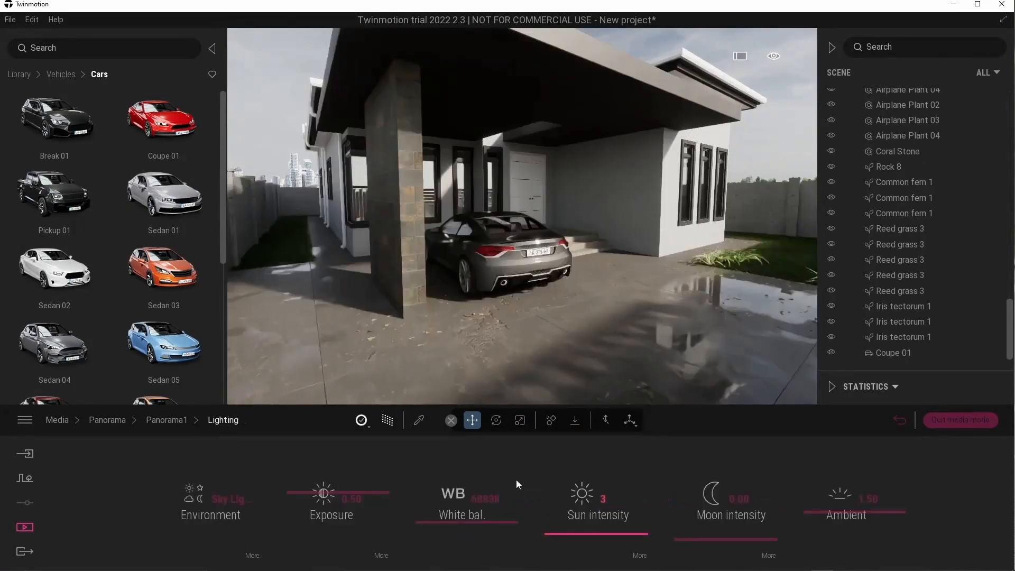
{"action": "type", "text": "2"}
{"action": "key", "text": "Return"}
- Finish Panorama1's lighting values and return to the scene view
{"action": "left_click", "coordinate": [352, 498]}
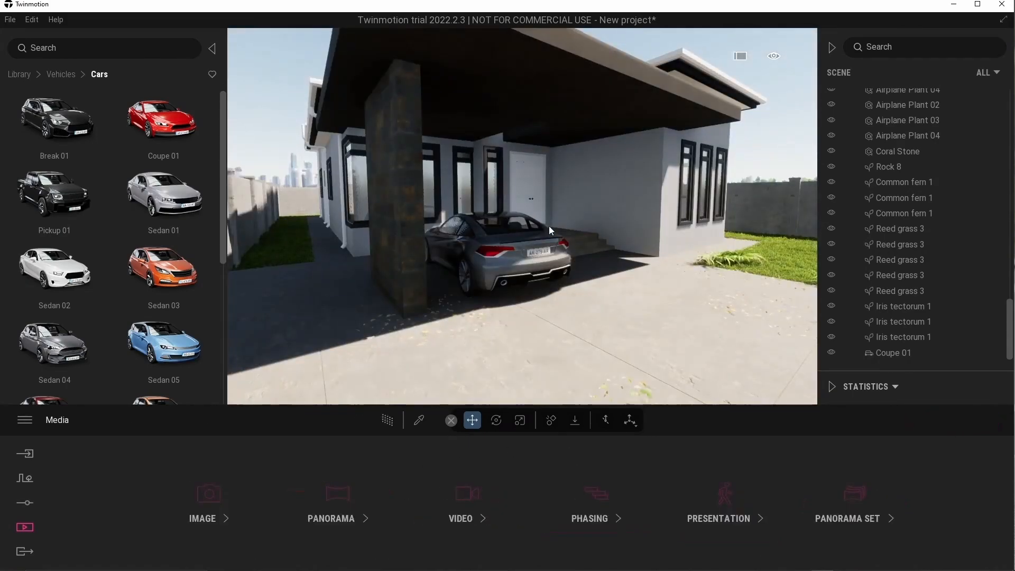
{"action": "right_click_drag", "start_coordinate": [549, 226], "coordinate": [507, 296]}
{"action": "scroll", "coordinate": [922, 227], "scroll_direction": "up", "scroll_amount": 5}
{"action": "scroll", "coordinate": [922, 227], "scroll_direction": "up", "scroll_amount": 5}
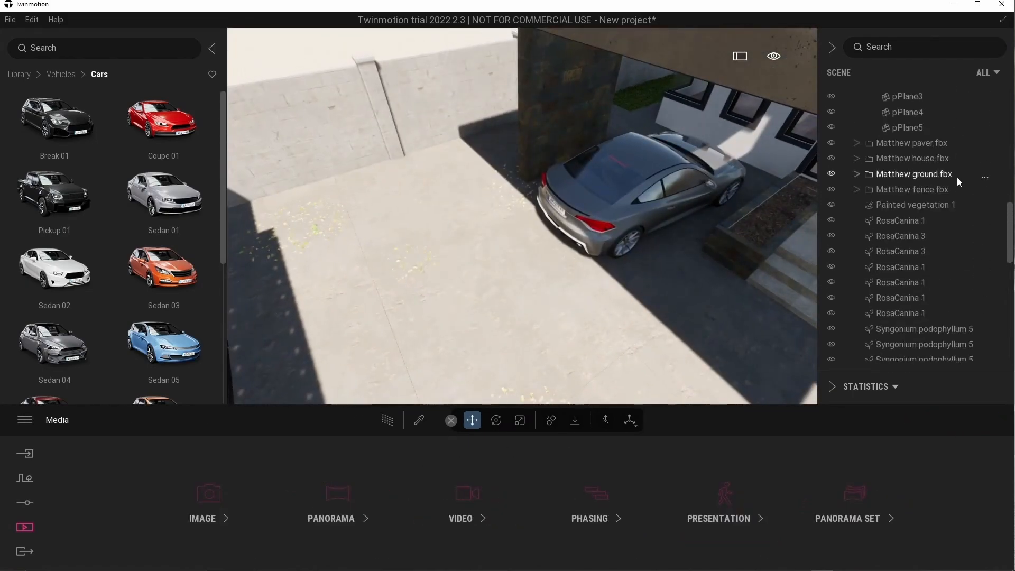
- Group the plants from RosaCanina 1 through Iris tectorum 1 into a new container named Plants
{"action": "left_click", "coordinate": [946, 204]}
{"action": "double_click", "coordinate": [924, 203]}
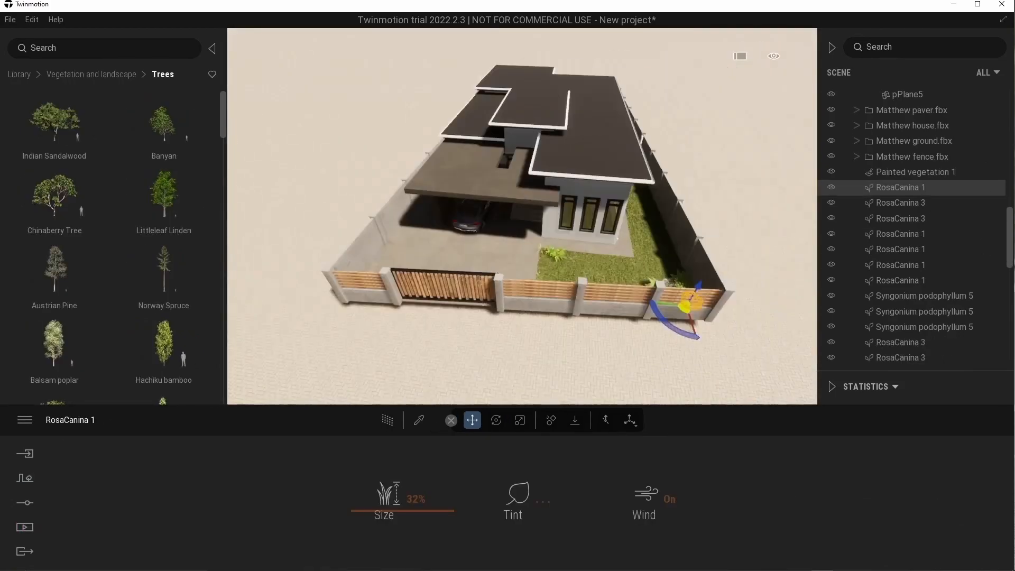
{"action": "scroll", "coordinate": [930, 280], "scroll_direction": "down", "scroll_amount": 5}
{"action": "scroll", "coordinate": [931, 280], "scroll_direction": "down", "scroll_amount": 1}
{"action": "left_click", "coordinate": [931, 335], "text": "shift"}
{"action": "right_click", "coordinate": [931, 335]}
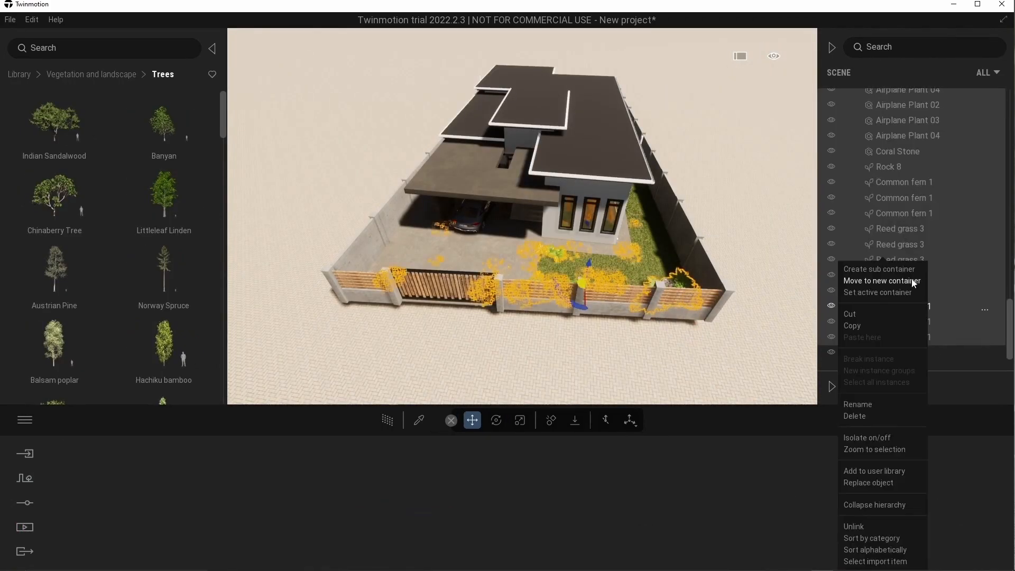
{"action": "left_click", "coordinate": [912, 280]}
{"action": "type", "text": "Plants"}
{"action": "key", "text": "Return"}
- Hide the roof so the interior rooms are visible from above
{"action": "scroll", "coordinate": [954, 323], "scroll_direction": "up", "scroll_amount": 5}
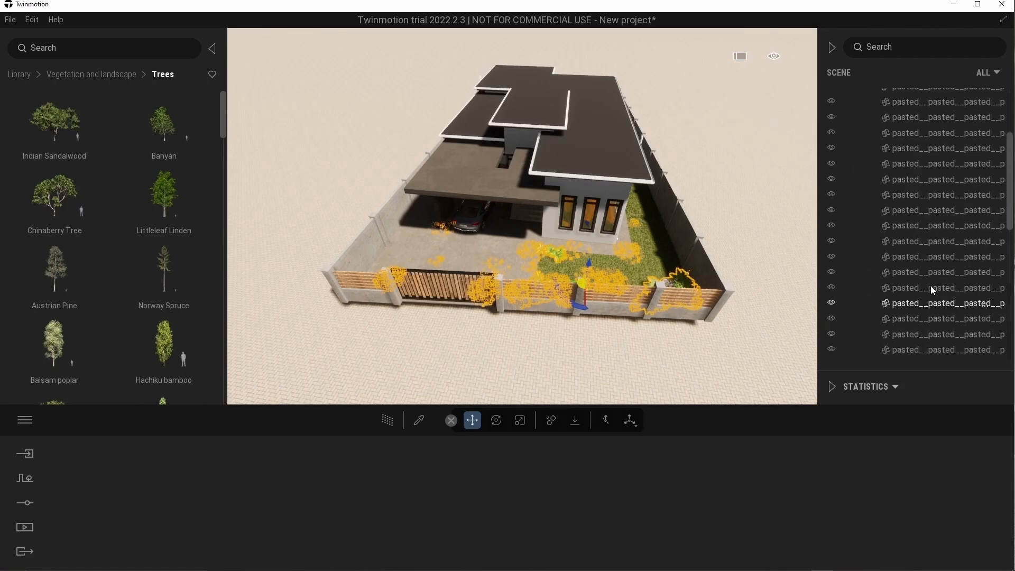
{"action": "left_click", "coordinate": [857, 127]}
{"action": "left_click", "coordinate": [830, 126]}
{"action": "right_click_drag", "start_coordinate": [670, 197], "coordinate": [645, 280]}
- Place a Torq shelf and an Apollo desk from Home > Office into the room
{"action": "left_click", "coordinate": [171, 285]}
{"action": "left_click", "coordinate": [135, 78]}
{"action": "left_click", "coordinate": [170, 211]}
{"action": "scroll", "coordinate": [160, 277], "scroll_direction": "down", "scroll_amount": 3}
{"action": "left_click_drag", "start_coordinate": [57, 280], "coordinate": [575, 241]}
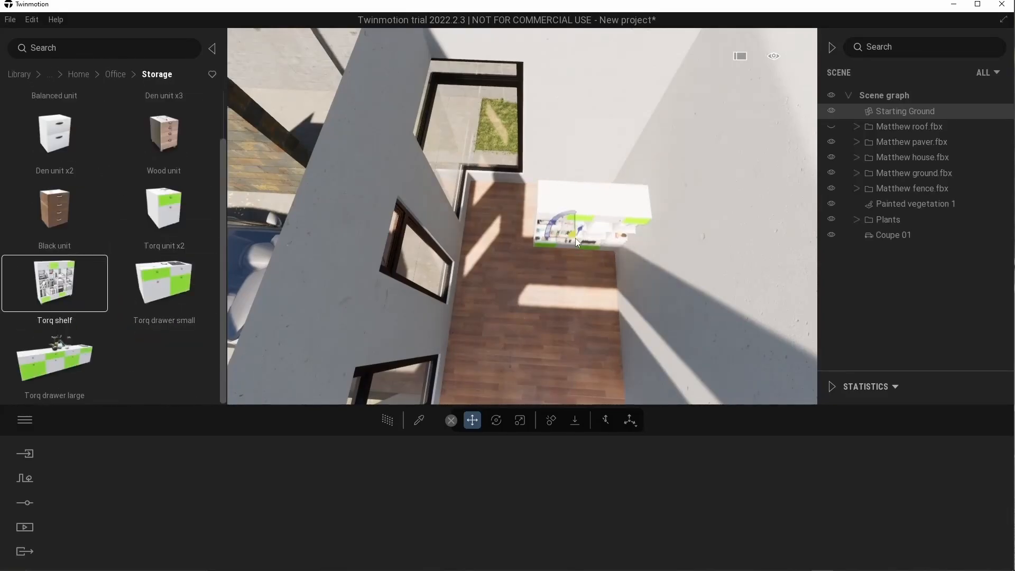
{"action": "left_click_drag", "start_coordinate": [565, 197], "coordinate": [565, 199]}
{"action": "right_click_drag", "start_coordinate": [565, 199], "coordinate": [533, 88]}
{"action": "left_click", "coordinate": [116, 75]}
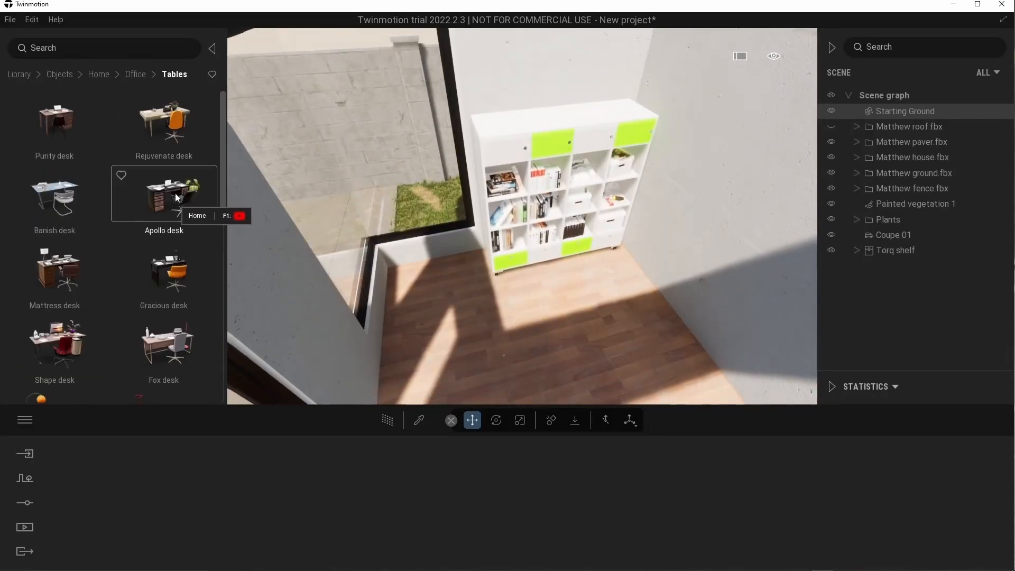
{"action": "right_click_drag", "start_coordinate": [633, 268], "coordinate": [370, 213]}
{"action": "left_click_drag", "start_coordinate": [164, 196], "coordinate": [494, 326]}
{"action": "right_click_drag", "start_coordinate": [494, 326], "coordinate": [402, 328]}
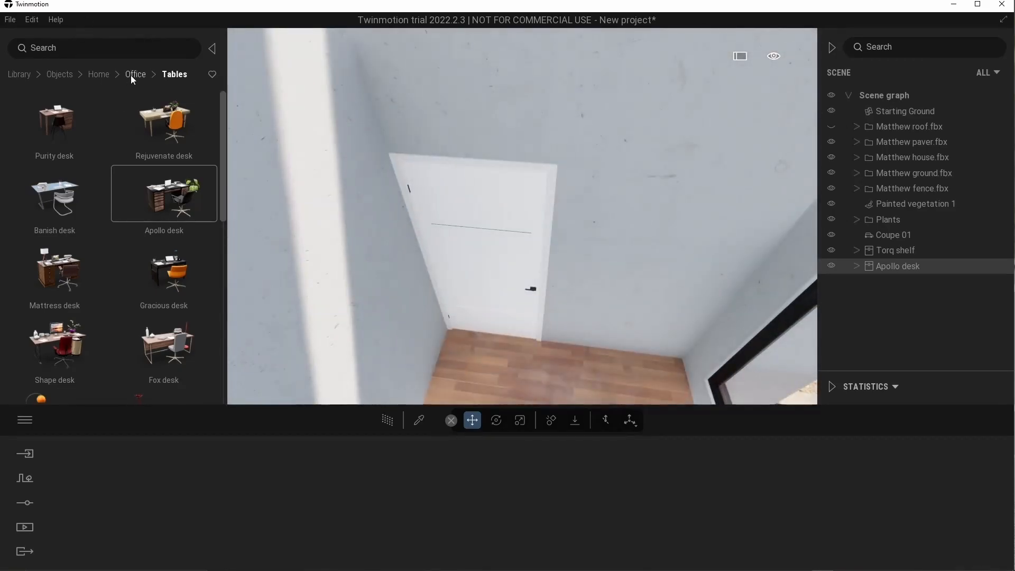
- Apply the Olive 02 G wood material to the interior door
{"action": "left_click", "coordinate": [132, 74]}
{"action": "left_click", "coordinate": [164, 209]}
{"action": "scroll", "coordinate": [118, 275], "scroll_direction": "down", "scroll_amount": 8}
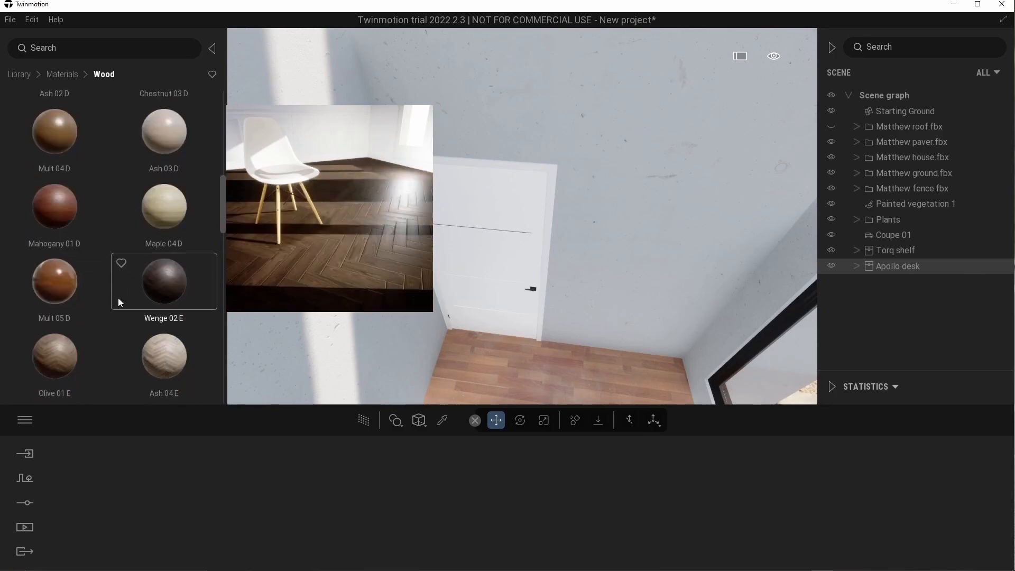
{"action": "left_click_drag", "start_coordinate": [45, 298], "coordinate": [476, 233]}
{"action": "right_click_drag", "start_coordinate": [449, 228], "coordinate": [602, 254]}
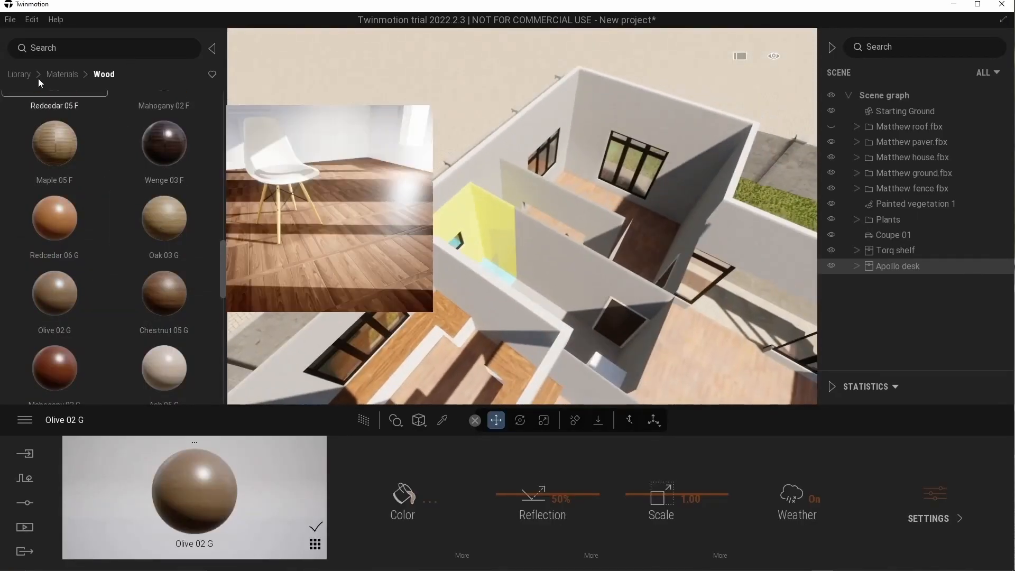
{"action": "left_click", "coordinate": [62, 74]}
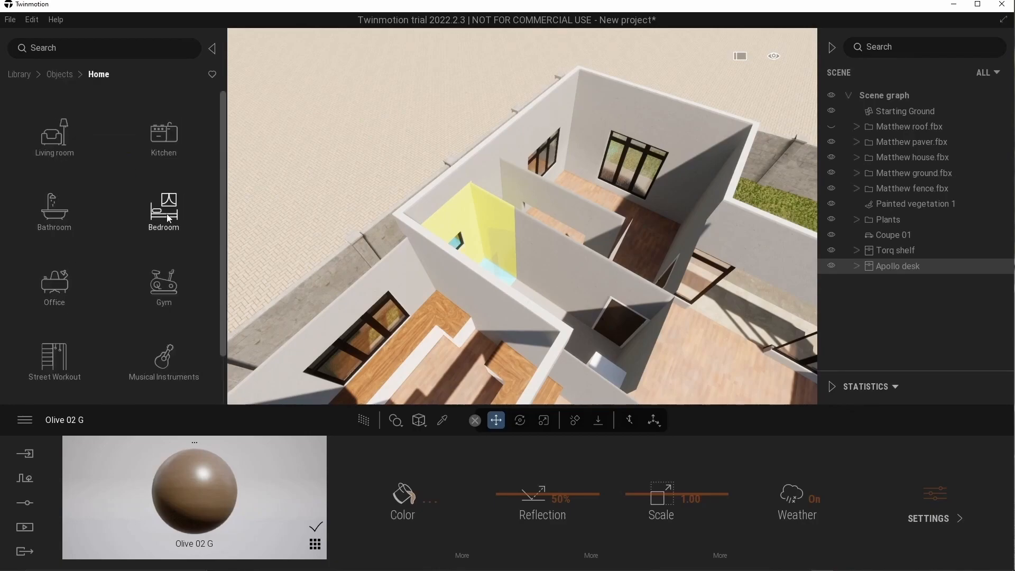
- Place the Fascinate bed in the bedroom
{"action": "left_click", "coordinate": [168, 217]}
{"action": "left_click", "coordinate": [59, 135]}
{"action": "key", "text": "d"}
{"action": "key", "text": "w"}
{"action": "left_click_drag", "start_coordinate": [68, 131], "coordinate": [433, 213]}
{"action": "right_click_drag", "start_coordinate": [433, 212], "coordinate": [507, 211]}
{"action": "key", "text": "w"}
{"action": "left_click", "coordinate": [528, 195]}
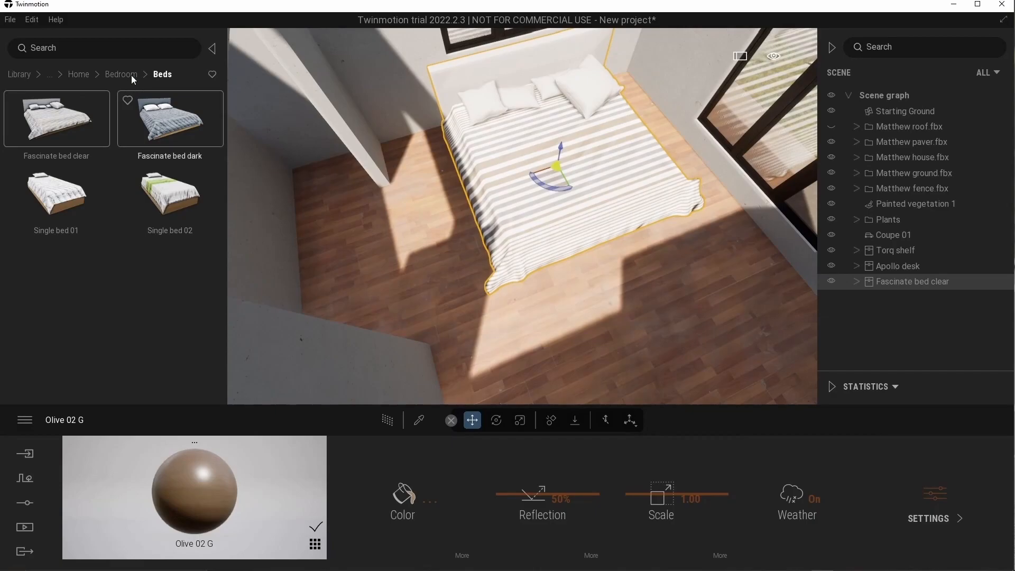
{"action": "left_click", "coordinate": [170, 154]}
{"action": "key", "text": "s"}
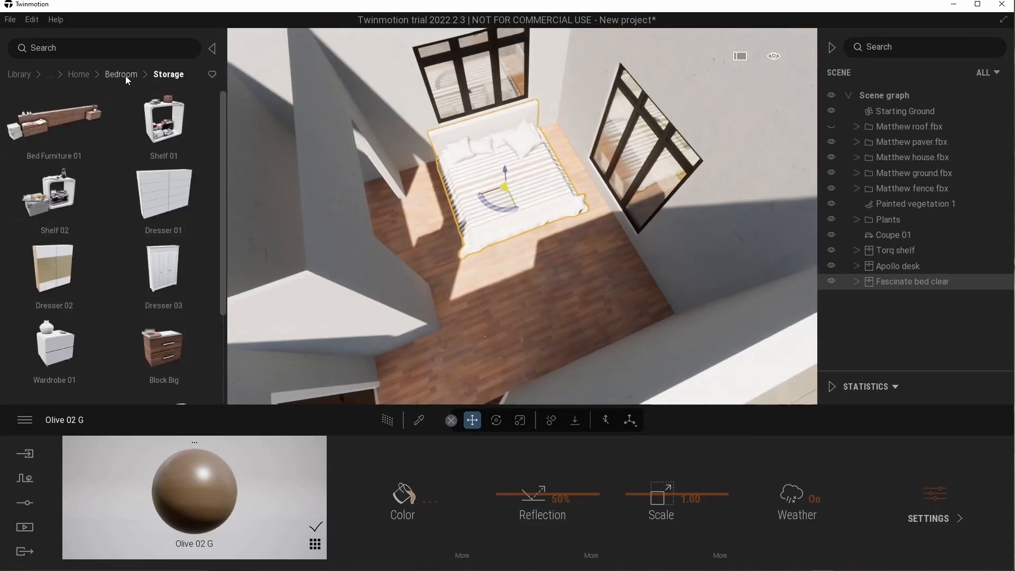
{"action": "left_click", "coordinate": [121, 75]}
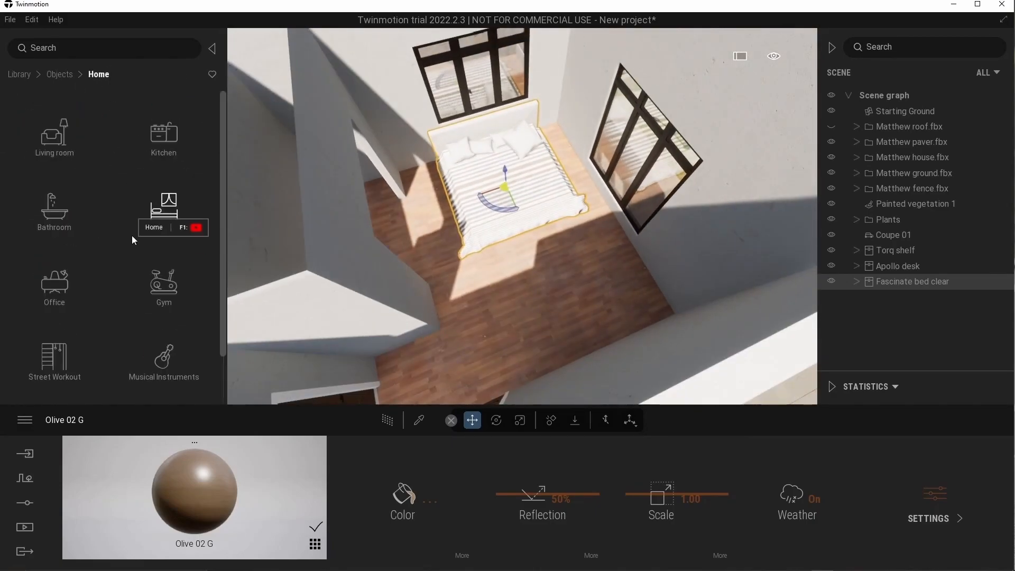
- Place the white Leather chair AA0 near the bed and tint its MI_Leather01 light blue
{"action": "left_click", "coordinate": [74, 156]}
{"action": "left_click", "coordinate": [56, 135]}
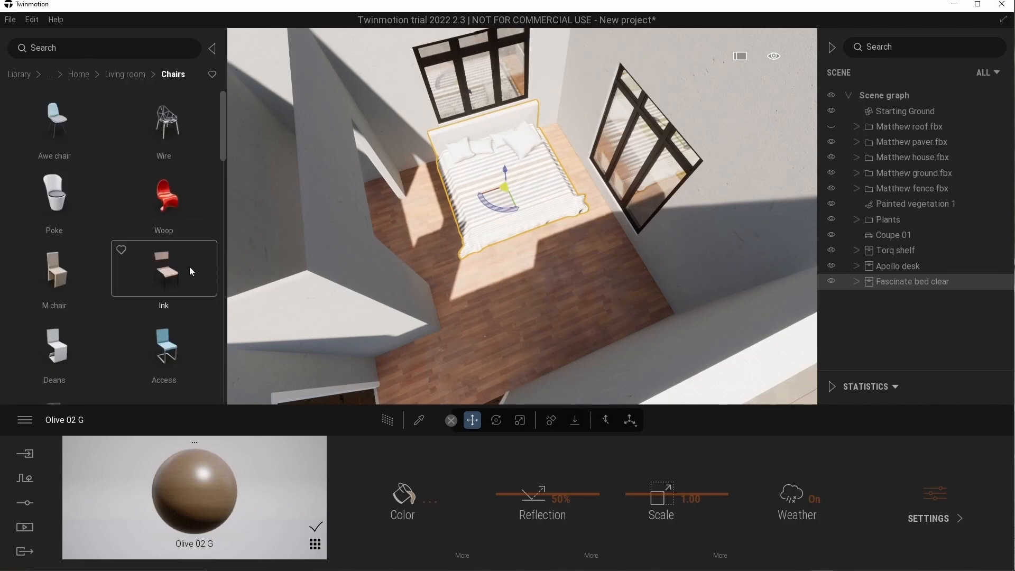
{"action": "scroll", "coordinate": [126, 264], "scroll_direction": "down", "scroll_amount": 10}
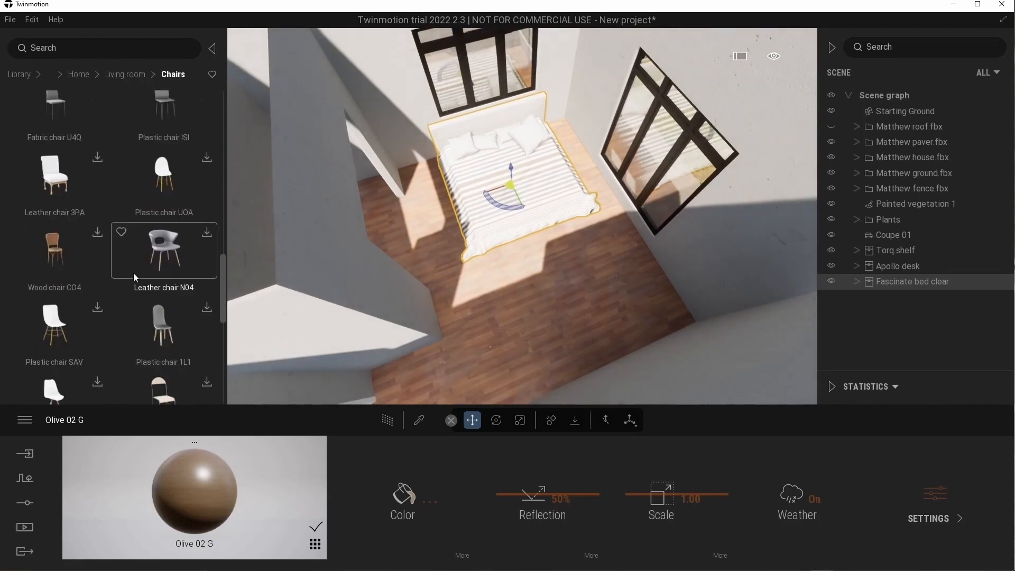
{"action": "scroll", "coordinate": [133, 273], "scroll_direction": "down", "scroll_amount": 5}
{"action": "left_click", "coordinate": [107, 354]}
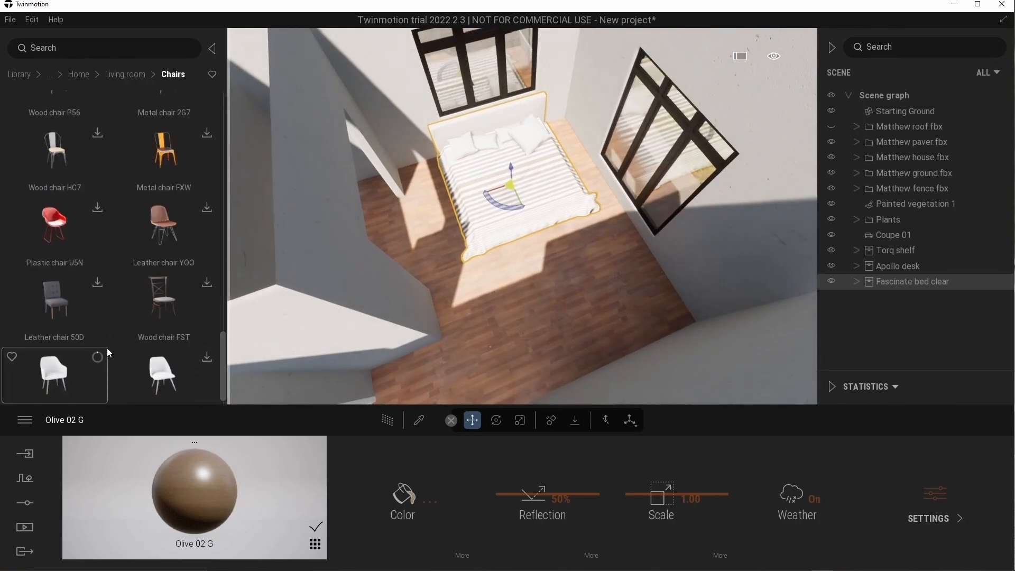
{"action": "left_click_drag", "start_coordinate": [98, 361], "coordinate": [617, 309]}
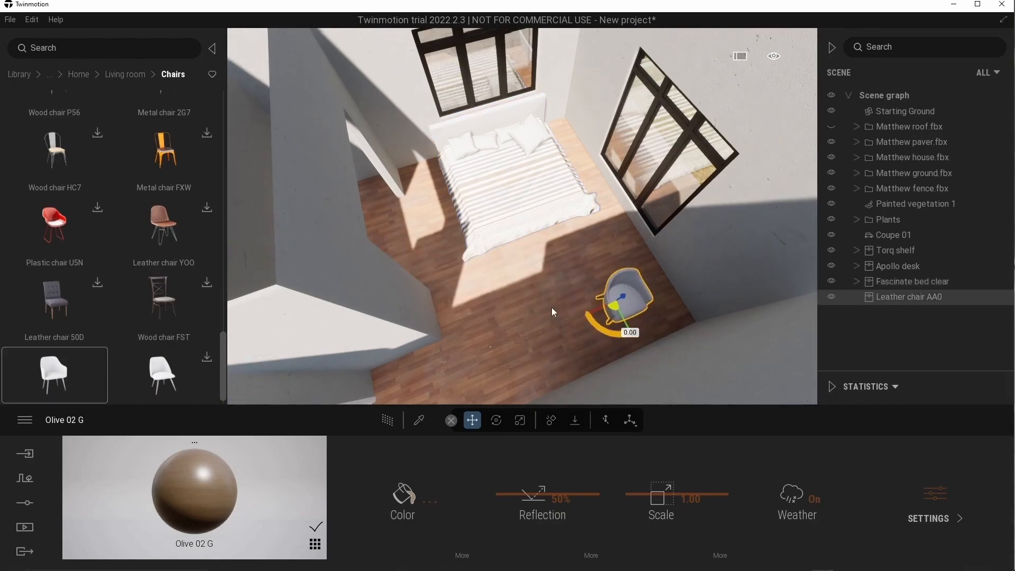
{"action": "left_click", "coordinate": [413, 492]}
{"action": "left_click", "coordinate": [389, 274]}
{"action": "left_click", "coordinate": [560, 388]}
{"action": "key", "text": "t"}
- Place the Progressive dining table in the living room, rotated about 90 degrees
{"action": "scroll", "coordinate": [554, 240], "scroll_direction": "down", "scroll_amount": 5}
{"action": "middle_click_drag", "start_coordinate": [560, 275], "coordinate": [449, 180]}
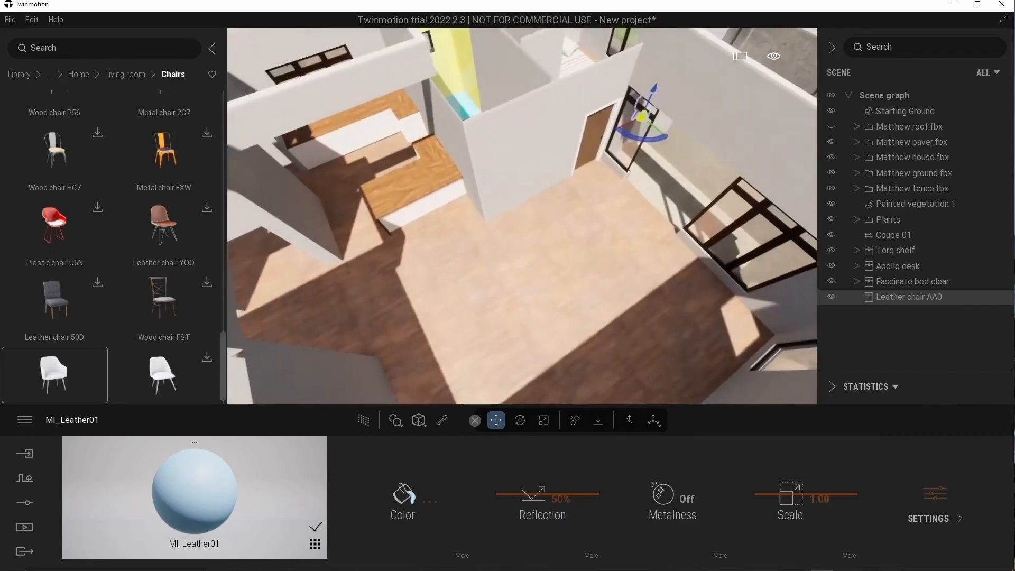
{"action": "middle_click_drag", "start_coordinate": [571, 292], "coordinate": [628, 274], "text": "shift"}
{"action": "left_click", "coordinate": [119, 77]}
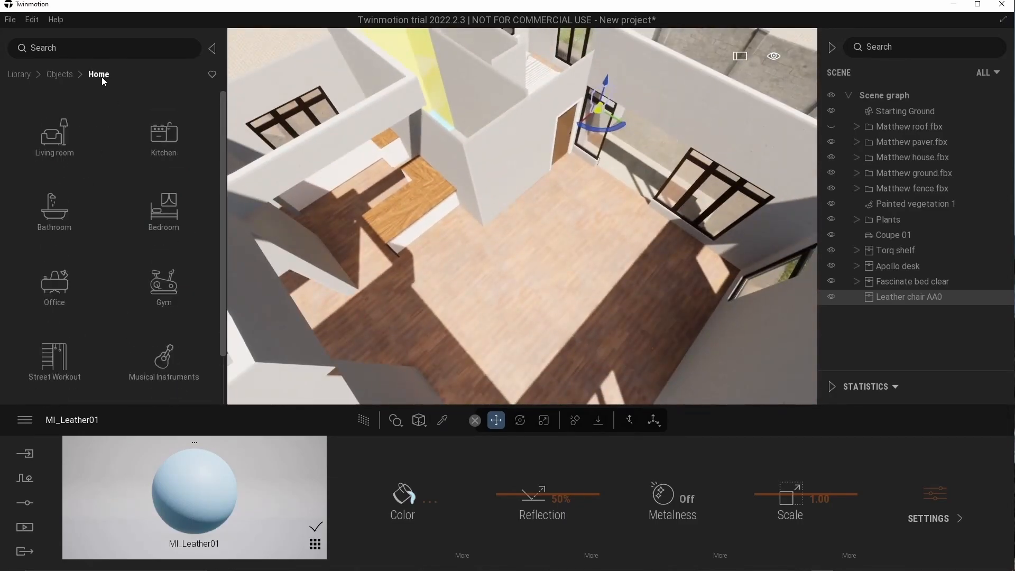
{"action": "left_click", "coordinate": [85, 355]}
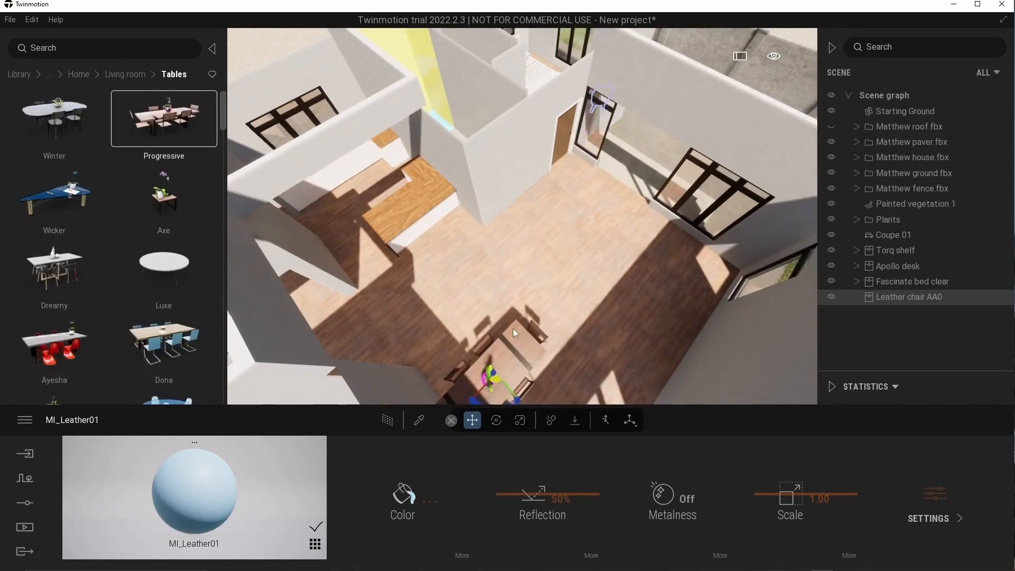
{"action": "middle_click_drag", "start_coordinate": [533, 336], "coordinate": [569, 323], "text": "shift"}
{"action": "left_click_drag", "start_coordinate": [538, 347], "coordinate": [440, 340]}
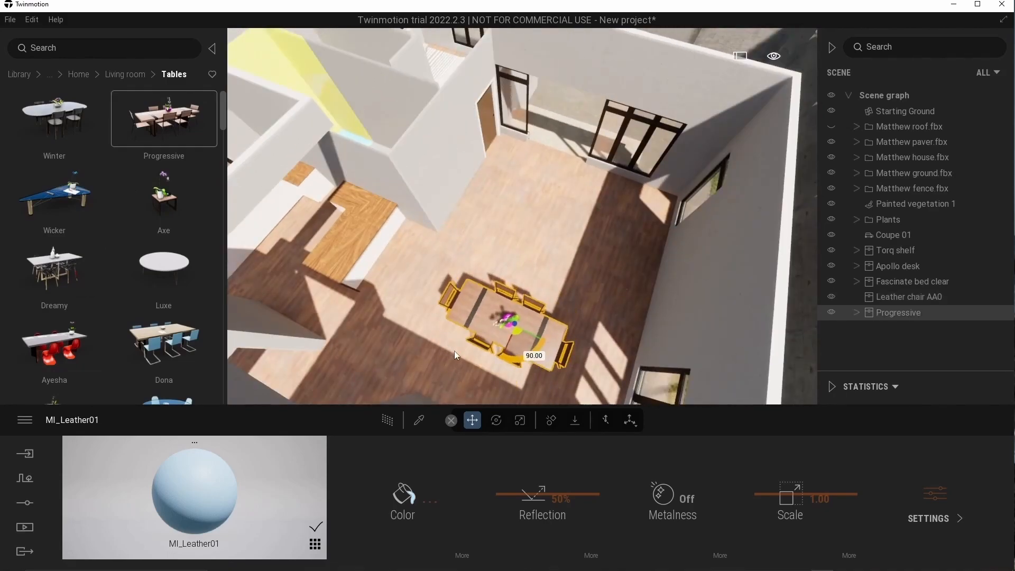
{"action": "right_click_drag", "start_coordinate": [511, 378], "coordinate": [584, 256]}
{"action": "left_click", "coordinate": [124, 75]}
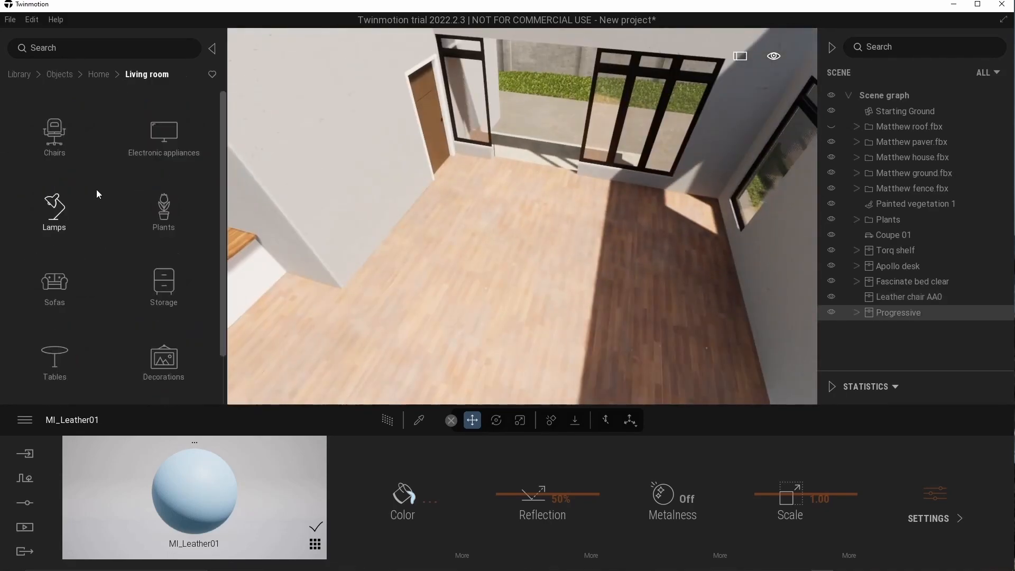
- Place the Vixen right sofa facing the room and recolour its fabric pale C0C5B0
{"action": "left_click", "coordinate": [62, 270]}
{"action": "left_click_drag", "start_coordinate": [54, 270], "coordinate": [748, 211]}
{"action": "left_click_drag", "start_coordinate": [572, 287], "coordinate": [608, 298]}
{"action": "right_click_drag", "start_coordinate": [523, 259], "coordinate": [457, 237]}
{"action": "left_click", "coordinate": [419, 420]}
{"action": "left_click", "coordinate": [593, 306]}
{"action": "left_click", "coordinate": [406, 493]}
{"action": "left_click", "coordinate": [414, 285]}
{"action": "left_click_drag", "start_coordinate": [496, 258], "coordinate": [491, 217]}
{"action": "left_click", "coordinate": [562, 389]}
- Add the Frame Composition x8, Quadriptic 120x70 01 painting and a Monstera plant
{"action": "left_click", "coordinate": [125, 75]}
{"action": "left_click", "coordinate": [163, 363]}
{"action": "left_click_drag", "start_coordinate": [54, 119], "coordinate": [365, 137]}
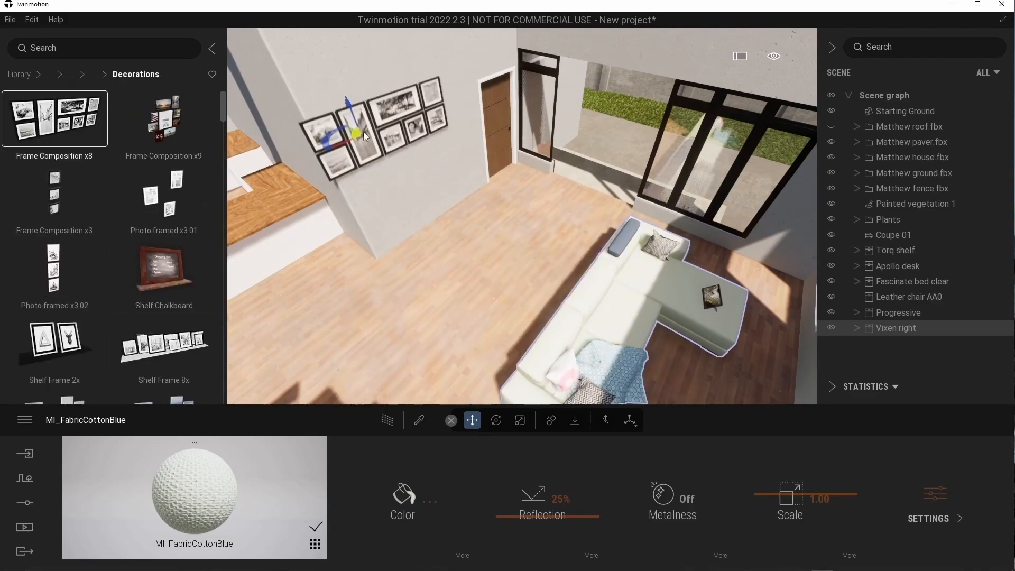
{"action": "right_click_drag", "start_coordinate": [433, 219], "coordinate": [623, 241]}
{"action": "scroll", "coordinate": [122, 240], "scroll_direction": "down", "scroll_amount": 10}
{"action": "scroll", "coordinate": [400, 285], "scroll_direction": "up", "scroll_amount": 4}
{"action": "right_click_drag", "start_coordinate": [400, 285], "coordinate": [528, 278]}
{"action": "left_click", "coordinate": [528, 276]}
{"action": "scroll", "coordinate": [168, 238], "scroll_direction": "up", "scroll_amount": 9}
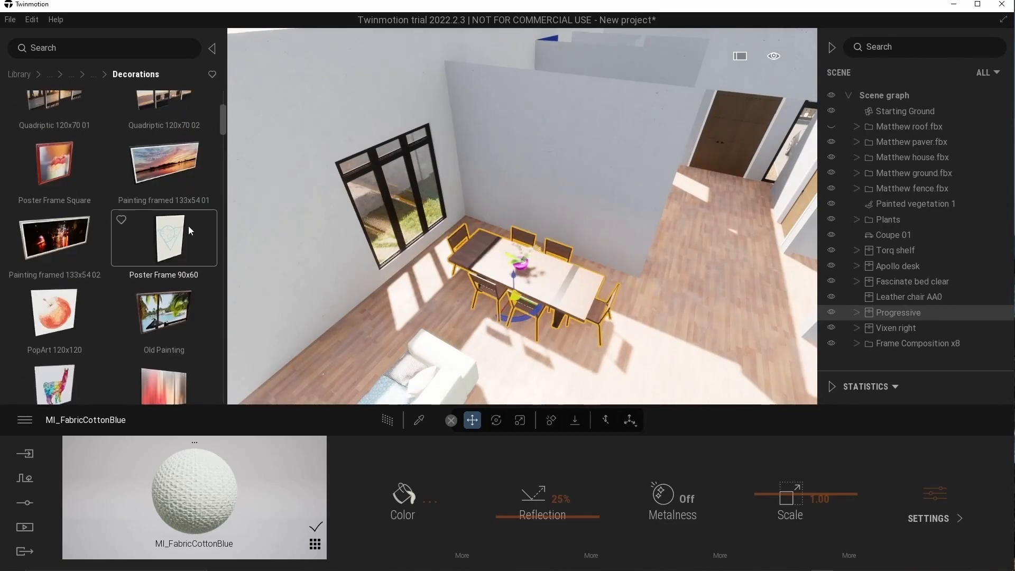
{"action": "left_click_drag", "start_coordinate": [55, 204], "coordinate": [637, 168]}
{"action": "left_click_drag", "start_coordinate": [223, 117], "coordinate": [224, 197]}
- Mount Wall tv 02 and shift the sofa slightly left
{"action": "left_click", "coordinate": [94, 74]}
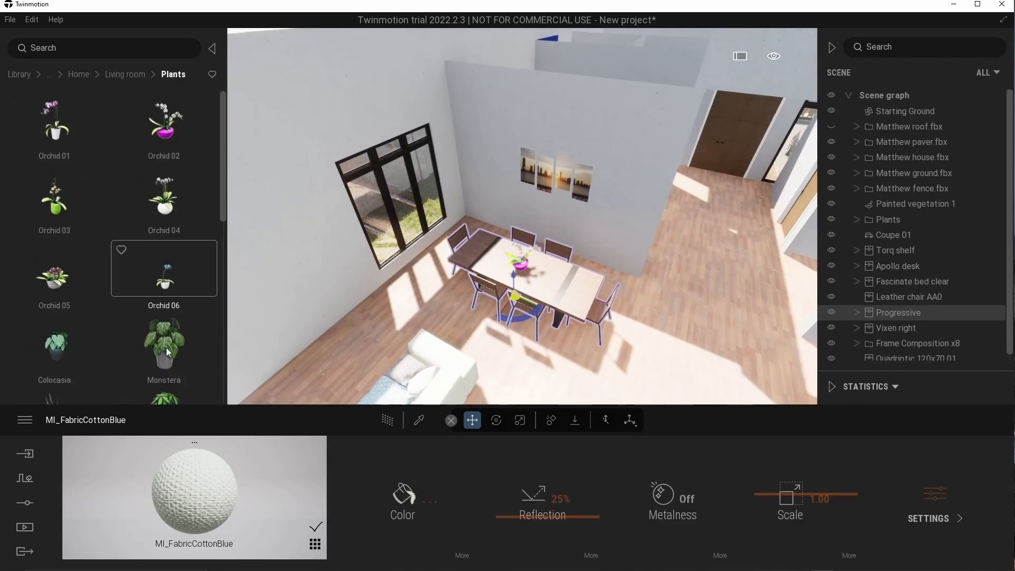
{"action": "right_click_drag", "start_coordinate": [432, 287], "coordinate": [394, 280]}
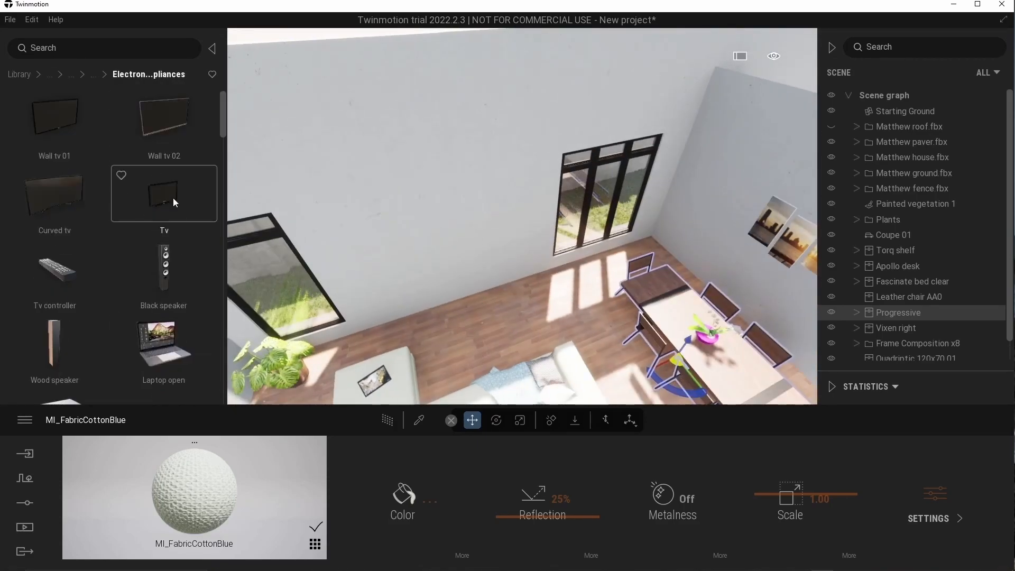
{"action": "left_click", "coordinate": [434, 232]}
{"action": "right_click_drag", "start_coordinate": [434, 232], "coordinate": [494, 217]}
{"action": "left_click_drag", "start_coordinate": [540, 280], "coordinate": [507, 265]}
{"action": "right_click_drag", "start_coordinate": [506, 266], "coordinate": [409, 232]}
{"action": "left_click", "coordinate": [93, 75]}
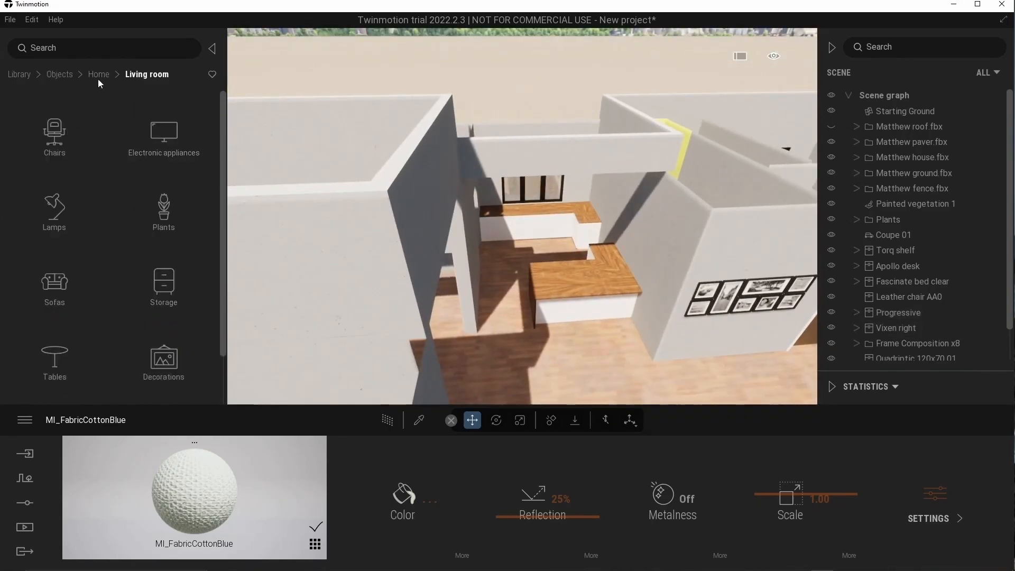
{"action": "left_click", "coordinate": [56, 211]}
{"action": "right_click_drag", "start_coordinate": [565, 276], "coordinate": [445, 266]}
- Replace Fridge 02 with Fridge 01, scaled to 1.22 and pushed against the counter
{"action": "left_click_drag", "start_coordinate": [57, 119], "coordinate": [501, 313]}
{"action": "left_click", "coordinate": [497, 233]}
{"action": "key", "text": "Delete"}
{"action": "left_click", "coordinate": [582, 373]}
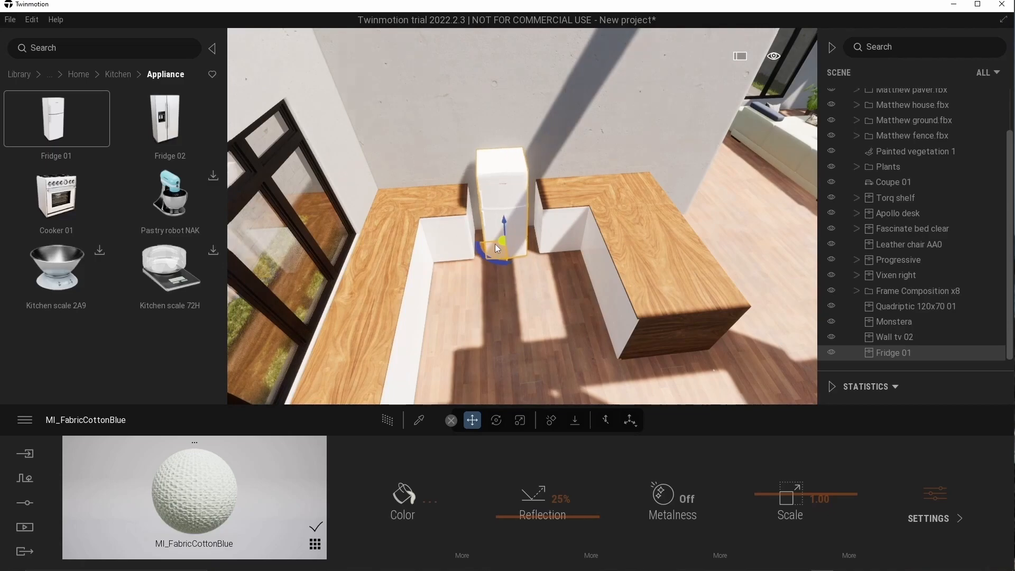
{"action": "scroll", "coordinate": [495, 243], "scroll_direction": "up", "scroll_amount": 5}
{"action": "mouse_move", "coordinate": [499, 257]}
{"action": "left_mouse_down"}
{"action": "mouse_move", "coordinate": [553, 261]}
{"action": "mouse_move", "coordinate": [506, 268]}
{"action": "left_mouse_up"}
{"action": "scroll", "coordinate": [505, 269], "scroll_direction": "down", "scroll_amount": 5}
{"action": "middle_click_drag", "start_coordinate": [611, 242], "coordinate": [495, 314], "text": "shift"}
{"action": "left_click_drag", "start_coordinate": [497, 316], "coordinate": [502, 317]}
{"action": "middle_click_drag", "start_coordinate": [502, 317], "coordinate": [608, 296], "text": "shift"}
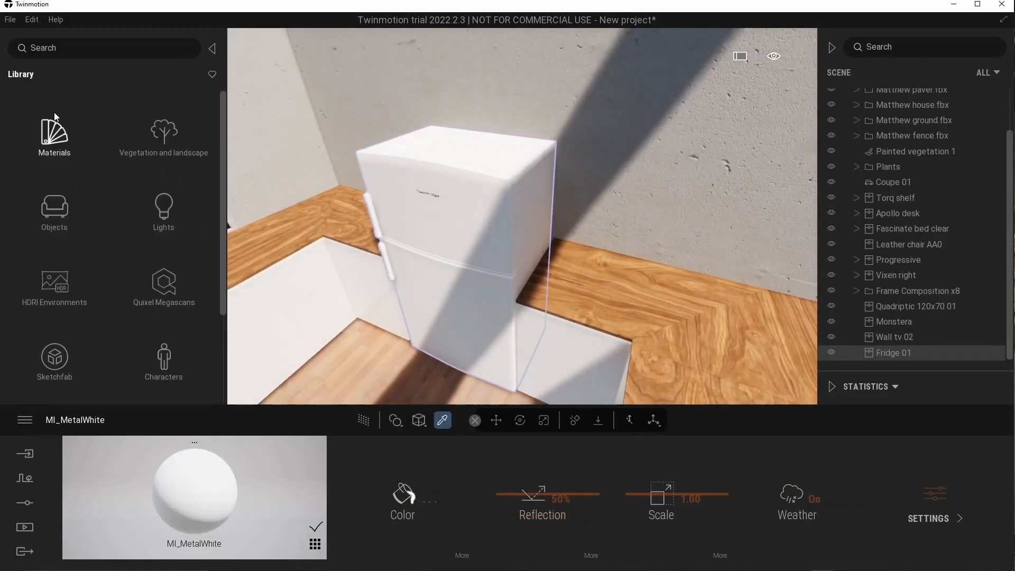
- Apply Brushed aluminium 01 to the fridge
{"action": "left_click", "coordinate": [50, 122]}
{"action": "left_click_drag", "start_coordinate": [54, 118], "coordinate": [499, 236]}
{"action": "scroll", "coordinate": [498, 236], "scroll_direction": "down", "scroll_amount": 6}
{"action": "middle_click_drag", "start_coordinate": [497, 237], "coordinate": [514, 238], "text": "shift"}
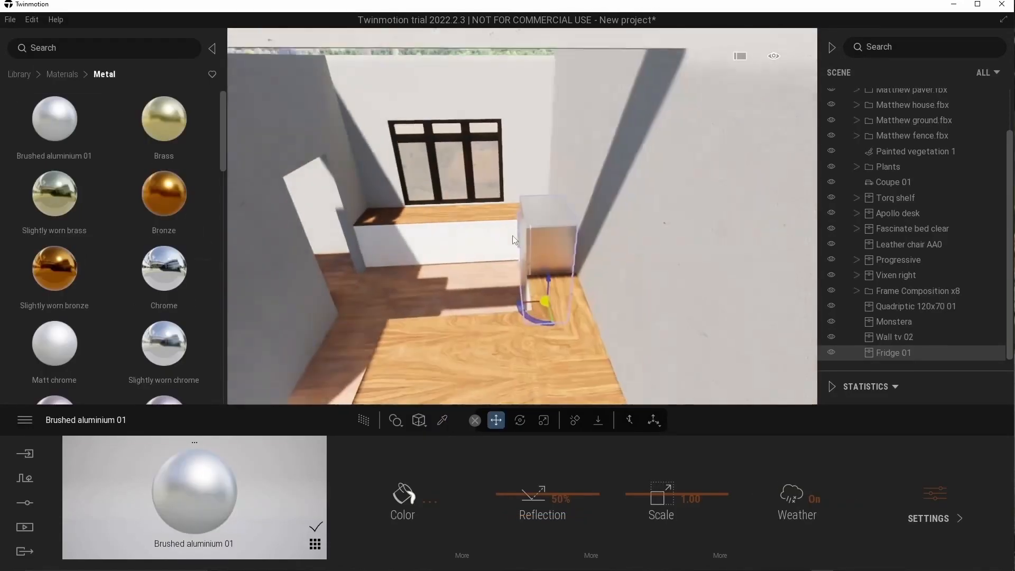
{"action": "left_click", "coordinate": [62, 76]}
- Make the shower panel Clear glass instead of Reflective glass
{"action": "middle_click_drag", "start_coordinate": [582, 174], "coordinate": [343, 103], "text": "shift"}
{"action": "left_click", "coordinate": [21, 75]}
{"action": "left_click", "coordinate": [54, 132]}
{"action": "left_click", "coordinate": [55, 132]}
{"action": "left_click_drag", "start_coordinate": [160, 121], "coordinate": [444, 278]}
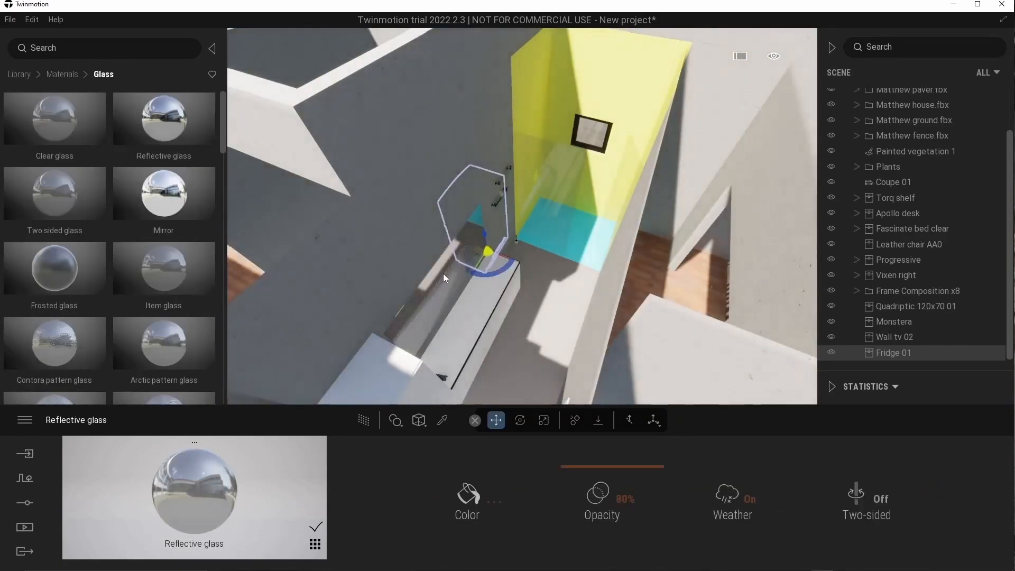
{"action": "left_click_drag", "start_coordinate": [58, 121], "coordinate": [566, 188]}
{"action": "right_click_drag", "start_coordinate": [566, 188], "coordinate": [623, 164]}
{"action": "left_click", "coordinate": [20, 75]}
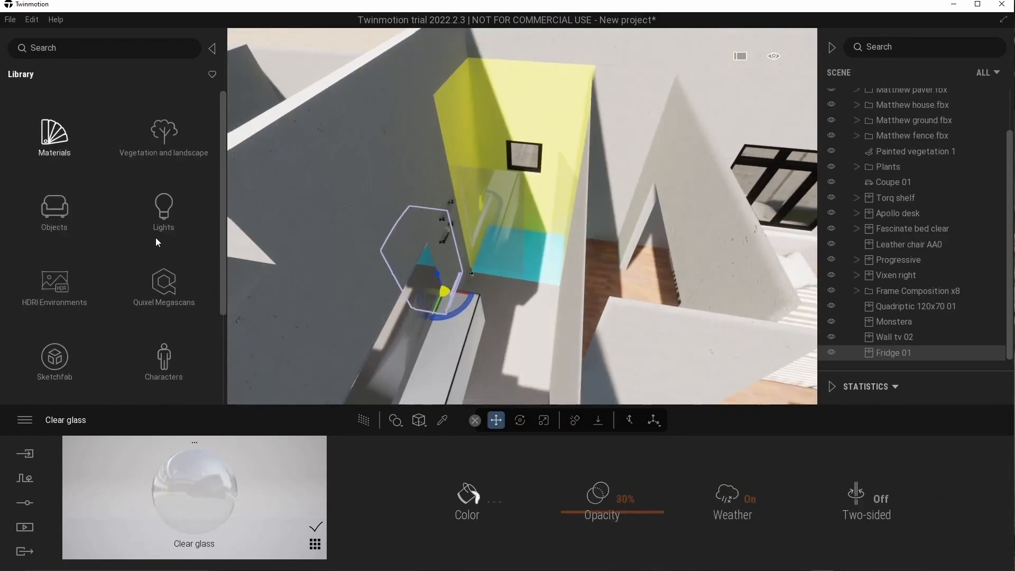
- Apply Patterened Ceramic Tiles to the shower walls at scale 0.37
{"action": "left_click", "coordinate": [56, 210]}
{"action": "left_click", "coordinate": [159, 267]}
{"action": "left_click", "coordinate": [154, 218]}
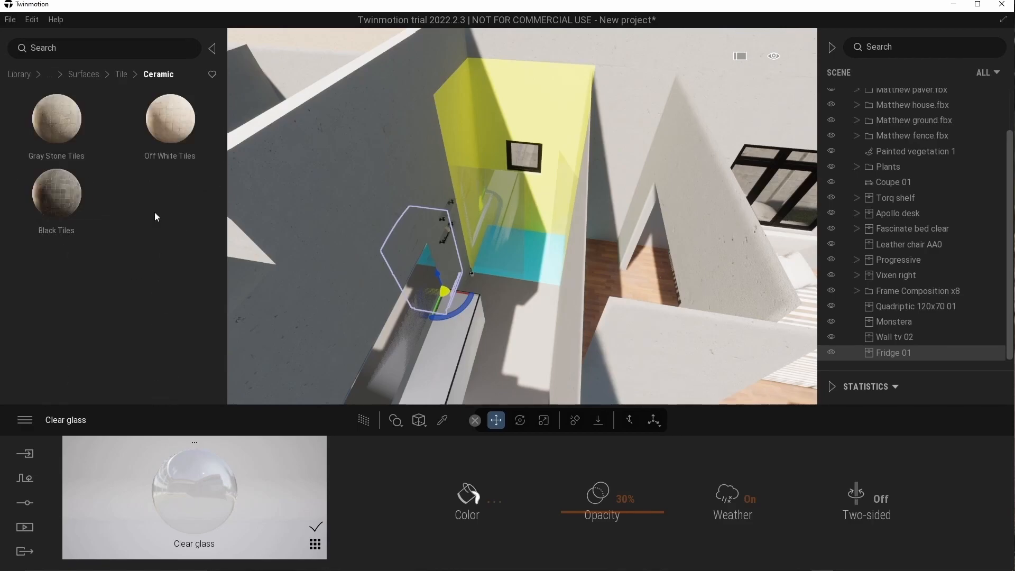
{"action": "scroll", "coordinate": [132, 284], "scroll_direction": "down", "scroll_amount": 8}
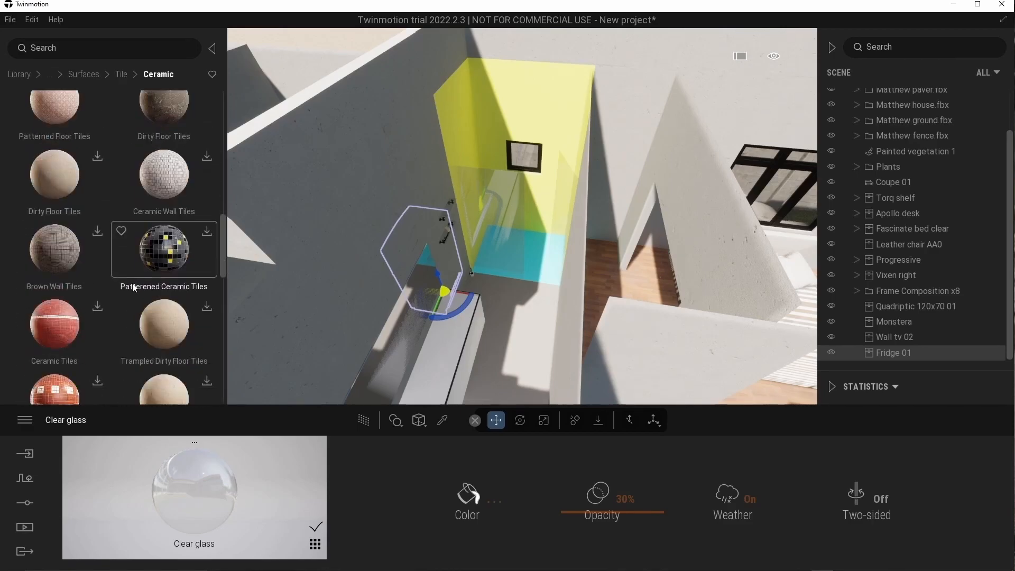
{"action": "scroll", "coordinate": [126, 301], "scroll_direction": "up", "scroll_amount": 2}
{"action": "left_click", "coordinate": [207, 170]}
{"action": "scroll", "coordinate": [471, 203], "scroll_direction": "up", "scroll_amount": 4}
{"action": "left_click_drag", "start_coordinate": [164, 188], "coordinate": [496, 133]}
{"action": "left_click_drag", "start_coordinate": [656, 496], "coordinate": [660, 526]}
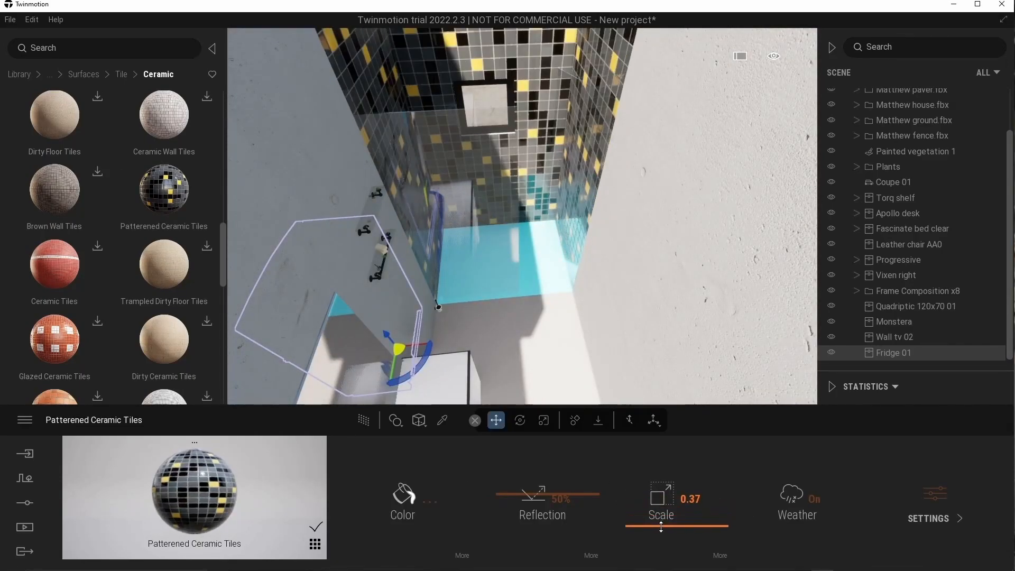
{"action": "scroll", "coordinate": [158, 269], "scroll_direction": "down", "scroll_amount": 5}
{"action": "scroll", "coordinate": [158, 276], "scroll_direction": "up", "scroll_amount": 8}
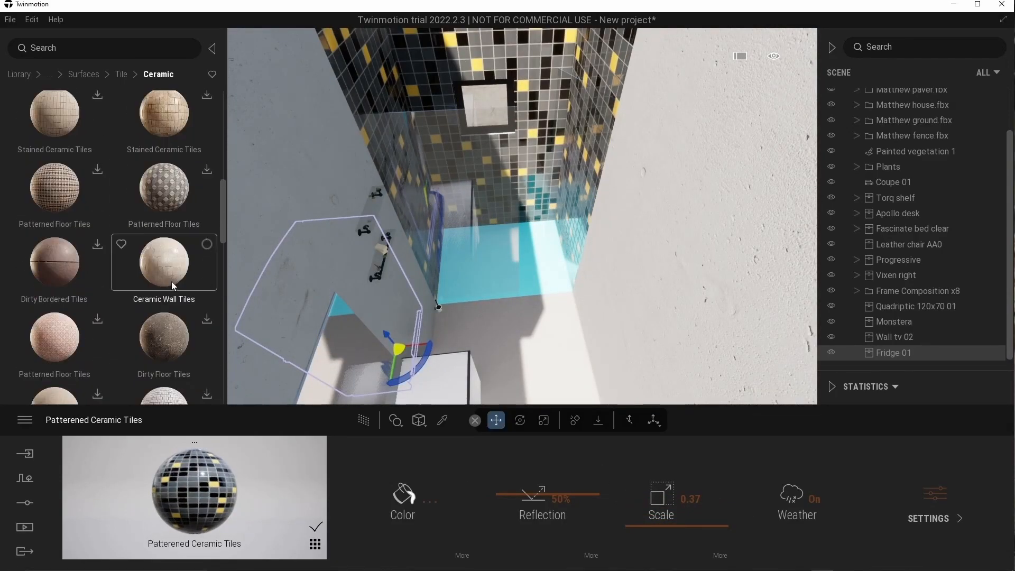
{"action": "scroll", "coordinate": [169, 284], "scroll_direction": "up", "scroll_amount": 2}
{"action": "scroll", "coordinate": [169, 288], "scroll_direction": "up", "scroll_amount": 7}
- Swap the shower wall tiles for Black Tiles and give the floor Ash 05 G wood
{"action": "left_click", "coordinate": [121, 75]}
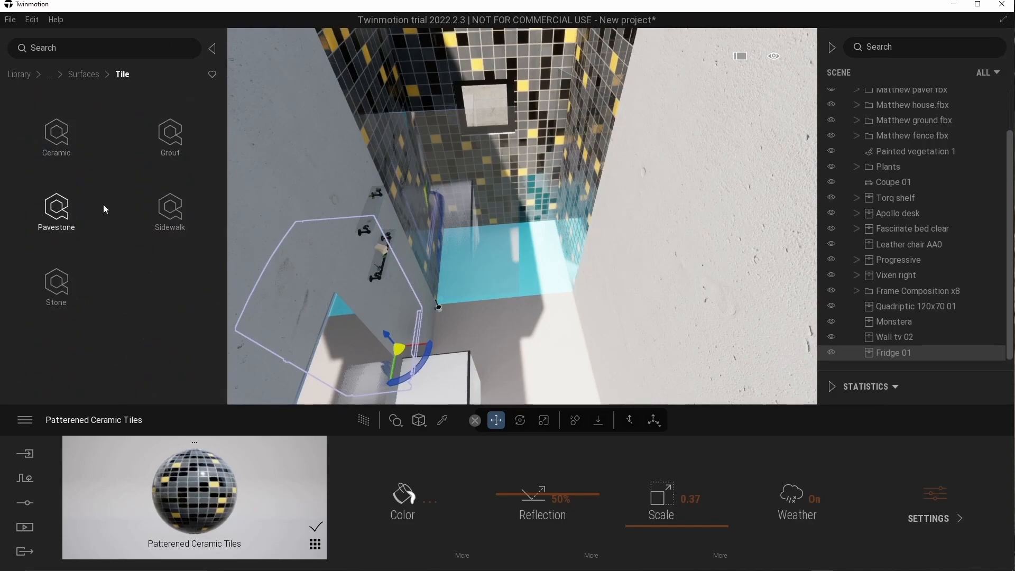
{"action": "left_click", "coordinate": [57, 137]}
{"action": "left_click_drag", "start_coordinate": [164, 118], "coordinate": [534, 274]}
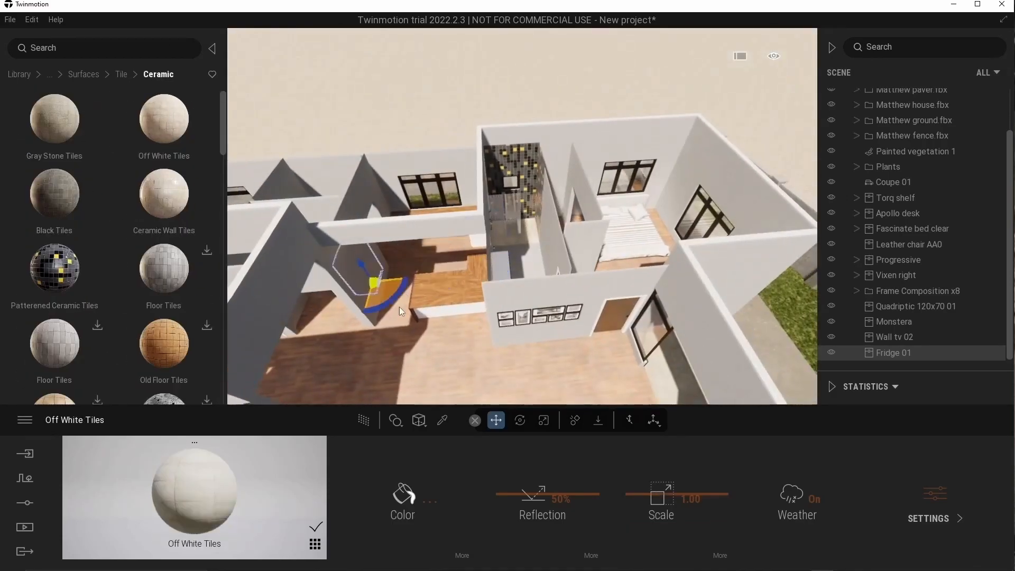
{"action": "right_click_drag", "start_coordinate": [399, 307], "coordinate": [587, 322]}
{"action": "left_click_drag", "start_coordinate": [54, 193], "coordinate": [544, 158]}
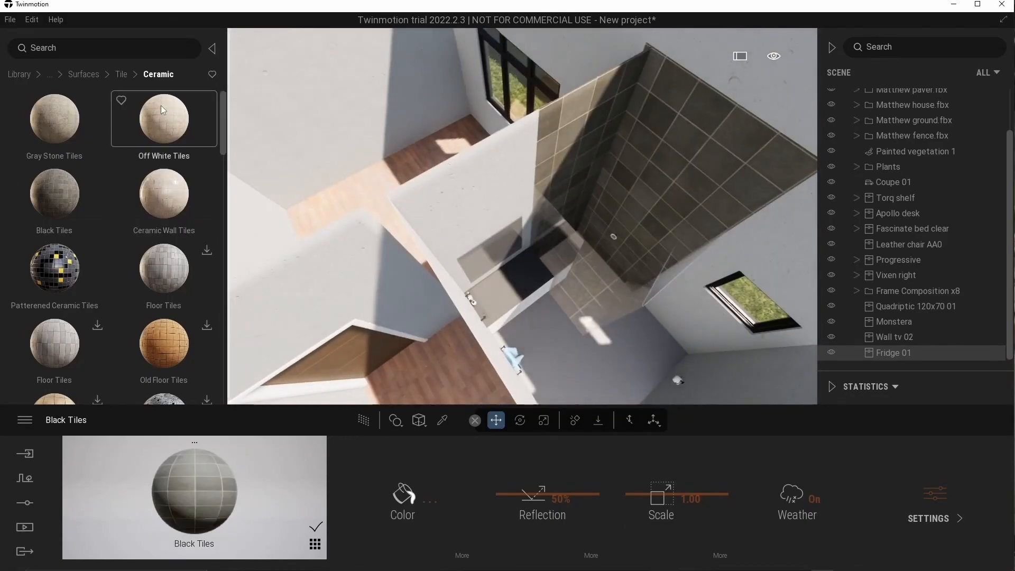
{"action": "left_click", "coordinate": [19, 74]}
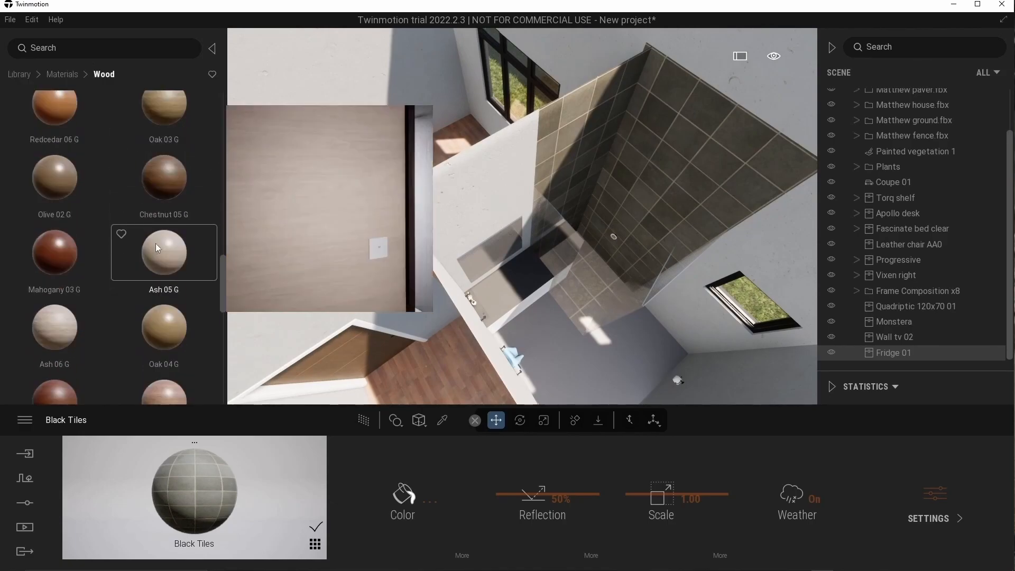
{"action": "left_click_drag", "start_coordinate": [164, 257], "coordinate": [526, 294]}
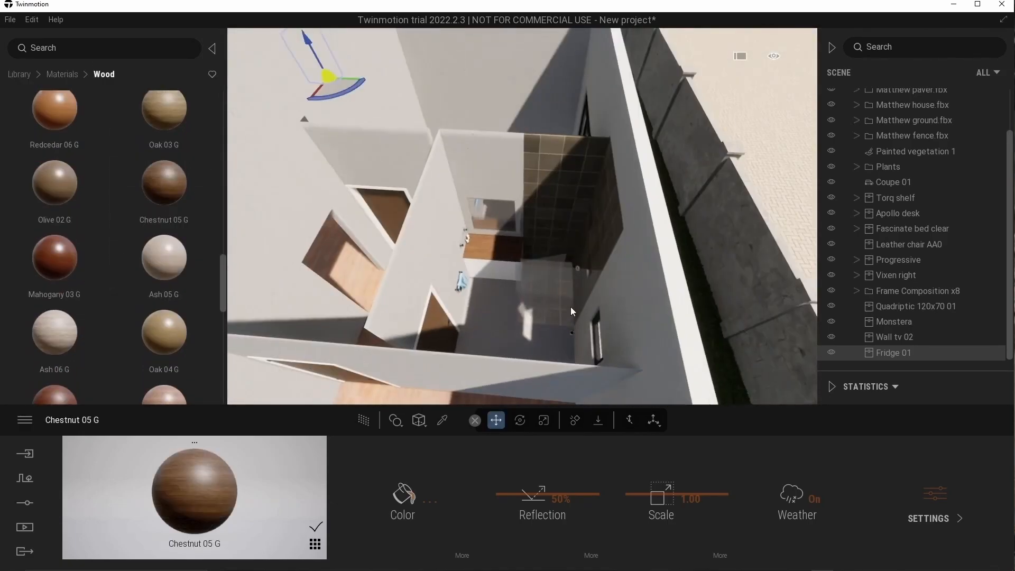
- Add a Box Reflection Probe inside the house
{"action": "left_click", "coordinate": [19, 74]}
{"action": "scroll", "coordinate": [131, 252], "scroll_direction": "down", "scroll_amount": 3}
{"action": "left_click", "coordinate": [150, 279]}
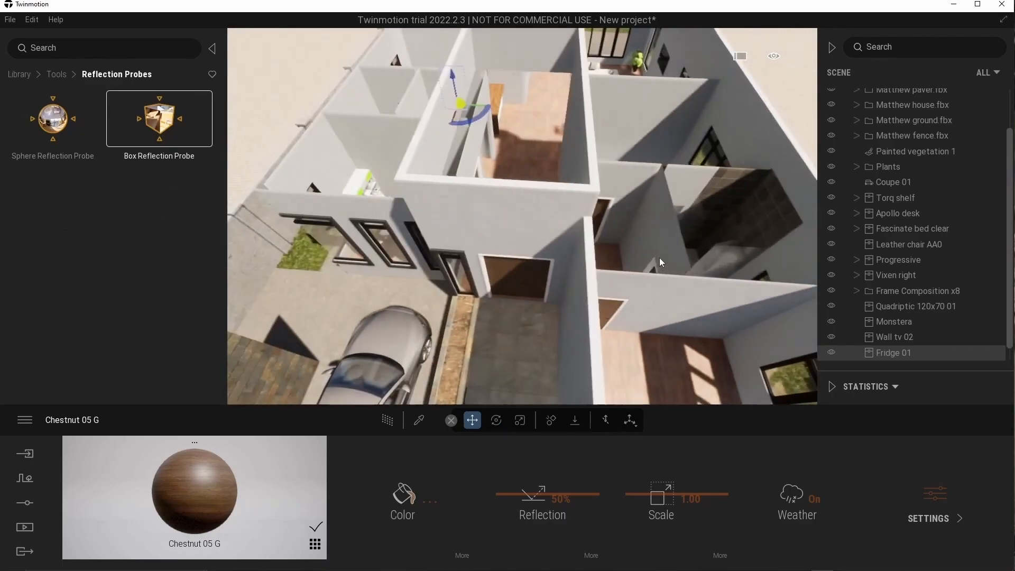
{"action": "left_click_drag", "start_coordinate": [159, 118], "coordinate": [544, 254]}
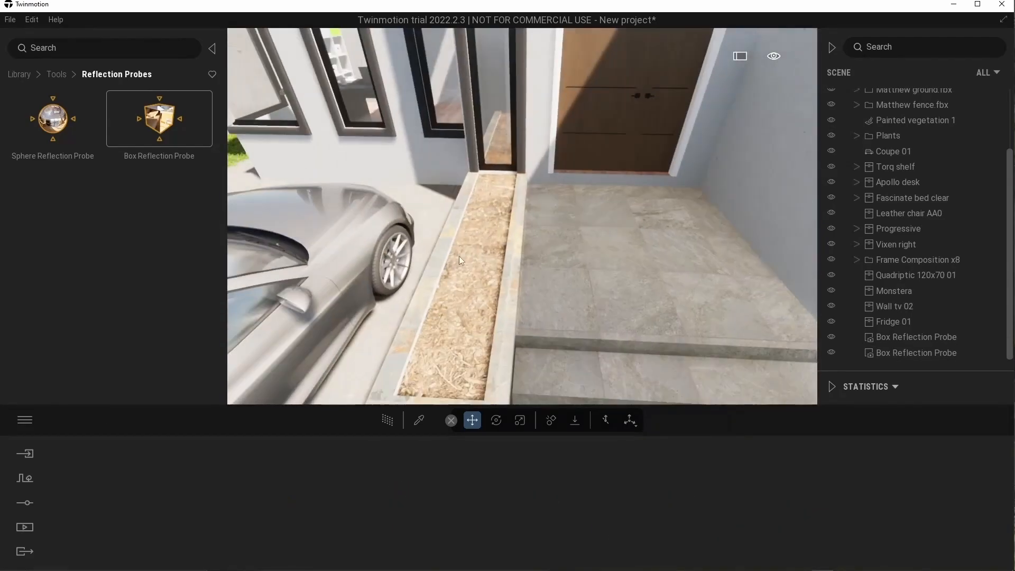
- Plant three Common fern 1 at 25% size along the planter by the front steps
{"action": "left_click", "coordinate": [157, 137]}
{"action": "left_click", "coordinate": [159, 136]}
{"action": "left_click", "coordinate": [163, 196]}
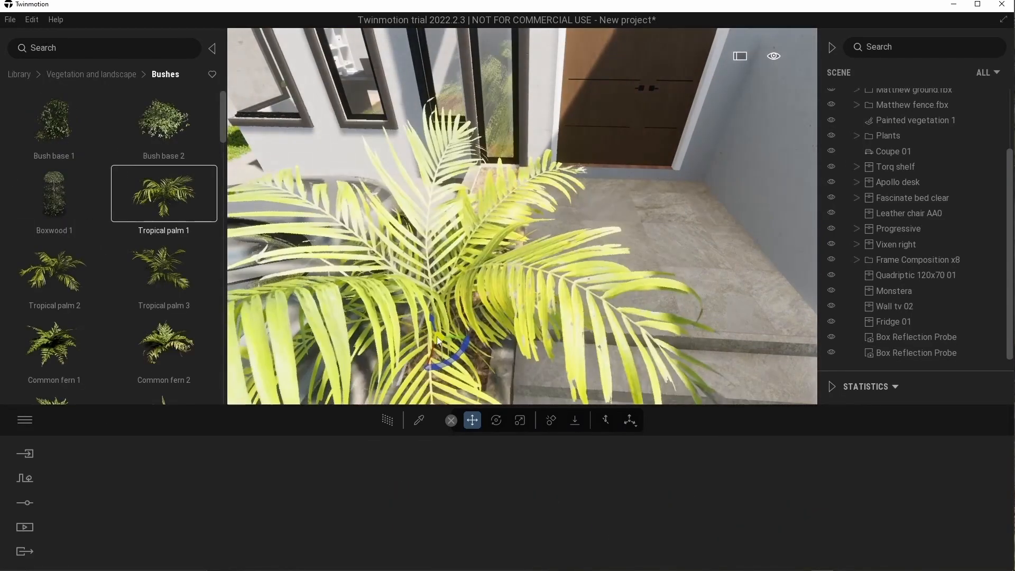
{"action": "scroll", "coordinate": [186, 297], "scroll_direction": "down", "scroll_amount": 3}
{"action": "left_click", "coordinate": [58, 230]}
{"action": "left_click", "coordinate": [486, 297]}
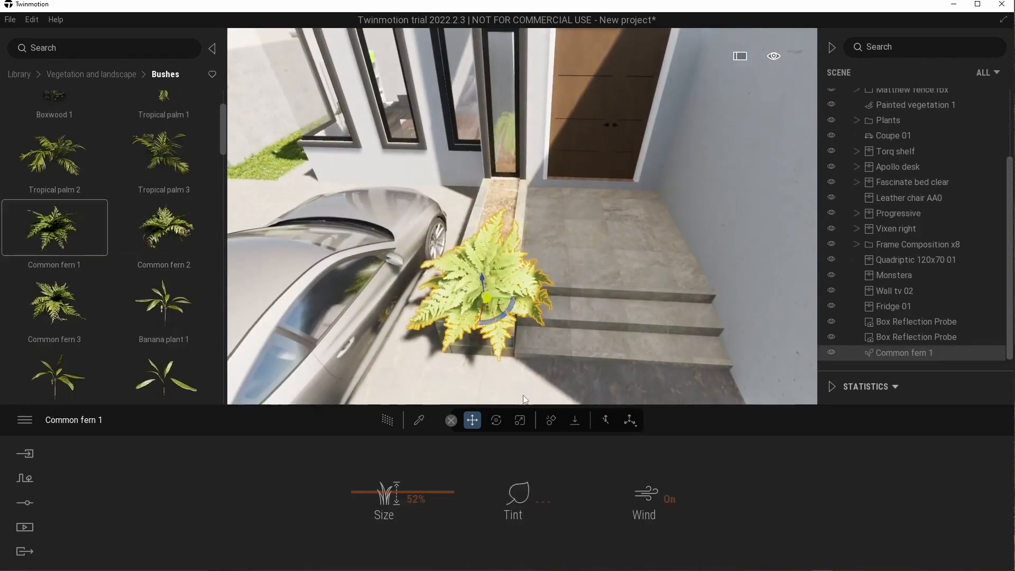
{"action": "mouse_move", "coordinate": [496, 243]}
{"action": "left_mouse_down", "text": "shift"}
{"action": "mouse_move", "coordinate": [501, 213]}
{"action": "mouse_move", "coordinate": [488, 219]}
{"action": "mouse_move", "coordinate": [496, 244]}
{"action": "left_mouse_up", "text": "shift"}
{"action": "left_click", "coordinate": [473, 351]}
{"action": "left_click", "coordinate": [473, 351]}
{"action": "left_click_drag", "start_coordinate": [222, 129], "coordinate": [224, 233]}
- Drape Falling Ivy 1, 3, 4 and two Falling Ivy 5 strands over the slate pillar
{"action": "scroll", "coordinate": [116, 246], "scroll_direction": "down", "scroll_amount": 5}
{"action": "left_click", "coordinate": [123, 74]}
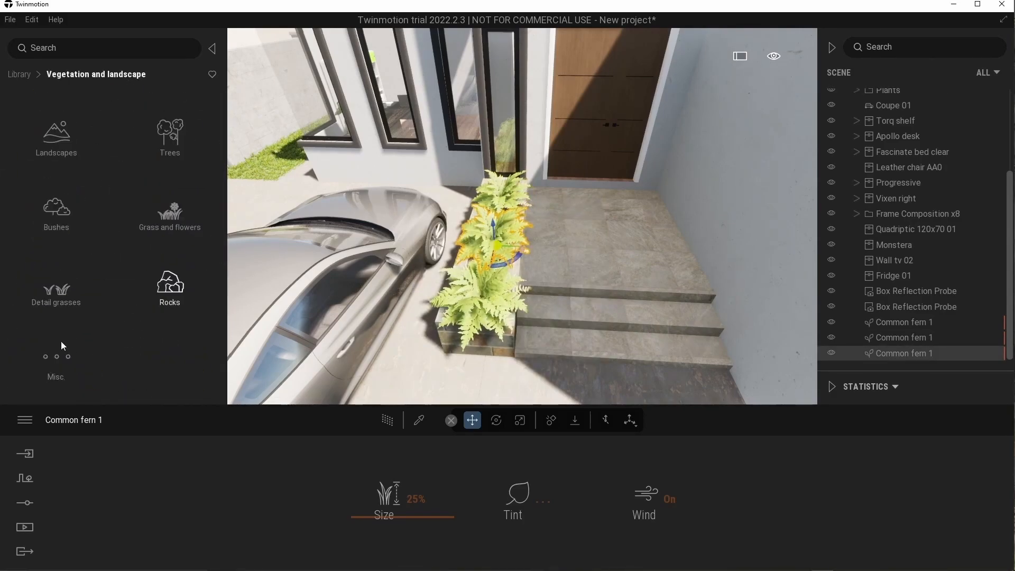
{"action": "scroll", "coordinate": [121, 325], "scroll_direction": "down", "scroll_amount": 3}
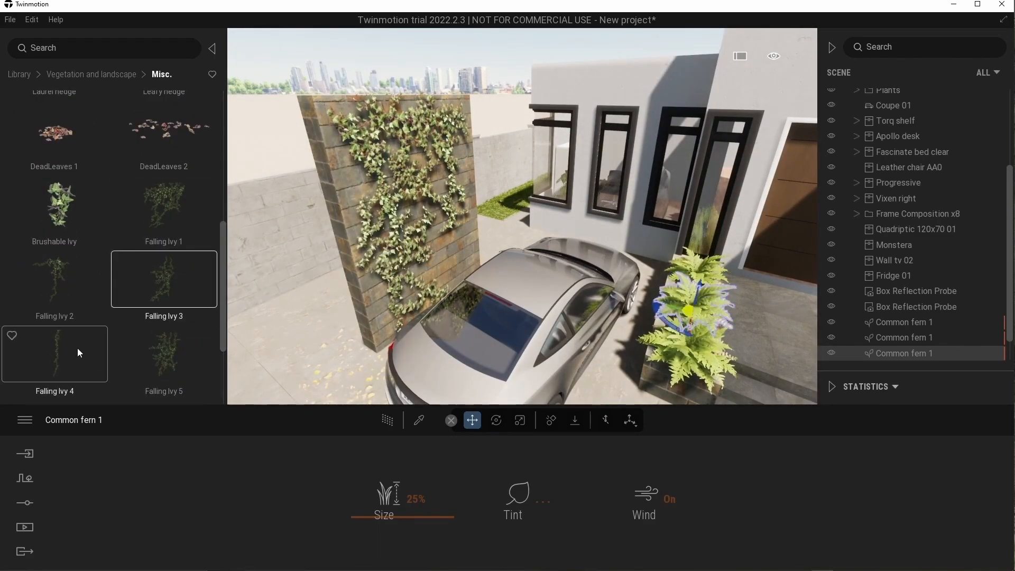
{"action": "left_click", "coordinate": [82, 347]}
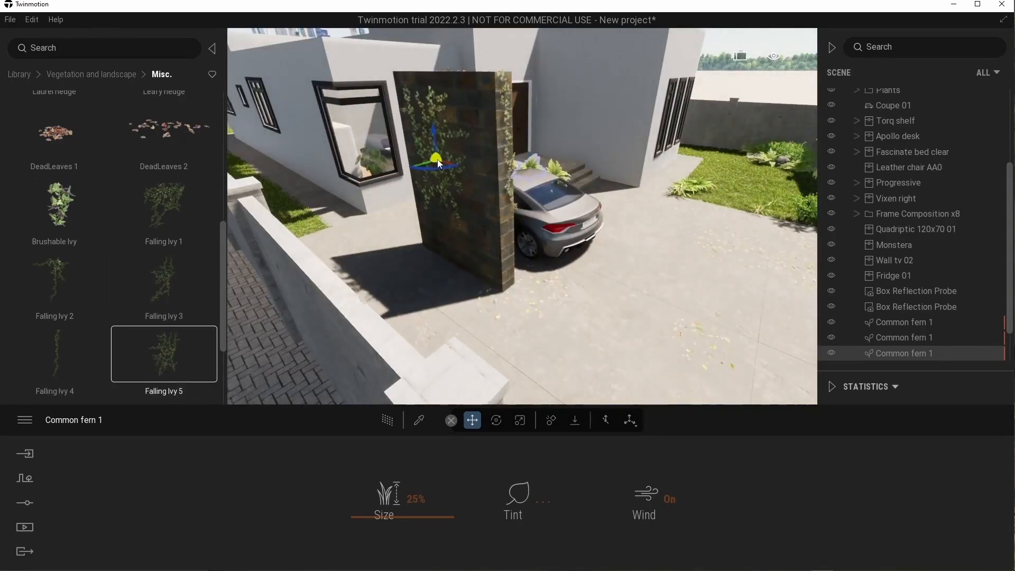
{"action": "left_click", "coordinate": [433, 146]}
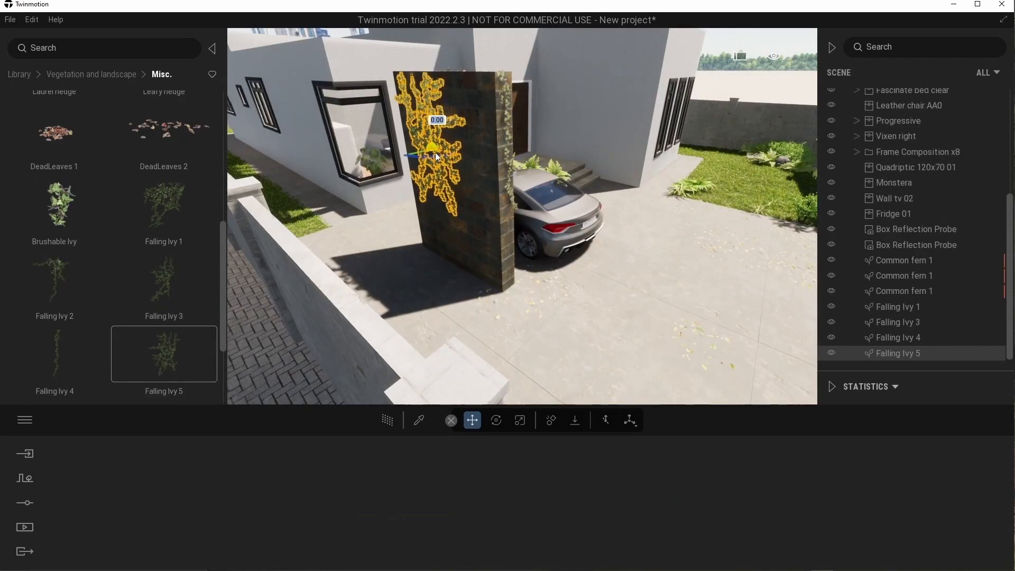
{"action": "left_click_drag", "start_coordinate": [436, 152], "coordinate": [443, 207], "text": "shift"}
{"action": "left_click", "coordinate": [481, 357]}
{"action": "key", "text": "Tab"}
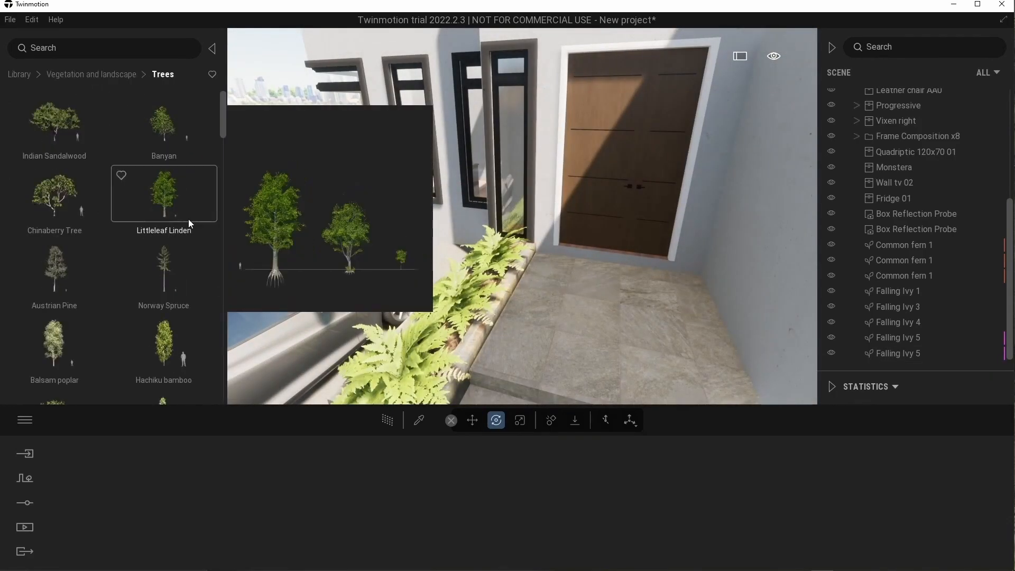
{"action": "scroll", "coordinate": [180, 211], "scroll_direction": "down", "scroll_amount": 3}
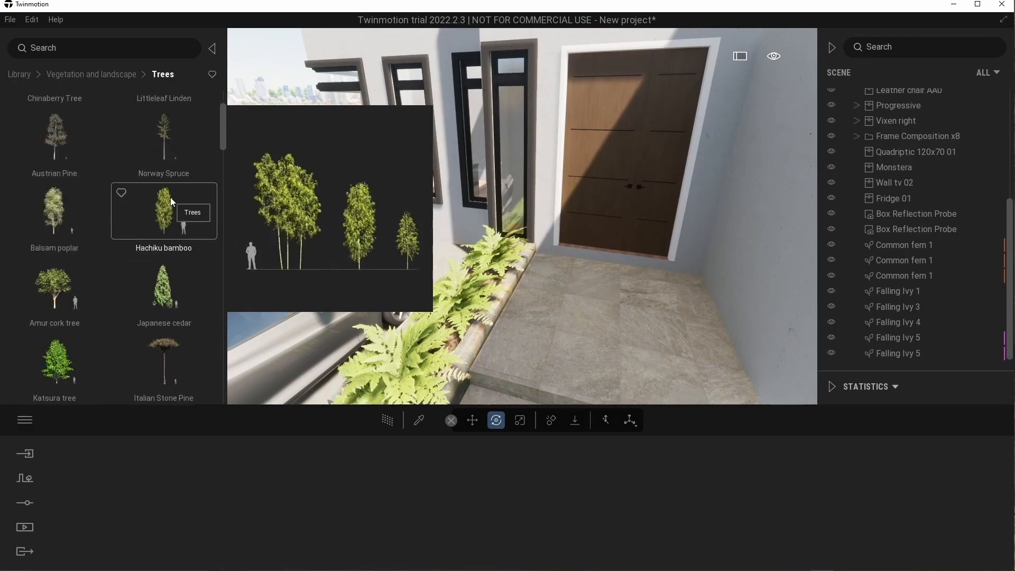
- Plant two Hachiku bamboo in the door planter, reducing their age to 3%
{"action": "left_click_drag", "start_coordinate": [170, 198], "coordinate": [534, 344]}
{"action": "left_click_drag", "start_coordinate": [144, 502], "coordinate": [143, 563]}
{"action": "right_click_drag", "start_coordinate": [522, 222], "coordinate": [434, 227]}
{"action": "left_click_drag", "start_coordinate": [165, 211], "coordinate": [513, 296]}
{"action": "left_click_drag", "start_coordinate": [129, 497], "coordinate": [122, 536]}
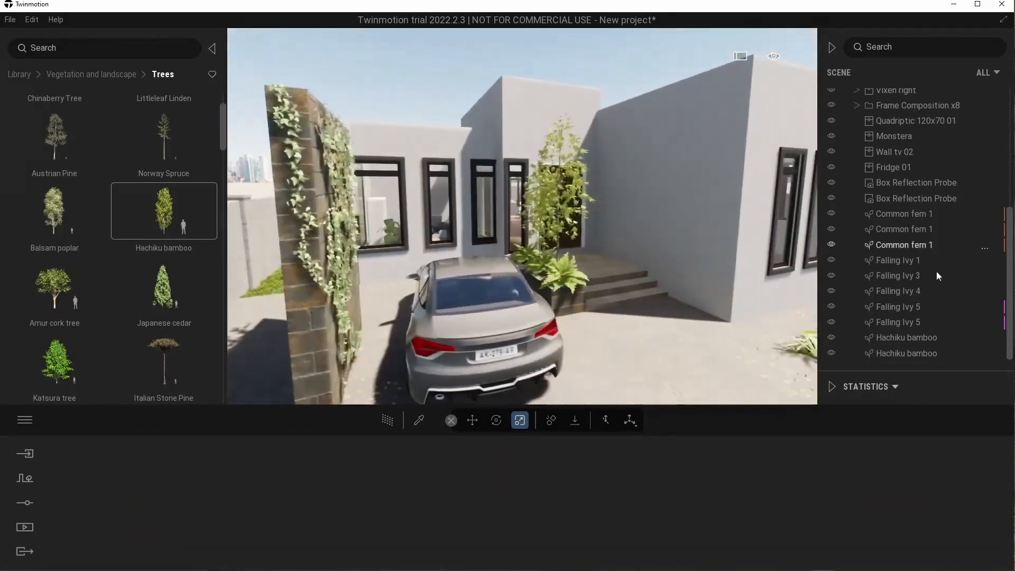
- Preview the Panorama1 view, then return to editing
{"action": "scroll", "coordinate": [898, 243], "scroll_direction": "up", "scroll_amount": 5}
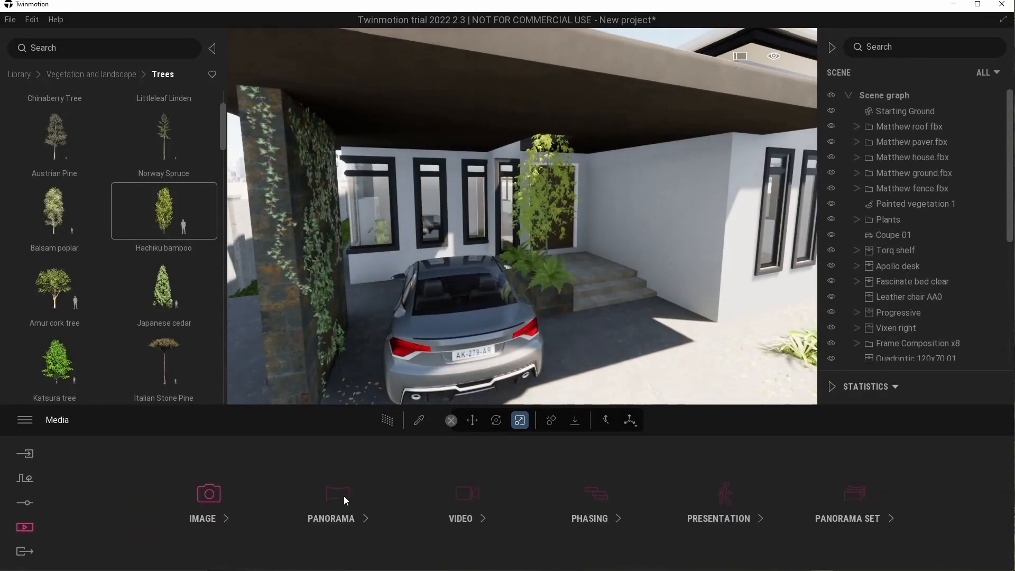
{"action": "left_click", "coordinate": [344, 494]}
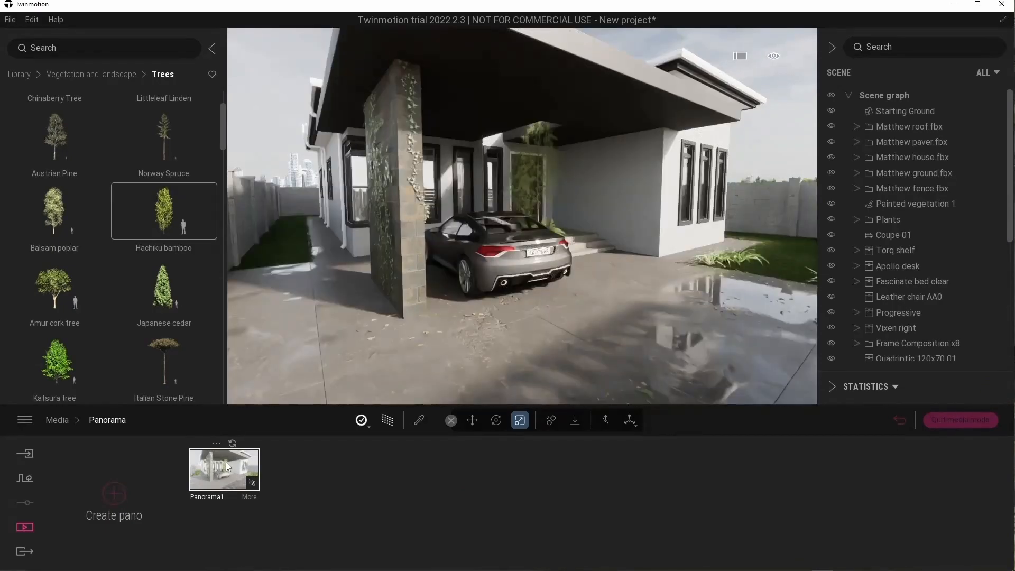
{"action": "left_click", "coordinate": [987, 423]}
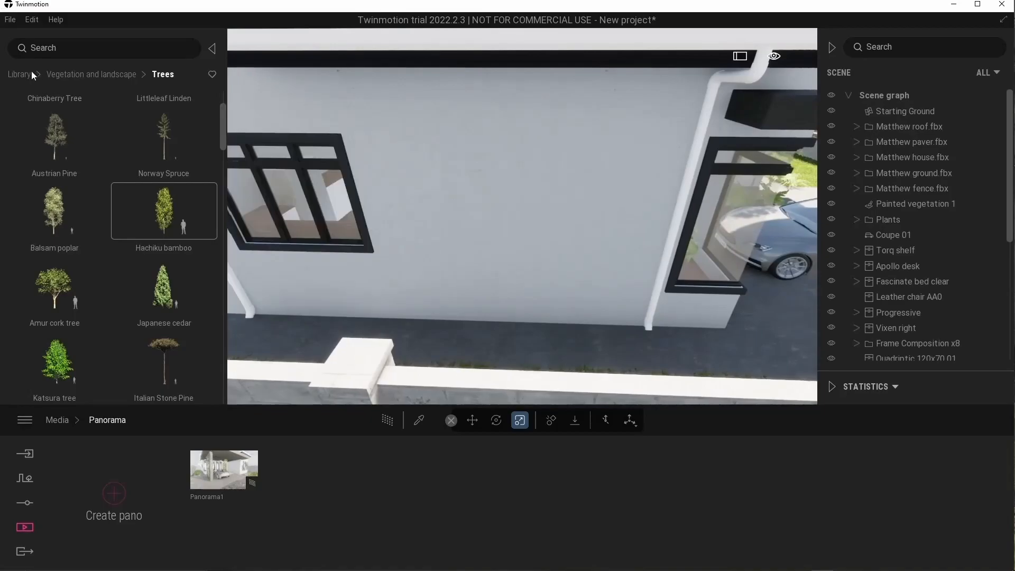
{"action": "left_click", "coordinate": [28, 73]}
{"action": "scroll", "coordinate": [63, 381], "scroll_direction": "down", "scroll_amount": 2}
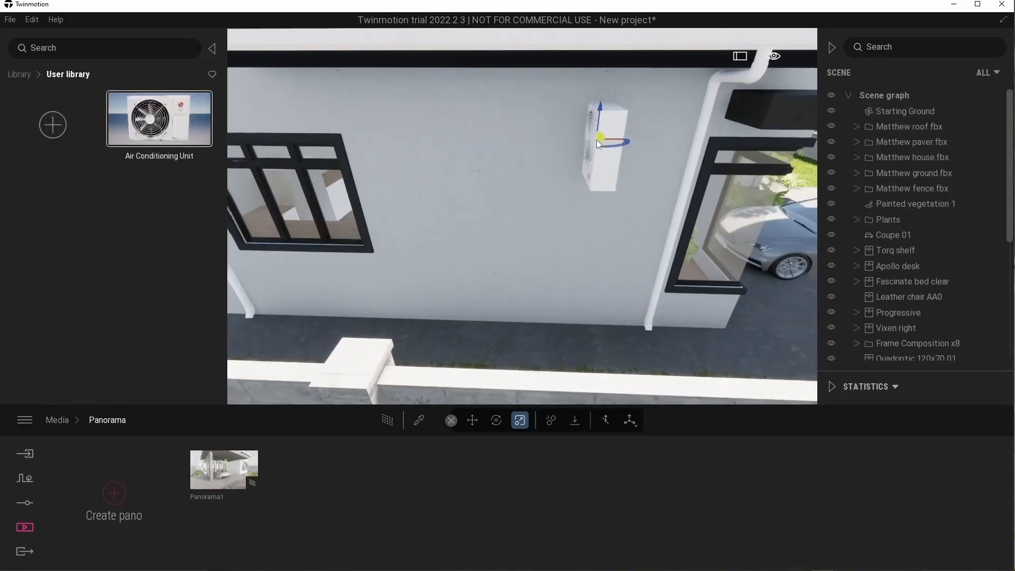
- Rotate the air conditioning unit to face outward and set it against the side wall
{"action": "left_click_drag", "start_coordinate": [600, 69], "coordinate": [602, 65]}
{"action": "left_click_drag", "start_coordinate": [568, 144], "coordinate": [646, 164]}
{"action": "key", "text": "d"}
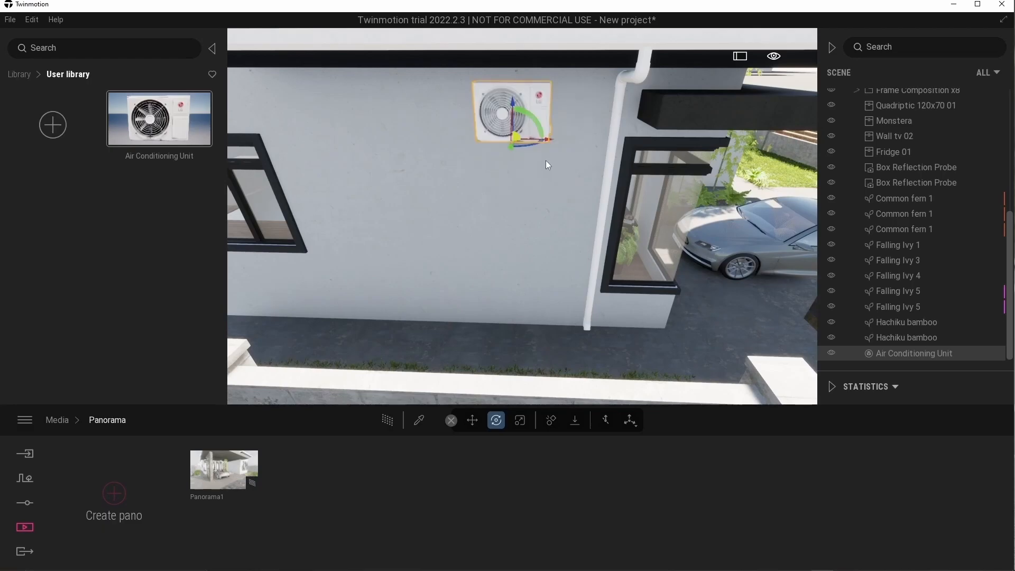
{"action": "middle_click_drag", "start_coordinate": [523, 114], "coordinate": [423, 124], "text": "shift"}
{"action": "scroll", "coordinate": [523, 153], "scroll_direction": "up", "scroll_amount": 3}
{"action": "left_click_drag", "start_coordinate": [519, 152], "coordinate": [506, 154]}
{"action": "middle_click_drag", "start_coordinate": [506, 154], "coordinate": [562, 170], "text": "shift"}
{"action": "scroll", "coordinate": [562, 170], "scroll_direction": "down", "scroll_amount": 4}
{"action": "left_click_drag", "start_coordinate": [608, 184], "coordinate": [608, 185]}
- Shift-drag copies to add a second and third AC unit along the wall
{"action": "left_click_drag", "start_coordinate": [322, 192], "coordinate": [318, 192], "text": "shift"}
{"action": "left_click", "coordinate": [552, 359]}
{"action": "middle_click_drag", "start_coordinate": [601, 187], "coordinate": [490, 157], "text": "shift"}
{"action": "left_click", "coordinate": [467, 201]}
{"action": "left_click_drag", "start_coordinate": [394, 158], "coordinate": [576, 188], "text": "shift"}
{"action": "left_click", "coordinate": [474, 350]}
{"action": "scroll", "coordinate": [460, 222], "scroll_direction": "up", "scroll_amount": 5}
{"action": "left_click", "coordinate": [456, 243]}
- Add a fourth and fifth AC unit along the wall and adjust their rotation
{"action": "middle_click_drag", "start_coordinate": [527, 201], "coordinate": [560, 222], "text": "shift"}
{"action": "left_click_drag", "start_coordinate": [554, 216], "coordinate": [471, 214]}
{"action": "middle_click_drag", "start_coordinate": [471, 214], "coordinate": [476, 192], "text": "shift"}
{"action": "scroll", "coordinate": [475, 191], "scroll_direction": "down", "scroll_amount": 3}
{"action": "left_click_drag", "start_coordinate": [512, 180], "coordinate": [475, 182]}
{"action": "middle_click_drag", "start_coordinate": [423, 196], "coordinate": [570, 203]}
{"action": "left_click_drag", "start_coordinate": [619, 190], "coordinate": [455, 189], "text": "shift"}
{"action": "left_click", "coordinate": [473, 351]}
{"action": "middle_click_drag", "start_coordinate": [666, 306], "coordinate": [319, 298]}
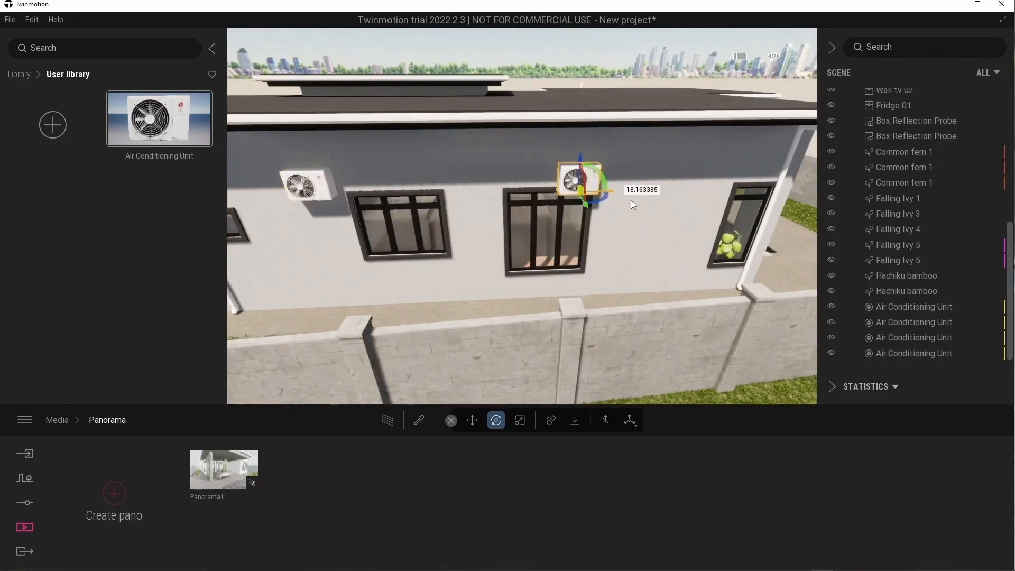
{"action": "left_click_drag", "start_coordinate": [620, 199], "coordinate": [618, 200], "text": "shift"}
{"action": "left_click", "coordinate": [481, 351]}
{"action": "left_click_drag", "start_coordinate": [472, 112], "coordinate": [474, 107]}
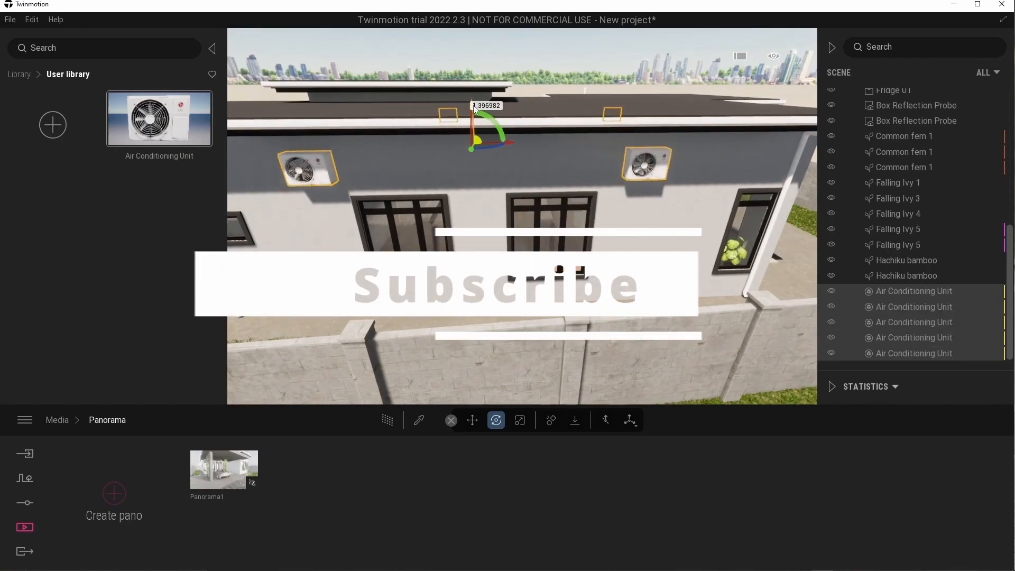
{"action": "middle_click_drag", "start_coordinate": [380, 211], "coordinate": [655, 218]}
- Move the Scene graph items from the Box Reflection Probe through the bamboo into the Plants folder
{"action": "scroll", "coordinate": [932, 248], "scroll_direction": "up", "scroll_amount": 2}
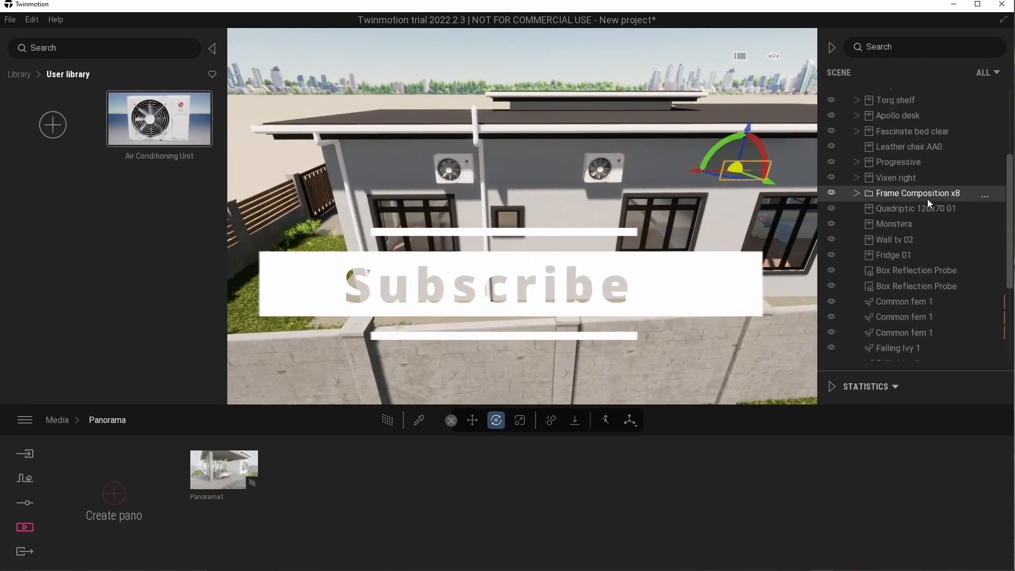
{"action": "scroll", "coordinate": [945, 175], "scroll_direction": "up", "scroll_amount": 3}
{"action": "scroll", "coordinate": [942, 196], "scroll_direction": "down", "scroll_amount": 5}
{"action": "left_click", "coordinate": [942, 223]}
{"action": "scroll", "coordinate": [951, 248], "scroll_direction": "down", "scroll_amount": 5}
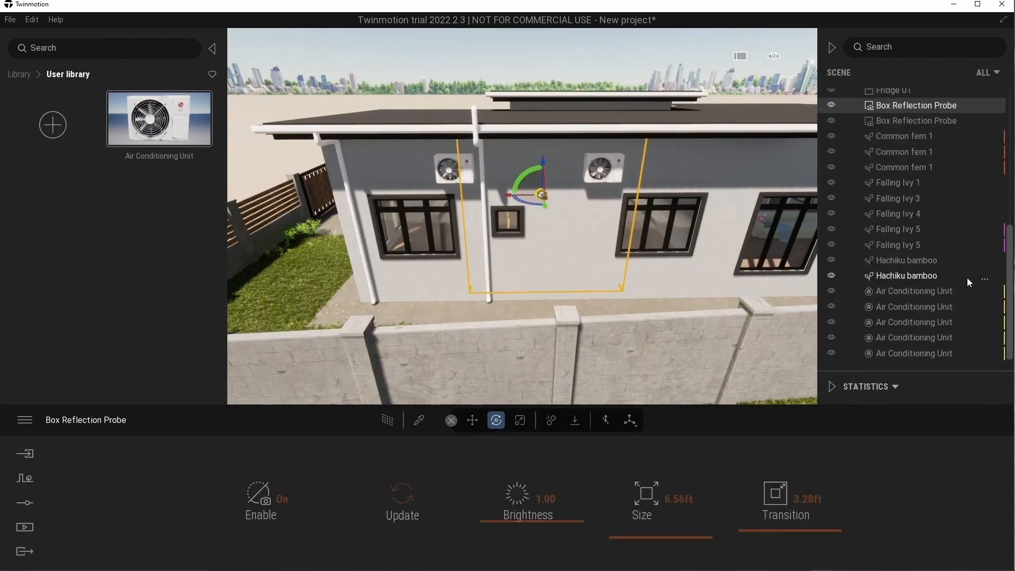
{"action": "left_click", "coordinate": [959, 277], "text": "shift"}
{"action": "scroll", "coordinate": [951, 267], "scroll_direction": "up", "scroll_amount": 5}
{"action": "left_click_drag", "start_coordinate": [928, 335], "coordinate": [903, 151]}
{"action": "mouse_move", "coordinate": [889, 205]}
{"action": "left_mouse_down"}
{"action": "mouse_move", "coordinate": [889, 218]}
{"action": "mouse_move", "coordinate": [895, 202]}
{"action": "left_mouse_up"}
{"action": "scroll", "coordinate": [901, 261], "scroll_direction": "down", "scroll_amount": 5}
{"action": "left_click", "coordinate": [857, 217]}
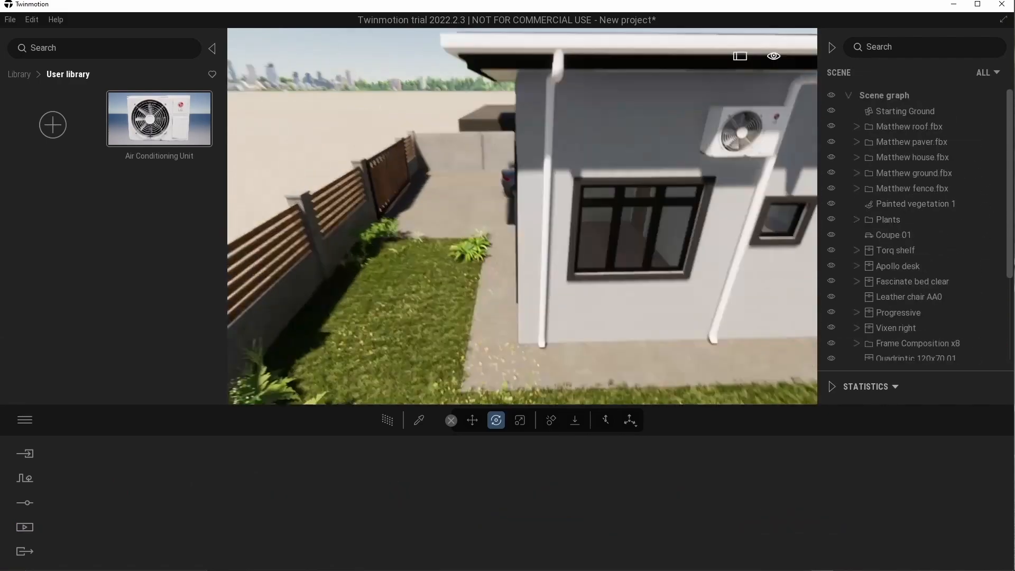
- Apply the A 60x60 ceiling material to the soffit under the roof overhang
{"action": "scroll", "coordinate": [142, 313], "scroll_direction": "down", "scroll_amount": 3}
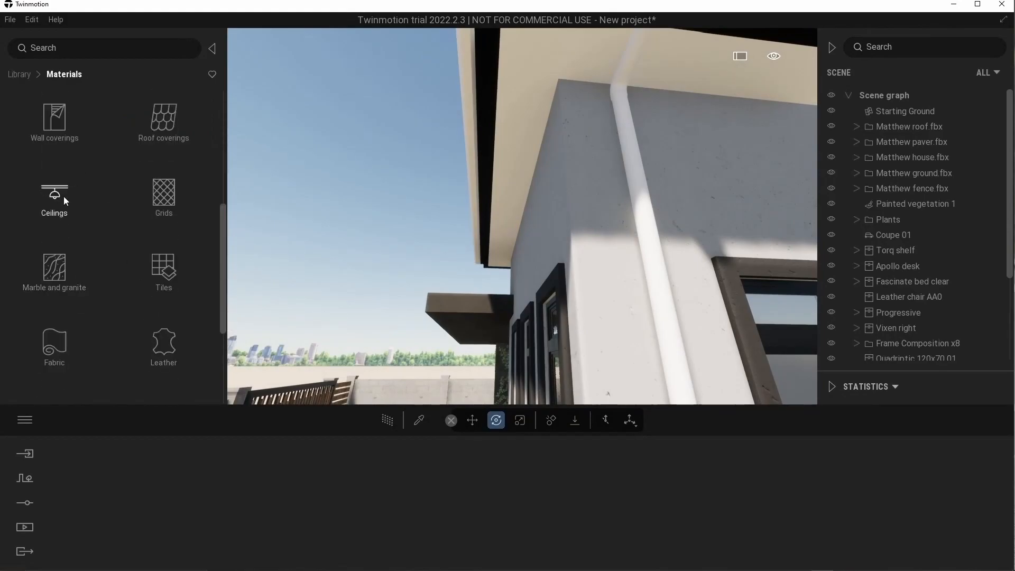
{"action": "left_click", "coordinate": [65, 195]}
{"action": "left_click_drag", "start_coordinate": [58, 119], "coordinate": [553, 62]}
{"action": "scroll", "coordinate": [159, 274], "scroll_direction": "down", "scroll_amount": 7}
{"action": "scroll", "coordinate": [116, 193], "scroll_direction": "up", "scroll_amount": 1}
{"action": "left_click_drag", "start_coordinate": [64, 197], "coordinate": [539, 70]}
{"action": "right_click_drag", "start_coordinate": [539, 70], "coordinate": [497, 190]}
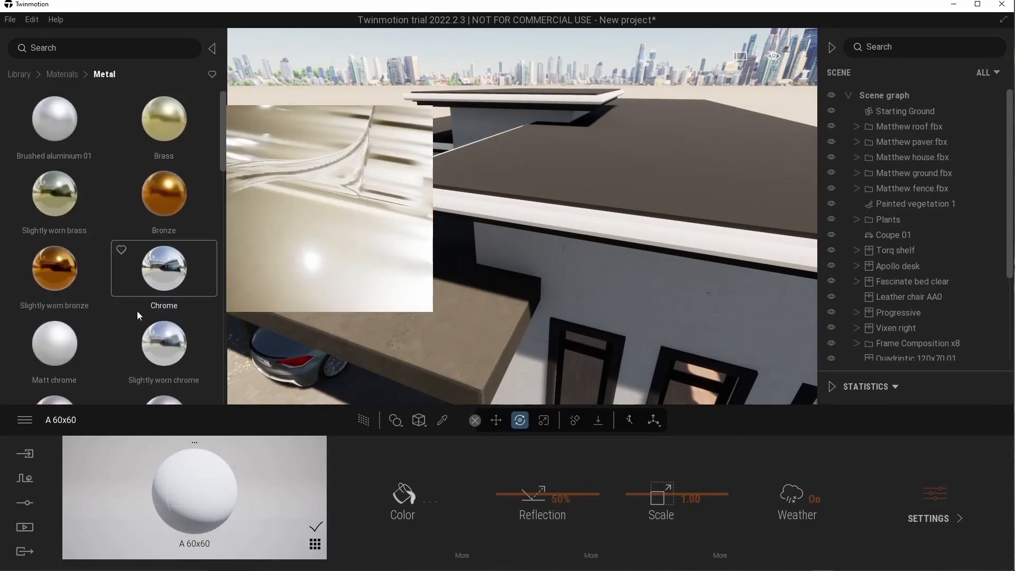
{"action": "scroll", "coordinate": [135, 296], "scroll_direction": "down", "scroll_amount": 5}
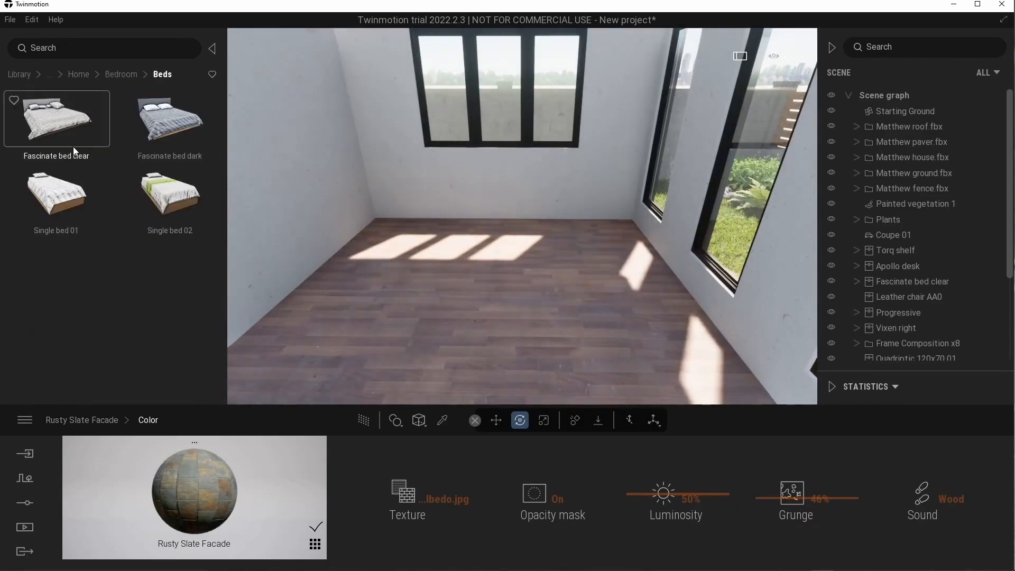
- Place the Fascinate bed dark in the bedroom and reposition the nightstand
{"action": "left_click_drag", "start_coordinate": [171, 119], "coordinate": [418, 280]}
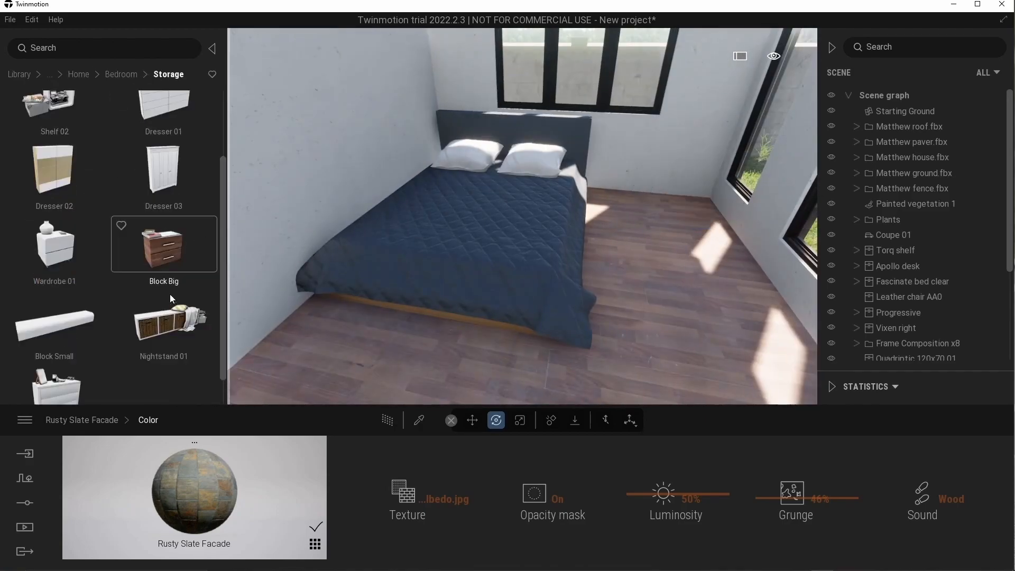
{"action": "scroll", "coordinate": [169, 297], "scroll_direction": "down", "scroll_amount": 1}
{"action": "left_click_drag", "start_coordinate": [667, 214], "coordinate": [629, 255]}
{"action": "key", "text": "s"}
{"action": "right_click_drag", "start_coordinate": [629, 255], "coordinate": [656, 296]}
{"action": "key", "text": "w"}
- Add Single bed 01 and Single bed 02 to an empty bedroom
{"action": "left_click", "coordinate": [121, 75]}
{"action": "left_click", "coordinate": [57, 135]}
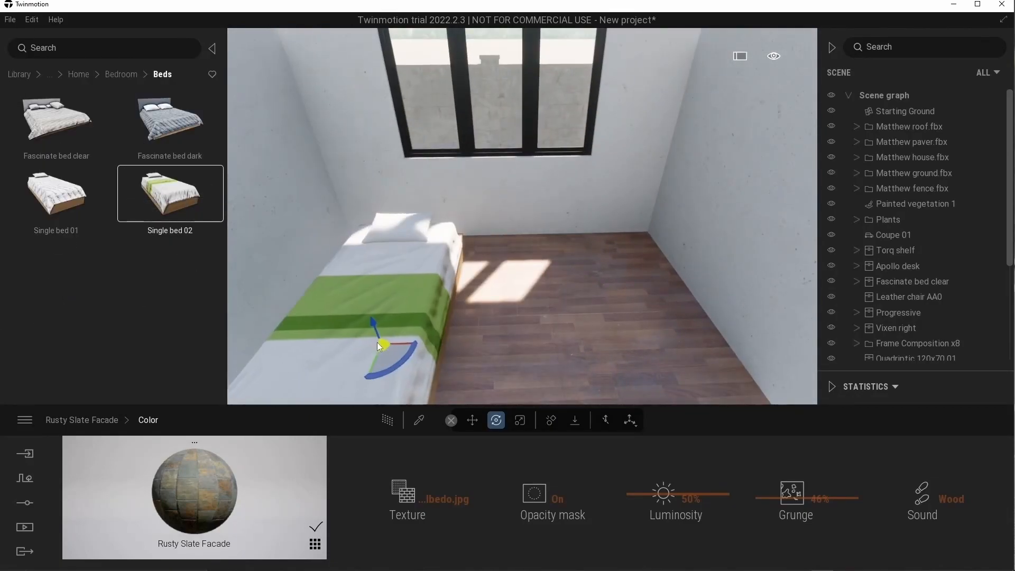
{"action": "left_click_drag", "start_coordinate": [68, 195], "coordinate": [640, 322]}
{"action": "right_click_drag", "start_coordinate": [530, 331], "coordinate": [507, 248]}
{"action": "key", "text": "s"}
{"action": "left_click", "coordinate": [520, 228]}
{"action": "left_click_drag", "start_coordinate": [528, 221], "coordinate": [513, 220]}
{"action": "key", "text": "d"}
{"action": "right_click_drag", "start_coordinate": [512, 219], "coordinate": [385, 259]}
{"action": "left_click", "coordinate": [539, 237]}
{"action": "key", "text": "s"}
- Hang the Quadriptic 120x70 02 picture on the bedroom wall
{"action": "left_click", "coordinate": [125, 75]}
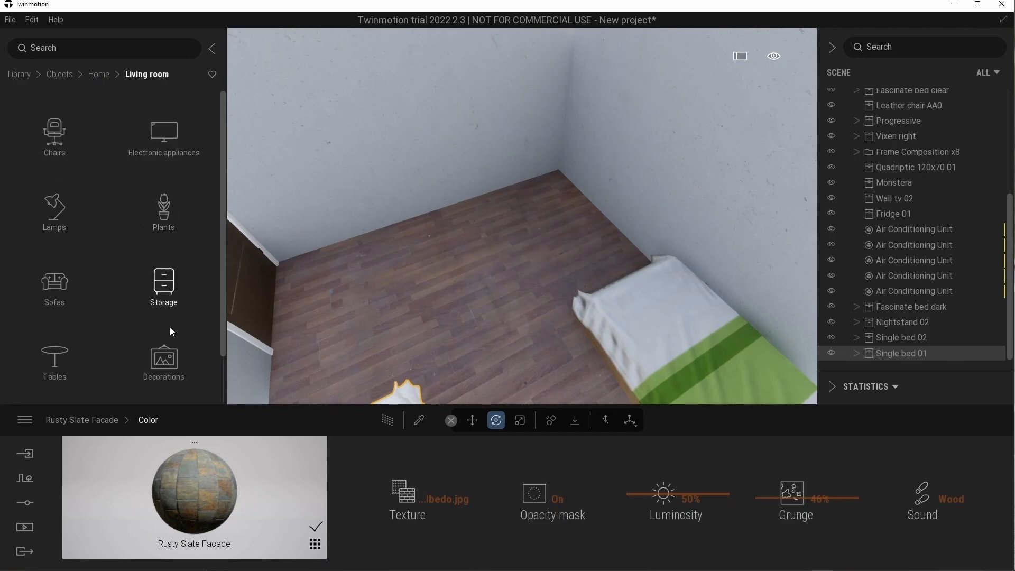
{"action": "scroll", "coordinate": [100, 267], "scroll_direction": "down", "scroll_amount": 5}
{"action": "scroll", "coordinate": [439, 286], "scroll_direction": "up", "scroll_amount": 5}
{"action": "scroll", "coordinate": [151, 240], "scroll_direction": "down", "scroll_amount": 5}
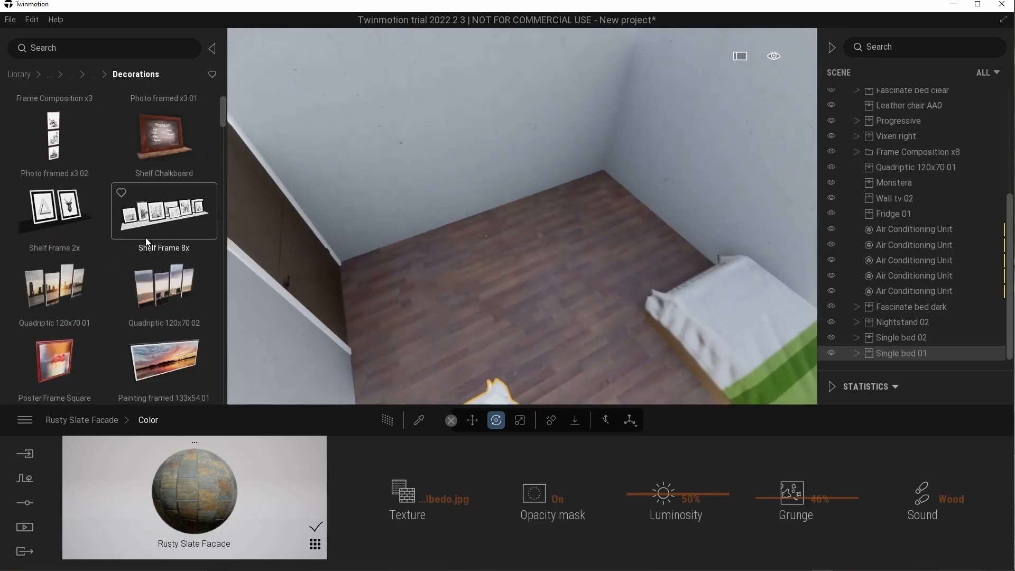
{"action": "key", "text": "w"}
{"action": "mouse_move", "coordinate": [475, 157]}
{"action": "right_mouse_down"}
{"action": "mouse_move", "coordinate": [476, 137]}
{"action": "mouse_move", "coordinate": [570, 132]}
{"action": "mouse_move", "coordinate": [518, 163]}
{"action": "right_mouse_up"}
{"action": "left_click", "coordinate": [448, 278]}
{"action": "right_click_drag", "start_coordinate": [448, 277], "coordinate": [598, 277]}
{"action": "mouse_move", "coordinate": [164, 171]}
{"action": "left_mouse_down"}
{"action": "mouse_move", "coordinate": [494, 166]}
{"action": "mouse_move", "coordinate": [572, 255]}
{"action": "mouse_move", "coordinate": [715, 173]}
{"action": "left_mouse_up"}
{"action": "key", "text": "s"}
{"action": "right_click_drag", "start_coordinate": [715, 174], "coordinate": [761, 180]}
- Fly the view out to the back porch and browse back to the Home categories
{"action": "right_click_drag", "start_coordinate": [518, 285], "coordinate": [549, 317]}
{"action": "key", "text": "Escape"}
{"action": "key", "text": "w"}
{"action": "scroll", "coordinate": [184, 274], "scroll_direction": "down", "scroll_amount": 5}
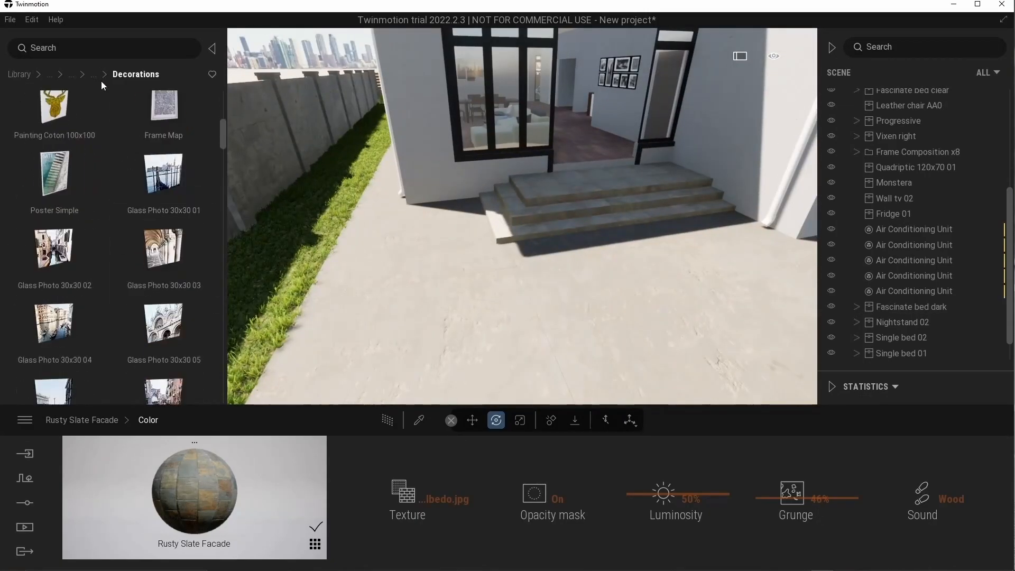
{"action": "left_click", "coordinate": [97, 75]}
{"action": "scroll", "coordinate": [86, 365], "scroll_direction": "down", "scroll_amount": 1}
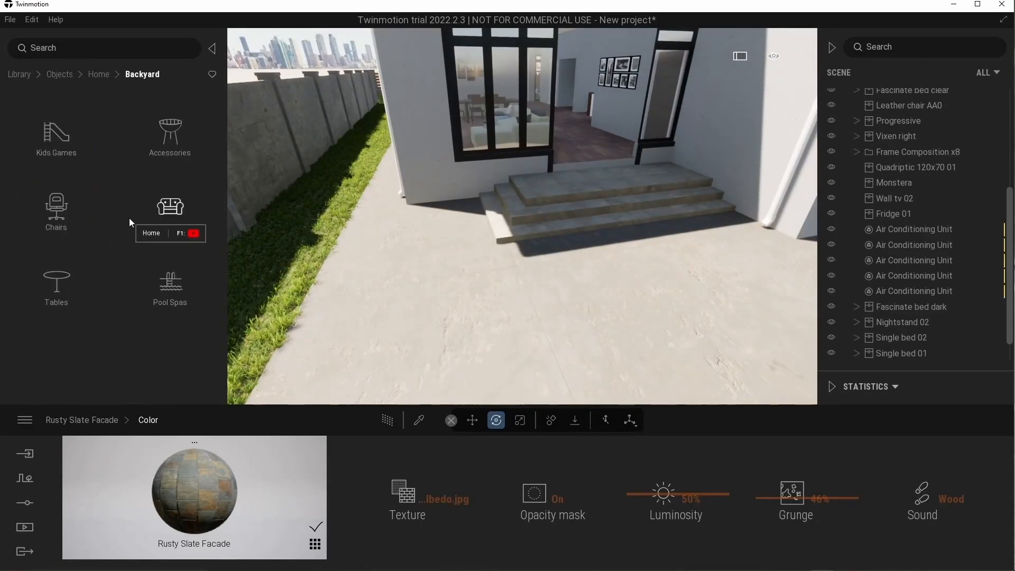
- Place the Deck chair P0S hammock on the backyard lawn
{"action": "key", "text": "s"}
{"action": "right_click_drag", "start_coordinate": [476, 228], "coordinate": [317, 238]}
{"action": "scroll", "coordinate": [129, 268], "scroll_direction": "down", "scroll_amount": 3}
{"action": "scroll", "coordinate": [128, 267], "scroll_direction": "up", "scroll_amount": 3}
{"action": "left_click_drag", "start_coordinate": [164, 119], "coordinate": [487, 275]}
{"action": "key", "text": "Escape"}
{"action": "right_click_drag", "start_coordinate": [475, 284], "coordinate": [296, 270]}
{"action": "scroll", "coordinate": [131, 228], "scroll_direction": "down", "scroll_amount": 10}
- Set up the Backyard campfire M2D with a Backyard chair U95 turned toward the fire
{"action": "left_click", "coordinate": [120, 74]}
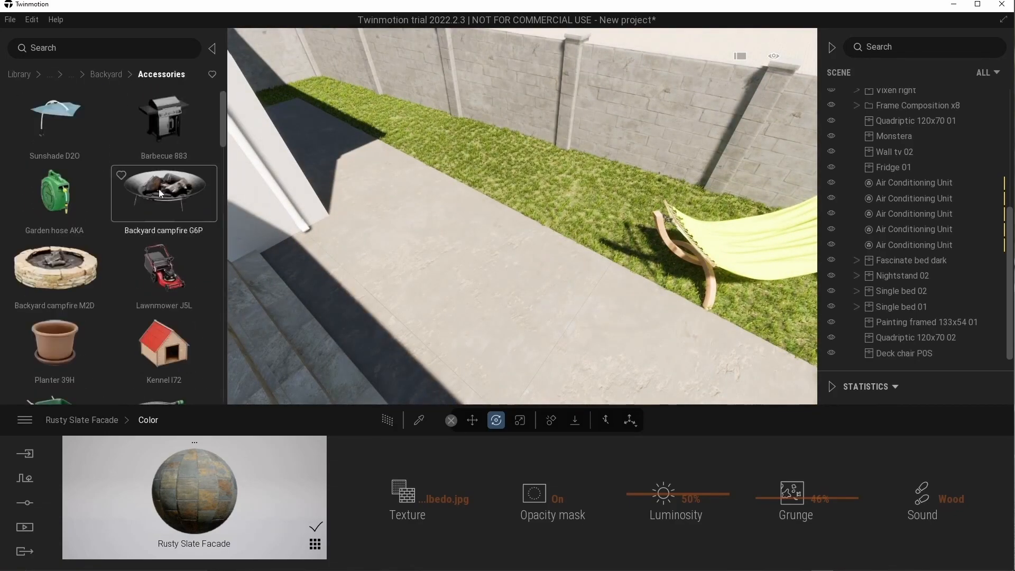
{"action": "scroll", "coordinate": [171, 182], "scroll_direction": "down", "scroll_amount": 1}
{"action": "right_click_drag", "start_coordinate": [502, 213], "coordinate": [338, 222]}
{"action": "left_click_drag", "start_coordinate": [58, 161], "coordinate": [460, 245]}
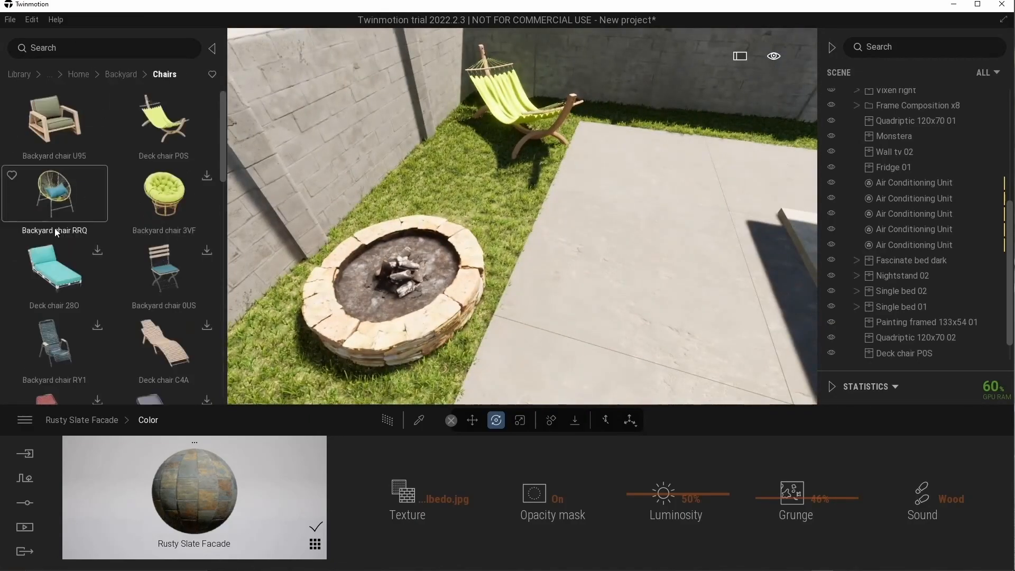
{"action": "right_click_drag", "start_coordinate": [317, 277], "coordinate": [416, 277]}
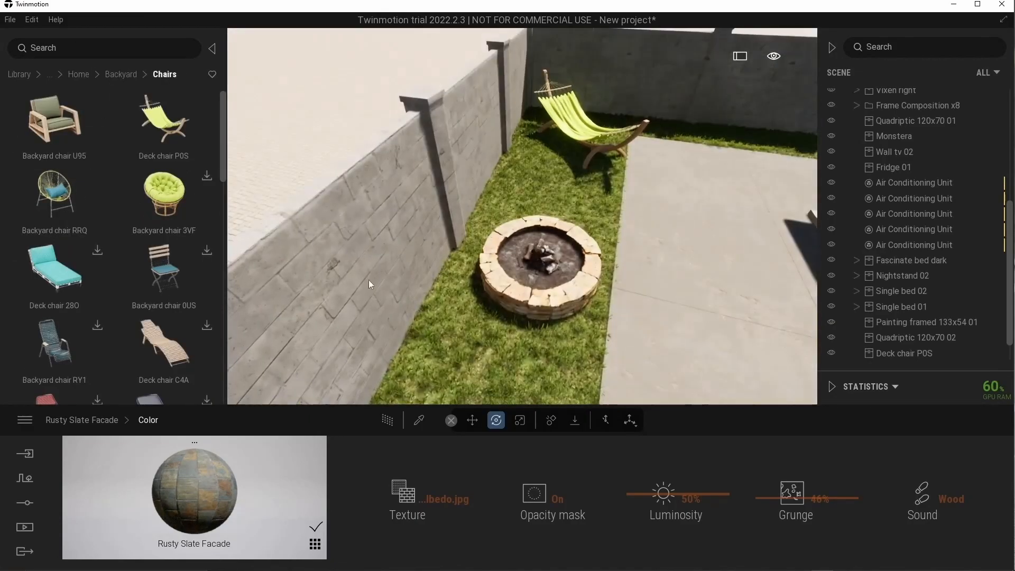
{"action": "scroll", "coordinate": [152, 254], "scroll_direction": "up", "scroll_amount": 6}
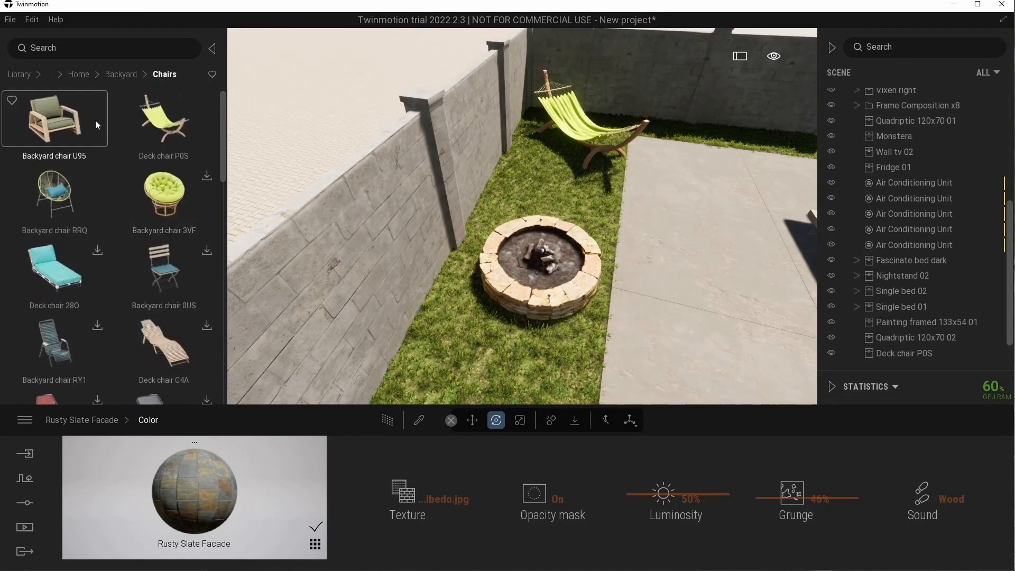
{"action": "left_click_drag", "start_coordinate": [484, 389], "coordinate": [487, 271]}
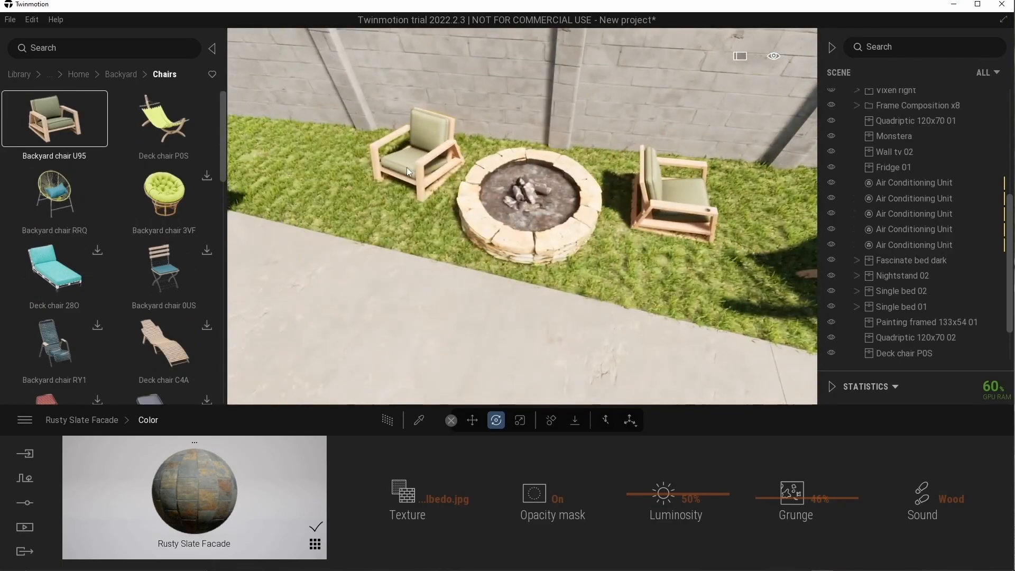
{"action": "left_click_drag", "start_coordinate": [628, 198], "coordinate": [603, 192]}
- Drop a Kids Game tricycle onto the patio near the house steps
{"action": "right_click_drag", "start_coordinate": [680, 267], "coordinate": [566, 267]}
{"action": "scroll", "coordinate": [566, 267], "scroll_direction": "up", "scroll_amount": 3}
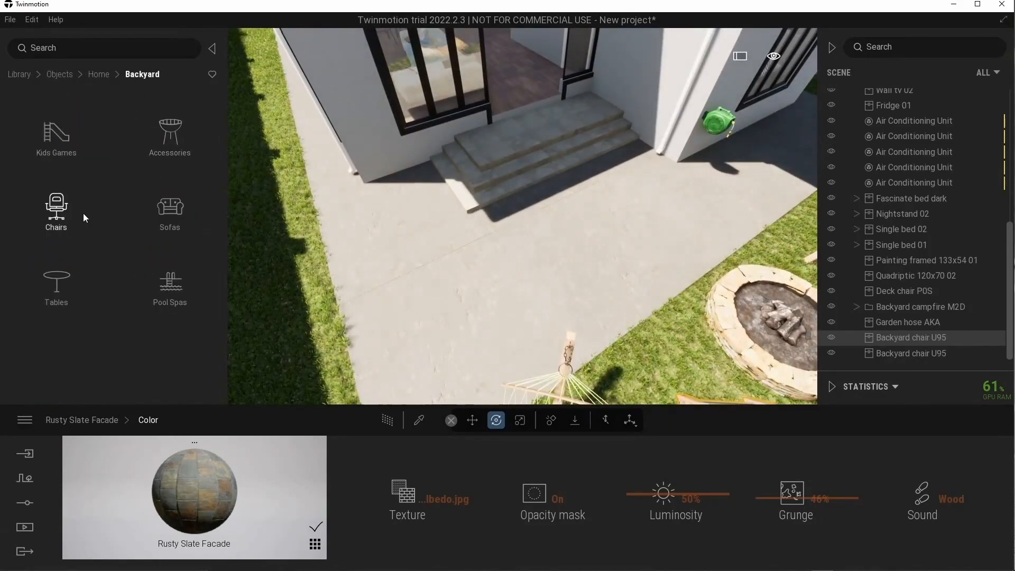
{"action": "left_click_drag", "start_coordinate": [398, 254], "coordinate": [414, 279]}
{"action": "scroll", "coordinate": [158, 271], "scroll_direction": "down", "scroll_amount": 10}
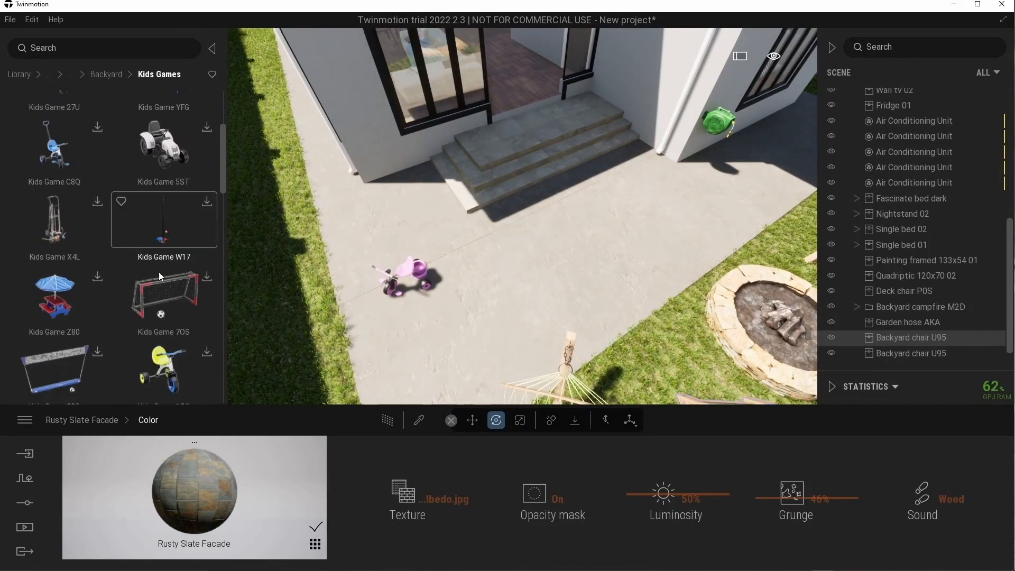
{"action": "scroll", "coordinate": [158, 271], "scroll_direction": "down", "scroll_amount": 2}
{"action": "right_click_drag", "start_coordinate": [475, 232], "coordinate": [623, 179]}
{"action": "left_click", "coordinate": [13, 77]}
{"action": "left_click", "coordinate": [170, 205]}
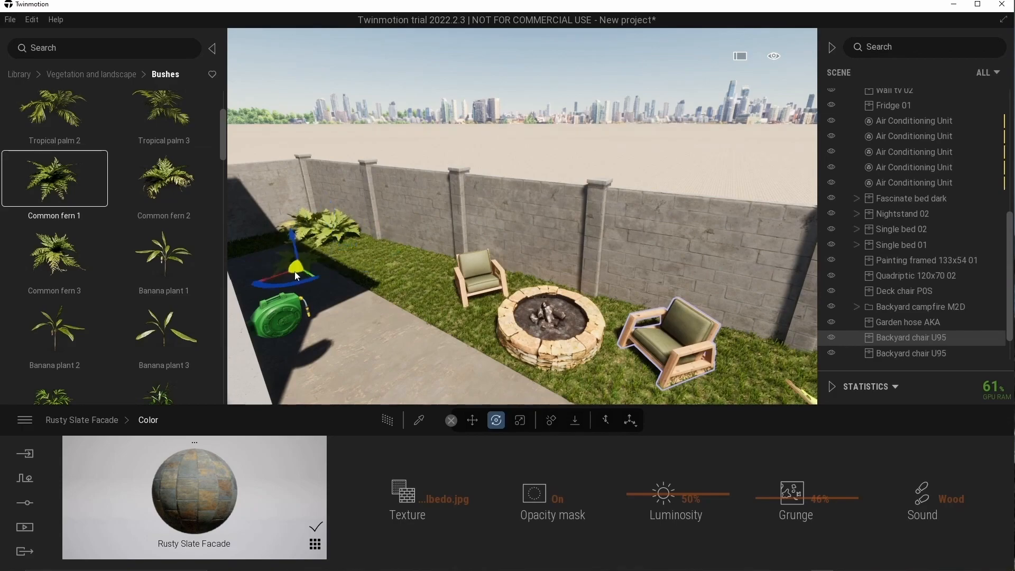
- Plant Bush base 2 bushes in the yard corner and the hammock corner
{"action": "right_click_drag", "start_coordinate": [404, 287], "coordinate": [563, 361]}
{"action": "left_click", "coordinate": [629, 293]}
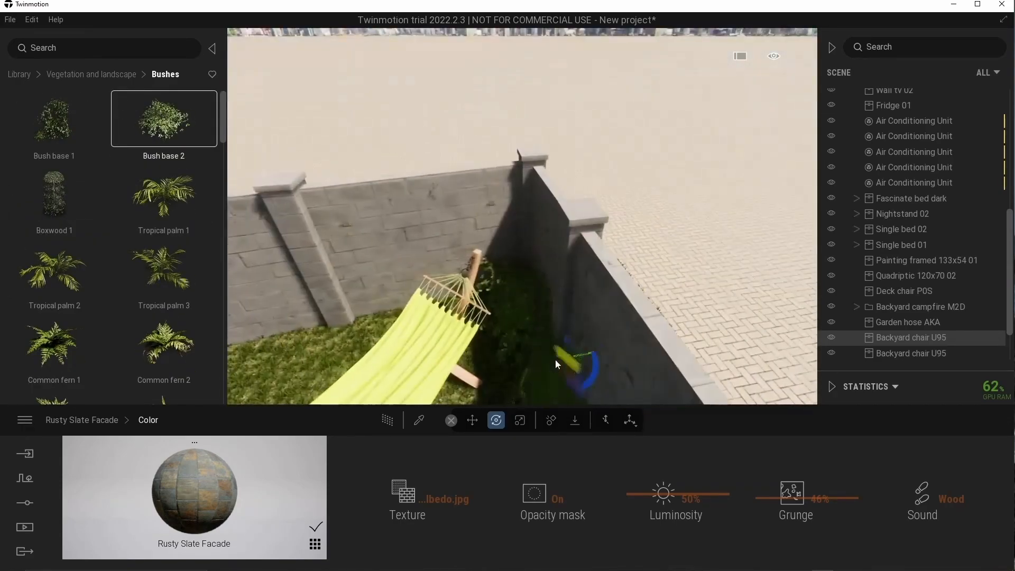
{"action": "left_click", "coordinate": [515, 333]}
{"action": "key", "text": "Escape"}
{"action": "right_click_drag", "start_coordinate": [507, 338], "coordinate": [550, 292]}
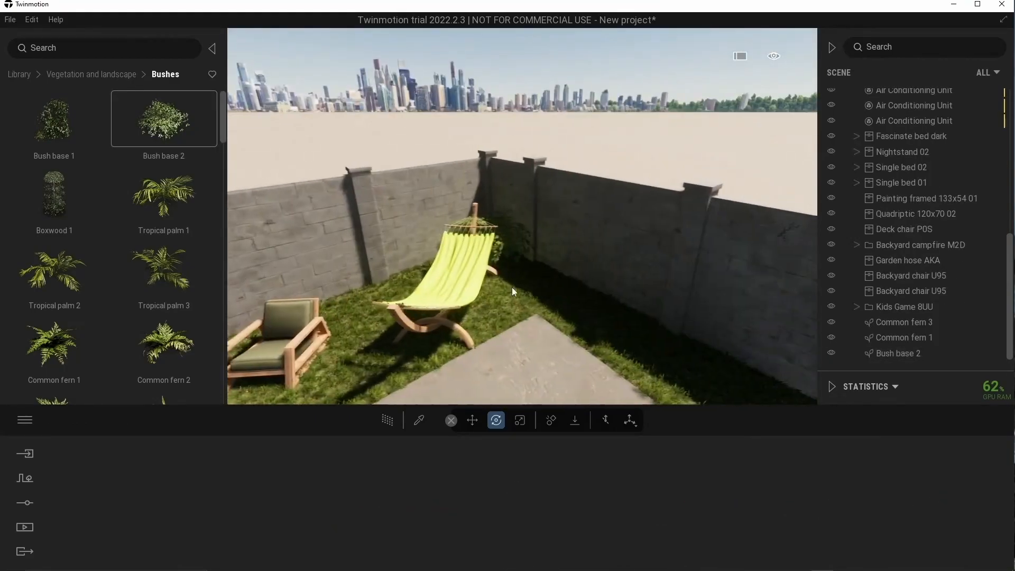
- Pick RosaCanina 1, 2 and 3 and plant rose bushes along the wall
{"action": "scroll", "coordinate": [164, 287], "scroll_direction": "down", "scroll_amount": 8}
{"action": "scroll", "coordinate": [148, 280], "scroll_direction": "down", "scroll_amount": 12}
{"action": "left_click", "coordinate": [163, 268]}
{"action": "left_click", "coordinate": [163, 341], "text": "ctrl"}
{"action": "left_click", "coordinate": [58, 341], "text": "ctrl"}
{"action": "left_click", "coordinate": [535, 269]}
{"action": "left_click", "coordinate": [632, 308]}
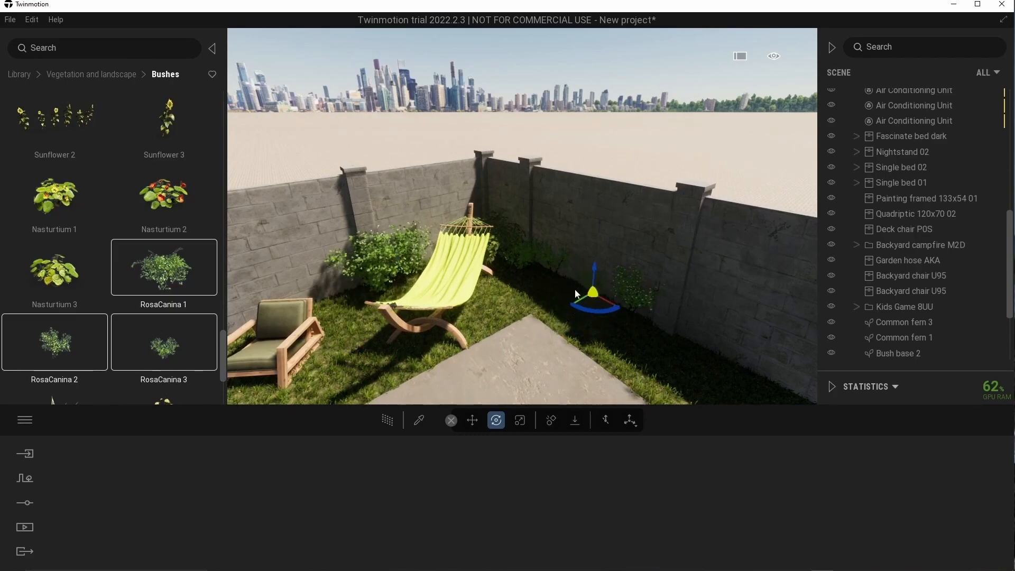
{"action": "right_click_drag", "start_coordinate": [420, 297], "coordinate": [479, 245]}
{"action": "key", "text": "a"}
{"action": "right_click_drag", "start_coordinate": [401, 265], "coordinate": [594, 346]}
- Plant a fern and more bushes in the corners, backyard and grass strip beside the house
{"action": "left_click", "coordinate": [277, 215]}
{"action": "key", "text": "d"}
{"action": "left_click", "coordinate": [531, 304]}
{"action": "left_click", "coordinate": [540, 338]}
{"action": "left_click", "coordinate": [652, 344]}
{"action": "left_click", "coordinate": [430, 186]}
{"action": "right_click_drag", "start_coordinate": [430, 186], "coordinate": [413, 338]}
{"action": "left_click", "coordinate": [414, 338]}
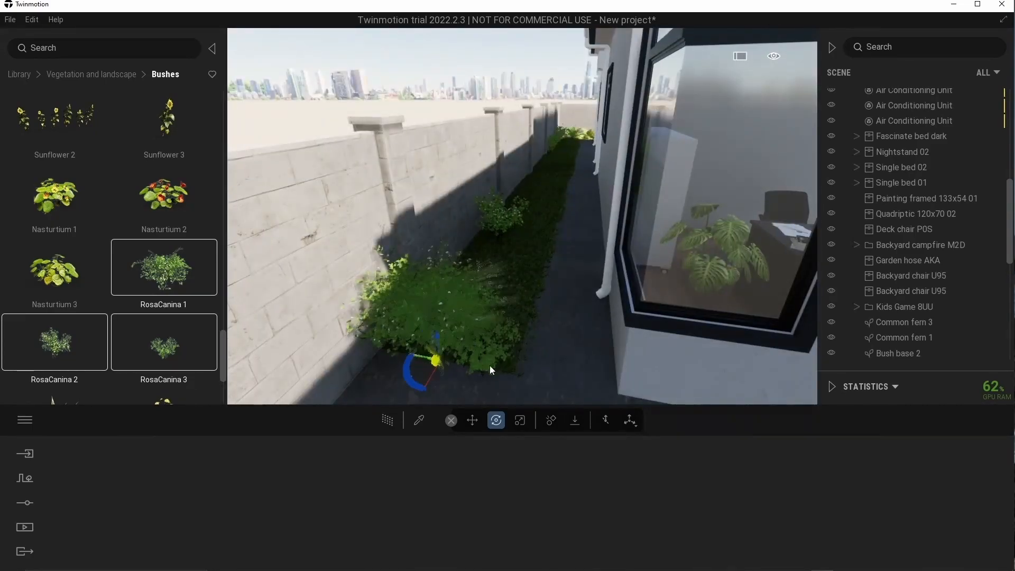
{"action": "right_click_drag", "start_coordinate": [488, 261], "coordinate": [322, 256]}
{"action": "scroll", "coordinate": [105, 265], "scroll_direction": "down", "scroll_amount": 5}
{"action": "scroll", "coordinate": [106, 265], "scroll_direction": "up", "scroll_amount": 9}
- Plant Syngonium podophyllum 5 beside the corner bushes and near the fire pit
{"action": "left_click", "coordinate": [74, 219]}
{"action": "right_click_drag", "start_coordinate": [486, 340], "coordinate": [495, 207]}
{"action": "right_click_drag", "start_coordinate": [455, 309], "coordinate": [466, 239]}
{"action": "left_click", "coordinate": [466, 238]}
{"action": "left_click", "coordinate": [309, 177]}
{"action": "right_click_drag", "start_coordinate": [309, 177], "coordinate": [595, 174]}
{"action": "left_click", "coordinate": [475, 171]}
{"action": "right_click_drag", "start_coordinate": [476, 172], "coordinate": [571, 177]}
{"action": "right_click_drag", "start_coordinate": [739, 195], "coordinate": [708, 348]}
{"action": "scroll", "coordinate": [128, 249], "scroll_direction": "up", "scroll_amount": 5}
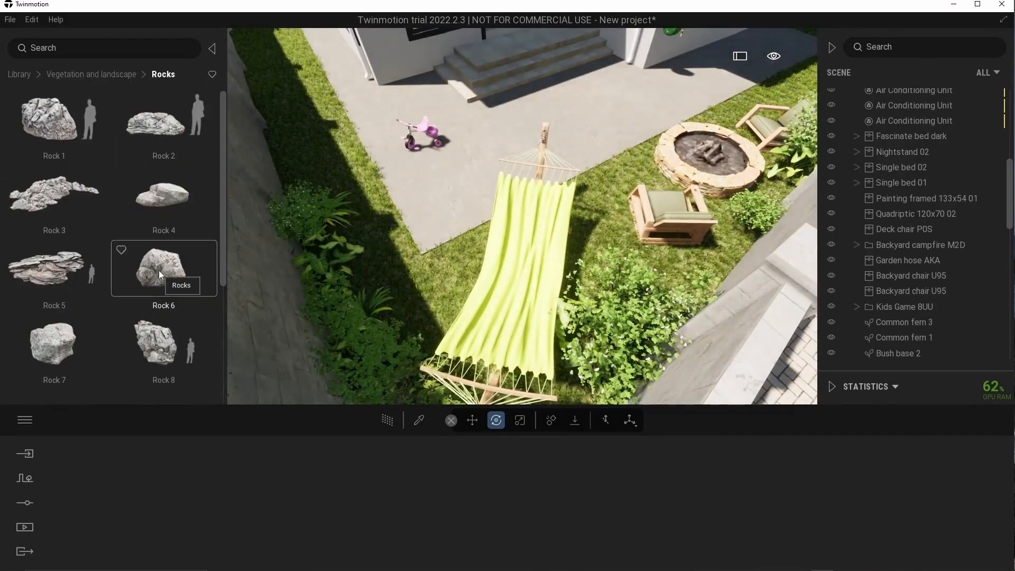
- Place Rock 9 near the hammock and copy the iris and a Syngonium to new spots
{"action": "scroll", "coordinate": [158, 270], "scroll_direction": "down", "scroll_amount": 3}
{"action": "left_click", "coordinate": [53, 208]}
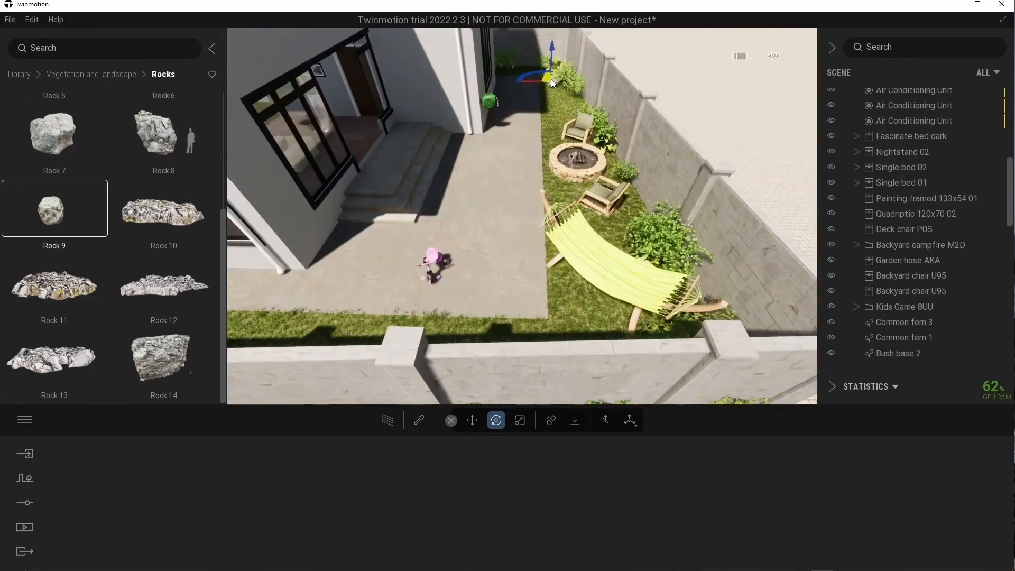
{"action": "right_click_drag", "start_coordinate": [492, 253], "coordinate": [663, 232]}
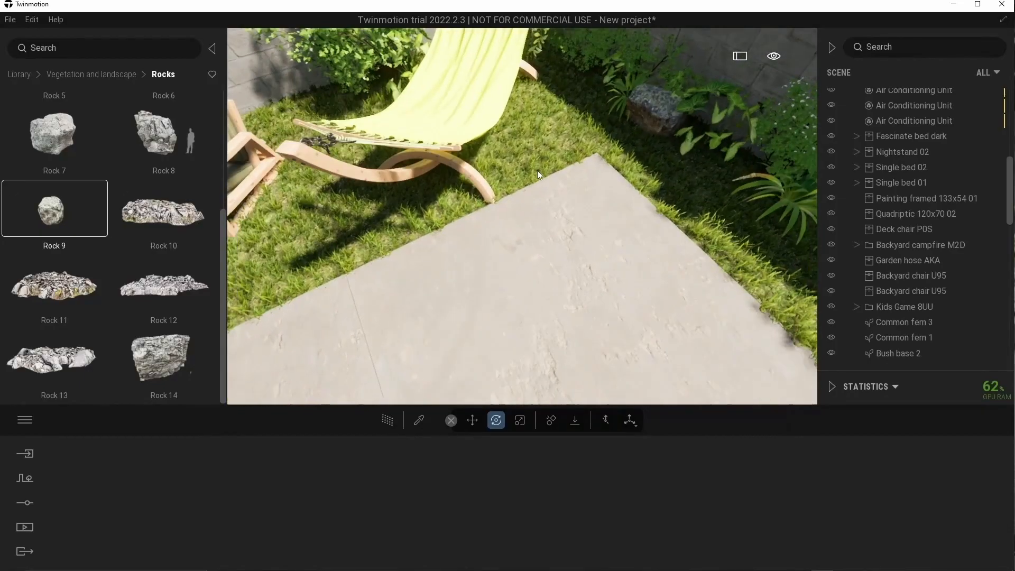
{"action": "left_click", "coordinate": [624, 106]}
{"action": "left_click_drag", "start_coordinate": [652, 143], "coordinate": [654, 223], "text": "shift"}
{"action": "key", "text": "Return"}
{"action": "left_click_drag", "start_coordinate": [700, 153], "coordinate": [592, 103], "text": "shift"}
{"action": "left_click", "coordinate": [470, 351]}
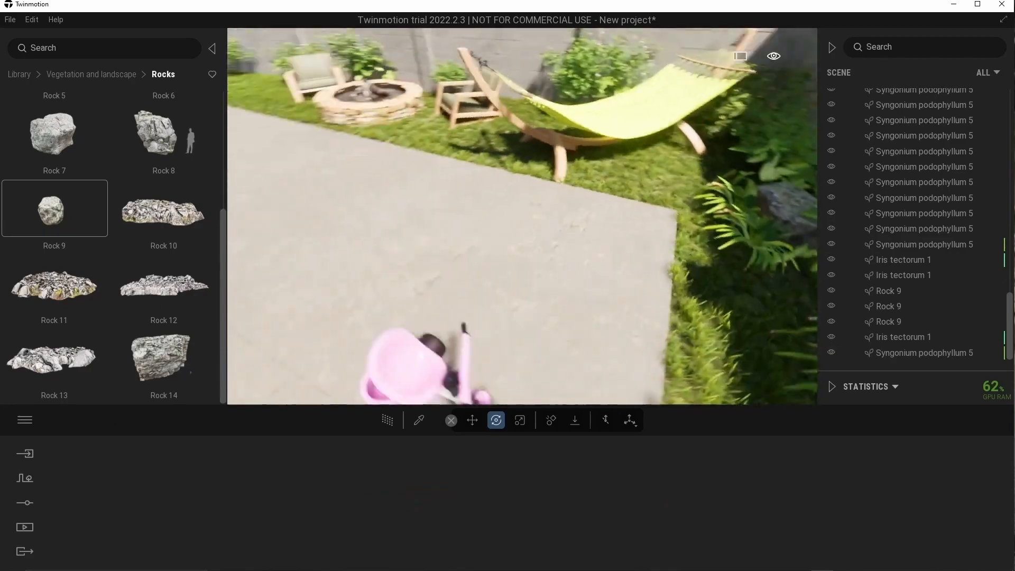
- Focus on the placed rock and inspect the Syngonium plants in the bed
{"action": "key", "text": "w"}
{"action": "right_click_drag", "start_coordinate": [591, 205], "coordinate": [496, 155]}
{"action": "left_click", "coordinate": [495, 155]}
{"action": "key", "text": "f"}
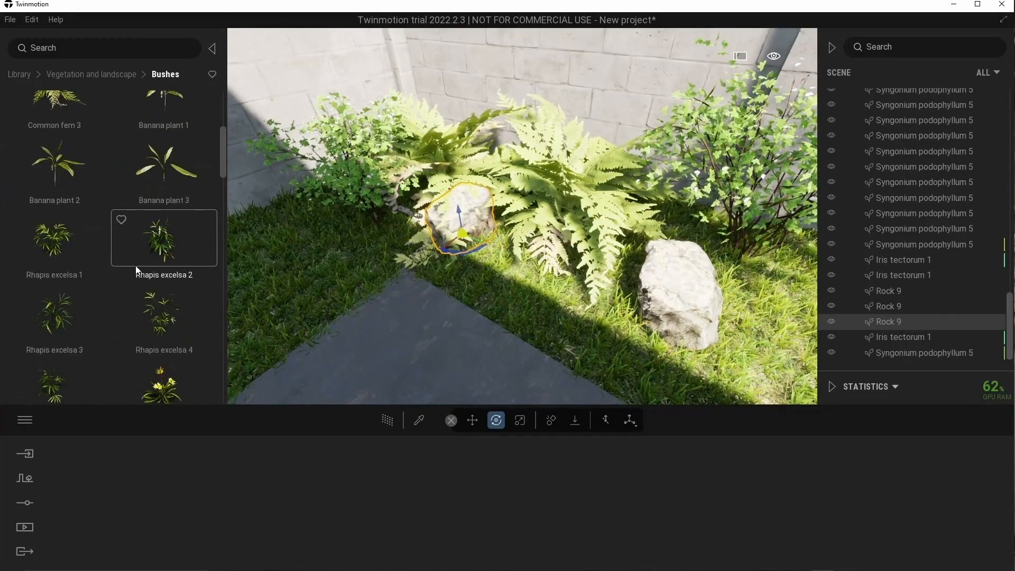
{"action": "scroll", "coordinate": [150, 279], "scroll_direction": "down", "scroll_amount": 10}
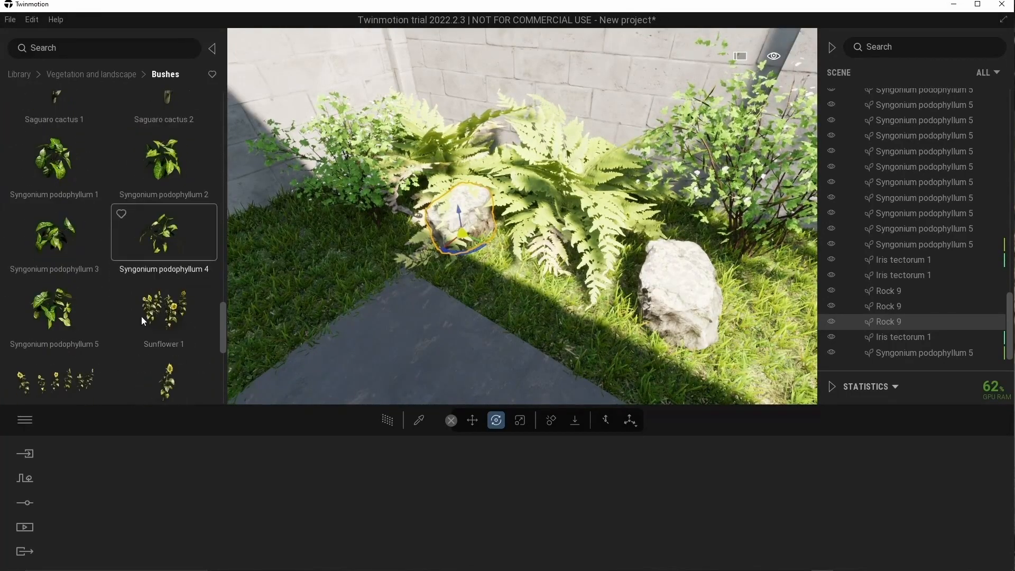
{"action": "right_click_drag", "start_coordinate": [366, 255], "coordinate": [454, 253]}
{"action": "left_click_drag", "start_coordinate": [195, 182], "coordinate": [455, 170]}
{"action": "right_click_drag", "start_coordinate": [476, 185], "coordinate": [566, 238]}
{"action": "left_click", "coordinate": [404, 177]}
{"action": "key", "text": "Escape"}
- Orbit around the house corner and past the fence toward the driveway and car
{"action": "right_click_drag", "start_coordinate": [502, 203], "coordinate": [518, 173]}
{"action": "left_click", "coordinate": [460, 103]}
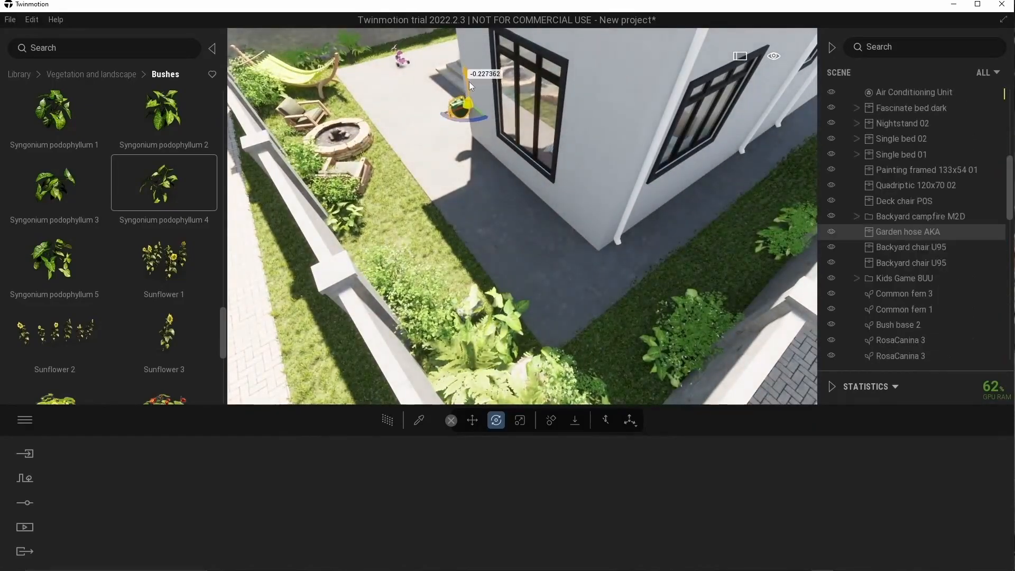
{"action": "right_click_drag", "start_coordinate": [480, 120], "coordinate": [769, 198]}
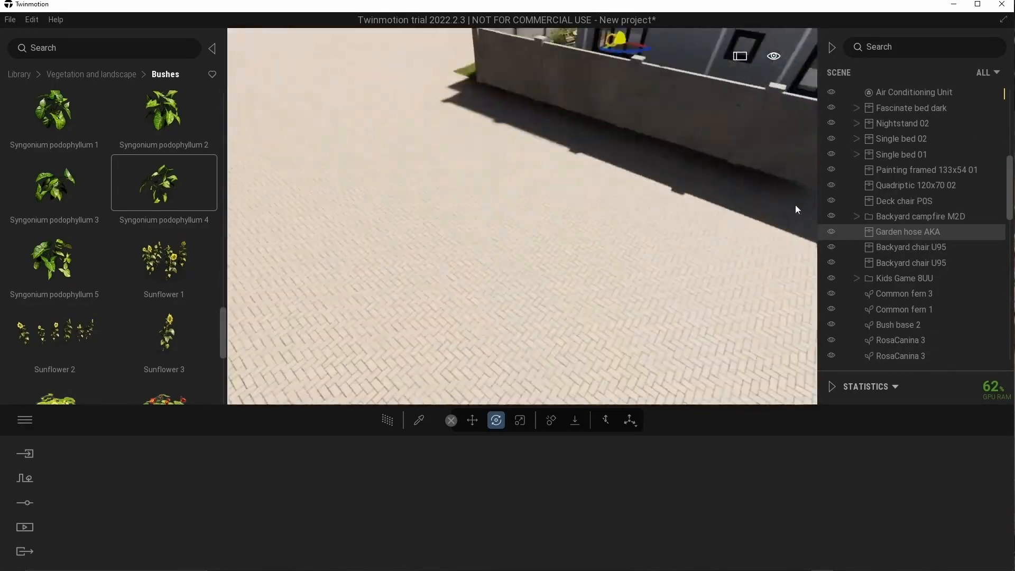
{"action": "left_click", "coordinate": [784, 52]}
{"action": "right_click_drag", "start_coordinate": [785, 52], "coordinate": [101, 95]}
{"action": "right_click_drag", "start_coordinate": [402, 211], "coordinate": [454, 191]}
- Place an Omnidirectional light in the bedroom at 200 lm, 2500K, shadows on
{"action": "left_click", "coordinate": [20, 74]}
{"action": "left_click", "coordinate": [159, 209]}
{"action": "left_click_drag", "start_coordinate": [54, 119], "coordinate": [495, 151]}
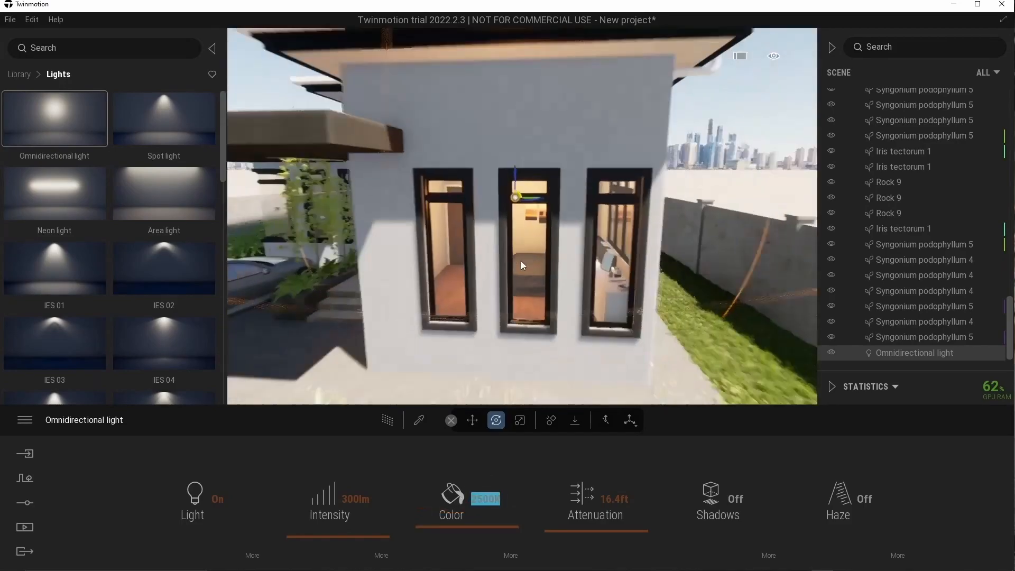
{"action": "left_click", "coordinate": [24, 527]}
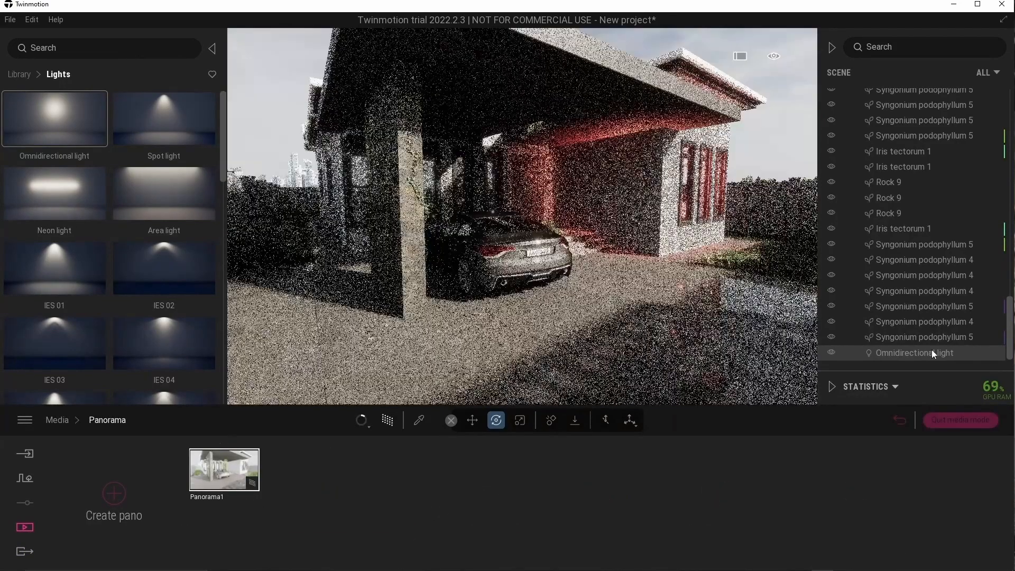
{"action": "left_click", "coordinate": [916, 353]}
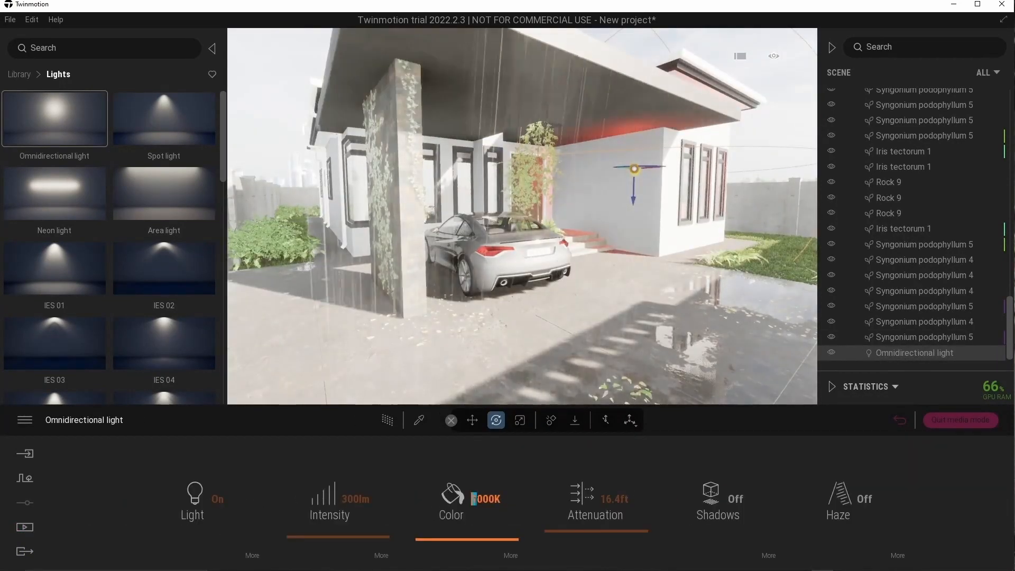
{"action": "left_click", "coordinate": [346, 499]}
{"action": "left_click", "coordinate": [711, 497]}
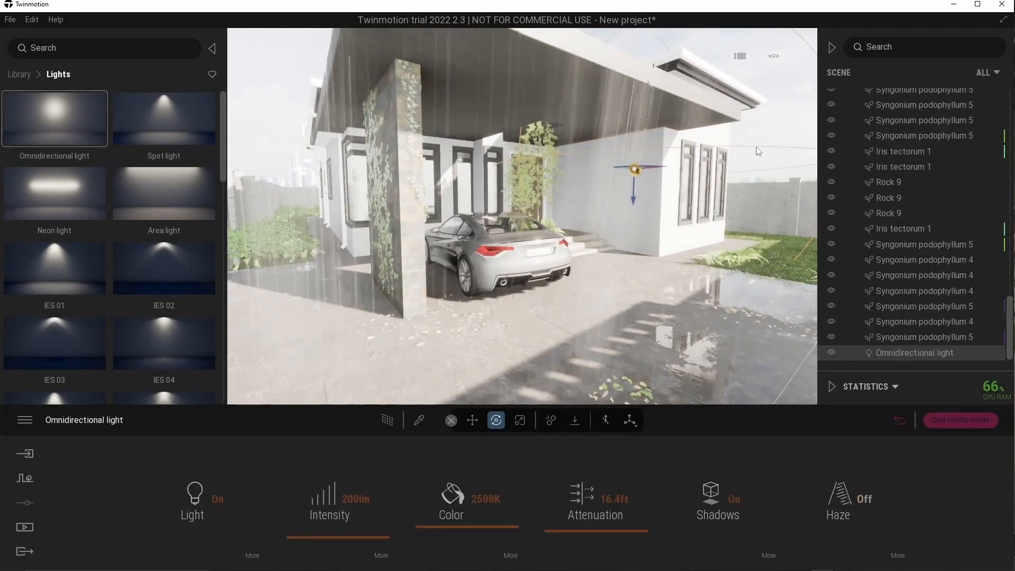
{"action": "left_click", "coordinate": [757, 159]}
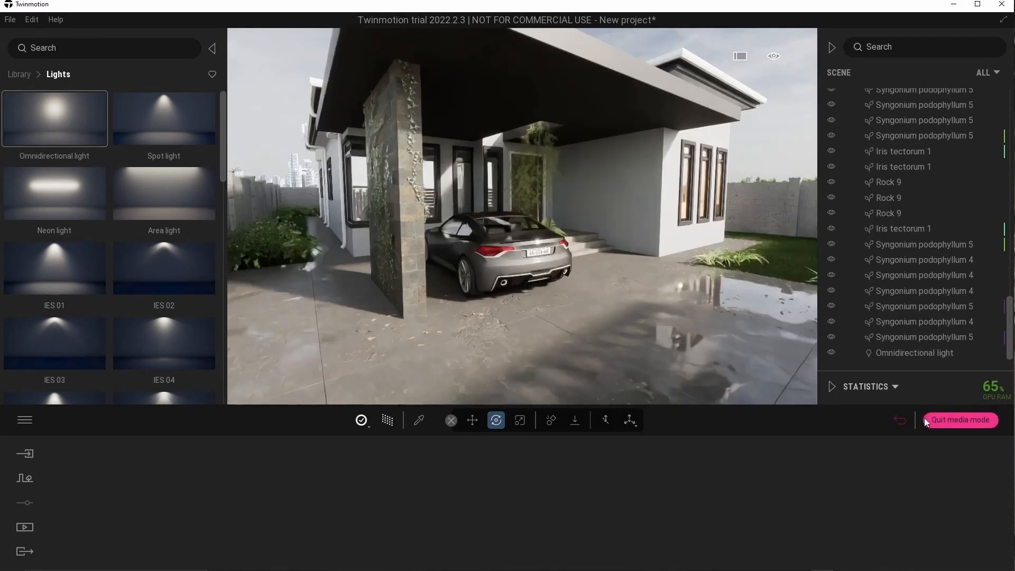
- Focus the view on the light and hide the roof to see inside
{"action": "left_click", "coordinate": [874, 353]}
{"action": "double_click", "coordinate": [874, 353]}
{"action": "scroll", "coordinate": [948, 256], "scroll_direction": "up", "scroll_amount": 10}
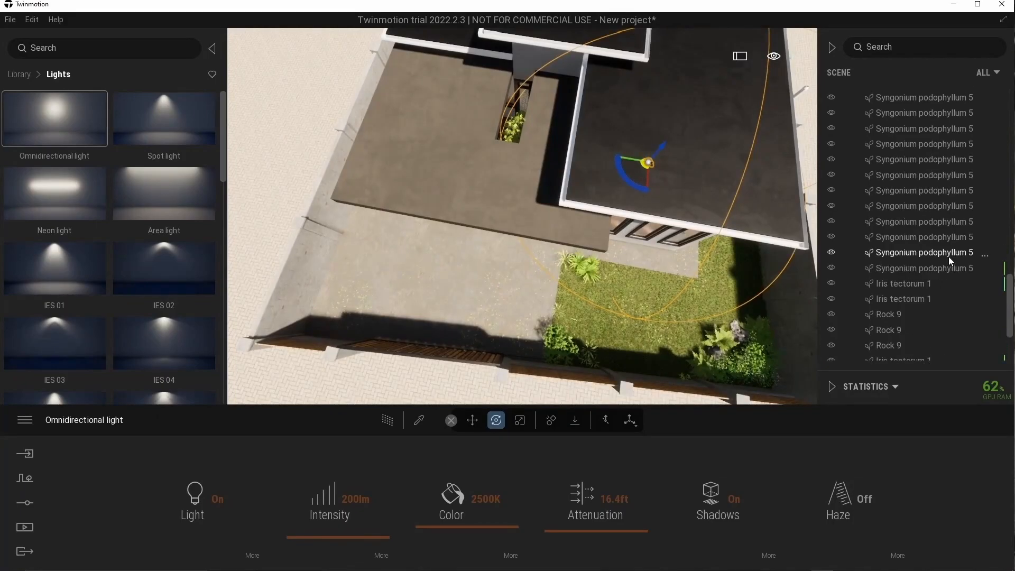
{"action": "scroll", "coordinate": [963, 181], "scroll_direction": "up", "scroll_amount": 10}
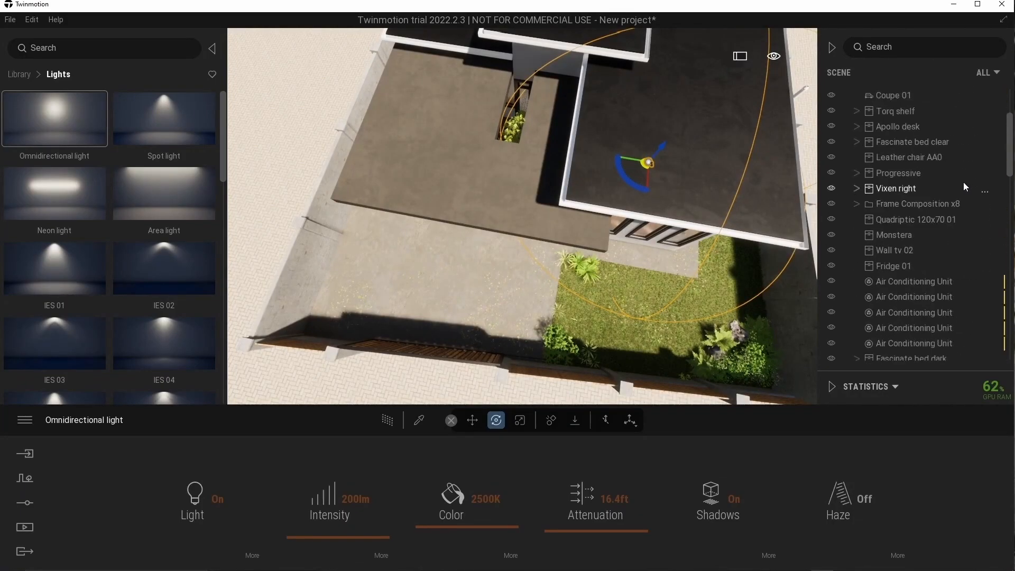
{"action": "left_click", "coordinate": [830, 126]}
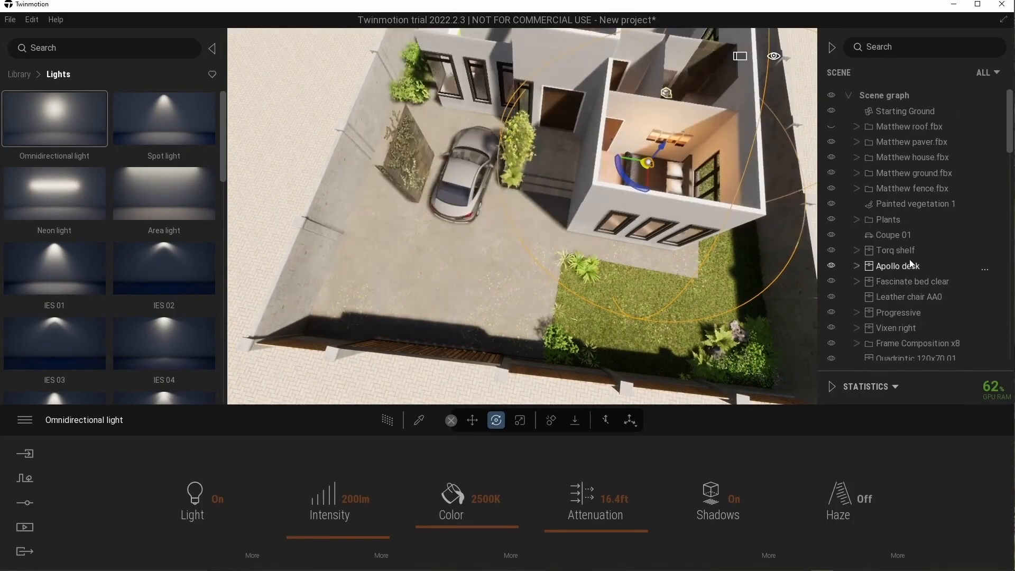
- Move the new plant rows, Common fern 3 through the last Syngonium, into the Plants folder
{"action": "left_click", "coordinate": [907, 251]}
{"action": "scroll", "coordinate": [922, 266], "scroll_direction": "down", "scroll_amount": 15}
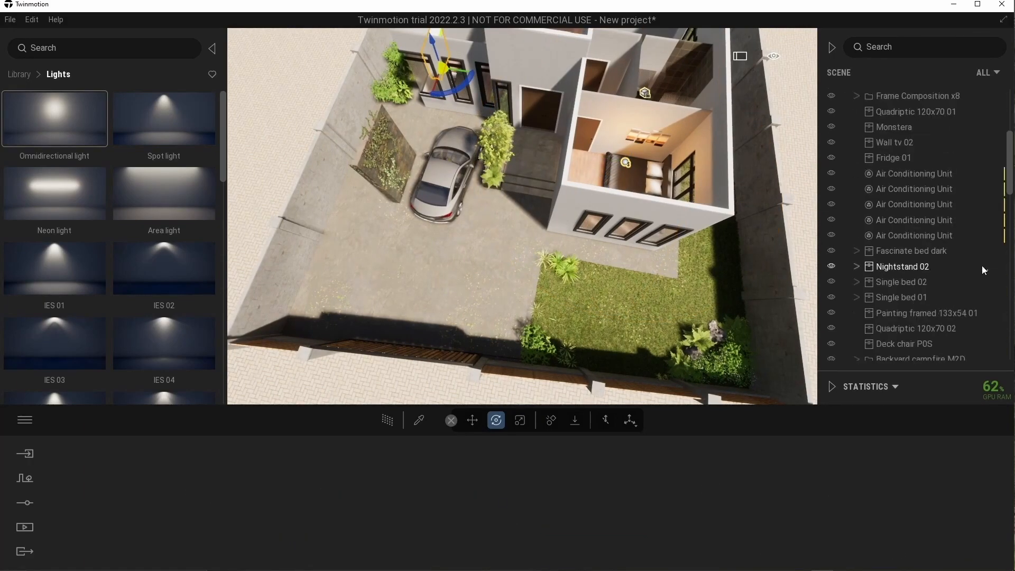
{"action": "left_click", "coordinate": [912, 304]}
{"action": "scroll", "coordinate": [936, 331], "scroll_direction": "down", "scroll_amount": 2}
{"action": "scroll", "coordinate": [939, 335], "scroll_direction": "down", "scroll_amount": 10}
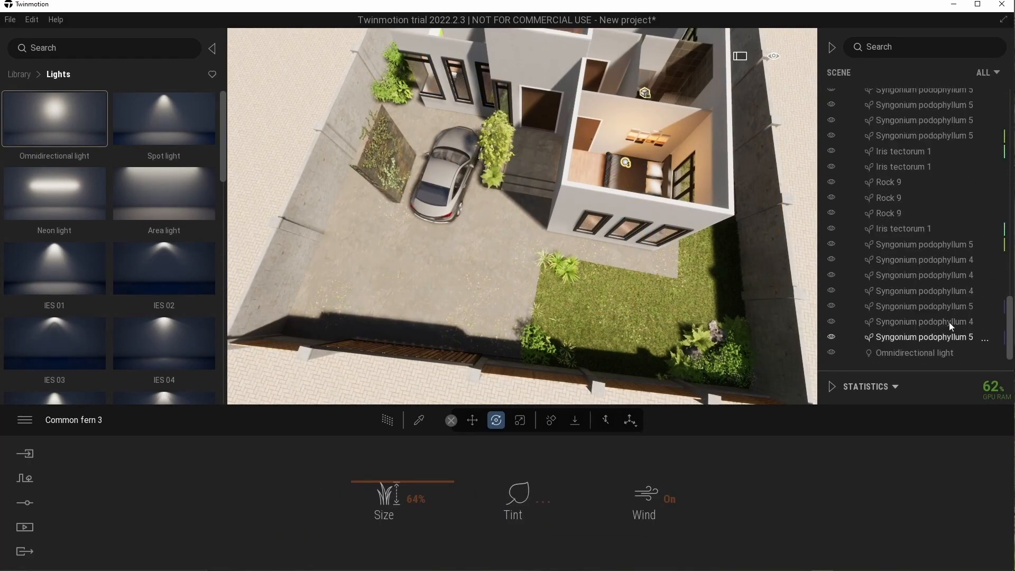
{"action": "left_click", "coordinate": [934, 339], "text": "shift"}
{"action": "scroll", "coordinate": [960, 292], "scroll_direction": "up", "scroll_amount": 13}
{"action": "left_click_drag", "start_coordinate": [936, 347], "coordinate": [921, 222]}
{"action": "scroll", "coordinate": [917, 237], "scroll_direction": "up", "scroll_amount": 6}
{"action": "scroll", "coordinate": [889, 221], "scroll_direction": "up", "scroll_amount": 3}
{"action": "left_click", "coordinate": [856, 220]}
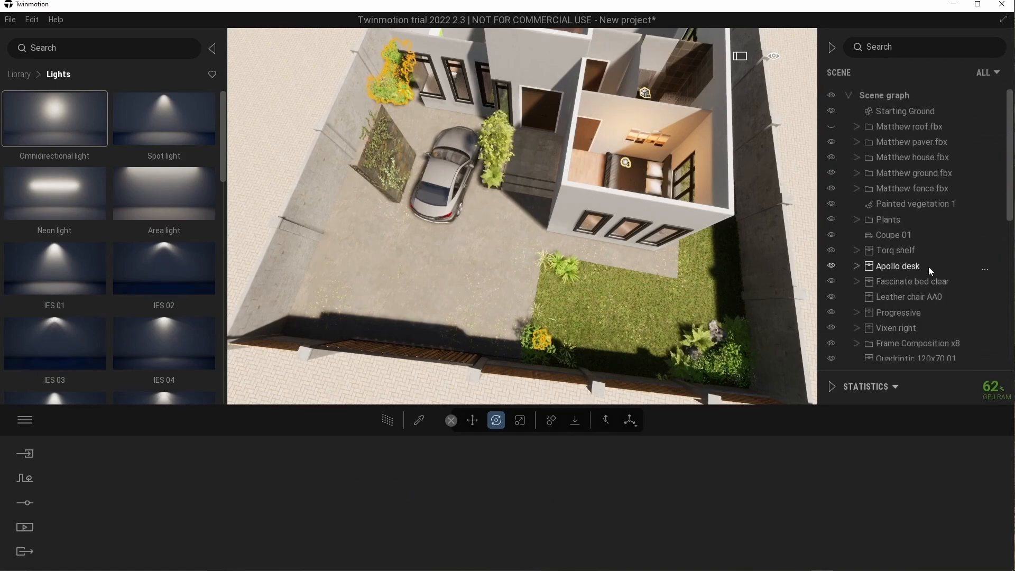
{"action": "scroll", "coordinate": [924, 272], "scroll_direction": "down", "scroll_amount": 9}
{"action": "left_click", "coordinate": [901, 353]}
- In Top view, copy the light into the other rooms, giving six interior lights
{"action": "key", "text": "s"}
{"action": "key", "text": "d"}
{"action": "mouse_move", "coordinate": [773, 214]}
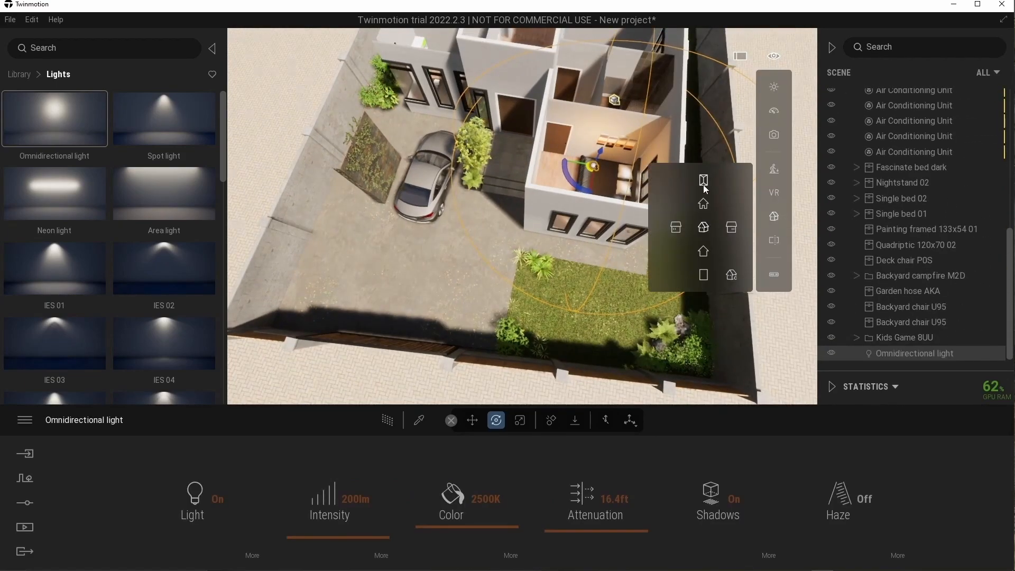
{"action": "left_click", "coordinate": [703, 182]}
{"action": "left_click_drag", "start_coordinate": [438, 214], "coordinate": [616, 91], "text": "shift"}
{"action": "left_click", "coordinate": [479, 350]}
{"action": "left_click", "coordinate": [482, 349]}
{"action": "left_click", "coordinate": [480, 351]}
{"action": "left_click", "coordinate": [481, 350]}
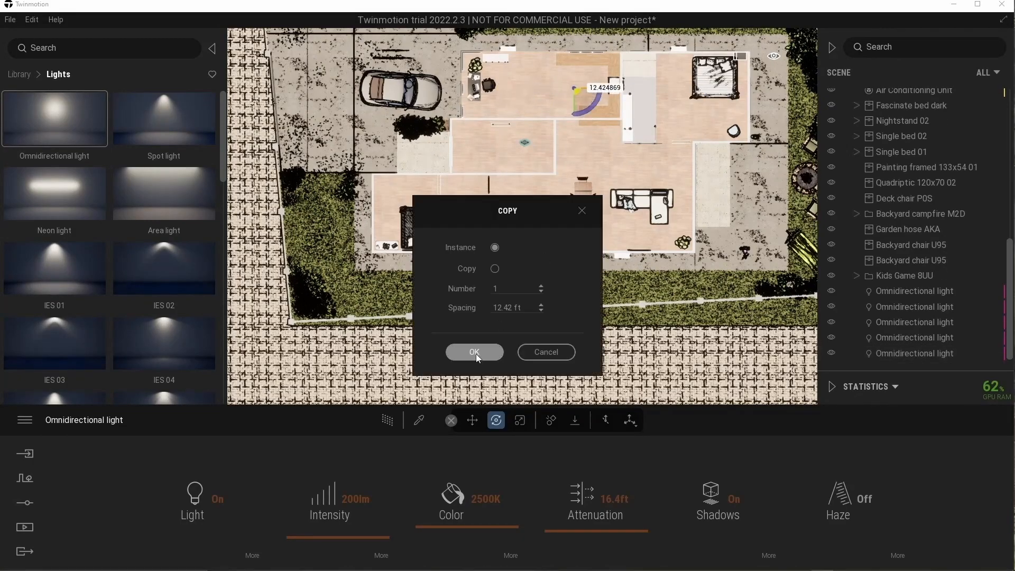
{"action": "left_click", "coordinate": [476, 352]}
{"action": "key", "text": "Escape"}
- Return to perspective view and make the roof visible again
{"action": "mouse_move", "coordinate": [773, 56]}
{"action": "mouse_move", "coordinate": [775, 216]}
{"action": "left_click", "coordinate": [707, 228]}
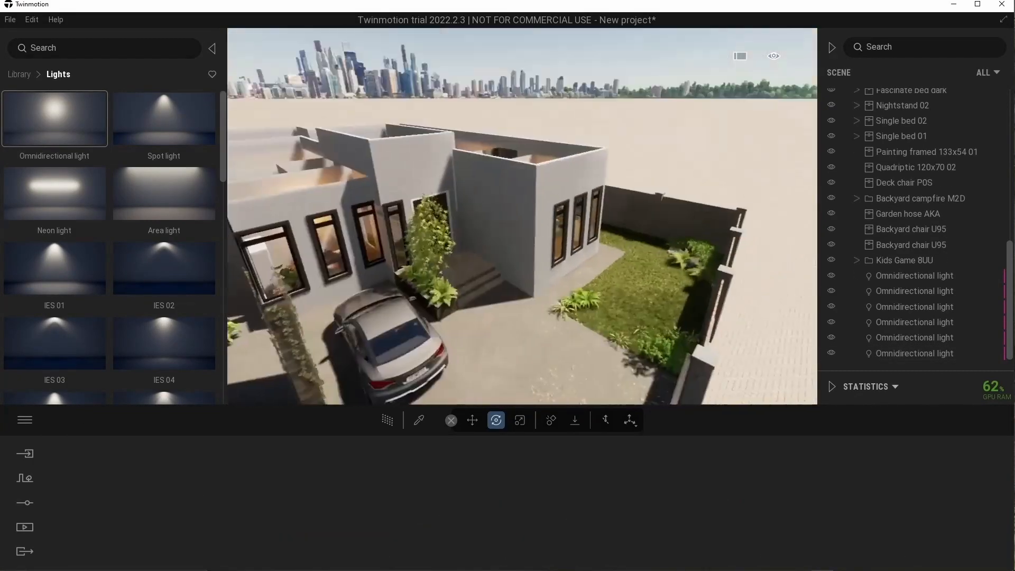
{"action": "scroll", "coordinate": [916, 249], "scroll_direction": "up", "scroll_amount": 10}
{"action": "left_click", "coordinate": [830, 126]}
{"action": "right_click_drag", "start_coordinate": [528, 264], "coordinate": [523, 196]}
- Preview the scene from Panorama1 and check an omnidirectional light's settings
{"action": "left_click", "coordinate": [25, 527]}
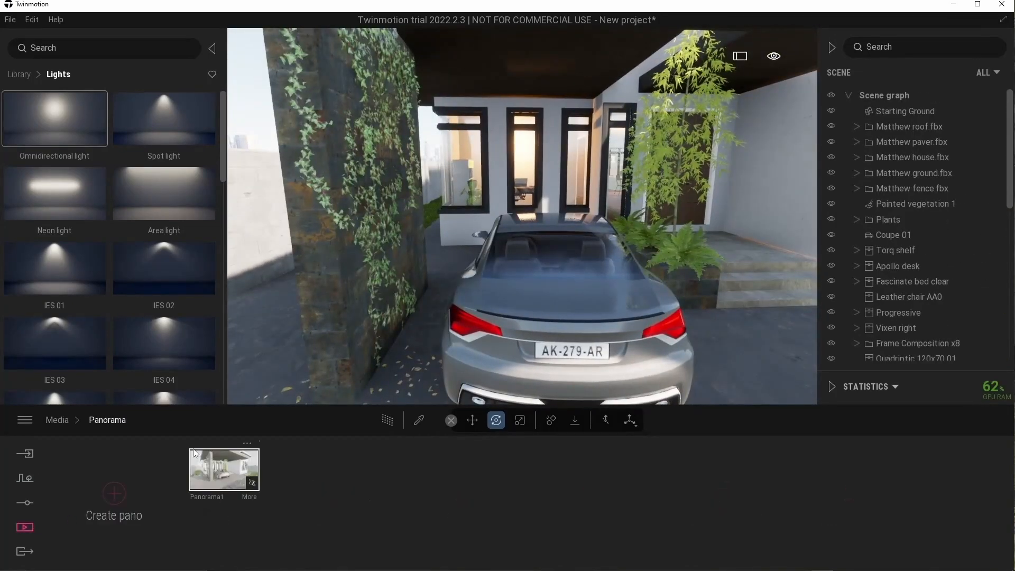
{"action": "left_click", "coordinate": [207, 459]}
{"action": "scroll", "coordinate": [972, 334], "scroll_direction": "down", "scroll_amount": 5}
{"action": "scroll", "coordinate": [945, 317], "scroll_direction": "down", "scroll_amount": 10}
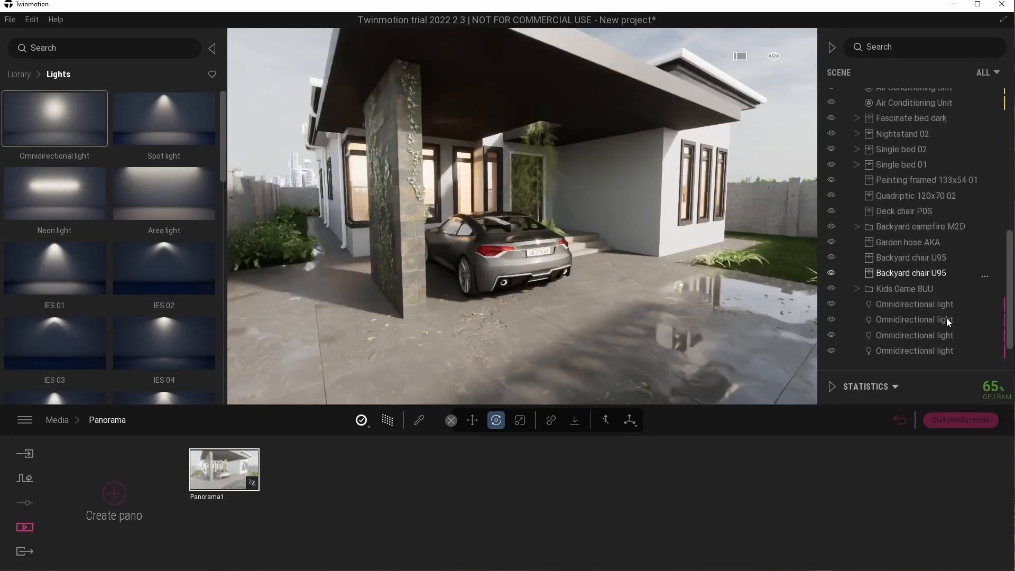
{"action": "left_click", "coordinate": [930, 276]}
{"action": "left_click", "coordinate": [756, 134]}
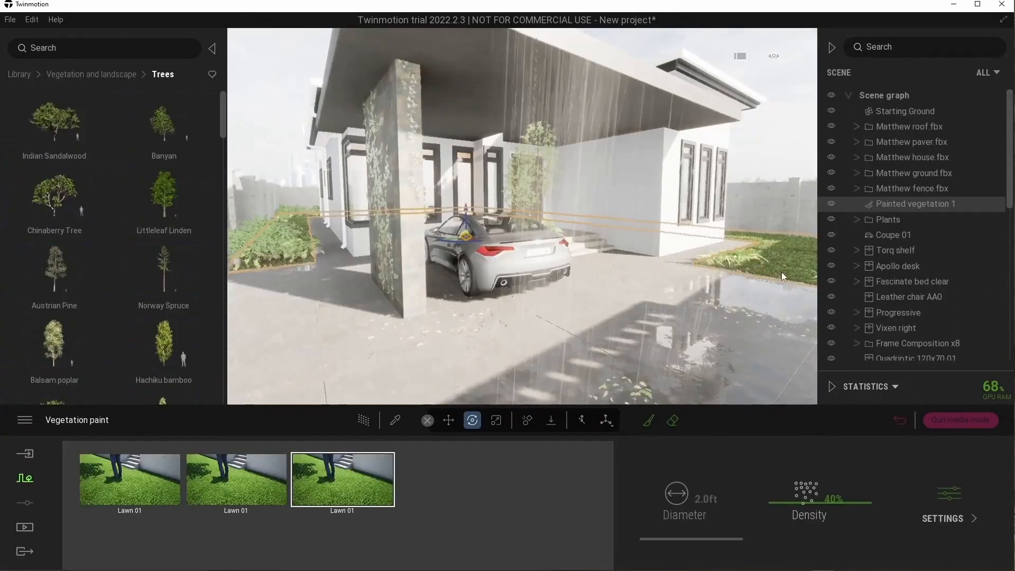
{"action": "left_click", "coordinate": [19, 74]}
- Browse to Grass and flowers in the vegetation library and drag in a grass asset
{"action": "left_click", "coordinate": [161, 136]}
{"action": "left_click", "coordinate": [167, 280]}
{"action": "left_click", "coordinate": [115, 75]}
{"action": "left_click", "coordinate": [162, 226]}
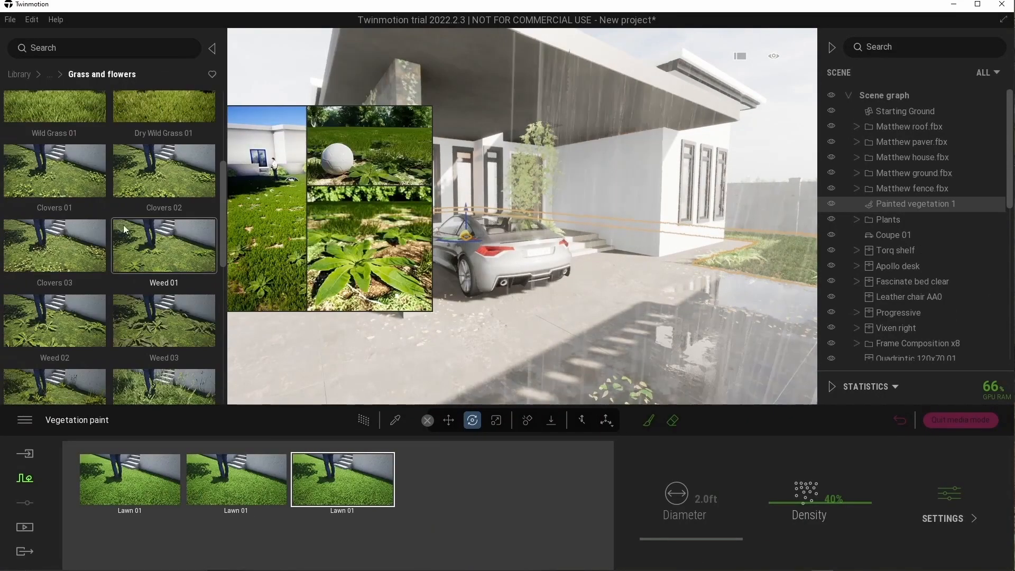
{"action": "scroll", "coordinate": [159, 291], "scroll_direction": "down", "scroll_amount": 5}
{"action": "mouse_move", "coordinate": [158, 369]}
{"action": "left_mouse_down"}
{"action": "mouse_move", "coordinate": [438, 496]}
{"action": "mouse_move", "coordinate": [446, 487]}
{"action": "left_mouse_up"}
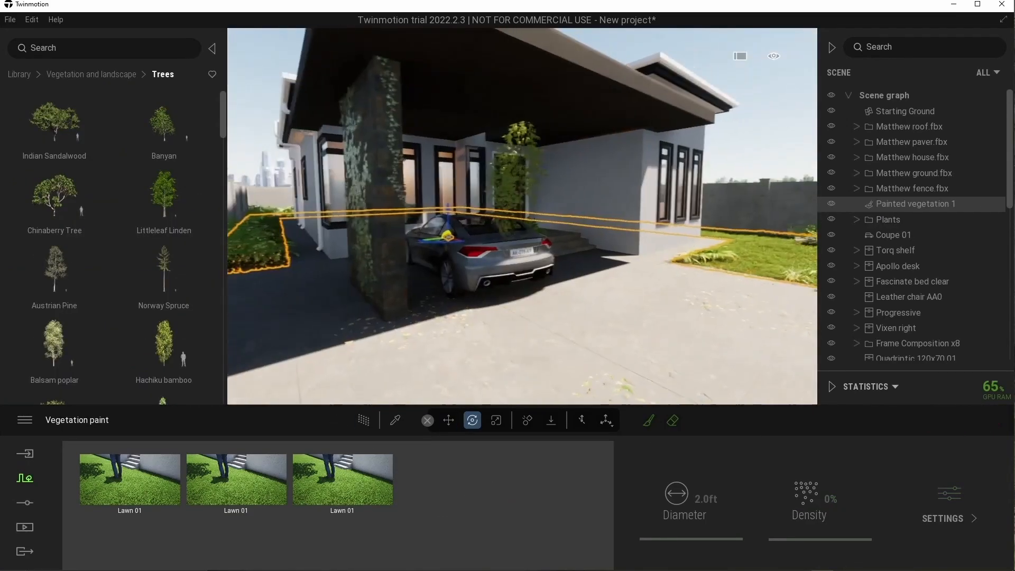
{"action": "scroll", "coordinate": [650, 200], "scroll_direction": "up", "scroll_amount": 5}
- Select the lawn object ground1 and isolate it
{"action": "middle_click_drag", "start_coordinate": [650, 199], "coordinate": [517, 300]}
{"action": "left_click", "coordinate": [516, 301]}
{"action": "right_click", "coordinate": [922, 191]}
{"action": "left_click", "coordinate": [954, 376]}
- Fill the ground1 surface with TallGrass 03 using the vegetation scatter tool
{"action": "scroll", "coordinate": [575, 129], "scroll_direction": "down", "scroll_amount": 5}
{"action": "left_click", "coordinate": [26, 479]}
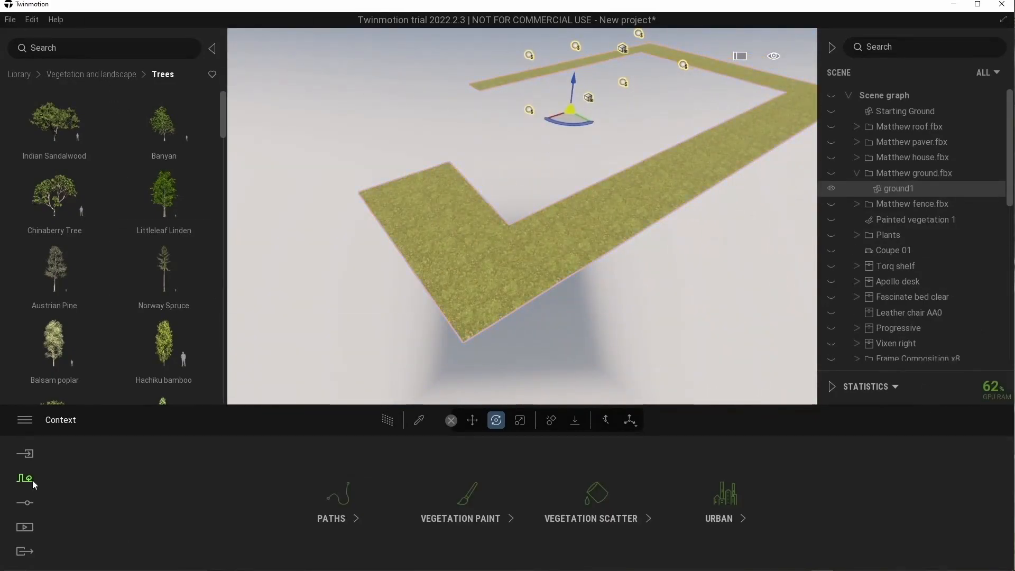
{"action": "left_click", "coordinate": [615, 511]}
{"action": "left_click", "coordinate": [90, 75]}
{"action": "left_click", "coordinate": [55, 197]}
{"action": "scroll", "coordinate": [164, 352], "scroll_direction": "down", "scroll_amount": 5}
{"action": "left_click_drag", "start_coordinate": [164, 339], "coordinate": [175, 511]}
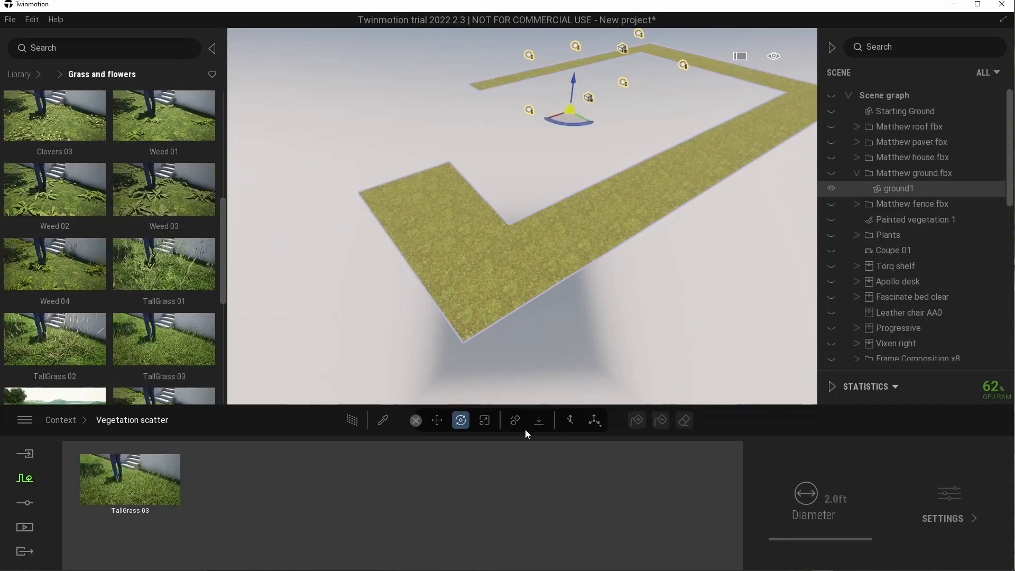
{"action": "left_click", "coordinate": [636, 420]}
{"action": "left_click", "coordinate": [512, 256]}
- Shrink the scattered TallGrass 03 to 17% size
{"action": "scroll", "coordinate": [512, 257], "scroll_direction": "up", "scroll_amount": 5}
{"action": "middle_click_drag", "start_coordinate": [512, 257], "coordinate": [571, 204], "text": "shift"}
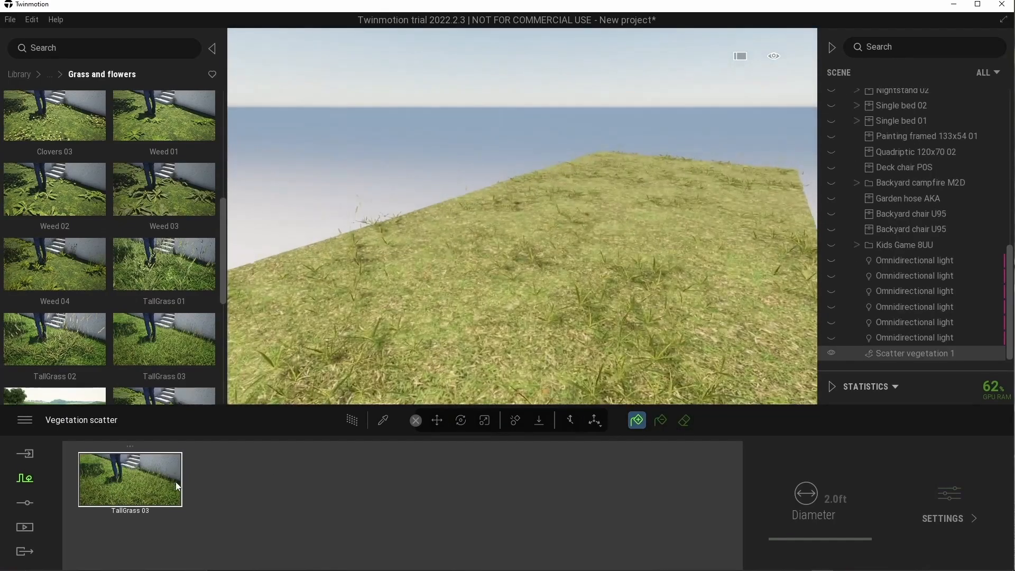
{"action": "left_click", "coordinate": [943, 492]}
{"action": "left_click_drag", "start_coordinate": [274, 538], "coordinate": [239, 538]}
- Turn off isolation to restore the full scene and look along the house side
{"action": "middle_click_drag", "start_coordinate": [475, 254], "coordinate": [676, 275], "text": "shift"}
{"action": "right_click", "coordinate": [915, 307]}
{"action": "left_click", "coordinate": [946, 438]}
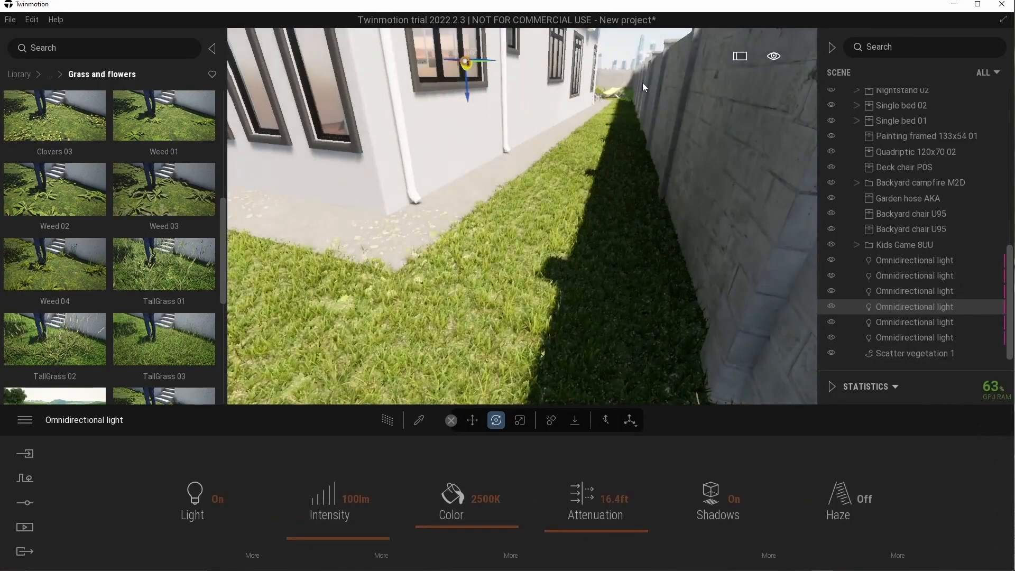
{"action": "left_click", "coordinate": [642, 81]}
{"action": "middle_click_drag", "start_coordinate": [643, 82], "coordinate": [673, 72], "text": "shift"}
{"action": "mouse_move", "coordinate": [286, 359]}
{"action": "right_mouse_down"}
{"action": "mouse_move", "coordinate": [212, 351]}
{"action": "mouse_move", "coordinate": [286, 360]}
{"action": "right_mouse_up"}
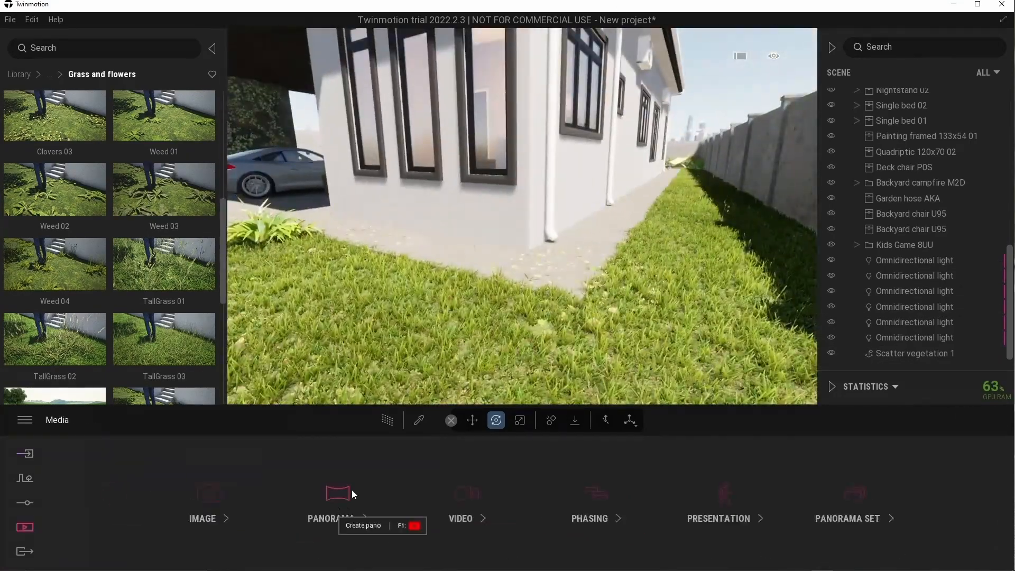
- Create a panorama from the current view, name it 'Front yard 1', and duplicate it
{"action": "left_click", "coordinate": [352, 492]}
{"action": "left_click", "coordinate": [214, 404]}
{"action": "type", "text": "Front yard 1"}
{"action": "key", "text": "Return"}
{"action": "right_click_drag", "start_coordinate": [580, 280], "coordinate": [581, 259]}
{"action": "mouse_move", "coordinate": [773, 56]}
{"action": "mouse_move", "coordinate": [774, 168]}
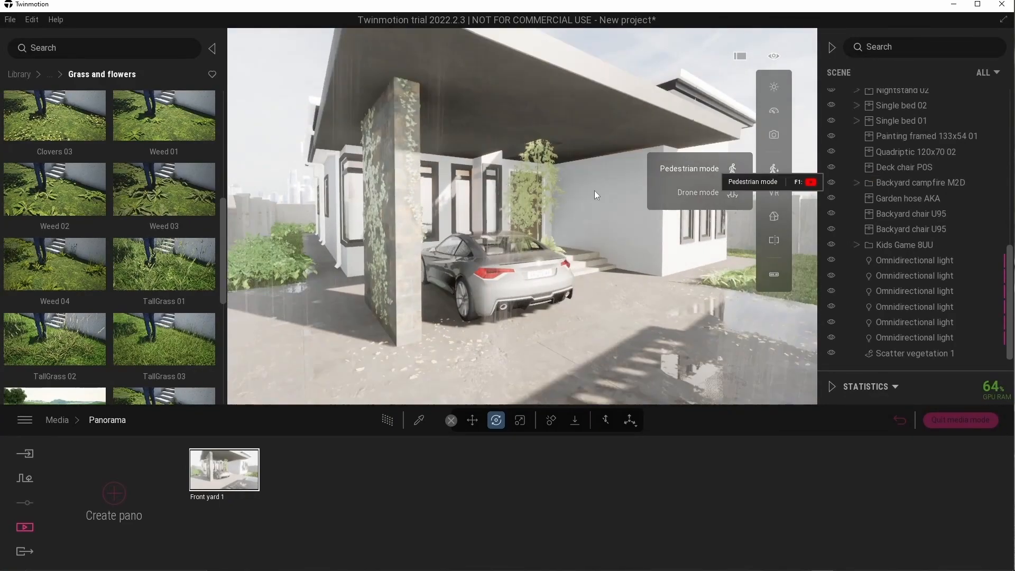
{"action": "left_click", "coordinate": [216, 443]}
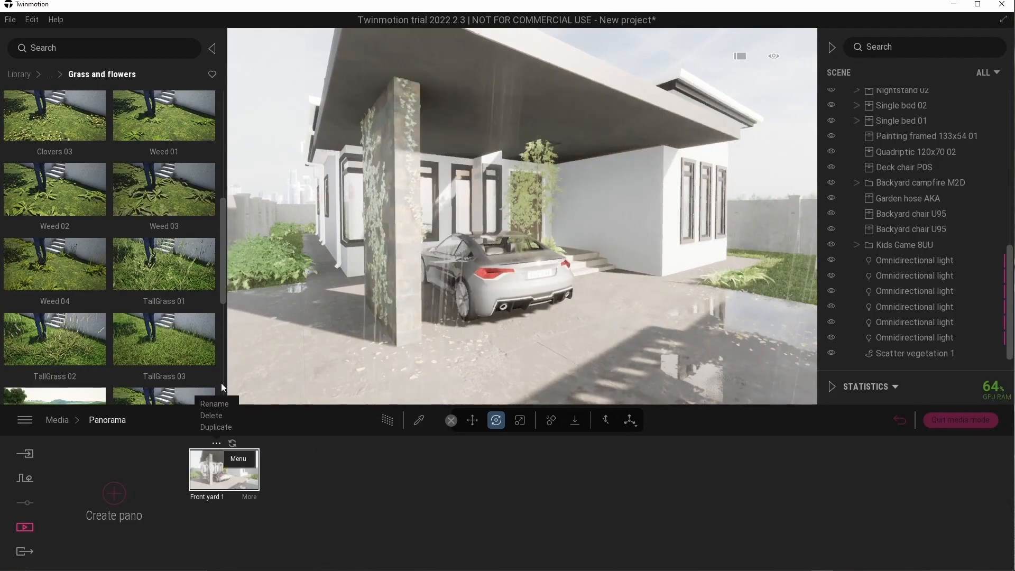
{"action": "left_click", "coordinate": [217, 427]}
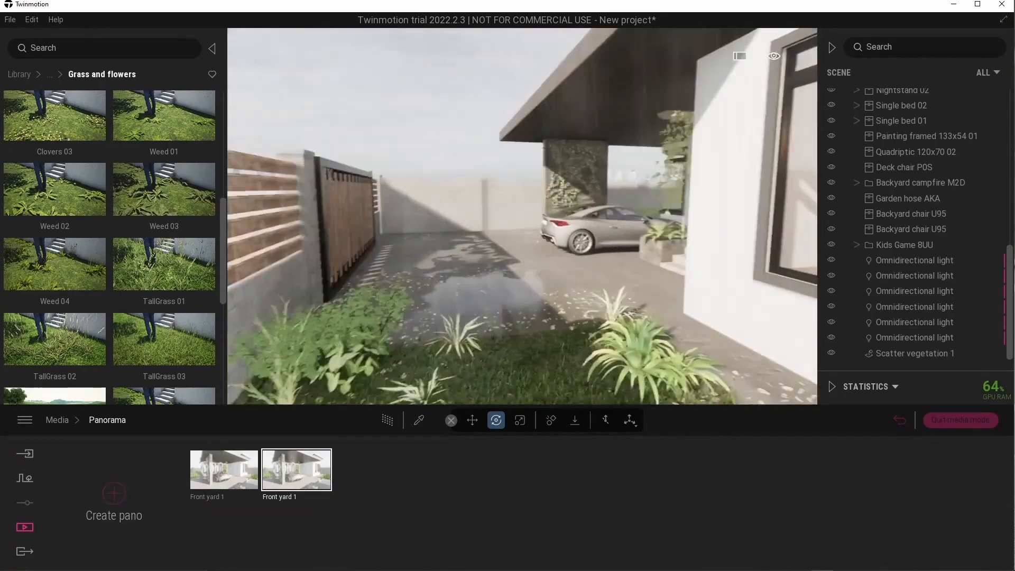
- Update the duplicate to a view of the house's windowed side and rename it 'Front yard 2'
{"action": "right_click_drag", "start_coordinate": [522, 217], "coordinate": [549, 201]}
{"action": "key", "text": "d"}
{"action": "left_click", "coordinate": [304, 443]}
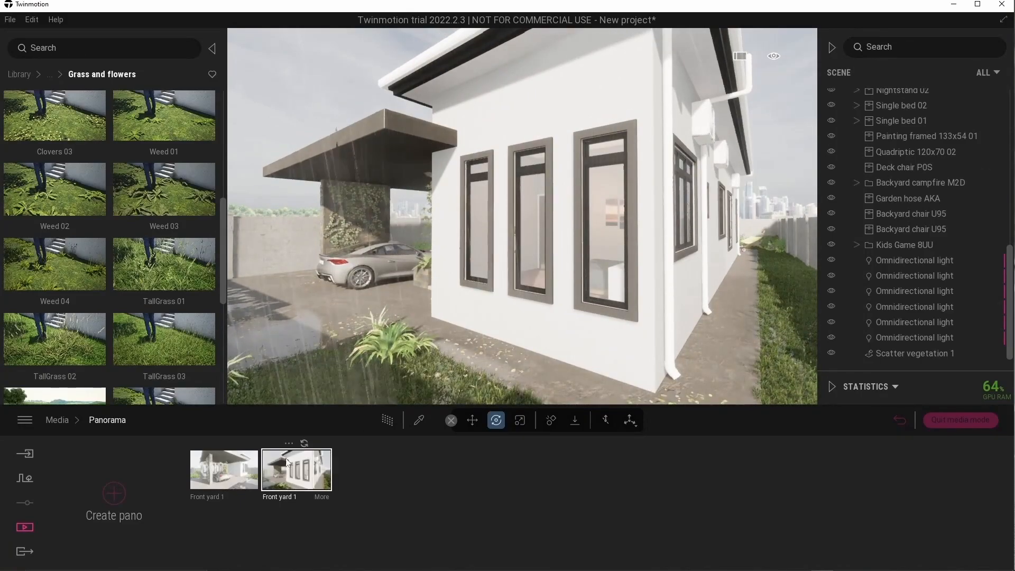
{"action": "left_click", "coordinate": [288, 442]}
{"action": "left_click", "coordinate": [291, 405]}
{"action": "left_click", "coordinate": [297, 497]}
{"action": "key", "text": "BackSpace"}
{"action": "type", "text": "2"}
{"action": "left_click", "coordinate": [390, 421]}
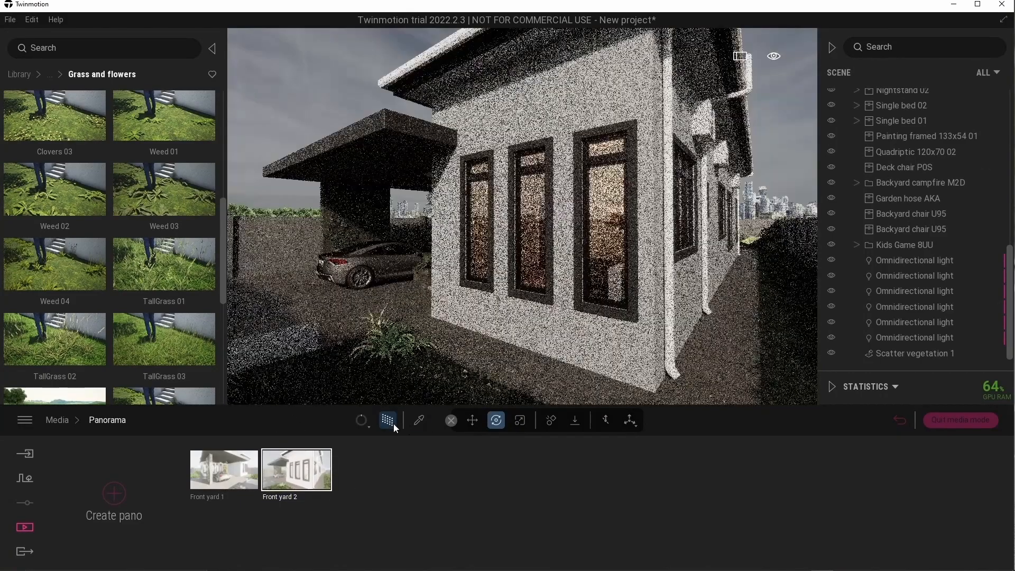
{"action": "left_click", "coordinate": [394, 424]}
- Set Front yard 2's colour LUT to None in its visual effects settings
{"action": "left_click", "coordinate": [324, 480]}
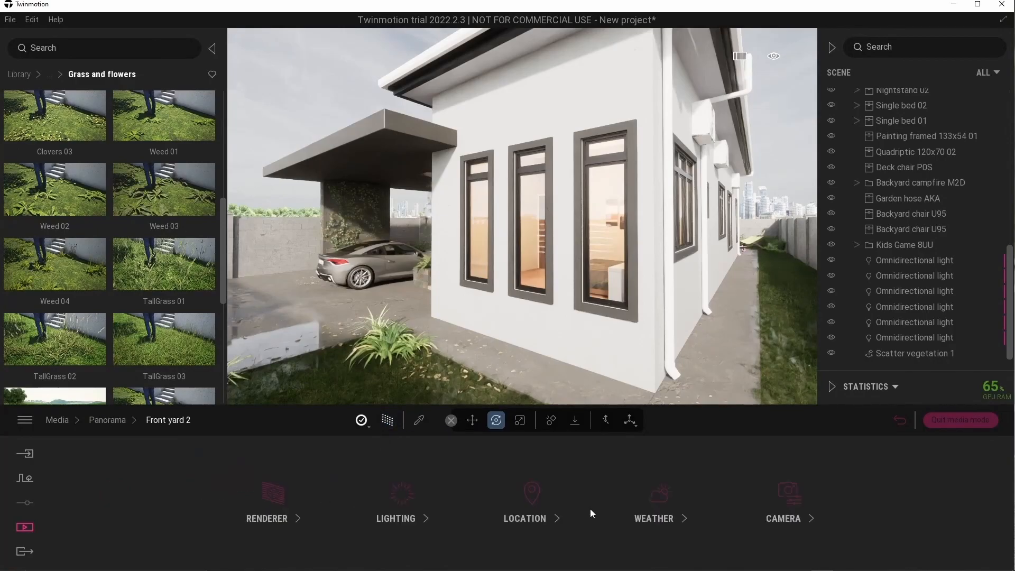
{"action": "left_click", "coordinate": [597, 513]}
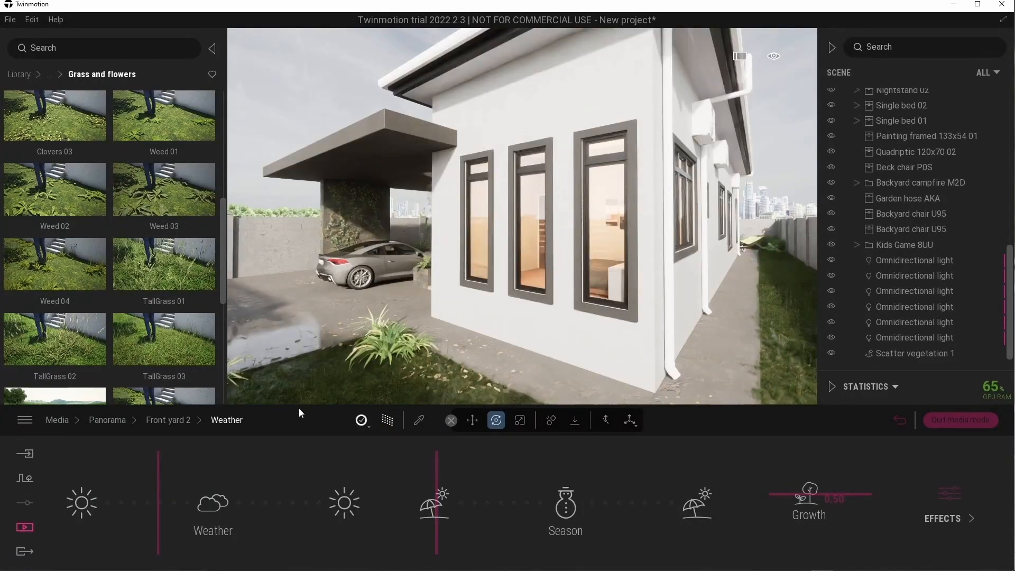
{"action": "left_click", "coordinate": [168, 420]}
{"action": "left_click", "coordinate": [761, 510]}
{"action": "left_click", "coordinate": [660, 514]}
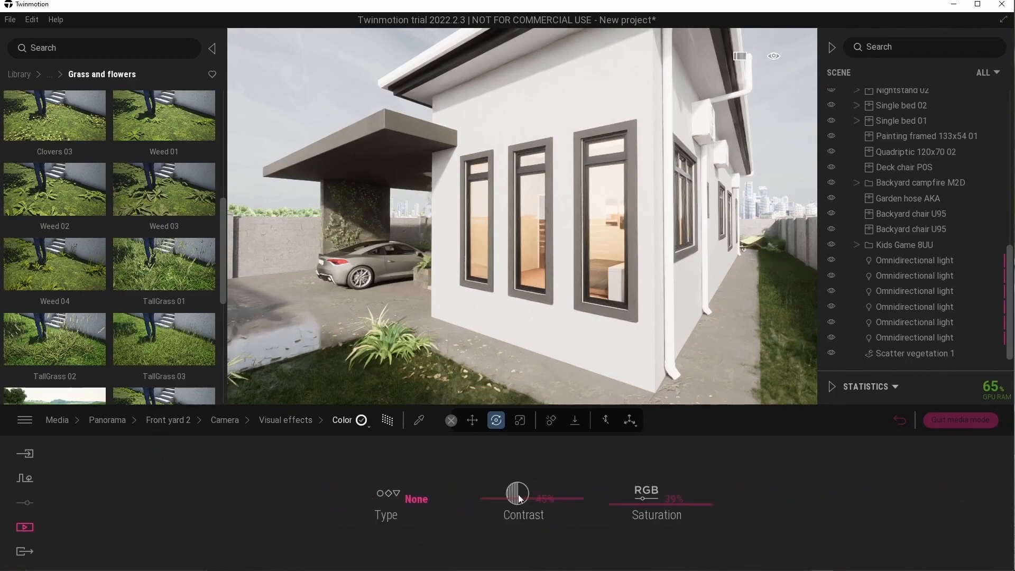
{"action": "left_click", "coordinate": [417, 495]}
{"action": "left_click", "coordinate": [263, 379]}
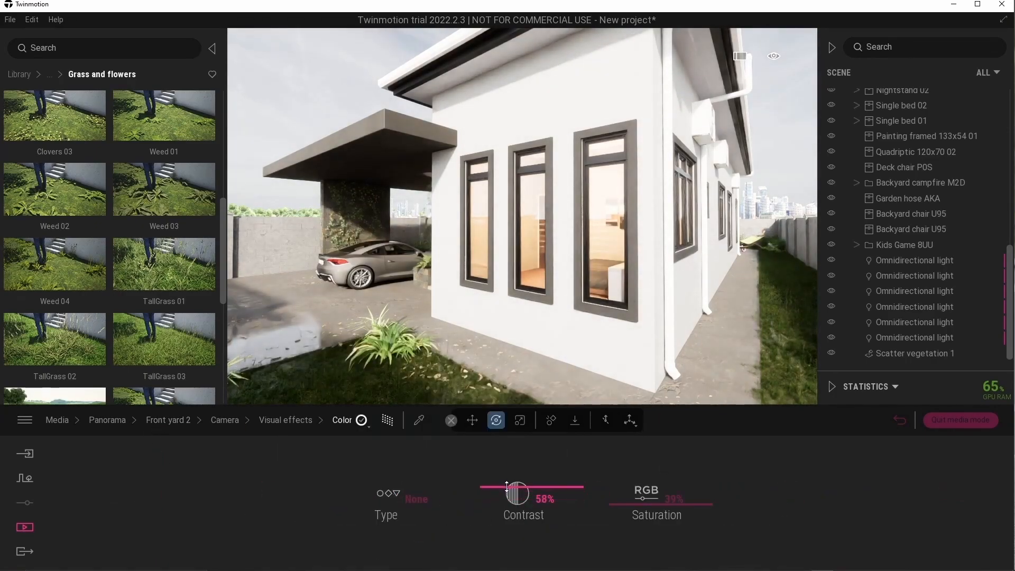
{"action": "left_click", "coordinate": [284, 420]}
{"action": "left_click", "coordinate": [225, 419]}
{"action": "left_click", "coordinate": [168, 419]}
- Set Front yard 2's exposure to 0.50 and rotate its MoAf Cloudy 07 sky to 97°
{"action": "left_click", "coordinate": [411, 504]}
{"action": "left_click", "coordinate": [367, 499]}
{"action": "type", "text": "0.5"}
{"action": "key", "text": "Return"}
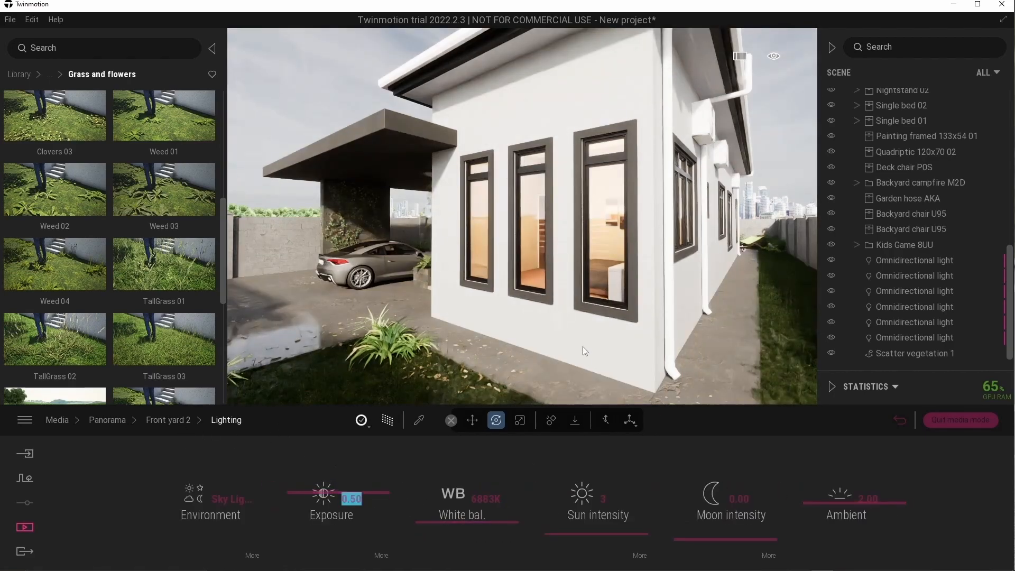
{"action": "left_click", "coordinate": [211, 505]}
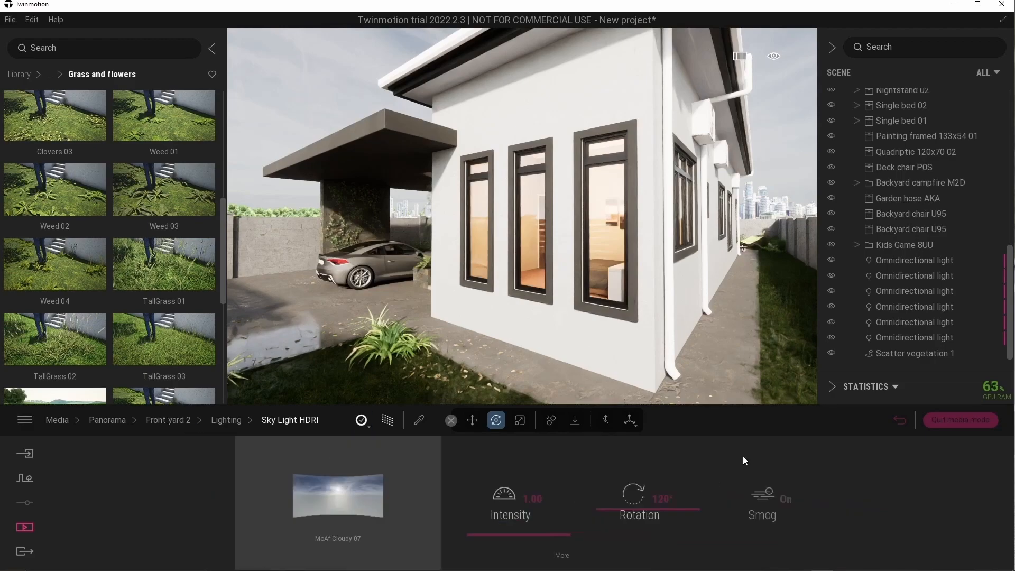
{"action": "left_click", "coordinate": [337, 455]}
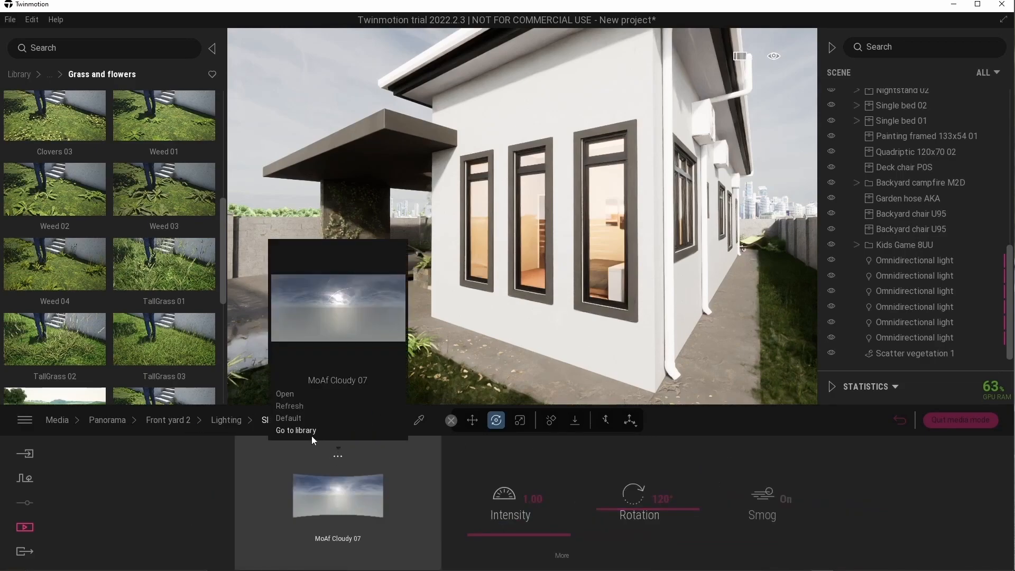
{"action": "left_click", "coordinate": [313, 432]}
{"action": "scroll", "coordinate": [52, 305], "scroll_direction": "down", "scroll_amount": 3}
{"action": "left_click_drag", "start_coordinate": [52, 296], "coordinate": [312, 477]}
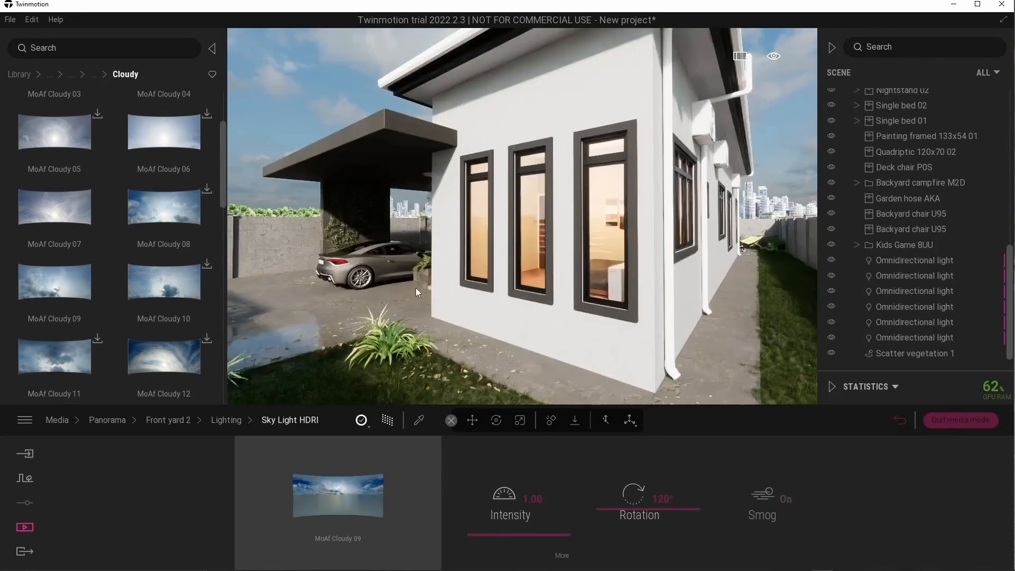
{"action": "key", "text": "ctrl+z"}
{"action": "left_click_drag", "start_coordinate": [627, 508], "coordinate": [331, 414]}
{"action": "left_click", "coordinate": [112, 420]}
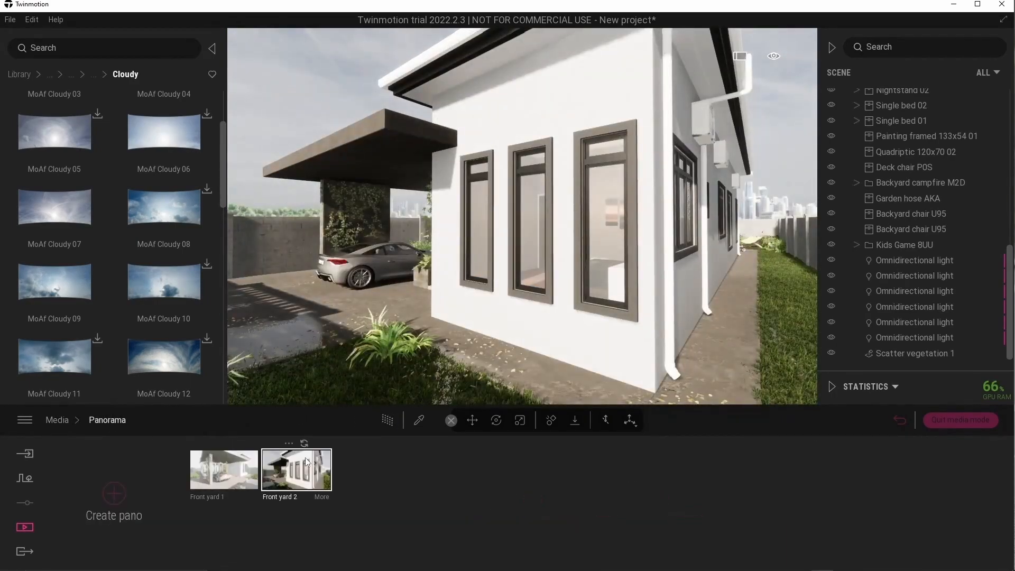
- Delete the Front yard 1 panorama
{"action": "left_click", "coordinate": [231, 443]}
{"action": "left_click", "coordinate": [220, 417]}
{"action": "left_click", "coordinate": [421, 319]}
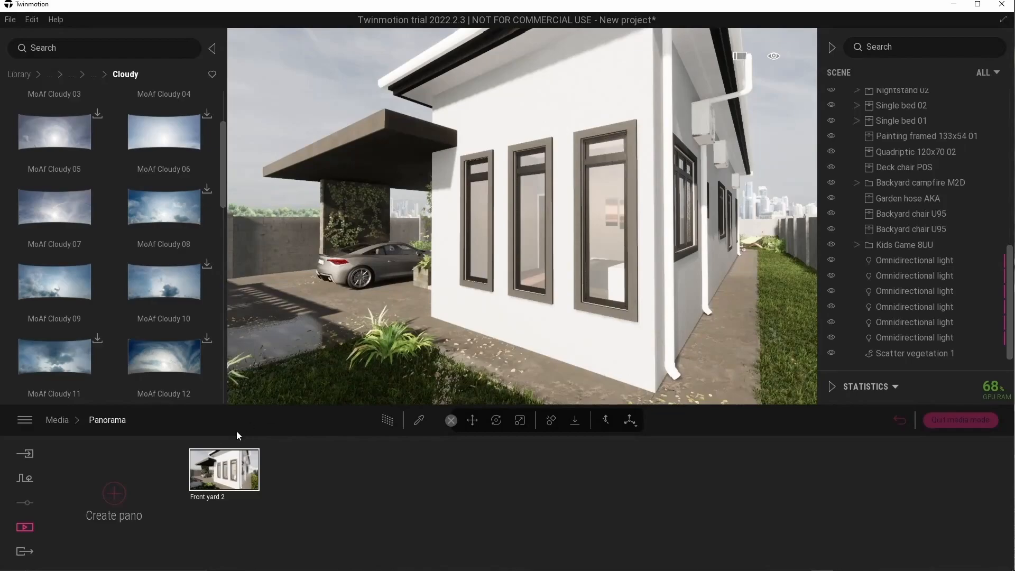
- Look around the carport, then bring up Front yard 2's lighting settings
{"action": "key", "text": "e"}
{"action": "right_click_drag", "start_coordinate": [435, 317], "coordinate": [772, 59]}
{"action": "mouse_move", "coordinate": [772, 59]}
{"action": "left_click", "coordinate": [710, 171]}
{"action": "right_click_drag", "start_coordinate": [632, 194], "coordinate": [656, 201]}
{"action": "right_click_drag", "start_coordinate": [585, 289], "coordinate": [572, 283]}
{"action": "key", "text": "s"}
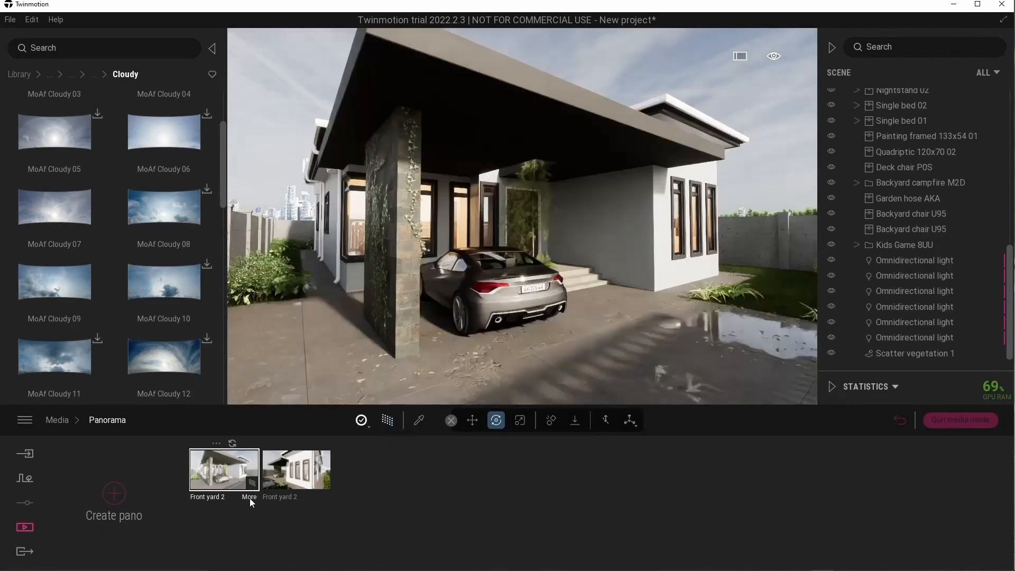
{"action": "left_click", "coordinate": [248, 497]}
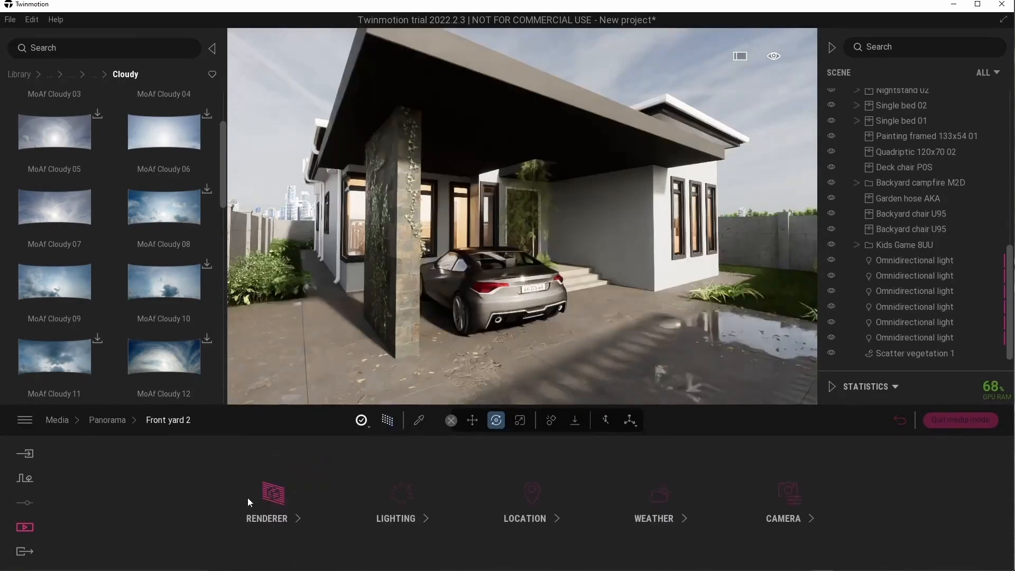
{"action": "left_click", "coordinate": [397, 506]}
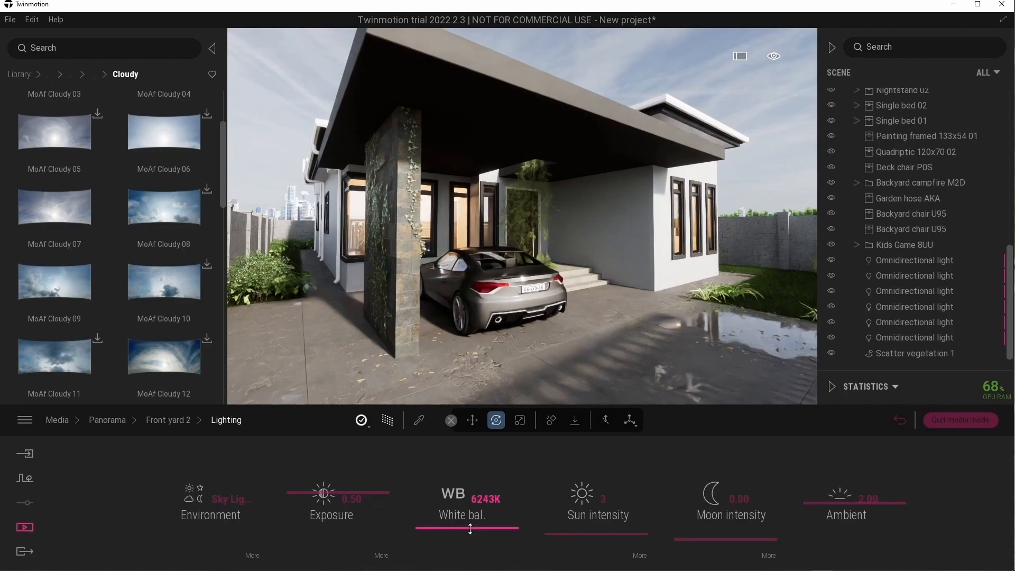
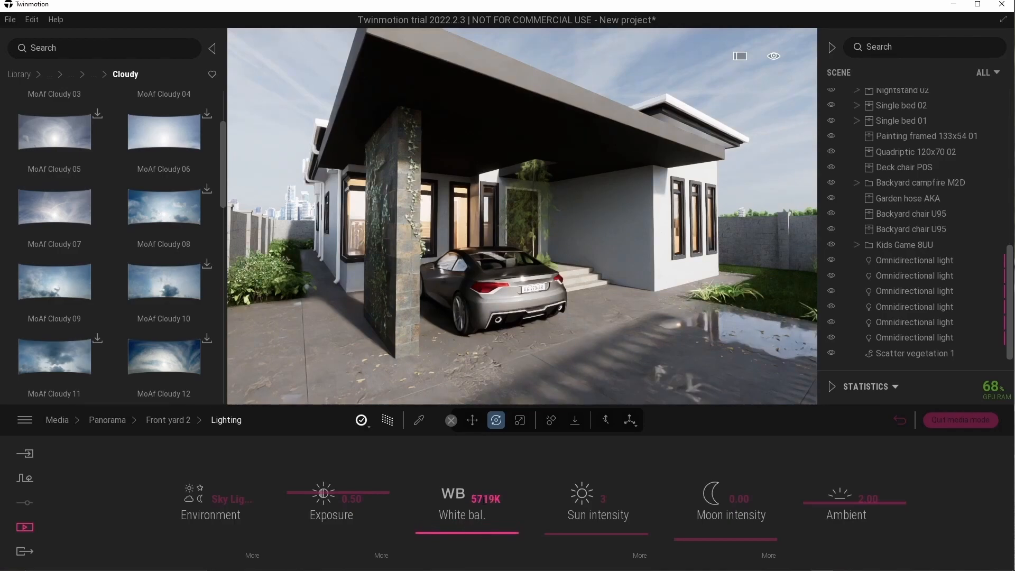
- Set Front yard 2's Color saturation to 36% under Camera > Visual effects, then go back to Panorama
{"action": "right_click", "coordinate": [285, 426]}
{"action": "left_click", "coordinate": [782, 497]}
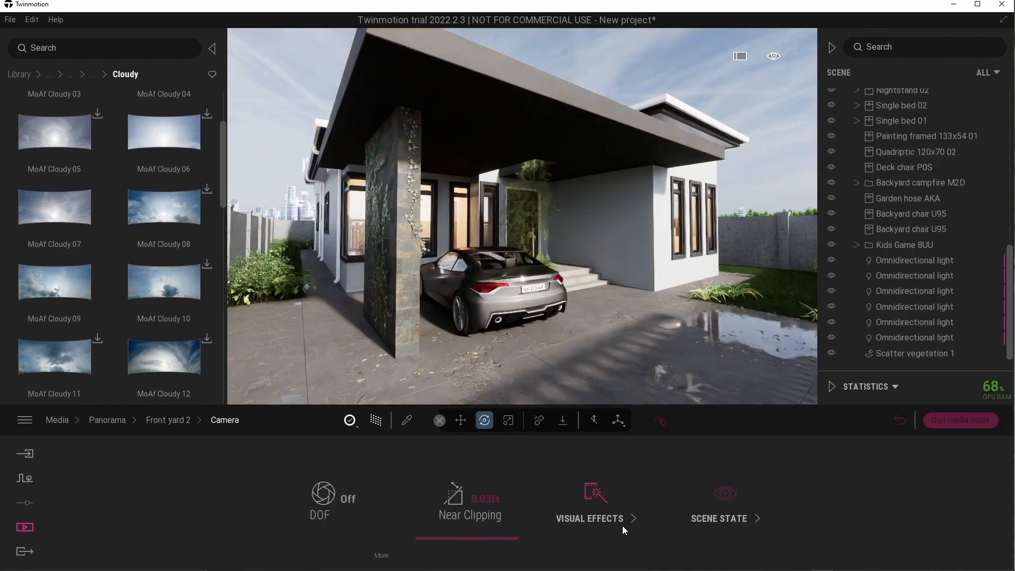
{"action": "left_click", "coordinate": [623, 523]}
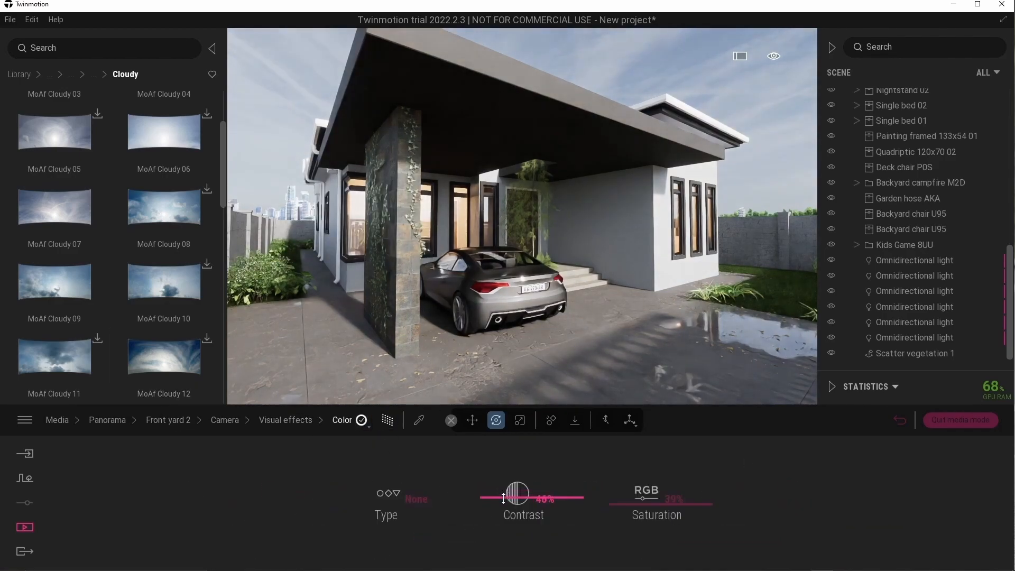
{"action": "left_click_drag", "start_coordinate": [637, 508], "coordinate": [637, 507]}
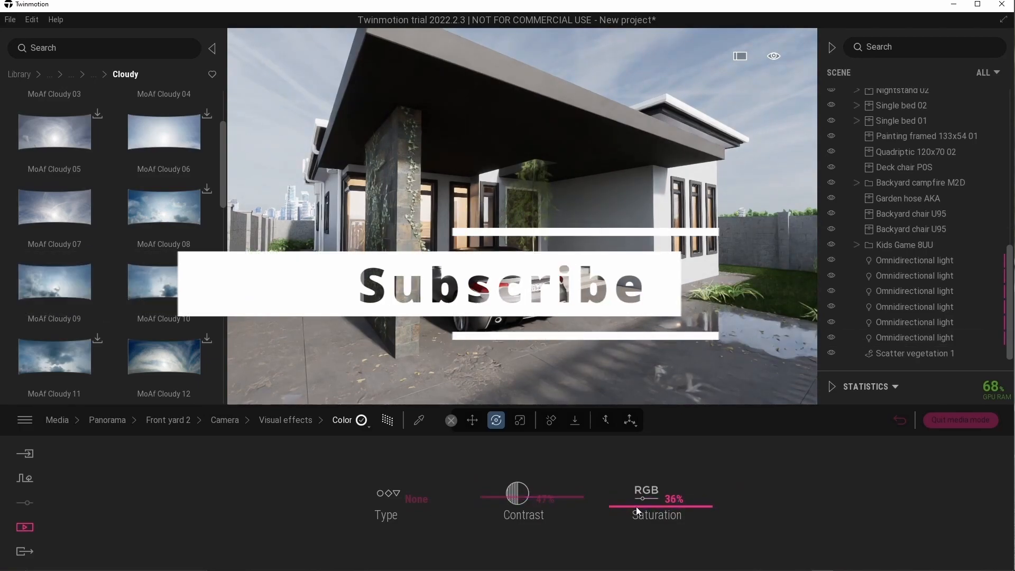
{"action": "left_click", "coordinate": [166, 421]}
{"action": "left_click", "coordinate": [107, 420]}
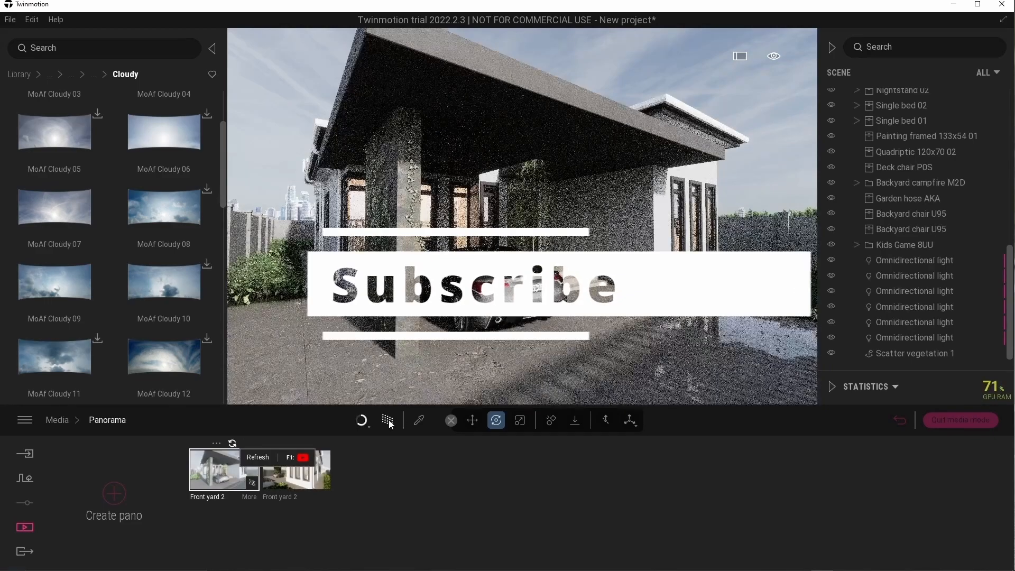
- Name the first panorama Front yard 1 and fly the camera toward the side windows and carport
{"action": "left_click", "coordinate": [233, 445]}
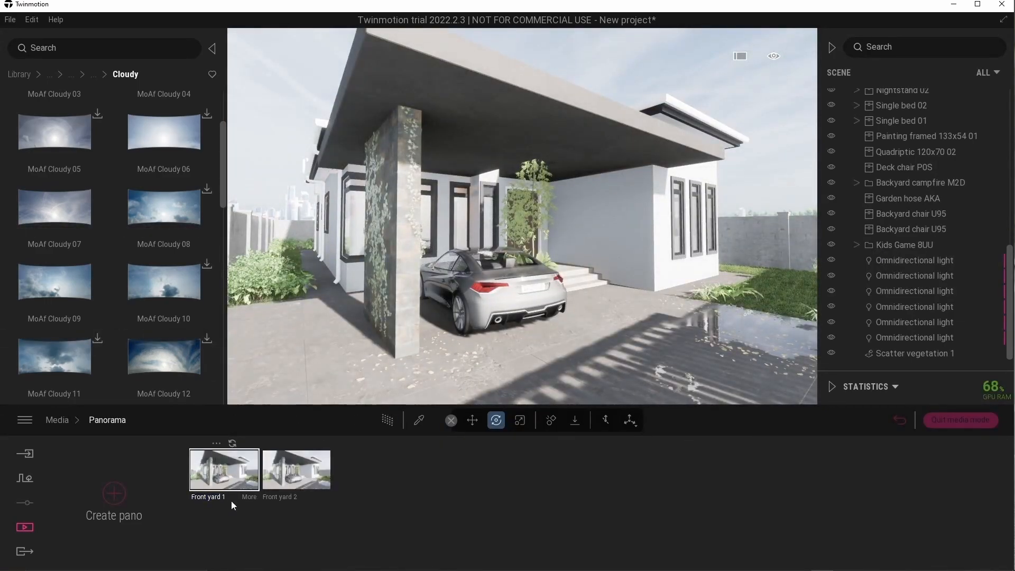
{"action": "key", "text": "w"}
{"action": "right_click_drag", "start_coordinate": [460, 323], "coordinate": [507, 317]}
{"action": "mouse_move", "coordinate": [773, 57]}
{"action": "mouse_move", "coordinate": [773, 169]}
{"action": "left_click", "coordinate": [720, 167]}
{"action": "key", "text": "s"}
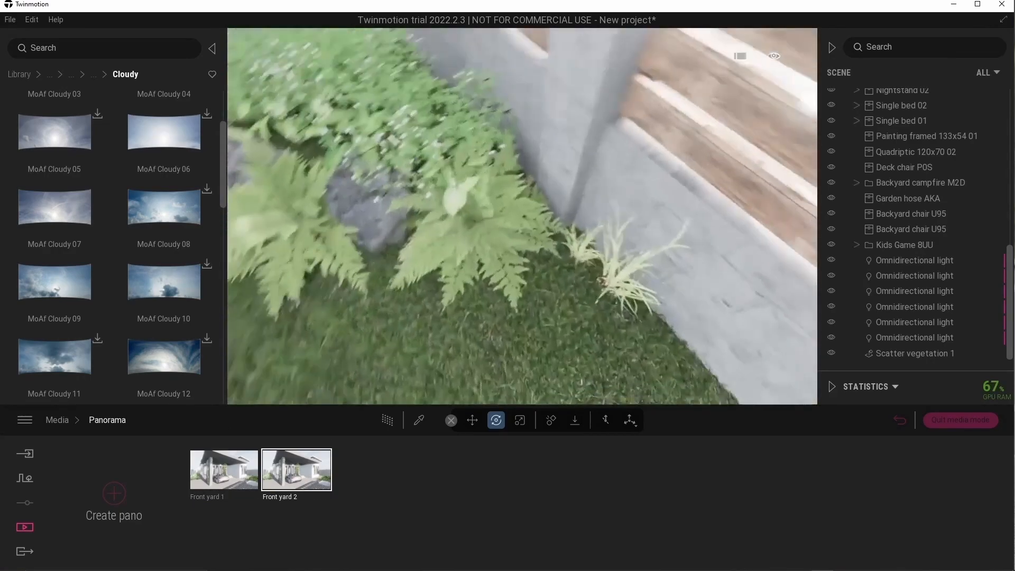
{"action": "right_click_drag", "start_coordinate": [522, 264], "coordinate": [470, 203]}
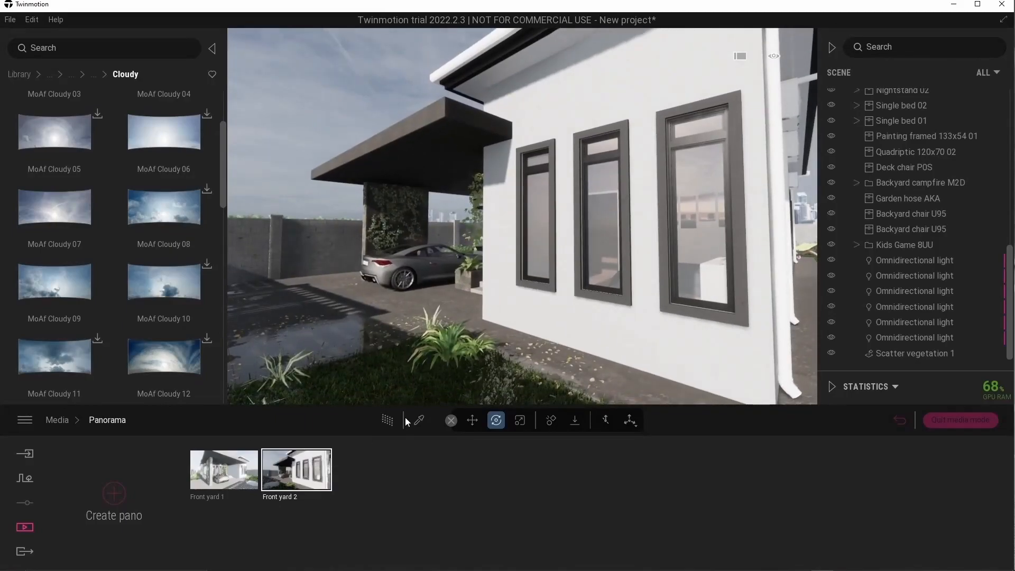
- Test the side-window view with the Path Tracer, angling the camera down toward the grass
{"action": "left_click", "coordinate": [387, 421]}
{"action": "left_click", "coordinate": [387, 421]}
{"action": "right_click_drag", "start_coordinate": [524, 293], "coordinate": [518, 238]}
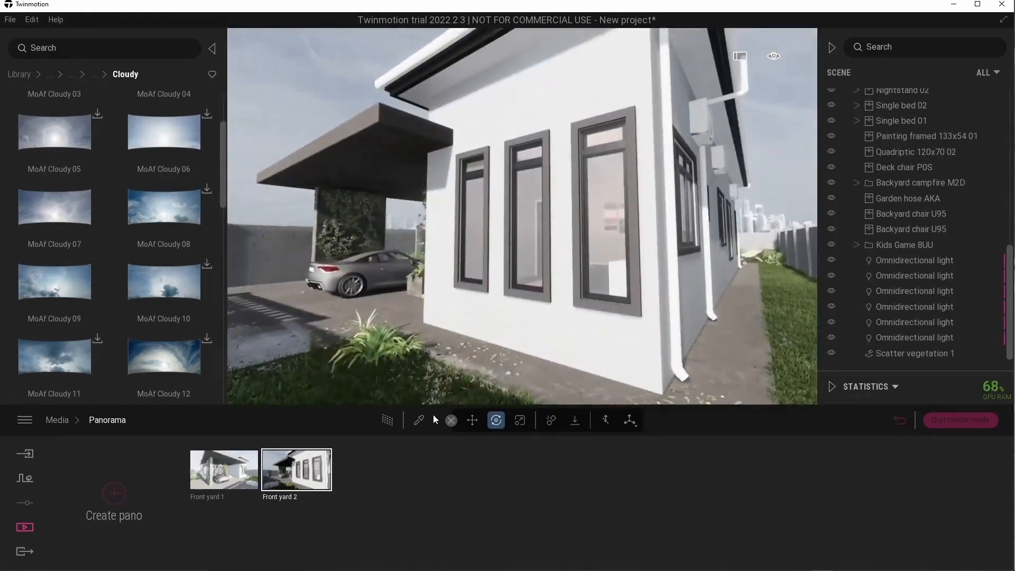
{"action": "left_click", "coordinate": [390, 420]}
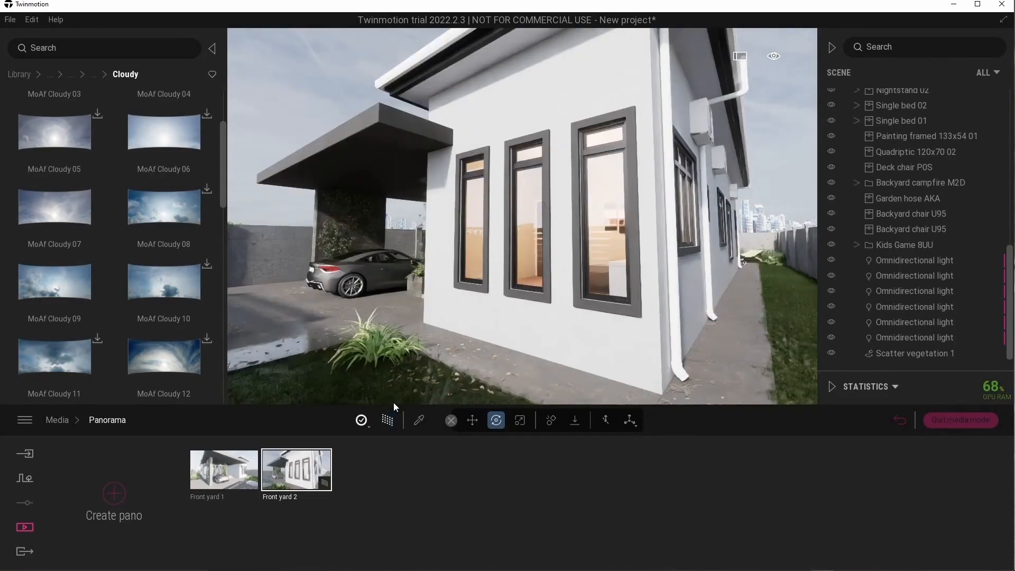
- Compare Front yard 1 and Front yard 2, stop path tracing, and quit media mode
{"action": "left_click", "coordinate": [240, 460]}
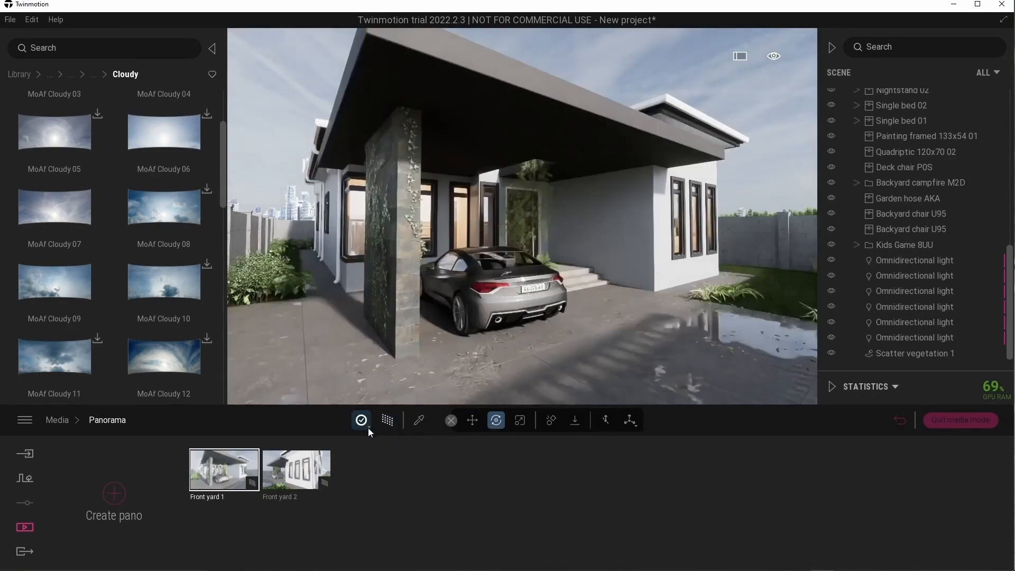
{"action": "left_click", "coordinate": [299, 466]}
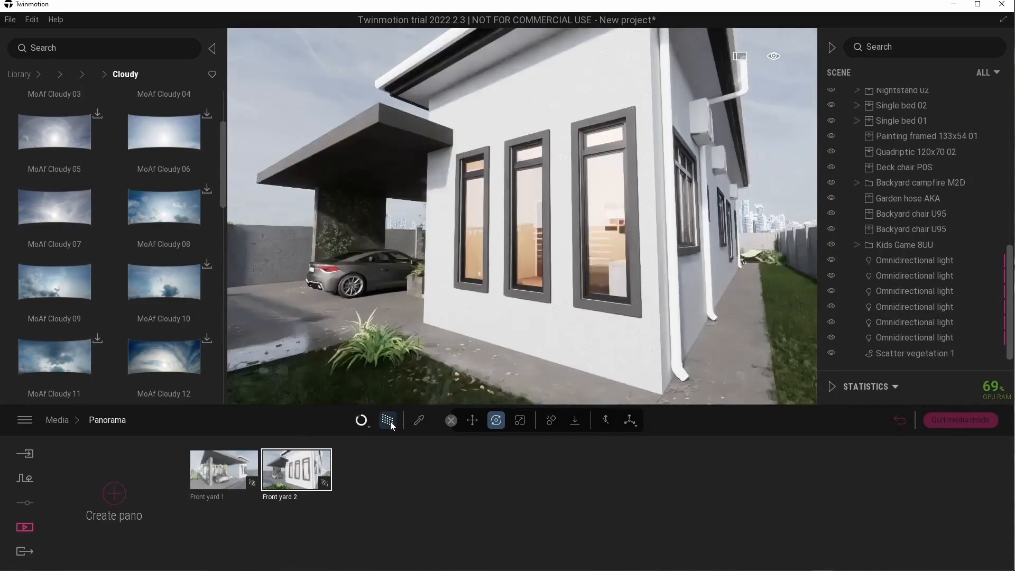
{"action": "left_click", "coordinate": [390, 423]}
{"action": "left_click", "coordinate": [941, 422]}
{"action": "scroll", "coordinate": [543, 146], "scroll_direction": "down", "scroll_amount": 10}
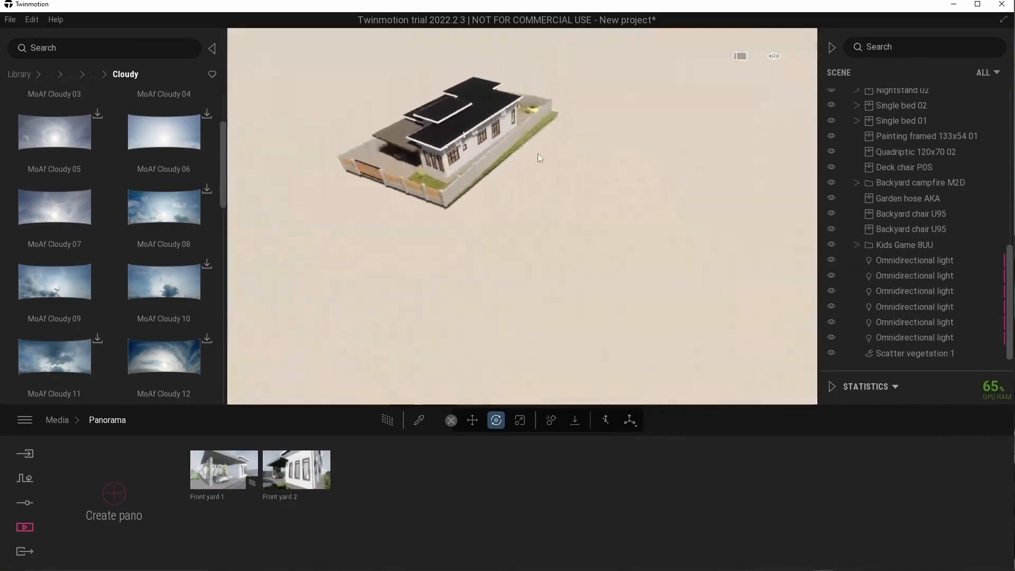
- Load Austrian Pine, Norway Spruce, Turkey Oak and London Planetree into the Vegetation paint brush
{"action": "middle_click_drag", "start_coordinate": [543, 146], "coordinate": [571, 103], "text": "shift"}
{"action": "left_click", "coordinate": [19, 75]}
{"action": "left_click", "coordinate": [25, 478]}
{"action": "left_click", "coordinate": [464, 497]}
{"action": "left_click_drag", "start_coordinate": [55, 264], "coordinate": [174, 488]}
{"action": "left_click_drag", "start_coordinate": [166, 288], "coordinate": [237, 478]}
{"action": "scroll", "coordinate": [162, 185], "scroll_direction": "up", "scroll_amount": 1}
{"action": "scroll", "coordinate": [153, 222], "scroll_direction": "down", "scroll_amount": 8}
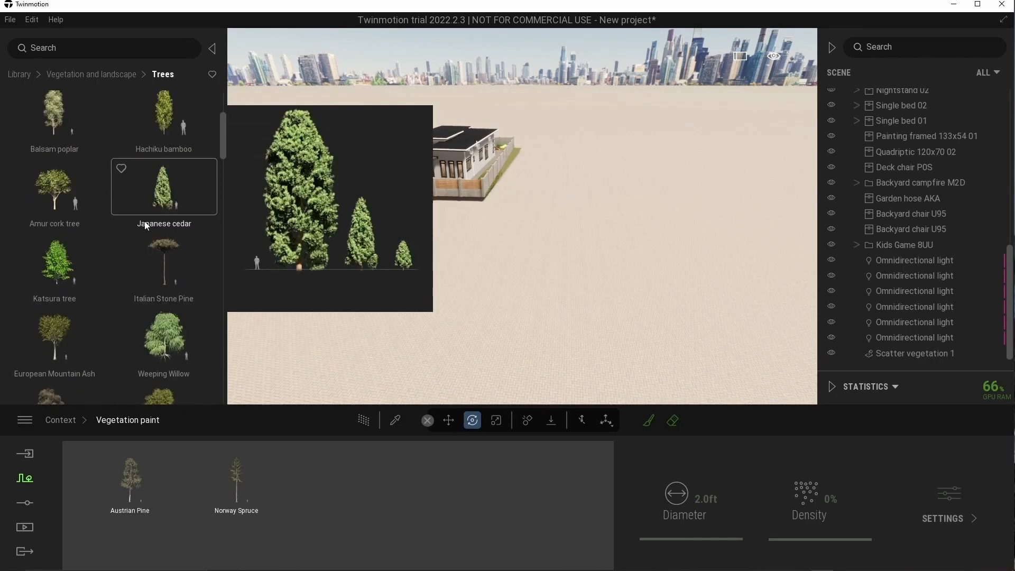
{"action": "left_click_drag", "start_coordinate": [142, 263], "coordinate": [322, 502]}
{"action": "scroll", "coordinate": [151, 322], "scroll_direction": "down", "scroll_amount": 5}
{"action": "scroll", "coordinate": [127, 296], "scroll_direction": "down", "scroll_amount": 10}
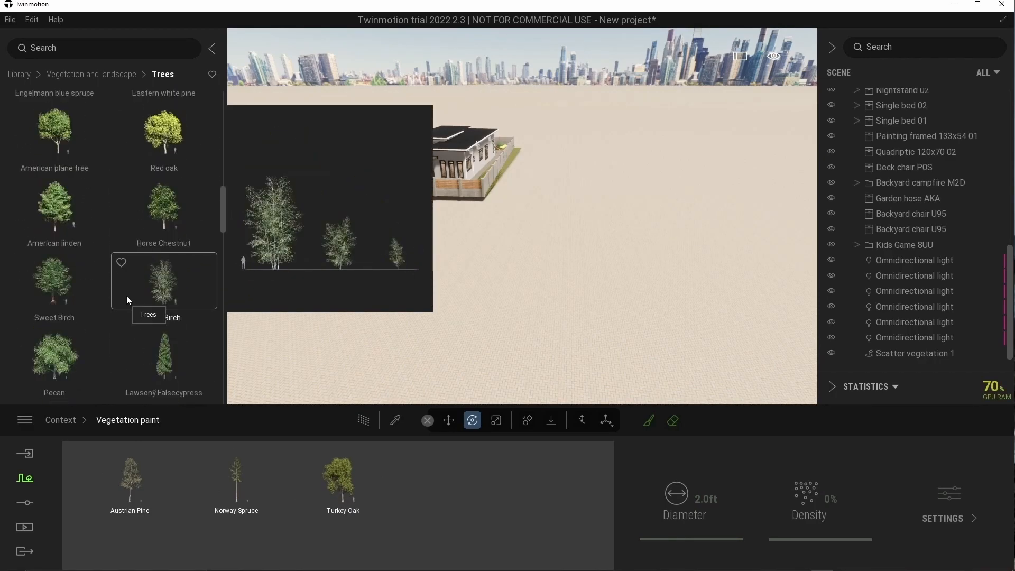
{"action": "scroll", "coordinate": [127, 249], "scroll_direction": "up", "scroll_amount": 5}
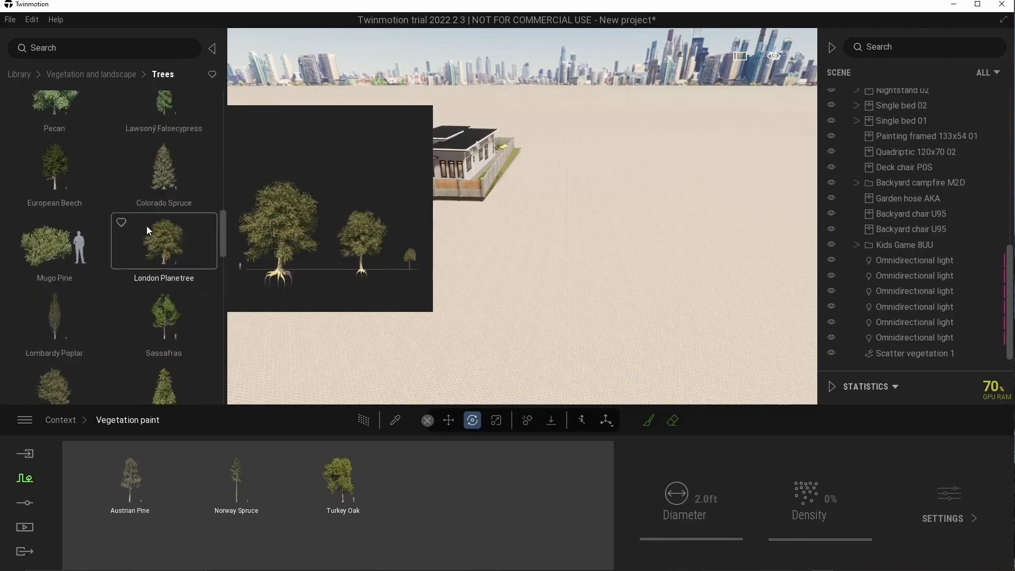
{"action": "left_click_drag", "start_coordinate": [151, 292], "coordinate": [429, 487]}
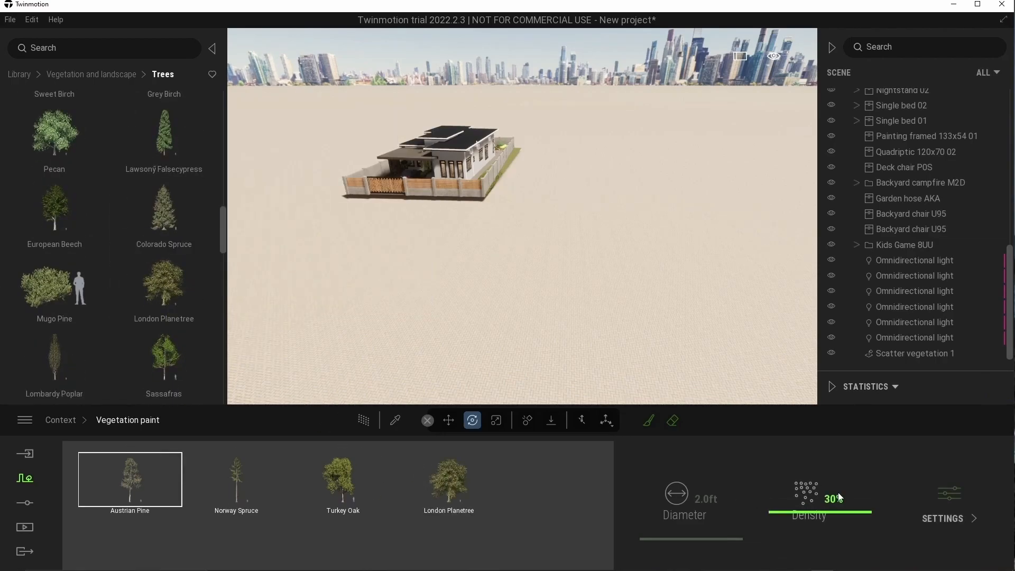
- Widen the brush and paint trees around and behind the house, then view Front yard 1
{"action": "left_click_drag", "start_coordinate": [705, 511], "coordinate": [703, 493]}
{"action": "mouse_move", "coordinate": [629, 327]}
{"action": "middle_mouse_down", "text": "shift"}
{"action": "mouse_move", "coordinate": [589, 171]}
{"action": "mouse_move", "coordinate": [660, 374]}
{"action": "middle_mouse_up", "text": "shift"}
{"action": "scroll", "coordinate": [660, 374], "scroll_direction": "down", "scroll_amount": 3}
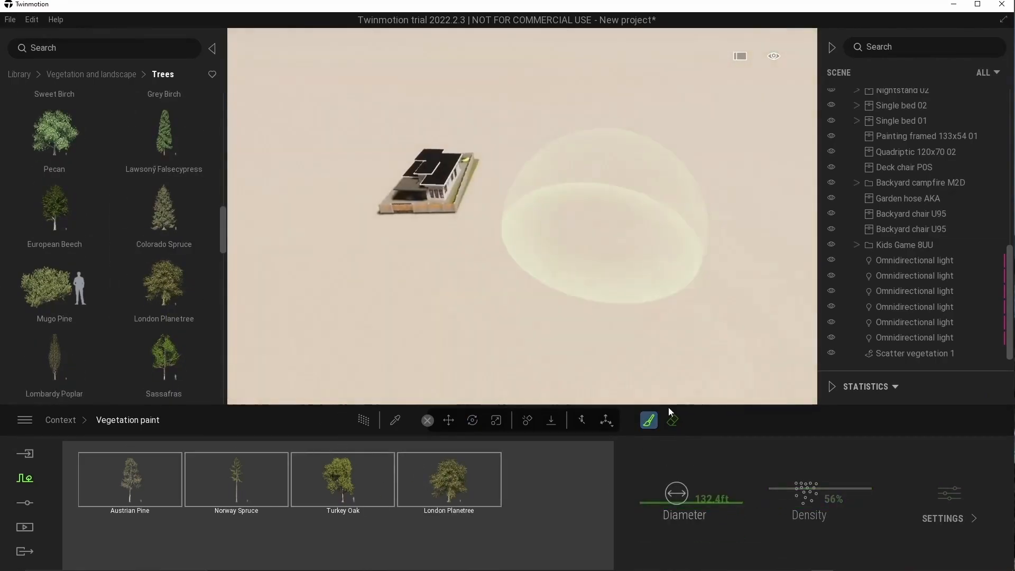
{"action": "mouse_move", "coordinate": [738, 173]}
{"action": "left_mouse_down"}
{"action": "mouse_move", "coordinate": [646, 97]}
{"action": "mouse_move", "coordinate": [468, 82]}
{"action": "mouse_move", "coordinate": [437, 112]}
{"action": "mouse_move", "coordinate": [518, 62]}
{"action": "mouse_move", "coordinate": [243, 157]}
{"action": "left_mouse_up"}
{"action": "scroll", "coordinate": [366, 119], "scroll_direction": "up", "scroll_amount": 5}
{"action": "key", "text": "a"}
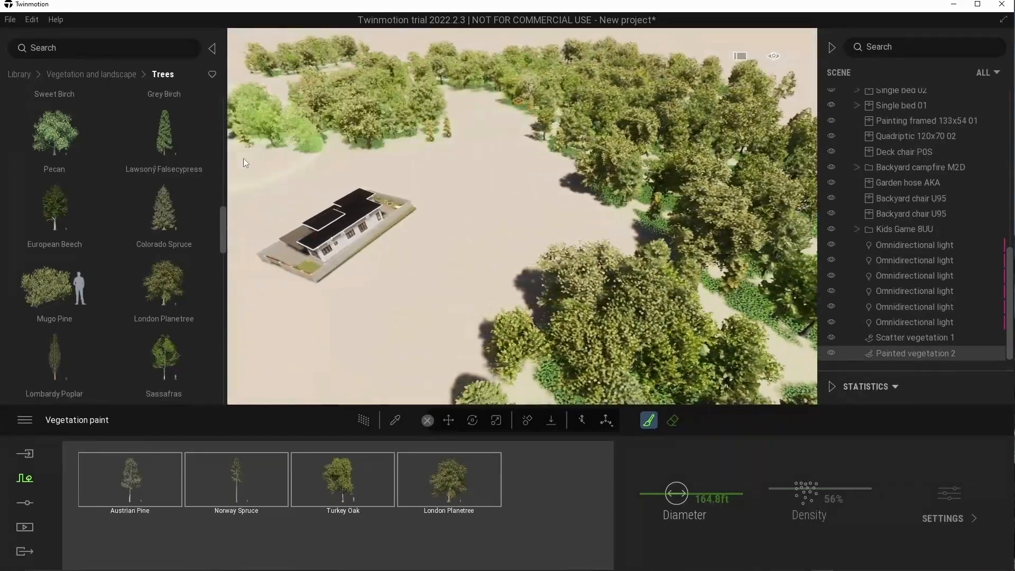
{"action": "scroll", "coordinate": [243, 157], "scroll_direction": "up", "scroll_amount": 4}
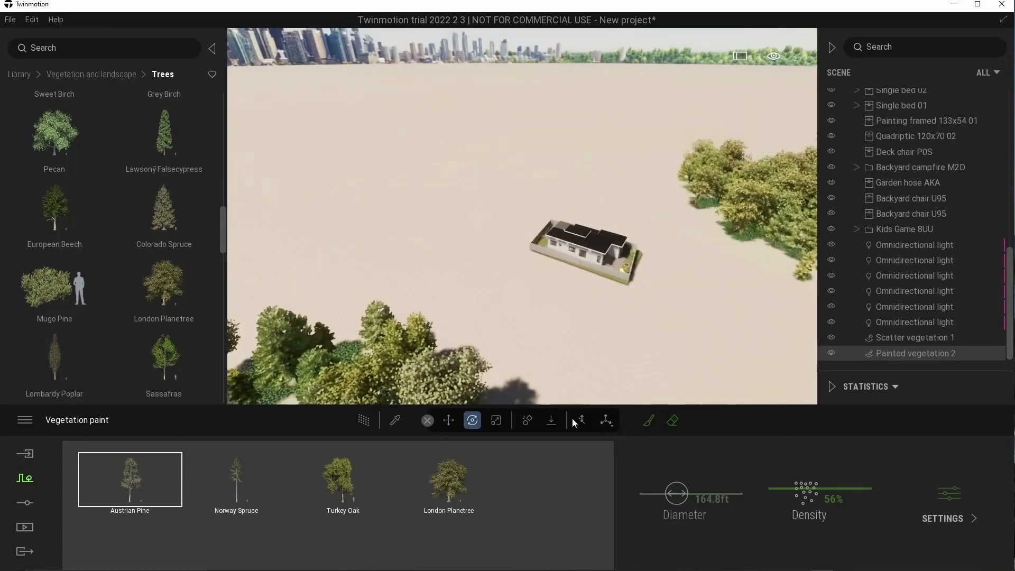
{"action": "left_click", "coordinate": [559, 459]}
{"action": "left_click", "coordinate": [648, 420]}
{"action": "left_click_drag", "start_coordinate": [629, 157], "coordinate": [464, 162]}
{"action": "left_click", "coordinate": [668, 128]}
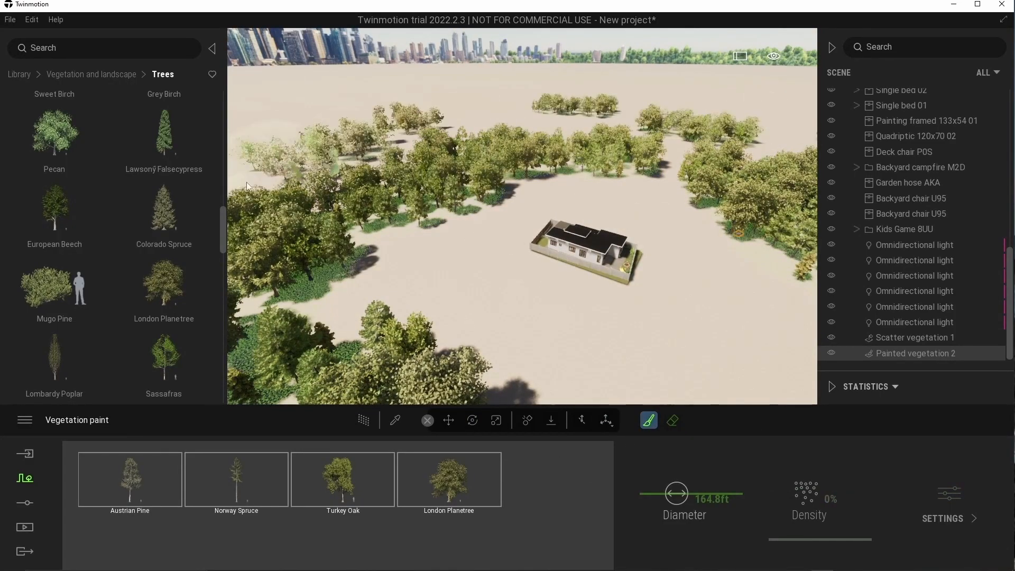
{"action": "left_click", "coordinate": [24, 527]}
{"action": "left_click", "coordinate": [225, 479]}
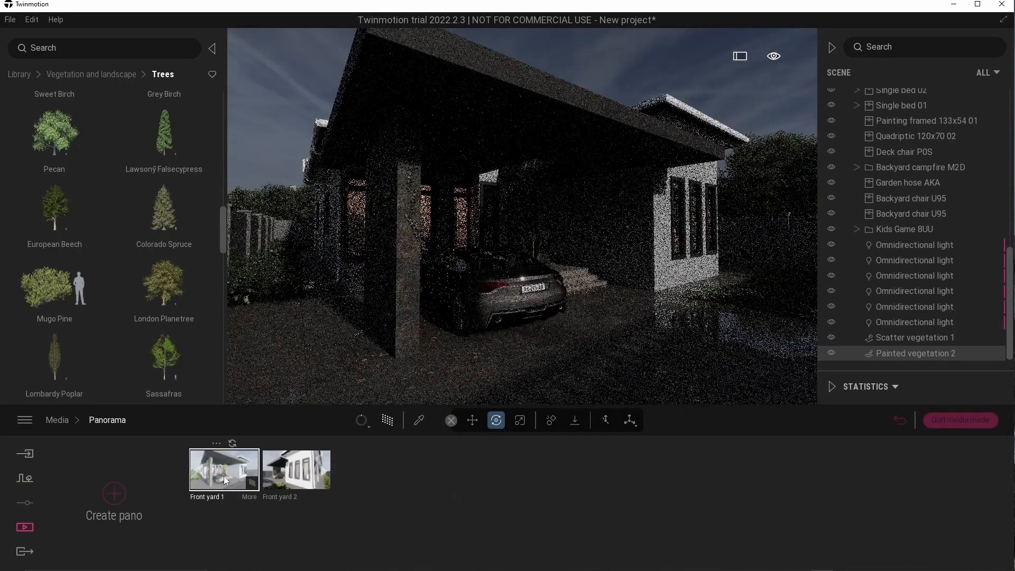
- Check the Norway Spruce growth settings of the Painted vegetation 2 trees
{"action": "left_click", "coordinate": [305, 467]}
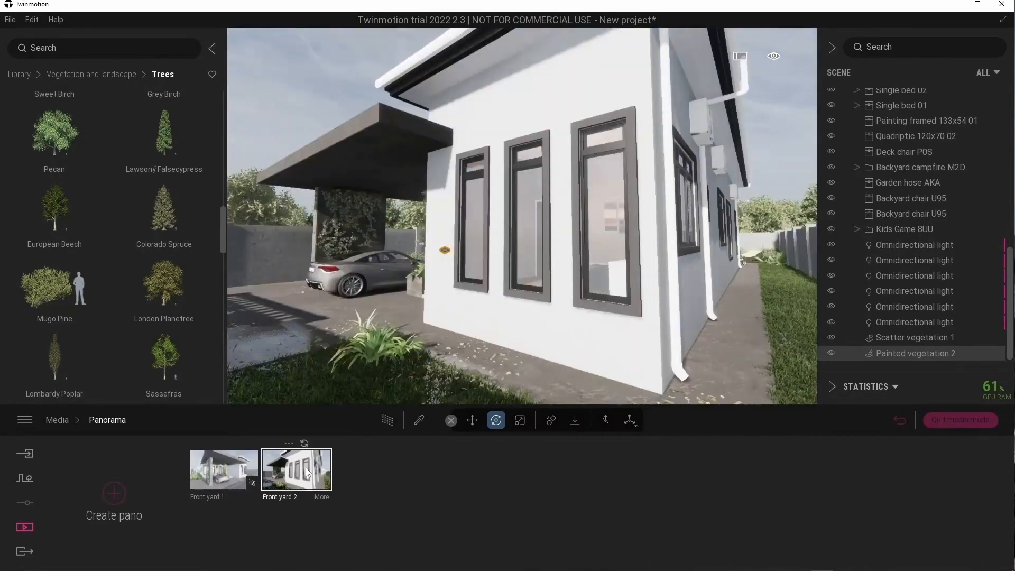
{"action": "left_click", "coordinate": [914, 353]}
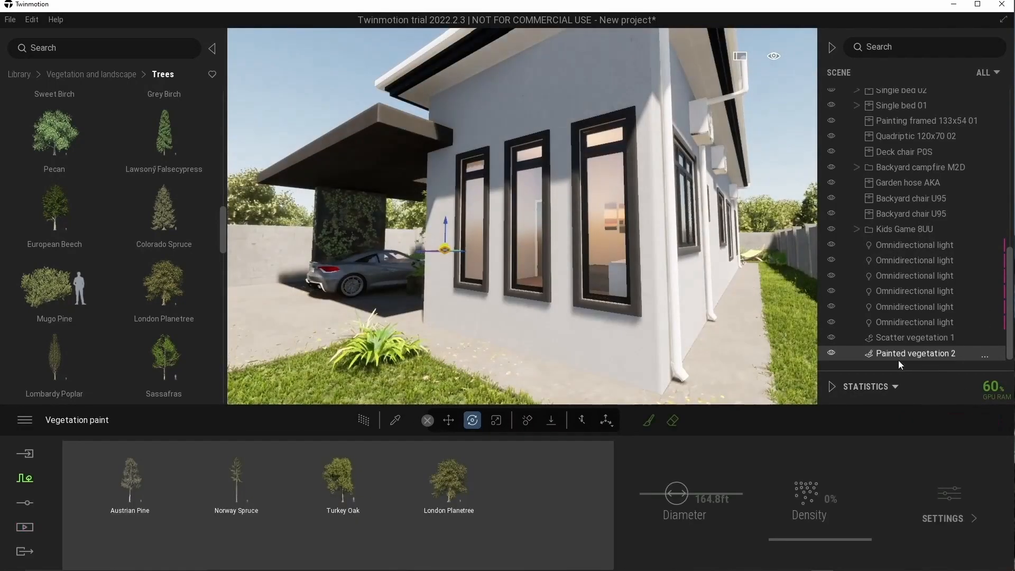
{"action": "left_click", "coordinate": [236, 478]}
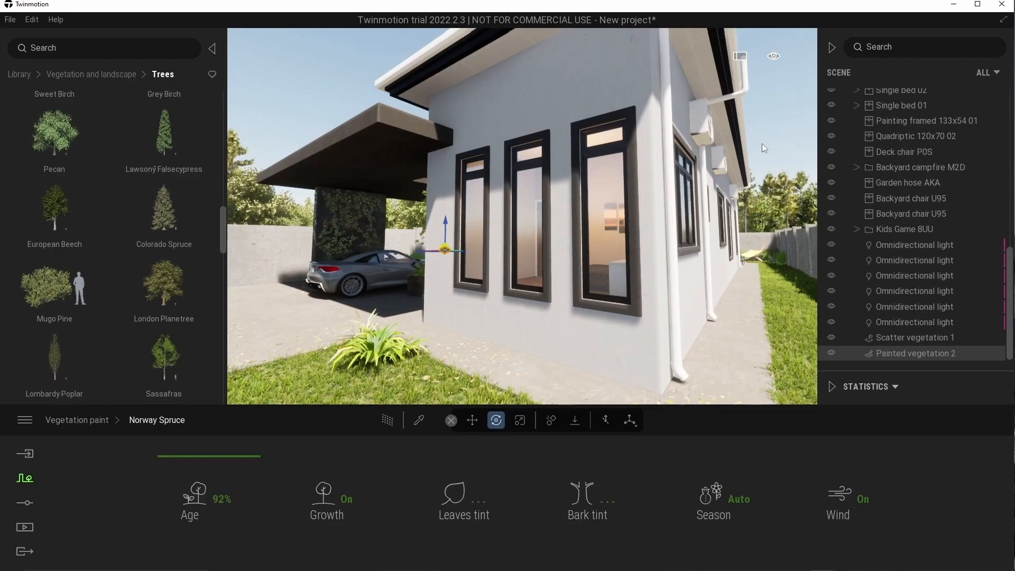
{"action": "left_click", "coordinate": [769, 125]}
- Duplicate Front yard 2 and update the copy to a side-passage view as Right side 1
{"action": "left_click", "coordinate": [343, 493]}
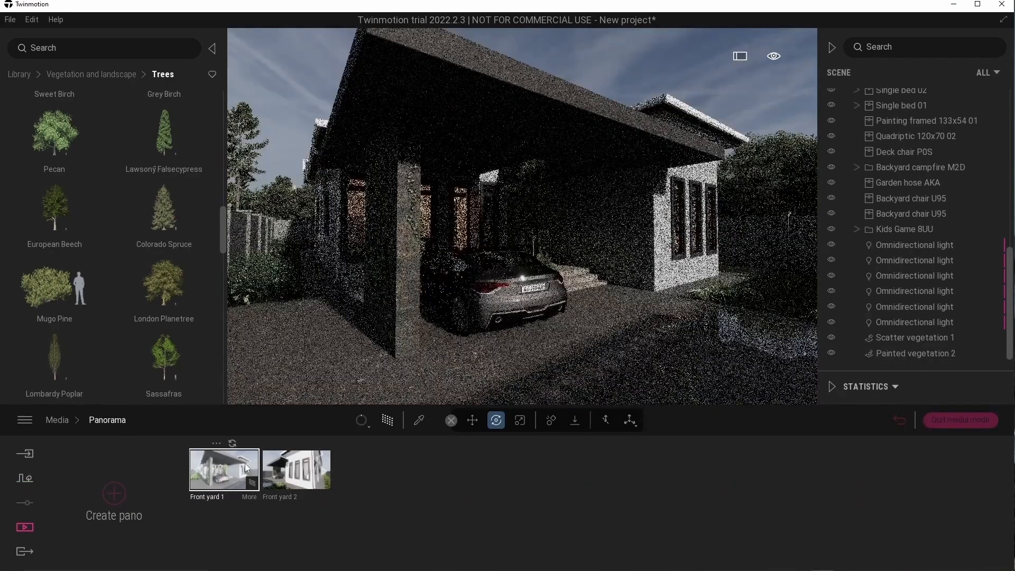
{"action": "left_click", "coordinate": [299, 464]}
{"action": "left_click", "coordinate": [289, 443]}
{"action": "left_click", "coordinate": [288, 427]}
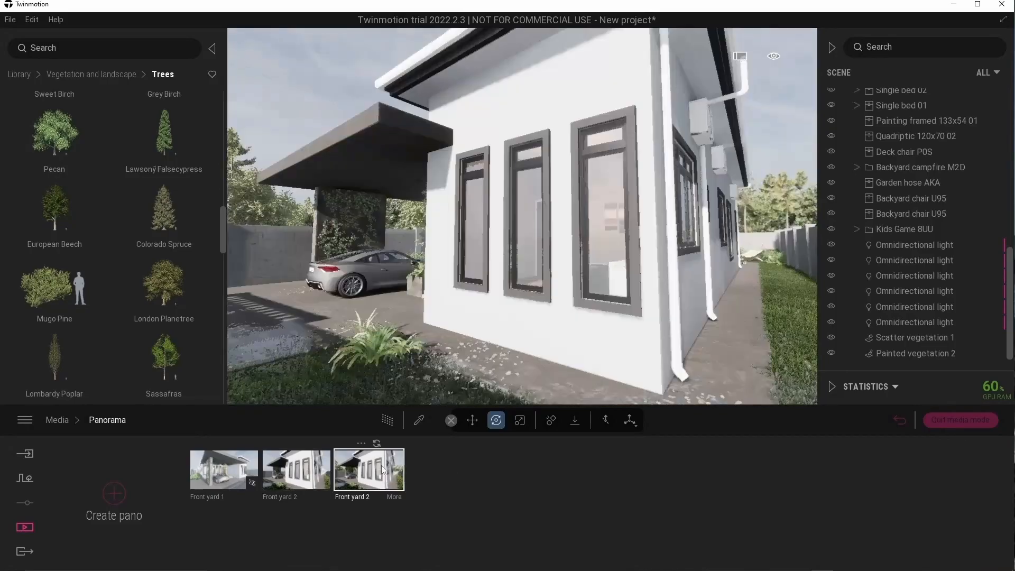
{"action": "key", "text": "w"}
{"action": "right_click_drag", "start_coordinate": [522, 227], "coordinate": [591, 228]}
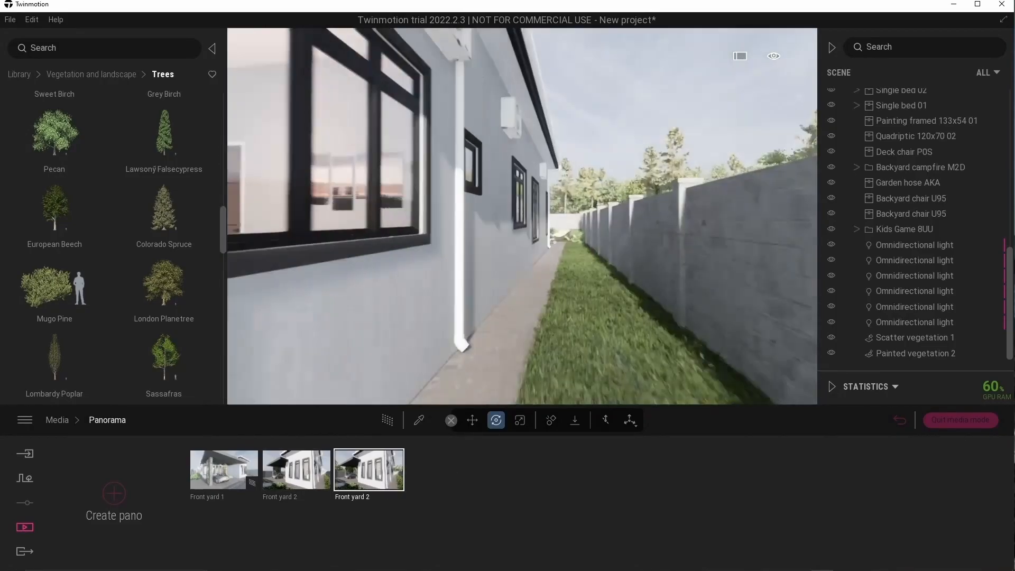
{"action": "mouse_move", "coordinate": [773, 56]}
{"action": "mouse_move", "coordinate": [774, 168]}
{"action": "left_click", "coordinate": [376, 444]}
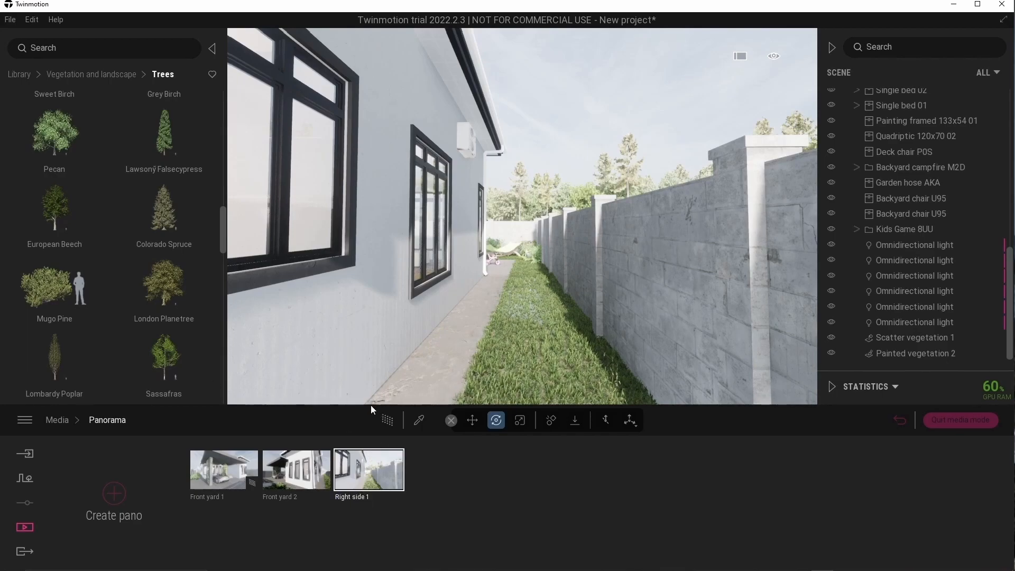
- Duplicate Right side 1 and move the camera into the backyard facing the house corner
{"action": "left_click", "coordinate": [362, 425]}
{"action": "key", "text": "w"}
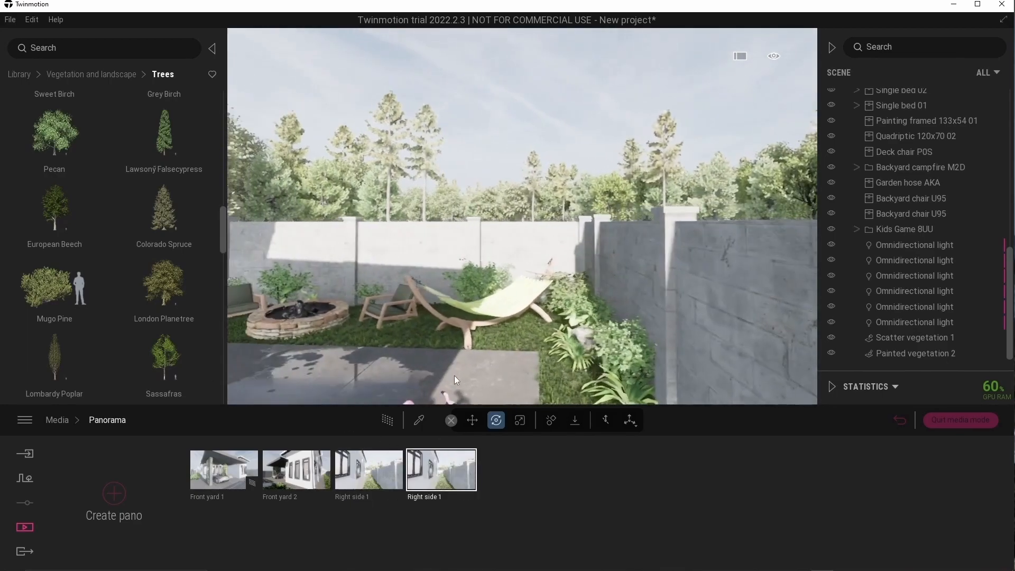
{"action": "mouse_move", "coordinate": [762, 83]}
{"action": "key", "text": "s"}
{"action": "right_click_drag", "start_coordinate": [476, 341], "coordinate": [402, 333]}
{"action": "mouse_move", "coordinate": [448, 448]}
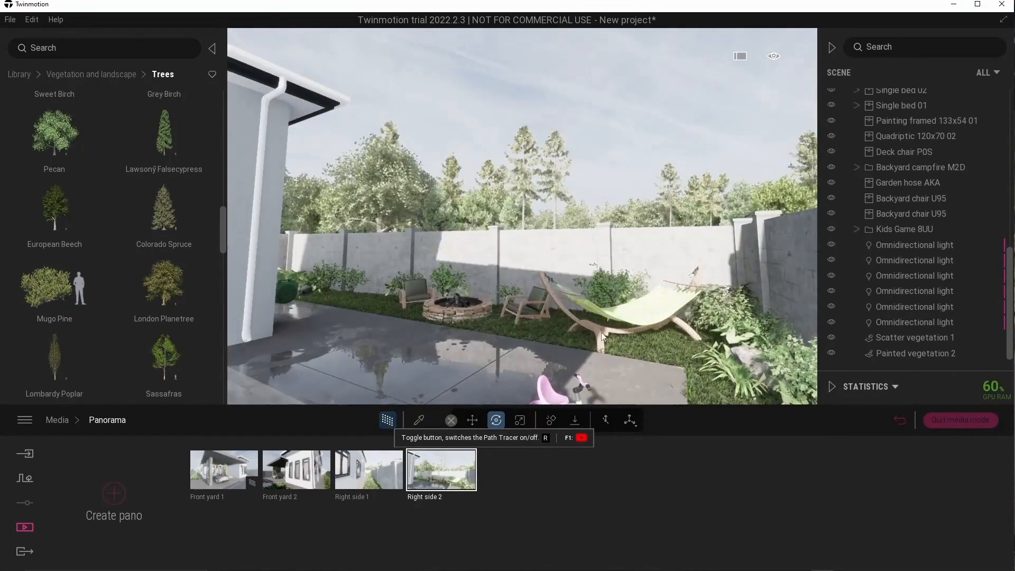
- Delete the backyard hammock and turn the view toward the back entrance
{"action": "left_click", "coordinate": [654, 316]}
{"action": "key", "text": "Delete"}
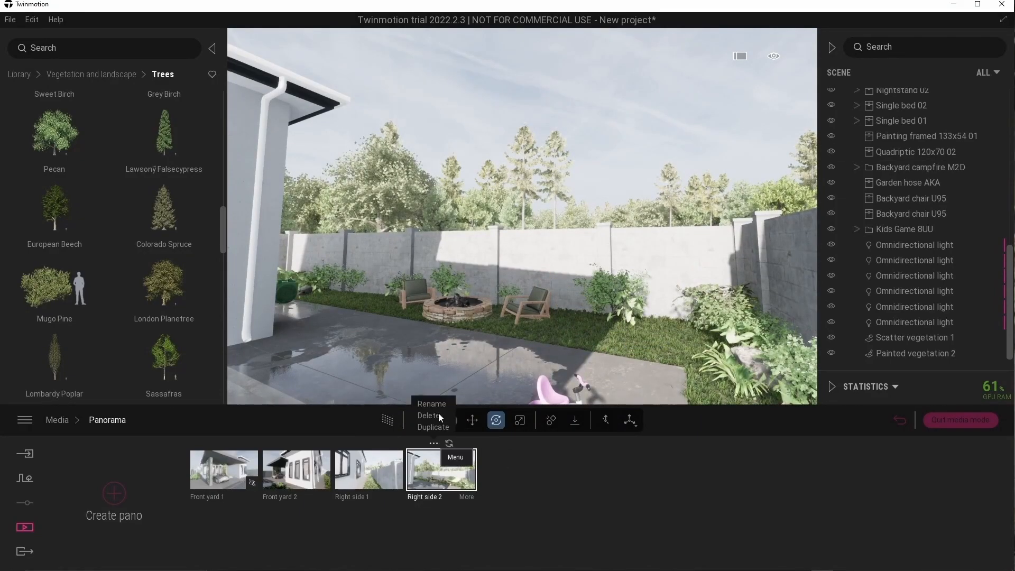
{"action": "right_click_drag", "start_coordinate": [477, 383], "coordinate": [682, 391]}
{"action": "key", "text": "w"}
- Switch the Right side 2 view to Pedestrian eye level, preview path tracing, and quit media mode
{"action": "mouse_move", "coordinate": [775, 57]}
{"action": "mouse_move", "coordinate": [771, 166]}
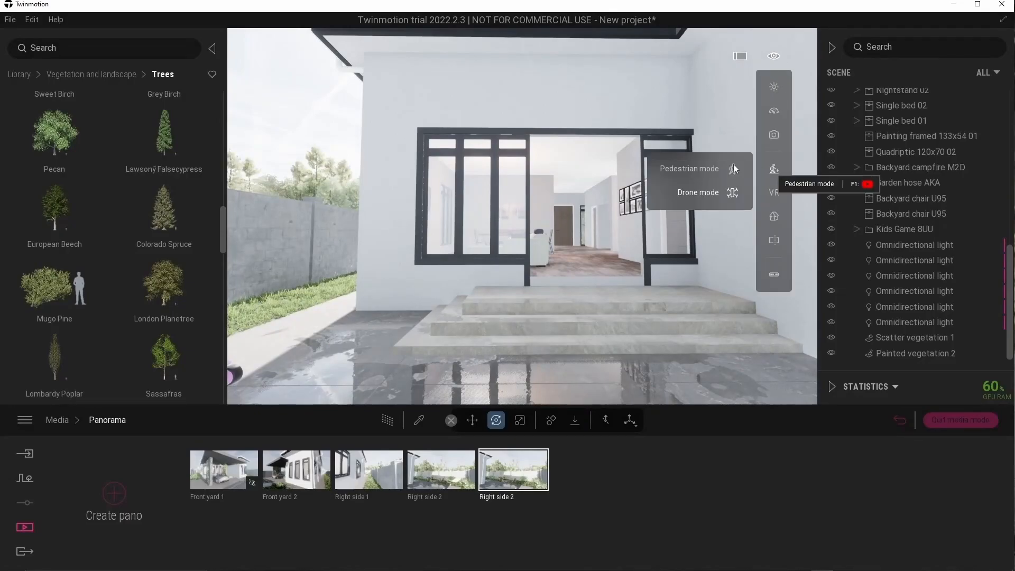
{"action": "left_click", "coordinate": [732, 166]}
{"action": "left_click", "coordinate": [391, 421]}
{"action": "left_click", "coordinate": [391, 421]}
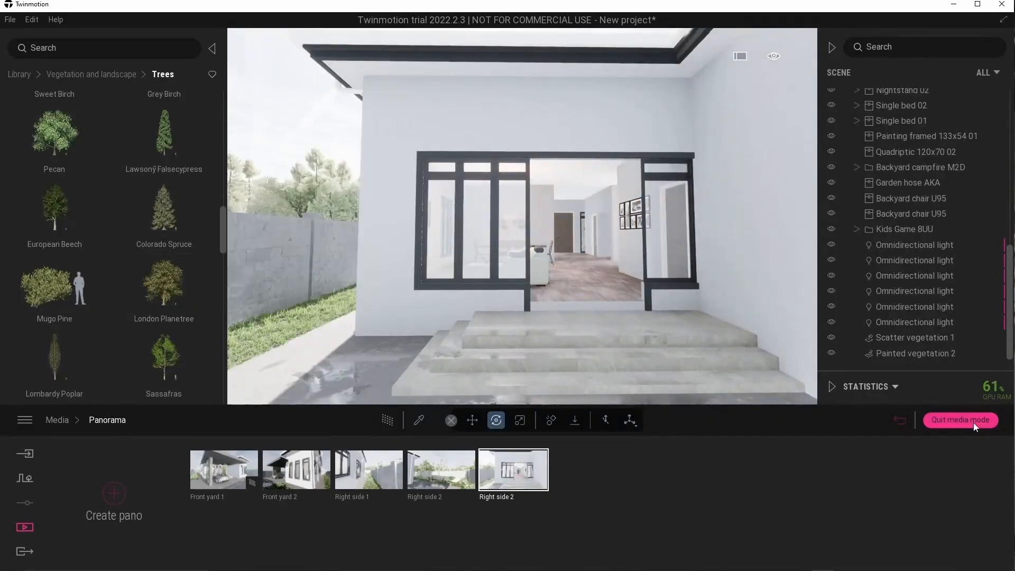
{"action": "left_click", "coordinate": [972, 425]}
- Place an enlarged Box Reflection Probe at the glass doorway and another over the roof
{"action": "left_click_drag", "start_coordinate": [548, 213], "coordinate": [507, 216]}
{"action": "left_click_drag", "start_coordinate": [628, 529], "coordinate": [630, 485]}
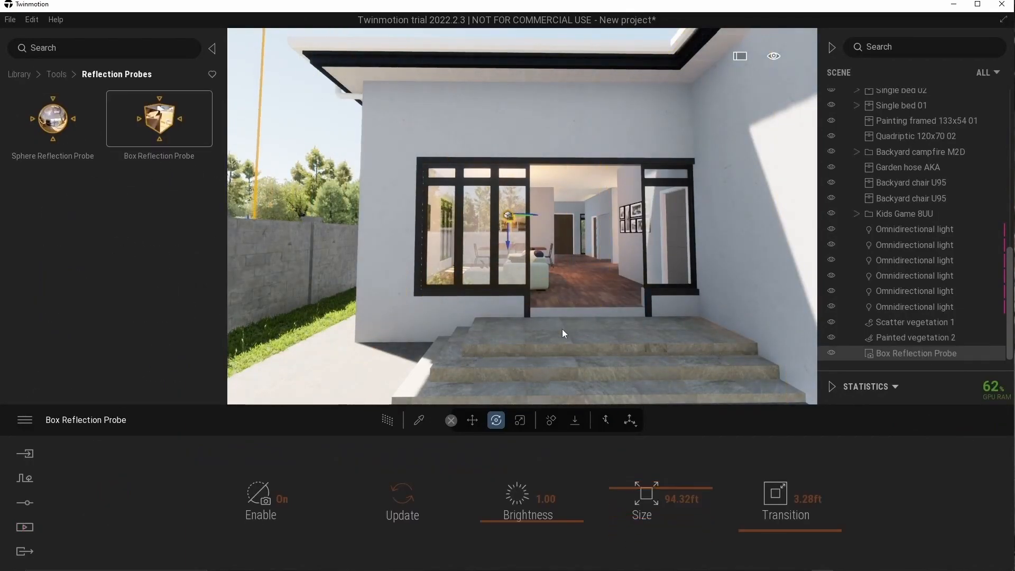
{"action": "right_click_drag", "start_coordinate": [569, 299], "coordinate": [571, 290]}
{"action": "left_click_drag", "start_coordinate": [159, 118], "coordinate": [430, 151]}
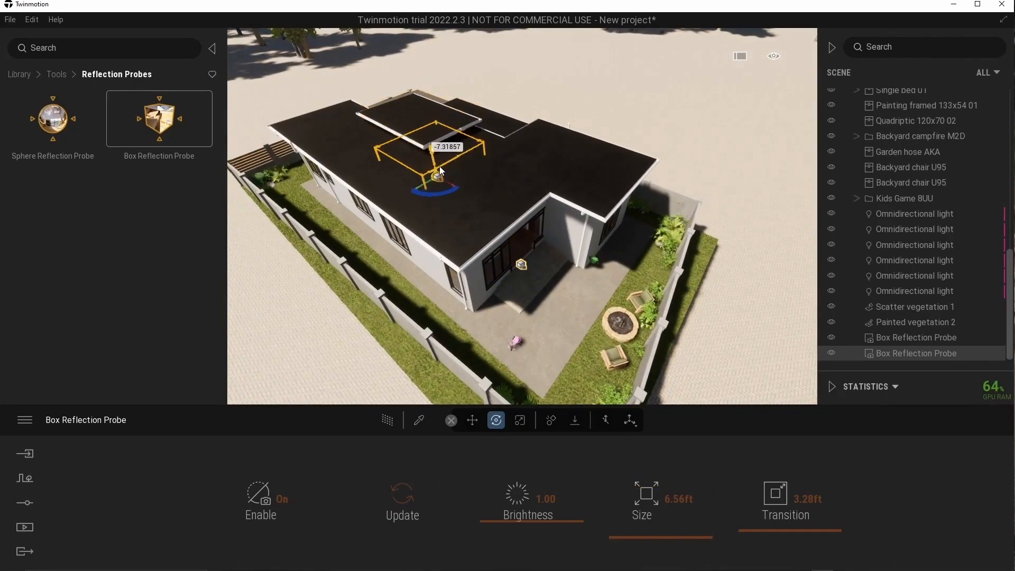
- Filter the Scene list to Reflection Volumes to review all four probes, then clear the filter
{"action": "left_click", "coordinate": [996, 73]}
{"action": "left_click", "coordinate": [975, 296]}
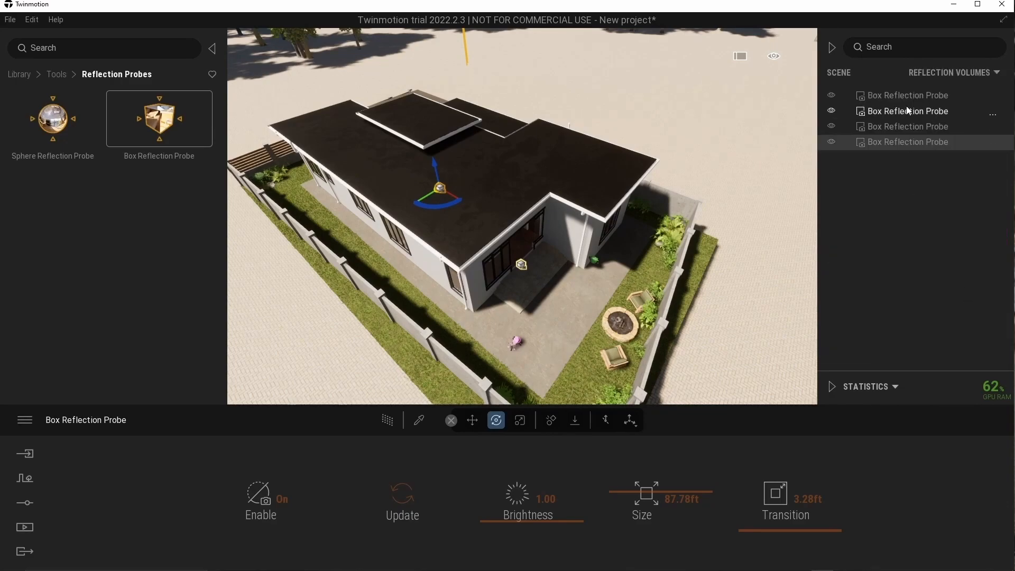
{"action": "left_click", "coordinate": [906, 97], "text": "shift"}
{"action": "left_click", "coordinate": [996, 73]}
{"action": "left_click", "coordinate": [898, 85]}
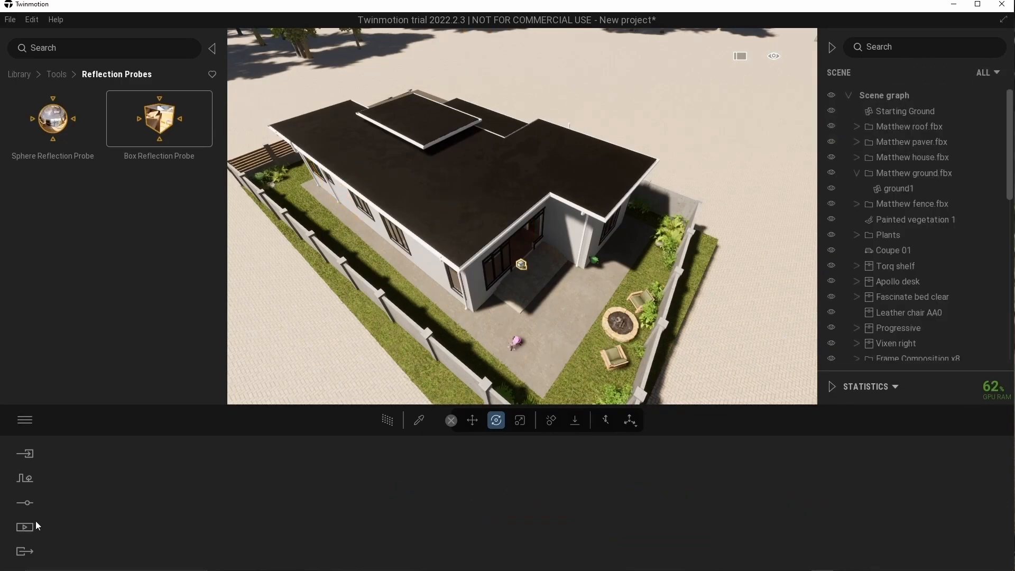
{"action": "left_click", "coordinate": [25, 526]}
- Duplicate the Right side 2 panorama and preview it with path tracing
{"action": "mouse_move", "coordinate": [501, 447]}
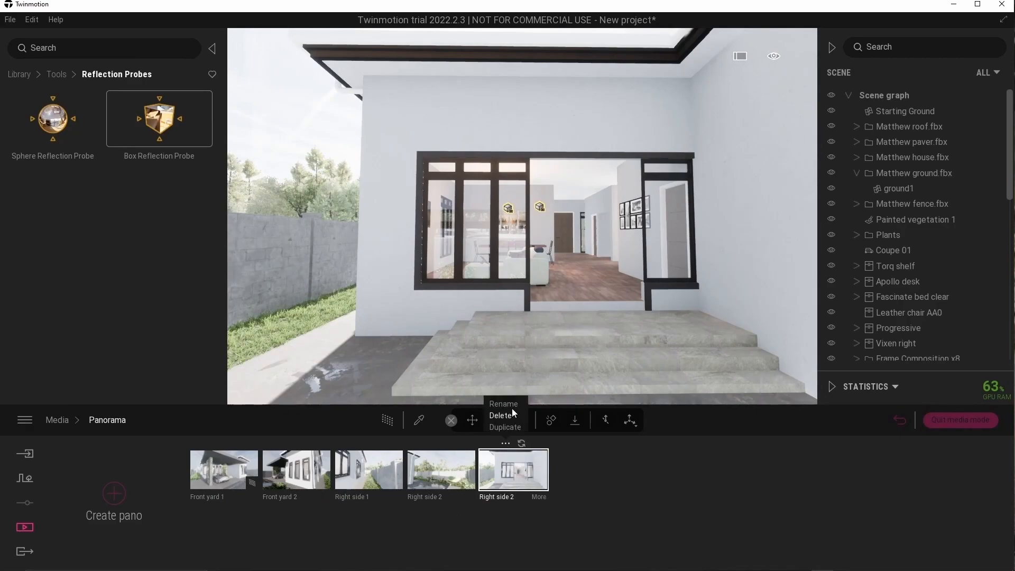
{"action": "left_click", "coordinate": [504, 426]}
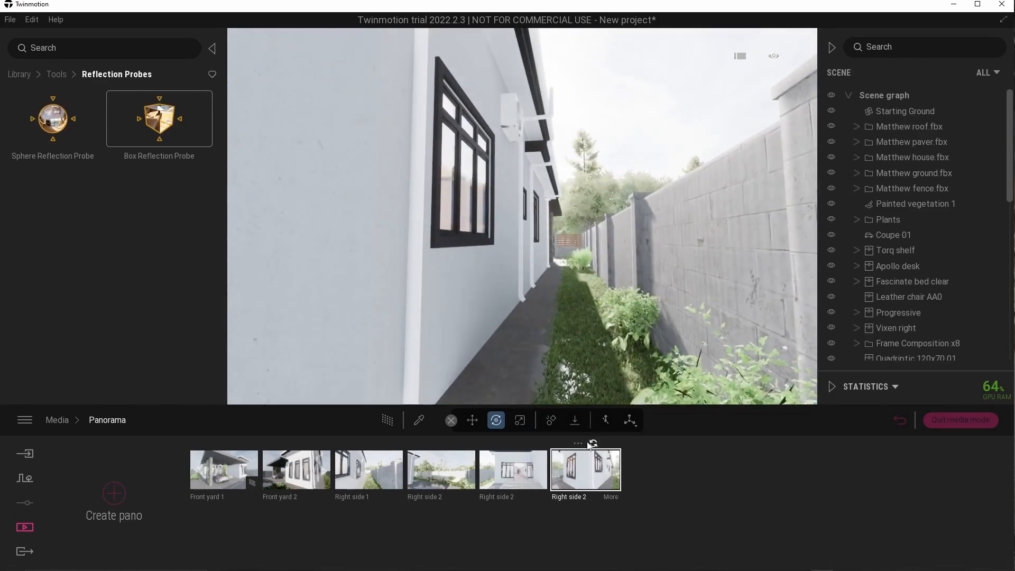
{"action": "left_click", "coordinate": [389, 422]}
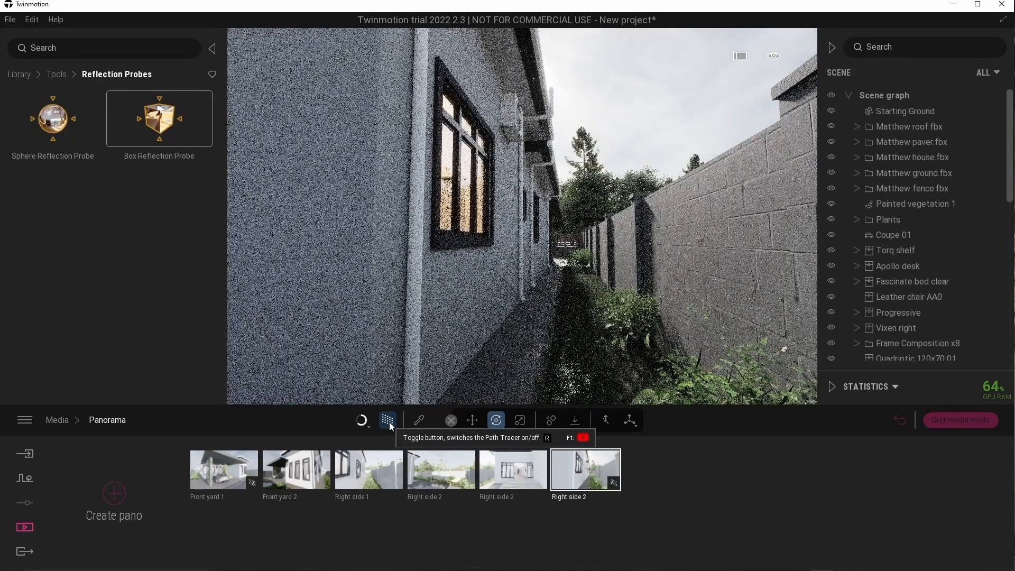
{"action": "left_click", "coordinate": [389, 422]}
- Reframe the fifth panorama toward the house corner, side yard and doorway, checking path-traced previews
{"action": "left_click", "coordinate": [516, 469]}
{"action": "right_click_drag", "start_coordinate": [563, 291], "coordinate": [360, 296]}
{"action": "left_click", "coordinate": [390, 424]}
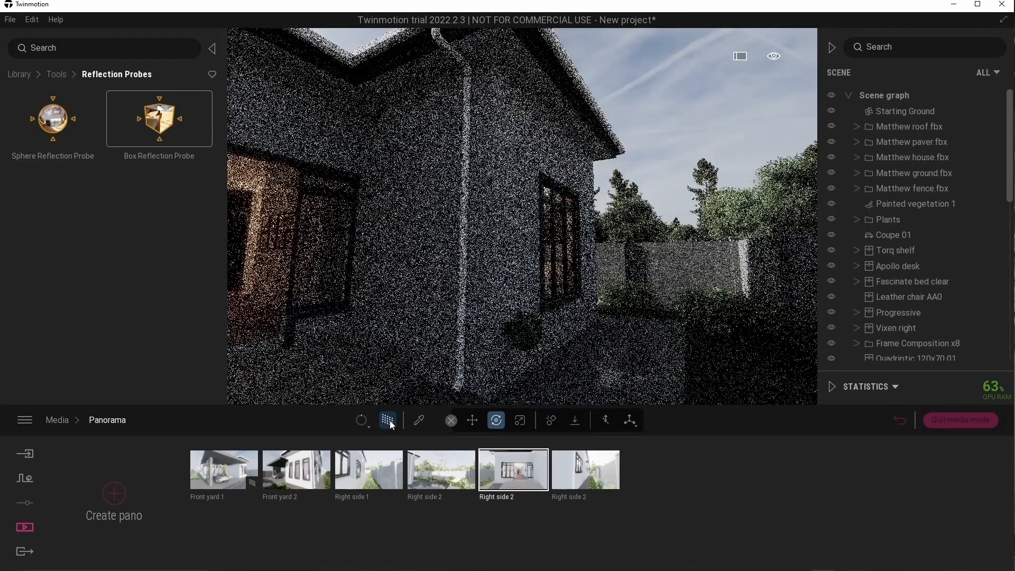
{"action": "left_click", "coordinate": [389, 424]}
{"action": "left_click", "coordinate": [560, 241]}
{"action": "right_click_drag", "start_coordinate": [560, 241], "coordinate": [509, 249]}
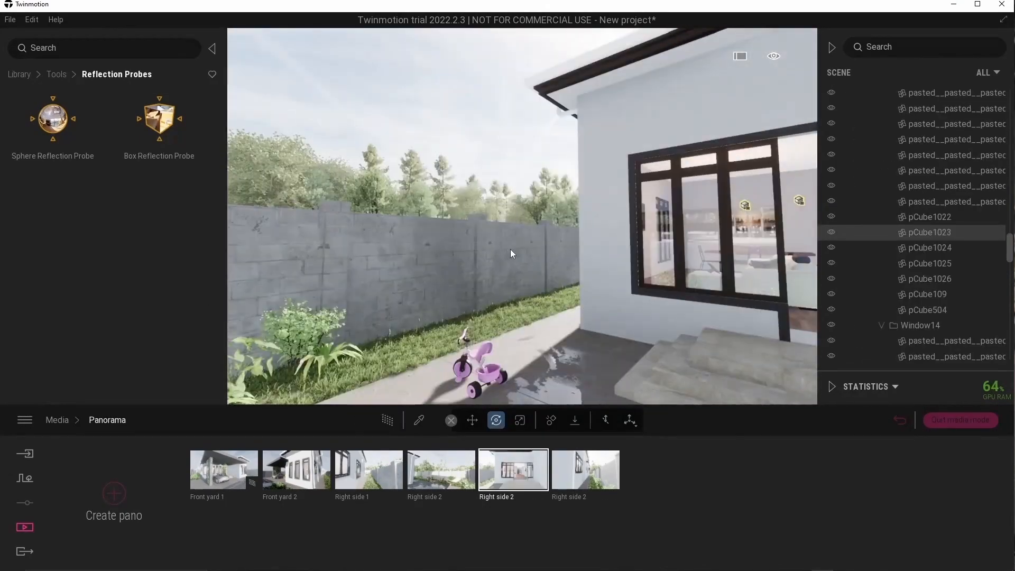
{"action": "left_click", "coordinate": [389, 420]}
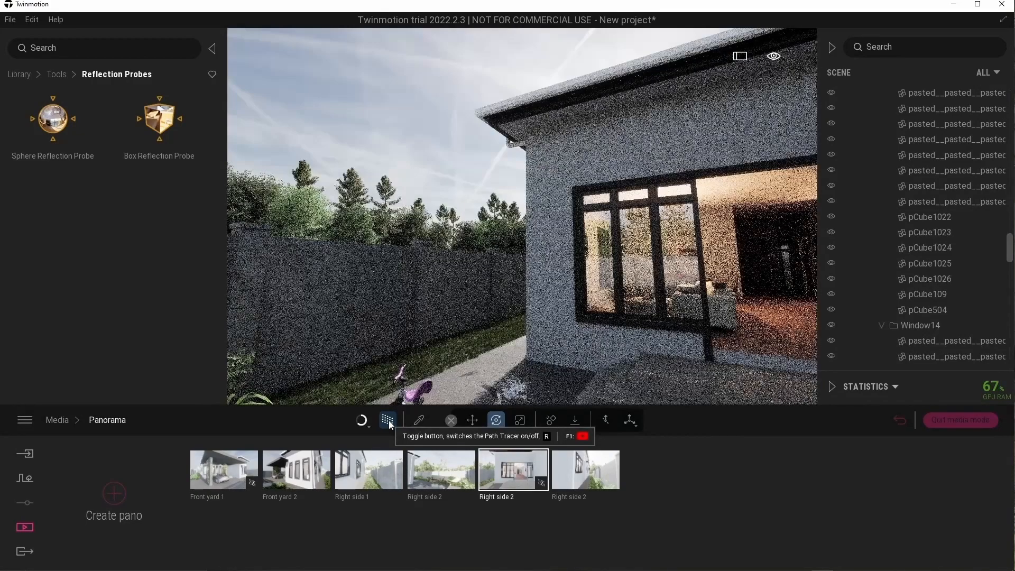
{"action": "left_click", "coordinate": [388, 420]}
{"action": "right_click_drag", "start_coordinate": [519, 315], "coordinate": [608, 354]}
- Set the Right side 2 panorama's exposure to 1.50
{"action": "left_click", "coordinate": [420, 465]}
{"action": "left_click", "coordinate": [394, 423]}
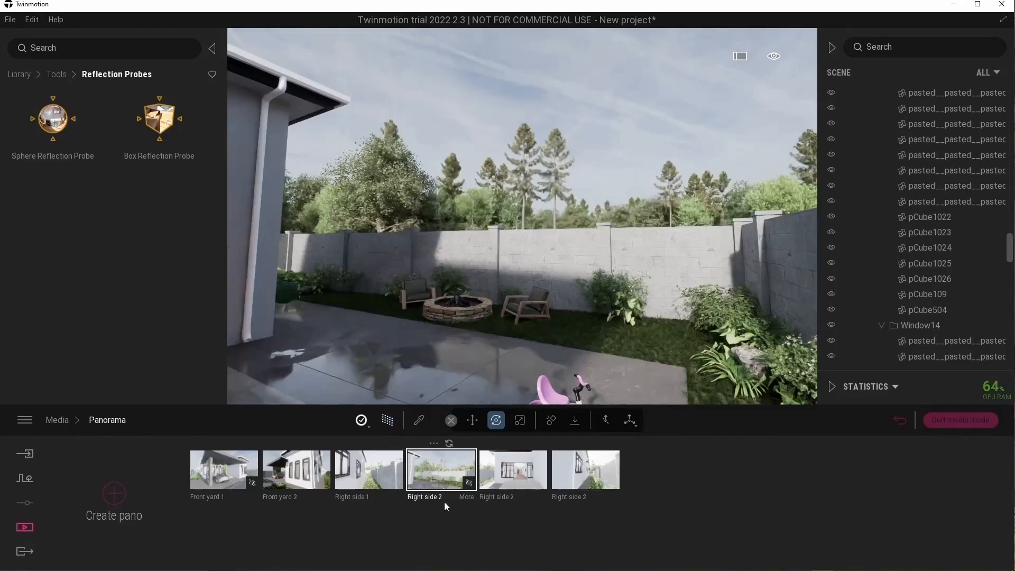
{"action": "double_click", "coordinate": [468, 498]}
{"action": "left_click", "coordinate": [352, 499]}
{"action": "type", "text": "1.5"}
{"action": "key", "text": "Return"}
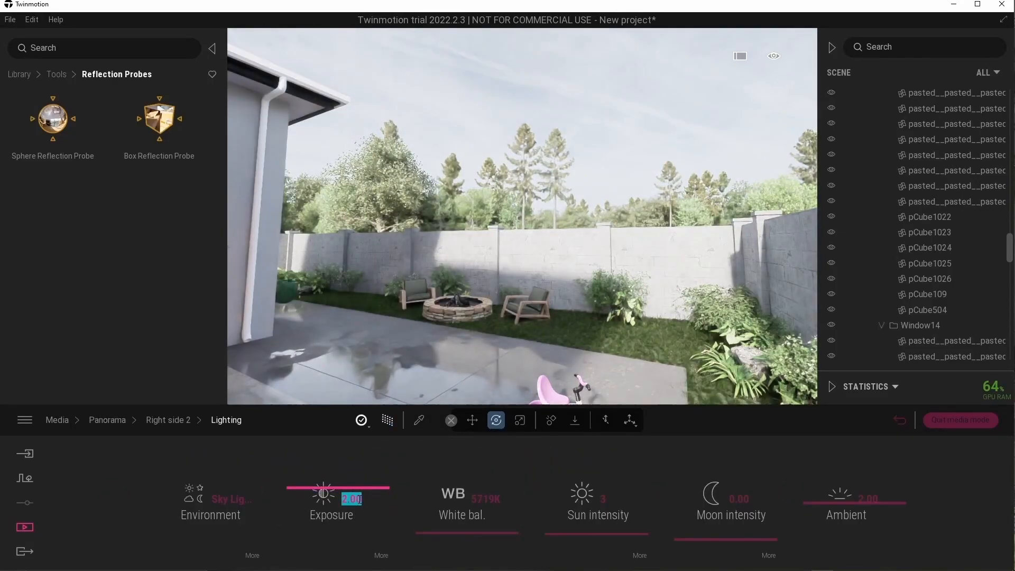
{"action": "key", "text": "Escape"}
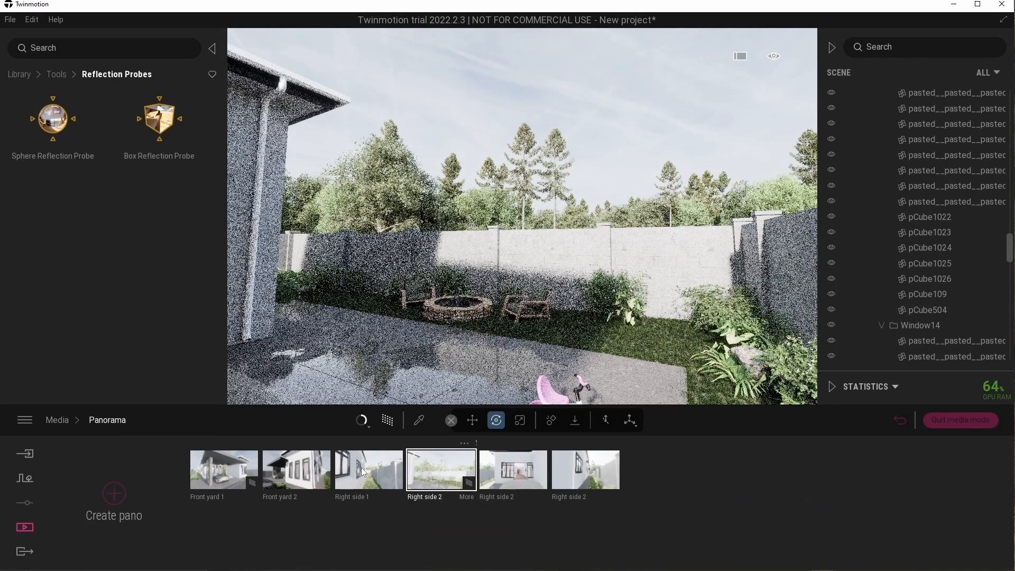
- Review the lighting exposure of the Right side 1 and Front yard 2 panoramas
{"action": "left_click", "coordinate": [360, 467]}
{"action": "double_click", "coordinate": [397, 500]}
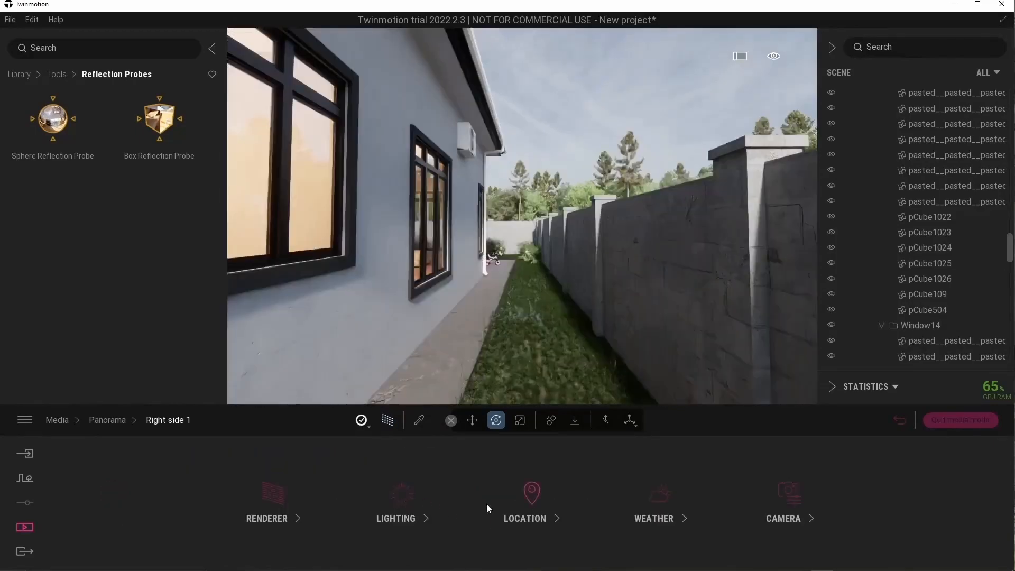
{"action": "left_click", "coordinate": [396, 495]}
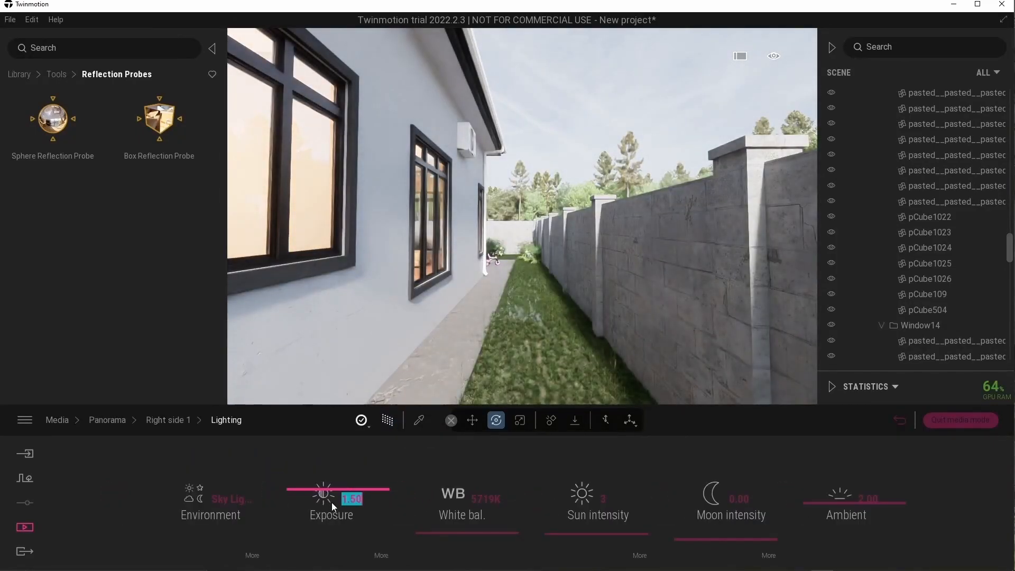
{"action": "left_click", "coordinate": [165, 420]}
{"action": "key", "text": "Escape"}
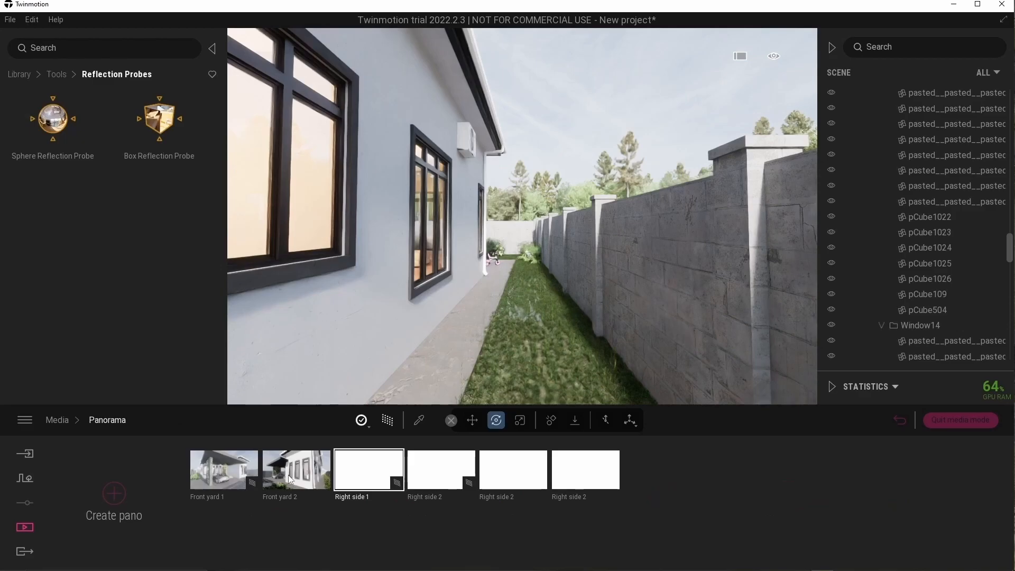
{"action": "left_click", "coordinate": [295, 472]}
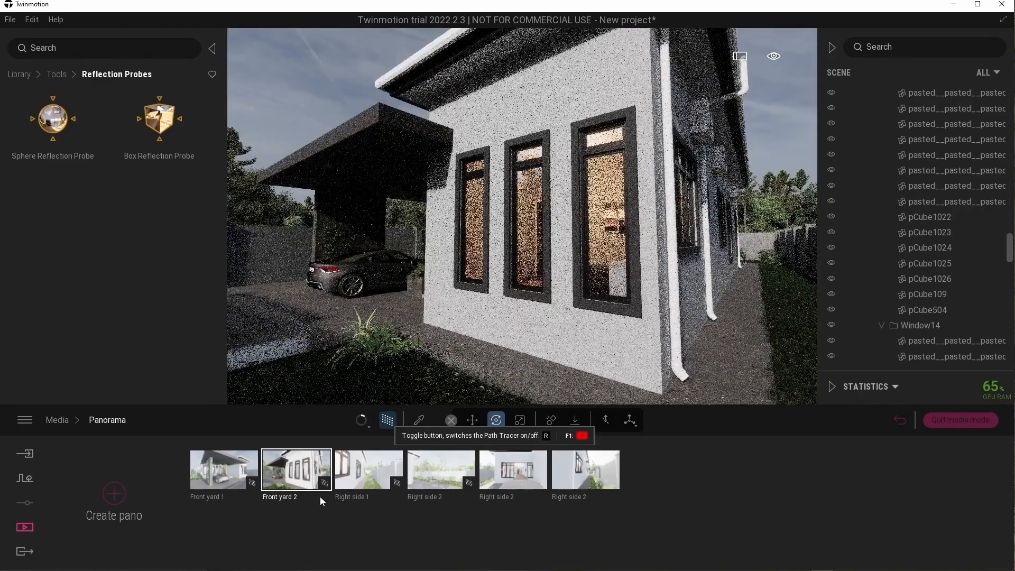
{"action": "double_click", "coordinate": [321, 496]}
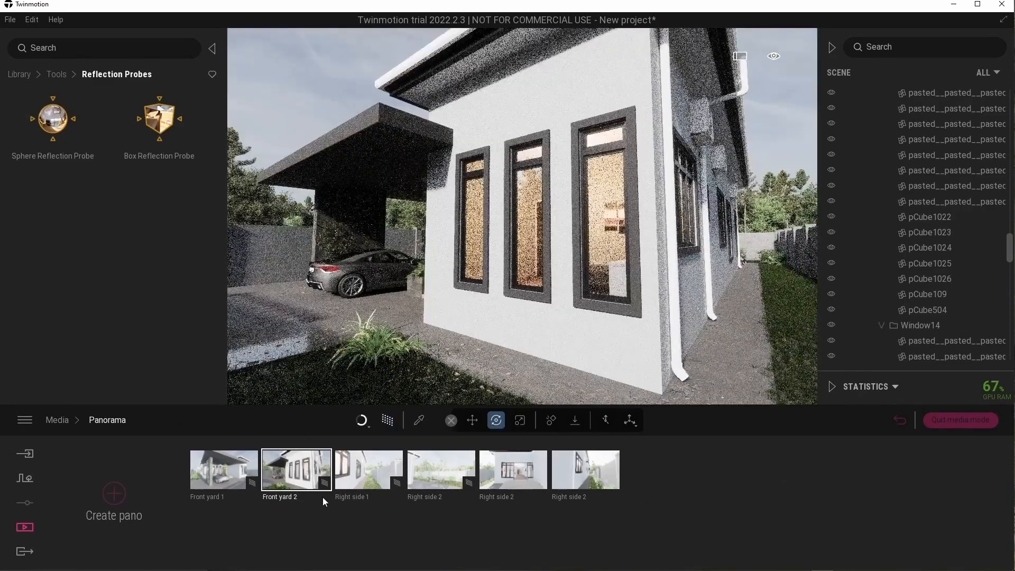
{"action": "left_click", "coordinate": [338, 505]}
{"action": "left_click", "coordinate": [336, 500]}
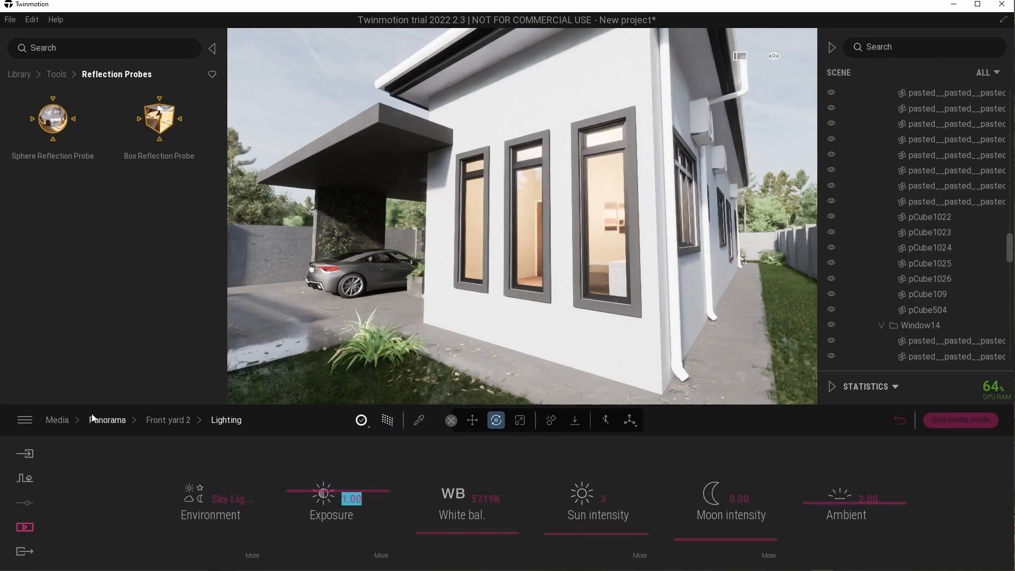
{"action": "left_click", "coordinate": [108, 419]}
{"action": "left_click", "coordinate": [298, 528]}
- Set the Front yard 1 panorama's exposure to 1.00
{"action": "left_click", "coordinate": [233, 476]}
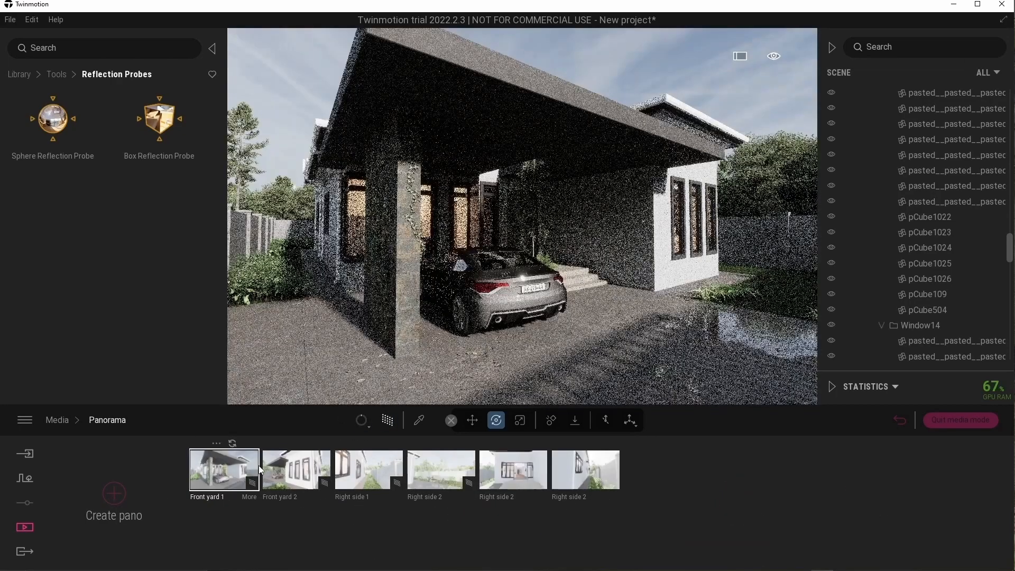
{"action": "left_click", "coordinate": [246, 497]}
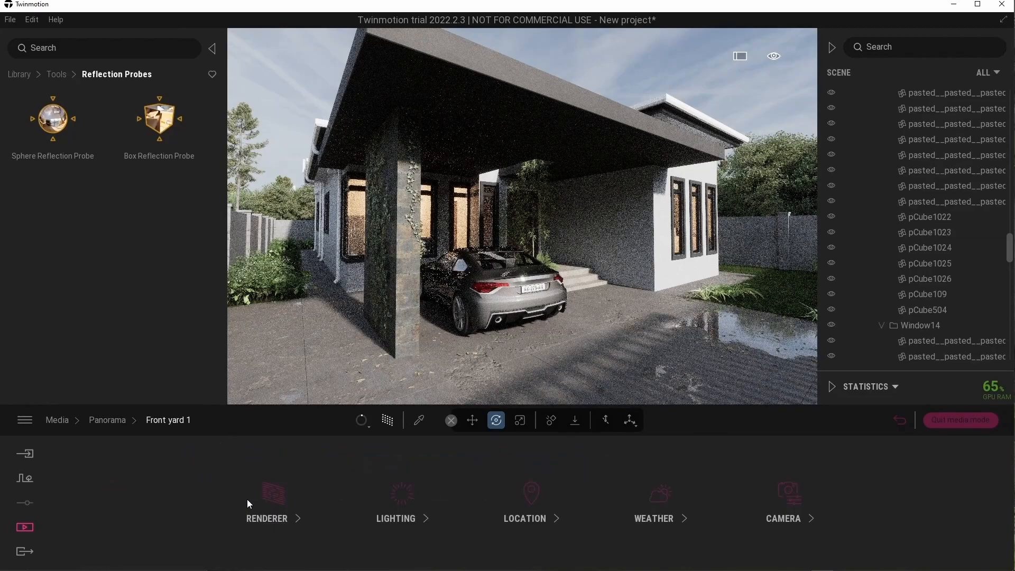
{"action": "left_click", "coordinate": [400, 493]}
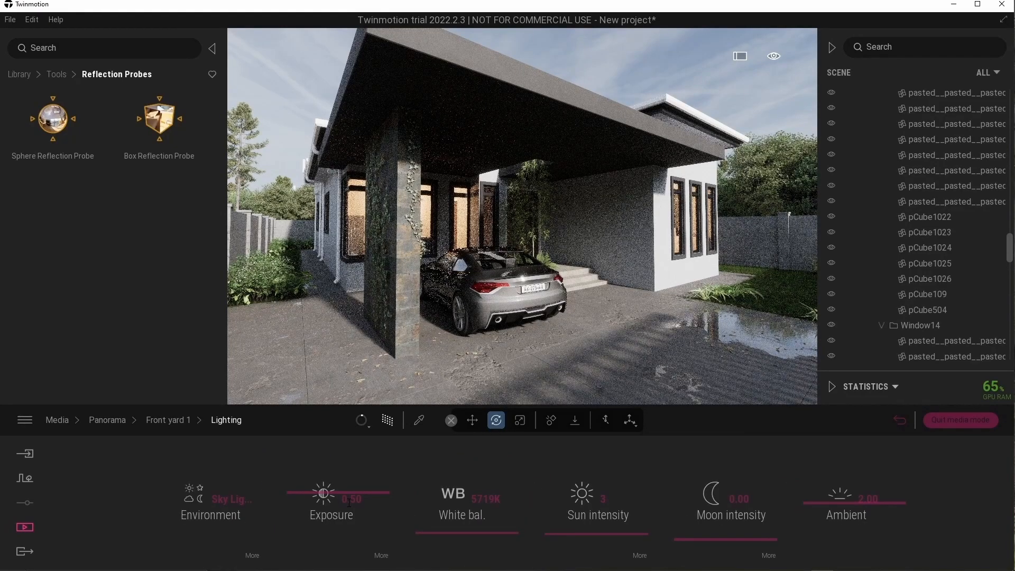
{"action": "left_click", "coordinate": [349, 499]}
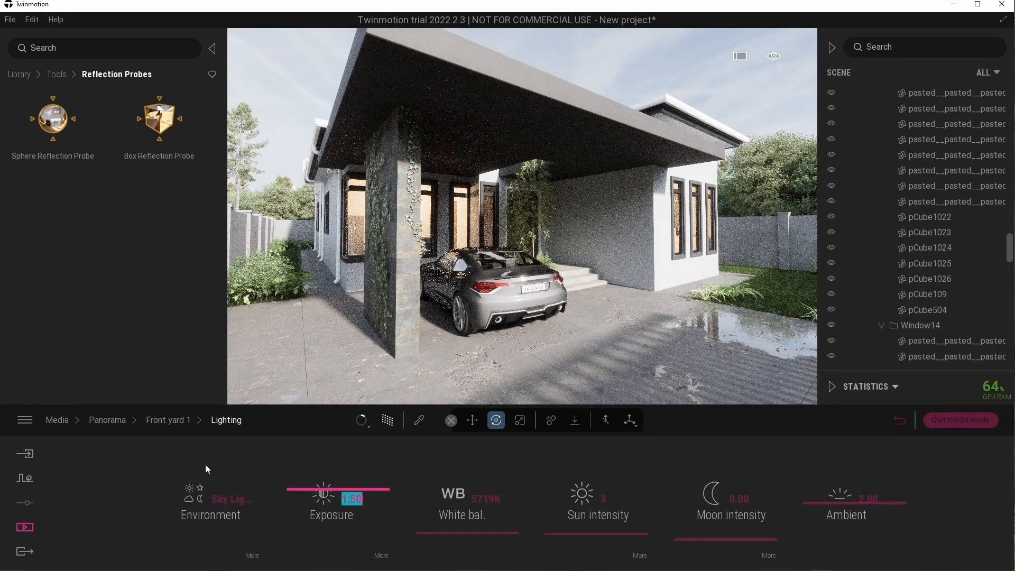
{"action": "type", "text": "1"}
{"action": "key", "text": "Return"}
{"action": "left_click", "coordinate": [109, 421]}
- Set the Right side 2 copy's exposure to 1.00 and check the sixth panorama's exposure
{"action": "left_click", "coordinate": [527, 478]}
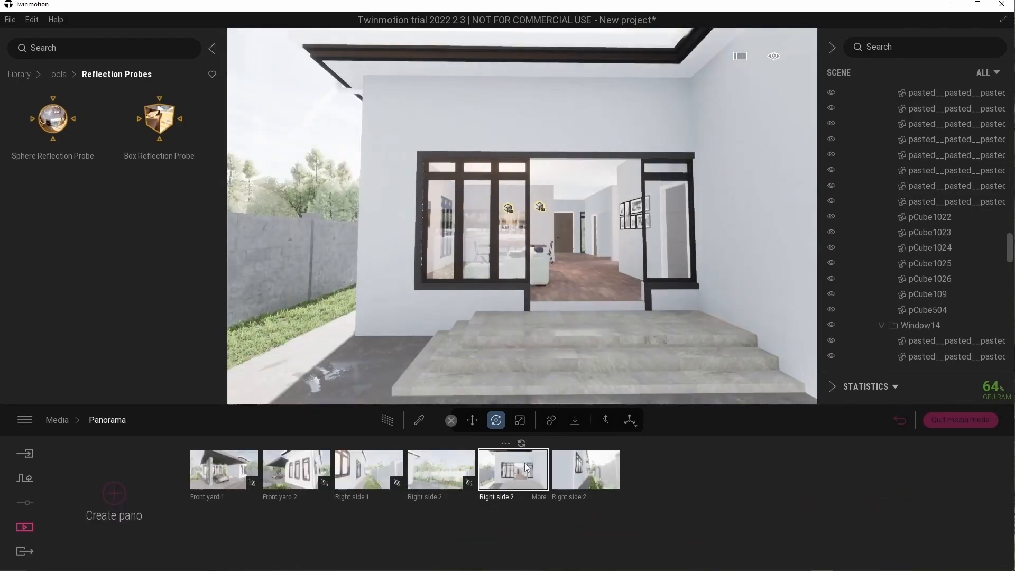
{"action": "left_click", "coordinate": [538, 497]}
{"action": "left_click", "coordinate": [429, 491]}
{"action": "left_click", "coordinate": [350, 499]}
{"action": "type", "text": "1"}
{"action": "key", "text": "Return"}
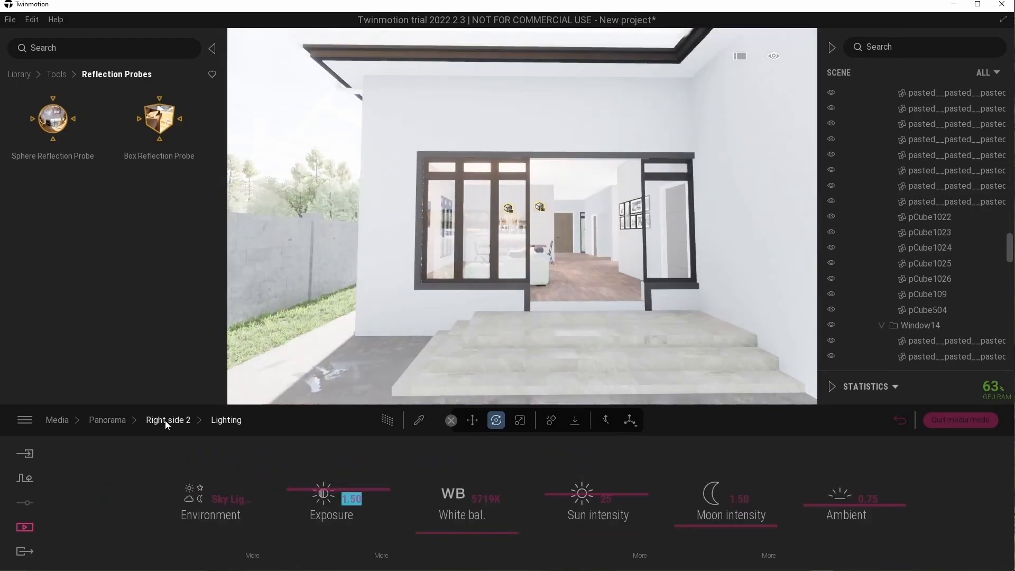
{"action": "left_click", "coordinate": [108, 420]}
{"action": "left_click", "coordinate": [586, 470]}
{"action": "left_click", "coordinate": [611, 497]}
{"action": "left_click", "coordinate": [429, 492]}
{"action": "left_click", "coordinate": [347, 498]}
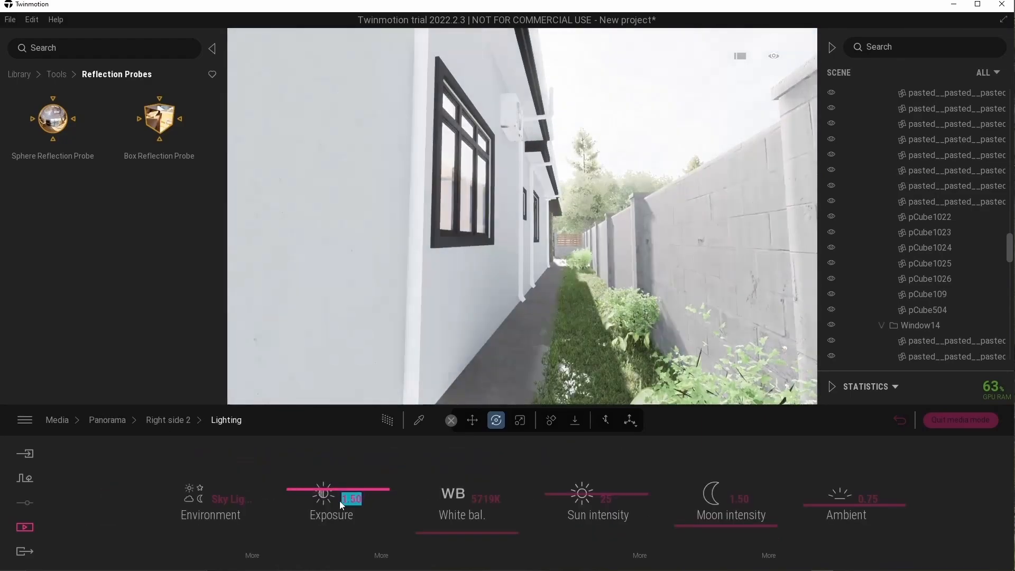
{"action": "left_click", "coordinate": [108, 420]}
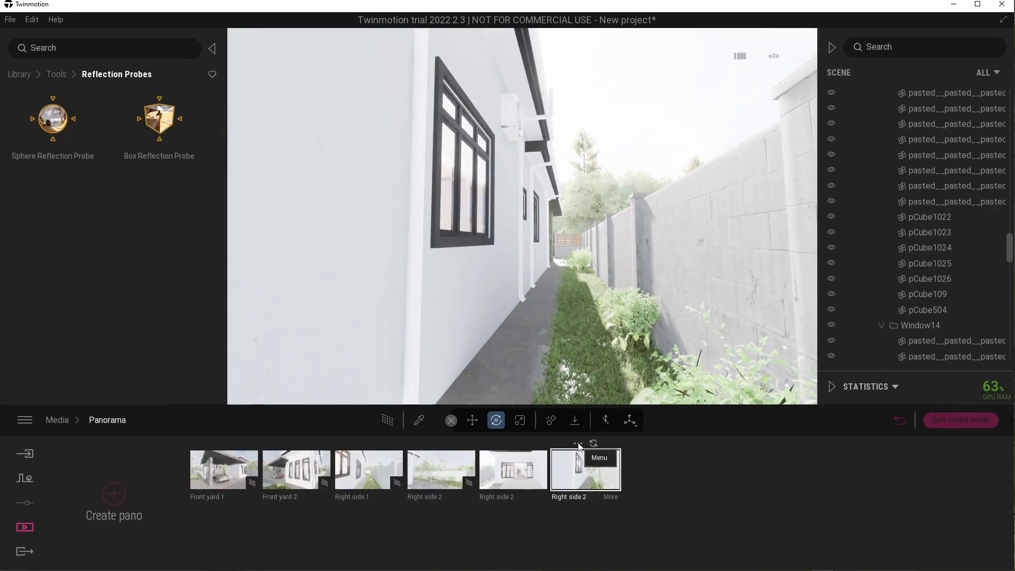
- Rename the fifth panorama to Backyard 1 and select the sixth panorama's name for replacing
{"action": "left_click", "coordinate": [510, 470]}
{"action": "left_click", "coordinate": [506, 444]}
{"action": "left_click", "coordinate": [512, 405]}
{"action": "type", "text": "Backyard 1"}
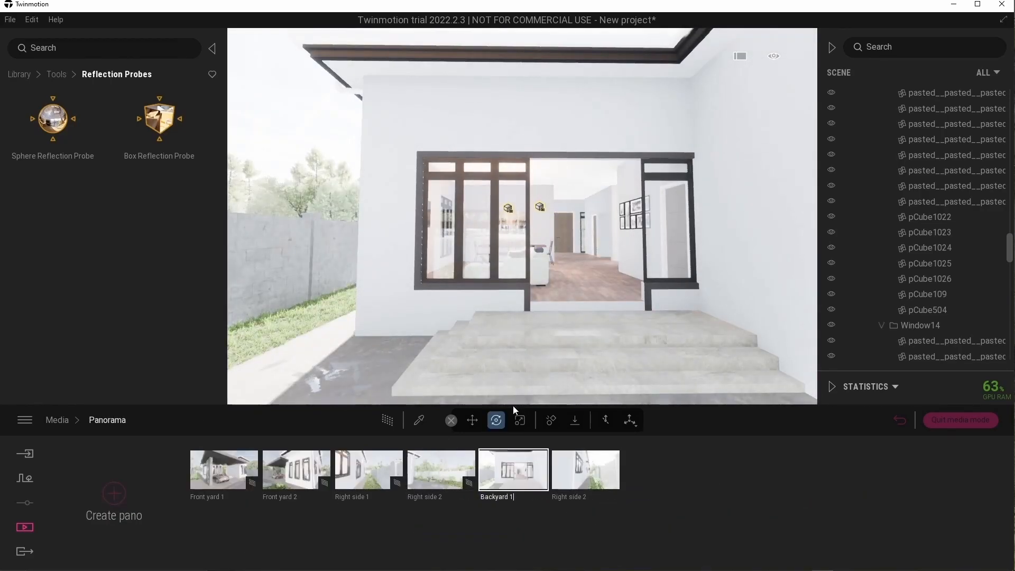
{"action": "key", "text": "Return"}
{"action": "left_click", "coordinate": [585, 470]}
{"action": "left_click", "coordinate": [578, 448]}
{"action": "left_click", "coordinate": [573, 405]}
- Name the sixth panorama Backyard 2 and duplicate it
{"action": "type", "text": "Backyard 2"}
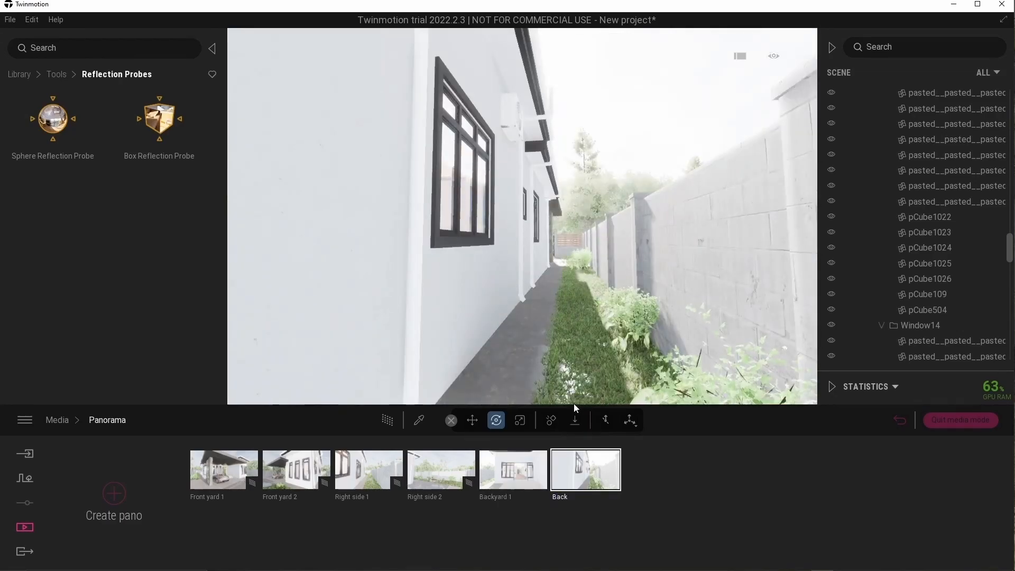
{"action": "left_click", "coordinate": [578, 447]}
{"action": "left_click", "coordinate": [573, 426]}
- Frame the copy down the side alley in pedestrian mode, rename it Left side, and preview with path tracing
{"action": "right_click_drag", "start_coordinate": [570, 338], "coordinate": [613, 348]}
{"action": "key", "text": "w"}
{"action": "mouse_move", "coordinate": [774, 57]}
{"action": "mouse_move", "coordinate": [772, 170]}
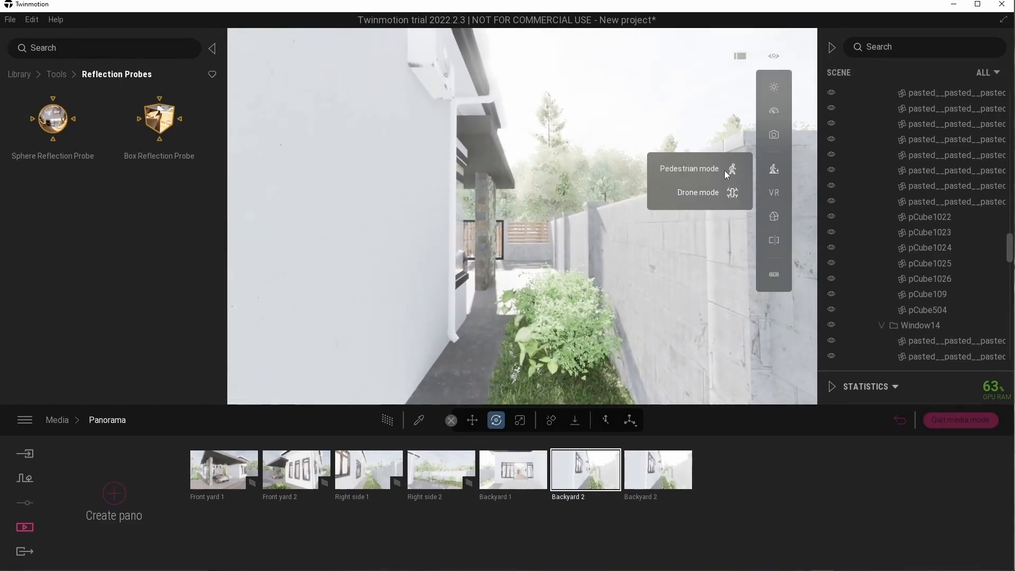
{"action": "left_click", "coordinate": [731, 173]}
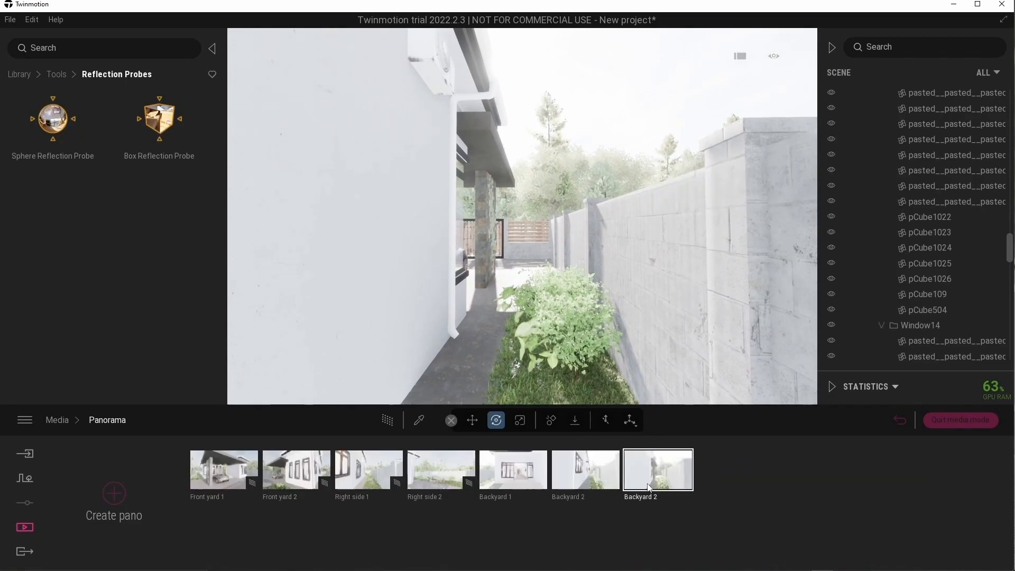
{"action": "left_click", "coordinate": [648, 404]}
{"action": "type", "text": "Left side"}
{"action": "left_click", "coordinate": [391, 421]}
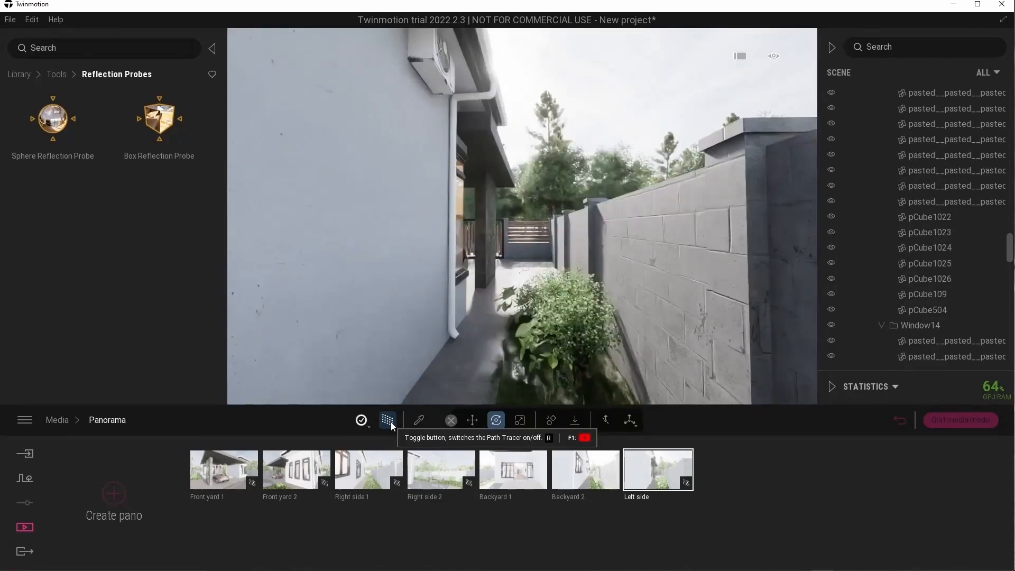
- Review Left side's weather settings, then view the Front yard 1 and Front yard 2 panoramas
{"action": "left_click", "coordinate": [639, 489]}
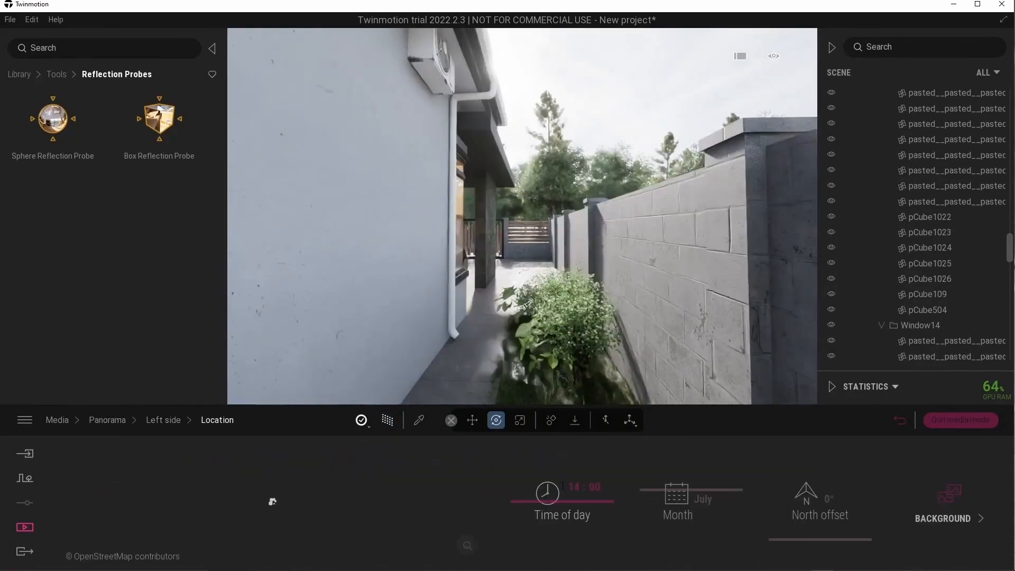
{"action": "scroll", "coordinate": [655, 499], "scroll_direction": "down", "scroll_amount": 2}
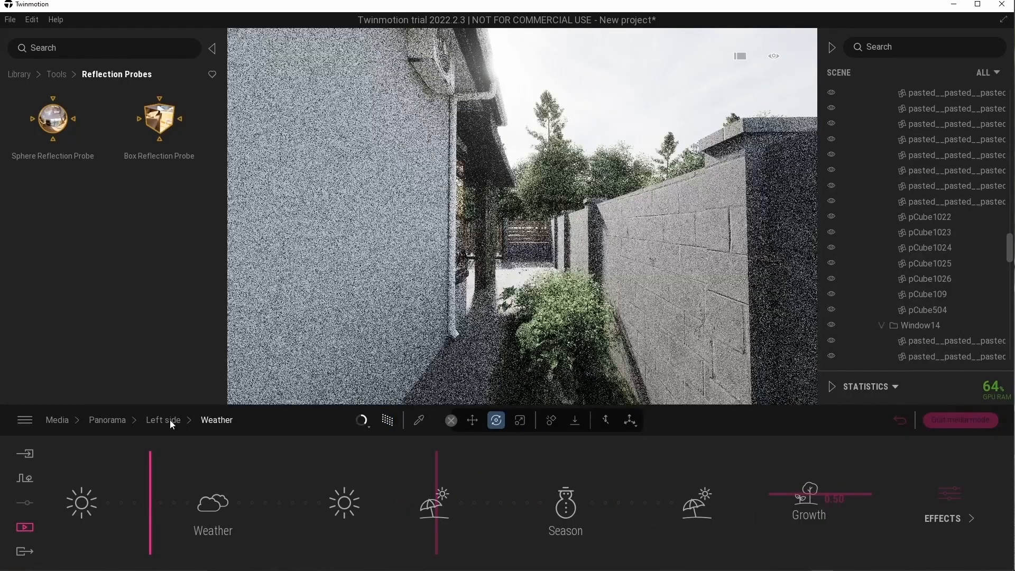
{"action": "left_click", "coordinate": [169, 420]}
{"action": "left_click", "coordinate": [100, 420]}
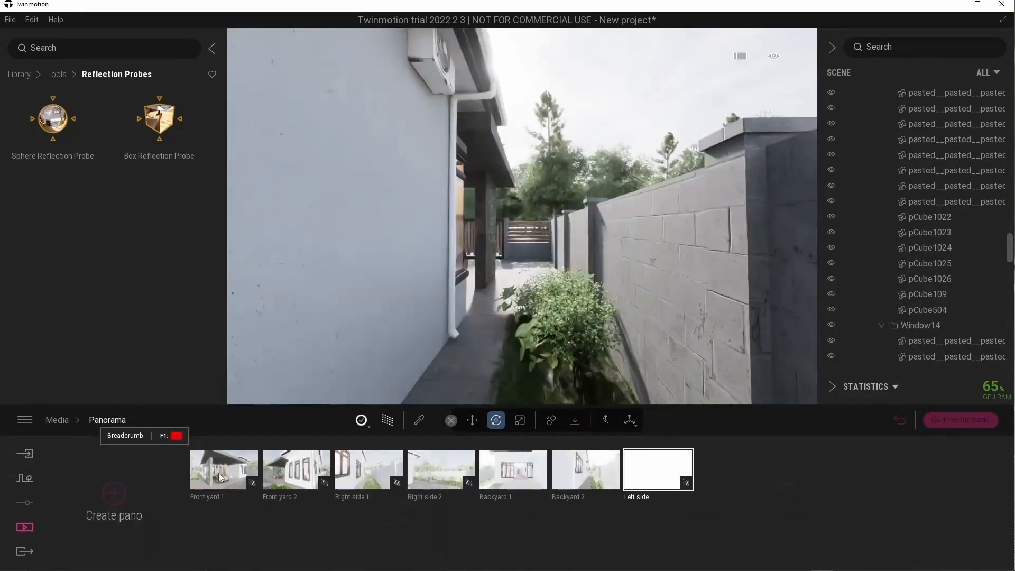
{"action": "left_click", "coordinate": [221, 472]}
{"action": "left_click", "coordinate": [294, 473]}
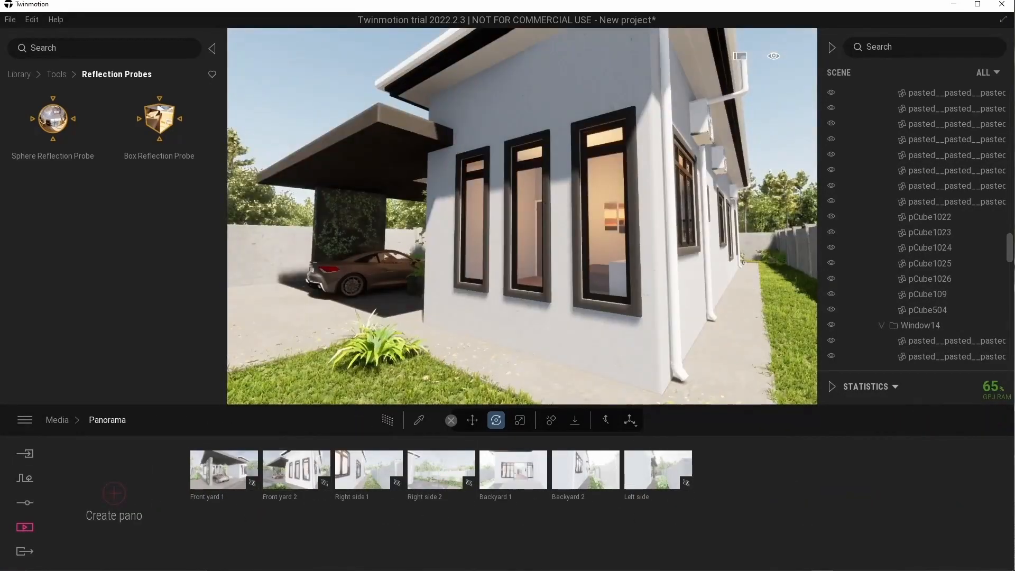
- Copy the Dead Leaves 03 scatter further along the path
{"action": "right_click_drag", "start_coordinate": [474, 254], "coordinate": [474, 304]}
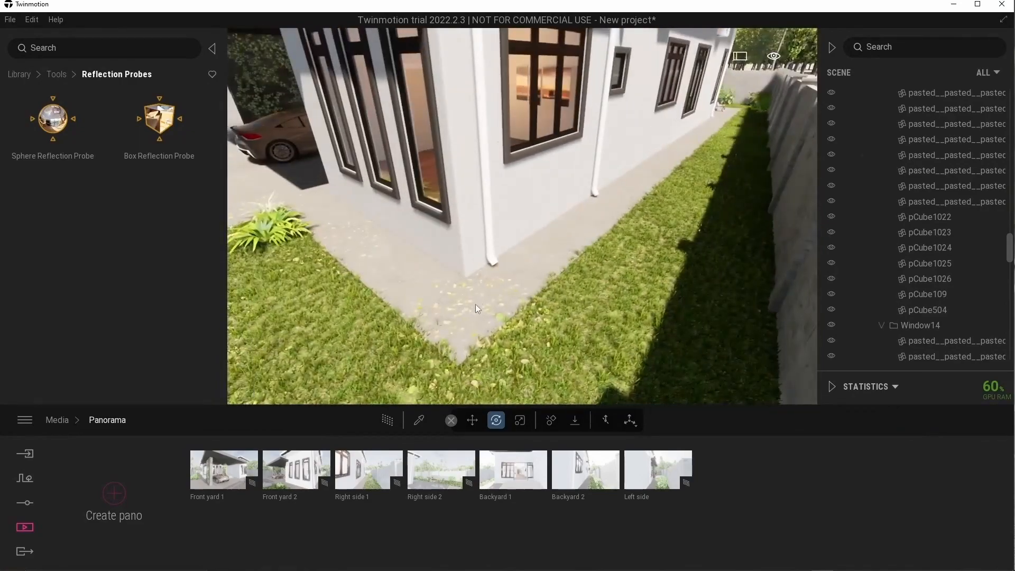
{"action": "left_click", "coordinate": [472, 304]}
{"action": "left_click", "coordinate": [857, 143]}
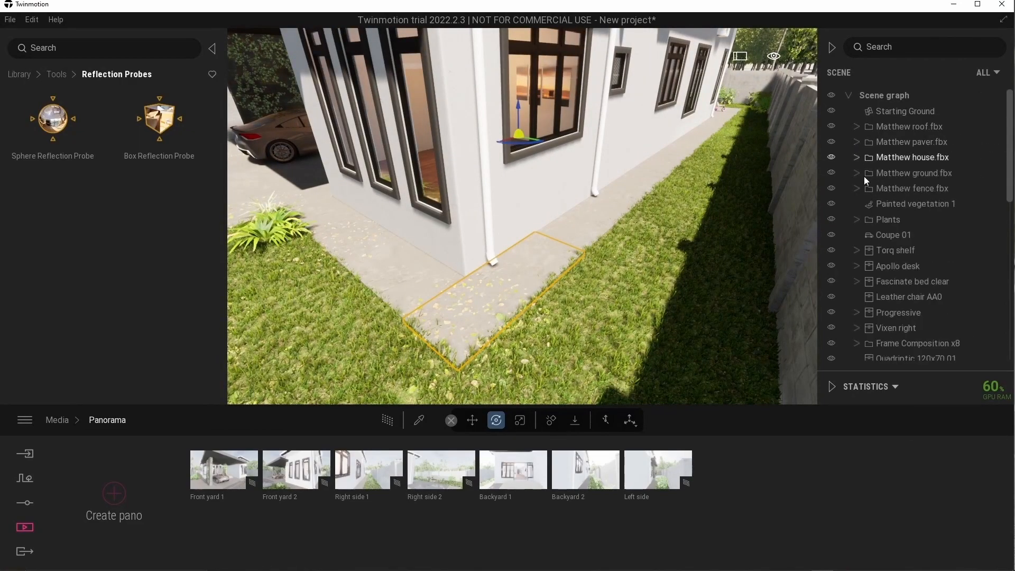
{"action": "left_click", "coordinate": [366, 239]}
{"action": "left_click", "coordinate": [367, 236]}
{"action": "left_click_drag", "start_coordinate": [325, 255], "coordinate": [684, 163], "text": "shift"}
{"action": "key", "text": "Return"}
{"action": "left_click", "coordinate": [476, 356]}
- Plant a Crape Myrtle tree, lower its age to 0%, and slide it across the grass
{"action": "left_click", "coordinate": [20, 75]}
{"action": "left_click", "coordinate": [170, 154]}
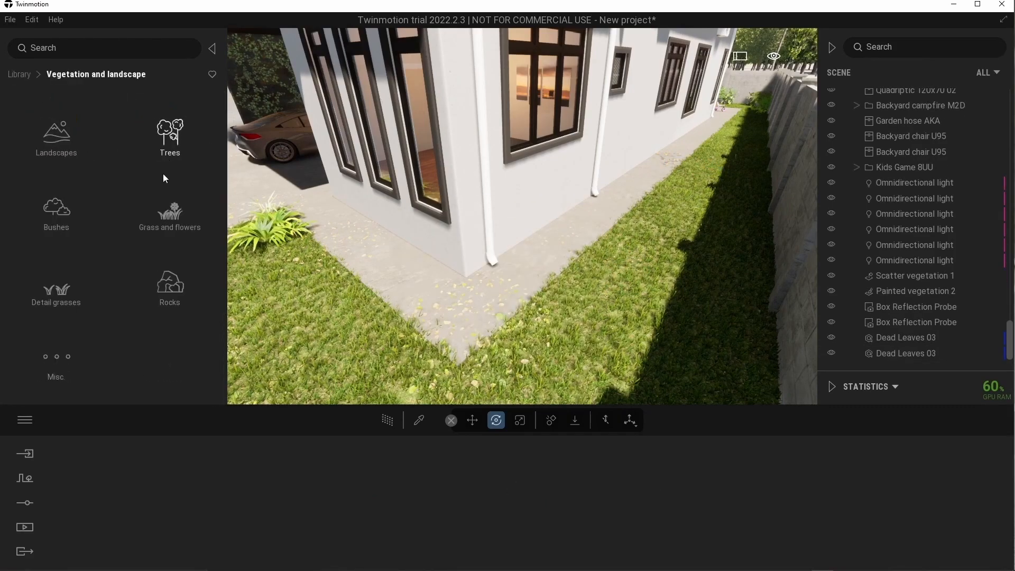
{"action": "scroll", "coordinate": [166, 276], "scroll_direction": "down", "scroll_amount": 10}
{"action": "scroll", "coordinate": [135, 235], "scroll_direction": "down", "scroll_amount": 5}
{"action": "scroll", "coordinate": [135, 235], "scroll_direction": "up", "scroll_amount": 4}
{"action": "left_click_drag", "start_coordinate": [176, 144], "coordinate": [510, 260]}
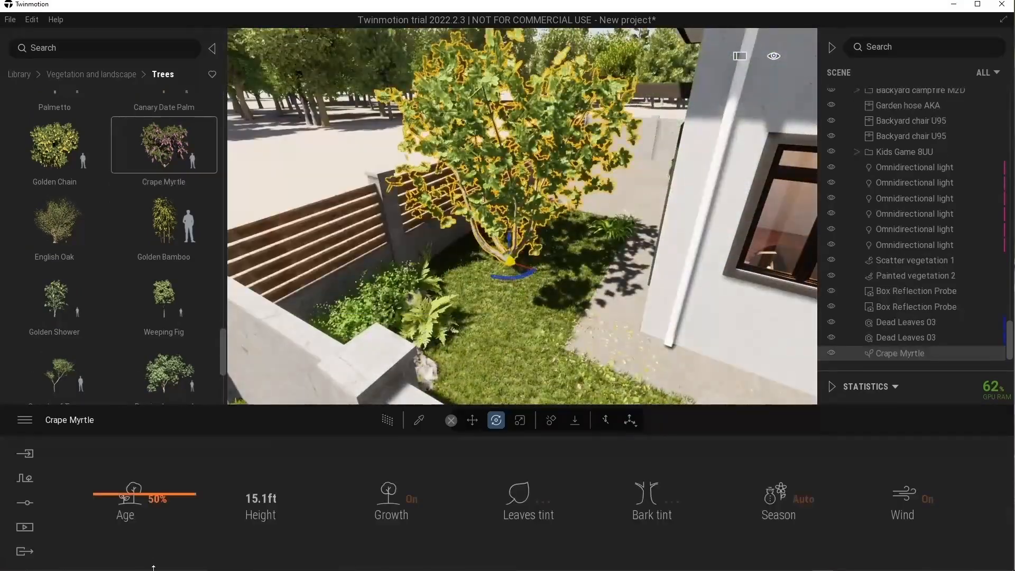
{"action": "left_click_drag", "start_coordinate": [153, 497], "coordinate": [154, 567]}
{"action": "key", "text": "Escape"}
{"action": "mouse_move", "coordinate": [541, 242]}
{"action": "right_mouse_down"}
{"action": "mouse_move", "coordinate": [586, 259]}
{"action": "mouse_move", "coordinate": [521, 243]}
{"action": "right_mouse_up"}
{"action": "left_click", "coordinate": [520, 248]}
{"action": "left_click_drag", "start_coordinate": [509, 275], "coordinate": [600, 265]}
{"action": "scroll", "coordinate": [600, 265], "scroll_direction": "up", "scroll_amount": 5}
{"action": "key", "text": "Escape"}
- Place Sandstone Rocky Ground from favourites on the lawn under the tree
{"action": "left_click", "coordinate": [20, 75]}
{"action": "left_click", "coordinate": [212, 74]}
{"action": "left_click_drag", "start_coordinate": [57, 120], "coordinate": [601, 309]}
{"action": "left_click", "coordinate": [662, 357]}
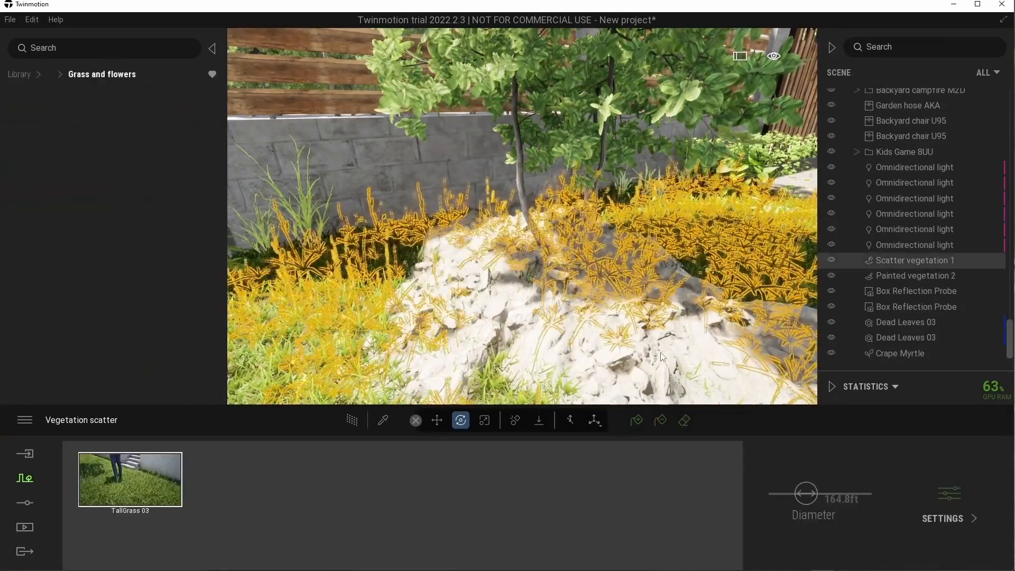
- Sink the Sandstone Rocky Ground patch down into the grass
{"action": "left_click", "coordinate": [662, 357]}
{"action": "right_click_drag", "start_coordinate": [575, 294], "coordinate": [507, 301]}
{"action": "left_click_drag", "start_coordinate": [506, 253], "coordinate": [507, 273]}
{"action": "right_click_drag", "start_coordinate": [506, 269], "coordinate": [487, 221]}
- Duplicate the rock patch, move the copy beside the ferns, and rotate it
{"action": "left_click_drag", "start_coordinate": [486, 220], "coordinate": [314, 212], "text": "shift"}
{"action": "left_click", "coordinate": [473, 350]}
{"action": "right_click_drag", "start_coordinate": [474, 296], "coordinate": [629, 232]}
{"action": "left_click_drag", "start_coordinate": [623, 224], "coordinate": [479, 292]}
{"action": "key", "text": "Escape"}
{"action": "right_click_drag", "start_coordinate": [479, 292], "coordinate": [539, 290]}
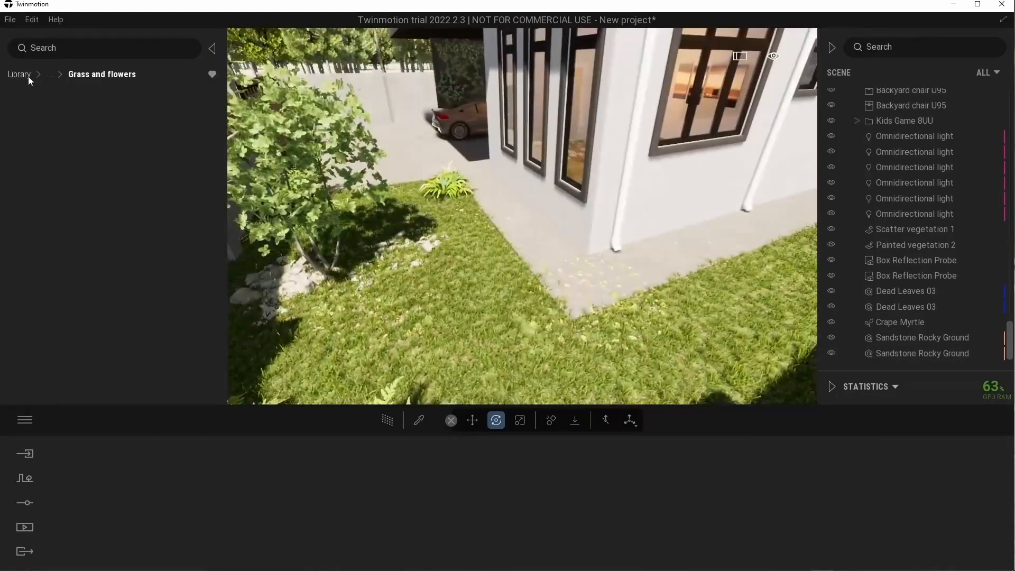
- Add a third Sandstone Rocky Ground patch in the alley by the wall and rotate it
{"action": "left_click_drag", "start_coordinate": [189, 229], "coordinate": [772, 311]}
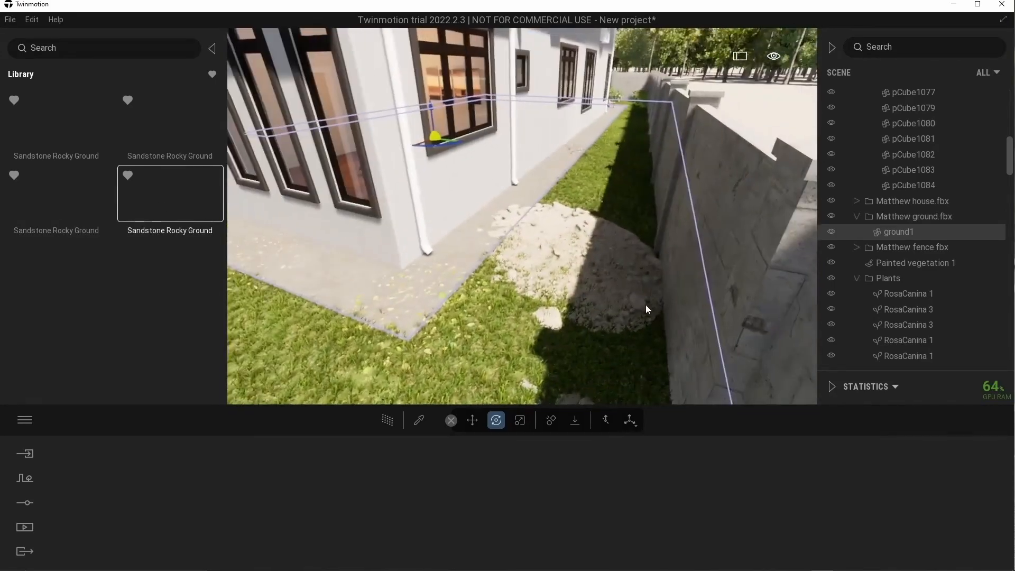
{"action": "left_click_drag", "start_coordinate": [646, 306], "coordinate": [564, 257]}
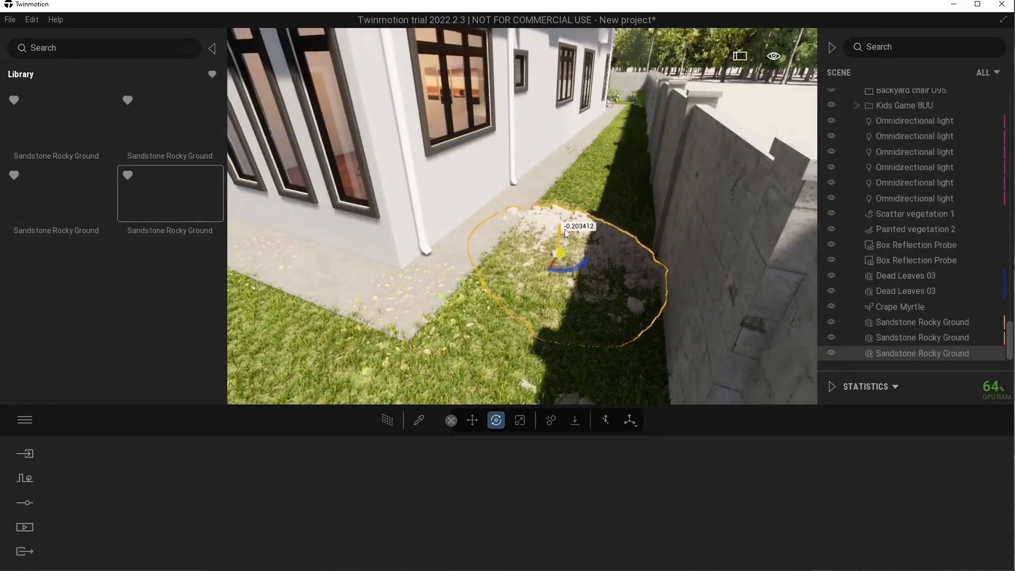
{"action": "key", "text": "q"}
{"action": "left_click_drag", "start_coordinate": [554, 220], "coordinate": [581, 214]}
{"action": "right_click_drag", "start_coordinate": [580, 214], "coordinate": [512, 311]}
{"action": "key", "text": "w"}
{"action": "left_click_drag", "start_coordinate": [513, 317], "coordinate": [545, 286]}
{"action": "key", "text": "Escape"}
- Fly the camera toward the alley and bring up the panorama list
{"action": "mouse_move", "coordinate": [545, 285]}
{"action": "right_mouse_down"}
{"action": "mouse_move", "coordinate": [521, 328]}
{"action": "mouse_move", "coordinate": [539, 320]}
{"action": "mouse_move", "coordinate": [558, 280]}
{"action": "right_mouse_up"}
{"action": "key", "text": "s"}
{"action": "key", "text": "w"}
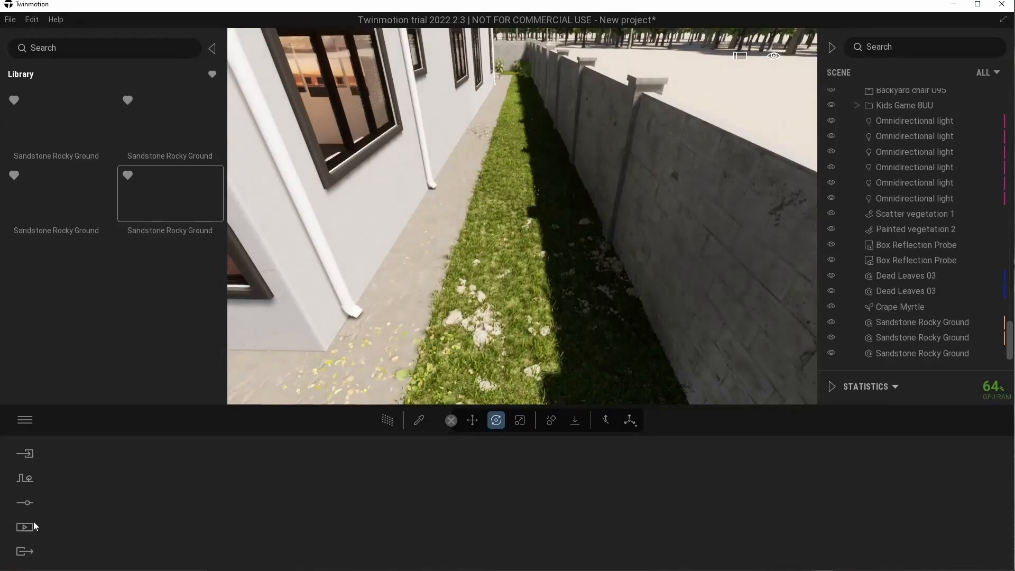
{"action": "left_click", "coordinate": [25, 527]}
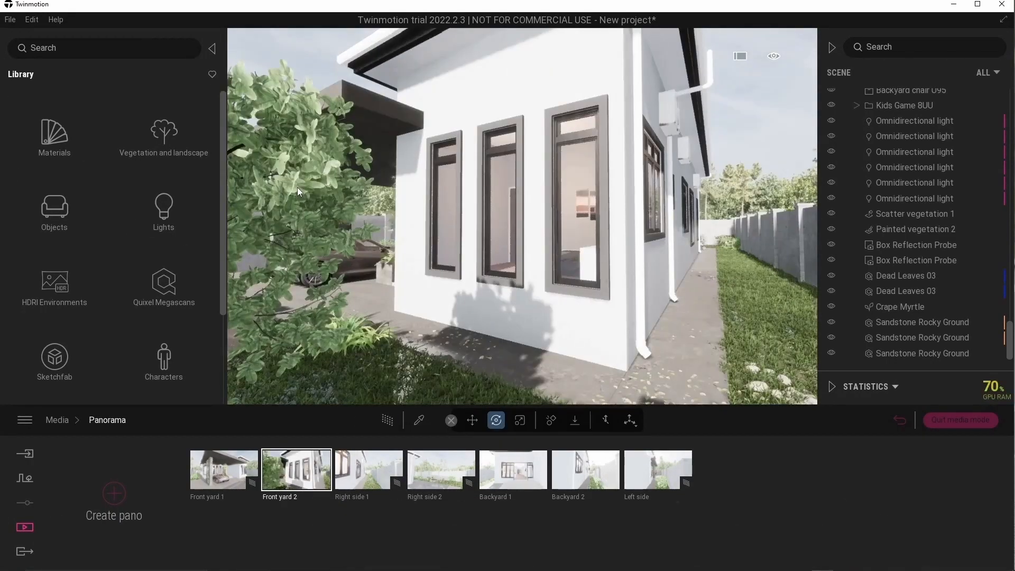
- Preview path-traced, check Front yard 2's weather, then return to Media showing favourite assets
{"action": "left_click", "coordinate": [297, 188]}
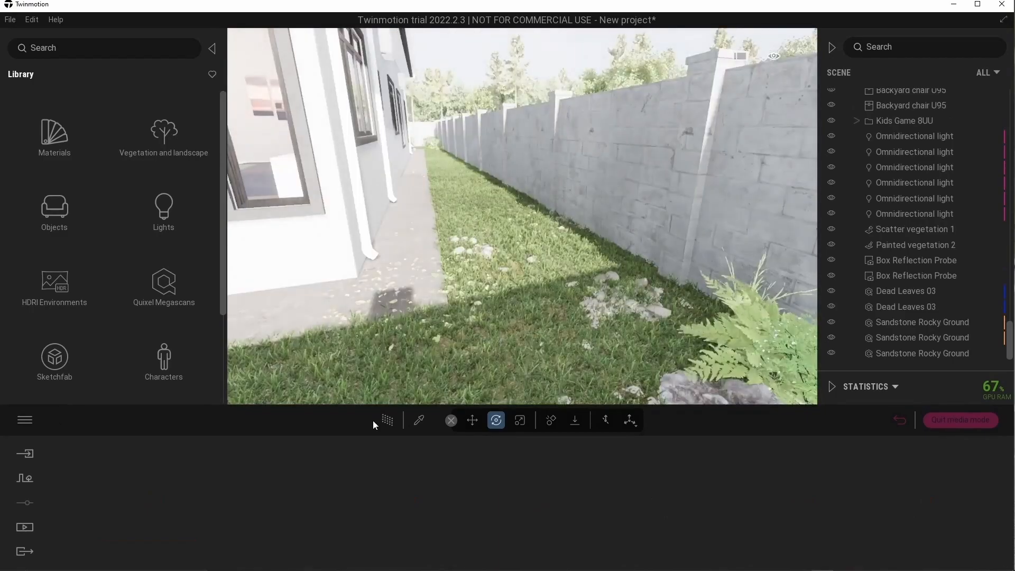
{"action": "left_click", "coordinate": [385, 420]}
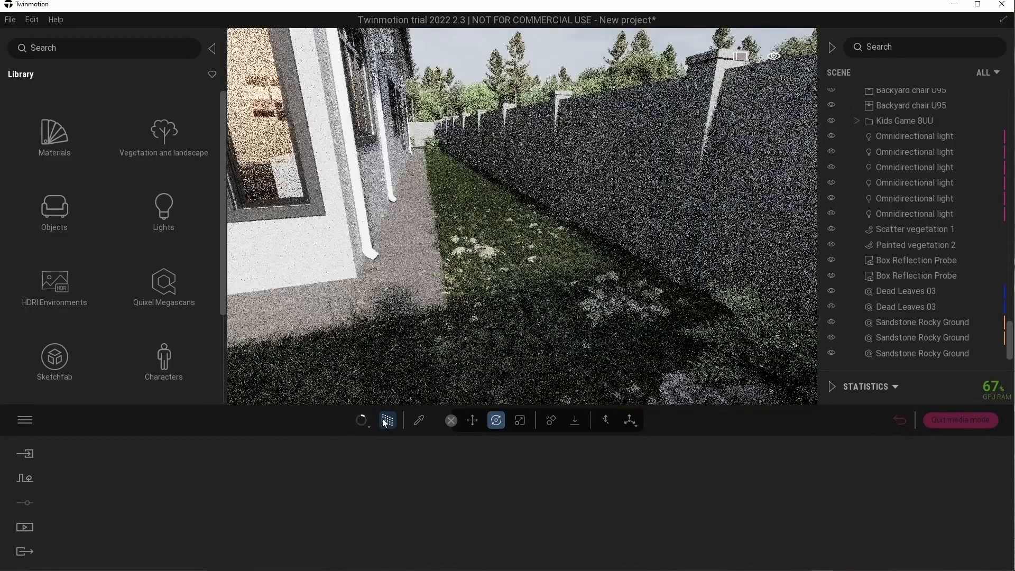
{"action": "left_click", "coordinate": [29, 529]}
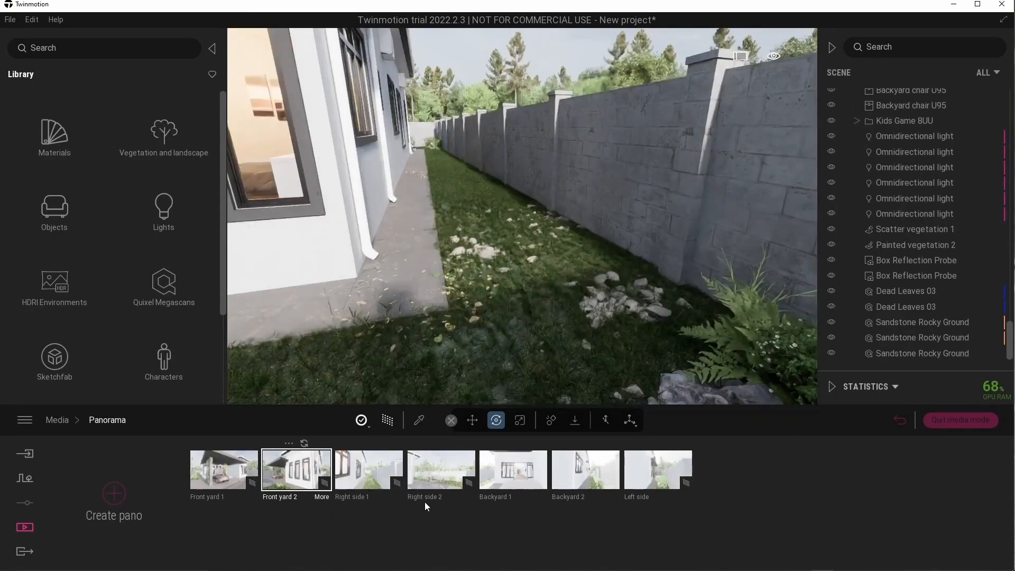
{"action": "left_click", "coordinate": [321, 497]}
{"action": "left_click", "coordinate": [656, 496]}
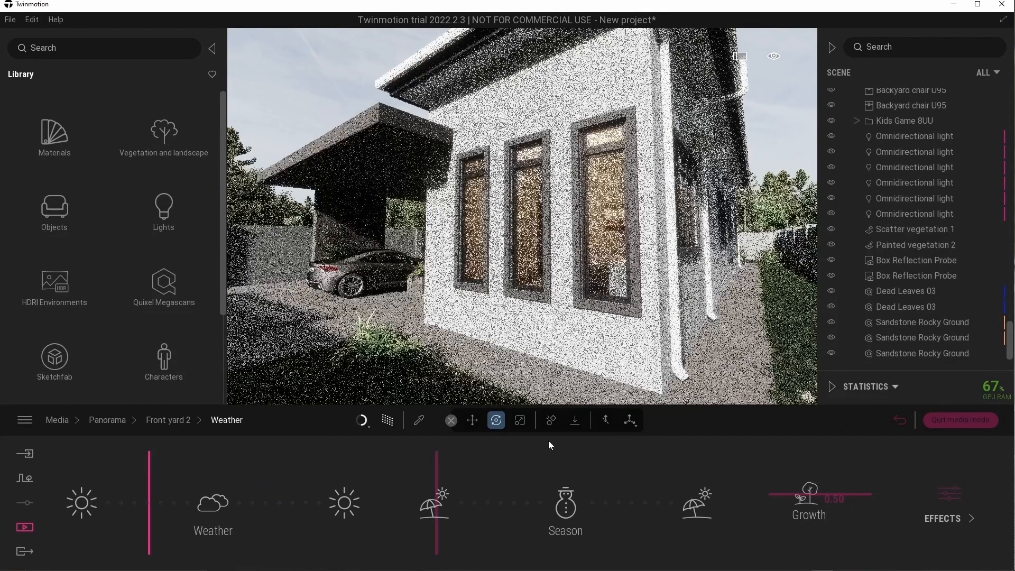
{"action": "left_click", "coordinate": [959, 419]}
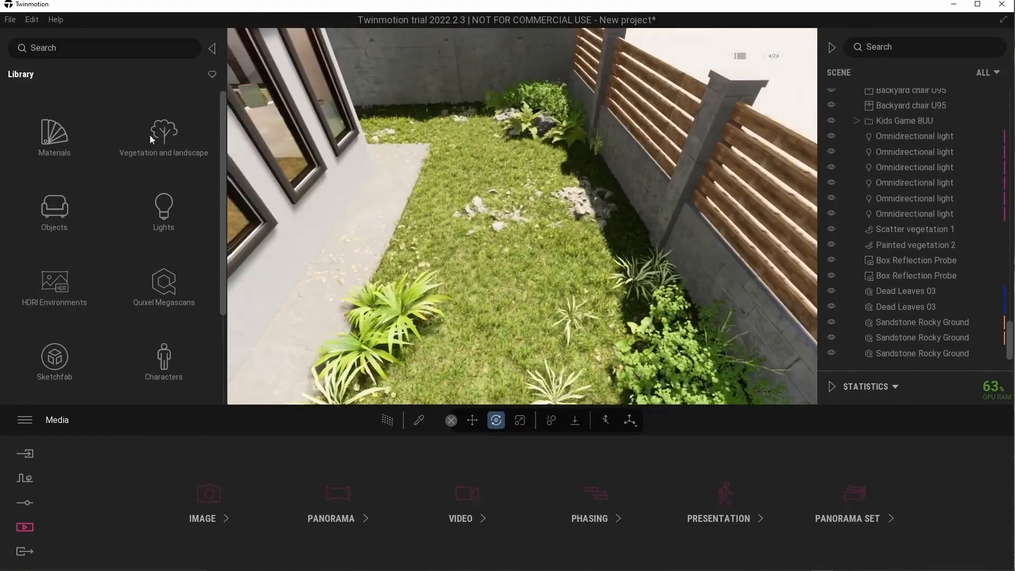
{"action": "left_click", "coordinate": [212, 75]}
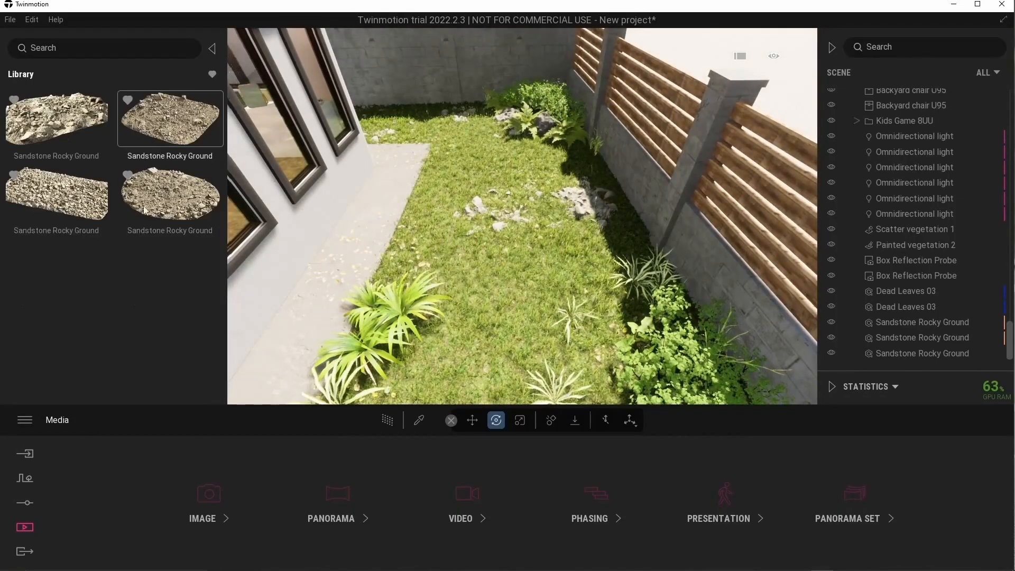
- Place a Sandstone Rocky Ground in the garden, then delete it again
{"action": "left_click_drag", "start_coordinate": [78, 199], "coordinate": [462, 334]}
{"action": "scroll", "coordinate": [457, 326], "scroll_direction": "down", "scroll_amount": 5}
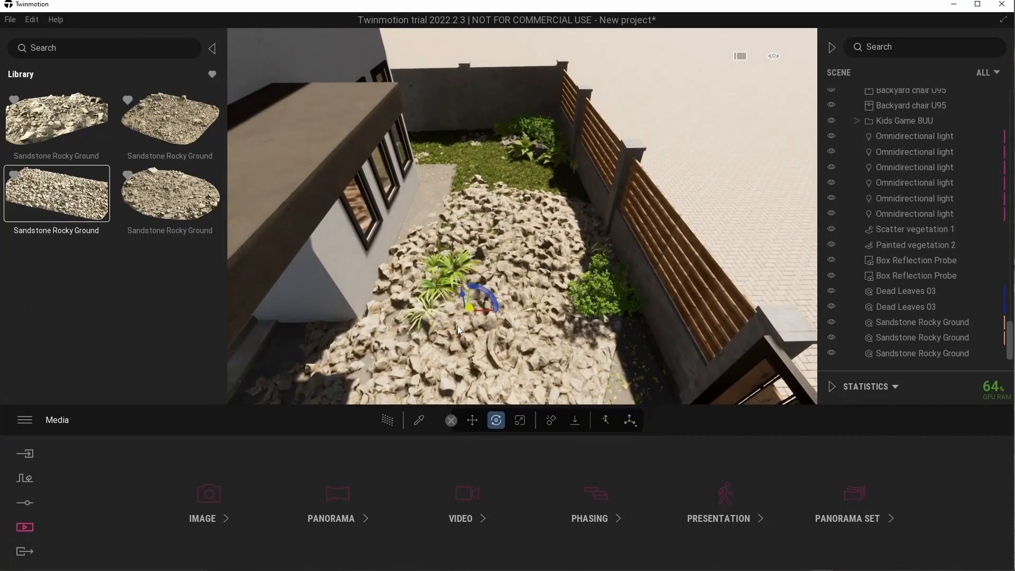
{"action": "key", "text": "Delete"}
{"action": "scroll", "coordinate": [468, 287], "scroll_direction": "up", "scroll_amount": 3}
- Search the Quixel Megascans library for 'stone'
{"action": "left_click", "coordinate": [212, 74]}
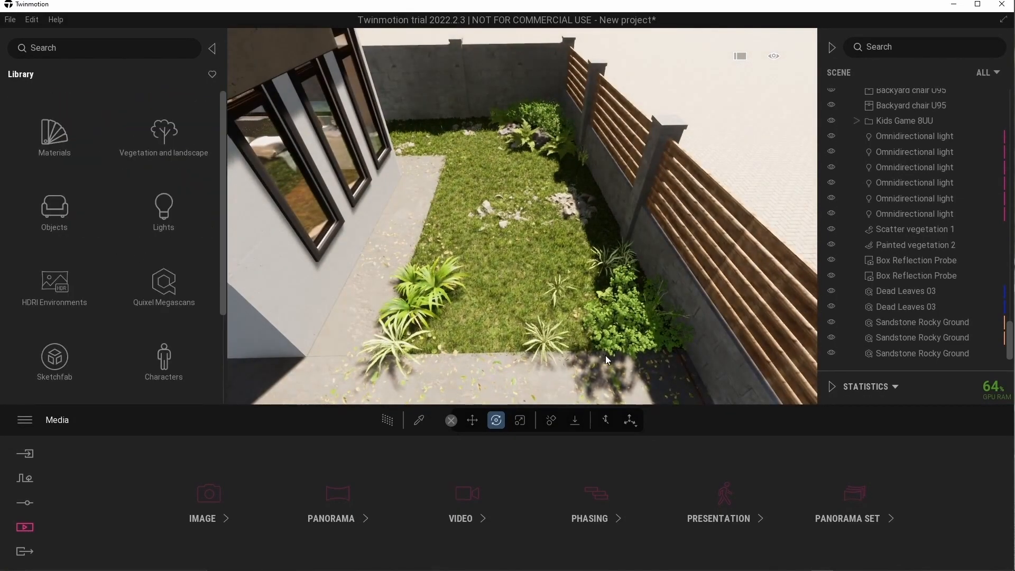
{"action": "left_click", "coordinate": [161, 281]}
{"action": "left_click", "coordinate": [109, 48]}
{"action": "type", "text": "stone"}
{"action": "key", "text": "Return"}
{"action": "scroll", "coordinate": [146, 231], "scroll_direction": "down", "scroll_amount": 3}
{"action": "scroll", "coordinate": [146, 230], "scroll_direction": "down", "scroll_amount": 10}
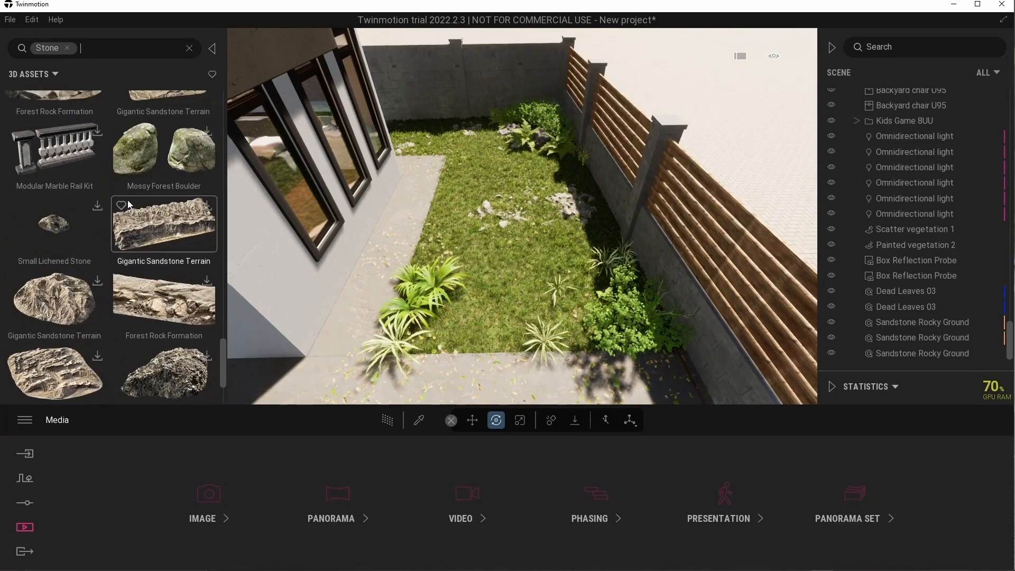
{"action": "scroll", "coordinate": [138, 216], "scroll_direction": "down", "scroll_amount": 3}
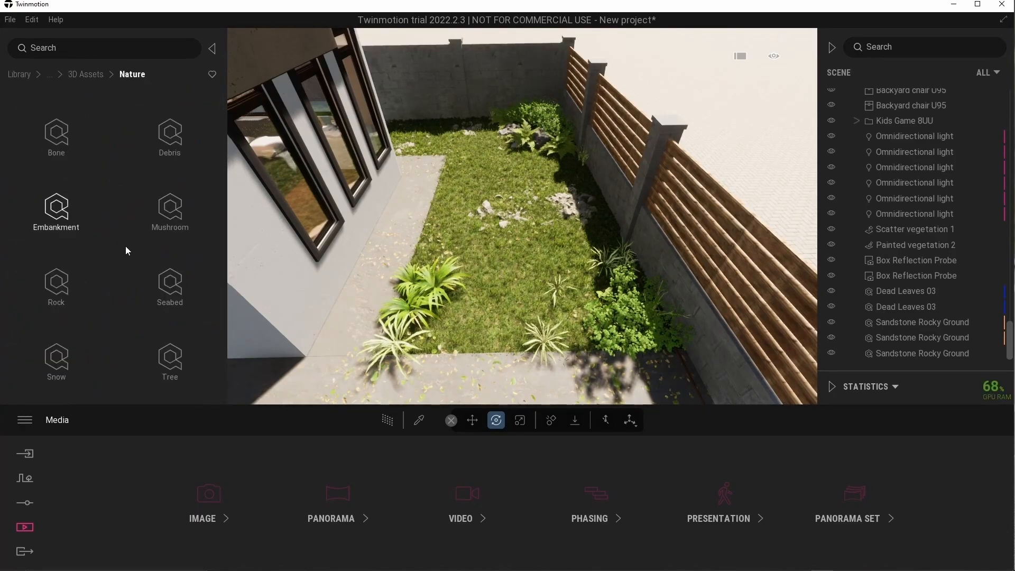
- Browse the Rock category's Sandstone, Quarry and Beach folders
{"action": "left_click", "coordinate": [75, 281]}
{"action": "left_click", "coordinate": [166, 364]}
{"action": "left_click", "coordinate": [124, 74]}
{"action": "left_click", "coordinate": [55, 359]}
{"action": "scroll", "coordinate": [127, 306], "scroll_direction": "down", "scroll_amount": 2}
{"action": "scroll", "coordinate": [127, 307], "scroll_direction": "down", "scroll_amount": 10}
{"action": "left_click", "coordinate": [137, 76]}
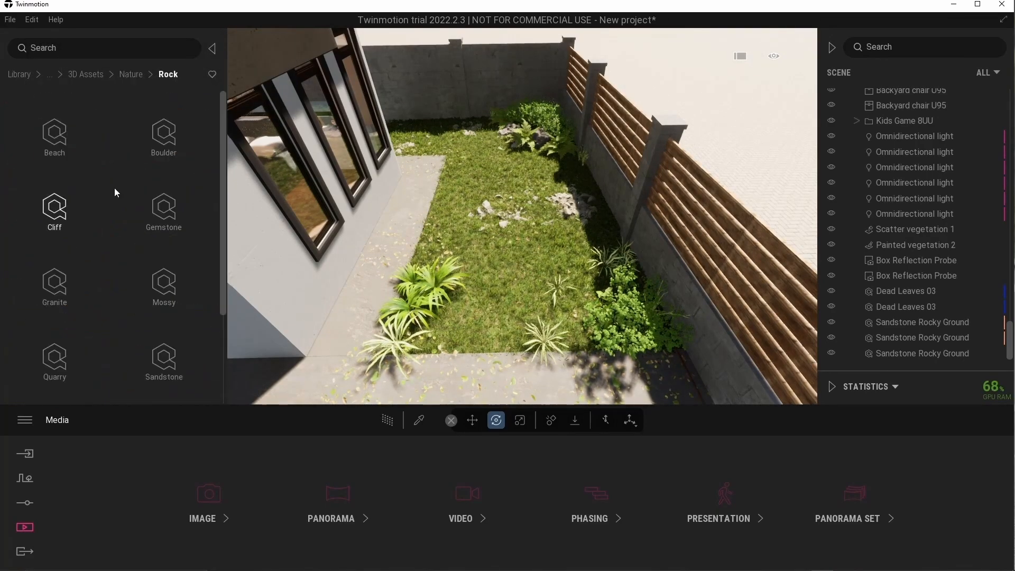
{"action": "left_click", "coordinate": [54, 135]}
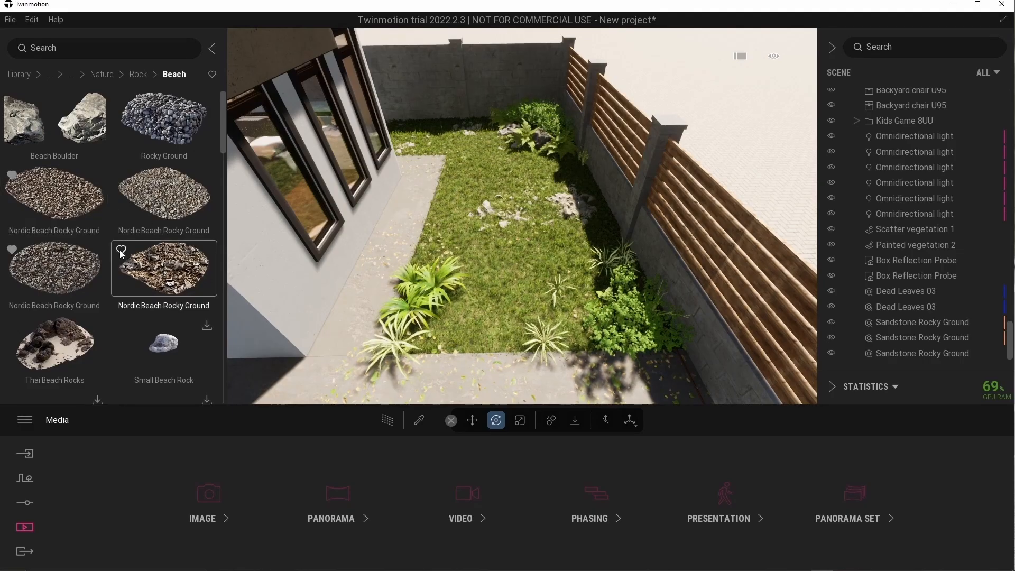
{"action": "scroll", "coordinate": [121, 253], "scroll_direction": "down", "scroll_amount": 3}
{"action": "scroll", "coordinate": [158, 211], "scroll_direction": "up", "scroll_amount": 2}
- Sink the rocky ground and drop a rotated Nordic Beach Rocky Ground patch near the fire pit
{"action": "key", "text": "f"}
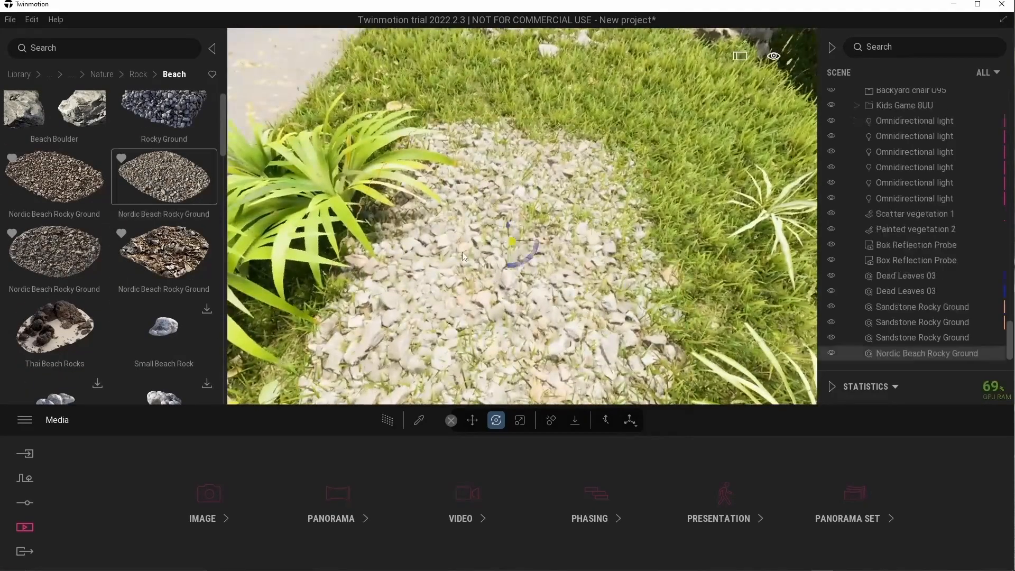
{"action": "left_click_drag", "start_coordinate": [512, 222], "coordinate": [512, 230]}
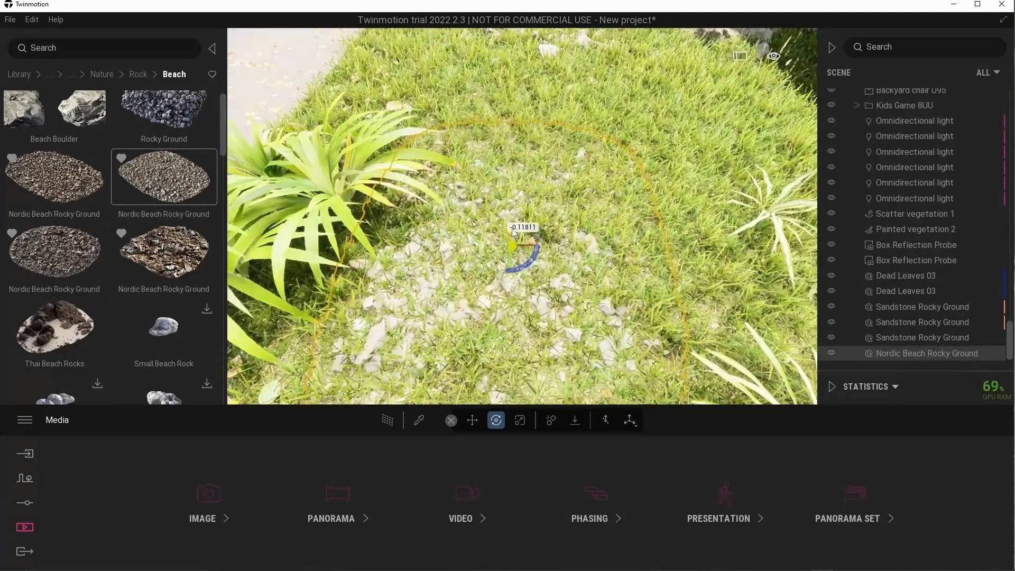
{"action": "scroll", "coordinate": [520, 233], "scroll_direction": "down", "scroll_amount": 10}
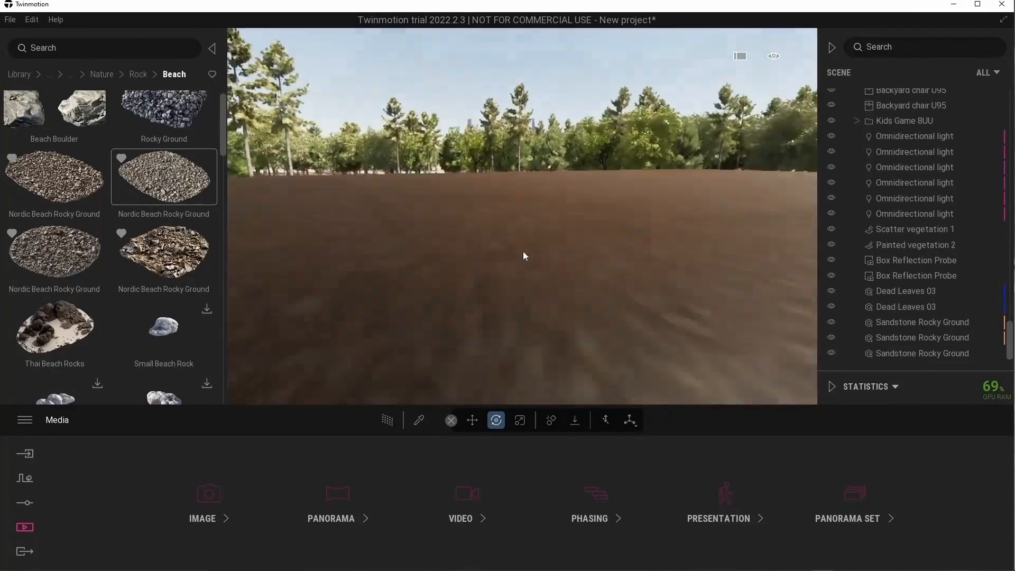
{"action": "right_click_drag", "start_coordinate": [522, 251], "coordinate": [568, 288]}
{"action": "left_click", "coordinate": [589, 286]}
{"action": "key", "text": "w"}
{"action": "key", "text": "d"}
{"action": "left_click_drag", "start_coordinate": [560, 303], "coordinate": [582, 240]}
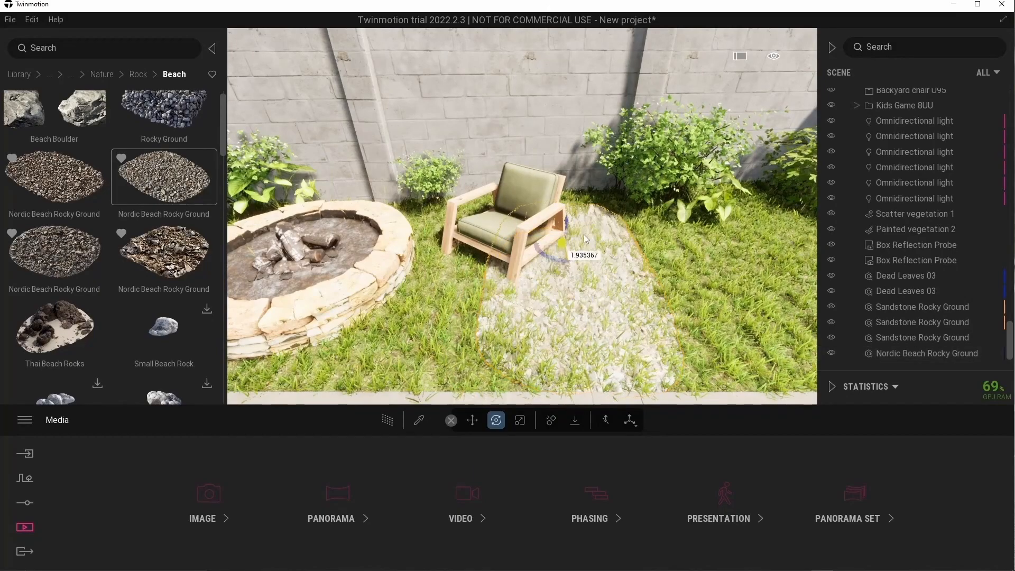
{"action": "mouse_move", "coordinate": [590, 226]}
{"action": "right_mouse_down"}
{"action": "mouse_move", "coordinate": [506, 343]}
{"action": "mouse_move", "coordinate": [384, 335]}
{"action": "right_mouse_up"}
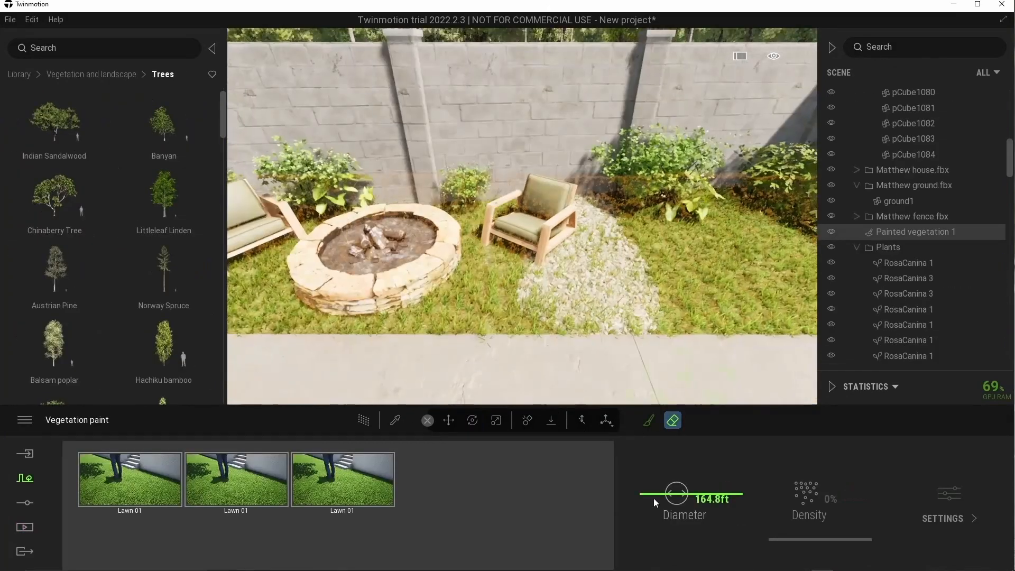
- Shrink the grass eraser to 2.6ft and move in close to the chair on the gravel
{"action": "left_click_drag", "start_coordinate": [653, 498], "coordinate": [641, 498]}
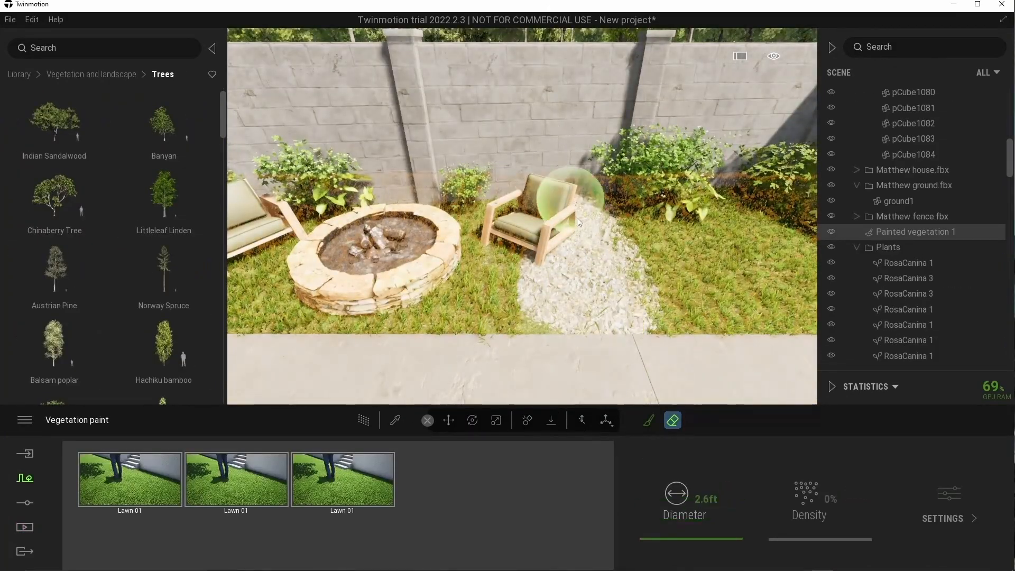
{"action": "right_click_drag", "start_coordinate": [502, 270], "coordinate": [461, 215]}
{"action": "mouse_move", "coordinate": [392, 287]}
{"action": "right_mouse_down"}
{"action": "mouse_move", "coordinate": [427, 306]}
{"action": "mouse_move", "coordinate": [515, 243]}
{"action": "mouse_move", "coordinate": [483, 265]}
{"action": "mouse_move", "coordinate": [445, 363]}
{"action": "mouse_move", "coordinate": [486, 316]}
{"action": "mouse_move", "coordinate": [442, 298]}
{"action": "right_mouse_up"}
{"action": "key", "text": "Escape"}
- Isolate ground1, then make Painted vegetation 1 visible and select it
{"action": "left_click", "coordinate": [442, 298]}
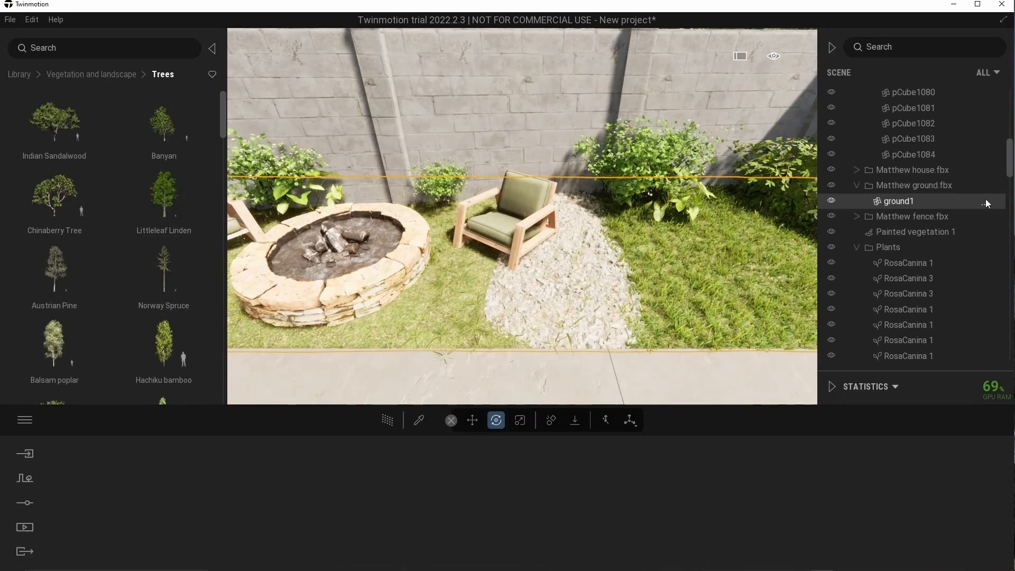
{"action": "left_click", "coordinate": [985, 203]}
{"action": "left_click", "coordinate": [960, 389]}
{"action": "left_click", "coordinate": [831, 231]}
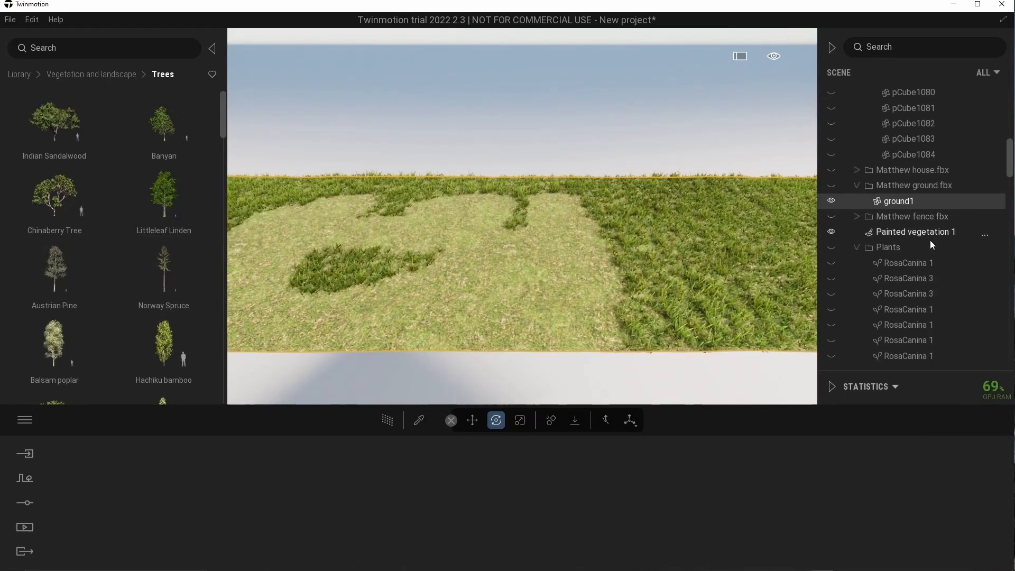
{"action": "left_click", "coordinate": [911, 233]}
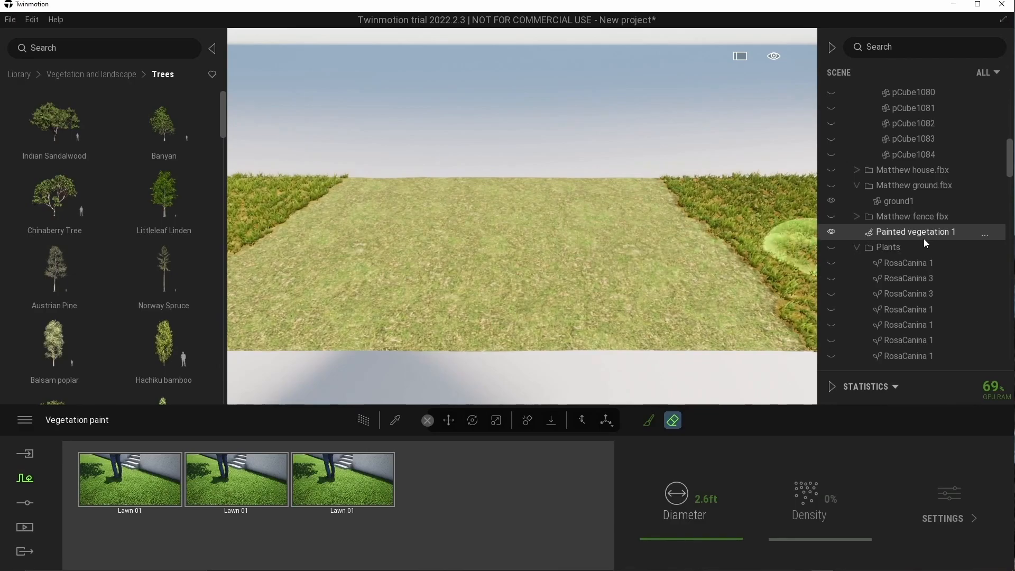
{"action": "scroll", "coordinate": [924, 248], "scroll_direction": "down", "scroll_amount": 12}
- Rotate and lower the Nordic Beach Rocky Ground gravel patch, then pull a copy left
{"action": "key", "text": "Escape"}
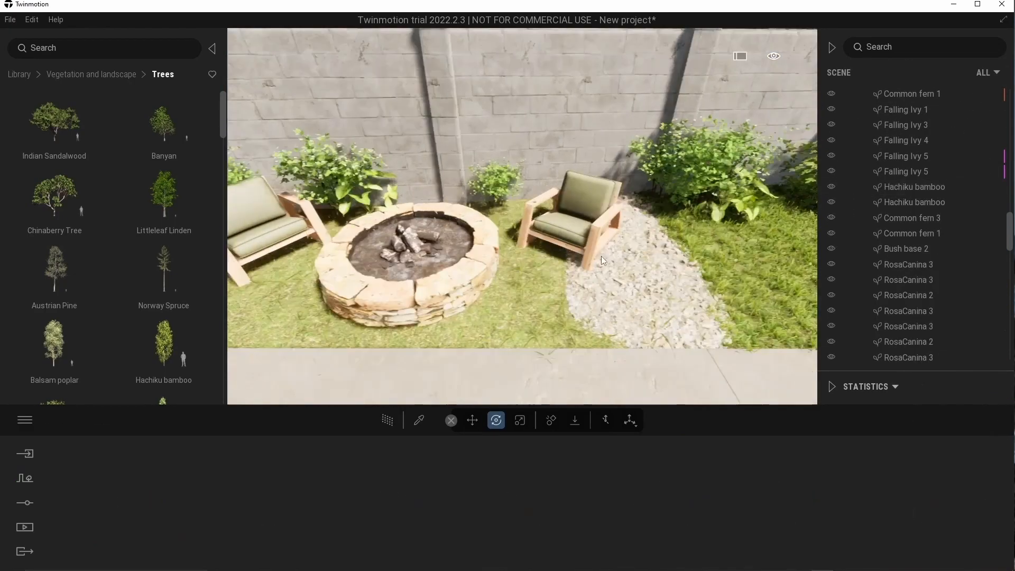
{"action": "left_click", "coordinate": [570, 243]}
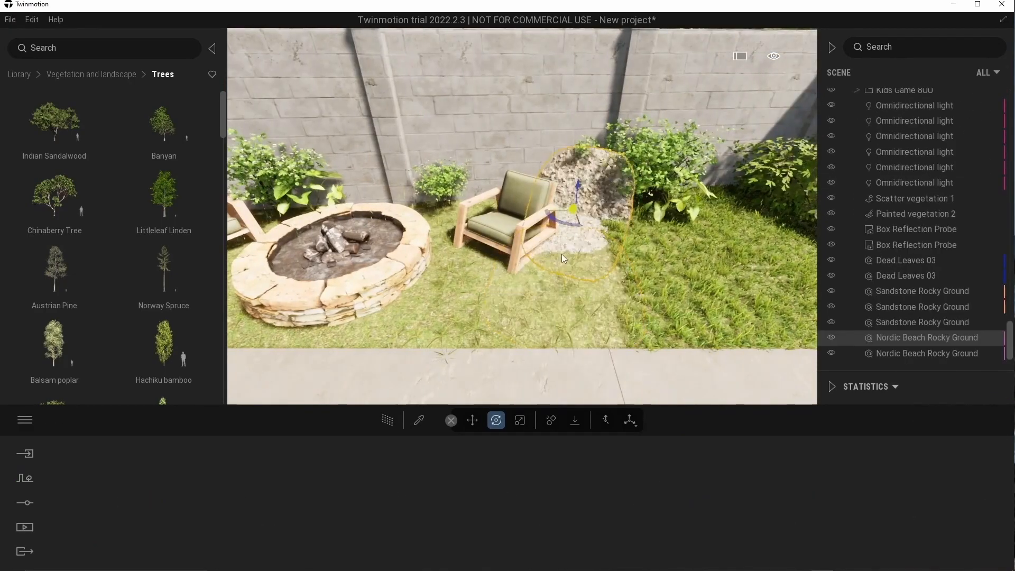
{"action": "left_click_drag", "start_coordinate": [566, 287], "coordinate": [565, 300]}
{"action": "left_click_drag", "start_coordinate": [568, 264], "coordinate": [568, 267]}
{"action": "key", "text": "w"}
{"action": "key", "text": "d"}
{"action": "left_click_drag", "start_coordinate": [511, 253], "coordinate": [409, 254], "text": "shift"}
{"action": "left_click", "coordinate": [474, 352]}
- Delete the extra copied gravel patches
{"action": "key", "text": "a"}
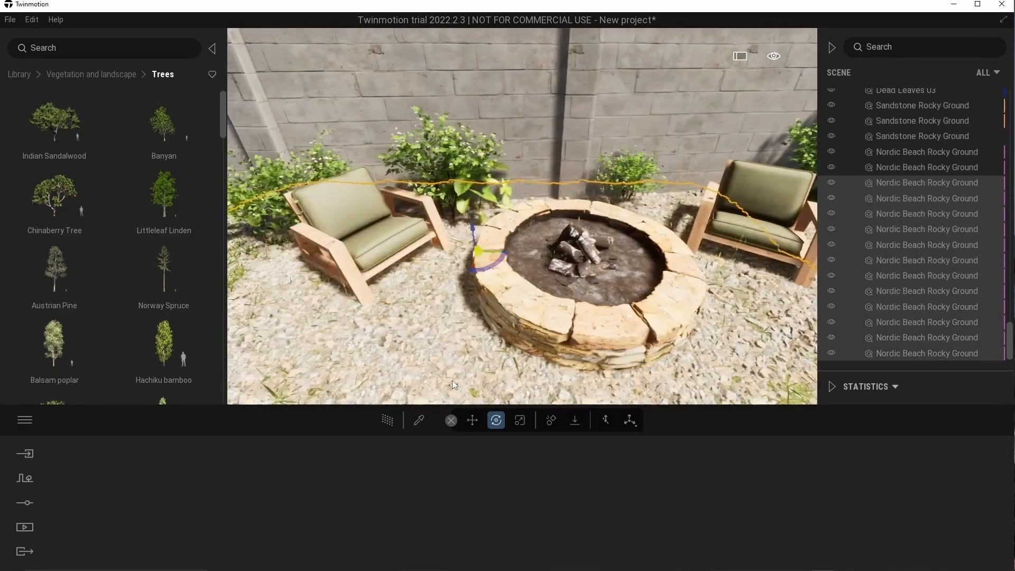
{"action": "left_click", "coordinate": [418, 317]}
{"action": "key", "text": "Delete"}
{"action": "left_click", "coordinate": [422, 259]}
{"action": "key", "text": "a"}
{"action": "key", "text": "Delete"}
{"action": "left_click", "coordinate": [486, 318]}
{"action": "key", "text": "Delete"}
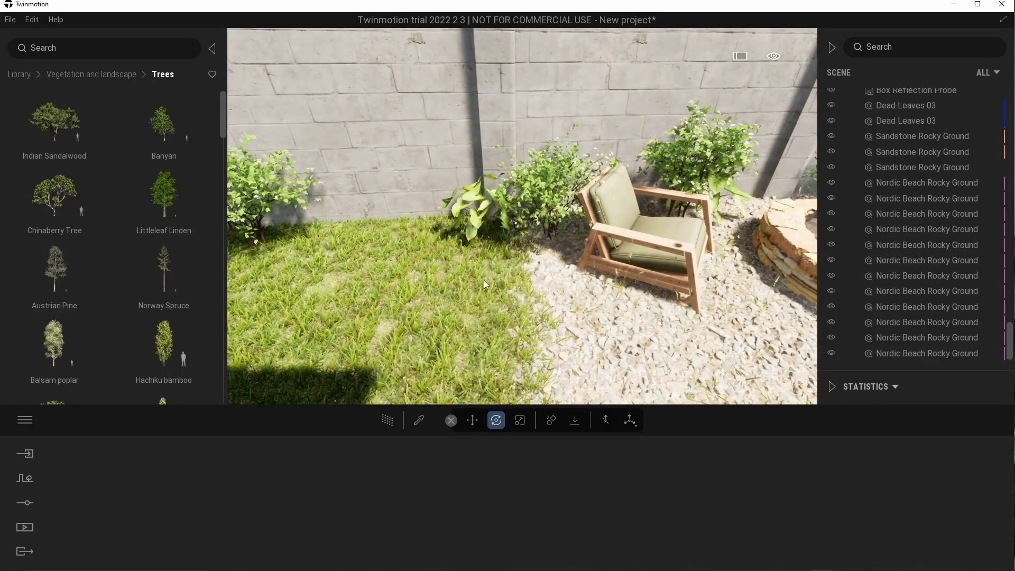
- Turn the chair by the fence to face the fire pit
{"action": "key", "text": "w"}
{"action": "key", "text": "d"}
{"action": "left_click", "coordinate": [499, 262]}
{"action": "left_click_drag", "start_coordinate": [494, 288], "coordinate": [476, 270]}
{"action": "key", "text": "a"}
{"action": "key", "text": "s"}
{"action": "left_click_drag", "start_coordinate": [540, 281], "coordinate": [553, 266]}
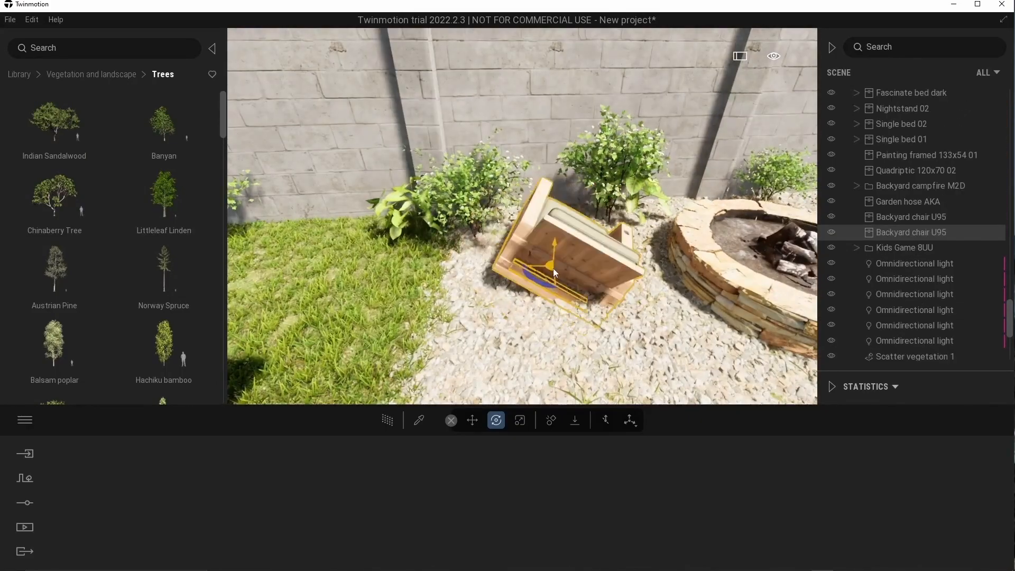
{"action": "key", "text": "d"}
{"action": "right_click_drag", "start_coordinate": [553, 265], "coordinate": [543, 236]}
{"action": "key", "text": "a"}
{"action": "left_click_drag", "start_coordinate": [522, 226], "coordinate": [582, 200]}
- Move that chair onto the gravel and rotate it 30 degrees
{"action": "key", "text": "a"}
{"action": "right_click_drag", "start_coordinate": [582, 201], "coordinate": [605, 236]}
{"action": "key", "text": "w"}
{"action": "left_click", "coordinate": [605, 236]}
{"action": "left_click_drag", "start_coordinate": [552, 261], "coordinate": [509, 223]}
{"action": "key", "text": "w"}
{"action": "mouse_move", "coordinate": [510, 223]}
{"action": "right_mouse_down"}
{"action": "mouse_move", "coordinate": [513, 253]}
{"action": "mouse_move", "coordinate": [465, 224]}
{"action": "mouse_move", "coordinate": [508, 224]}
{"action": "right_mouse_up"}
{"action": "key", "text": "d"}
{"action": "key", "text": "s"}
- Rotate the right-hand chair toward the fire pit
{"action": "left_click", "coordinate": [638, 226]}
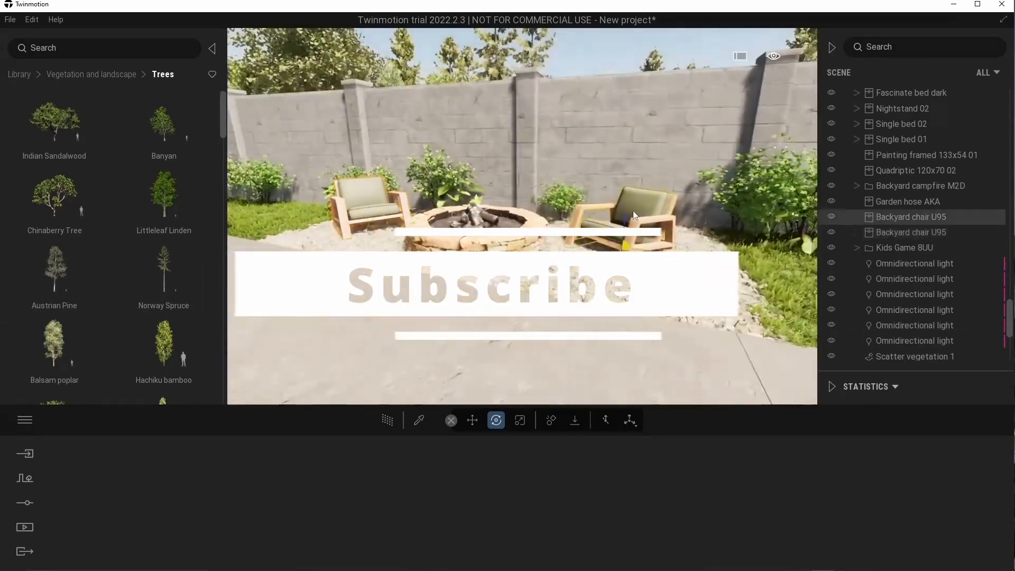
{"action": "left_click_drag", "start_coordinate": [624, 219], "coordinate": [624, 217]}
{"action": "key", "text": "Escape"}
{"action": "right_click_drag", "start_coordinate": [624, 216], "coordinate": [568, 270]}
{"action": "key", "text": "w"}
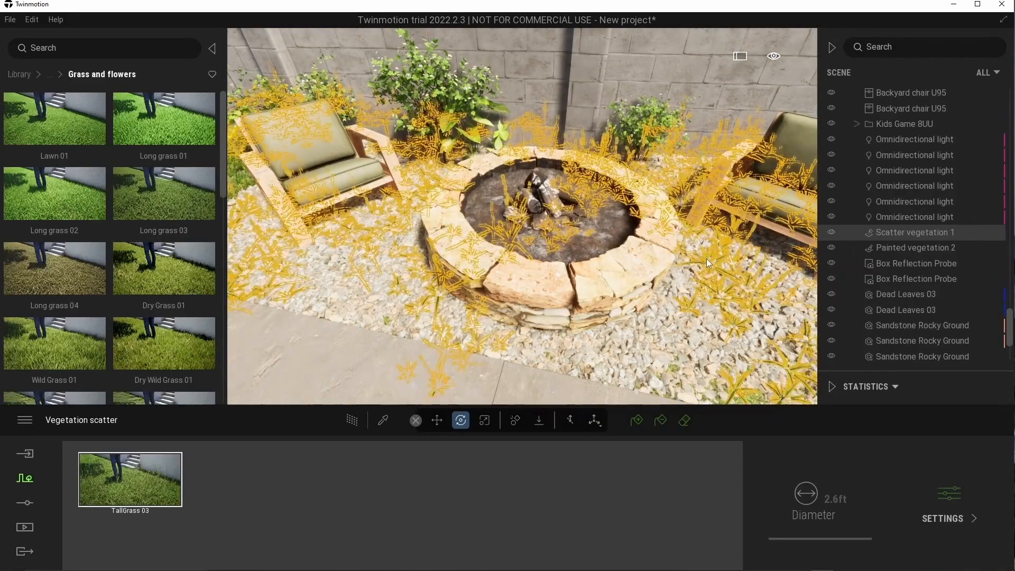
- Erase the tall scattered grass around the fire pit, chairs and gravel
{"action": "left_click_drag", "start_coordinate": [638, 288], "coordinate": [476, 295]}
{"action": "key", "text": "s"}
{"action": "right_click_drag", "start_coordinate": [560, 267], "coordinate": [598, 267]}
{"action": "left_click_drag", "start_coordinate": [598, 267], "coordinate": [597, 164]}
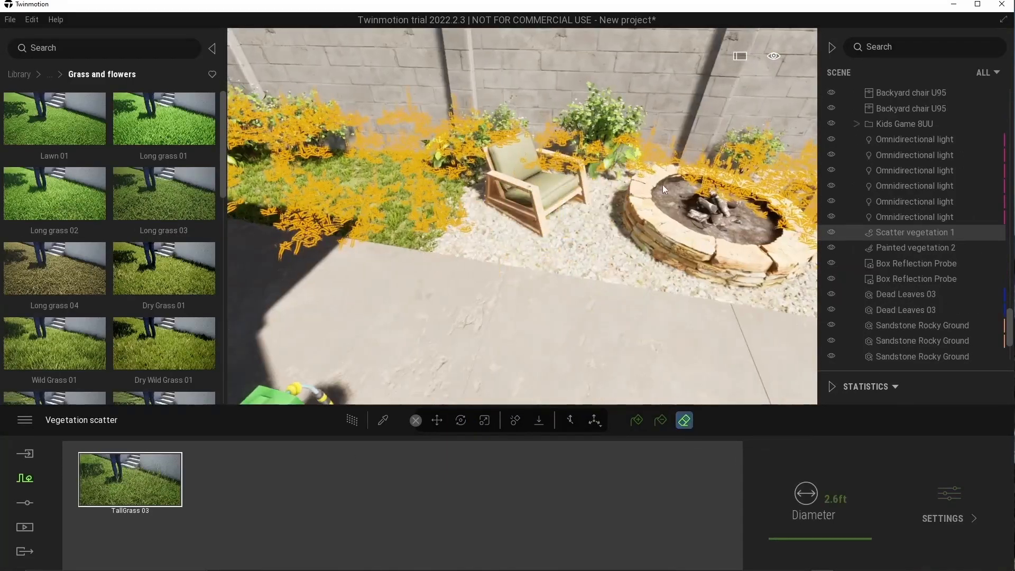
{"action": "right_click_drag", "start_coordinate": [597, 164], "coordinate": [667, 189]}
{"action": "left_click_drag", "start_coordinate": [667, 189], "coordinate": [701, 192]}
{"action": "key", "text": "Escape"}
- Nudge a Nordic Beach Rocky Ground patch by the pit slightly
{"action": "right_click_drag", "start_coordinate": [562, 290], "coordinate": [629, 254]}
{"action": "key", "text": "w"}
{"action": "left_click", "coordinate": [628, 254]}
{"action": "left_click_drag", "start_coordinate": [629, 254], "coordinate": [632, 251]}
{"action": "key", "text": "q"}
{"action": "left_click", "coordinate": [547, 185]}
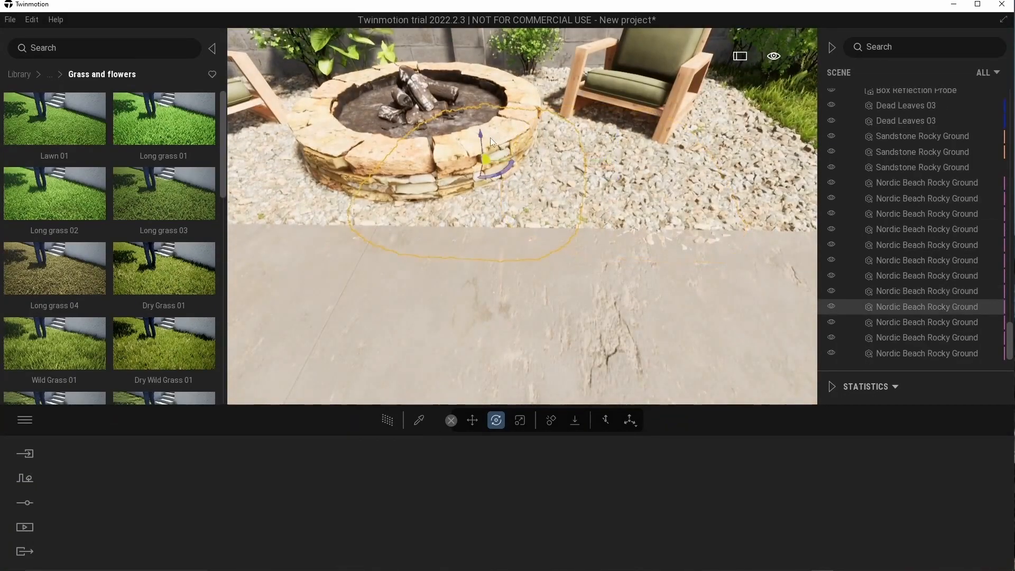
{"action": "key", "text": "Escape"}
{"action": "key", "text": "s"}
{"action": "right_click_drag", "start_coordinate": [480, 133], "coordinate": [572, 222]}
- Browse the library's Objects > Doors to the Rotating doors
{"action": "key", "text": "w"}
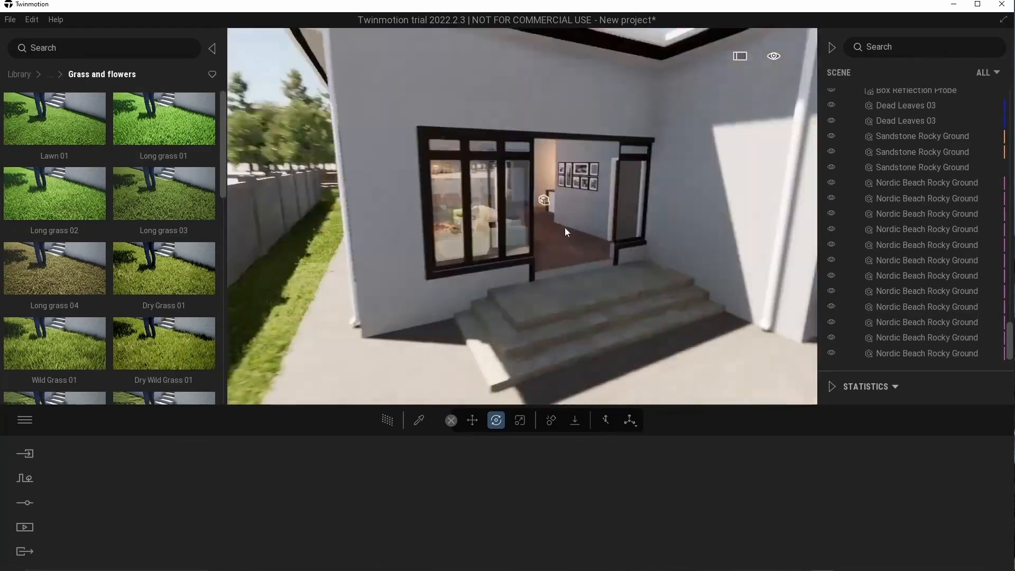
{"action": "left_click", "coordinate": [21, 77]}
{"action": "left_click", "coordinate": [69, 207]}
{"action": "left_click", "coordinate": [176, 369]}
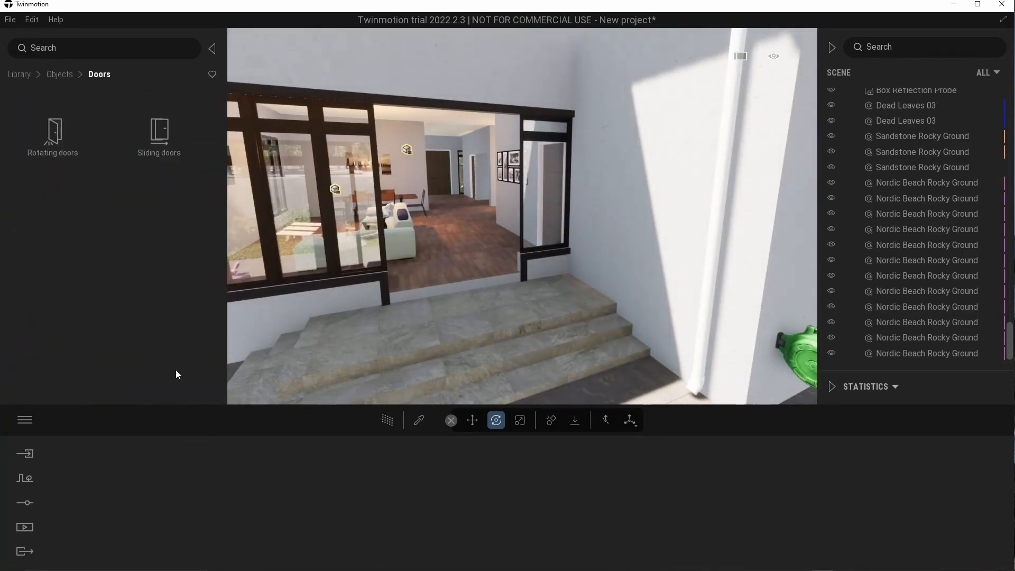
{"action": "left_click", "coordinate": [46, 130]}
{"action": "scroll", "coordinate": [140, 223], "scroll_direction": "down", "scroll_amount": 5}
{"action": "left_click", "coordinate": [98, 75]}
{"action": "left_click", "coordinate": [89, 134]}
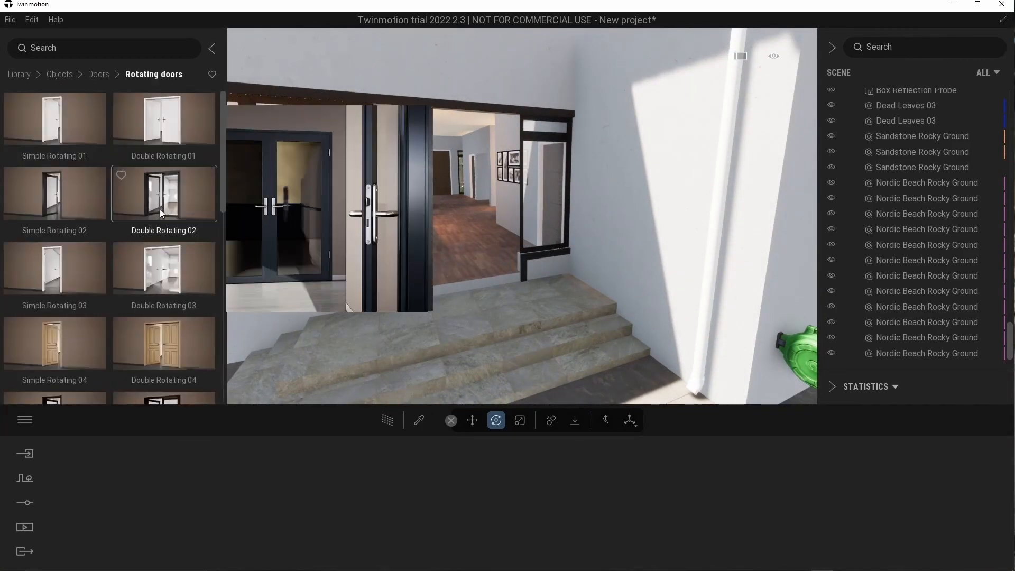
{"action": "key", "text": "a"}
- Place Double Rotating 02 in the doorway, rotate it and set width 6.00ft
{"action": "left_click_drag", "start_coordinate": [484, 282], "coordinate": [551, 361]}
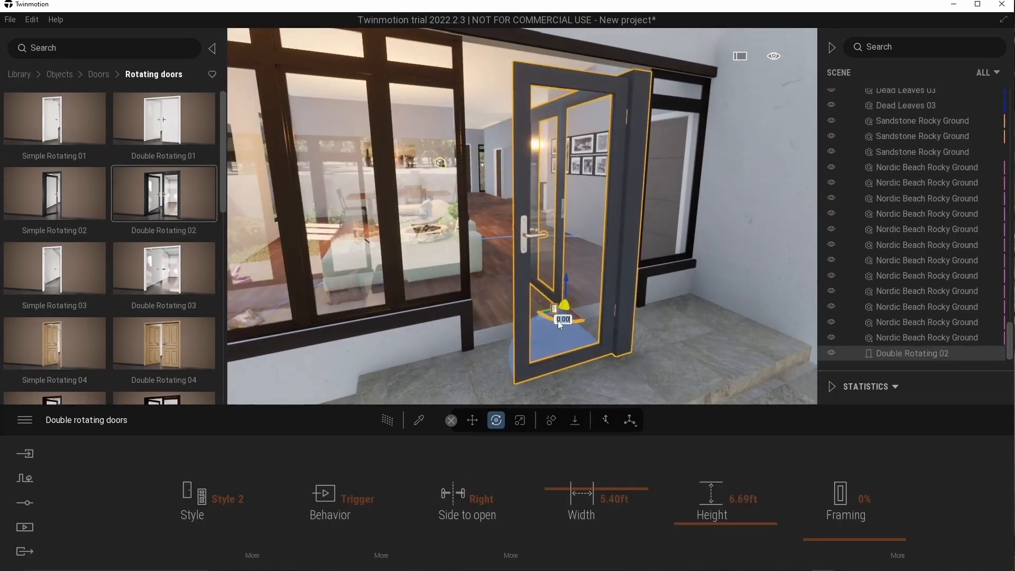
{"action": "mouse_move", "coordinate": [622, 324]}
{"action": "left_mouse_down"}
{"action": "mouse_move", "coordinate": [565, 308]}
{"action": "mouse_move", "coordinate": [637, 313]}
{"action": "left_mouse_up"}
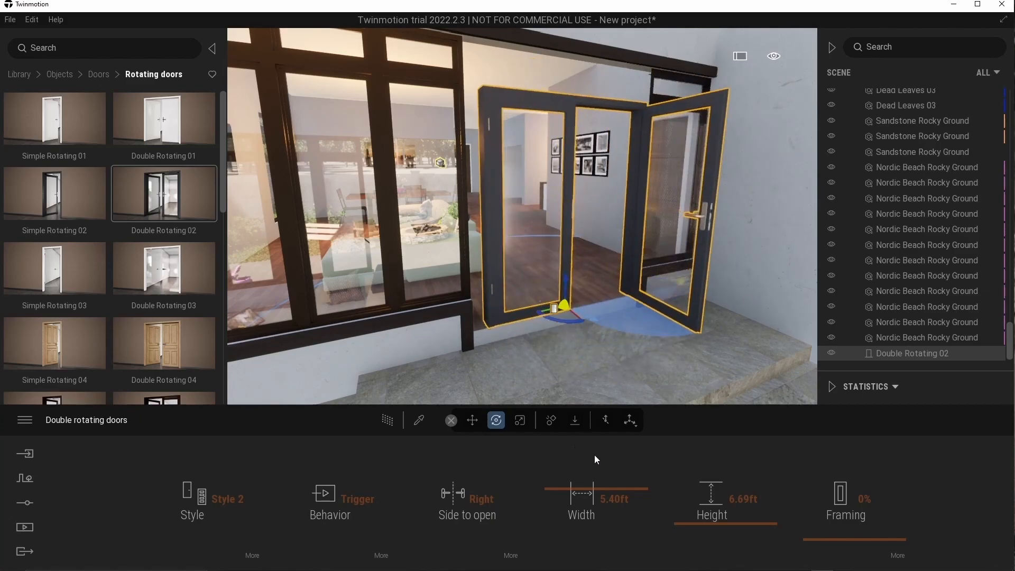
{"action": "type", "text": "d"}
{"action": "right_click_drag", "start_coordinate": [546, 314], "coordinate": [476, 322]}
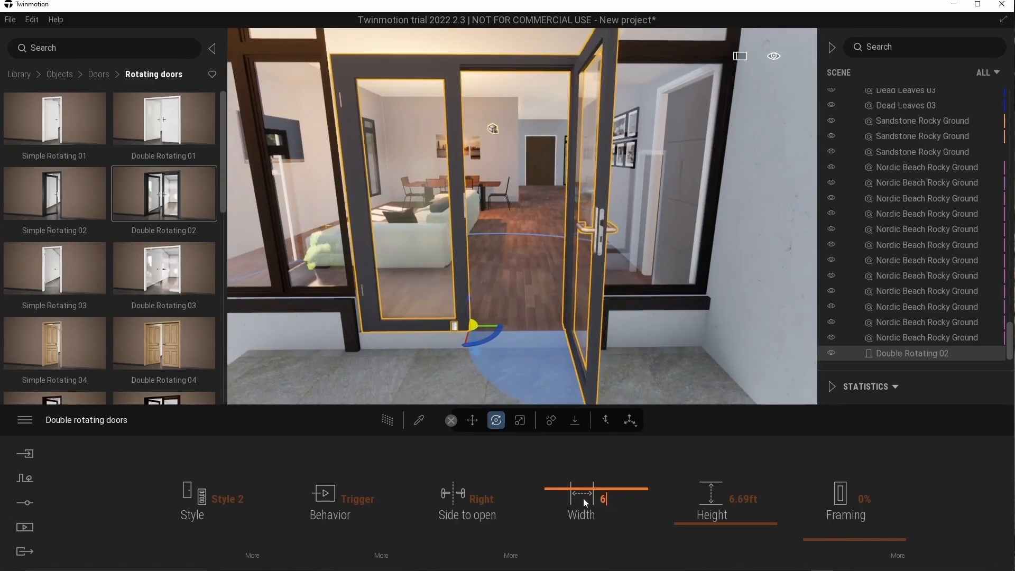
{"action": "type", "text": "6"}
{"action": "key", "text": "Return"}
{"action": "type", "text": "8"}
{"action": "key", "text": "Return"}
- Set the door height to 7.80ft
{"action": "right_click_drag", "start_coordinate": [524, 290], "coordinate": [676, 364]}
{"action": "key", "text": "s"}
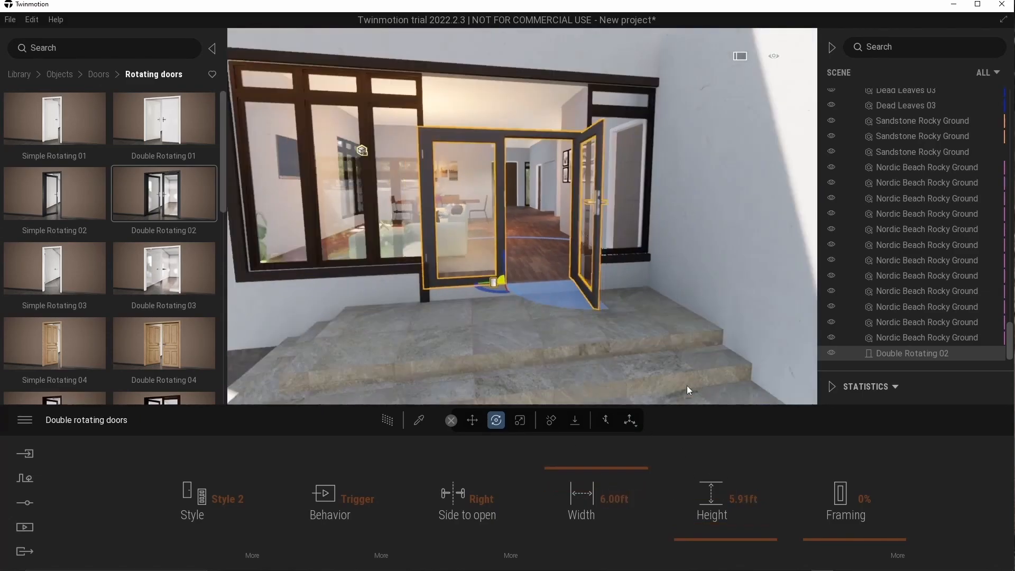
{"action": "left_click_drag", "start_coordinate": [729, 498], "coordinate": [789, 505]}
{"action": "type", "text": "7."}
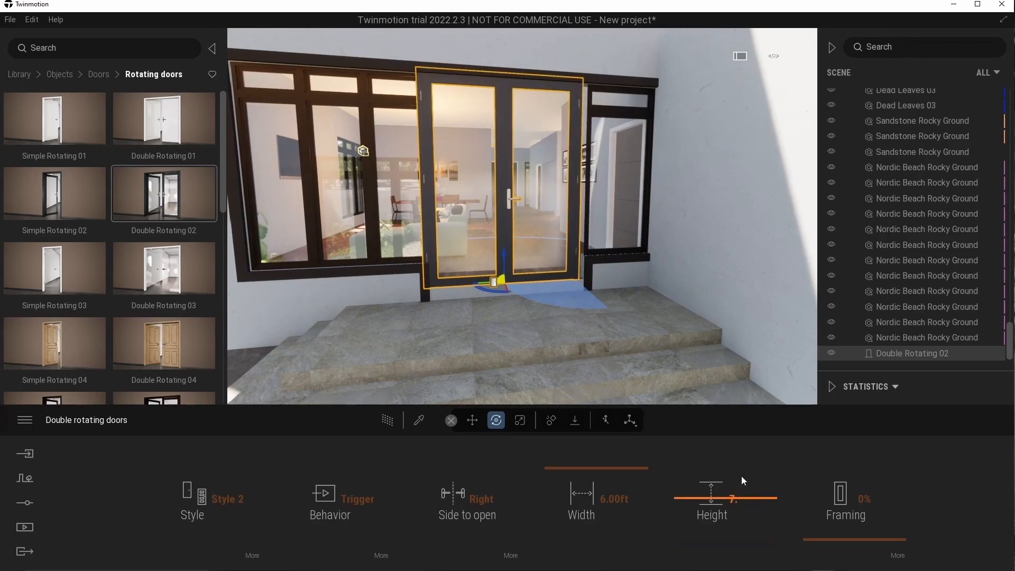
{"action": "type", "text": "8"}
{"action": "key", "text": "Return"}
- Nudge the door into the doorway opening
{"action": "scroll", "coordinate": [502, 286], "scroll_direction": "up", "scroll_amount": 3}
{"action": "scroll", "coordinate": [460, 280], "scroll_direction": "up", "scroll_amount": 2}
{"action": "scroll", "coordinate": [459, 280], "scroll_direction": "up", "scroll_amount": 2}
{"action": "right_click_drag", "start_coordinate": [459, 280], "coordinate": [536, 234]}
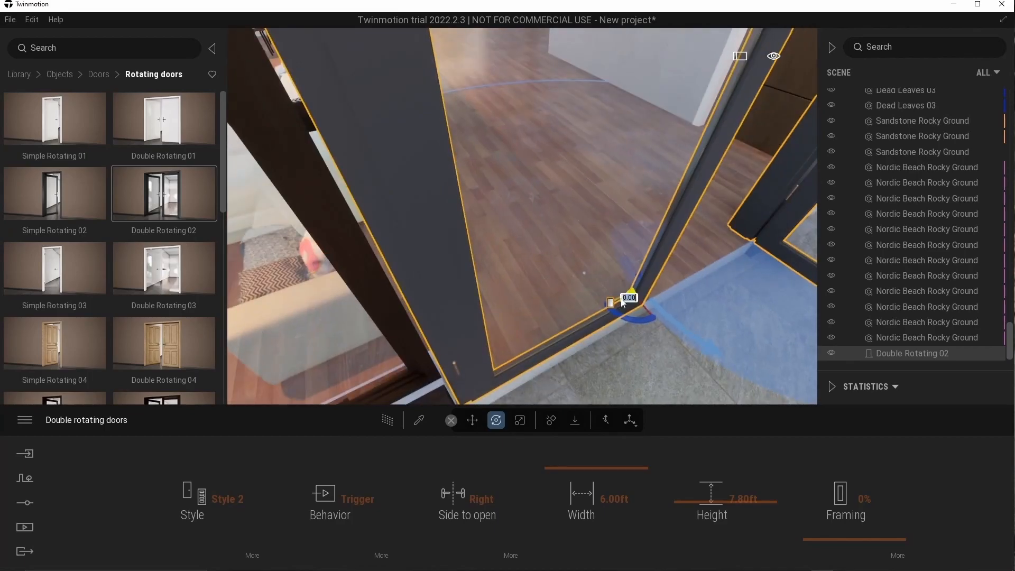
{"action": "left_click_drag", "start_coordinate": [618, 302], "coordinate": [617, 299]}
{"action": "key", "text": "d"}
{"action": "right_click_drag", "start_coordinate": [616, 299], "coordinate": [505, 445]}
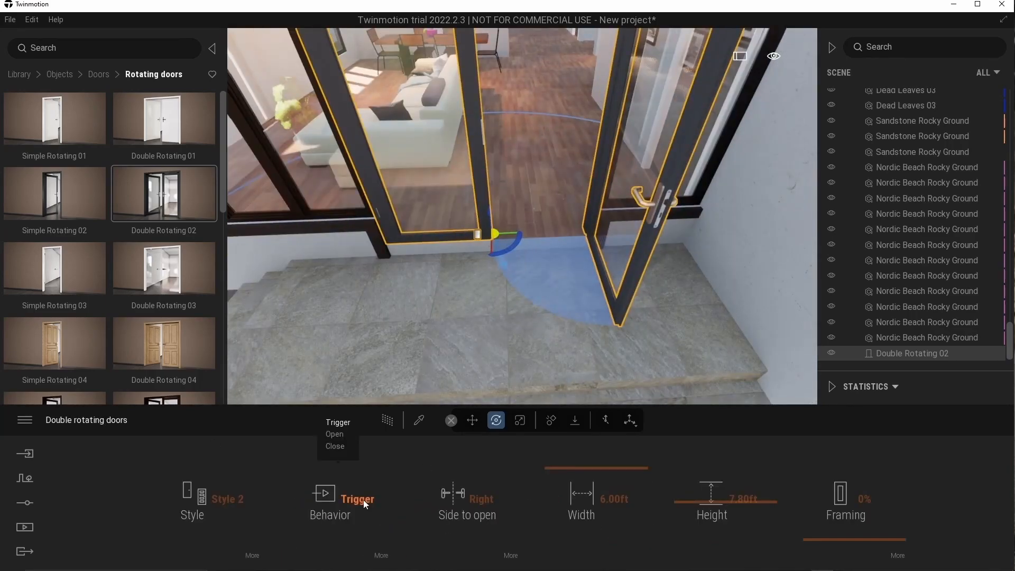
- Set the doors to stay closed and lighten the door frame material colour
{"action": "left_click", "coordinate": [418, 419]}
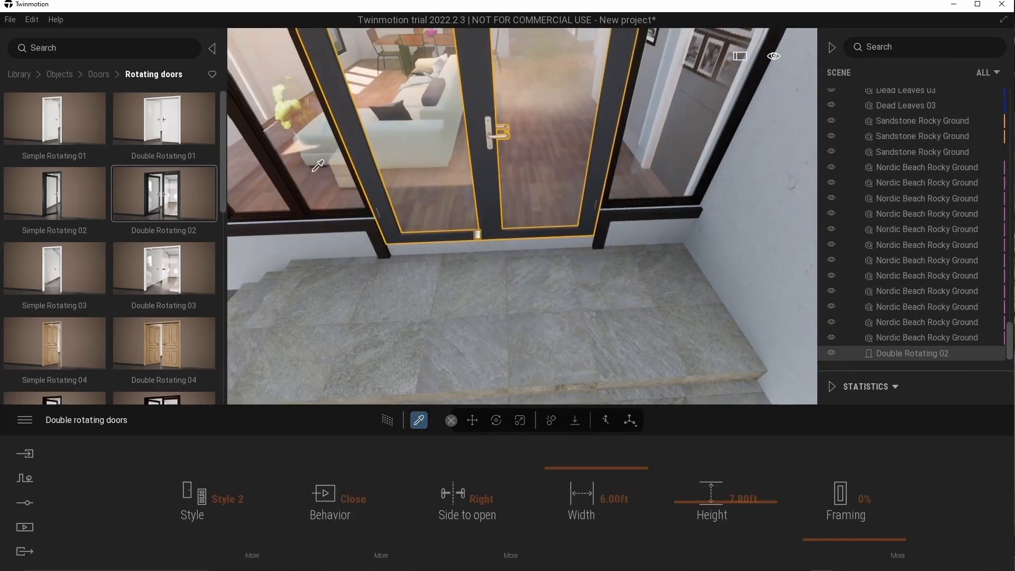
{"action": "left_click", "coordinate": [460, 220]}
{"action": "left_click", "coordinate": [442, 420]}
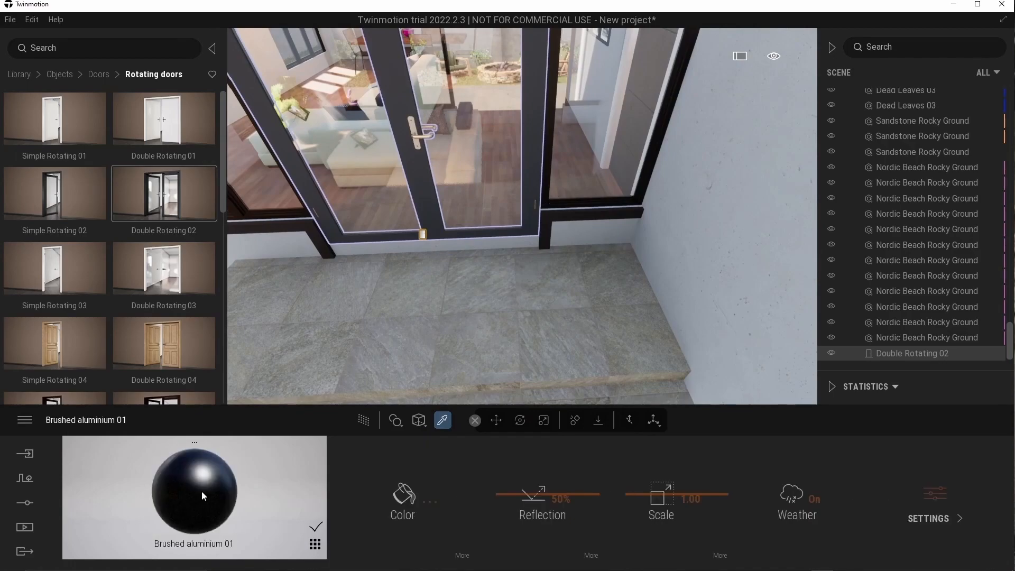
{"action": "left_click", "coordinate": [404, 493]}
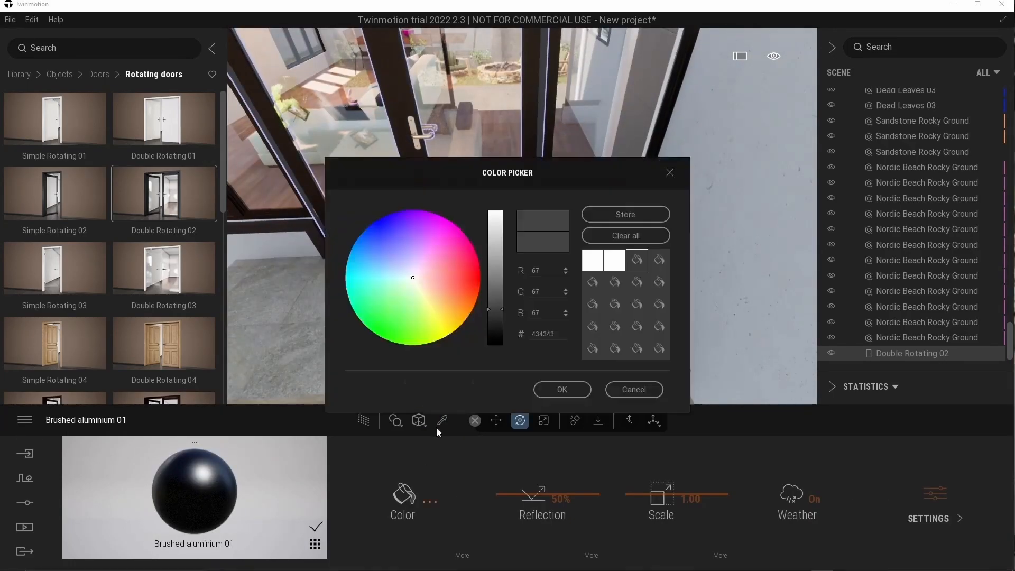
{"action": "left_click_drag", "start_coordinate": [495, 308], "coordinate": [496, 290]}
{"action": "left_click", "coordinate": [562, 389]}
{"action": "right_click_drag", "start_coordinate": [516, 289], "coordinate": [560, 278]}
{"action": "scroll", "coordinate": [559, 278], "scroll_direction": "down", "scroll_amount": 5}
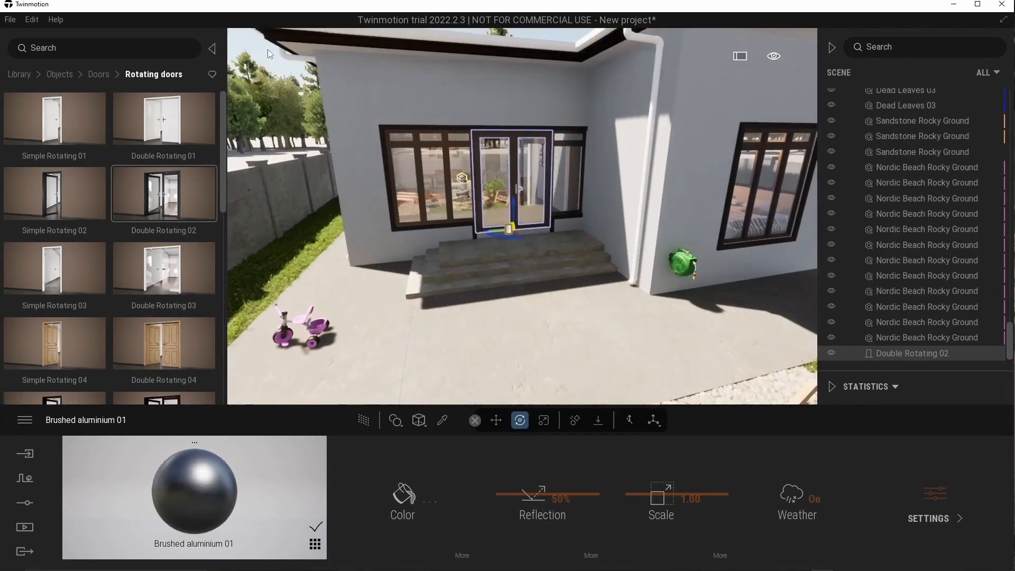
{"action": "left_click", "coordinate": [25, 527]}
- Filter the scene list to reflection volumes, select all Box Reflection Probes, then show all items
{"action": "left_click", "coordinate": [987, 73]}
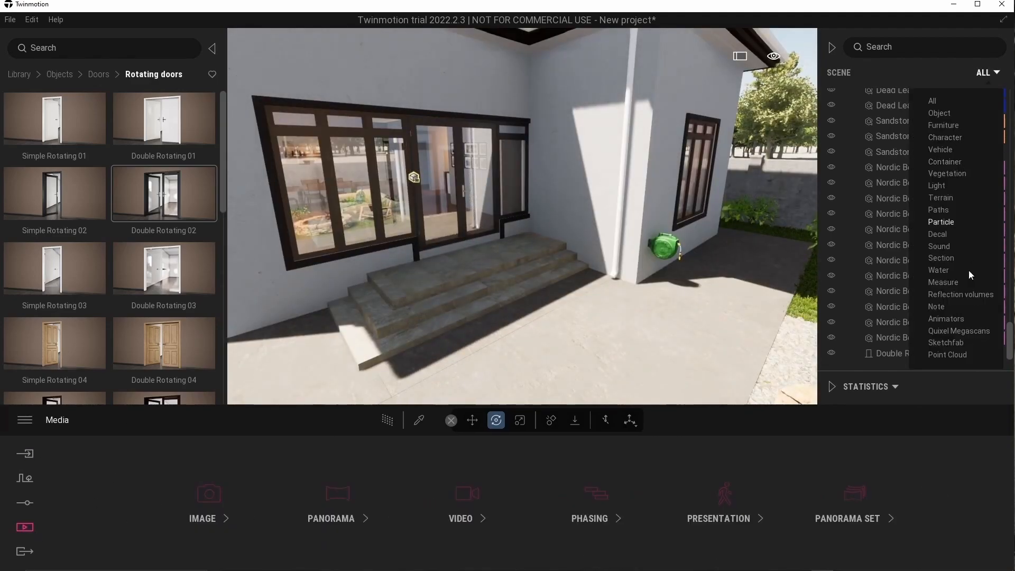
{"action": "left_click", "coordinate": [959, 293]}
{"action": "left_click", "coordinate": [925, 97]}
{"action": "left_click", "coordinate": [926, 141], "text": "shift"}
{"action": "left_click", "coordinate": [949, 74]}
- Load the Backyard 1 panorama viewpoint
{"action": "left_click", "coordinate": [948, 96]}
{"action": "left_click", "coordinate": [24, 527]}
{"action": "left_click", "coordinate": [335, 499]}
{"action": "left_click", "coordinate": [504, 475]}
{"action": "left_click", "coordinate": [388, 420]}
- Preview the fire pit area with path tracing, then turn back to the house doors
{"action": "right_click_drag", "start_coordinate": [455, 321], "coordinate": [666, 357]}
{"action": "left_click", "coordinate": [383, 423]}
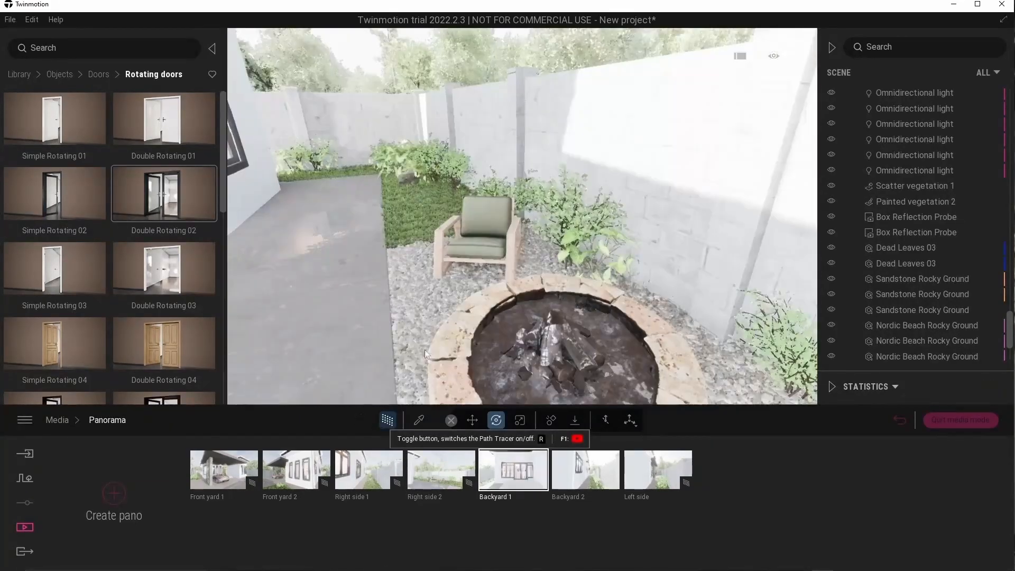
{"action": "left_click", "coordinate": [382, 423]}
{"action": "right_click_drag", "start_coordinate": [608, 259], "coordinate": [600, 265]}
- Place the Toy FG2 block set near the back steps and lift it into the air
{"action": "scroll", "coordinate": [600, 265], "scroll_direction": "down", "scroll_amount": 3}
{"action": "left_click", "coordinate": [20, 75]}
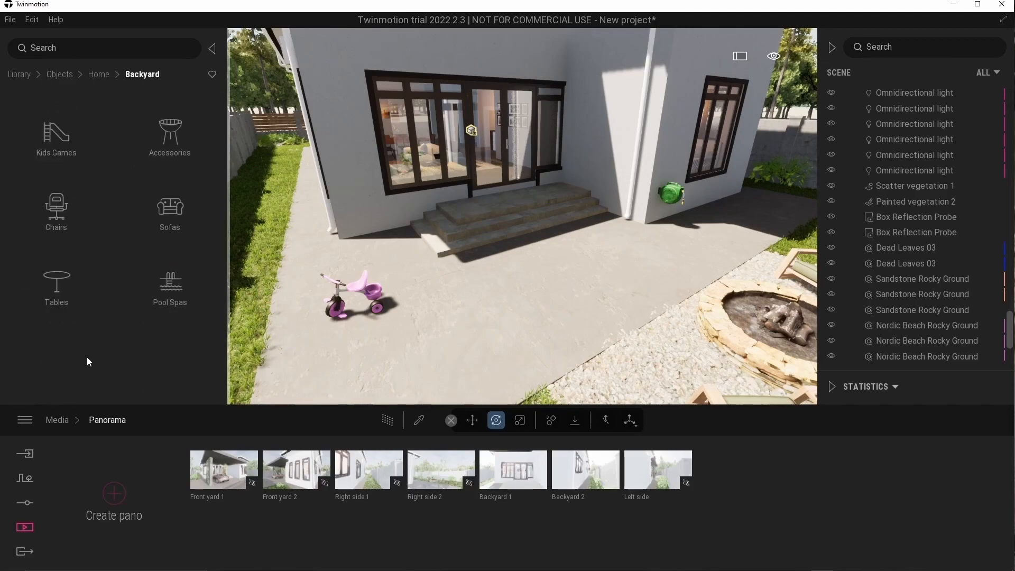
{"action": "scroll", "coordinate": [100, 274], "scroll_direction": "down", "scroll_amount": 1}
{"action": "left_click", "coordinate": [163, 371]}
{"action": "left_click_drag", "start_coordinate": [164, 119], "coordinate": [525, 263]}
{"action": "left_click_drag", "start_coordinate": [540, 323], "coordinate": [540, 287]}
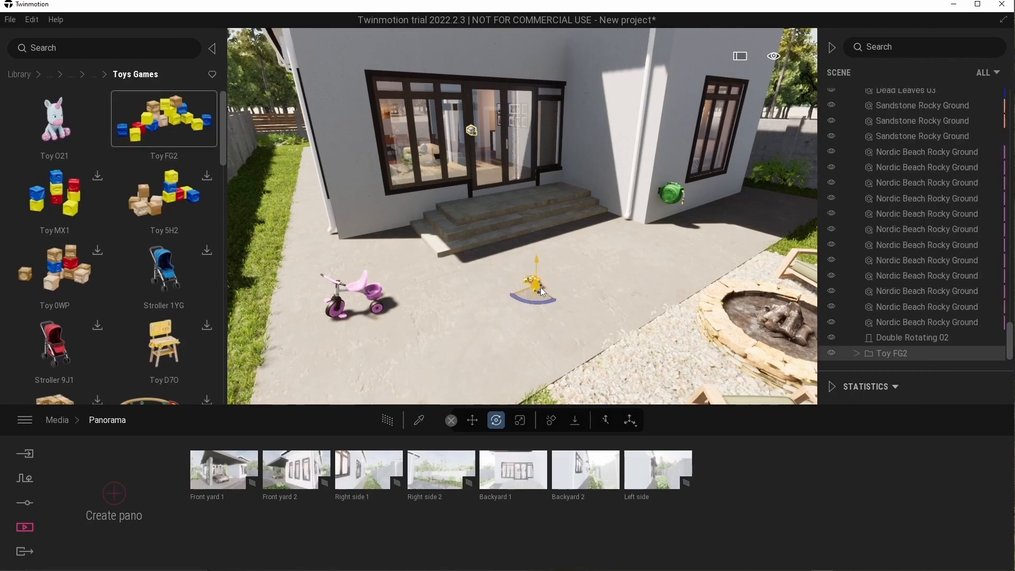
{"action": "right_click_drag", "start_coordinate": [538, 264], "coordinate": [565, 209]}
- Select all Toy FG2 block pieces and apply Gravity so they scatter across the patio
{"action": "left_click", "coordinate": [565, 207]}
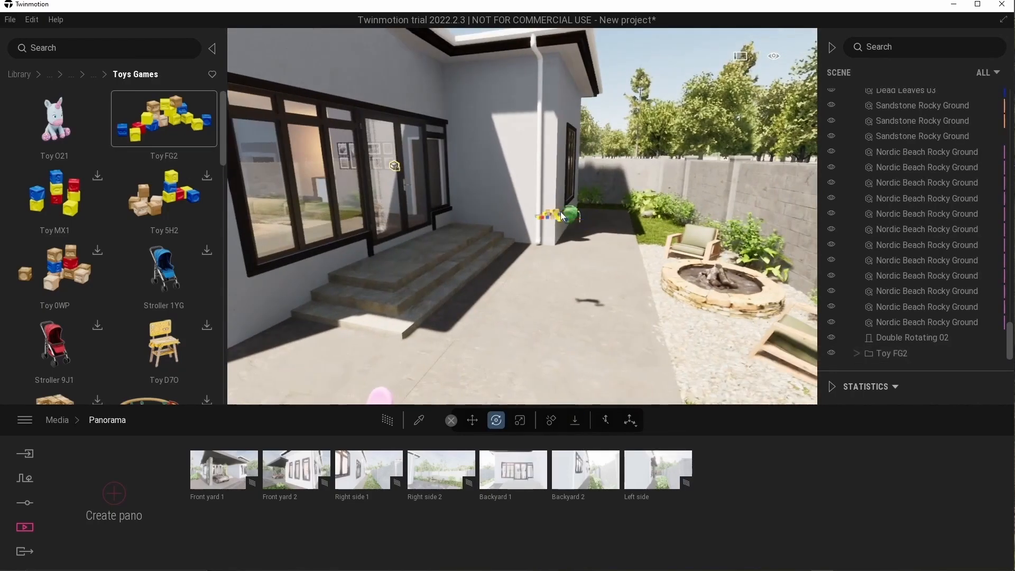
{"action": "left_click", "coordinate": [856, 354]}
{"action": "scroll", "coordinate": [867, 339], "scroll_direction": "down", "scroll_amount": 5}
{"action": "left_click", "coordinate": [930, 122]}
{"action": "left_click", "coordinate": [919, 353], "text": "shift"}
{"action": "left_click", "coordinate": [574, 420]}
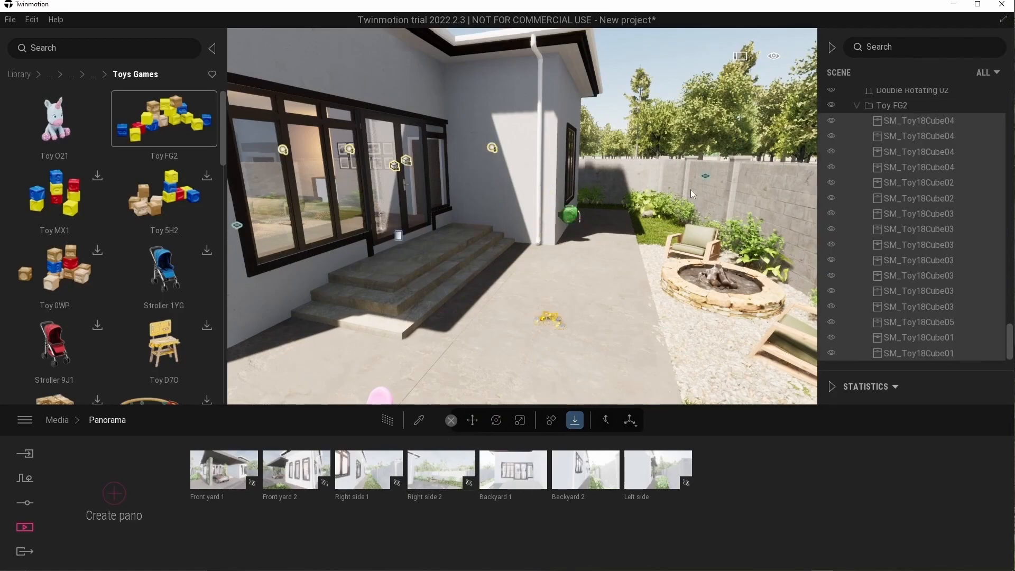
{"action": "right_click_drag", "start_coordinate": [607, 110], "coordinate": [657, 294]}
{"action": "key", "text": "w"}
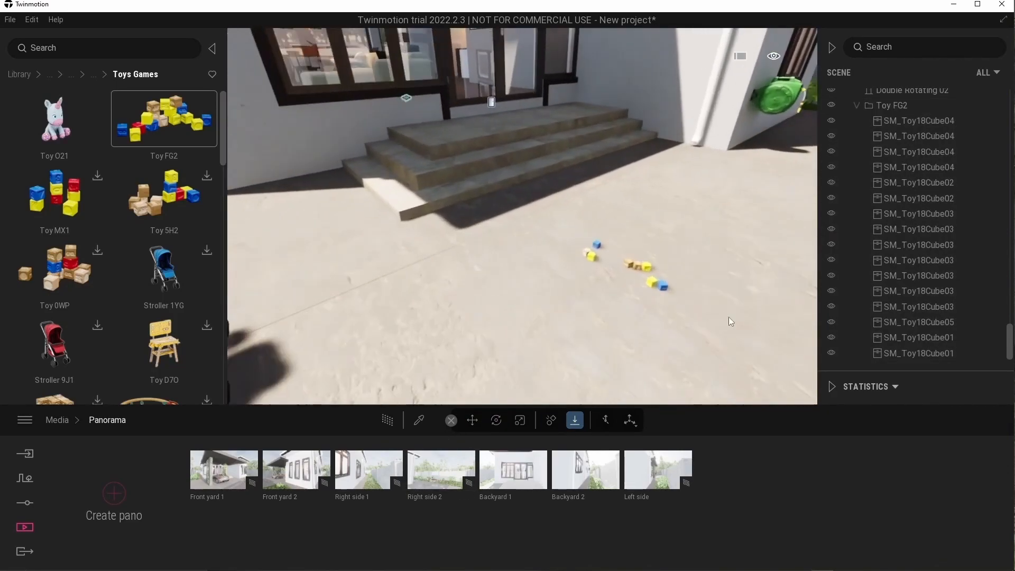
{"action": "left_click", "coordinate": [495, 420]}
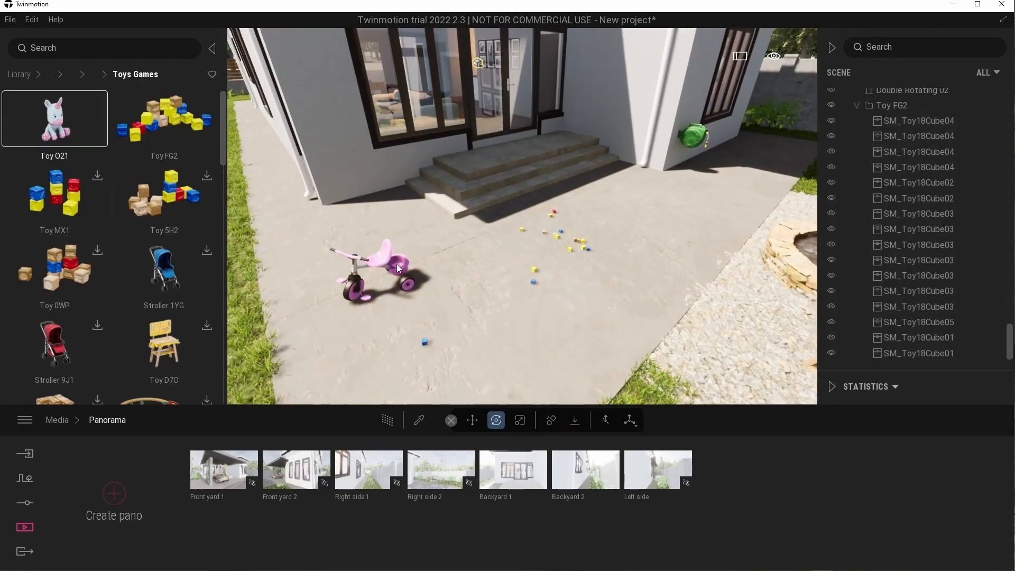
- Drop the Kids Game 8UU tricycle upright onto the patio with Gravity, undoing failed drops
{"action": "left_click_drag", "start_coordinate": [397, 260], "coordinate": [368, 140]}
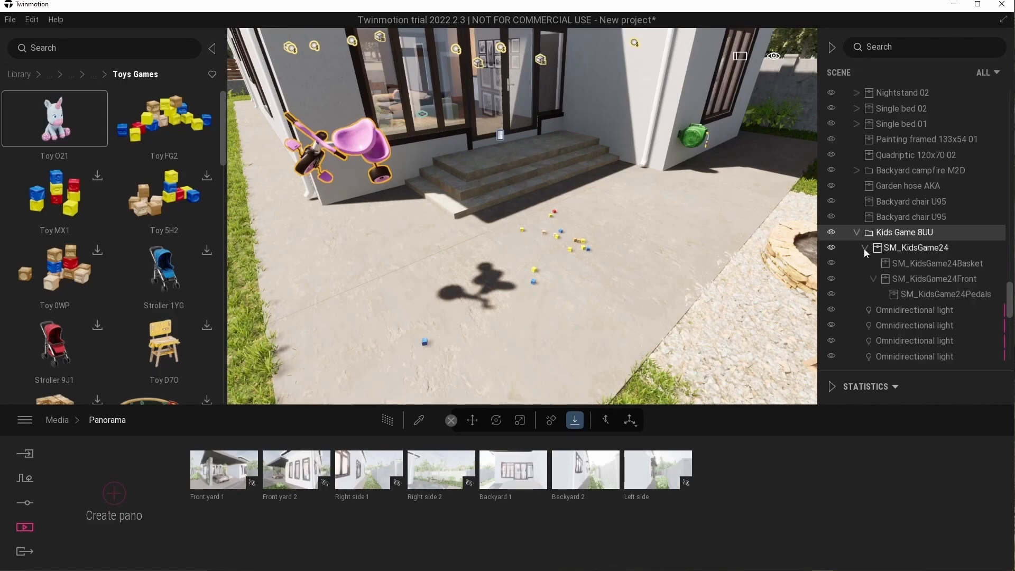
{"action": "key", "text": "ctrl+z"}
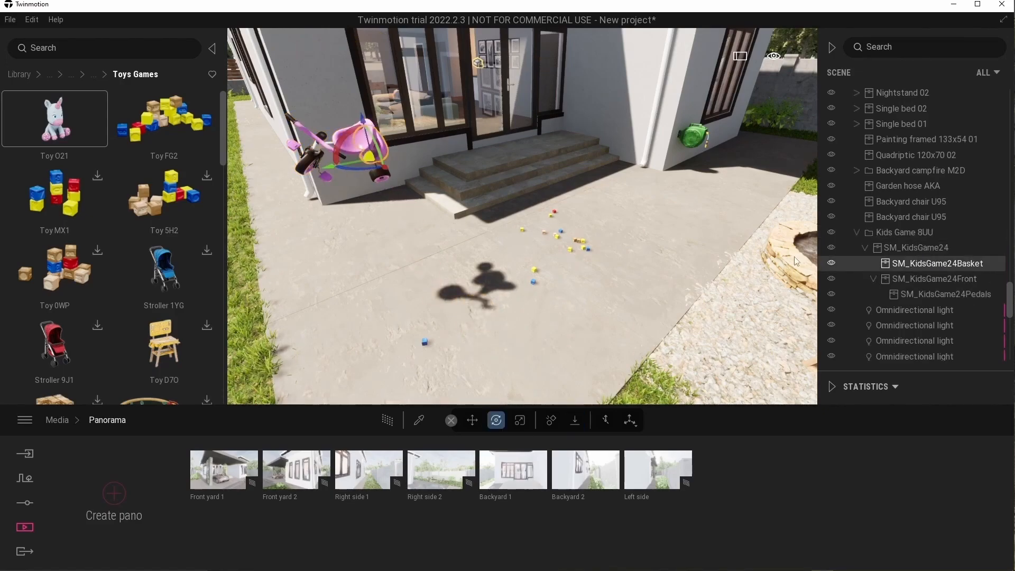
{"action": "left_click", "coordinate": [924, 294], "text": "shift"}
{"action": "left_click", "coordinate": [575, 420]}
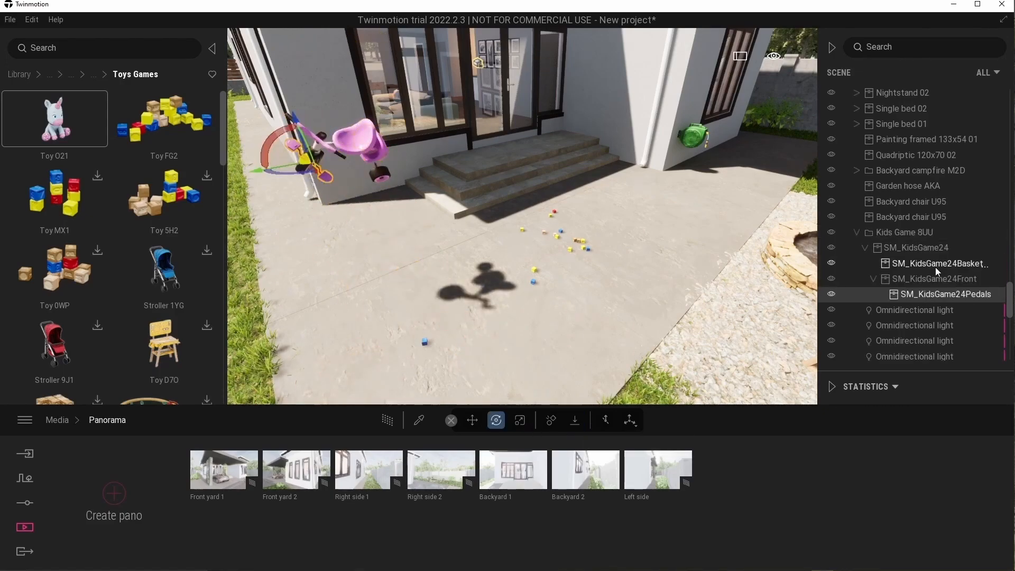
{"action": "left_click", "coordinate": [937, 295], "text": "shift"}
{"action": "left_click", "coordinate": [575, 421]}
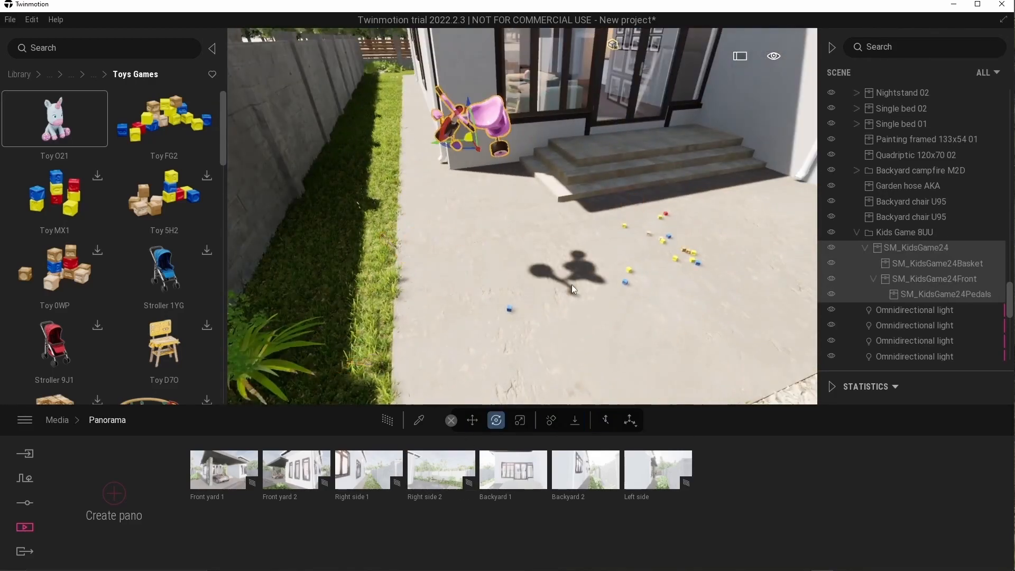
{"action": "left_click", "coordinate": [904, 233]}
{"action": "left_click", "coordinate": [575, 420]}
{"action": "left_click", "coordinate": [506, 138]}
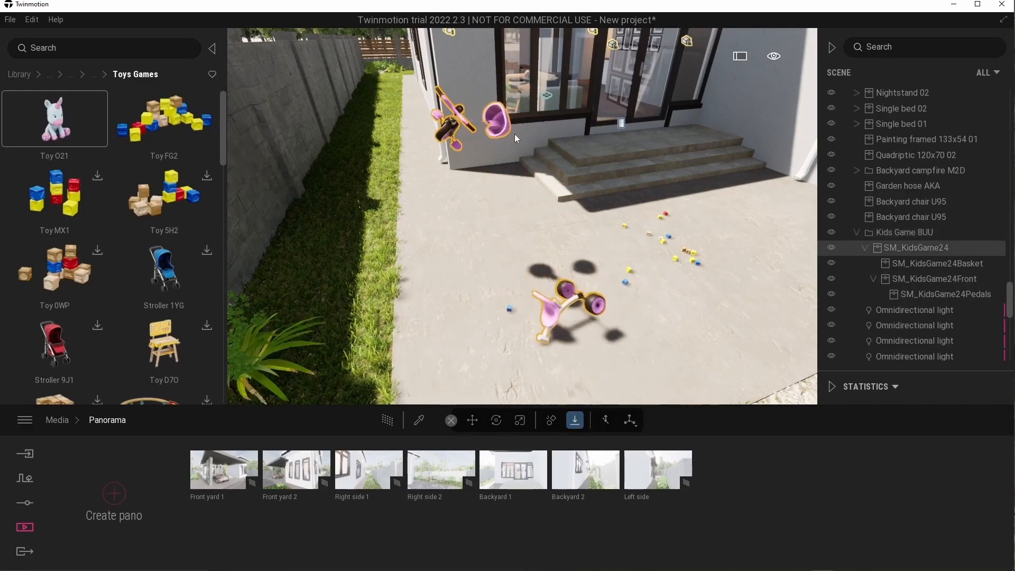
{"action": "key", "text": "ctrl+z"}
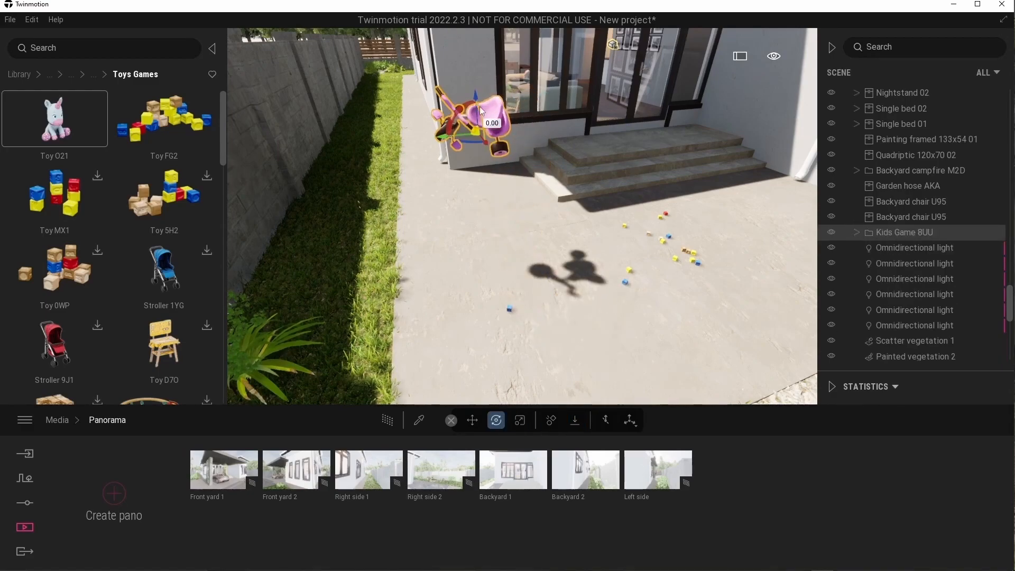
{"action": "scroll", "coordinate": [511, 262], "scroll_direction": "up", "scroll_amount": 4}
{"action": "mouse_move", "coordinate": [512, 262]}
{"action": "right_mouse_down"}
{"action": "mouse_move", "coordinate": [560, 269]}
{"action": "mouse_move", "coordinate": [512, 262]}
{"action": "right_mouse_up"}
- Try Kids Games assets in the yard, removing a placed trampoline with undo
{"action": "scroll", "coordinate": [151, 272], "scroll_direction": "down", "scroll_amount": 10}
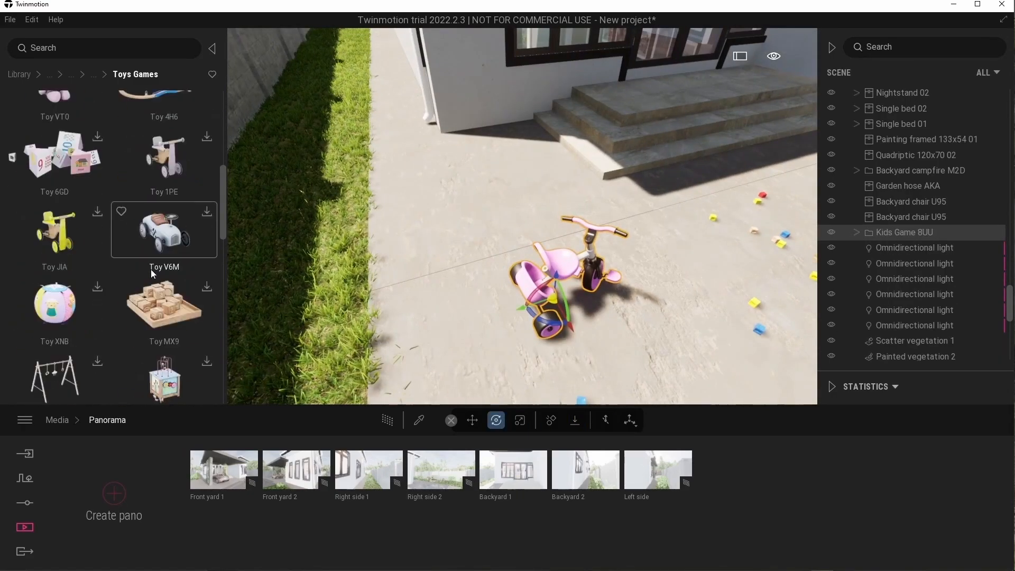
{"action": "scroll", "coordinate": [151, 269], "scroll_direction": "down", "scroll_amount": 3}
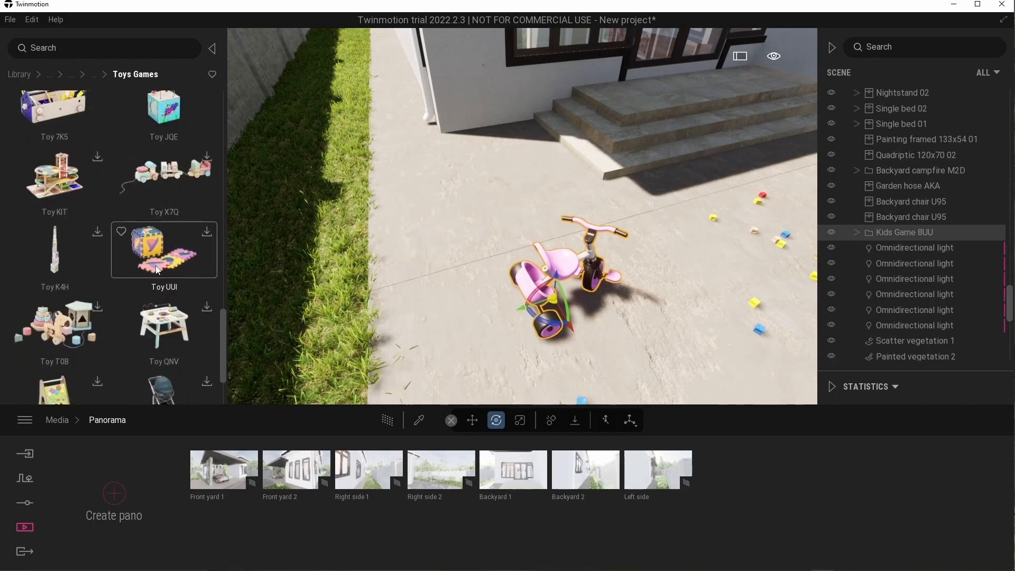
{"action": "scroll", "coordinate": [157, 270], "scroll_direction": "down", "scroll_amount": 5}
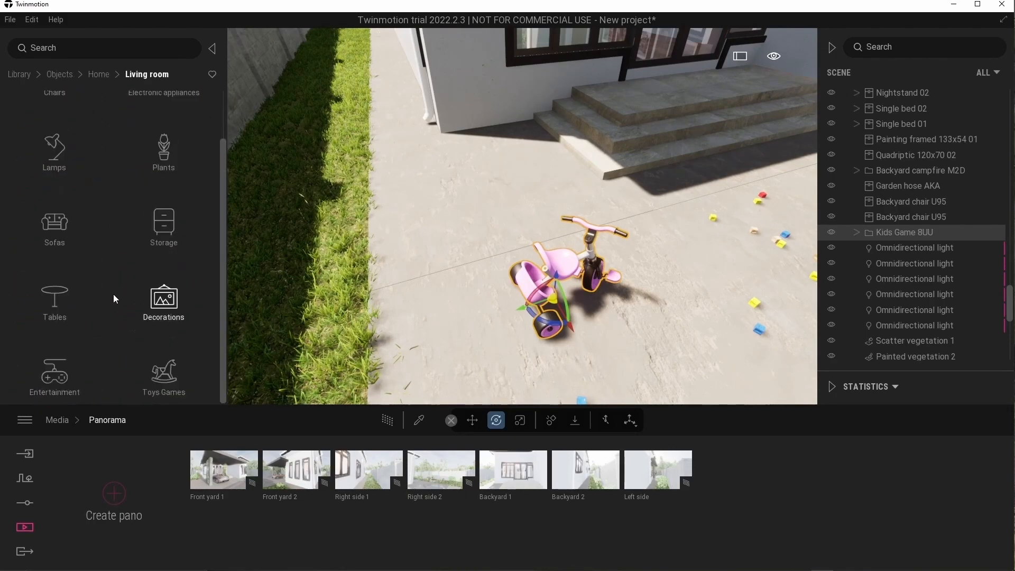
{"action": "left_click", "coordinate": [54, 359]}
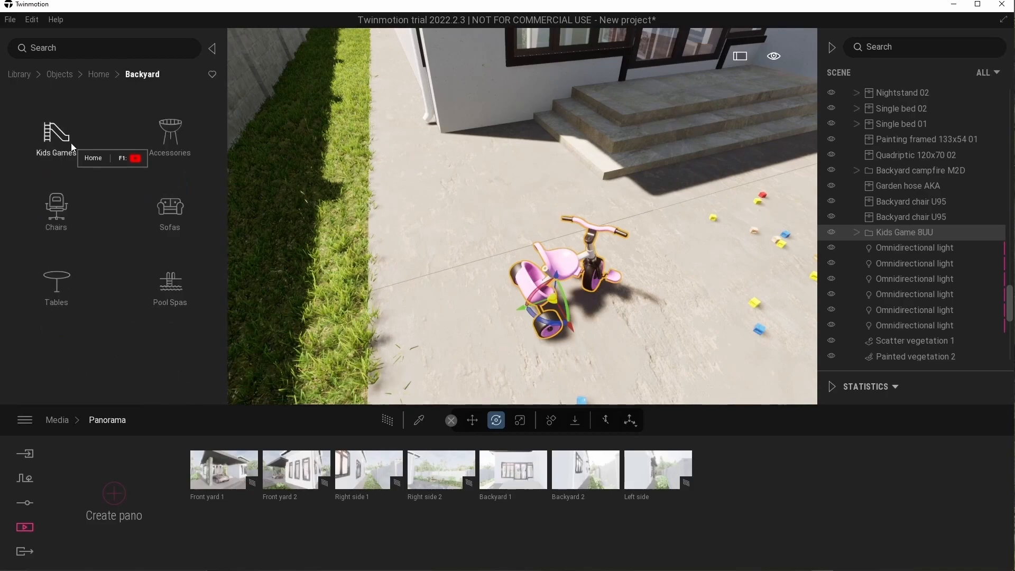
{"action": "left_click", "coordinate": [56, 134]}
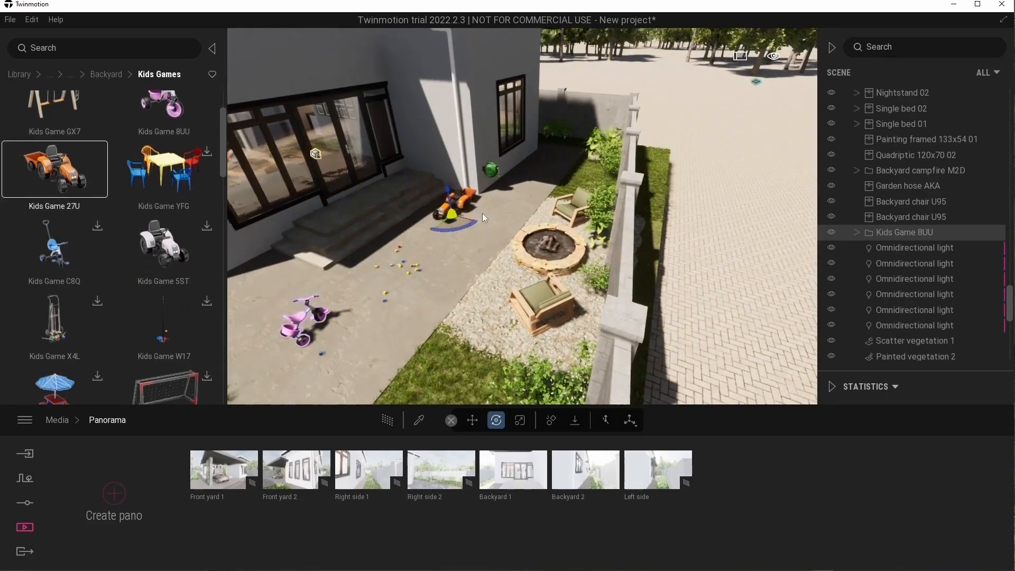
{"action": "left_click", "coordinate": [510, 201]}
{"action": "scroll", "coordinate": [113, 299], "scroll_direction": "down", "scroll_amount": 9}
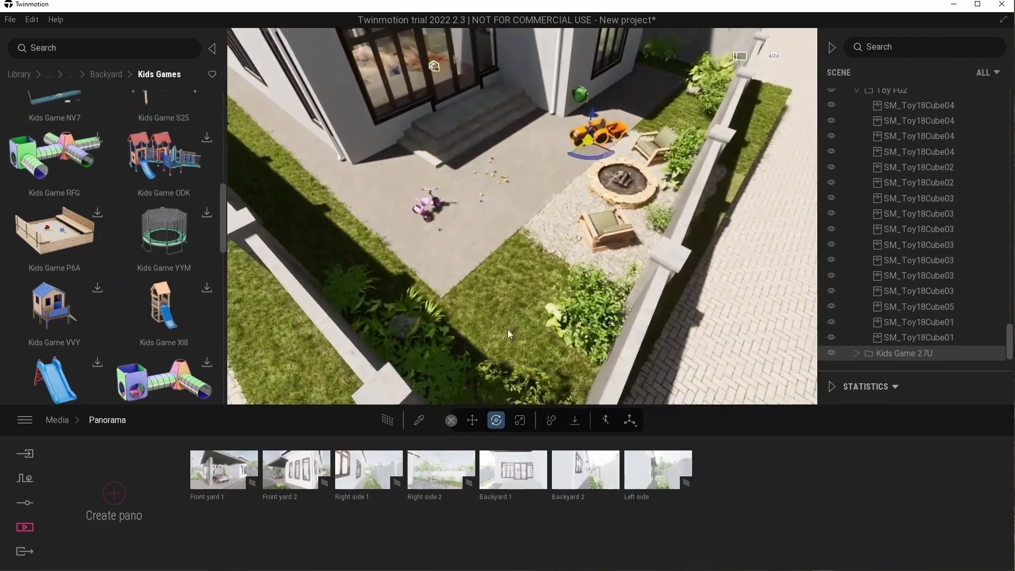
{"action": "scroll", "coordinate": [210, 186], "scroll_direction": "down", "scroll_amount": 1}
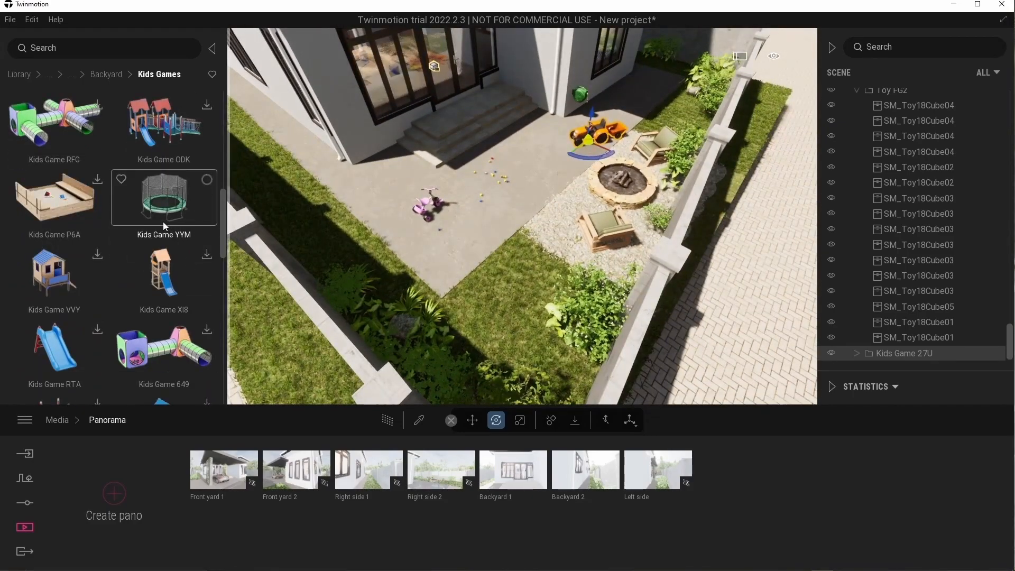
{"action": "scroll", "coordinate": [157, 264], "scroll_direction": "down", "scroll_amount": 6}
{"action": "scroll", "coordinate": [153, 280], "scroll_direction": "up", "scroll_amount": 5}
{"action": "left_click_drag", "start_coordinate": [161, 172], "coordinate": [488, 304]}
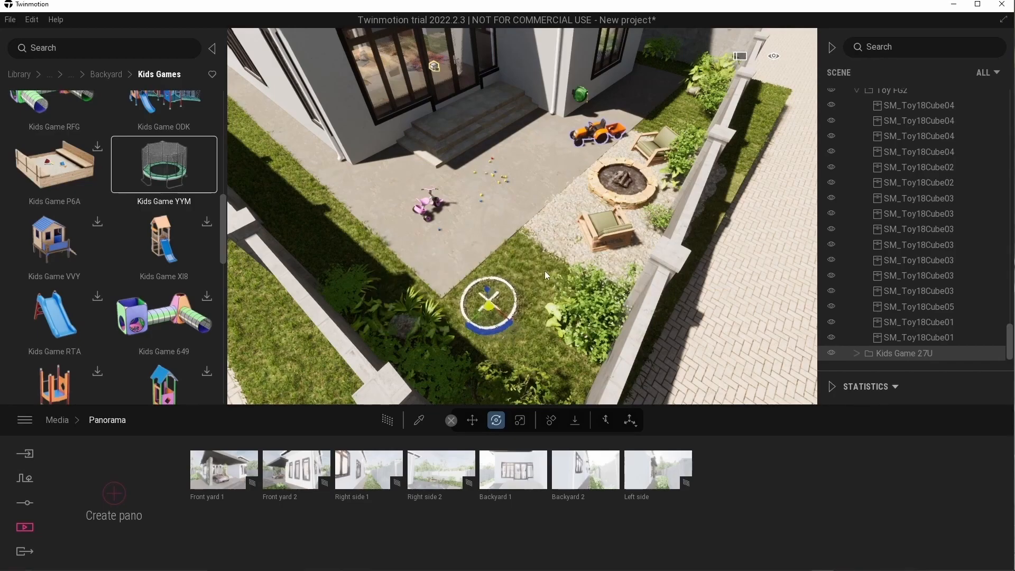
{"action": "key", "text": "ctrl+z"}
- Place the Kids Game XI8 play tower on the backyard grass
{"action": "scroll", "coordinate": [142, 273], "scroll_direction": "up", "scroll_amount": 5}
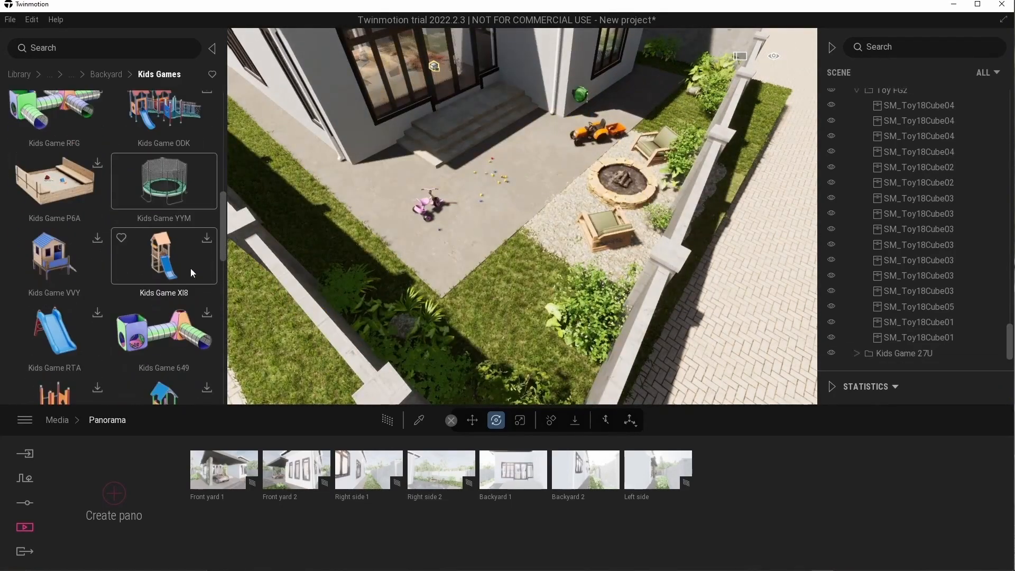
{"action": "scroll", "coordinate": [181, 265], "scroll_direction": "down", "scroll_amount": 10}
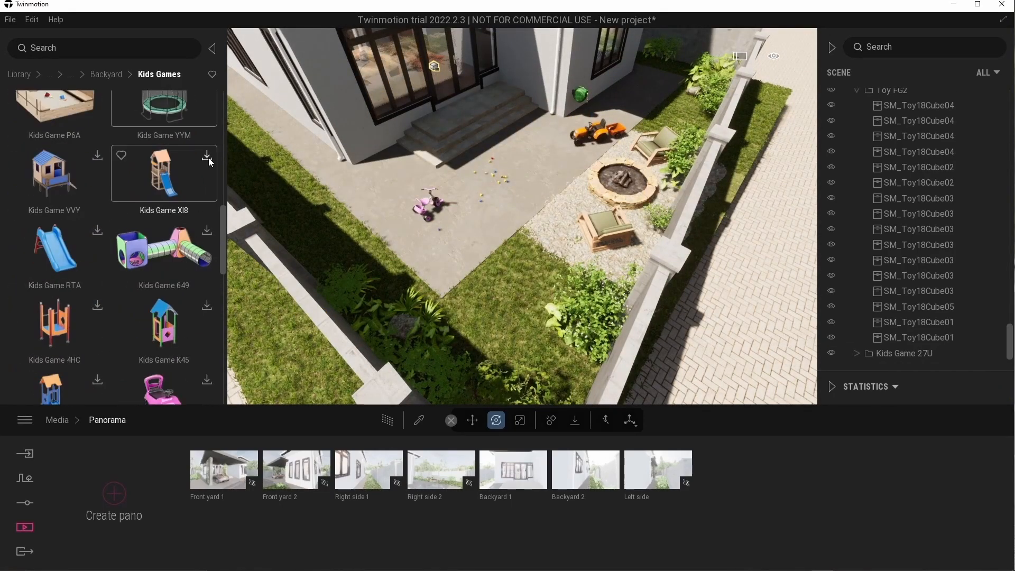
{"action": "scroll", "coordinate": [179, 262], "scroll_direction": "down", "scroll_amount": 10}
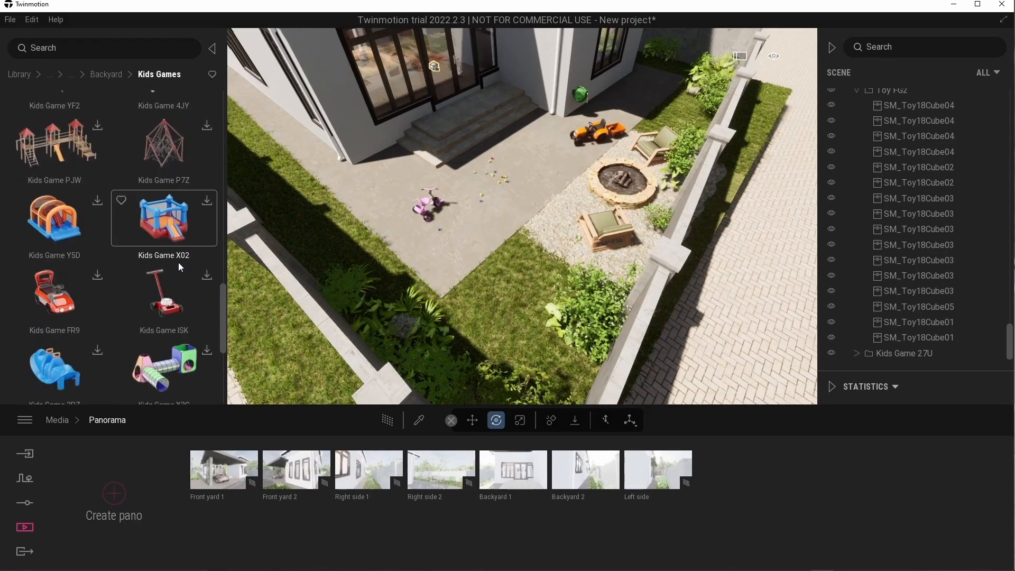
{"action": "scroll", "coordinate": [178, 262], "scroll_direction": "up", "scroll_amount": 10}
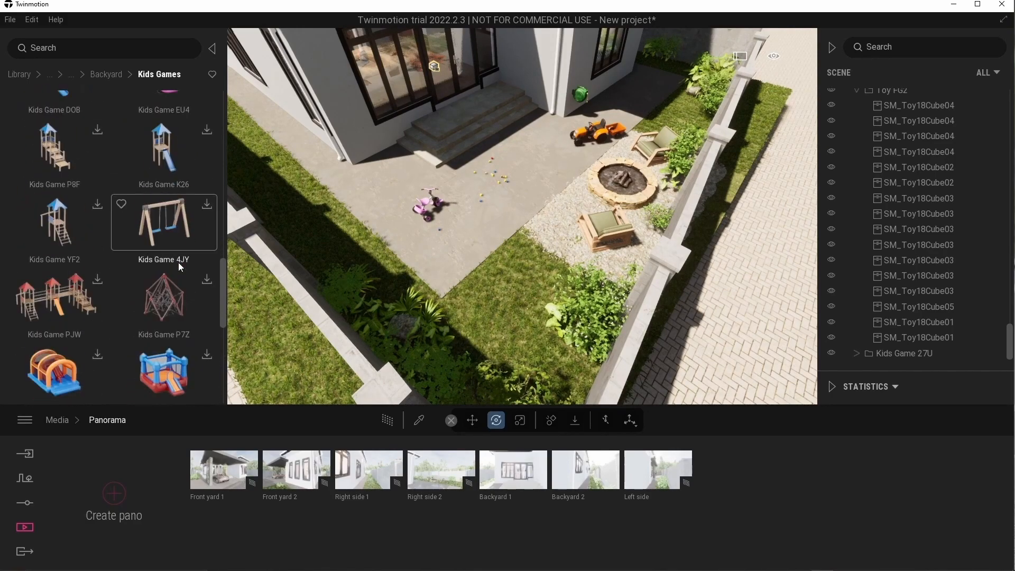
{"action": "left_click_drag", "start_coordinate": [164, 196], "coordinate": [468, 287]}
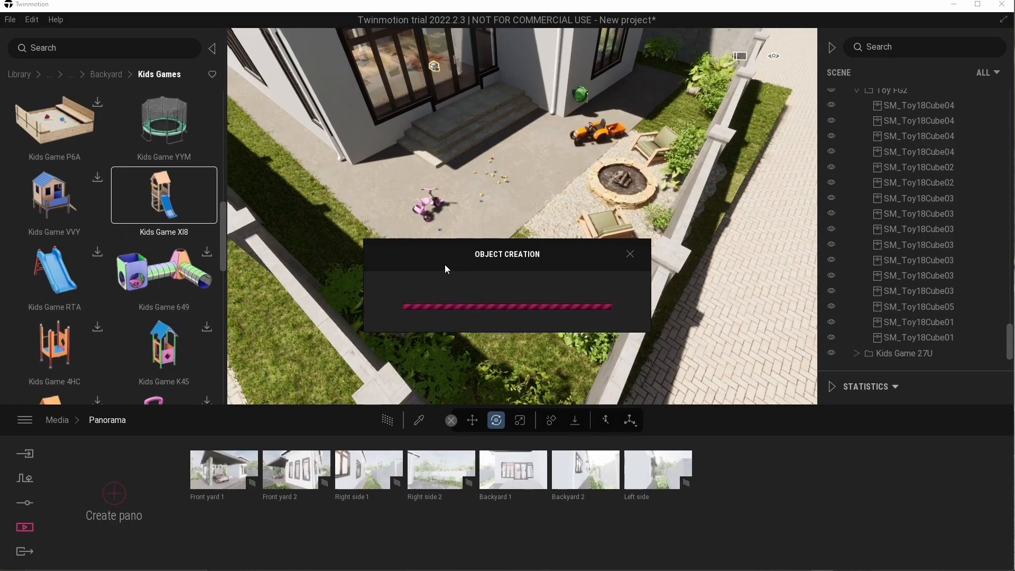
{"action": "left_click_drag", "start_coordinate": [357, 252], "coordinate": [360, 253]}
- Nudge the play tower and rotate it about 40° to face the patio, then deselect it
{"action": "left_click_drag", "start_coordinate": [456, 265], "coordinate": [473, 323]}
{"action": "scroll", "coordinate": [439, 290], "scroll_direction": "up", "scroll_amount": 2}
{"action": "middle_click_drag", "start_coordinate": [439, 290], "coordinate": [634, 253], "text": "shift"}
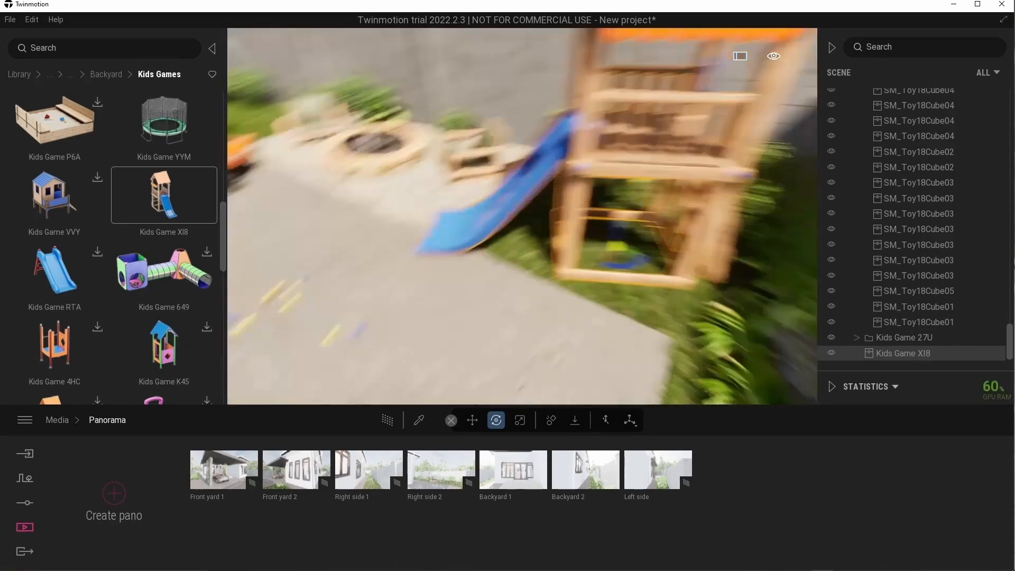
{"action": "right_click_drag", "start_coordinate": [515, 296], "coordinate": [551, 274]}
{"action": "left_click_drag", "start_coordinate": [552, 275], "coordinate": [576, 285]}
{"action": "mouse_move", "coordinate": [624, 294]}
{"action": "right_mouse_down"}
{"action": "mouse_move", "coordinate": [560, 294]}
{"action": "mouse_move", "coordinate": [624, 295]}
{"action": "right_mouse_up"}
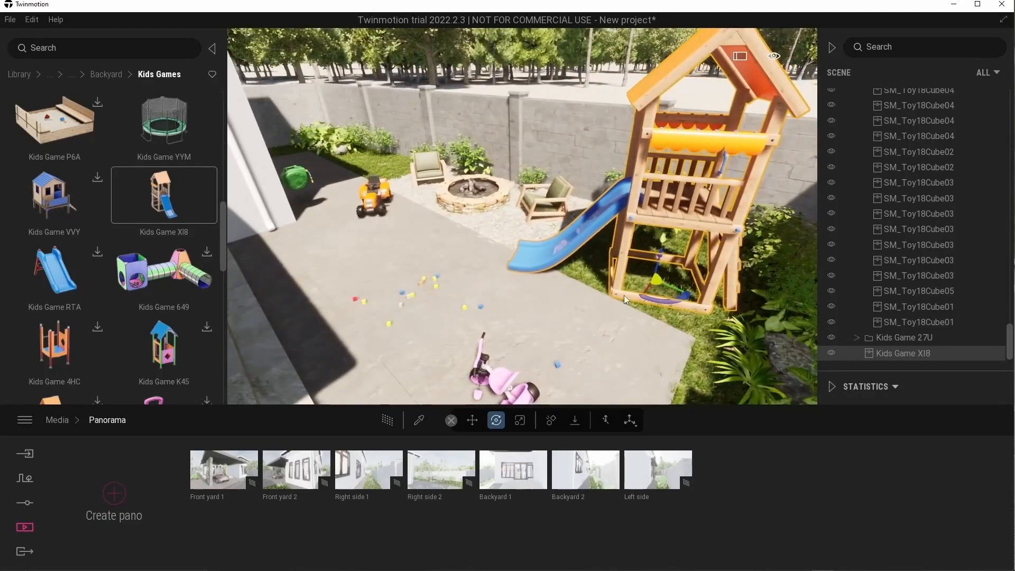
{"action": "mouse_move", "coordinate": [663, 291]}
{"action": "left_mouse_down"}
{"action": "mouse_move", "coordinate": [651, 295]}
{"action": "mouse_move", "coordinate": [654, 286]}
{"action": "left_mouse_up"}
{"action": "key", "text": "d"}
{"action": "scroll", "coordinate": [654, 287], "scroll_direction": "down", "scroll_amount": 2}
{"action": "right_click_drag", "start_coordinate": [654, 287], "coordinate": [692, 254]}
{"action": "key", "text": "Escape"}
- Select the four box reflection probes via the reflection-volume filter, then show all items
{"action": "left_click", "coordinate": [996, 73]}
{"action": "left_click", "coordinate": [935, 142]}
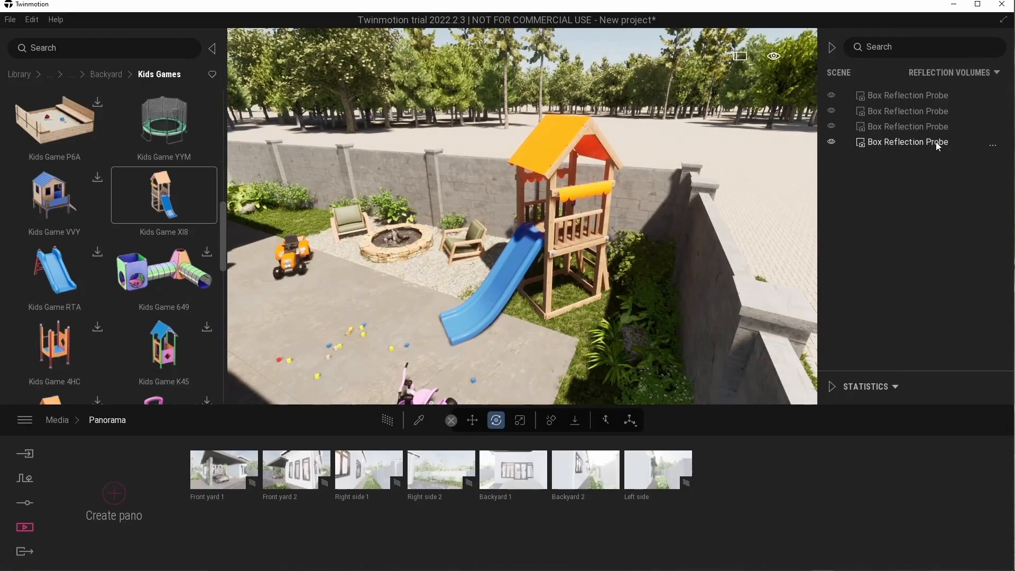
{"action": "left_click", "coordinate": [907, 95]}
{"action": "left_click", "coordinate": [904, 142], "text": "shift"}
{"action": "left_click", "coordinate": [401, 493]}
{"action": "left_click", "coordinate": [996, 73]}
{"action": "left_click", "coordinate": [982, 89]}
- Preview the Backyard 1 play area with path tracing, then turn toward the side yard in realtime
{"action": "left_click", "coordinate": [337, 497]}
{"action": "left_click", "coordinate": [509, 471]}
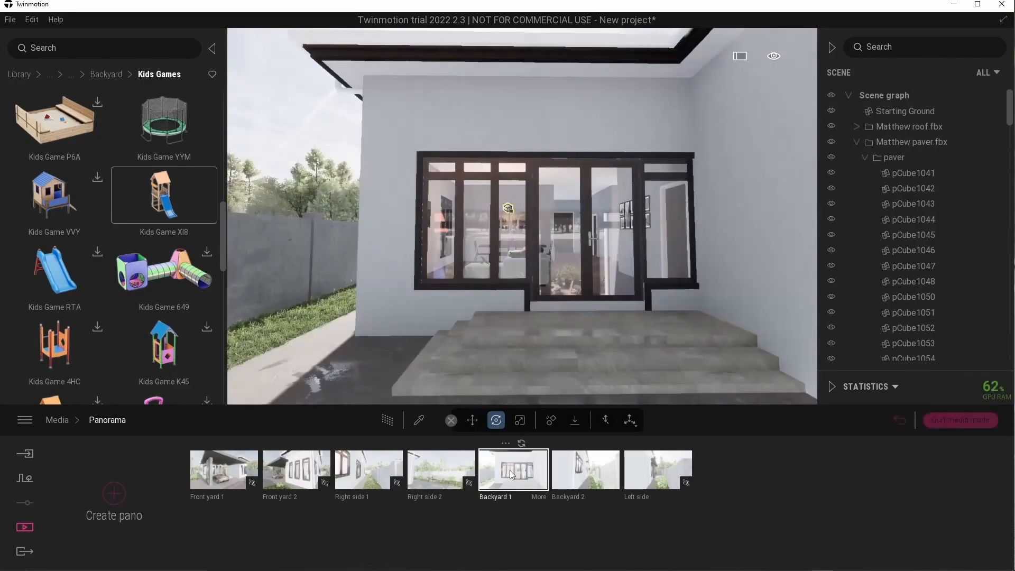
{"action": "right_click_drag", "start_coordinate": [328, 311], "coordinate": [465, 309]}
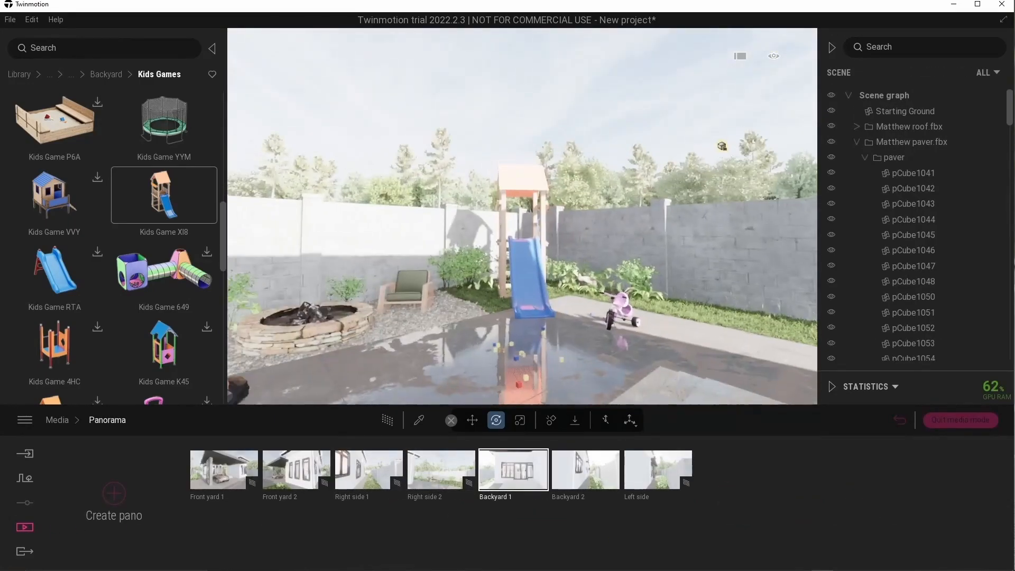
{"action": "left_click", "coordinate": [390, 422]}
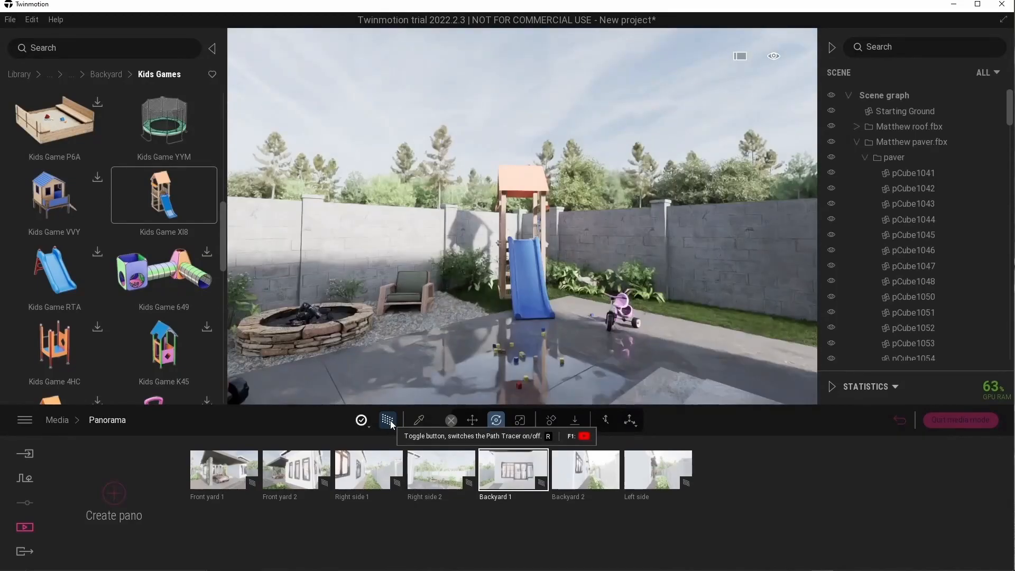
{"action": "left_click", "coordinate": [390, 421]}
{"action": "right_click_drag", "start_coordinate": [728, 367], "coordinate": [793, 365]}
- Plant Blue lupin 2 bushes beside the side-yard wall
{"action": "key", "text": "w"}
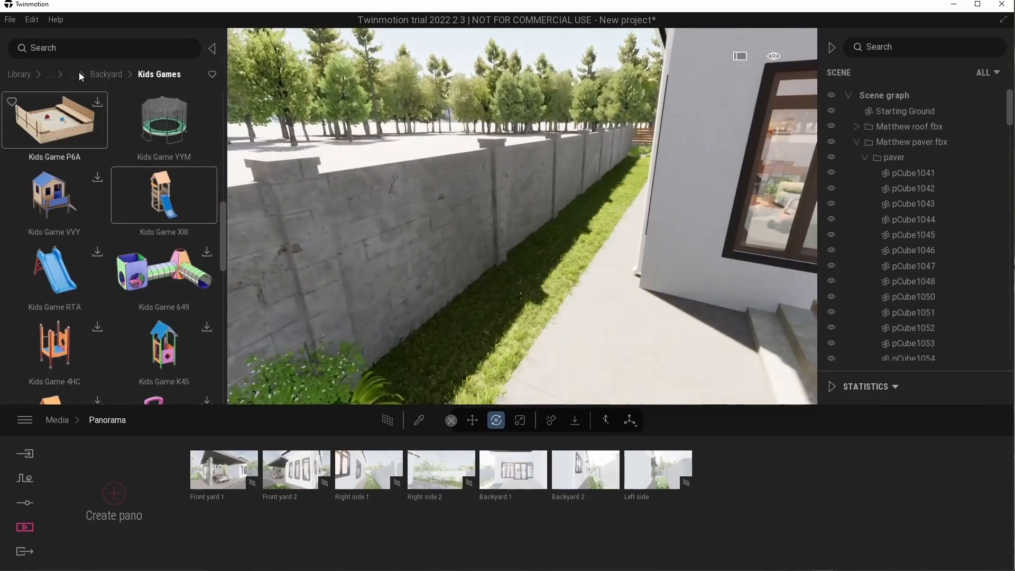
{"action": "left_click", "coordinate": [91, 75]}
{"action": "left_click", "coordinate": [168, 132]}
{"action": "left_click", "coordinate": [127, 300]}
{"action": "scroll", "coordinate": [132, 298], "scroll_direction": "up", "scroll_amount": 10}
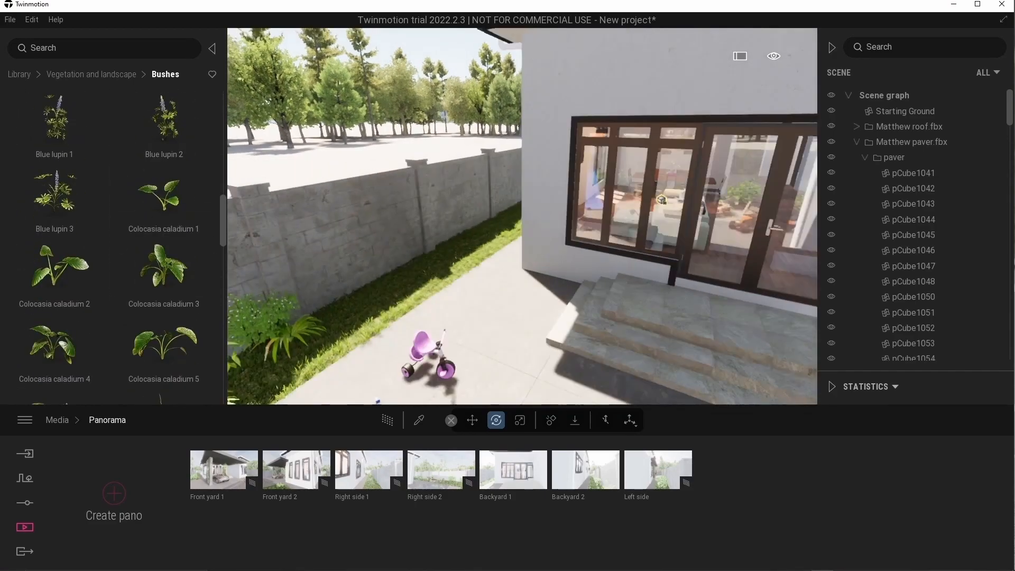
{"action": "right_click_drag", "start_coordinate": [523, 216], "coordinate": [449, 227]}
{"action": "left_click_drag", "start_coordinate": [164, 119], "coordinate": [409, 259]}
{"action": "right_click_drag", "start_coordinate": [409, 259], "coordinate": [278, 330]}
{"action": "key", "text": "s"}
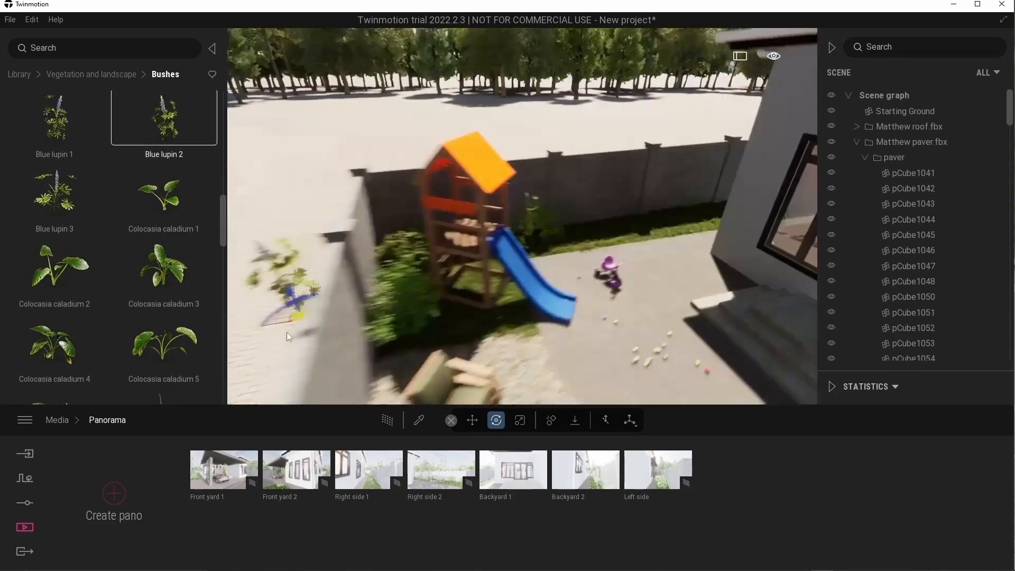
{"action": "left_click_drag", "start_coordinate": [310, 353], "coordinate": [299, 311]}
{"action": "key", "text": "s"}
{"action": "right_click_drag", "start_coordinate": [476, 238], "coordinate": [354, 249]}
- Add several Blue lupin 1 plants around the wall corner and along the wall
{"action": "left_click_drag", "start_coordinate": [58, 124], "coordinate": [85, 218]}
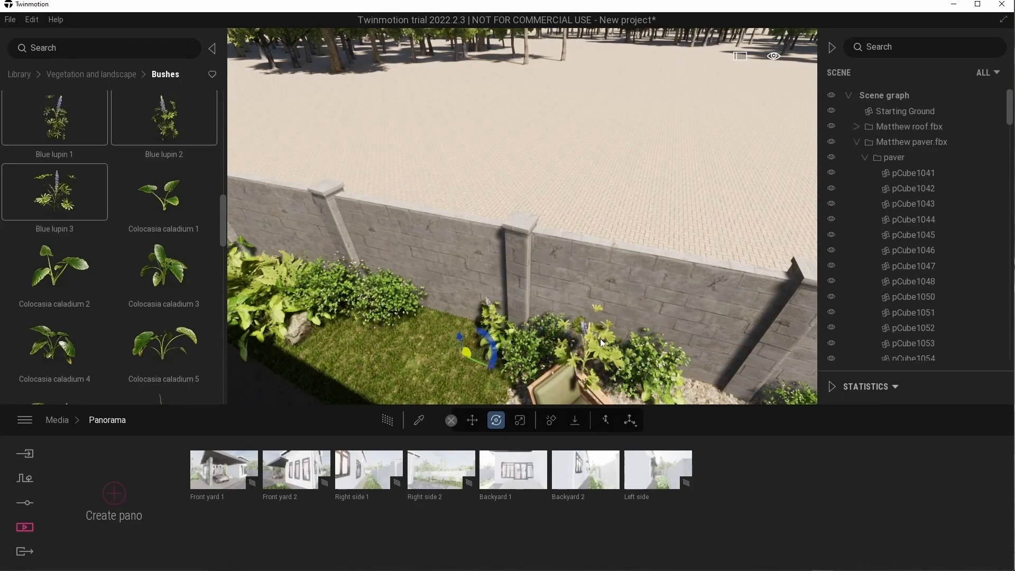
{"action": "right_click_drag", "start_coordinate": [365, 316], "coordinate": [296, 313]}
{"action": "left_click", "coordinate": [402, 310]}
{"action": "right_click_drag", "start_coordinate": [389, 301], "coordinate": [376, 303]}
{"action": "left_click", "coordinate": [451, 344]}
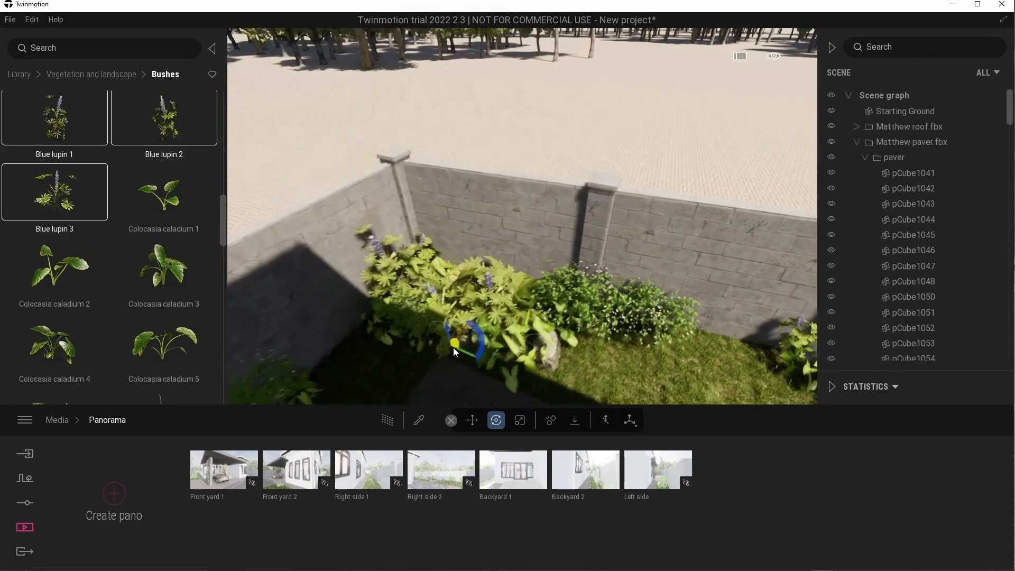
{"action": "right_click_drag", "start_coordinate": [450, 348], "coordinate": [349, 364]}
{"action": "left_click", "coordinate": [482, 216]}
{"action": "left_click", "coordinate": [582, 298]}
{"action": "right_click_drag", "start_coordinate": [497, 297], "coordinate": [391, 246]}
- Inspect the side-yard wall plantings from overhead, deselect, and return to the Backyard 1 panorama
{"action": "scroll", "coordinate": [150, 285], "scroll_direction": "up", "scroll_amount": 1}
{"action": "scroll", "coordinate": [150, 284], "scroll_direction": "down", "scroll_amount": 5}
{"action": "scroll", "coordinate": [157, 259], "scroll_direction": "down", "scroll_amount": 6}
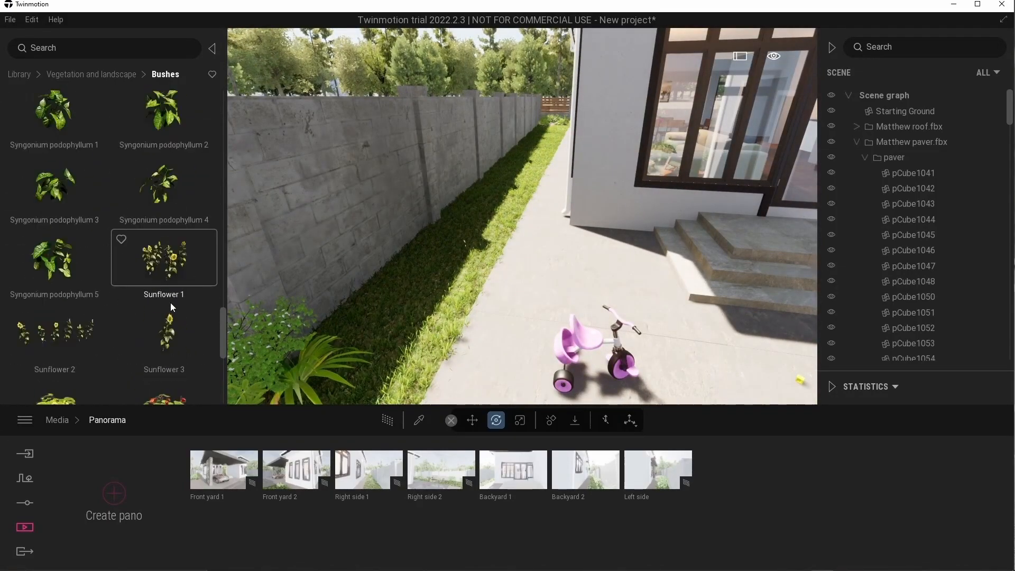
{"action": "scroll", "coordinate": [164, 309], "scroll_direction": "up", "scroll_amount": 3}
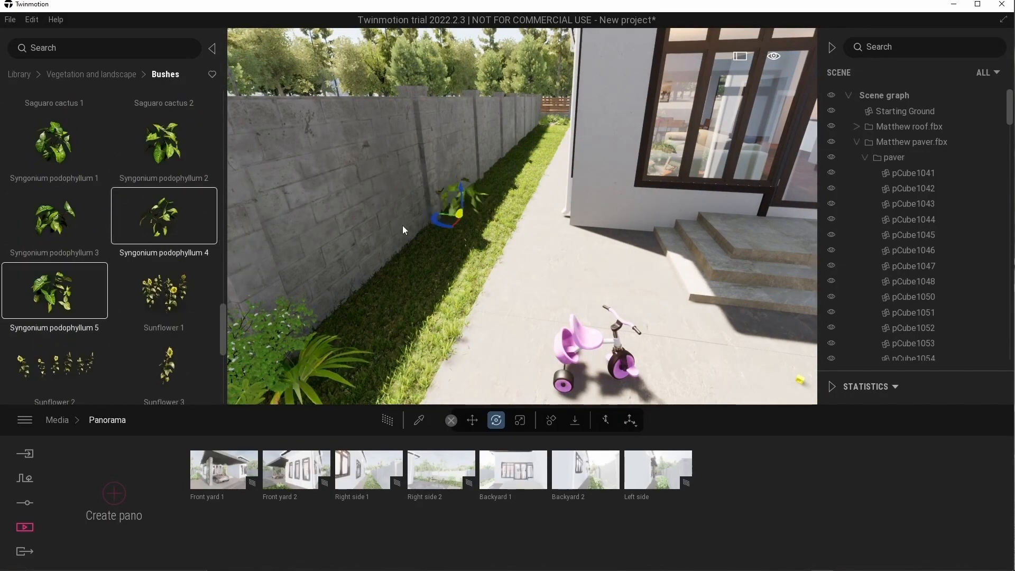
{"action": "scroll", "coordinate": [164, 248], "scroll_direction": "up", "scroll_amount": 6}
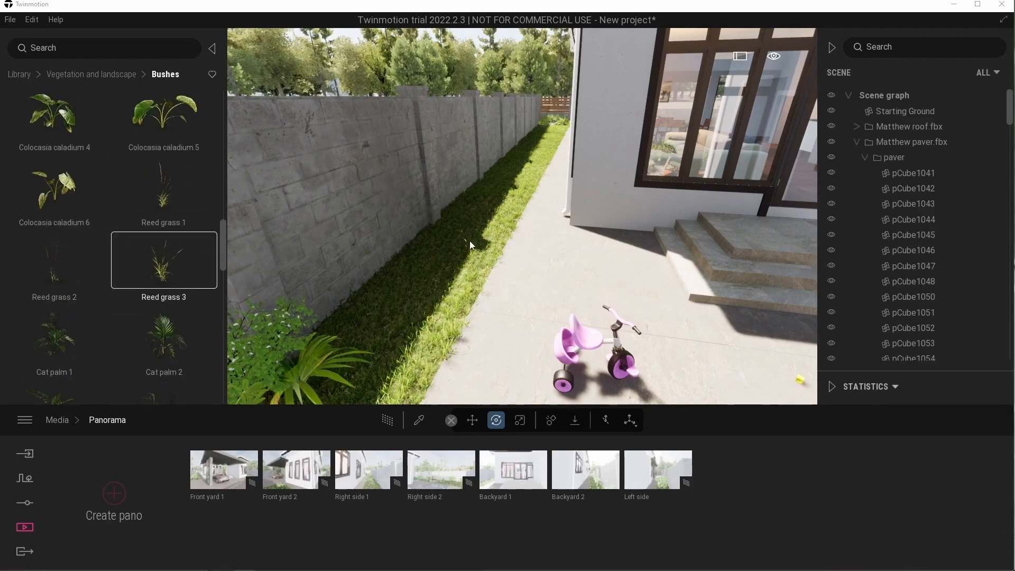
{"action": "middle_click_drag", "start_coordinate": [487, 195], "coordinate": [644, 114]}
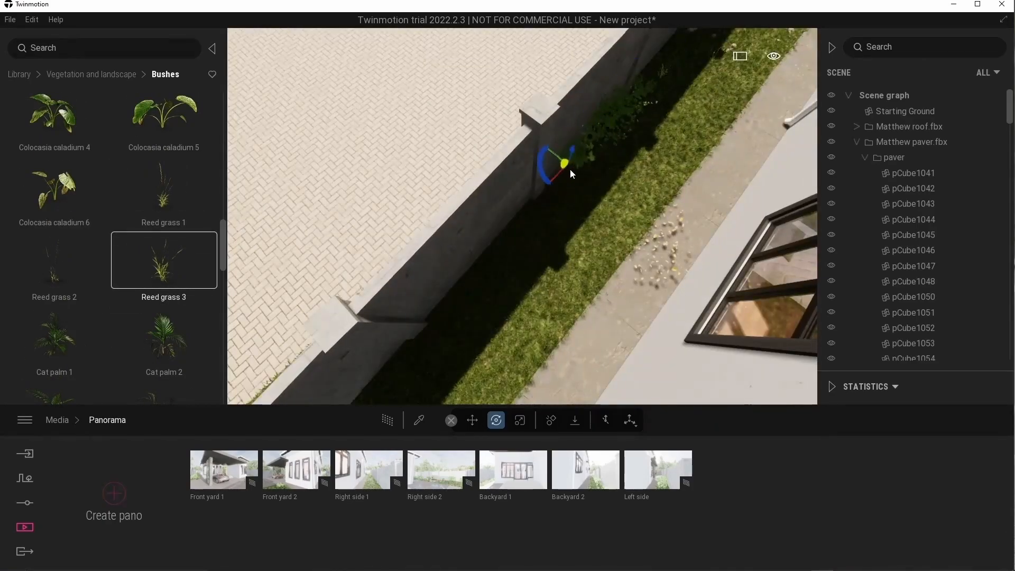
{"action": "right_click_drag", "start_coordinate": [434, 347], "coordinate": [568, 72]}
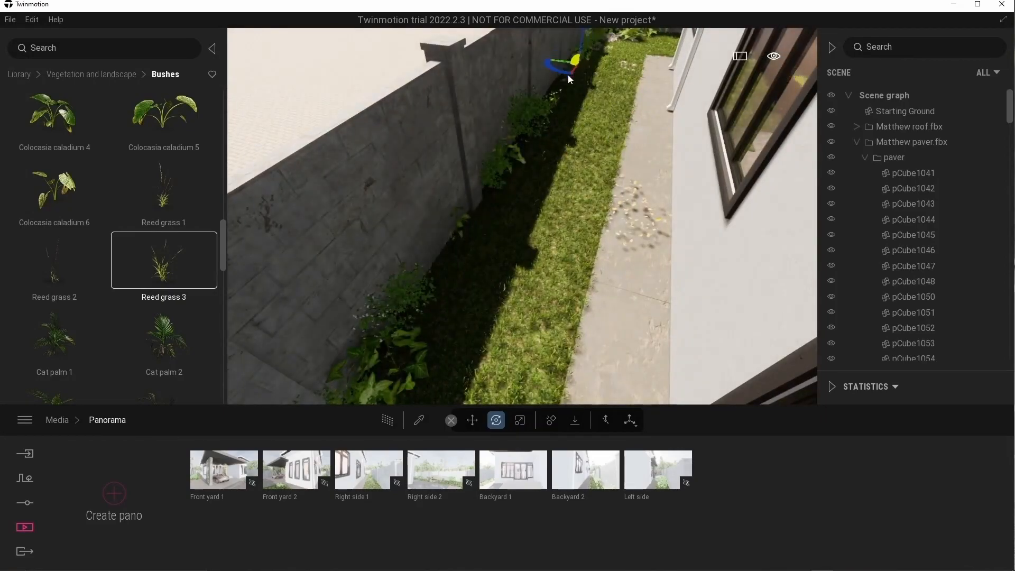
{"action": "scroll", "coordinate": [560, 179], "scroll_direction": "up", "scroll_amount": 5}
{"action": "scroll", "coordinate": [560, 178], "scroll_direction": "down", "scroll_amount": 8}
{"action": "left_click", "coordinate": [480, 181]}
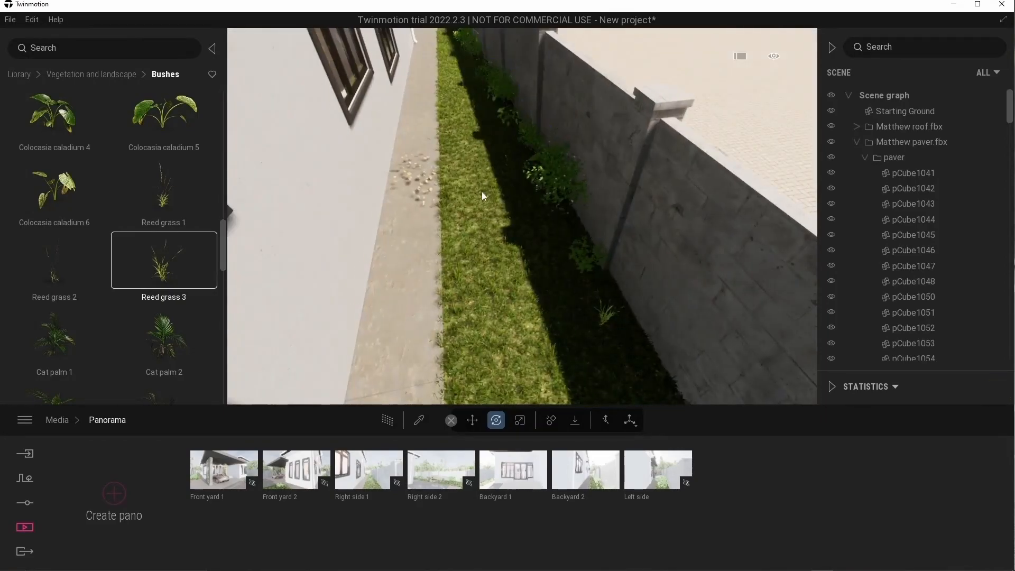
{"action": "middle_click_drag", "start_coordinate": [479, 181], "coordinate": [491, 105], "text": "shift"}
{"action": "left_click", "coordinate": [512, 469]}
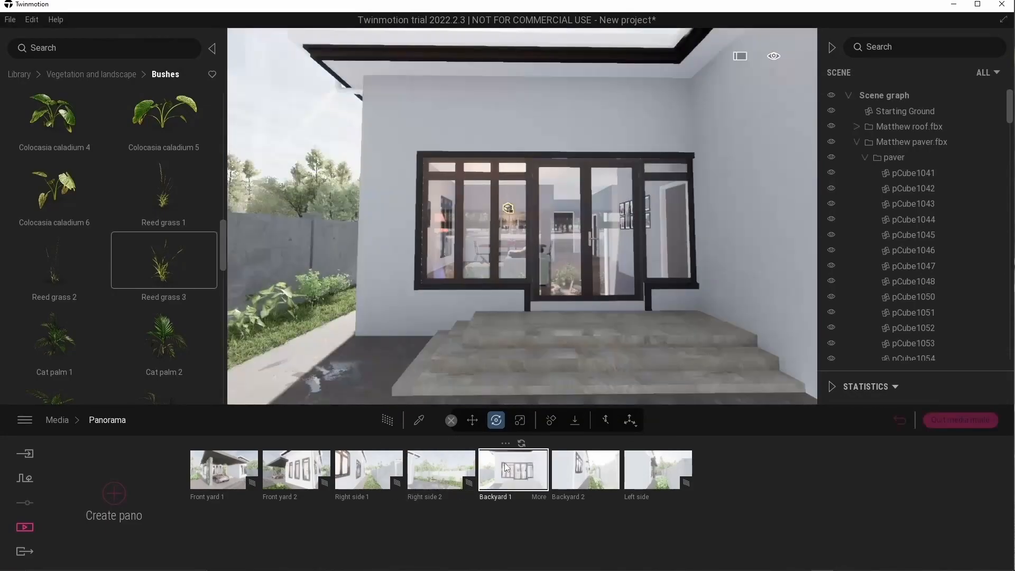
- Toggle the path-traced preview on and off for the Backyard 1 view
{"action": "left_click", "coordinate": [391, 420]}
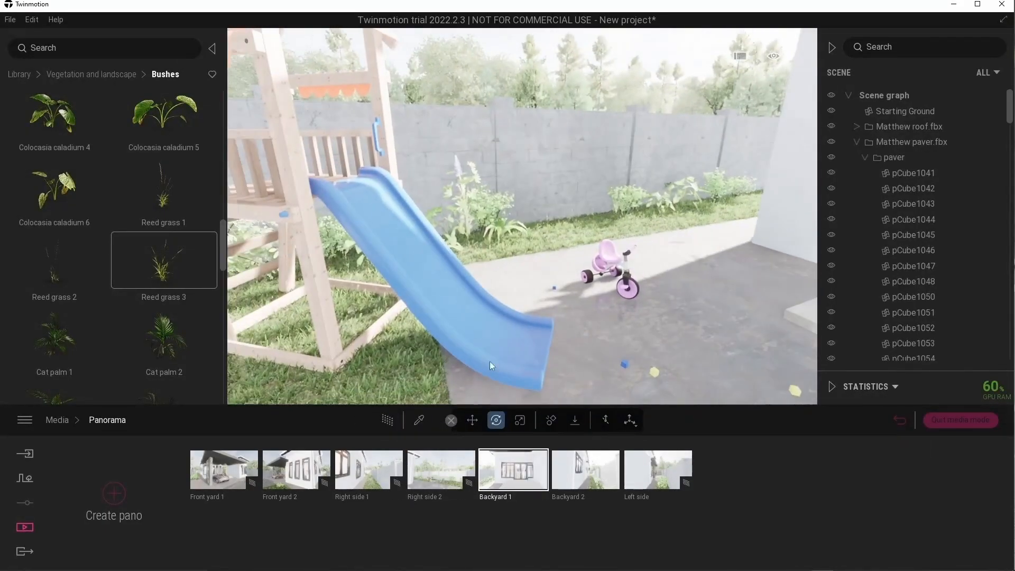
{"action": "left_click", "coordinate": [393, 420]}
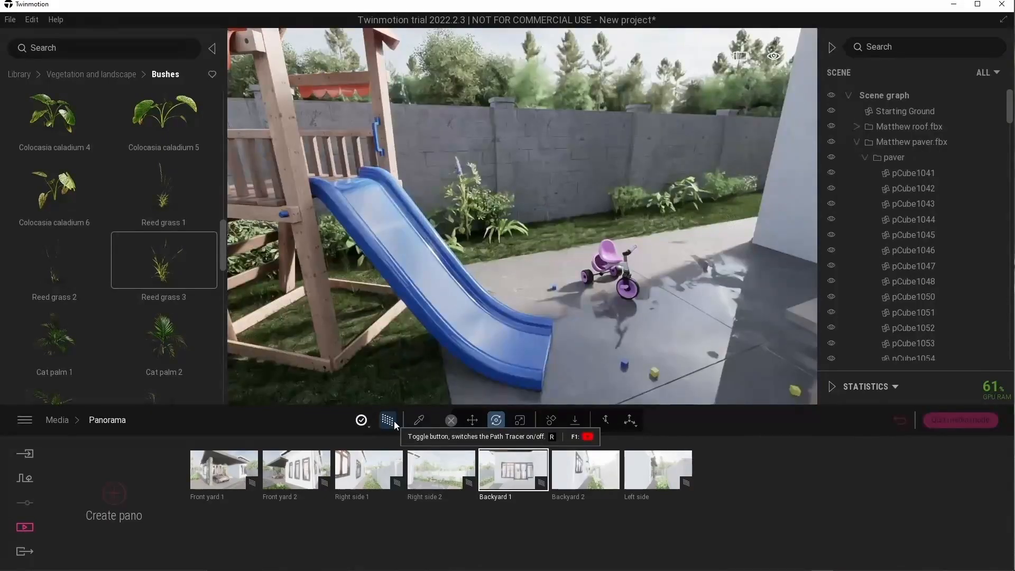
{"action": "left_click", "coordinate": [395, 420]}
{"action": "left_click_drag", "start_coordinate": [591, 234], "coordinate": [578, 233]}
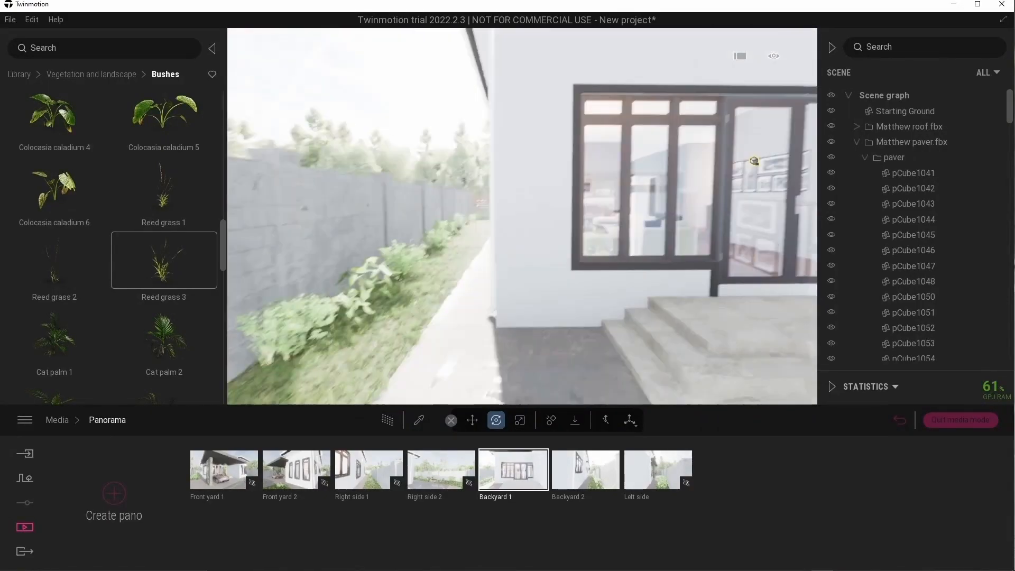
- Cycle through the Right side 2, Right side 1 and Front yard 1 panoramas, then exit panorama mode
{"action": "left_click", "coordinate": [441, 470]}
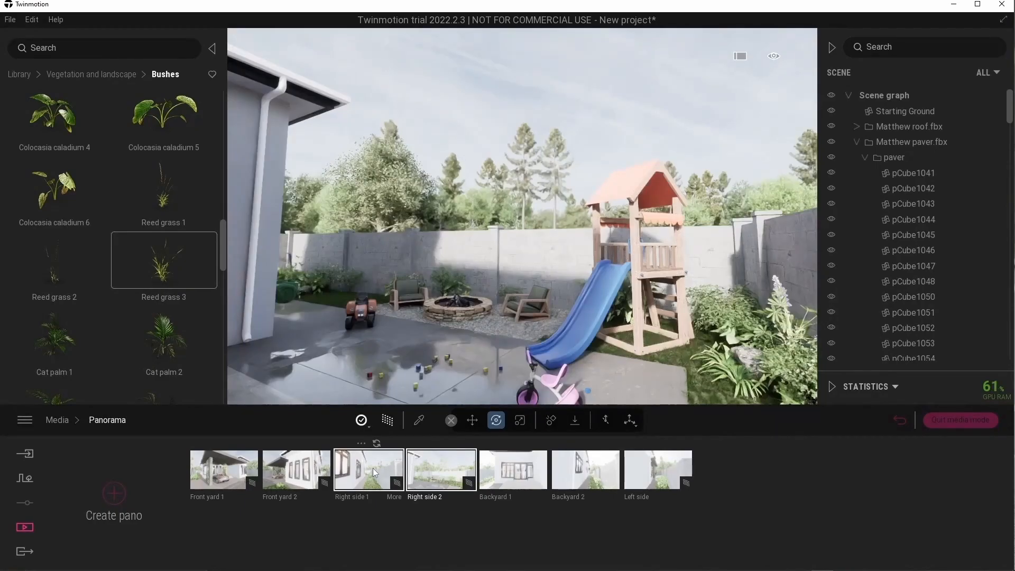
{"action": "left_click", "coordinate": [372, 468]}
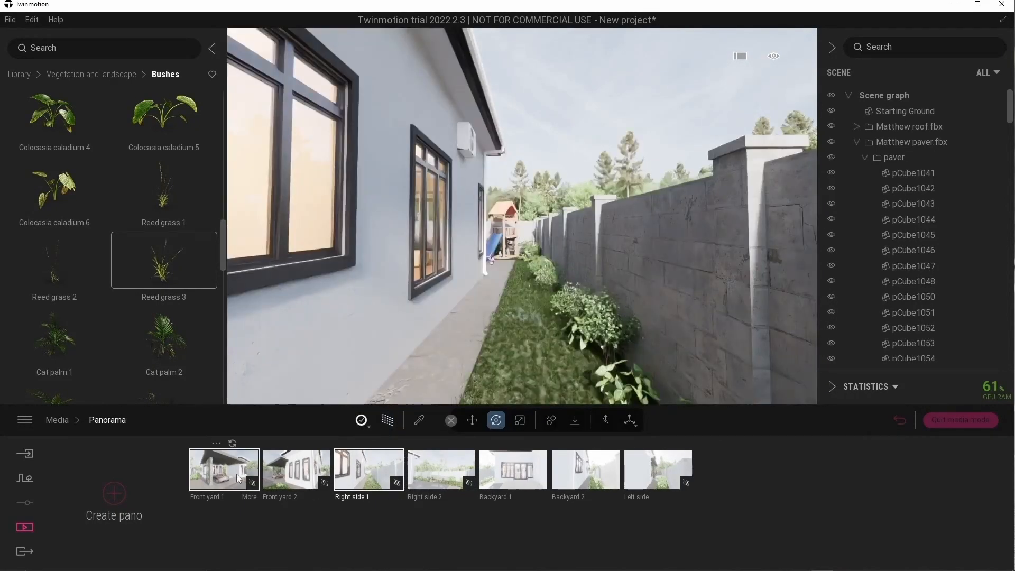
{"action": "left_click", "coordinate": [236, 474]}
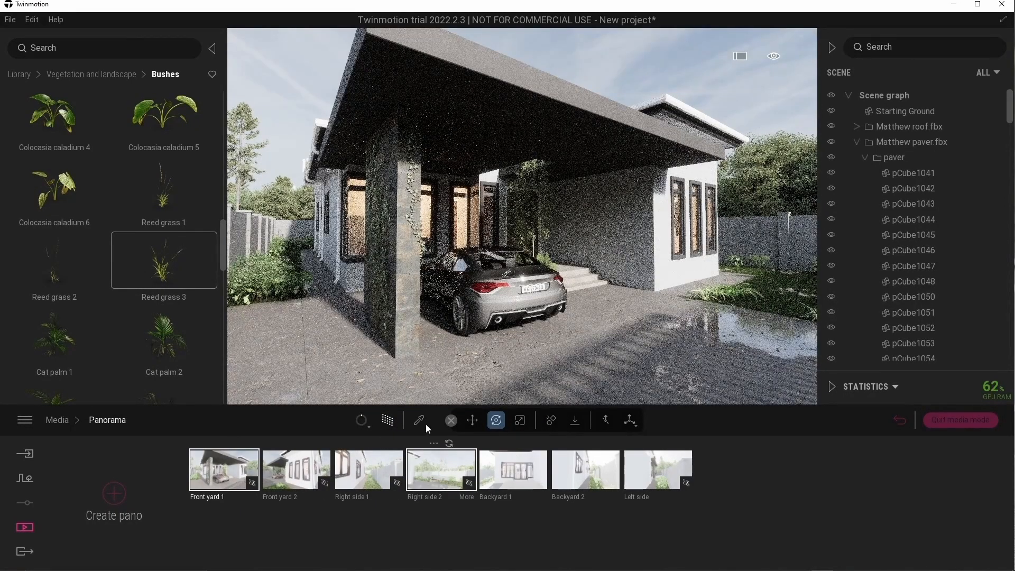
{"action": "left_click", "coordinate": [956, 421]}
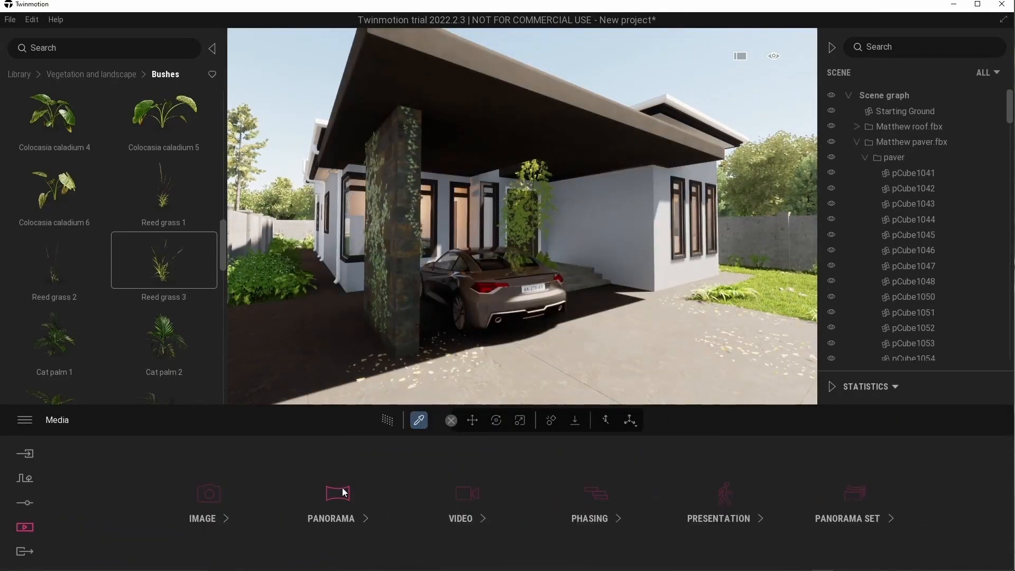
- Show the Front yard 2 panorama and raise the painted concrete wall's grunge to 15
{"action": "left_click", "coordinate": [344, 492]}
{"action": "left_click", "coordinate": [301, 478]}
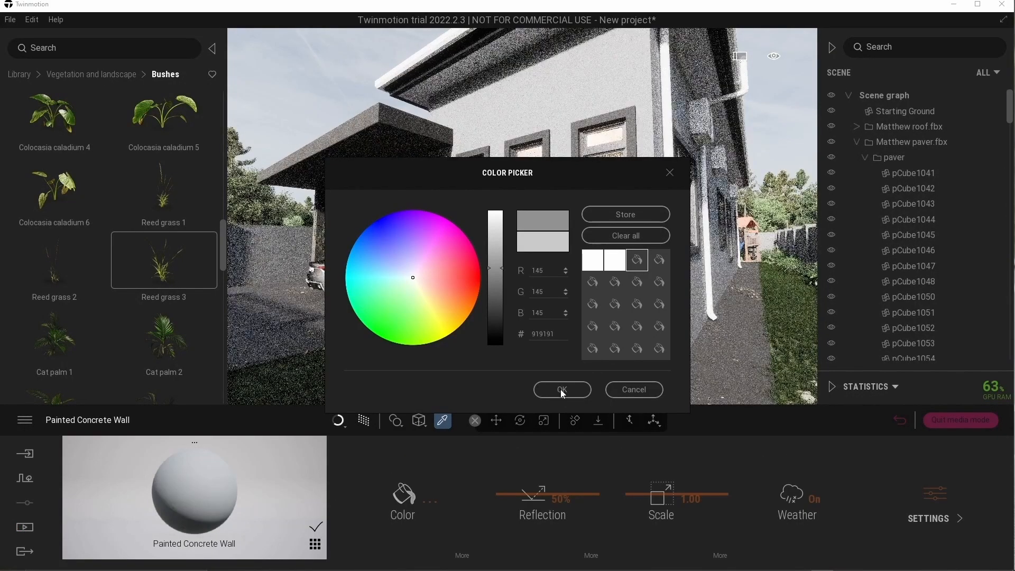
{"action": "left_click", "coordinate": [562, 389]}
{"action": "left_click", "coordinate": [403, 494]}
{"action": "left_click_drag", "start_coordinate": [799, 522], "coordinate": [801, 521]}
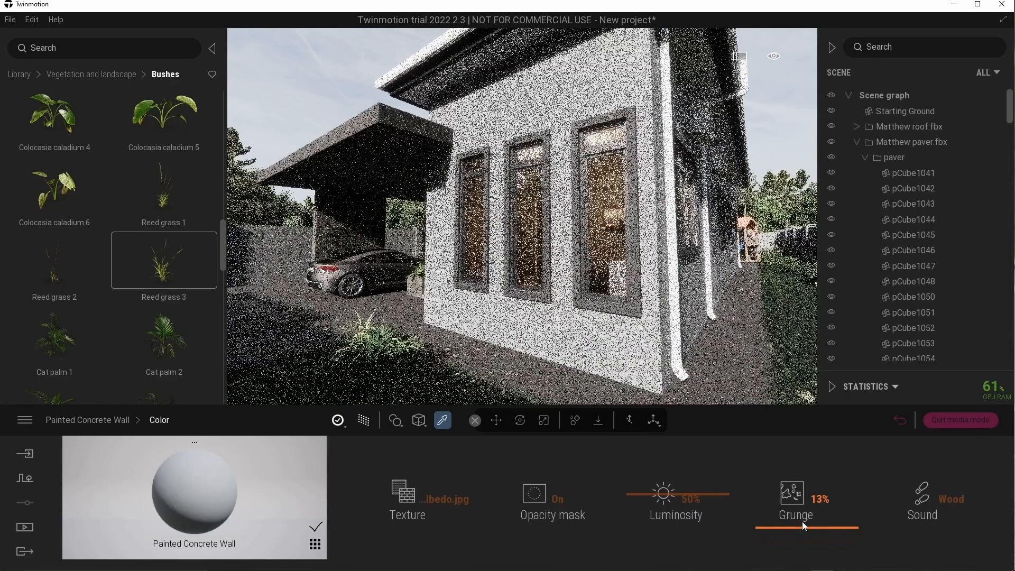
{"action": "left_click", "coordinate": [801, 515]}
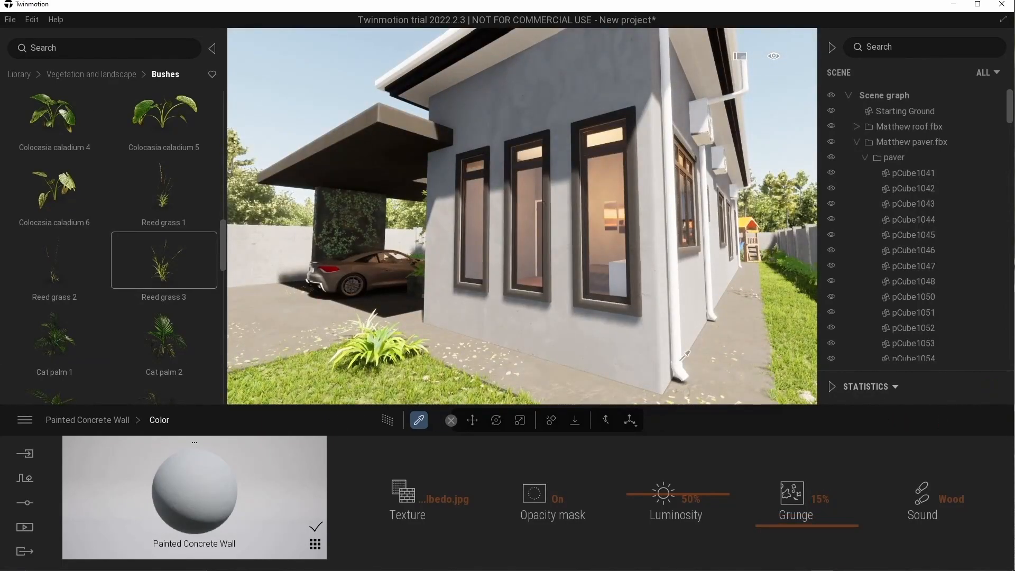
- Raise the guttering material's reflection to 39%
{"action": "left_click", "coordinate": [682, 358]}
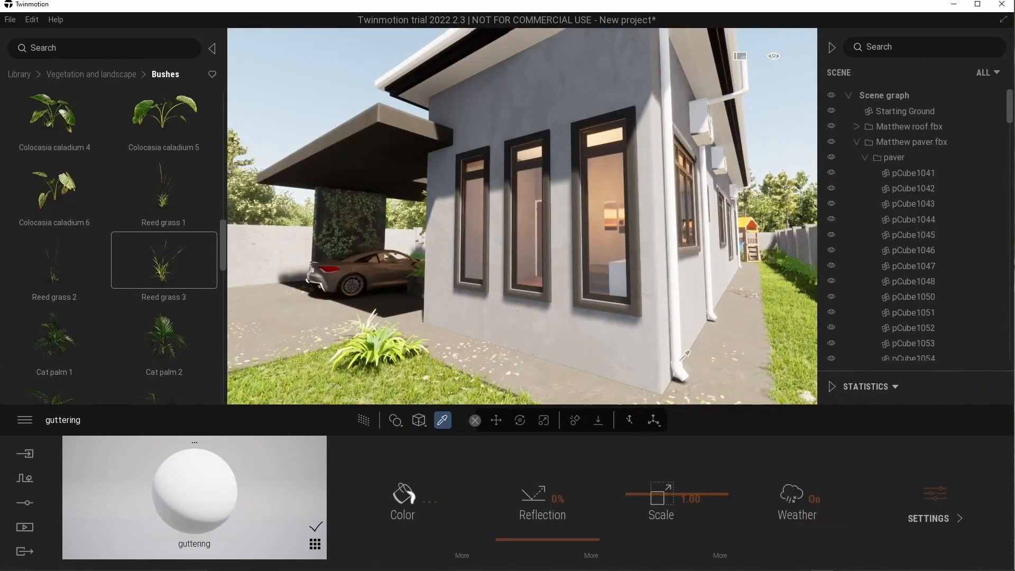
{"action": "left_click", "coordinate": [403, 494]}
{"action": "left_click", "coordinate": [560, 390]}
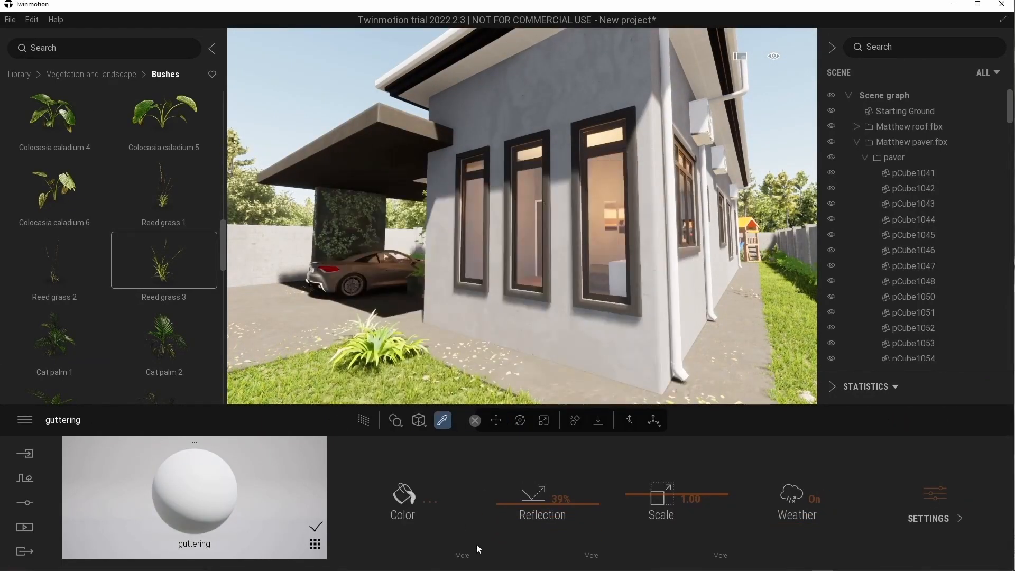
- Try Dead branches 1 from the Misc. vegetation collection near the house corner, then delete it
{"action": "left_click", "coordinate": [19, 74]}
{"action": "left_click", "coordinate": [163, 139]}
{"action": "left_click", "coordinate": [161, 292]}
{"action": "scroll", "coordinate": [158, 299], "scroll_direction": "down", "scroll_amount": 10}
{"action": "left_click", "coordinate": [103, 75]}
{"action": "left_click", "coordinate": [58, 356]}
{"action": "scroll", "coordinate": [122, 312], "scroll_direction": "down", "scroll_amount": 1}
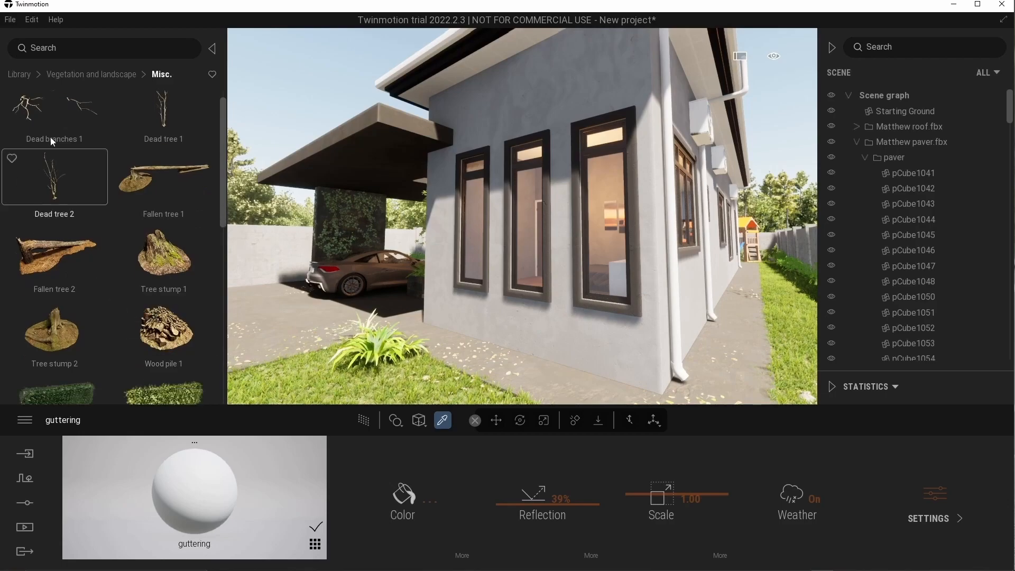
{"action": "left_click_drag", "start_coordinate": [53, 108], "coordinate": [739, 364]}
{"action": "scroll", "coordinate": [711, 351], "scroll_direction": "down", "scroll_amount": 3}
{"action": "right_click_drag", "start_coordinate": [702, 338], "coordinate": [529, 317]}
{"action": "key", "text": "Delete"}
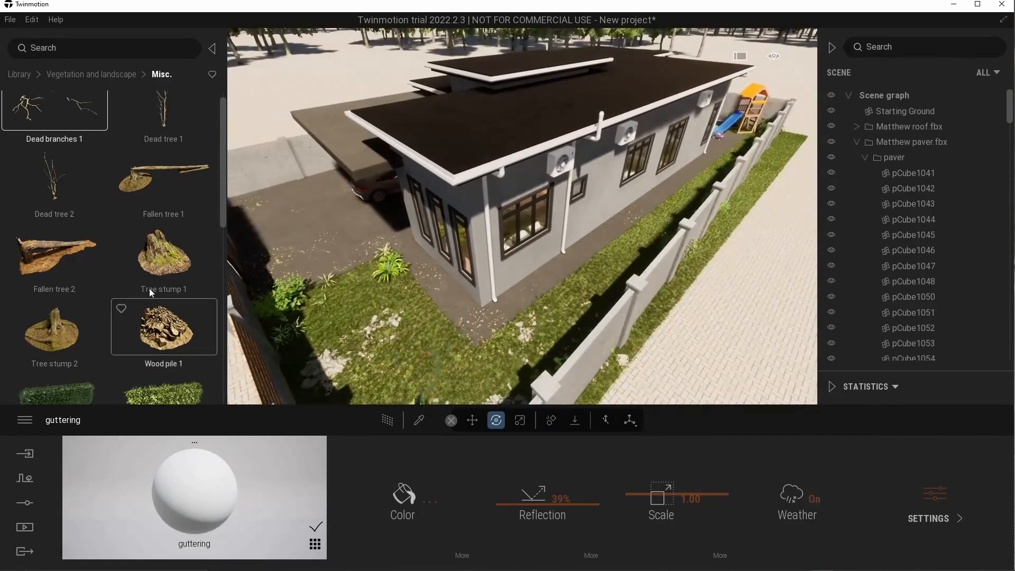
- Tilt the view down over the roof and save the project with Ctrl+S
{"action": "scroll", "coordinate": [150, 290], "scroll_direction": "down", "scroll_amount": 6}
{"action": "scroll", "coordinate": [332, 300], "scroll_direction": "up", "scroll_amount": 3}
{"action": "right_click_drag", "start_coordinate": [331, 300], "coordinate": [370, 360]}
{"action": "left_click", "coordinate": [25, 527]}
{"action": "key", "text": "ctrl+s"}
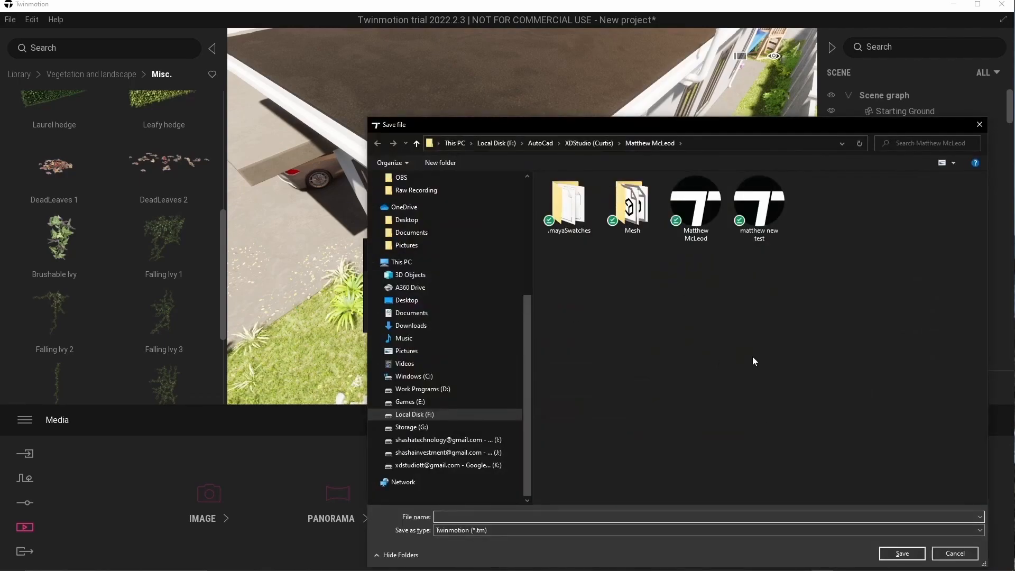
- Save over the existing project file, then review the path tracer sample preferences
{"action": "double_click", "coordinate": [758, 207]}
{"action": "left_click", "coordinate": [530, 293]}
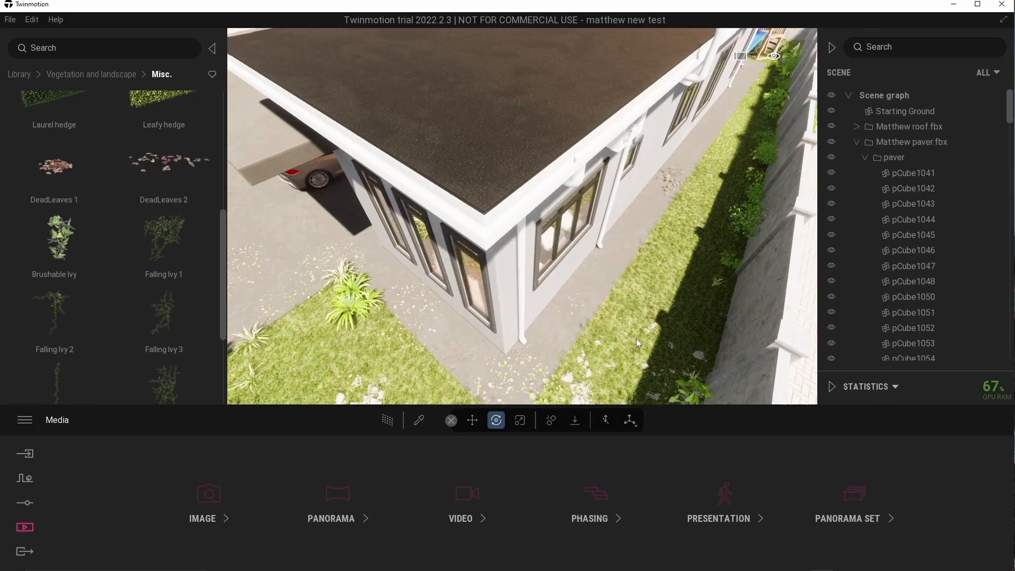
{"action": "left_click", "coordinate": [32, 19]}
{"action": "left_click", "coordinate": [75, 174]}
{"action": "left_click", "coordinate": [381, 227]}
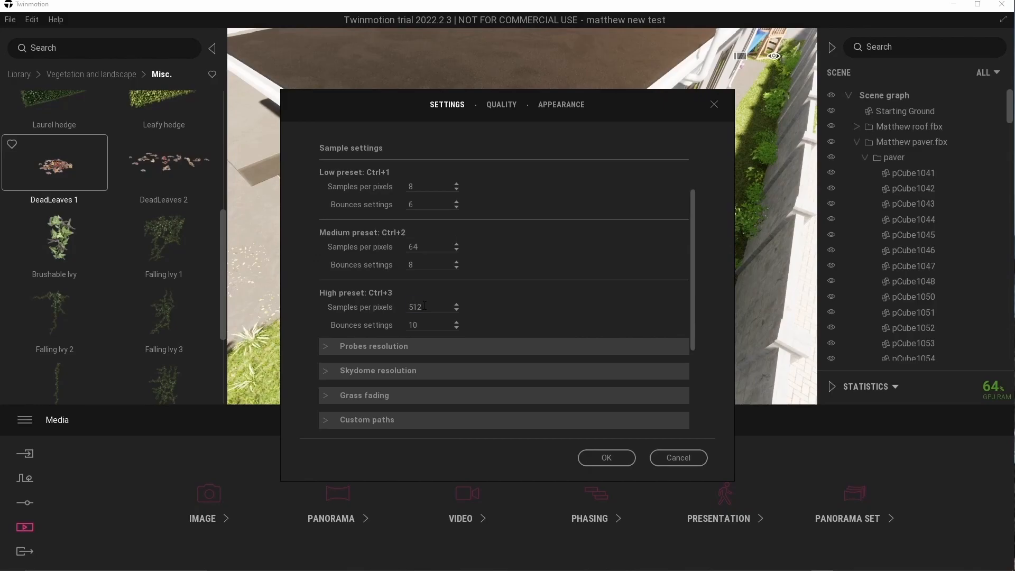
{"action": "left_click", "coordinate": [606, 458]}
- Show the Front yard 2 panorama and sample the grass material with the eyedropper
{"action": "left_click", "coordinate": [338, 497]}
{"action": "left_click", "coordinate": [293, 471]}
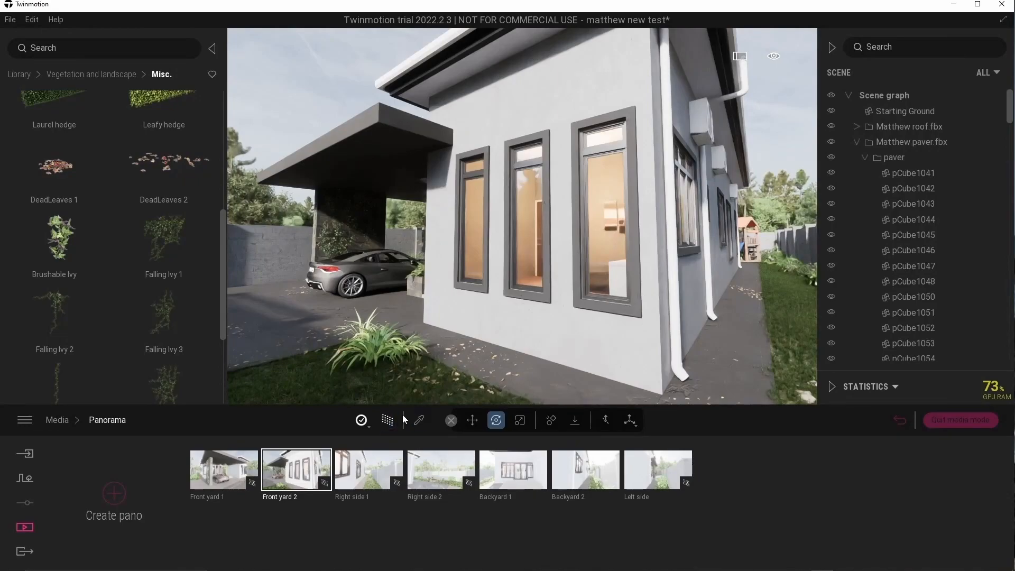
{"action": "left_click", "coordinate": [420, 420]}
{"action": "left_click", "coordinate": [385, 340]}
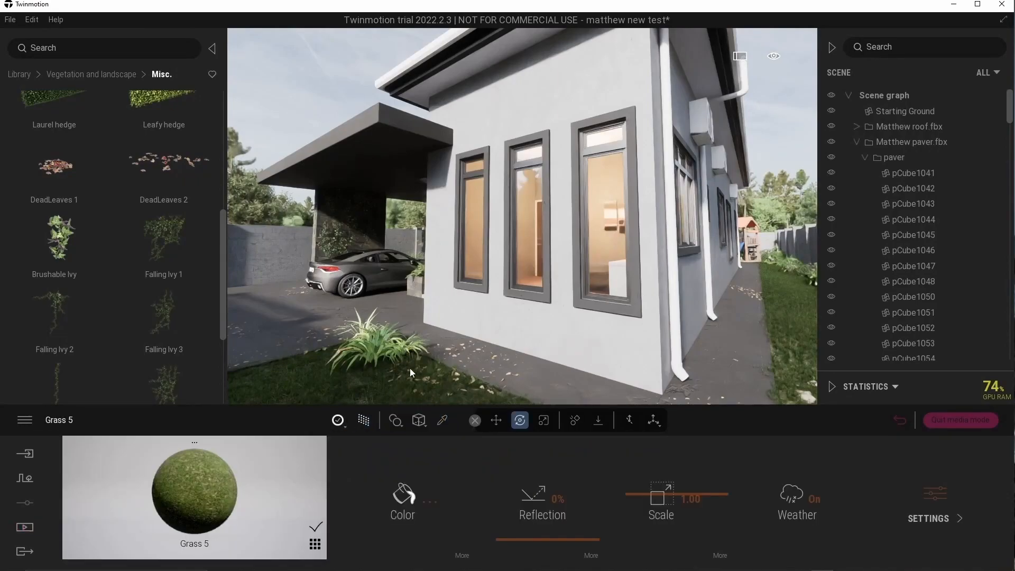
- Set Front yard 1's path-traced render quality to High, then return to Front yard 2
{"action": "left_click", "coordinate": [25, 527]}
{"action": "left_click", "coordinate": [335, 505]}
{"action": "left_click", "coordinate": [224, 469]}
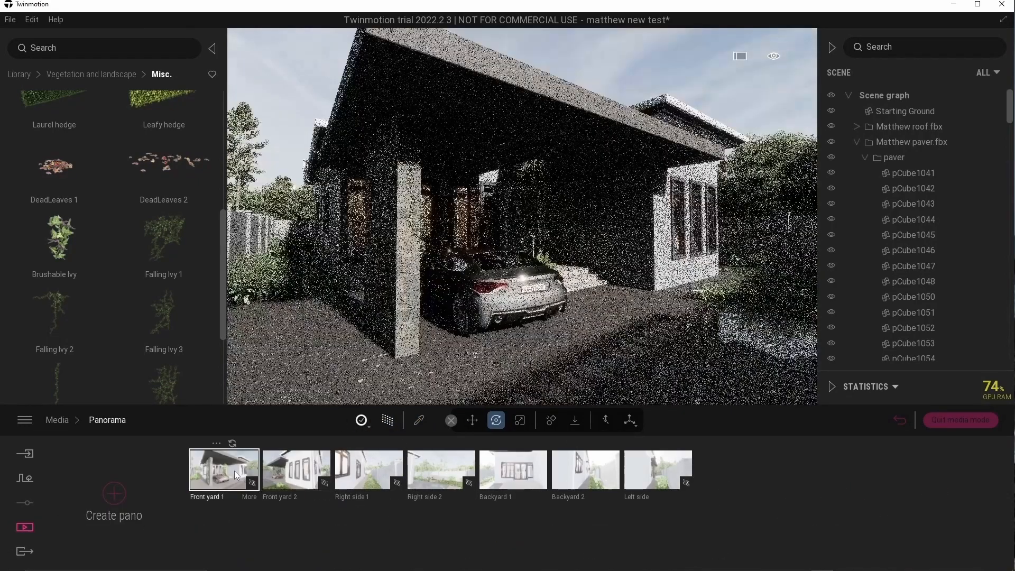
{"action": "left_click", "coordinate": [388, 421]}
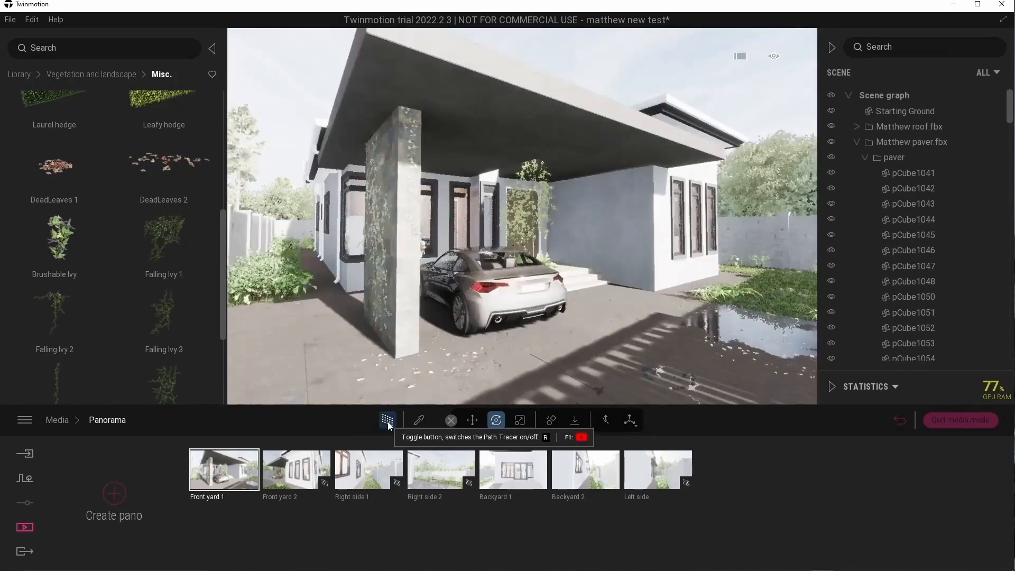
{"action": "left_click", "coordinate": [387, 421]}
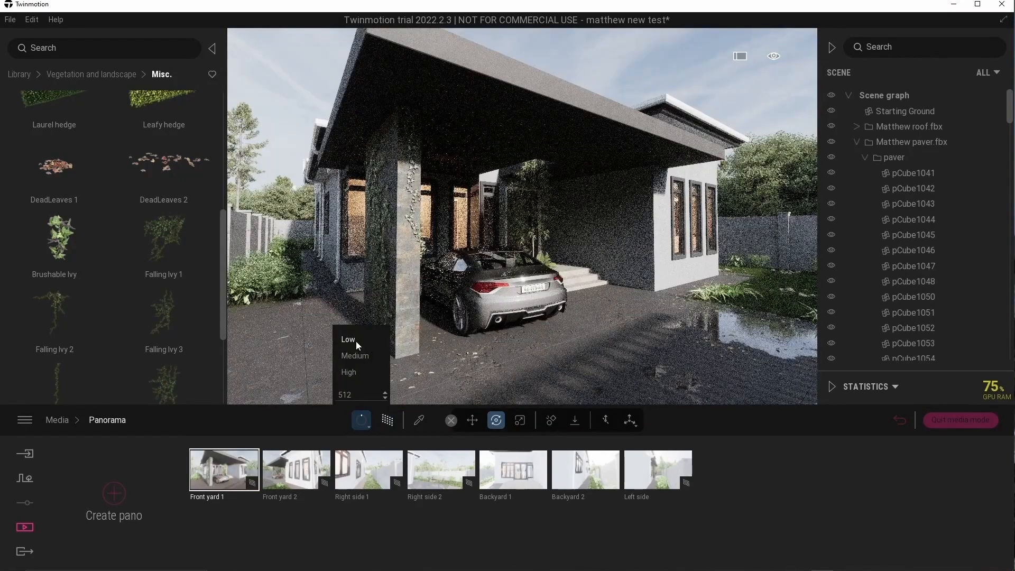
{"action": "left_click", "coordinate": [349, 372]}
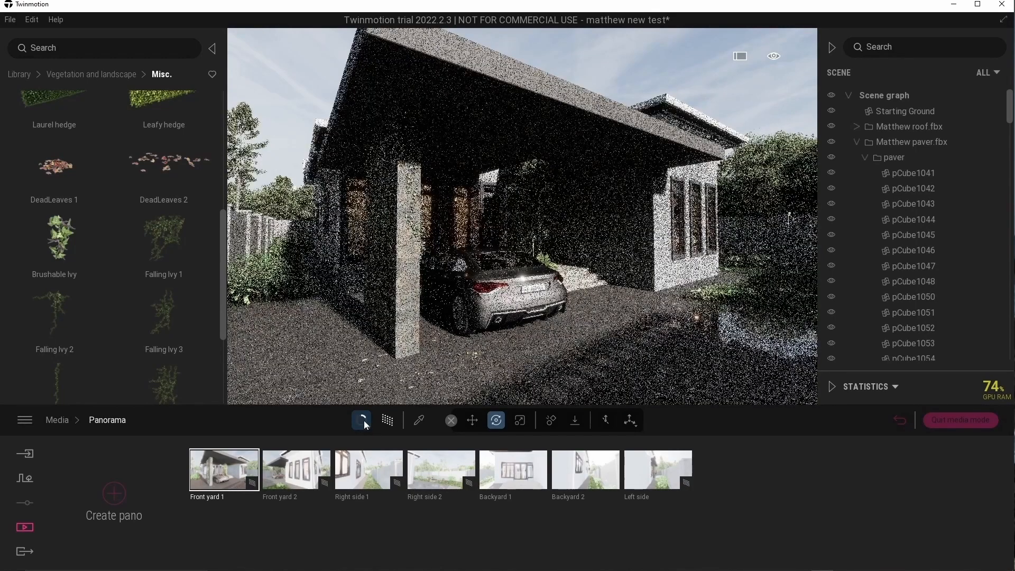
{"action": "left_click", "coordinate": [366, 425]}
{"action": "left_click", "coordinate": [299, 474]}
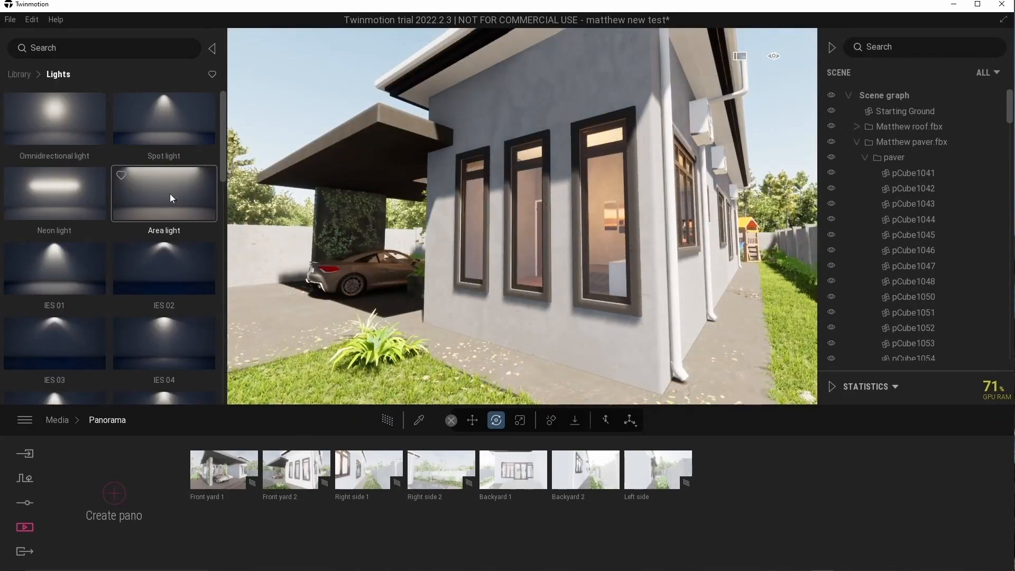
- Place an Area light under the carport roof, rotating and shifting it into position
{"action": "left_click_drag", "start_coordinate": [170, 193], "coordinate": [385, 158]}
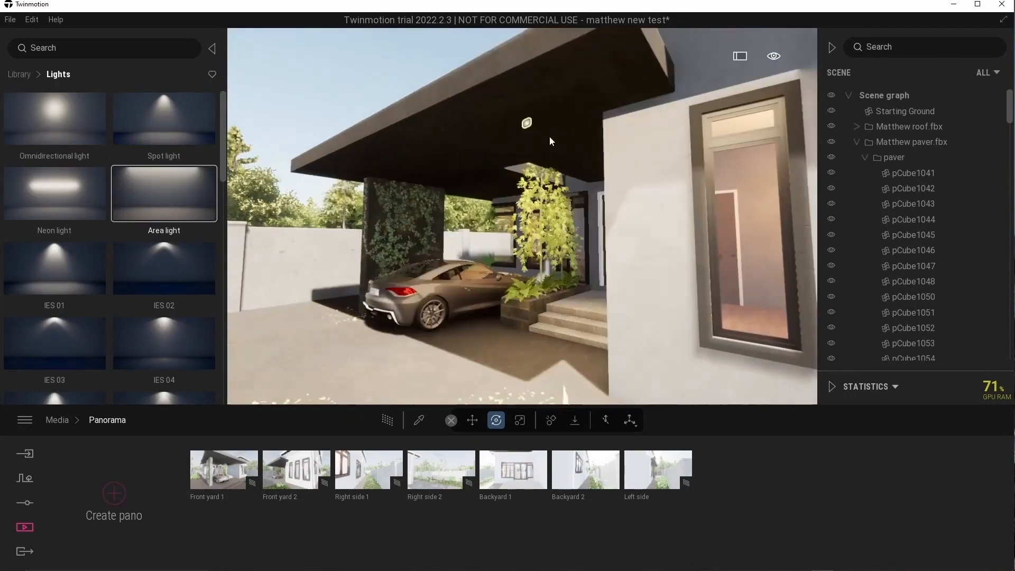
{"action": "left_click_drag", "start_coordinate": [549, 138], "coordinate": [568, 132]}
{"action": "right_click_drag", "start_coordinate": [568, 132], "coordinate": [492, 212]}
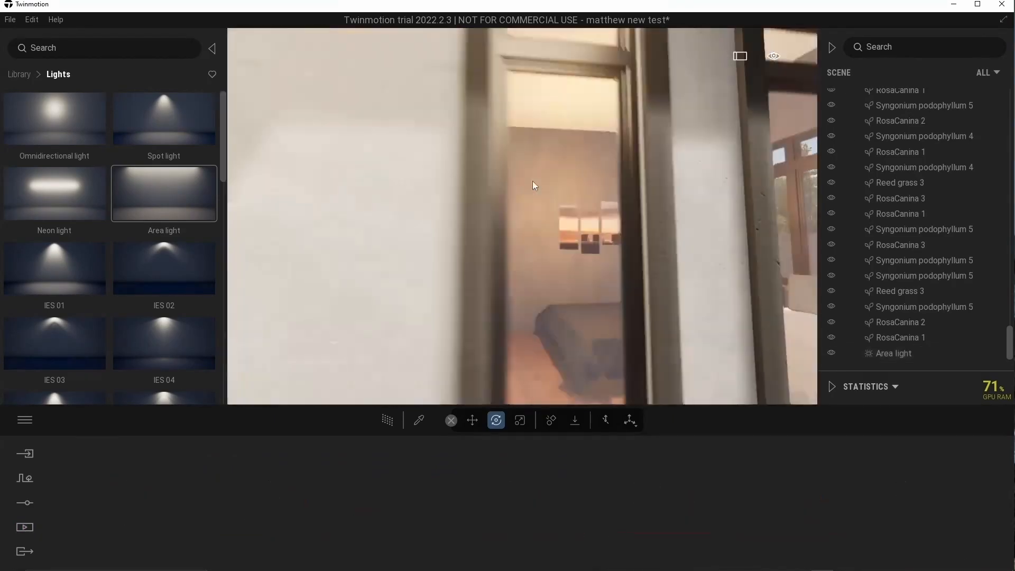
{"action": "right_click_drag", "start_coordinate": [532, 181], "coordinate": [600, 145]}
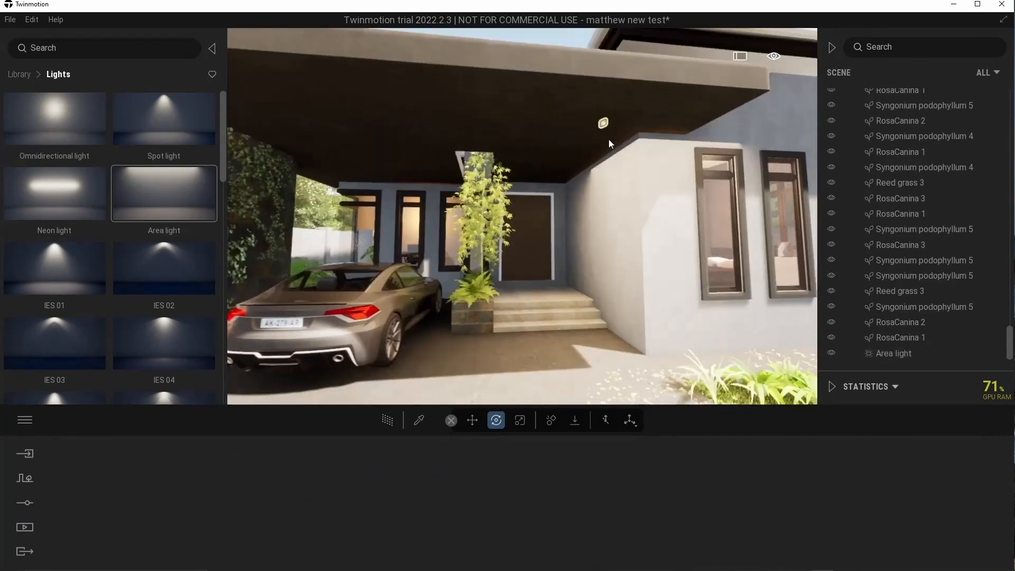
{"action": "left_click", "coordinate": [601, 123]}
{"action": "left_click_drag", "start_coordinate": [567, 125], "coordinate": [405, 151]}
- Size the area light to 20 ft width and 20 ft length
{"action": "type", "text": "20"}
{"action": "key", "text": "Return"}
{"action": "left_click", "coordinate": [550, 498]}
{"action": "type", "text": "0.3"}
{"action": "key", "text": "Return"}
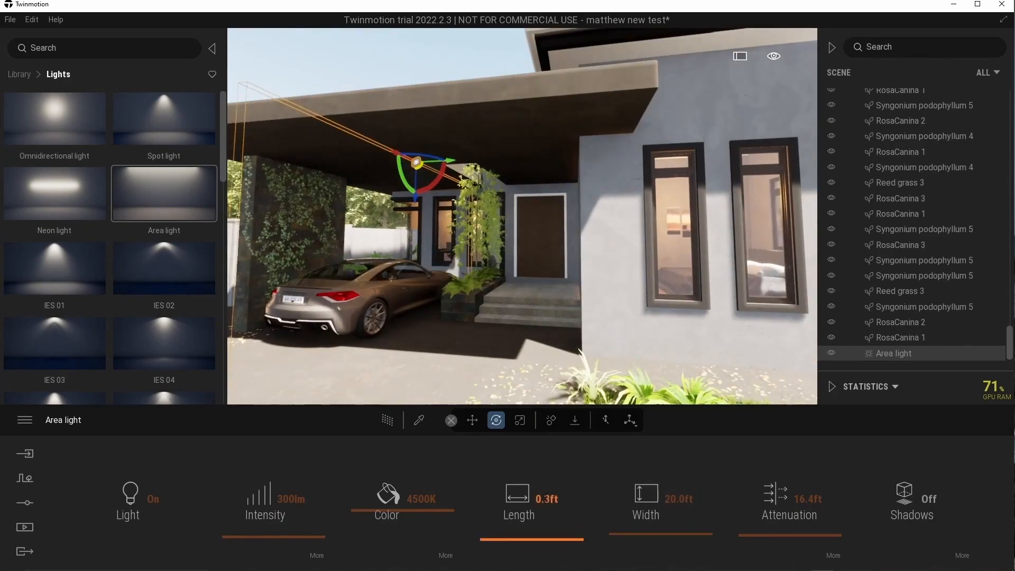
{"action": "left_click", "coordinate": [550, 498]}
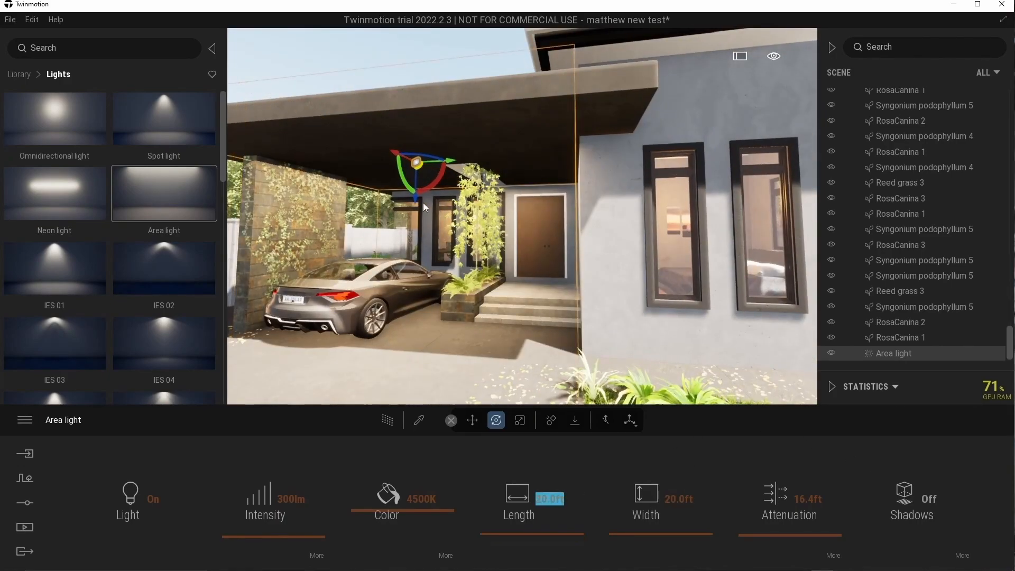
{"action": "type", "text": "20"}
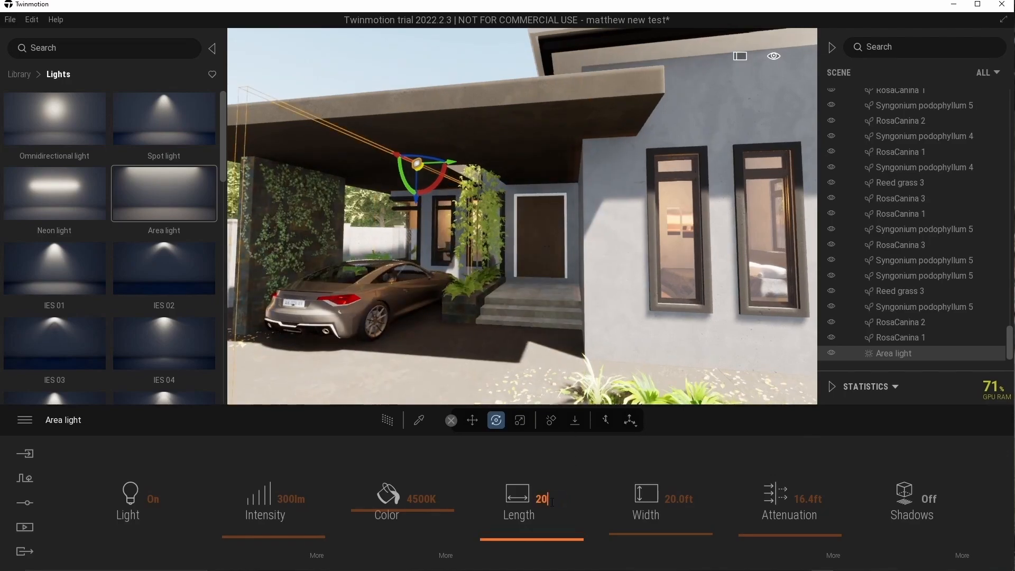
{"action": "key", "text": "Return"}
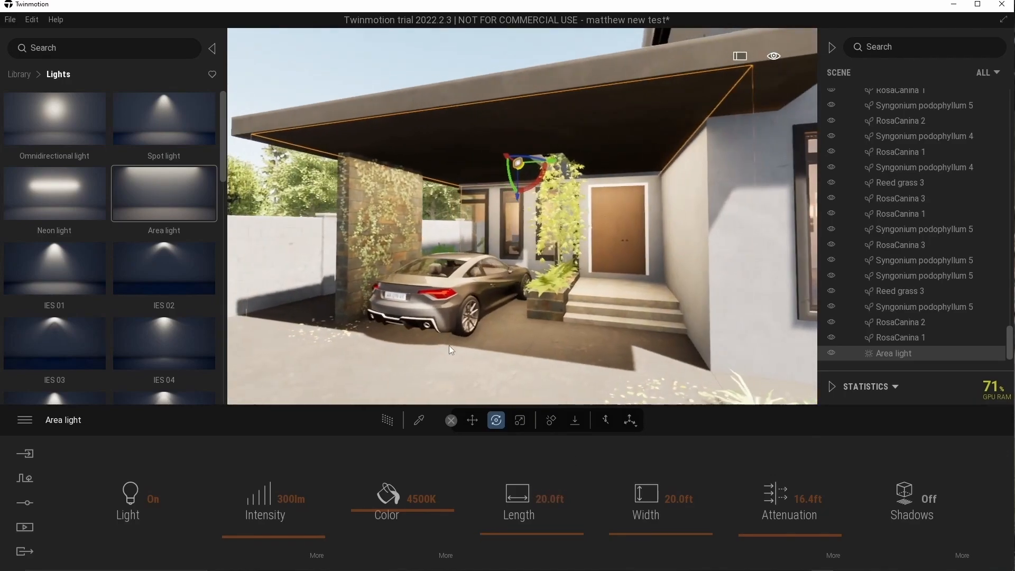
- Raise the light slightly, cool its colour to 6270K and set intensity to 10 lm
{"action": "left_click_drag", "start_coordinate": [384, 503], "coordinate": [384, 496]}
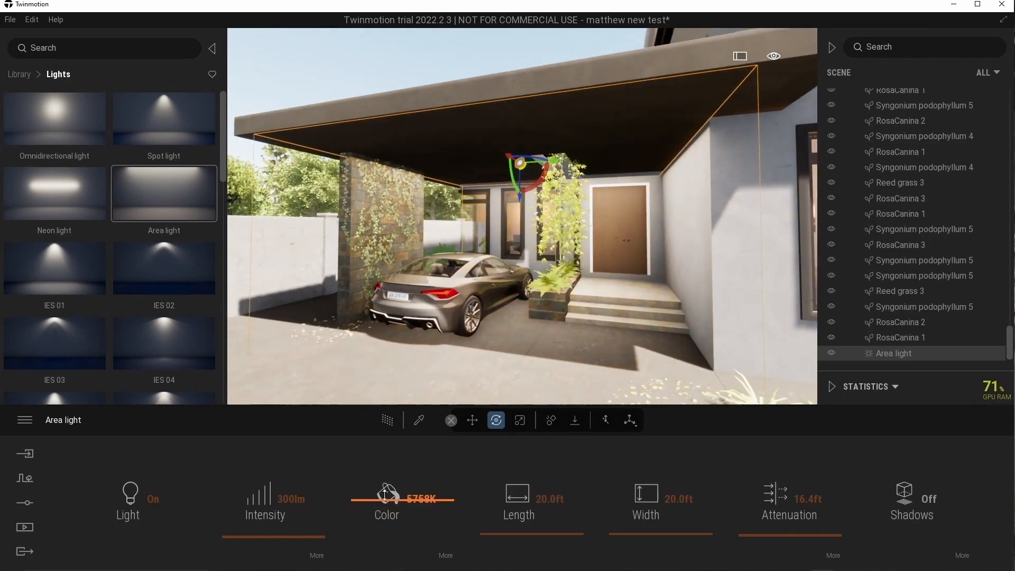
{"action": "left_click_drag", "start_coordinate": [519, 199], "coordinate": [519, 173]}
{"action": "left_click", "coordinate": [288, 498]}
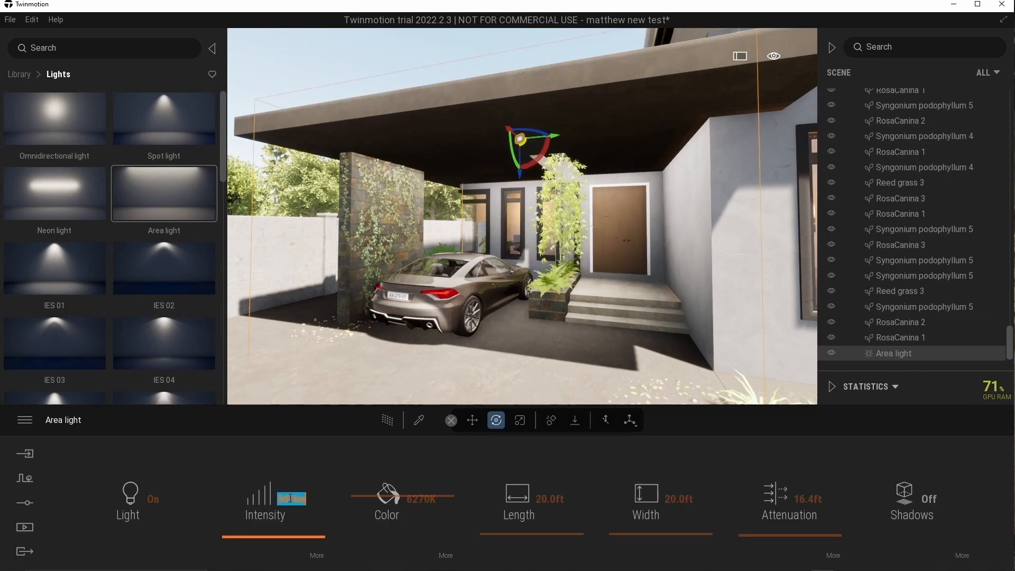
{"action": "type", "text": "10"}
{"action": "key", "text": "Return"}
{"action": "left_click", "coordinate": [25, 527]}
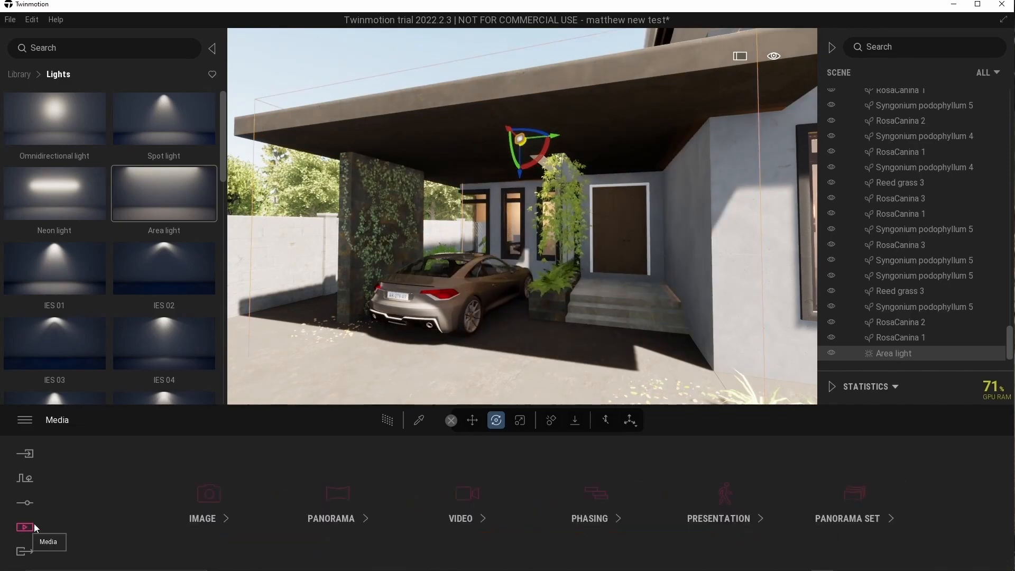
- Preview the Front yard 2 panorama, toggling the area light off and on to compare
{"action": "left_click", "coordinate": [347, 502]}
{"action": "left_click", "coordinate": [288, 472]}
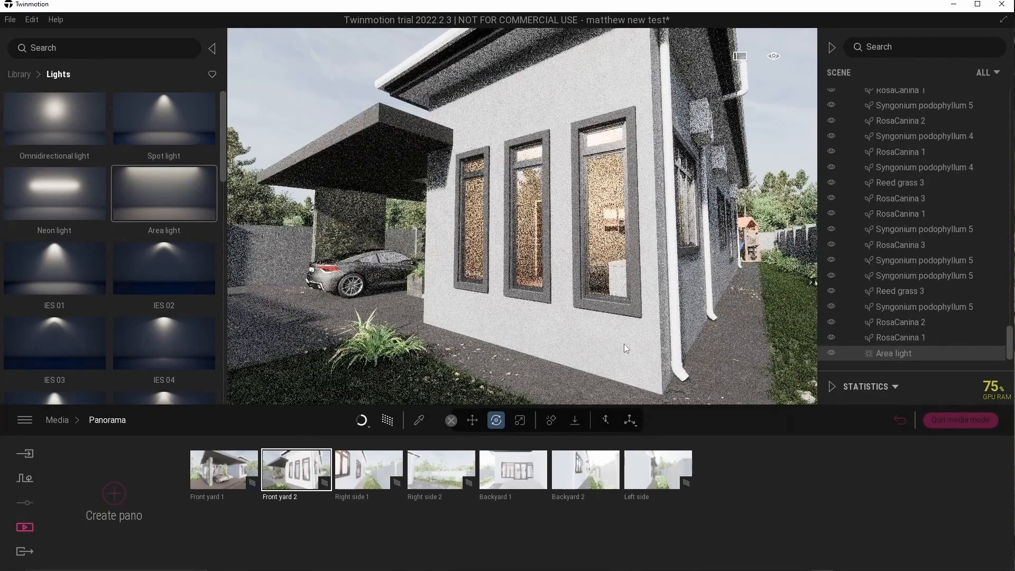
{"action": "left_click", "coordinate": [830, 352]}
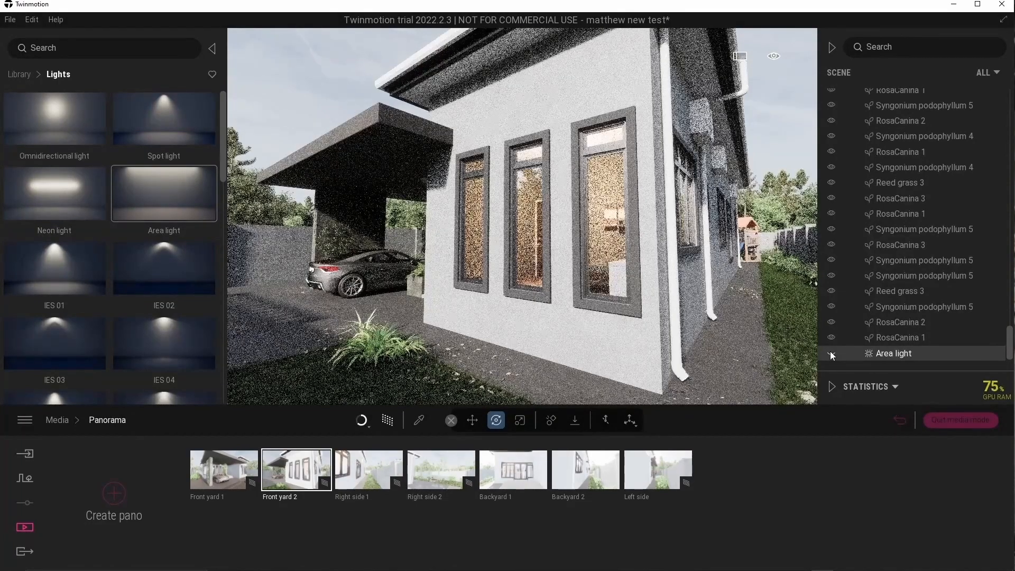
{"action": "left_click", "coordinate": [830, 352]}
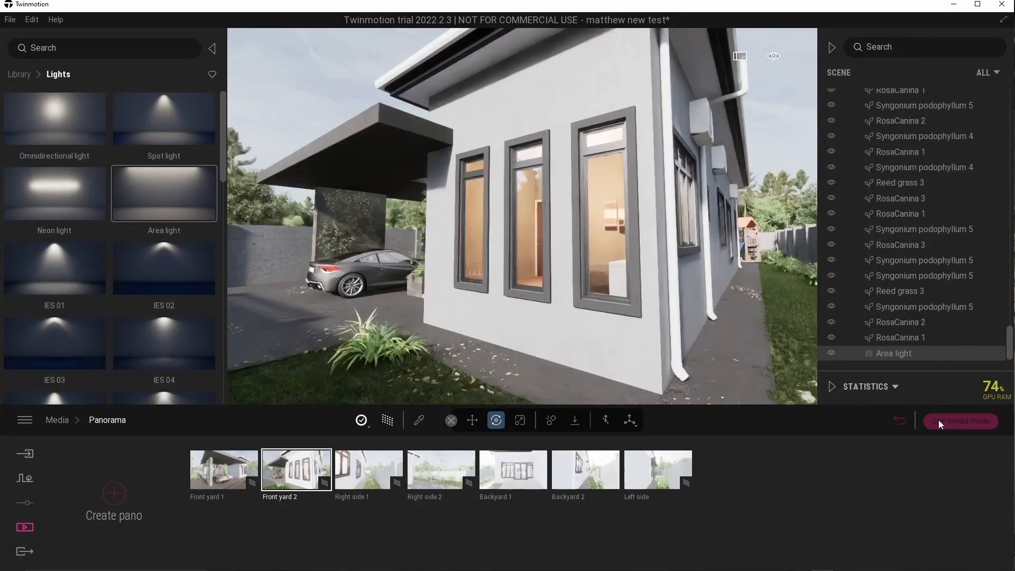
{"action": "left_click", "coordinate": [937, 421]}
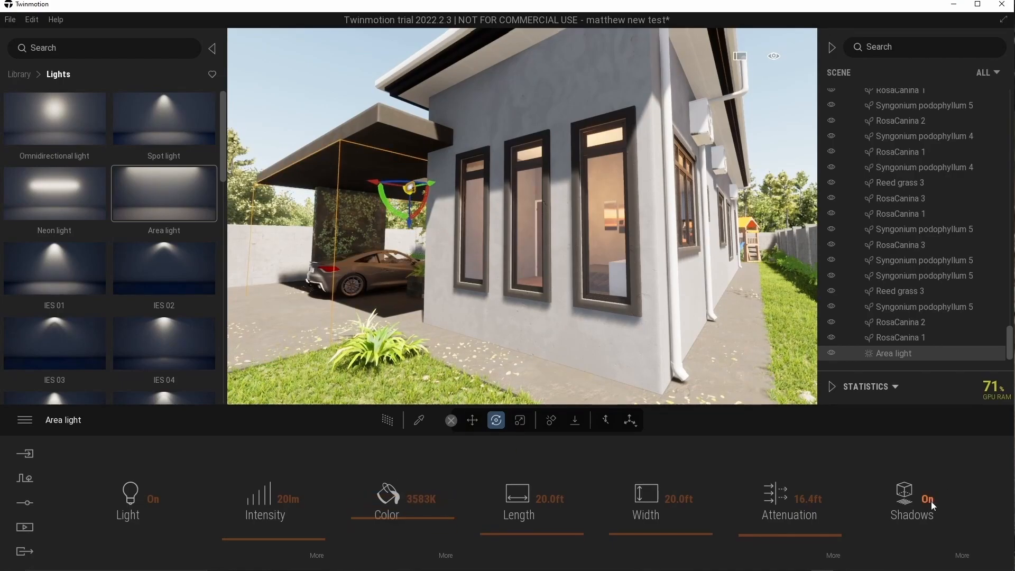
- Re-check Front yard 2, then Alt-drag the area light to start copying it
{"action": "left_click", "coordinate": [25, 528]}
{"action": "left_click", "coordinate": [306, 462]}
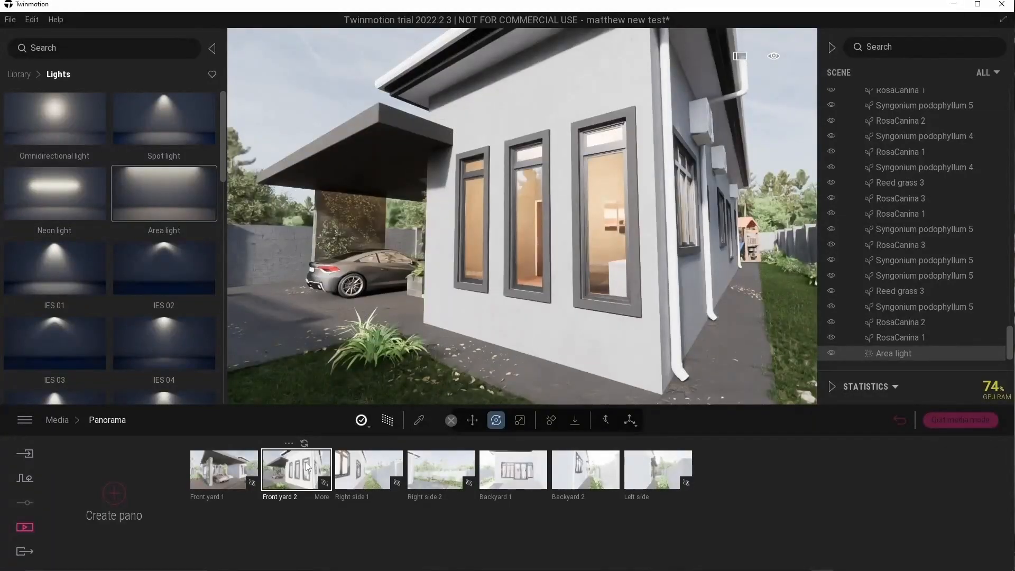
{"action": "left_click", "coordinate": [960, 420]}
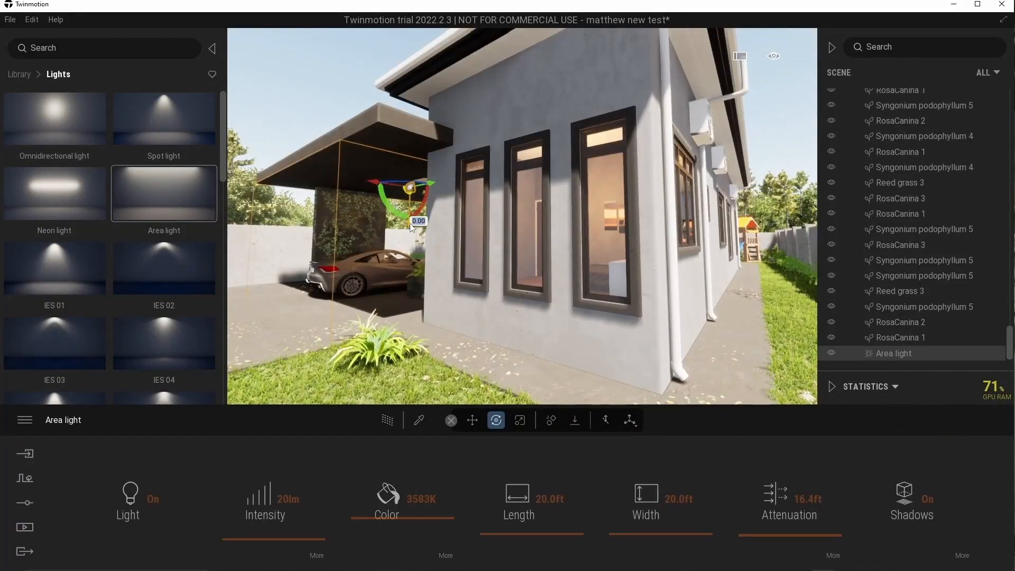
{"action": "left_click_drag", "start_coordinate": [412, 220], "coordinate": [419, 266], "text": "ctrl"}
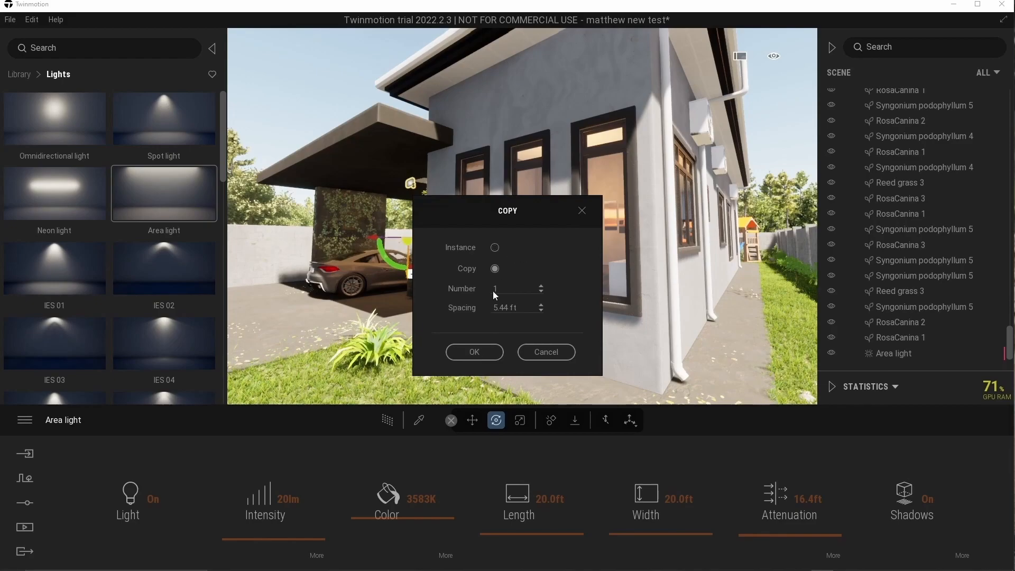
- Make one copy of the area light and flip it 180 degrees
{"action": "key", "text": "Return"}
{"action": "type", "text": "180"}
{"action": "key", "text": "Return"}
{"action": "middle_click_drag", "start_coordinate": [417, 261], "coordinate": [533, 256], "text": "shift"}
- Set both the upper and lower carport area lights to 6500K
{"action": "left_click_drag", "start_coordinate": [375, 512], "coordinate": [375, 509]}
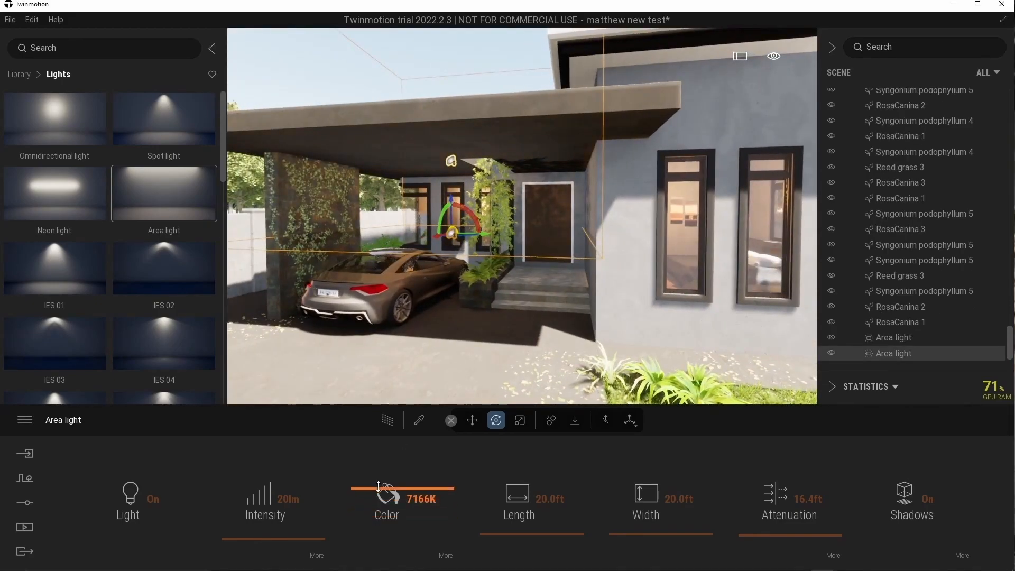
{"action": "left_click", "coordinate": [450, 161]}
{"action": "left_click", "coordinate": [421, 499]}
{"action": "type", "text": "6500"}
{"action": "key", "text": "Return"}
{"action": "left_click", "coordinate": [451, 233]}
{"action": "left_click_drag", "start_coordinate": [454, 497], "coordinate": [320, 502]}
{"action": "type", "text": "6500"}
{"action": "key", "text": "Return"}
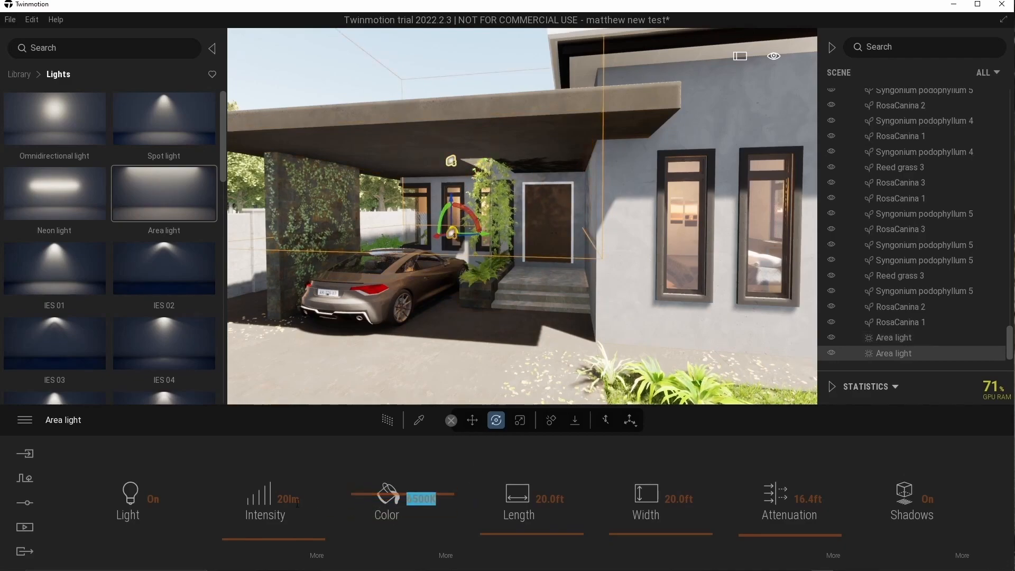
- Dim the lower area light to 5 lm while previewing the Front yard 2 panorama
{"action": "left_click", "coordinate": [34, 527]}
{"action": "left_click", "coordinate": [296, 469]}
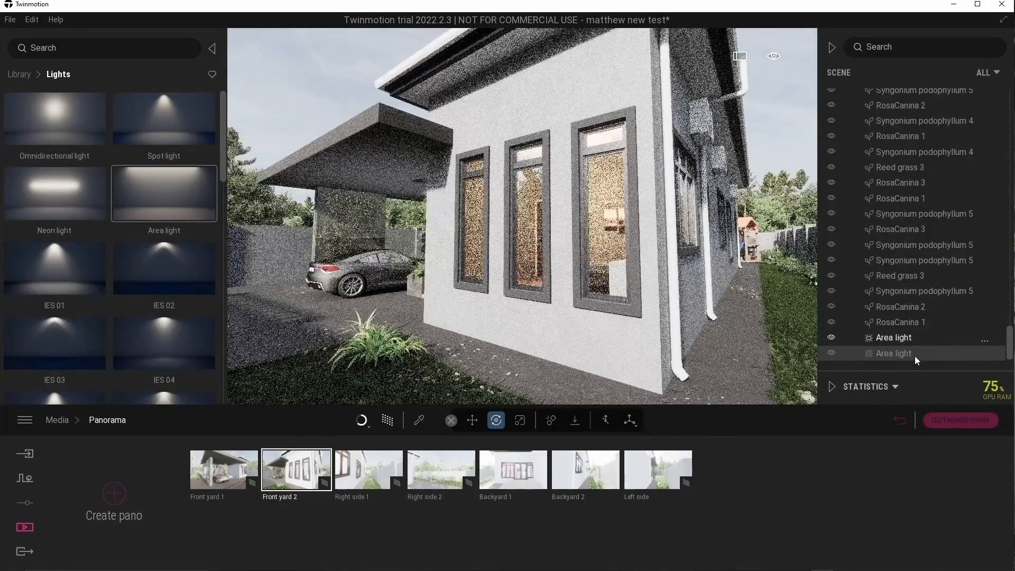
{"action": "left_click", "coordinate": [914, 356]}
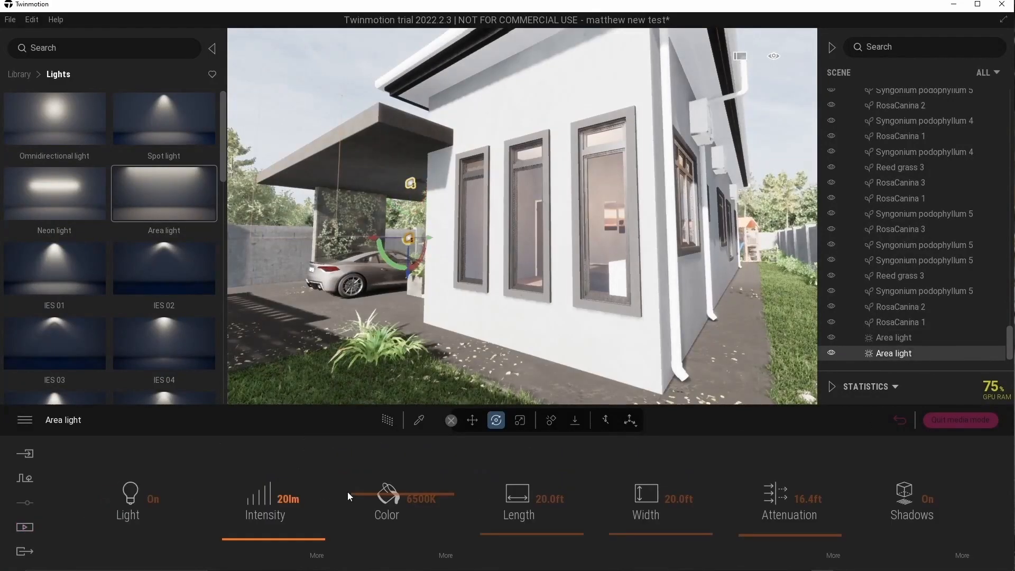
{"action": "type", "text": "5"}
{"action": "key", "text": "Return"}
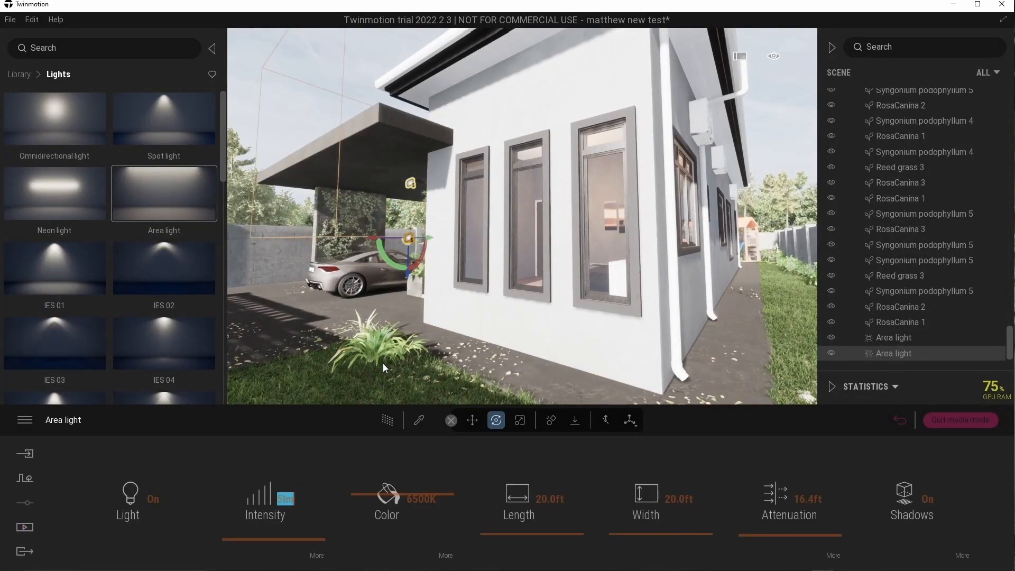
{"action": "left_click", "coordinate": [306, 118]}
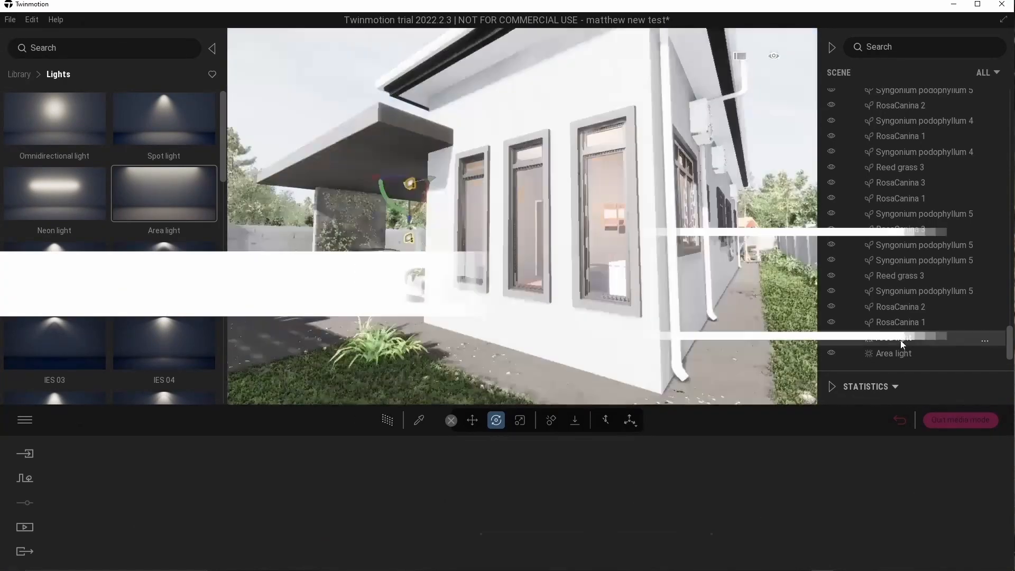
{"action": "left_click", "coordinate": [898, 338]}
{"action": "left_click", "coordinate": [330, 106]}
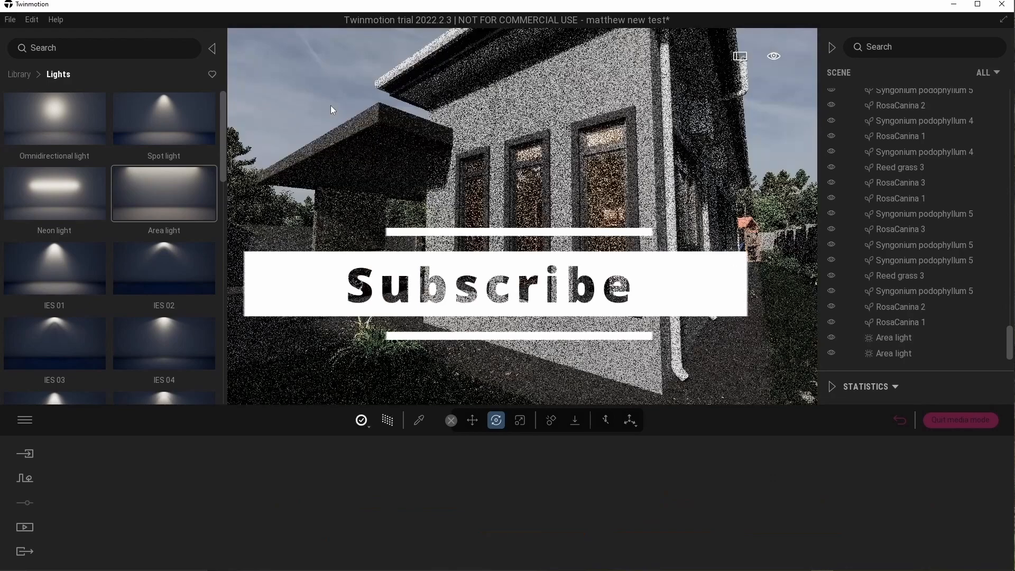
- Switch to Front yard 1 and toggle both area lights off and back on to compare
{"action": "left_click", "coordinate": [322, 509]}
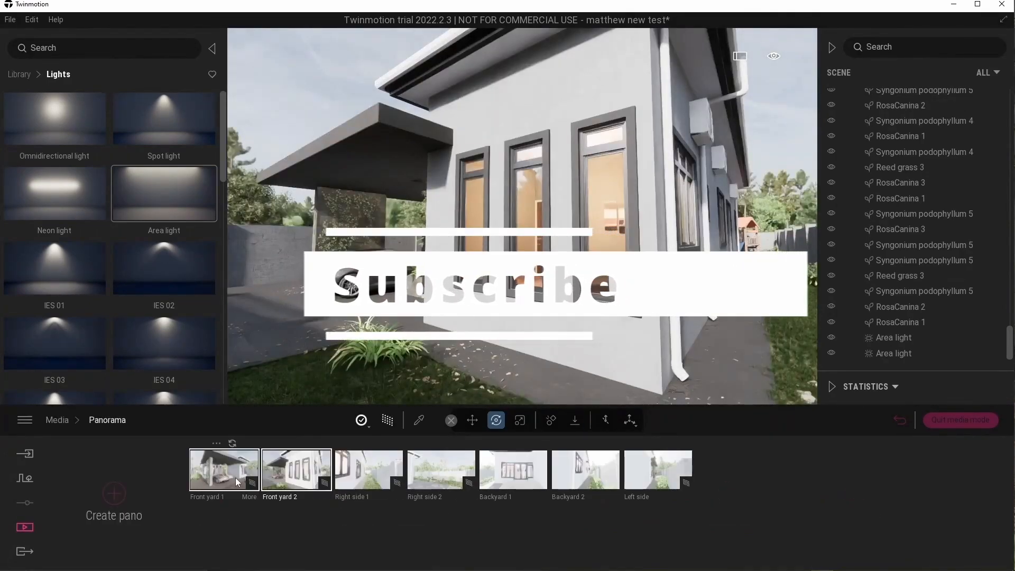
{"action": "left_click", "coordinate": [236, 477]}
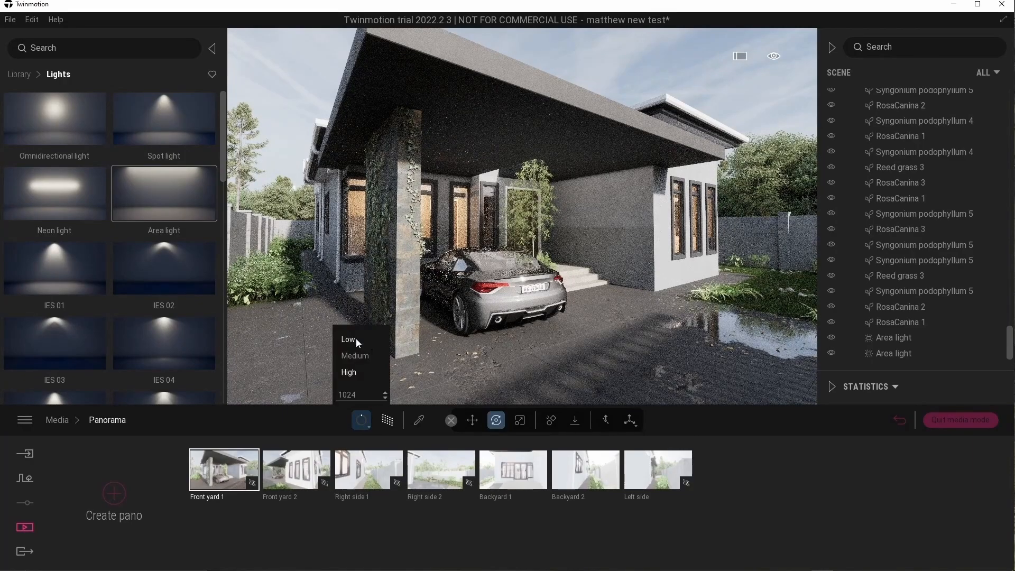
{"action": "left_click", "coordinate": [893, 353]}
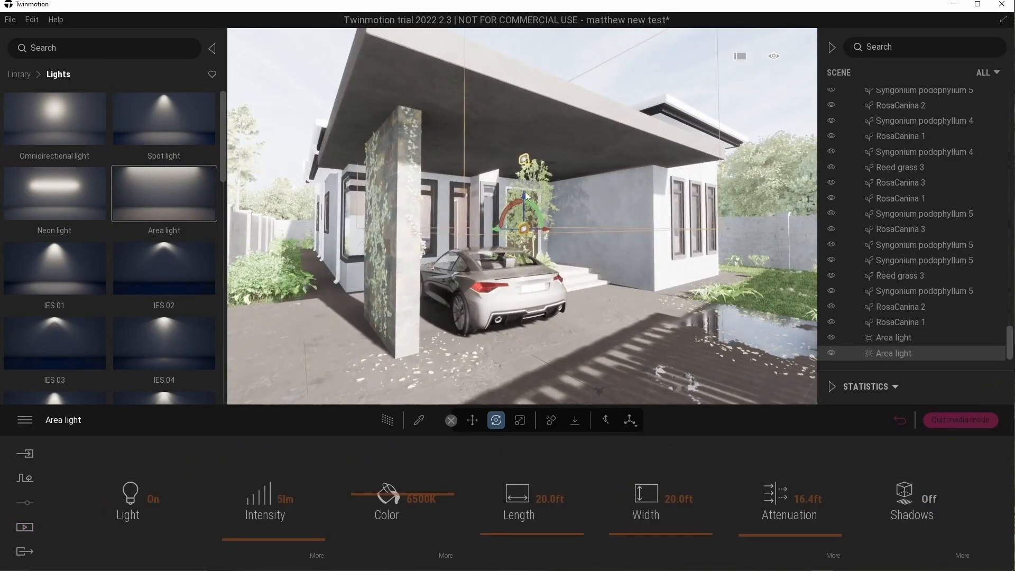
{"action": "left_click", "coordinate": [757, 100]}
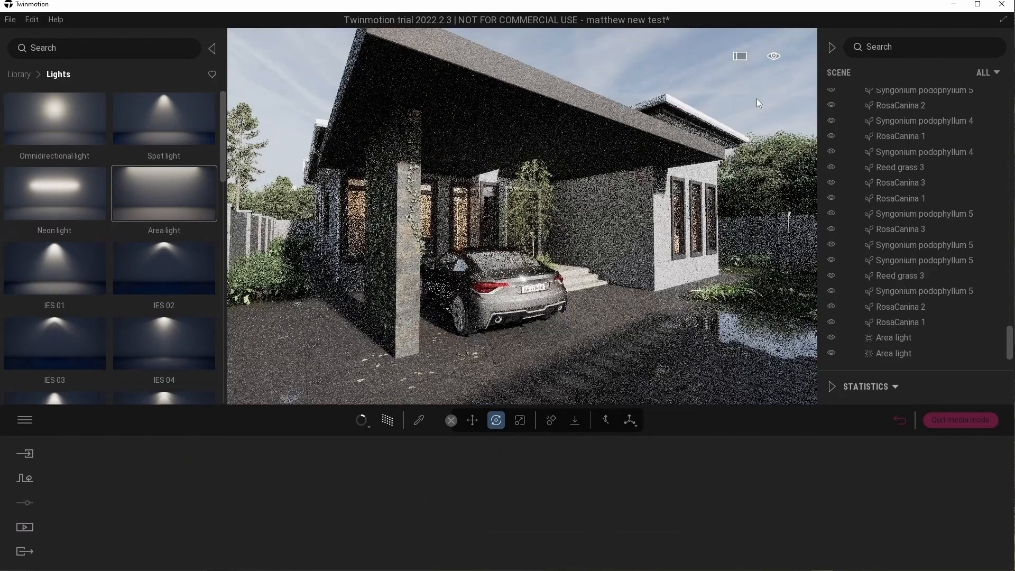
{"action": "left_click", "coordinate": [830, 337]}
{"action": "left_click", "coordinate": [831, 353]}
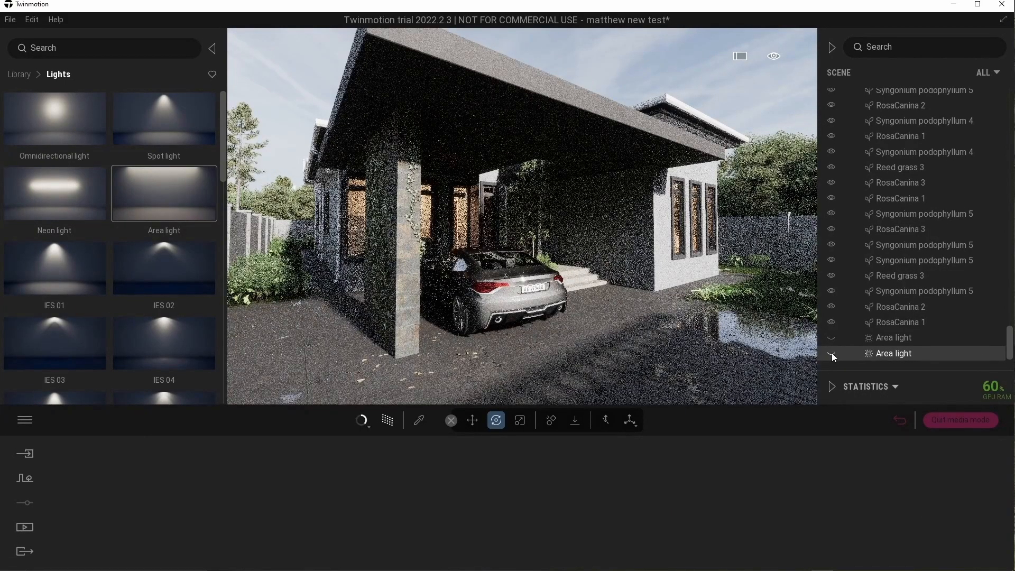
{"action": "left_click", "coordinate": [832, 353]}
{"action": "left_click", "coordinate": [830, 337]}
- Open Front yard 1's Sky Light HDRI settings, showing MoAf Cloudy 07 at intensity 1.00
{"action": "left_click", "coordinate": [25, 526]}
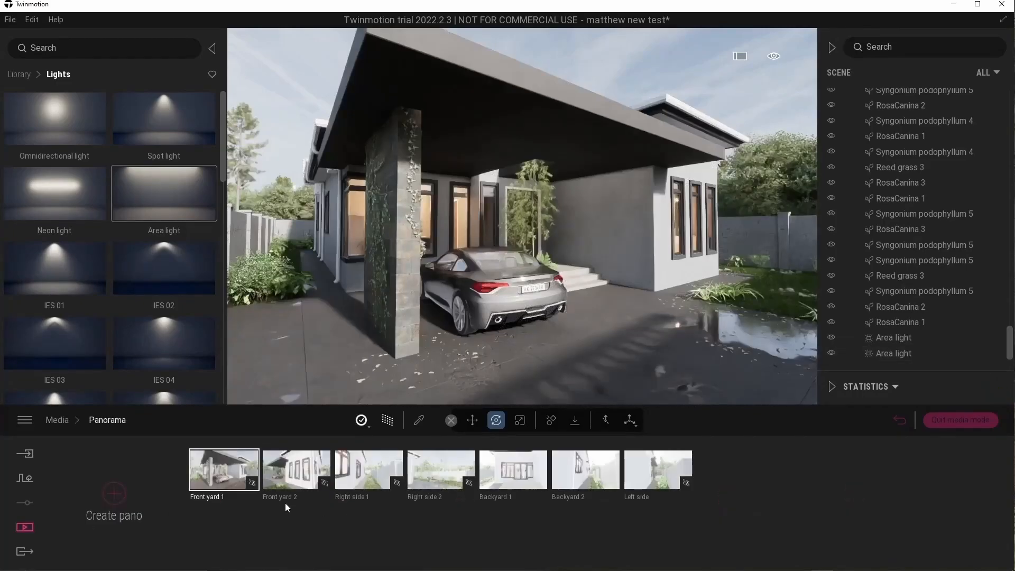
{"action": "left_click", "coordinate": [249, 497]}
{"action": "left_click", "coordinate": [383, 505]}
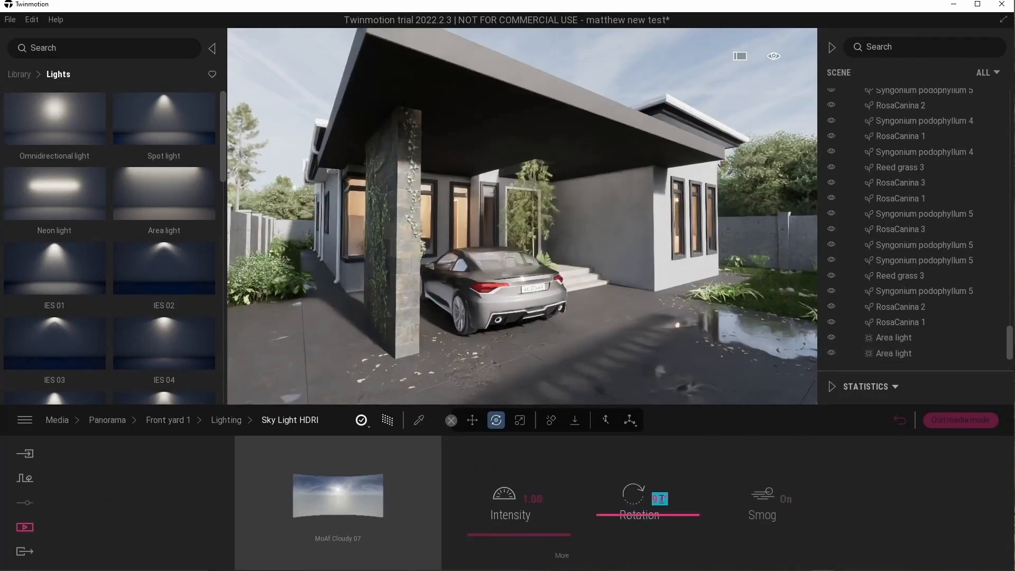
- Apply a 130° sky rotation, then briefly hide and re-show both area lights to compare the render
{"action": "type", "text": "130"}
{"action": "key", "text": "Return"}
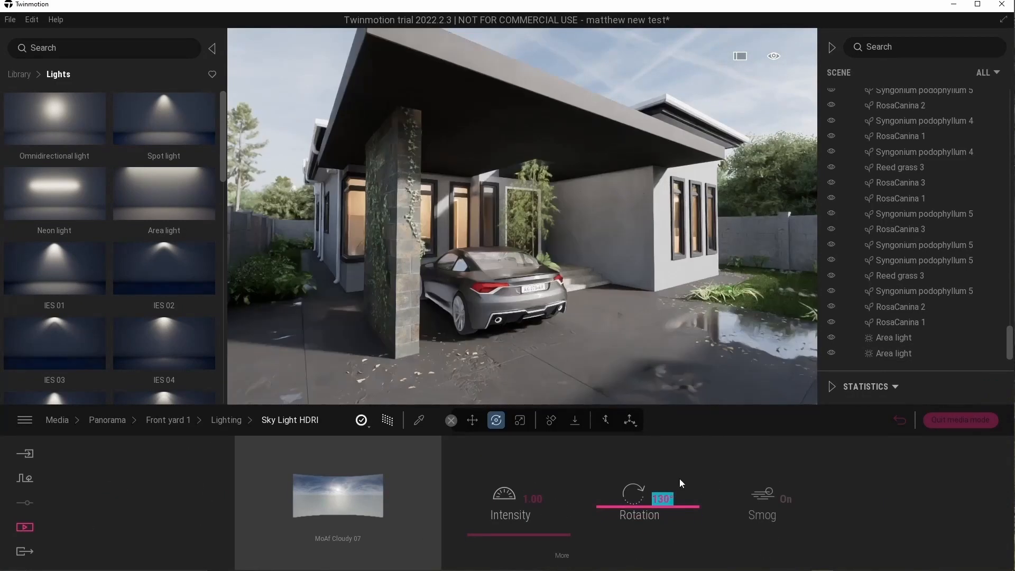
{"action": "left_click", "coordinate": [831, 337]}
{"action": "left_click", "coordinate": [831, 353]}
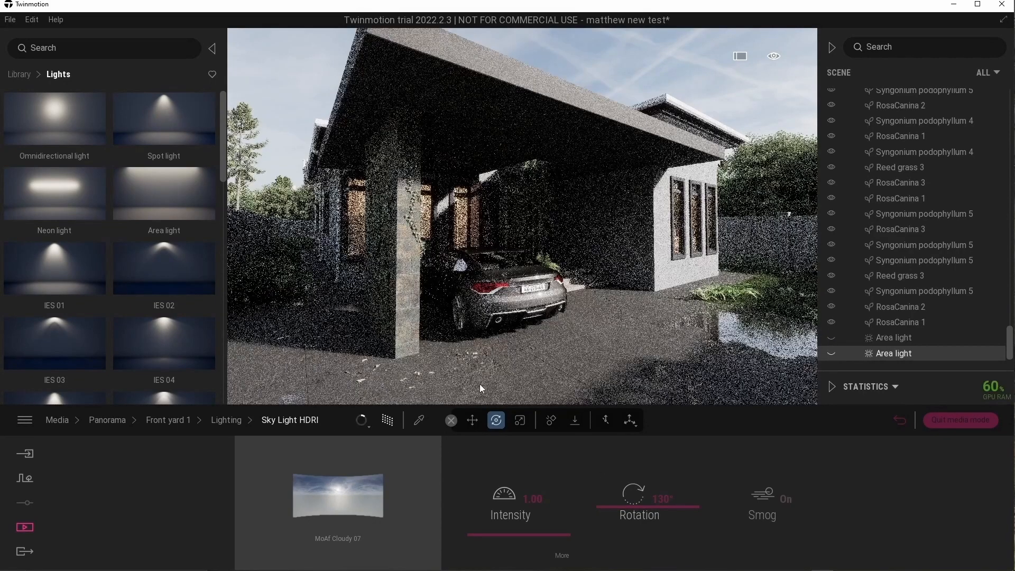
{"action": "left_click", "coordinate": [831, 337]}
{"action": "left_click", "coordinate": [831, 353]}
{"action": "left_click", "coordinate": [901, 338]}
{"action": "left_click", "coordinate": [753, 90]}
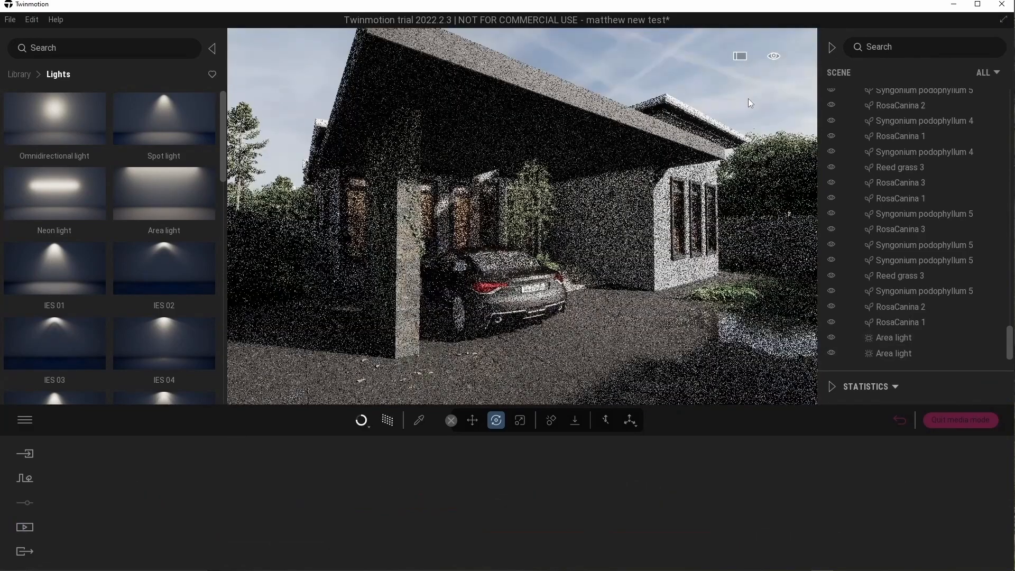
{"action": "left_click", "coordinate": [896, 337]}
{"action": "left_click", "coordinate": [741, 100]}
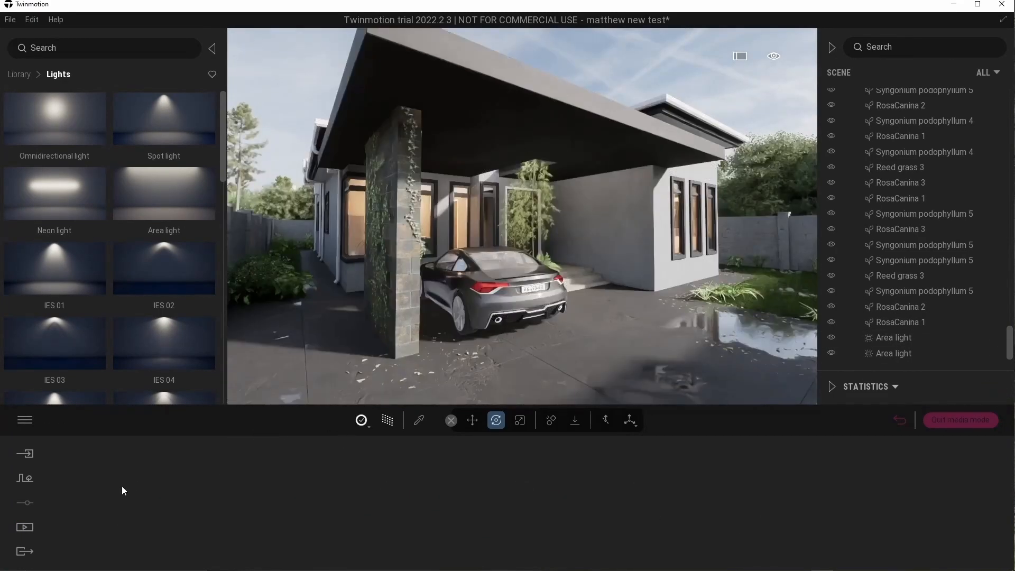
- Review Front yard 1's HDRI sky settings and set path tracing quality to High
{"action": "left_click", "coordinate": [25, 527]}
{"action": "left_click", "coordinate": [331, 492]}
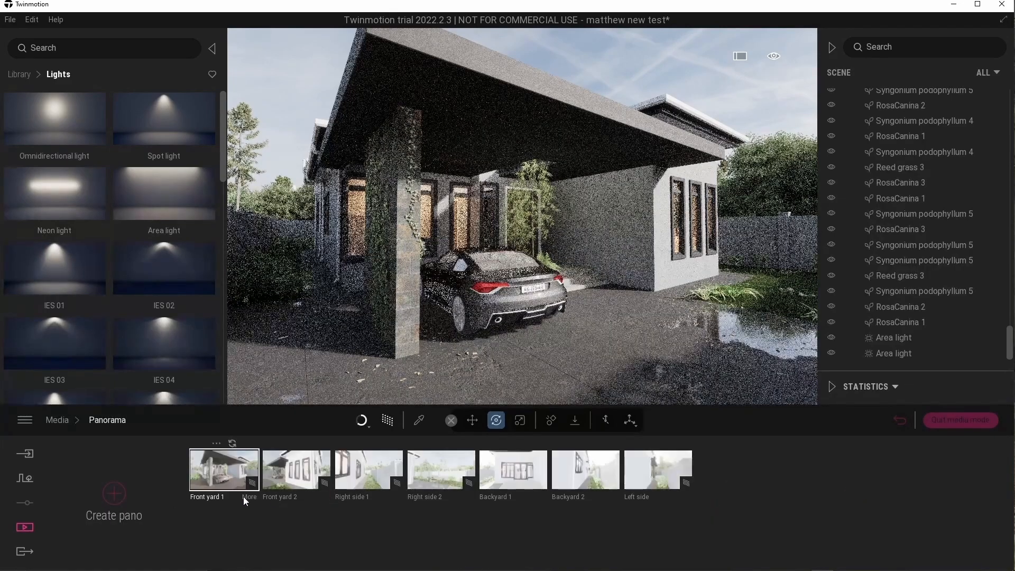
{"action": "left_click", "coordinate": [243, 496]}
{"action": "left_click", "coordinate": [394, 505]}
{"action": "left_click", "coordinate": [251, 554]}
{"action": "left_click", "coordinate": [166, 421]}
{"action": "left_click", "coordinate": [107, 420]}
{"action": "left_click", "coordinate": [369, 424]}
{"action": "left_click", "coordinate": [351, 373]}
- Rotate the Front yard 2 panorama's HDRI sky to 130°
{"action": "left_click", "coordinate": [303, 471]}
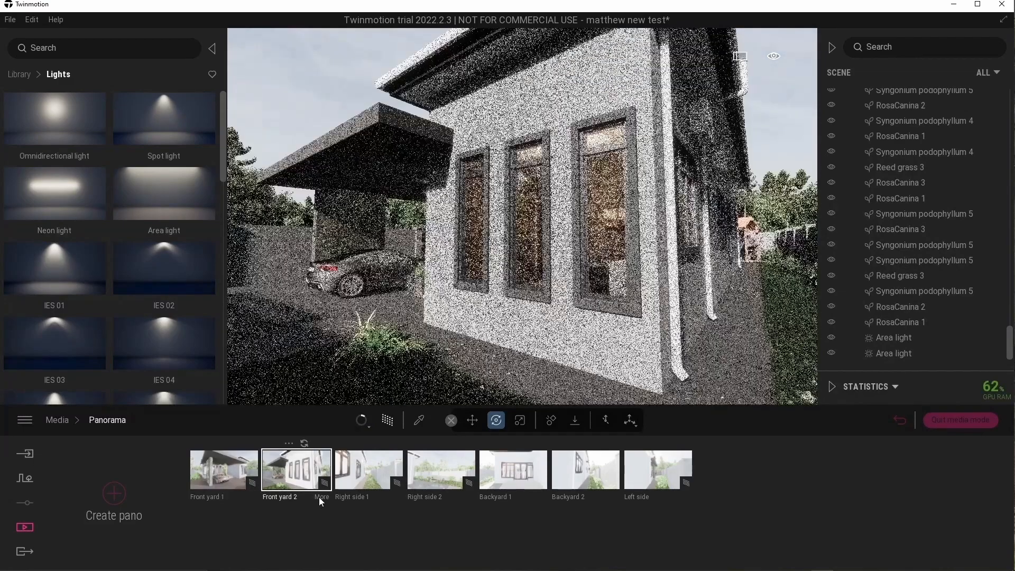
{"action": "left_click", "coordinate": [319, 497]}
{"action": "left_click", "coordinate": [398, 505]}
{"action": "left_click", "coordinate": [254, 554]}
{"action": "left_click", "coordinate": [660, 499]}
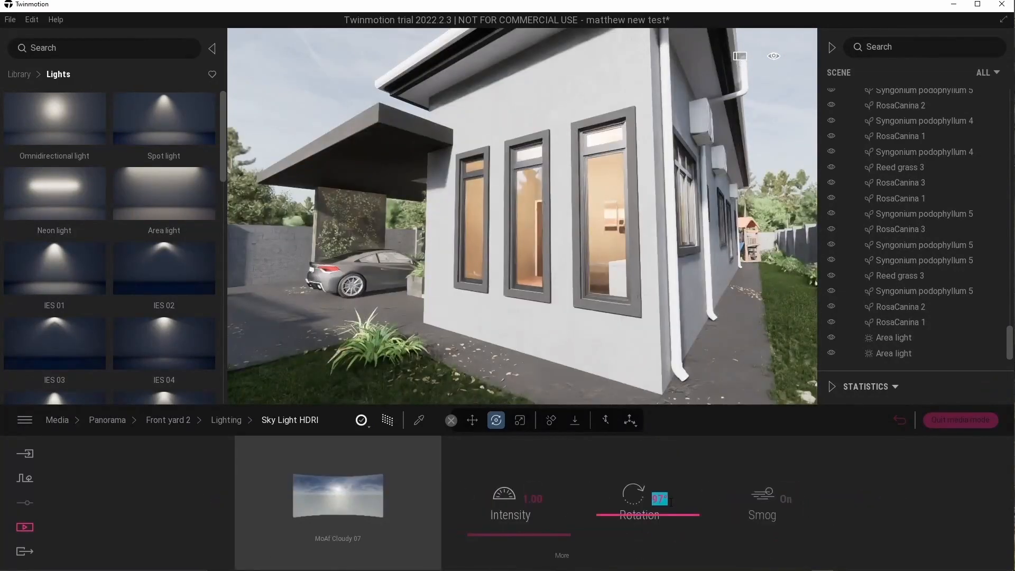
{"action": "type", "text": "130"}
{"action": "key", "text": "Return"}
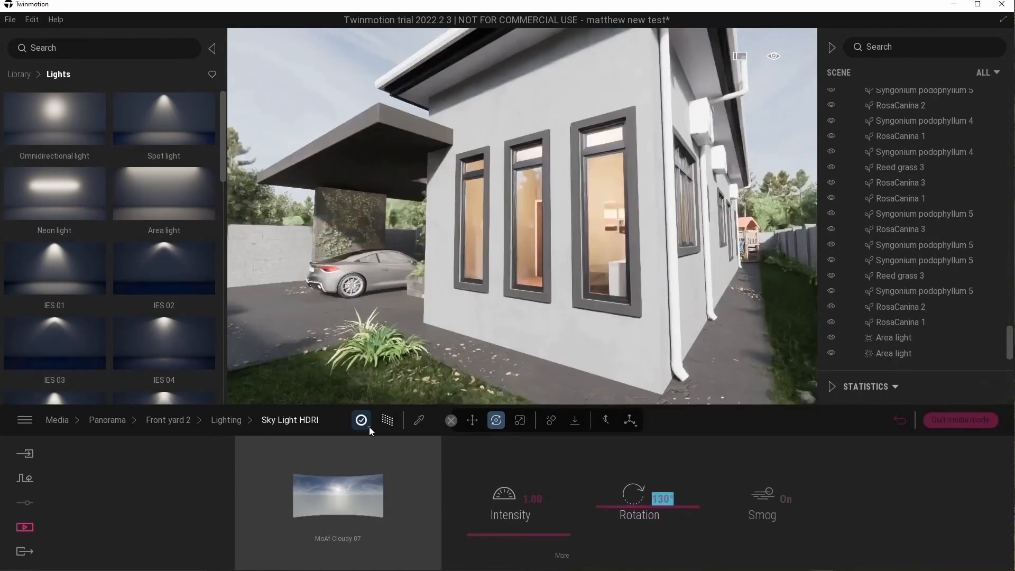
{"action": "left_click", "coordinate": [369, 427]}
{"action": "left_click", "coordinate": [110, 420]}
- Check the Right side 1 panorama's HDRI sky settings
{"action": "left_click", "coordinate": [392, 496]}
{"action": "left_click", "coordinate": [407, 499]}
{"action": "left_click", "coordinate": [254, 555]}
{"action": "left_click", "coordinate": [655, 499]}
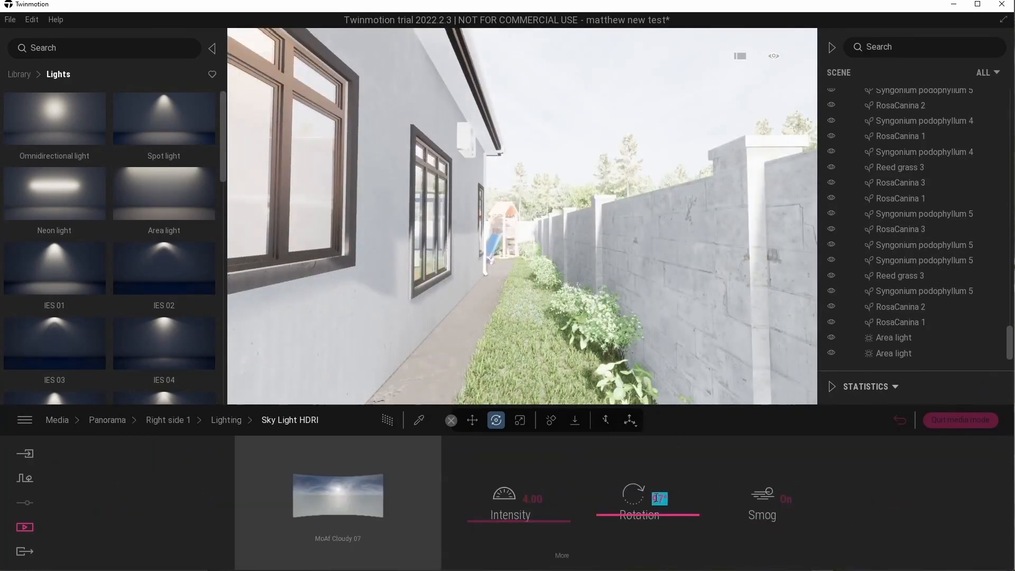
{"action": "left_click", "coordinate": [179, 423]}
{"action": "left_click", "coordinate": [122, 424]}
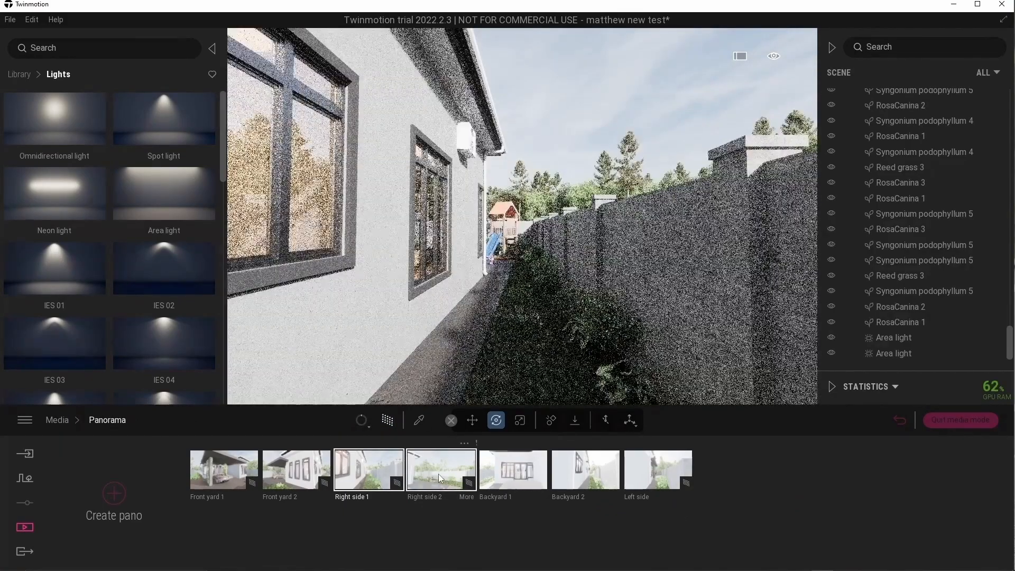
- Rotate Right side 2's HDRI sky to 110° and preview it with High path tracing
{"action": "left_click", "coordinate": [438, 474]}
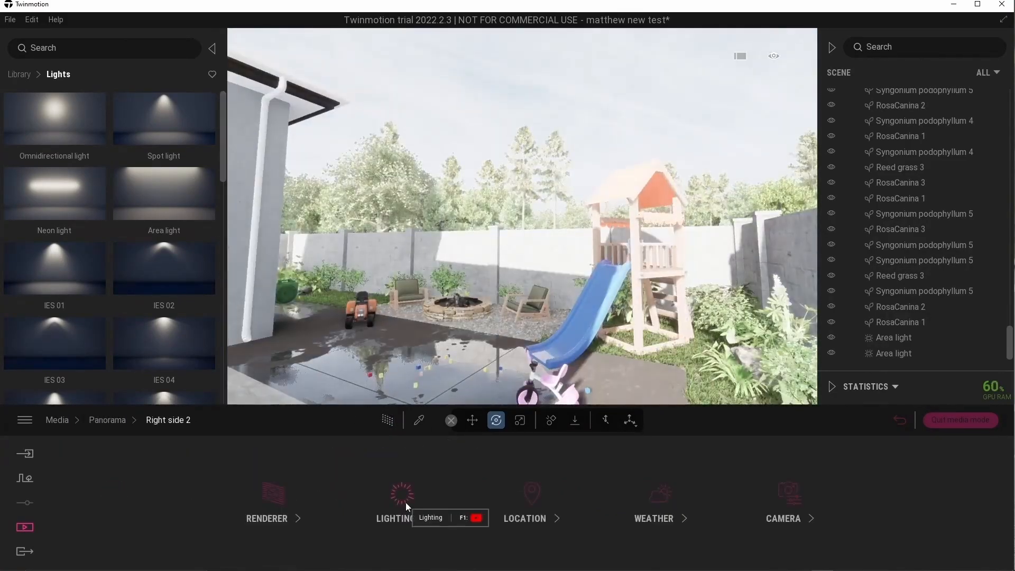
{"action": "left_click", "coordinate": [406, 507]}
{"action": "left_click", "coordinate": [528, 515]}
{"action": "left_click", "coordinate": [659, 499]}
{"action": "type", "text": "110"}
{"action": "key", "text": "Return"}
{"action": "left_click", "coordinate": [156, 422]}
{"action": "left_click", "coordinate": [120, 421]}
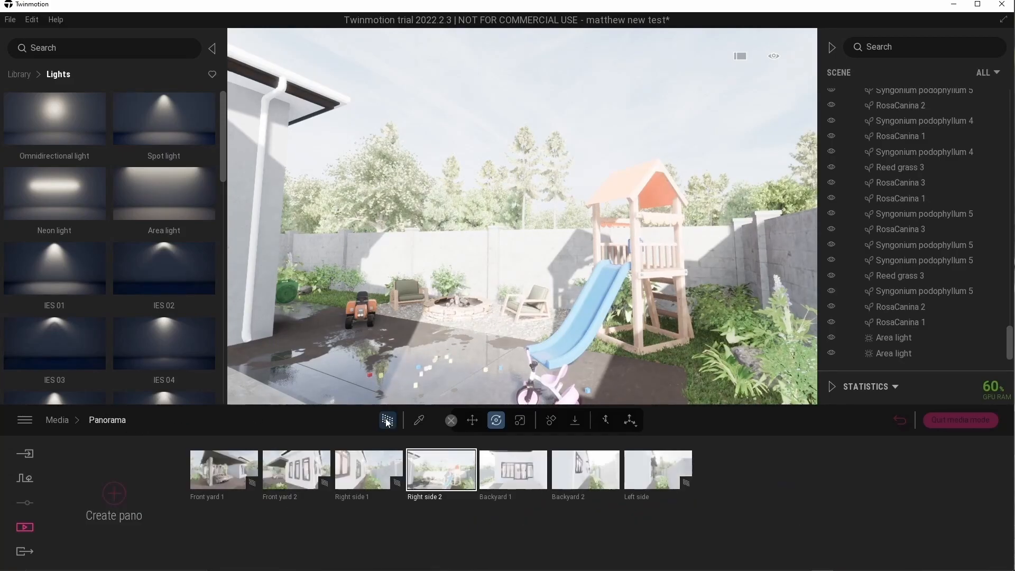
{"action": "left_click", "coordinate": [388, 421]}
{"action": "left_click", "coordinate": [368, 425]}
{"action": "left_click", "coordinate": [351, 373]}
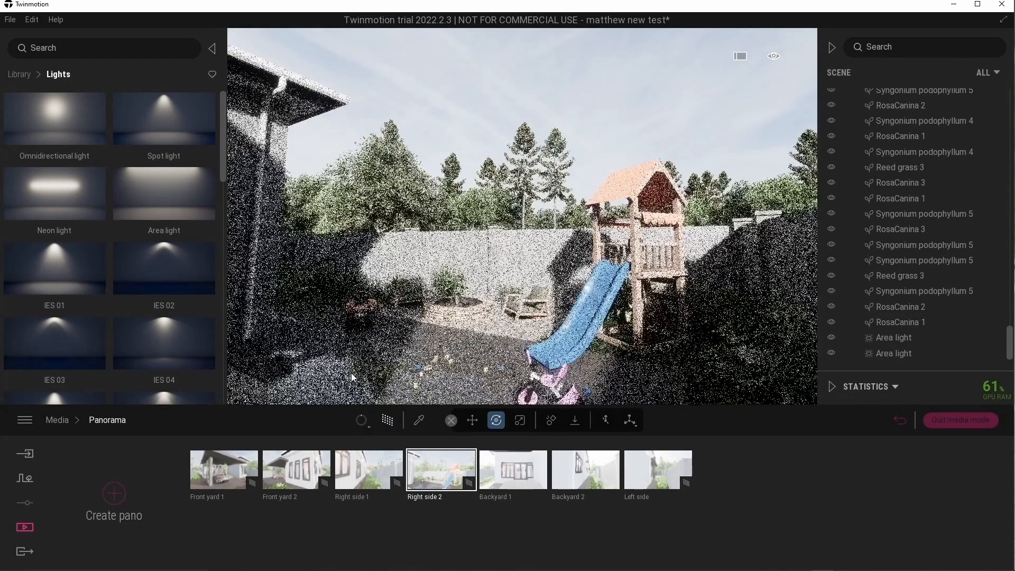
- Rotate Backyard 1's HDRI sky to 130° and preview it with High path tracing
{"action": "left_click", "coordinate": [521, 471]}
{"action": "left_click", "coordinate": [382, 423]}
{"action": "left_click", "coordinate": [541, 498]}
{"action": "left_click", "coordinate": [540, 496]}
{"action": "left_click", "coordinate": [406, 507]}
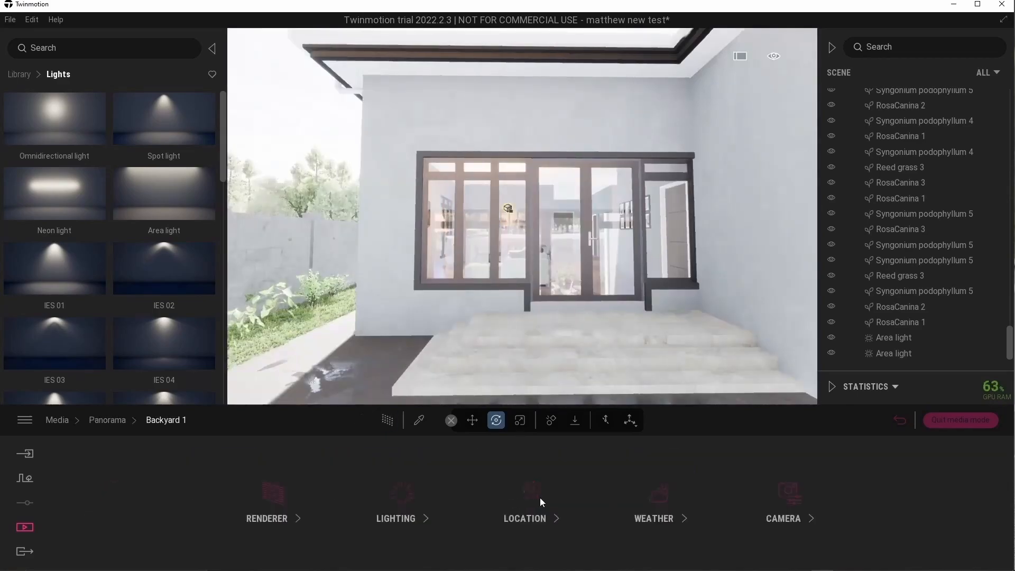
{"action": "left_click", "coordinate": [252, 554]}
{"action": "left_click", "coordinate": [660, 497]}
{"action": "type", "text": "130"}
{"action": "key", "text": "Return"}
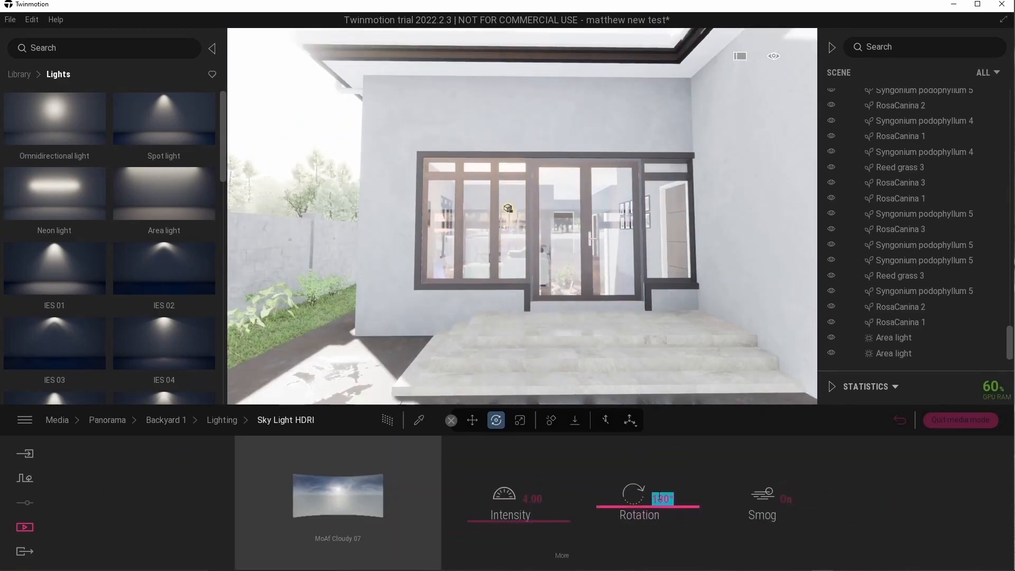
{"action": "left_click", "coordinate": [387, 420]}
{"action": "left_click", "coordinate": [359, 422]}
{"action": "left_click", "coordinate": [349, 373]}
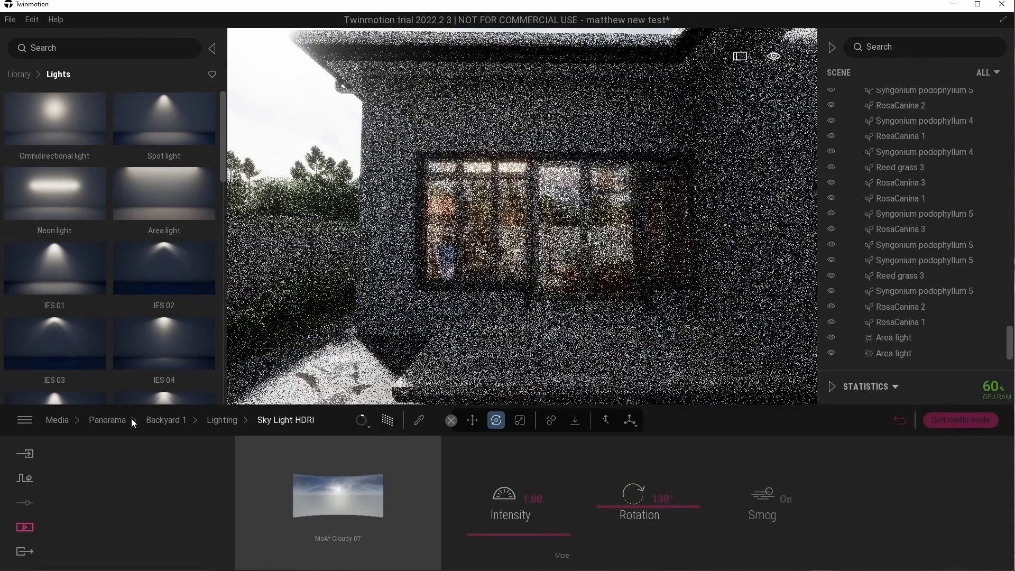
{"action": "left_click", "coordinate": [113, 420]}
- Inspect Backyard 2's lighting, exposure and extra HDRI sky settings
{"action": "left_click", "coordinate": [586, 478]}
{"action": "left_click", "coordinate": [586, 479]}
{"action": "left_click", "coordinate": [396, 497]}
{"action": "left_click", "coordinate": [333, 497]}
{"action": "left_click", "coordinate": [226, 423]}
{"action": "left_click", "coordinate": [556, 555]}
{"action": "left_click", "coordinate": [563, 558]}
{"action": "left_click", "coordinate": [302, 421]}
- Rotate Backyard 2's HDRI sky to 180° and preview it with High path tracing
{"action": "left_click", "coordinate": [660, 498]}
{"action": "type", "text": "180"}
{"action": "key", "text": "Return"}
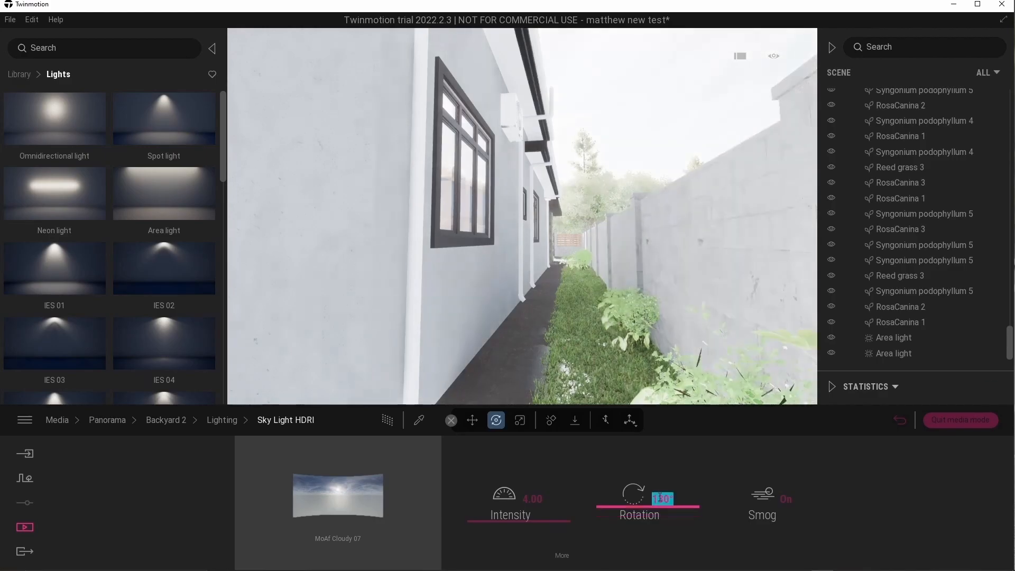
{"action": "left_click", "coordinate": [166, 419]}
{"action": "left_click", "coordinate": [108, 420]}
{"action": "left_click", "coordinate": [387, 420]}
{"action": "left_click", "coordinate": [369, 427]}
{"action": "left_click", "coordinate": [354, 371]}
- Rotate the Left side panorama's HDRI sky to 130° and preview it with High path tracing
{"action": "left_click", "coordinate": [385, 420]}
{"action": "left_click", "coordinate": [658, 473]}
{"action": "left_click", "coordinate": [681, 497]}
{"action": "left_click", "coordinate": [388, 518]}
{"action": "left_click", "coordinate": [250, 554]}
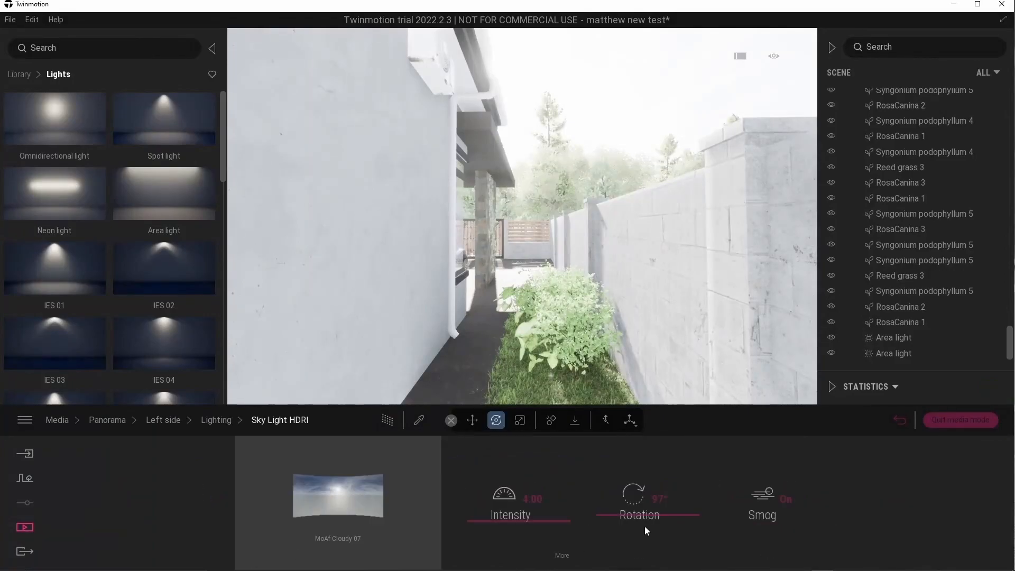
{"action": "left_click", "coordinate": [663, 498]}
{"action": "type", "text": "130"}
{"action": "key", "text": "Return"}
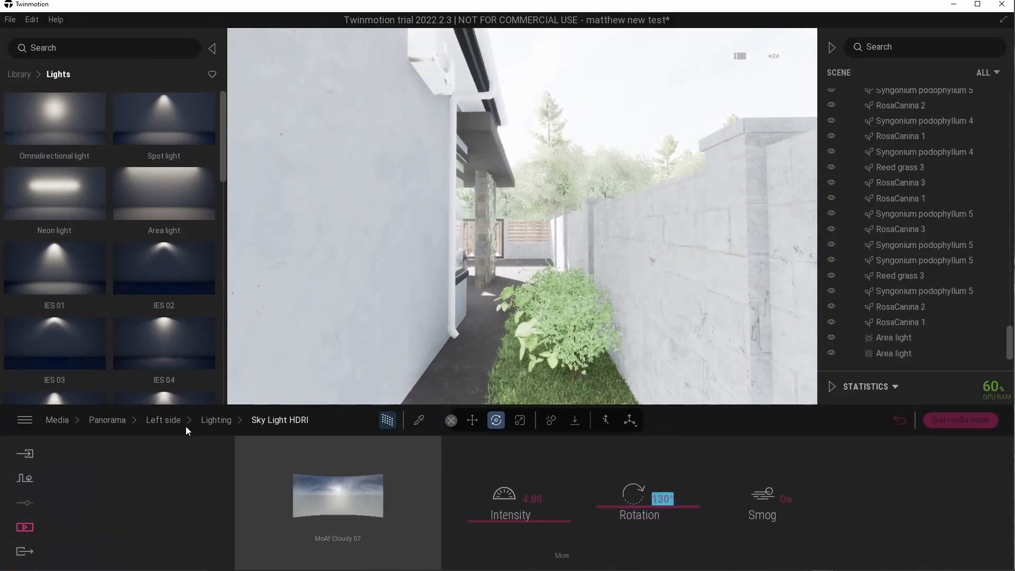
{"action": "left_click", "coordinate": [216, 419]}
{"action": "left_click", "coordinate": [189, 423]}
{"action": "left_click", "coordinate": [387, 420]}
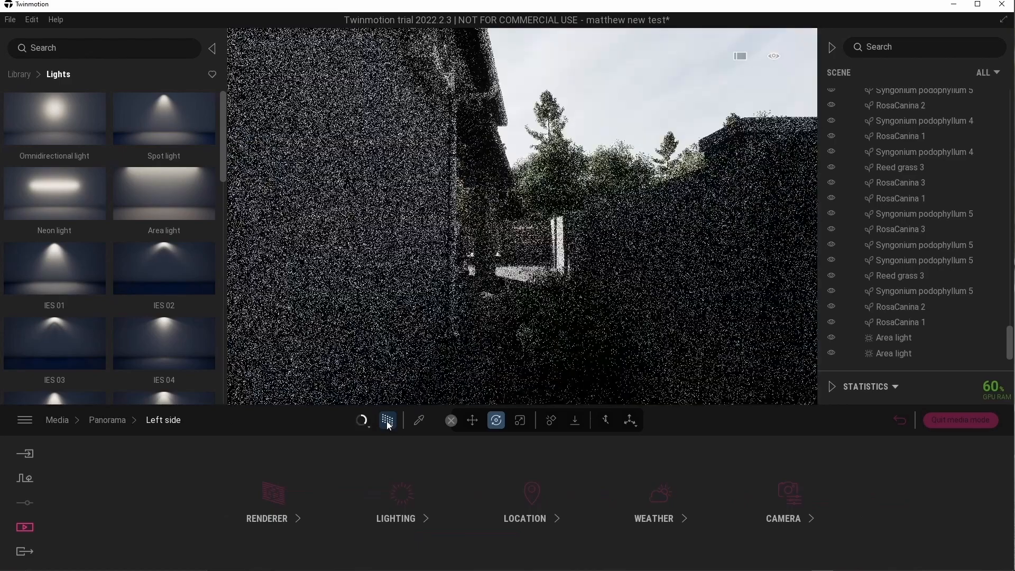
{"action": "left_click", "coordinate": [367, 425]}
{"action": "left_click", "coordinate": [354, 373]}
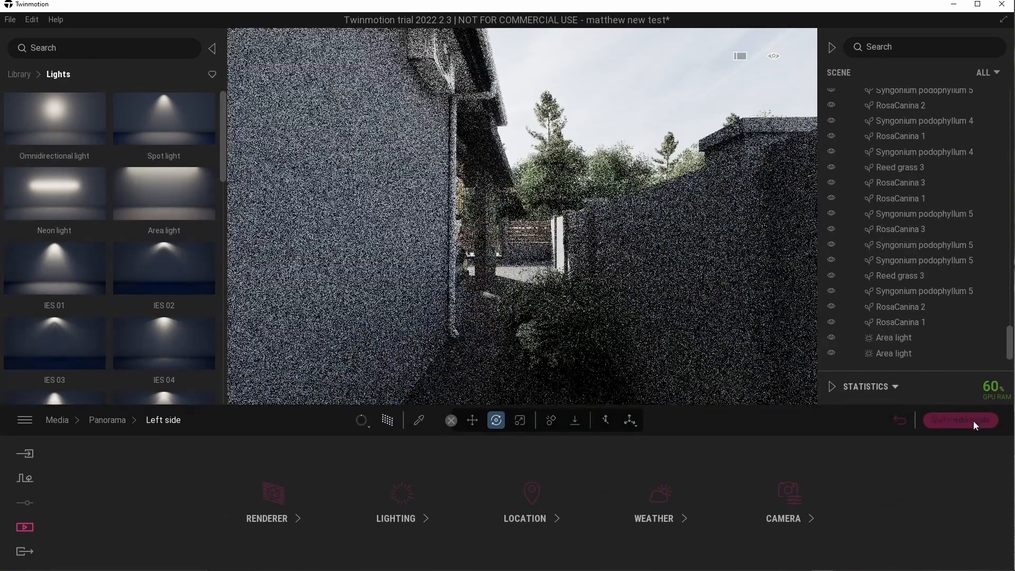
- Eyedrop the painted concrete wall, drag its Grunge from 15% to 8%, and save with Ctrl+S
{"action": "left_click", "coordinate": [973, 420]}
{"action": "left_click", "coordinate": [419, 420]}
{"action": "left_click", "coordinate": [392, 299]}
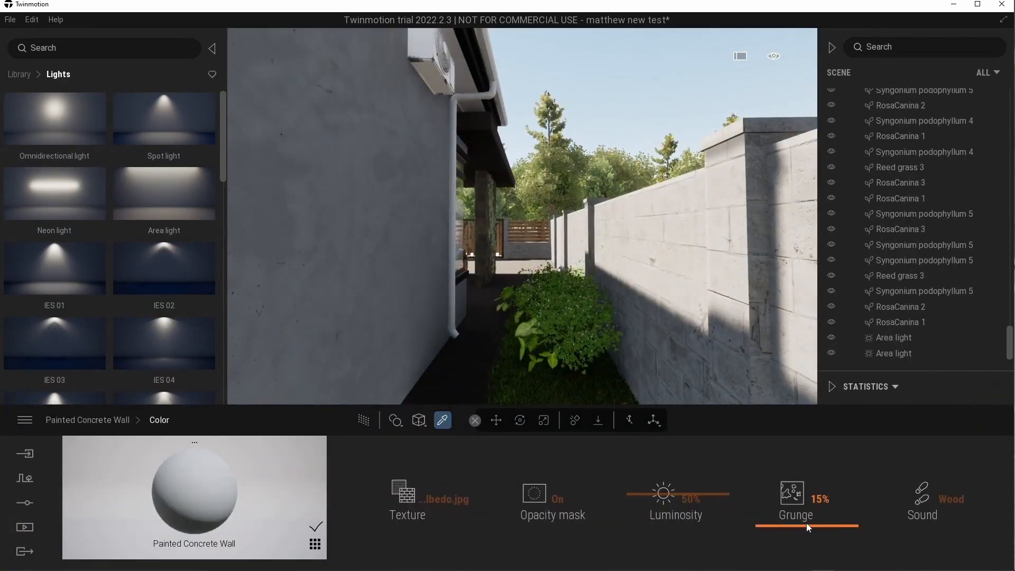
{"action": "left_click_drag", "start_coordinate": [806, 528], "coordinate": [802, 532]}
{"action": "key", "text": "Escape"}
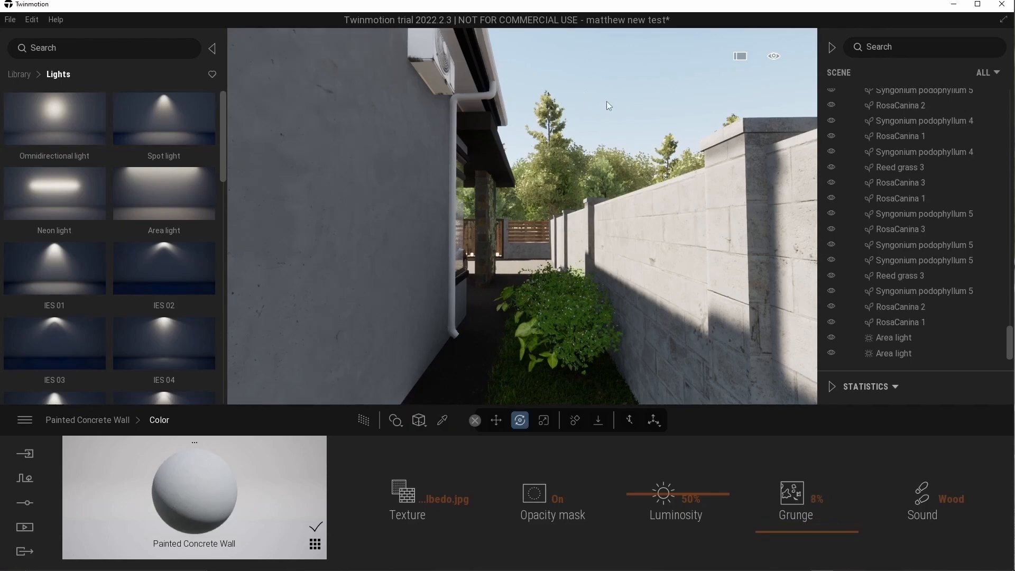
{"action": "key", "text": "ctrl+s"}
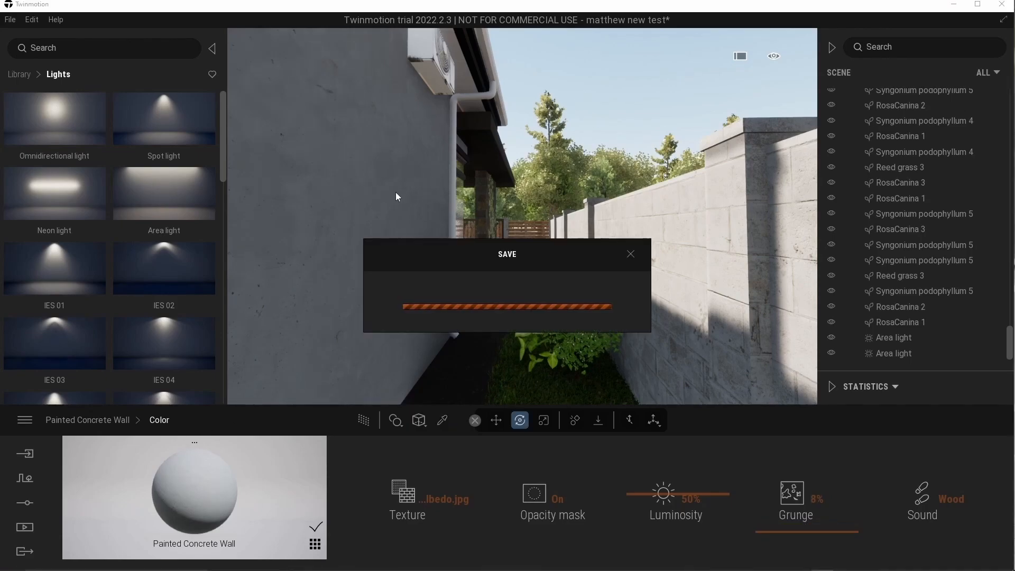
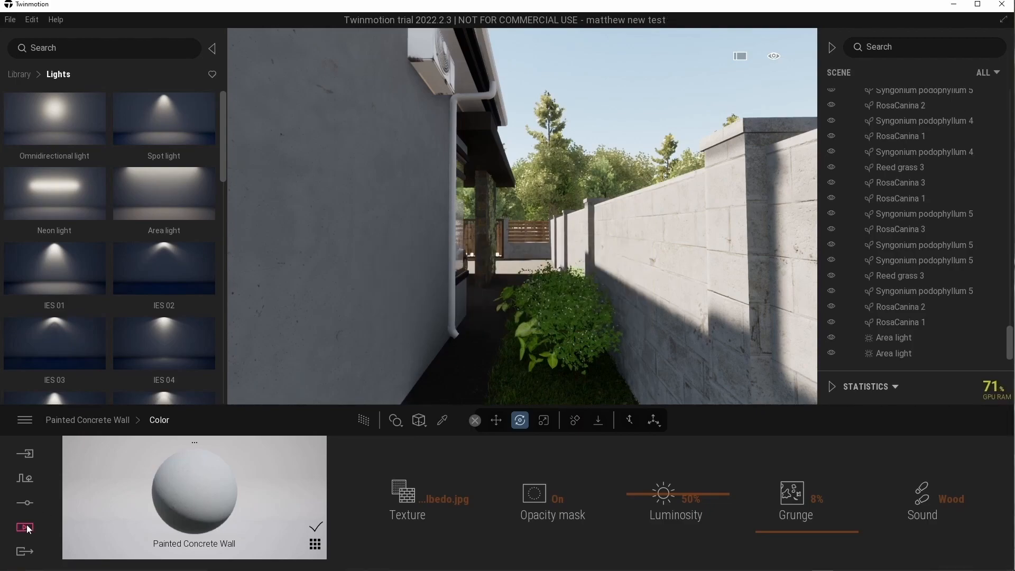
- Create Panorama set1 and drag all seven panoramas into it
{"action": "left_click", "coordinate": [25, 527]}
{"action": "left_click", "coordinate": [850, 494]}
{"action": "left_click", "coordinate": [113, 493]}
{"action": "left_click", "coordinate": [686, 420]}
{"action": "left_click", "coordinate": [371, 189]}
{"action": "left_click", "coordinate": [451, 260], "text": "shift"}
{"action": "left_click_drag", "start_coordinate": [371, 189], "coordinate": [407, 487]}
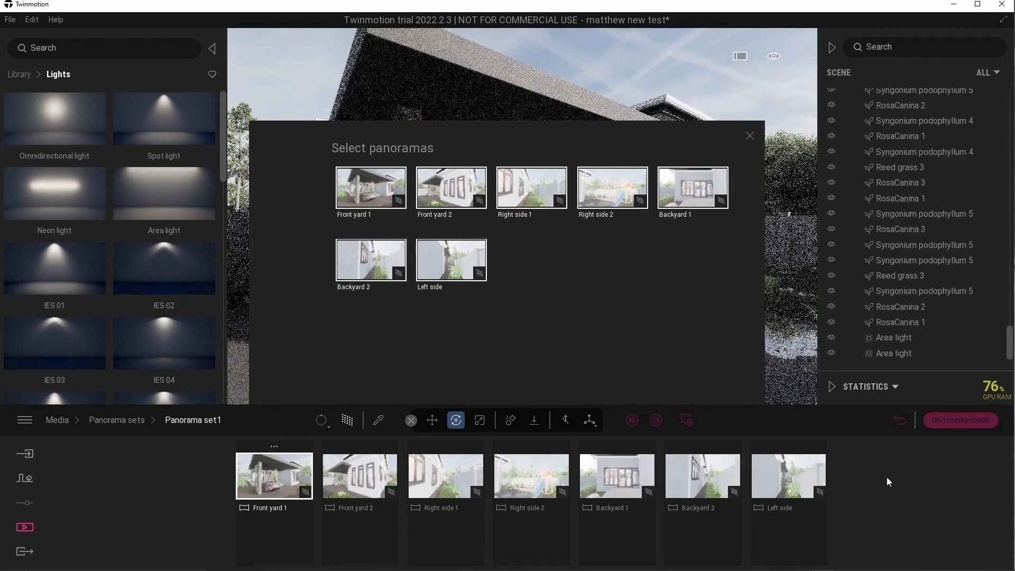
{"action": "left_click", "coordinate": [933, 421]}
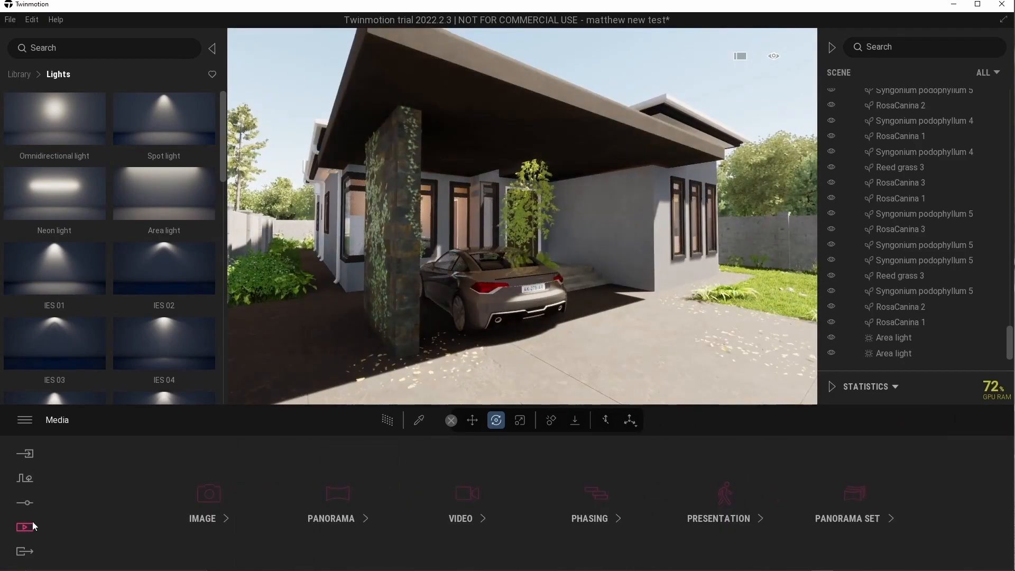
{"action": "left_click", "coordinate": [24, 502]}
{"action": "scroll", "coordinate": [898, 349], "scroll_direction": "up", "scroll_amount": 2}
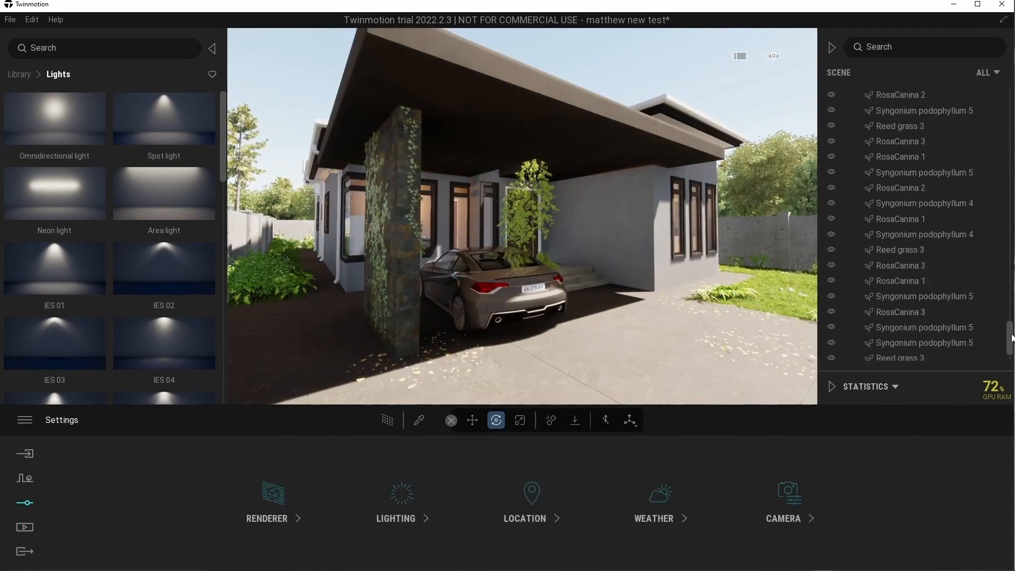
- Add a new scene state and rename it 'Main view'
{"action": "left_click_drag", "start_coordinate": [1007, 341], "coordinate": [1007, 351]}
{"action": "left_click", "coordinate": [894, 388]}
{"action": "left_click", "coordinate": [875, 416]}
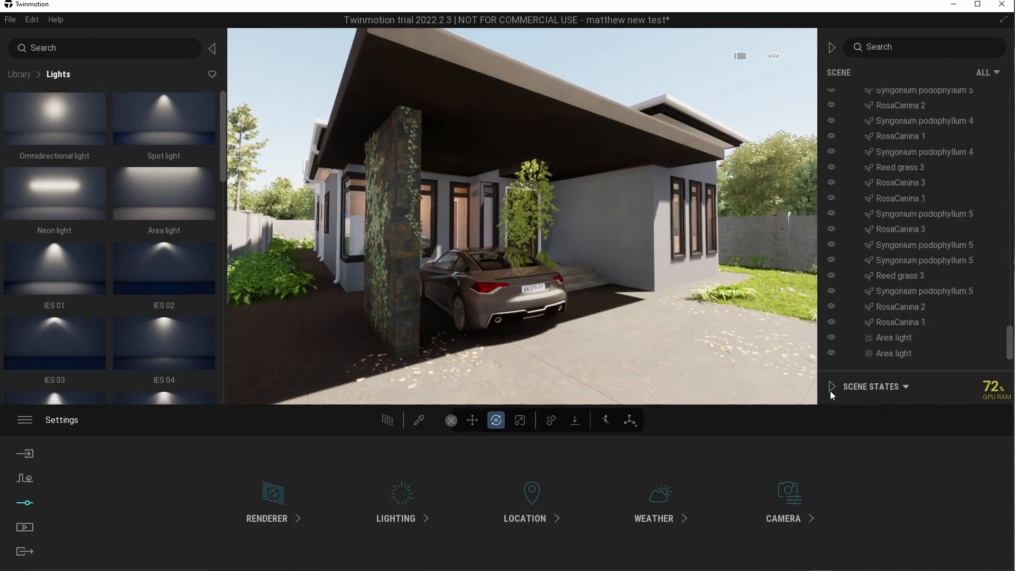
{"action": "left_click", "coordinate": [831, 388]}
{"action": "left_click", "coordinate": [840, 396]}
{"action": "left_click", "coordinate": [993, 243]}
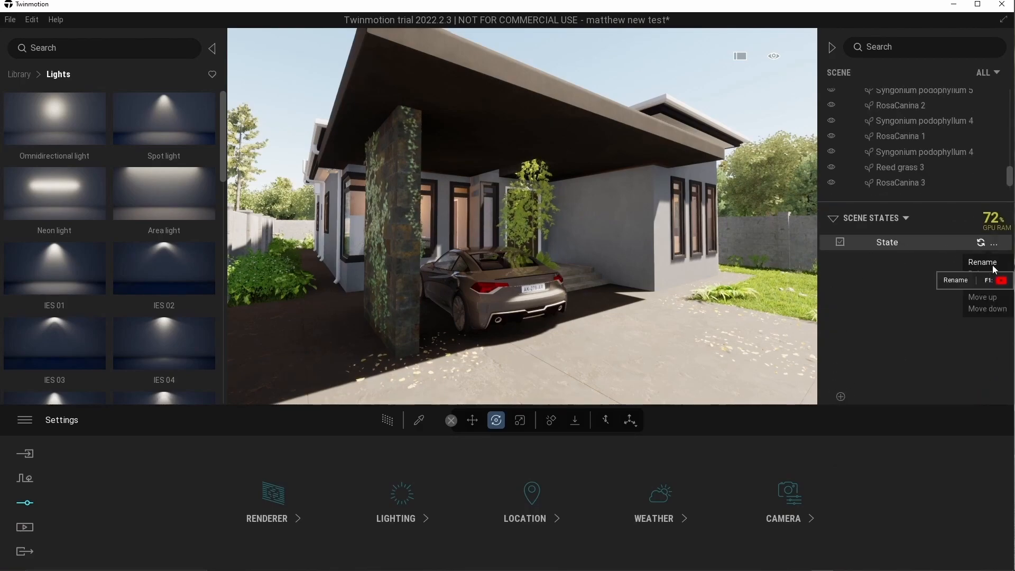
{"action": "left_click", "coordinate": [982, 263]}
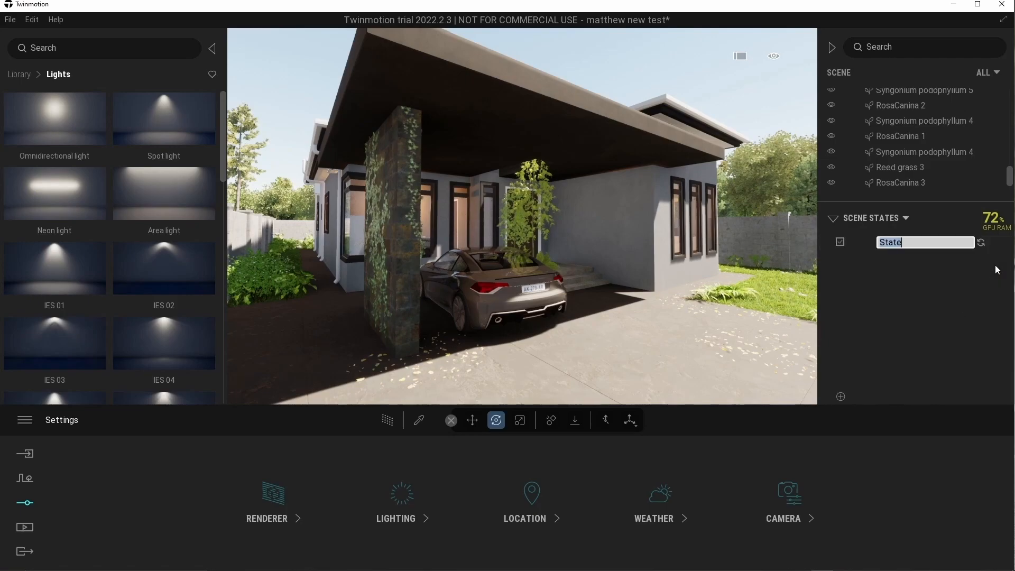
{"action": "type", "text": "Main view"}
{"action": "key", "text": "Return"}
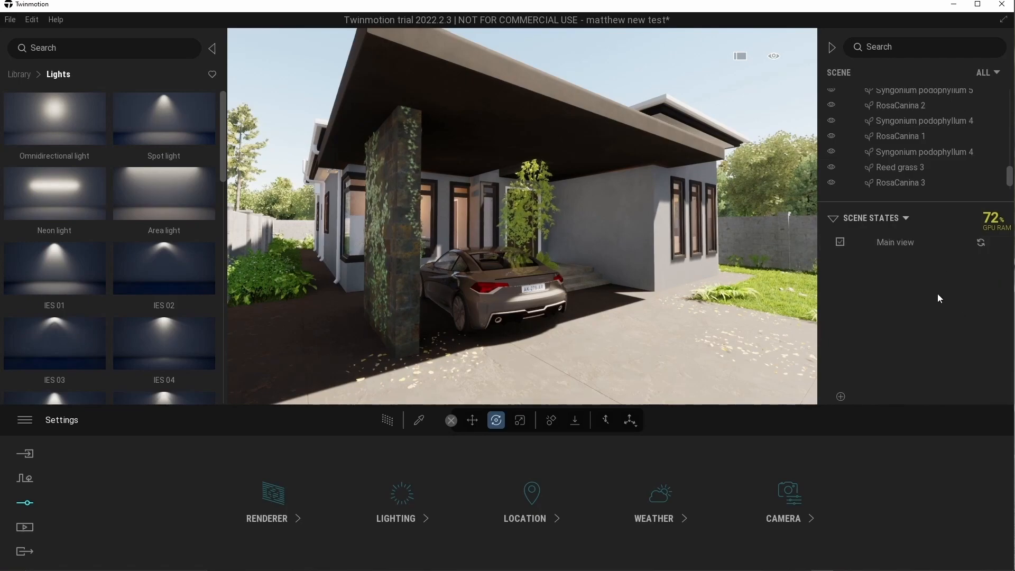
- Add a second scene state named 'Plan'
{"action": "left_click", "coordinate": [840, 396]}
{"action": "left_click", "coordinate": [993, 258]}
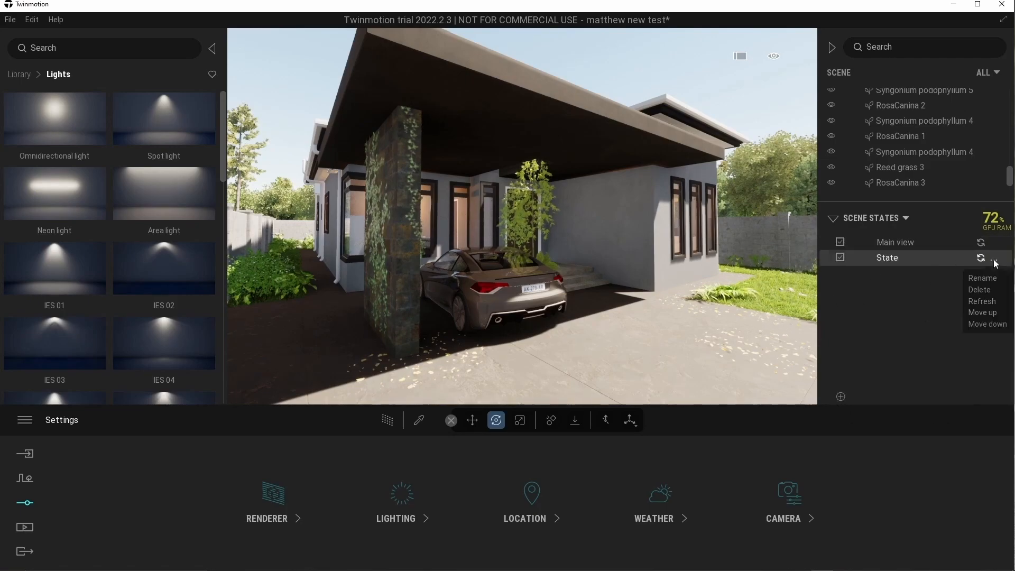
{"action": "left_click", "coordinate": [987, 277]}
{"action": "type", "text": "Plan"}
{"action": "key", "text": "Return"}
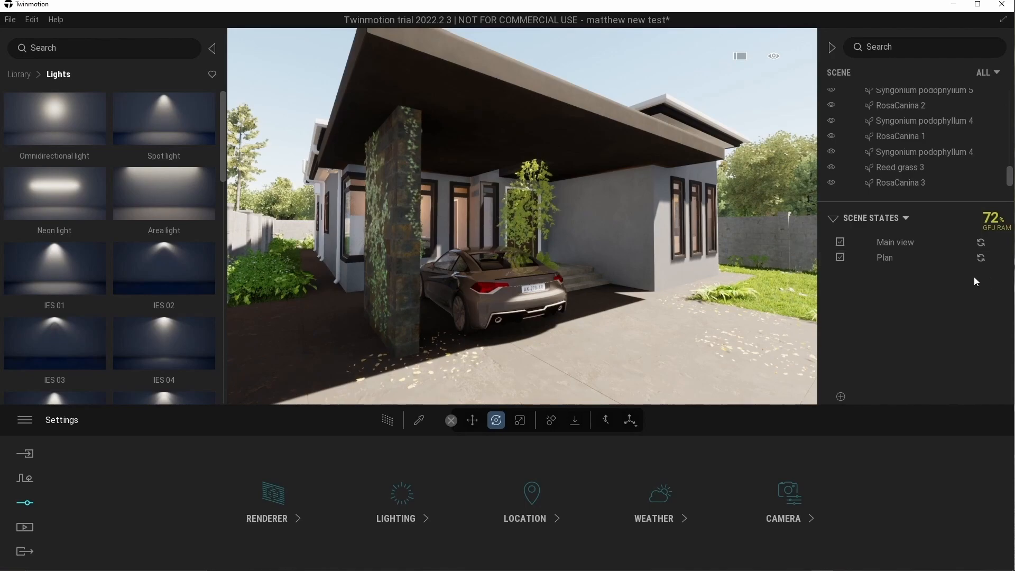
- Hide Painted vegetation 2 and make Plan the active scene state
{"action": "scroll", "coordinate": [1010, 175], "scroll_direction": "up", "scroll_amount": 3}
{"action": "left_click_drag", "start_coordinate": [1010, 174], "coordinate": [1010, 178]}
{"action": "left_click_drag", "start_coordinate": [956, 202], "coordinate": [940, 308]}
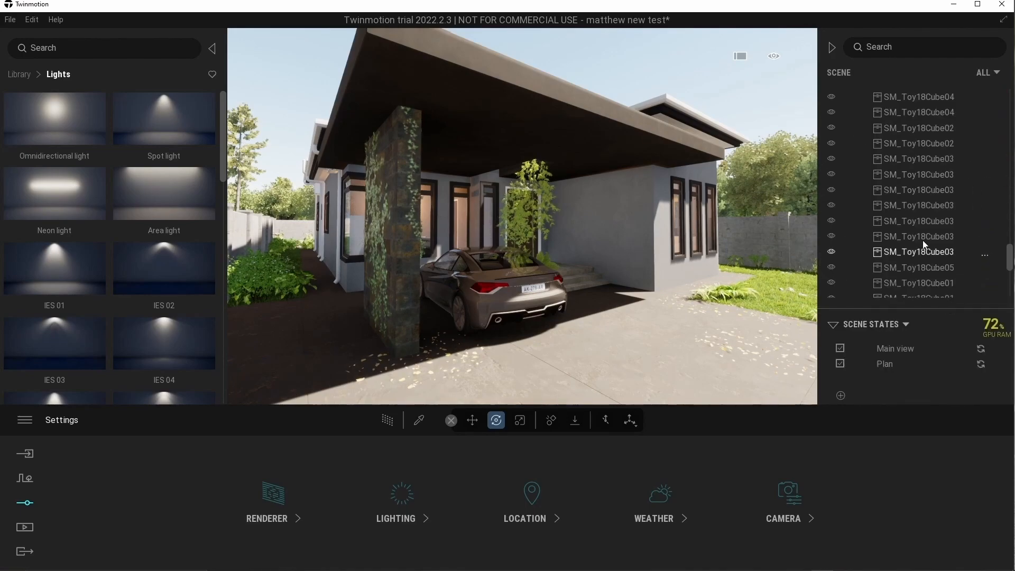
{"action": "scroll", "coordinate": [925, 238], "scroll_direction": "up", "scroll_amount": 4}
{"action": "left_click", "coordinate": [856, 150]}
{"action": "scroll", "coordinate": [921, 230], "scroll_direction": "up", "scroll_amount": 5}
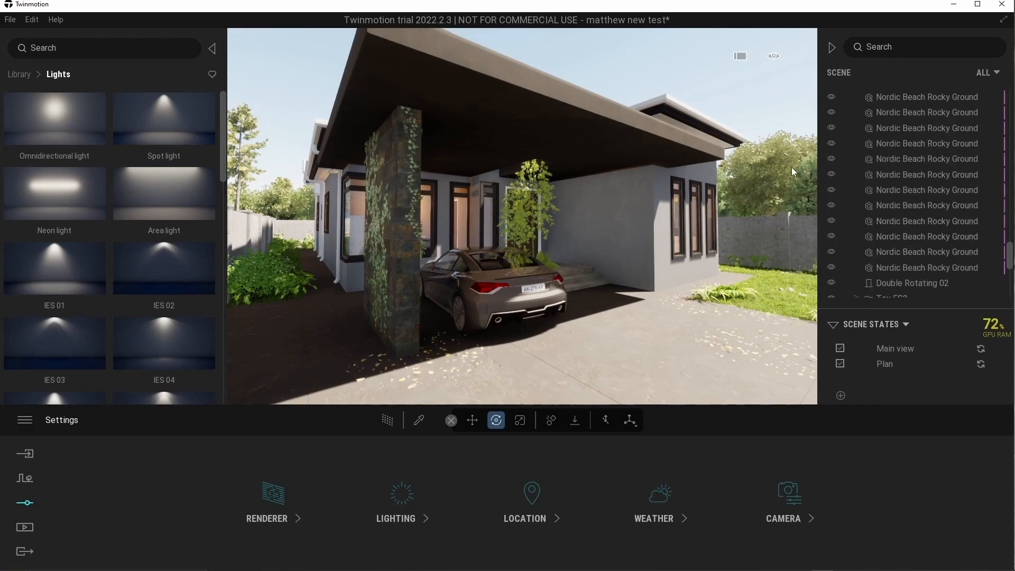
{"action": "left_click", "coordinate": [914, 201]}
{"action": "left_click", "coordinate": [840, 349]}
{"action": "left_click", "coordinate": [912, 363]}
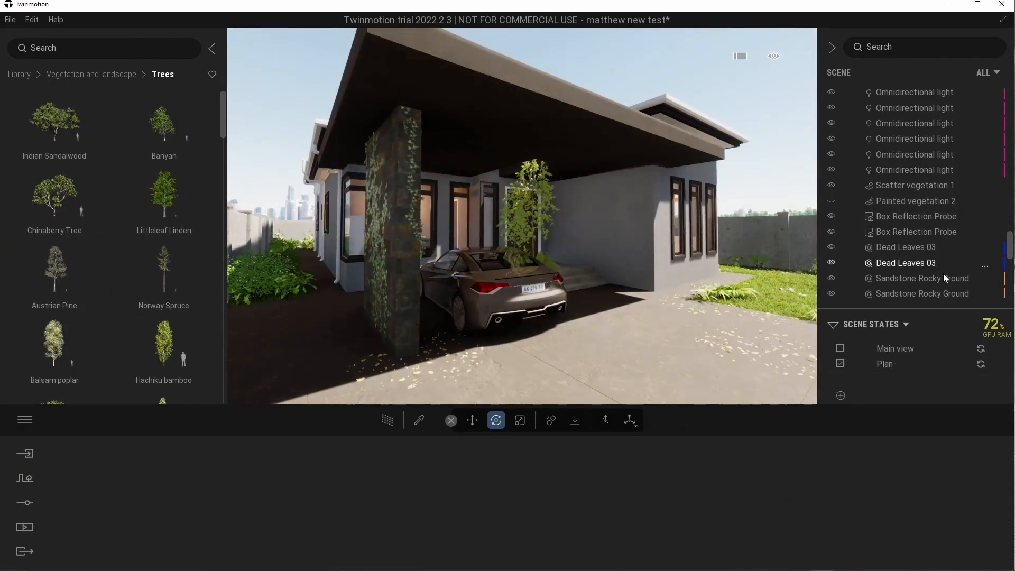
{"action": "right_click_drag", "start_coordinate": [707, 252], "coordinate": [681, 211]}
{"action": "scroll", "coordinate": [901, 119], "scroll_direction": "up", "scroll_amount": 10}
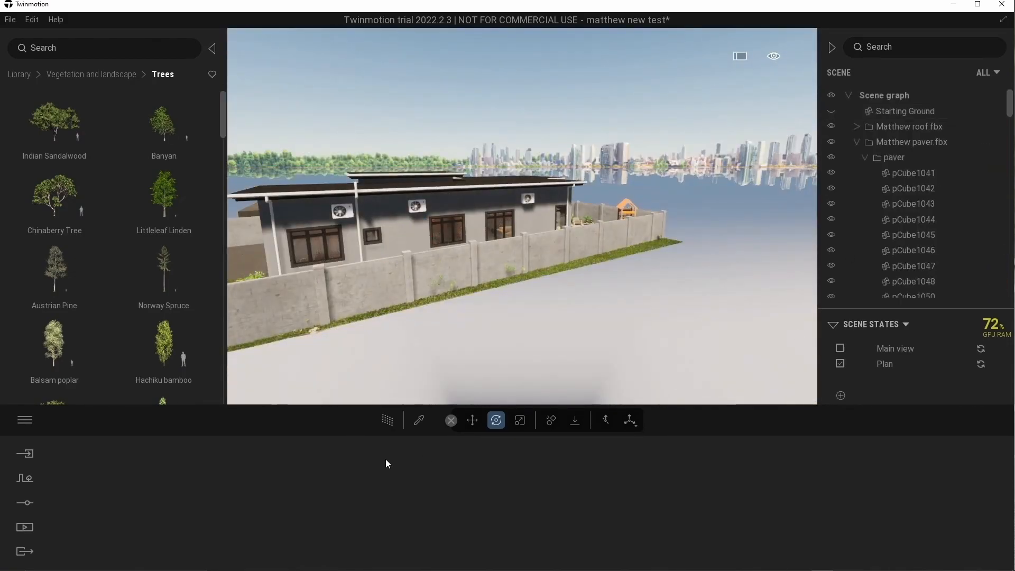
- Set the location background picture to None, removing the city skyline
{"action": "left_click", "coordinate": [28, 506]}
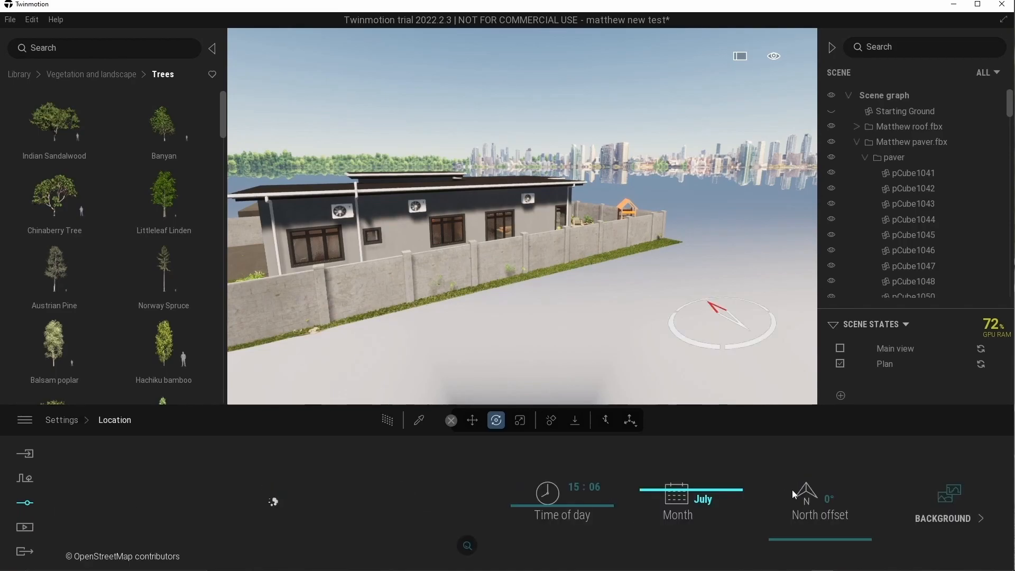
{"action": "left_click", "coordinate": [933, 492]}
{"action": "left_click", "coordinate": [309, 251]}
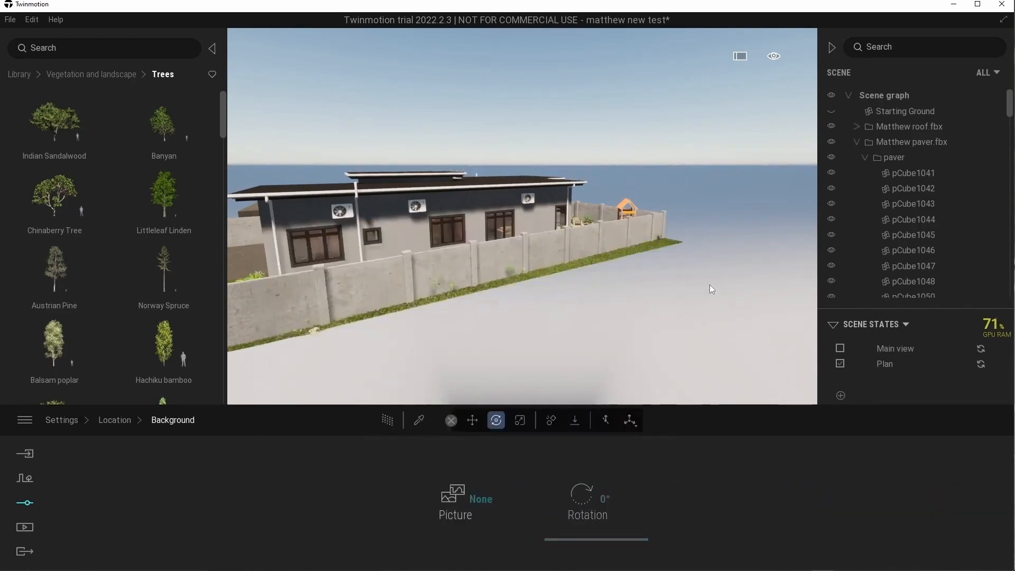
- Duplicate the Left side panorama, fly to a corner aerial view, and hide the Starting Ground
{"action": "left_click", "coordinate": [25, 527]}
{"action": "left_click", "coordinate": [650, 442]}
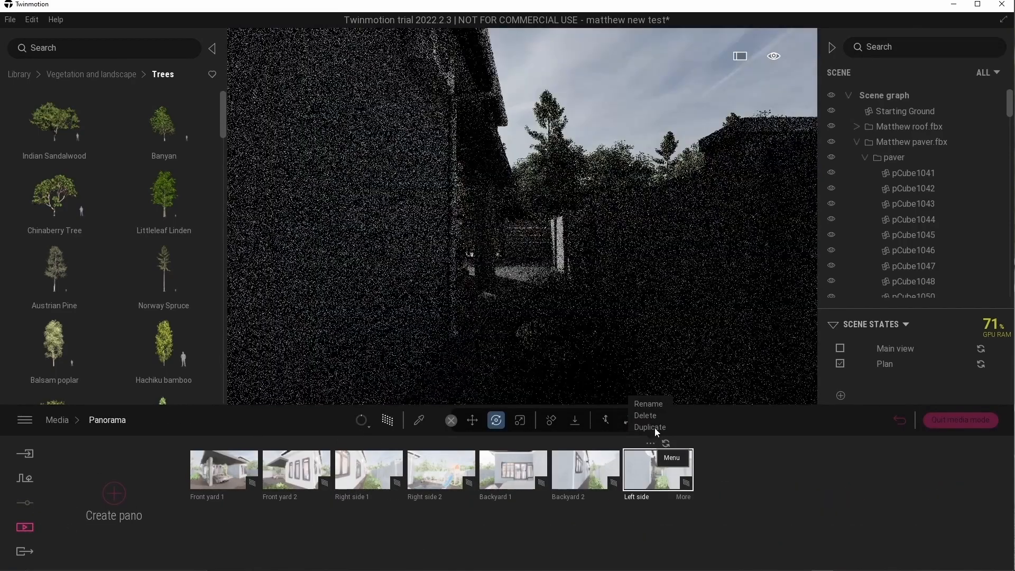
{"action": "left_click", "coordinate": [654, 427]}
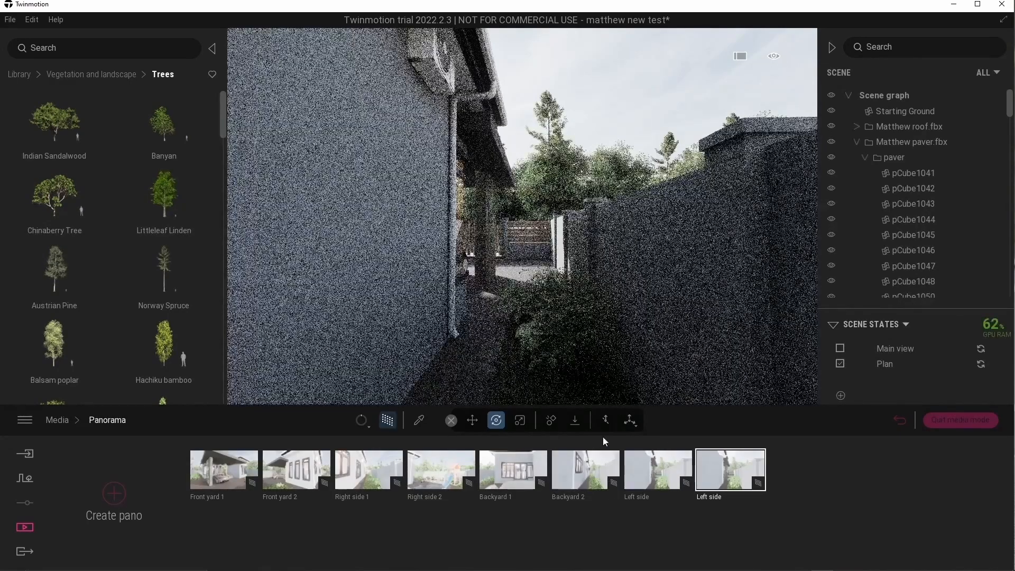
{"action": "left_click", "coordinate": [387, 420]}
{"action": "right_click_drag", "start_coordinate": [581, 237], "coordinate": [570, 201]}
{"action": "left_click", "coordinate": [897, 364]}
{"action": "right_click_drag", "start_coordinate": [582, 313], "coordinate": [529, 272]}
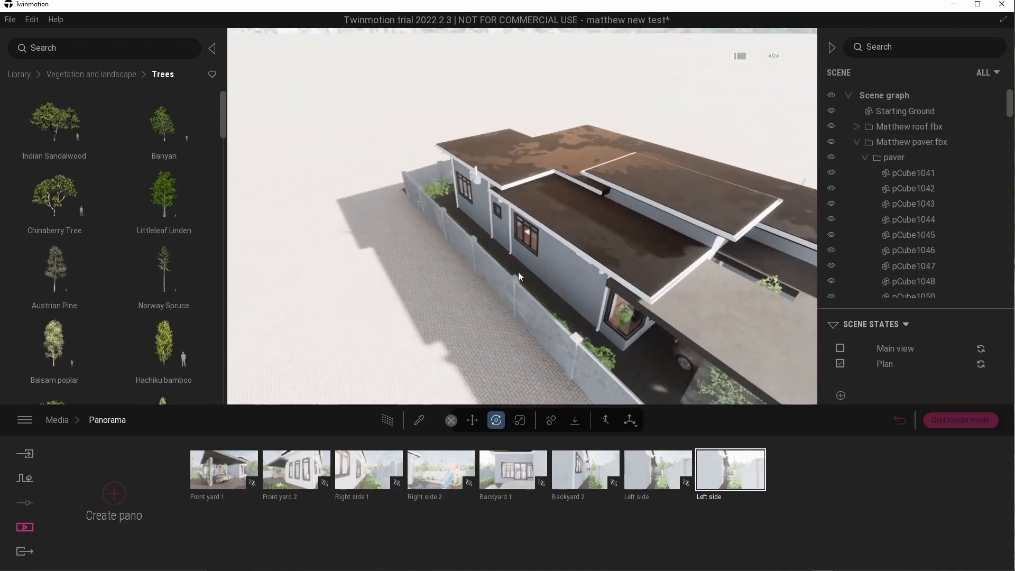
{"action": "left_click", "coordinate": [899, 111]}
{"action": "left_click", "coordinate": [831, 111]}
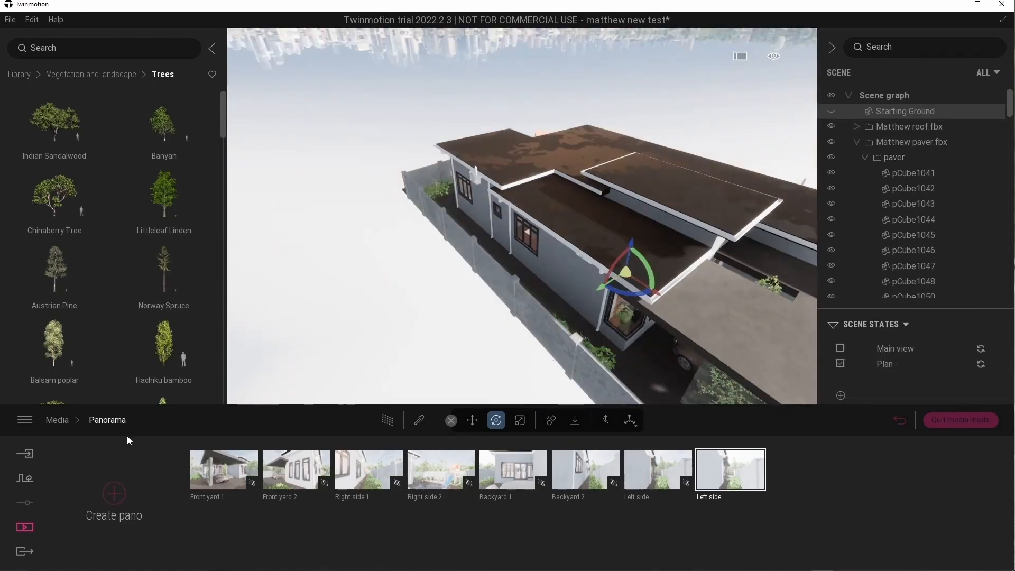
- Set the duplicated Left side panorama's background picture to None
{"action": "left_click", "coordinate": [756, 497]}
{"action": "left_click", "coordinate": [530, 494]}
{"action": "left_click", "coordinate": [350, 468]}
{"action": "left_click", "coordinate": [453, 494]}
{"action": "left_click", "coordinate": [301, 265]}
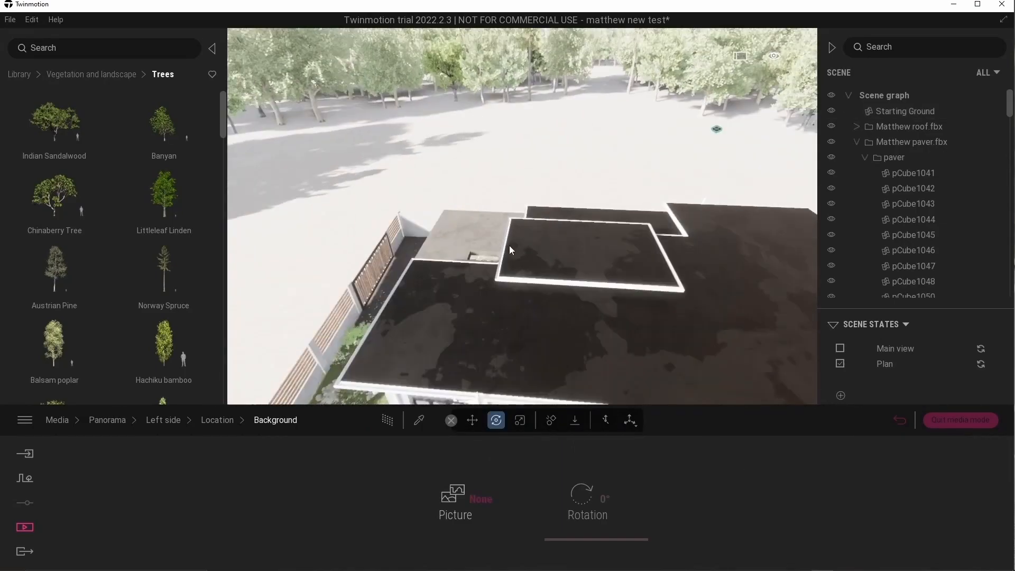
{"action": "left_click", "coordinate": [163, 420]}
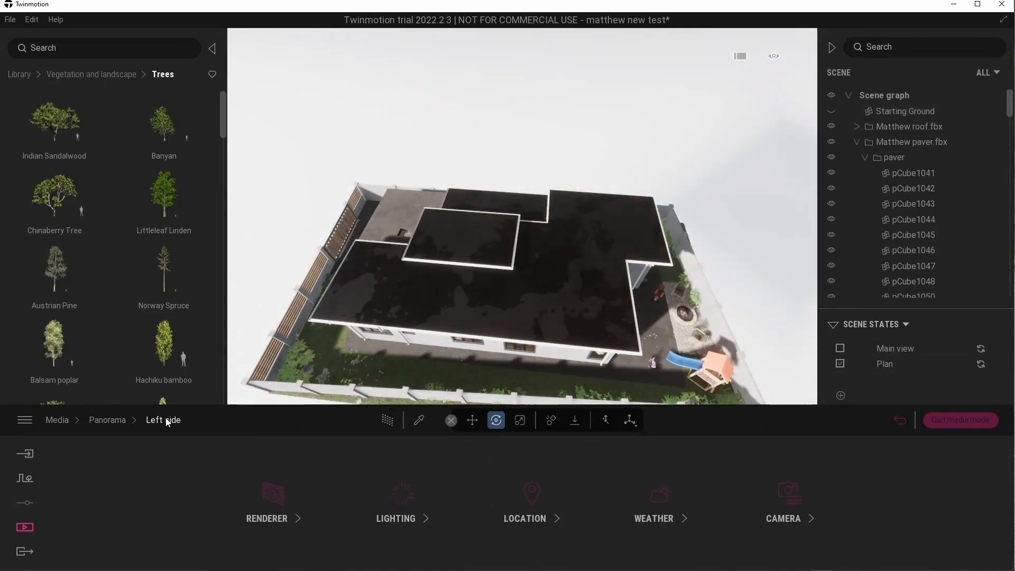
{"action": "left_click", "coordinate": [108, 420]}
- Update the duplicate with the aerial view and orbit to a near top-down roof view
{"action": "left_click", "coordinate": [738, 443]}
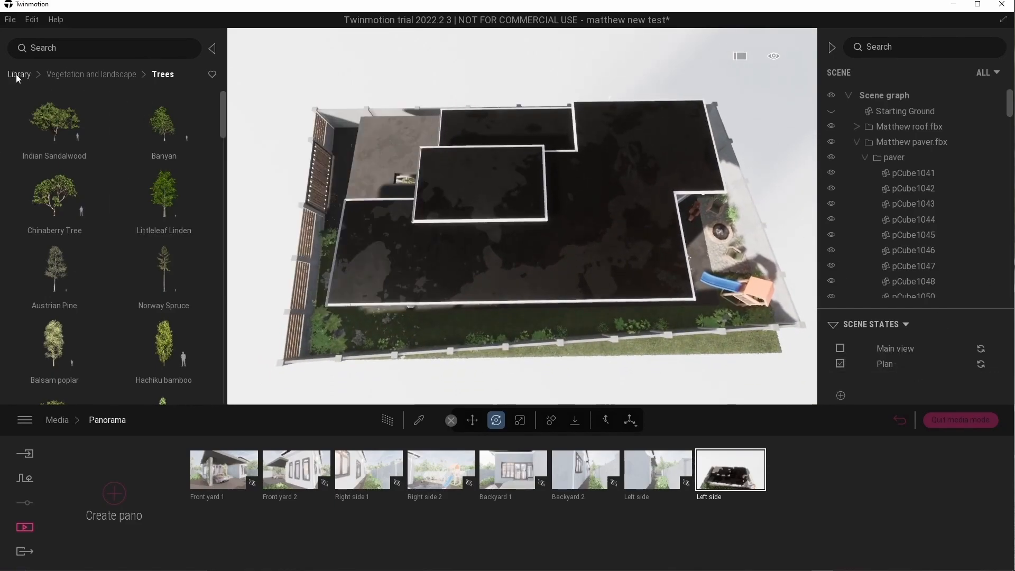
{"action": "left_click", "coordinate": [730, 470]}
{"action": "middle_click_drag", "start_coordinate": [619, 259], "coordinate": [573, 270], "text": "shift"}
{"action": "scroll", "coordinate": [584, 286], "scroll_direction": "up", "scroll_amount": 1}
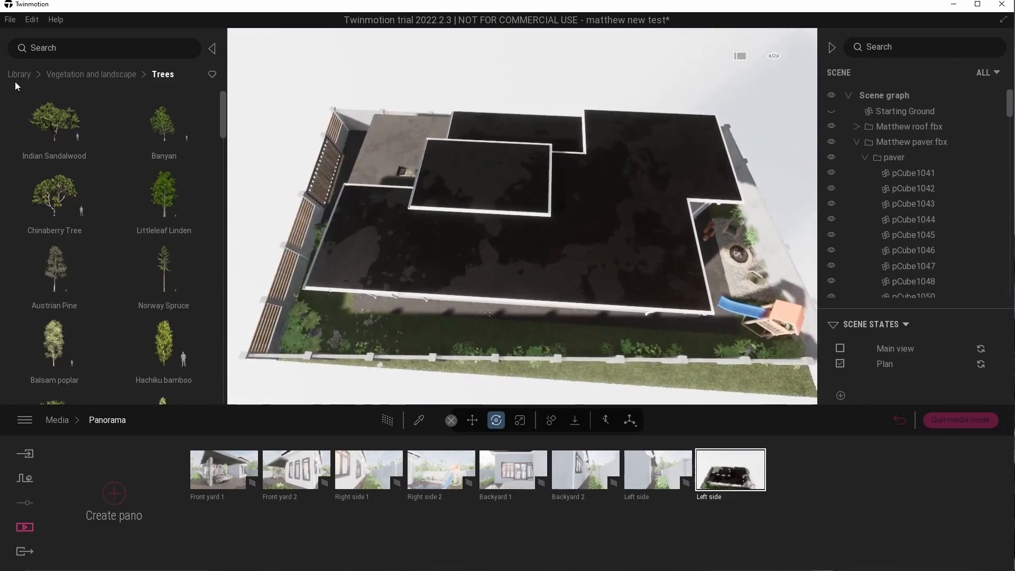
{"action": "left_click", "coordinate": [19, 74]}
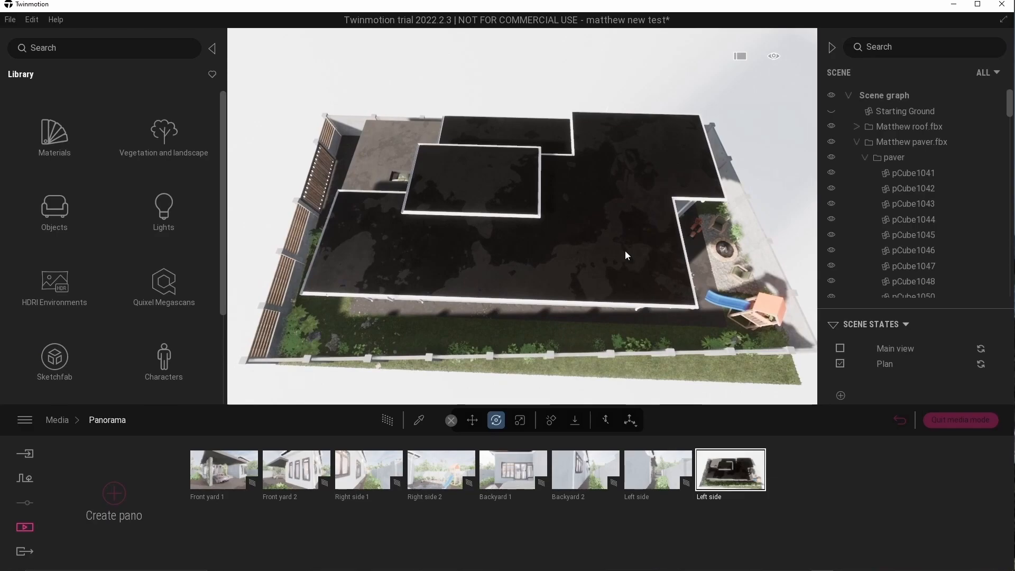
- Place a section cube from the library's section tools onto the roof
{"action": "middle_click_drag", "start_coordinate": [625, 255], "coordinate": [625, 244]}
{"action": "left_click", "coordinate": [741, 447]}
{"action": "scroll", "coordinate": [164, 312], "scroll_direction": "down", "scroll_amount": 3}
{"action": "left_click", "coordinate": [164, 313]}
{"action": "left_click", "coordinate": [58, 134]}
{"action": "left_click_drag", "start_coordinate": [59, 137], "coordinate": [466, 182]}
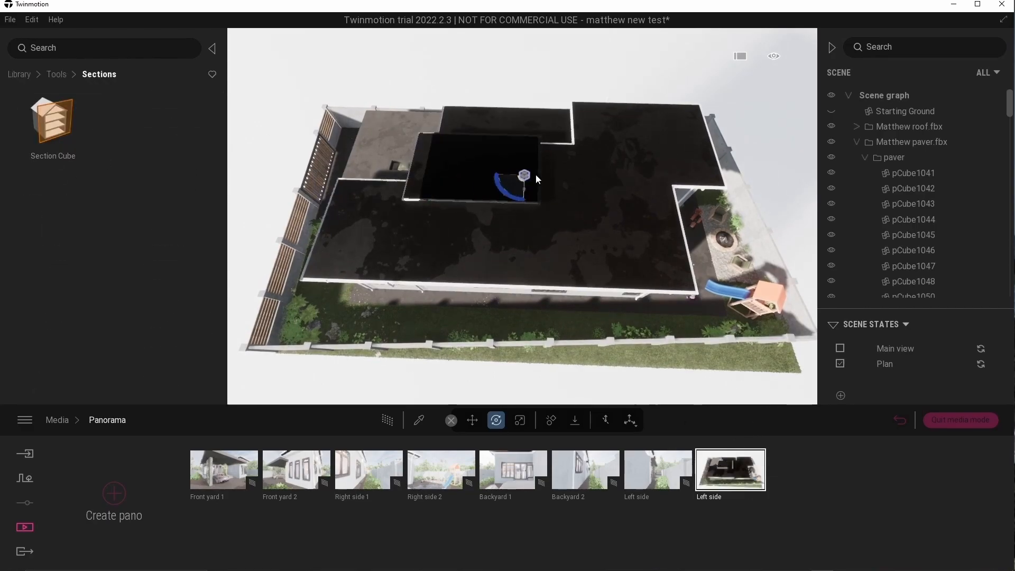
{"action": "left_click_drag", "start_coordinate": [536, 180], "coordinate": [507, 175]}
- Stretch the section cube left, right and down, then lower it to reveal the interior
{"action": "left_click", "coordinate": [519, 421]}
{"action": "left_click_drag", "start_coordinate": [635, 104], "coordinate": [877, 119]}
{"action": "left_click_drag", "start_coordinate": [369, 96], "coordinate": [182, 100]}
{"action": "left_click_drag", "start_coordinate": [512, 220], "coordinate": [521, 371]}
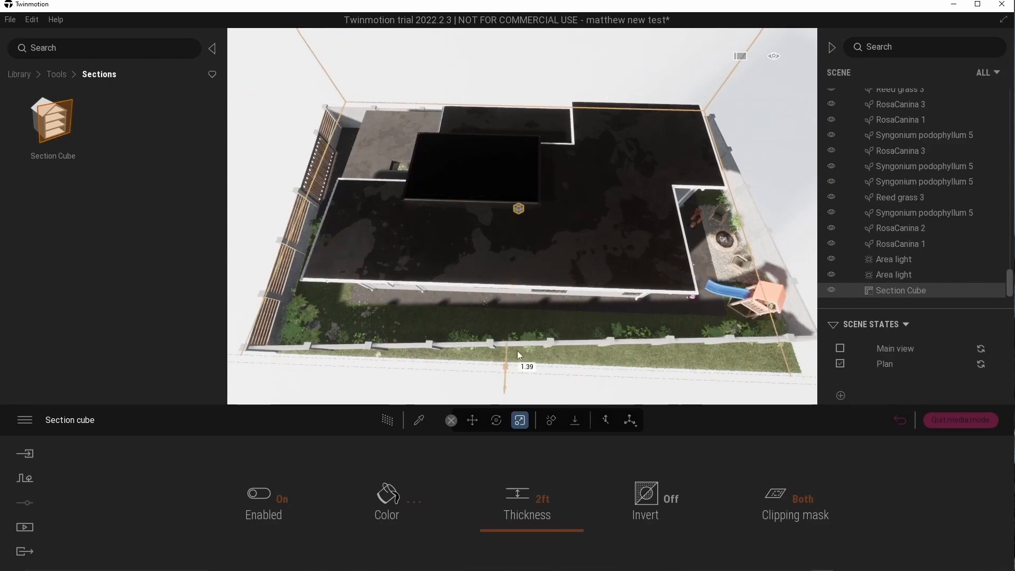
{"action": "left_click", "coordinate": [519, 208]}
{"action": "mouse_move", "coordinate": [526, 213]}
{"action": "left_mouse_down"}
{"action": "mouse_move", "coordinate": [523, 249]}
{"action": "mouse_move", "coordinate": [526, 185]}
{"action": "mouse_move", "coordinate": [534, 196]}
{"action": "left_mouse_up"}
{"action": "key", "text": "w"}
{"action": "right_click_drag", "start_coordinate": [553, 131], "coordinate": [553, 171]}
{"action": "right_click_drag", "start_coordinate": [809, 178], "coordinate": [809, 176]}
{"action": "left_click", "coordinate": [537, 232]}
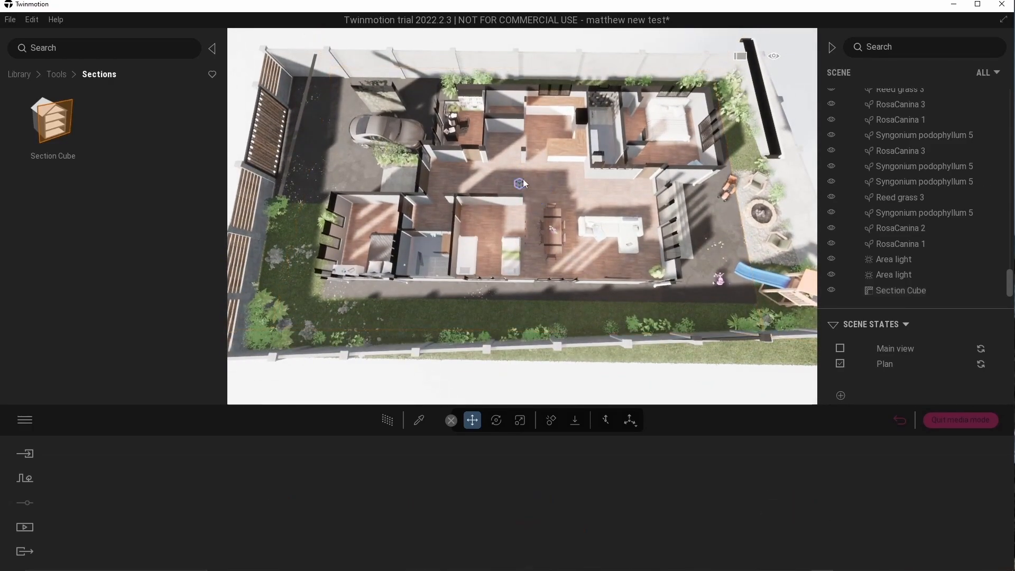
- Filter the scene list to lights and hide all six omni and two area lights
{"action": "left_click", "coordinate": [33, 528]}
{"action": "left_click", "coordinate": [340, 491]}
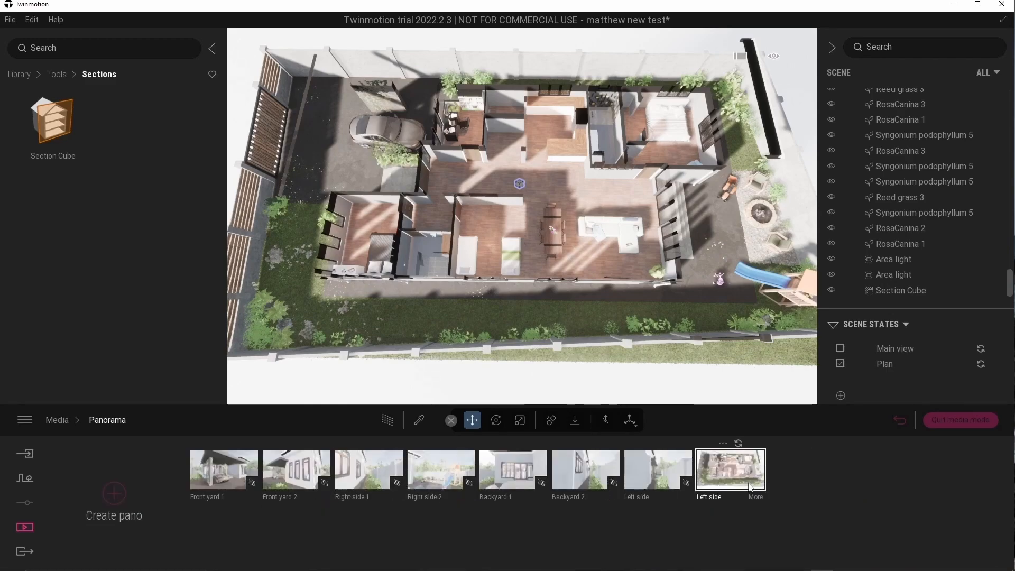
{"action": "left_click", "coordinate": [986, 73]}
{"action": "left_click", "coordinate": [987, 153]}
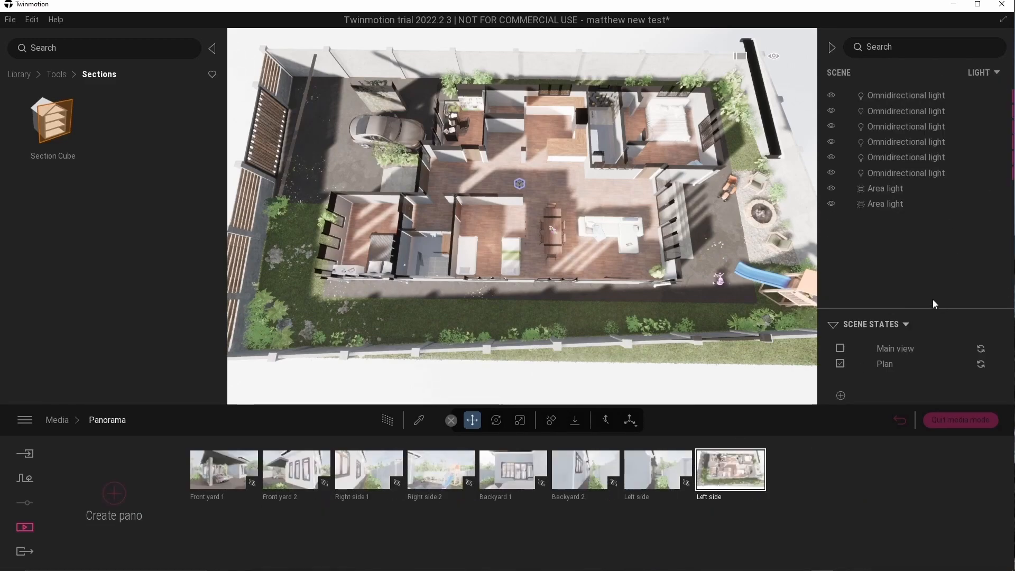
{"action": "left_click", "coordinate": [831, 96]}
{"action": "left_click", "coordinate": [831, 111]}
{"action": "left_click", "coordinate": [831, 127]}
{"action": "left_click", "coordinate": [831, 142]}
{"action": "left_click", "coordinate": [831, 157]}
{"action": "left_click", "coordinate": [831, 173]}
{"action": "left_click", "coordinate": [831, 189]}
{"action": "left_click", "coordinate": [832, 205]}
{"action": "mouse_move", "coordinate": [751, 446]}
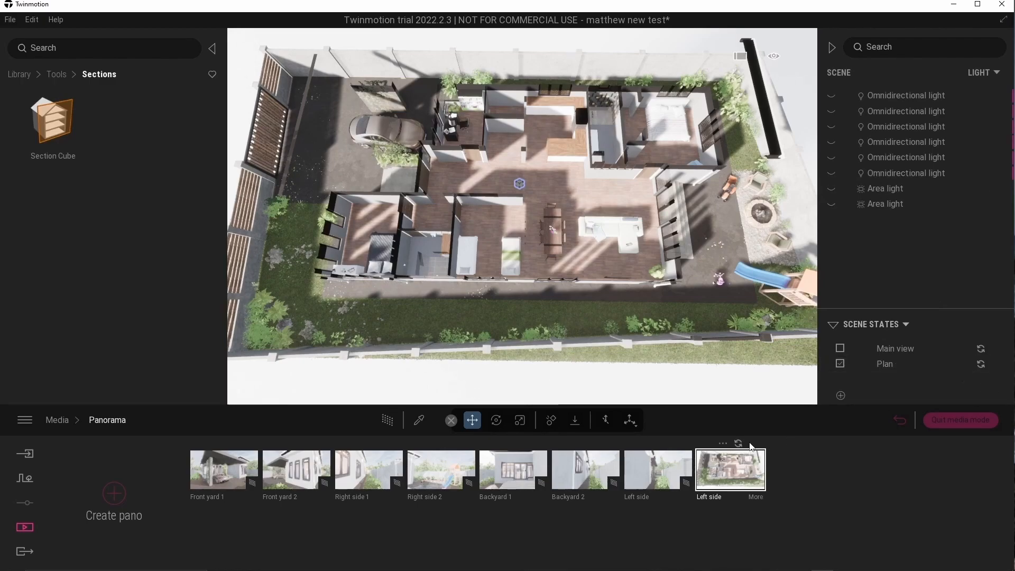
- Show all scene items, select and nudge the Section Cube, and preview with path tracing
{"action": "left_click", "coordinate": [989, 72]}
{"action": "left_click", "coordinate": [985, 96]}
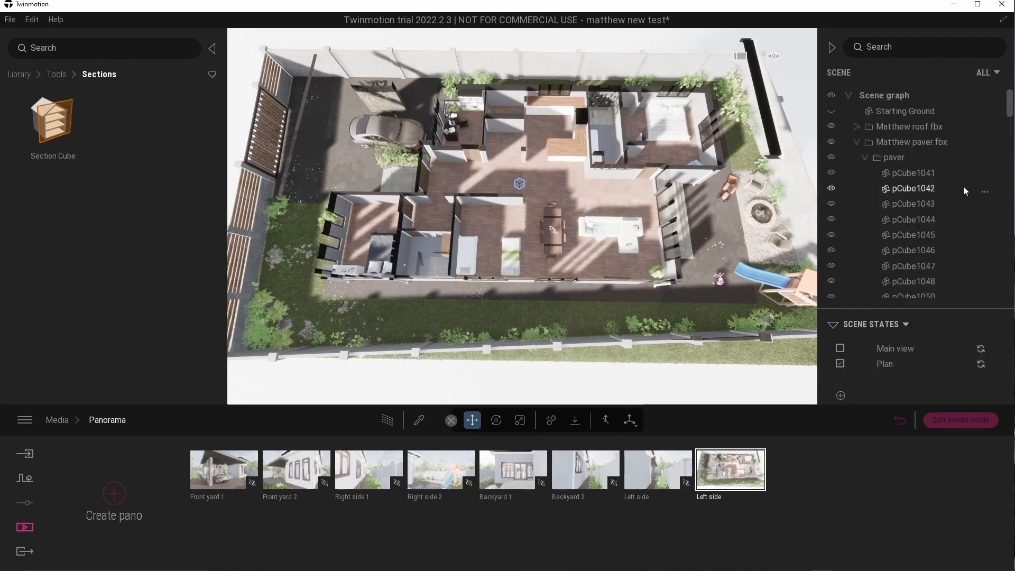
{"action": "scroll", "coordinate": [963, 189], "scroll_direction": "down", "scroll_amount": 20}
{"action": "left_click", "coordinate": [902, 290]}
{"action": "left_click_drag", "start_coordinate": [519, 171], "coordinate": [520, 170]}
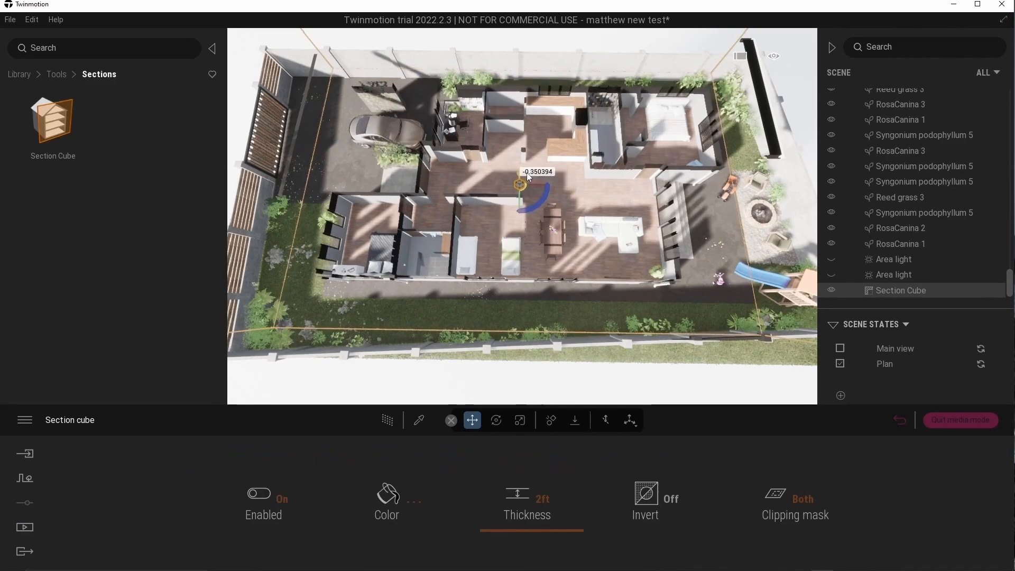
{"action": "left_click", "coordinate": [390, 422]}
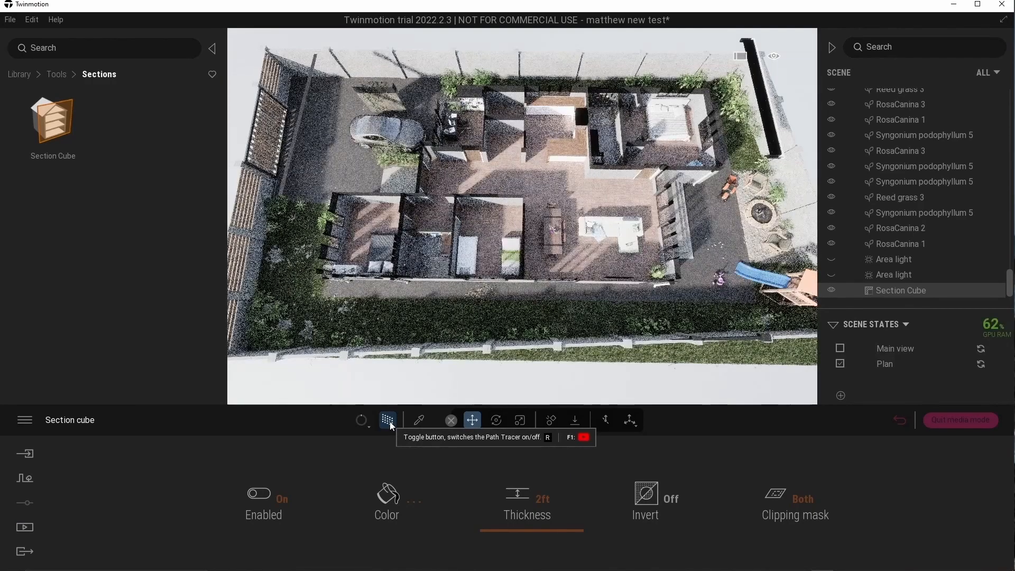
{"action": "left_click", "coordinate": [389, 420]}
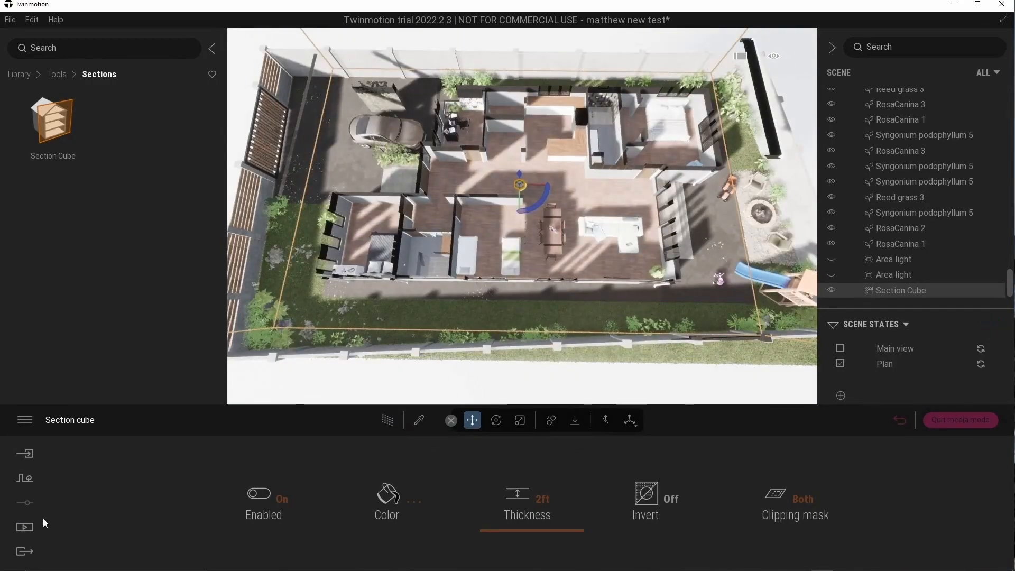
- Preview the Front yard 1, Left side and Front yard 2 panoramas
{"action": "left_click", "coordinate": [25, 527]}
{"action": "left_click", "coordinate": [337, 489]}
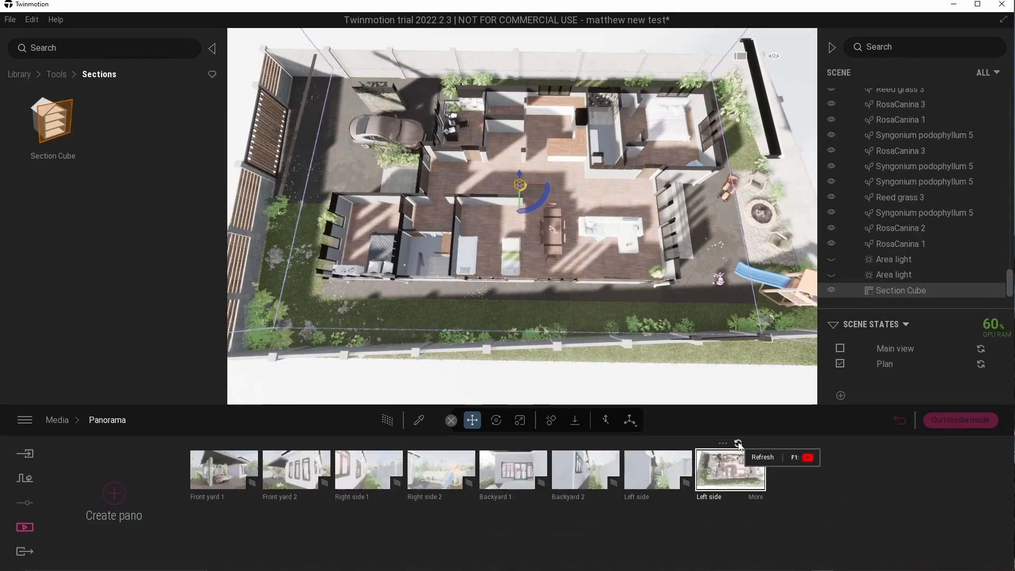
{"action": "left_click", "coordinate": [961, 420]}
{"action": "left_click", "coordinate": [24, 527]}
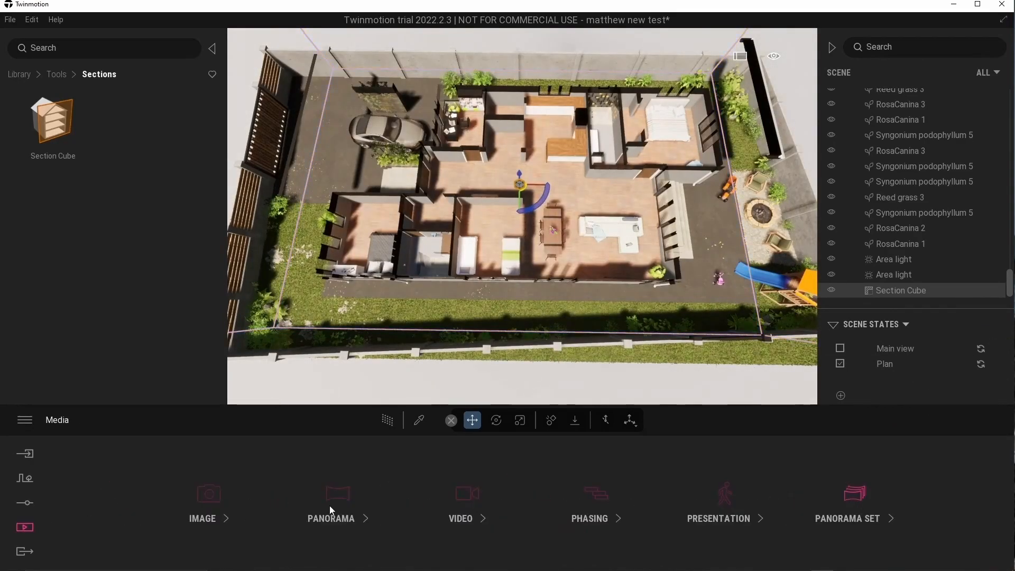
{"action": "left_click", "coordinate": [333, 489]}
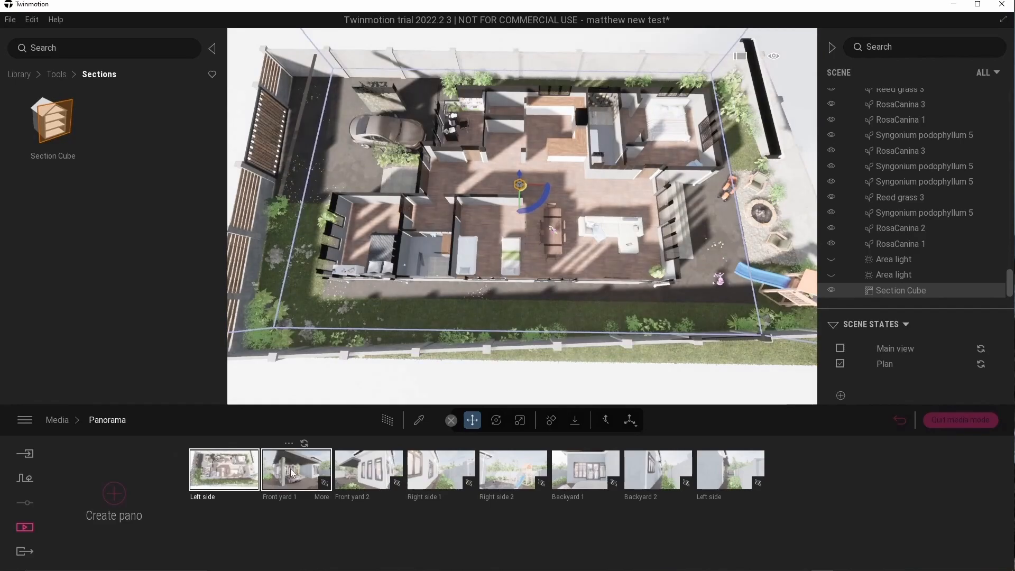
{"action": "left_click", "coordinate": [290, 472]}
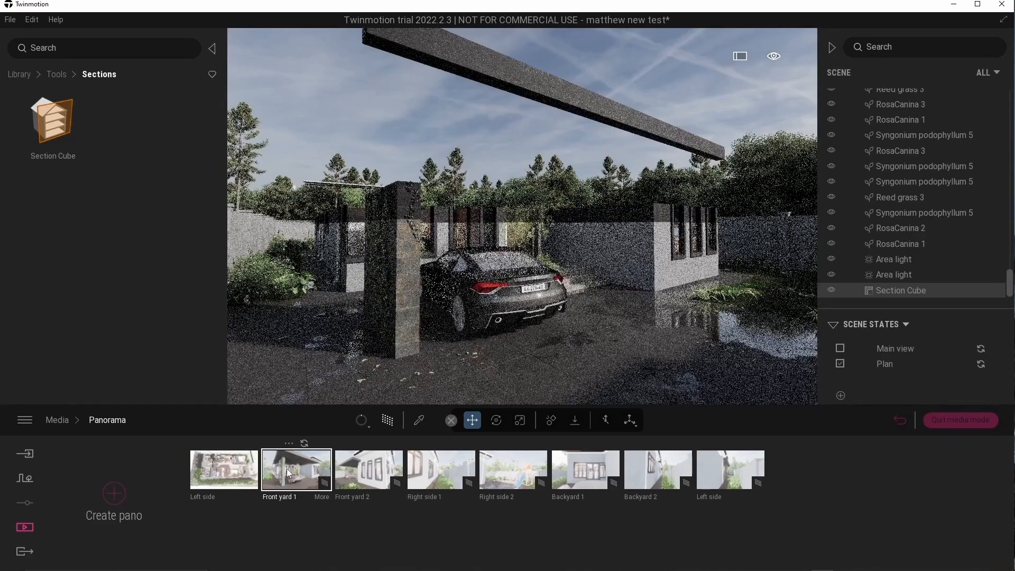
{"action": "left_click", "coordinate": [839, 363]}
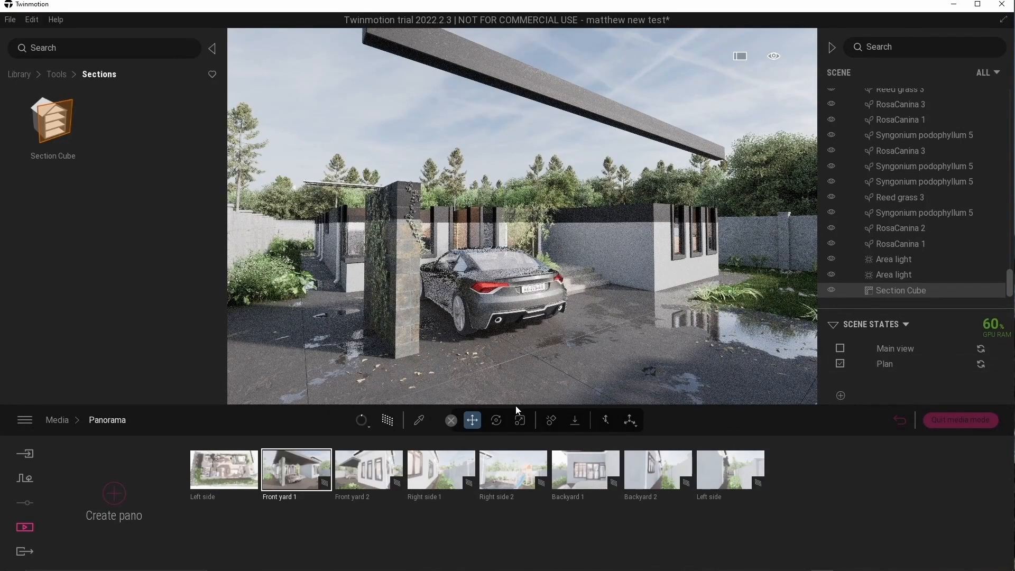
{"action": "left_click", "coordinate": [224, 470]}
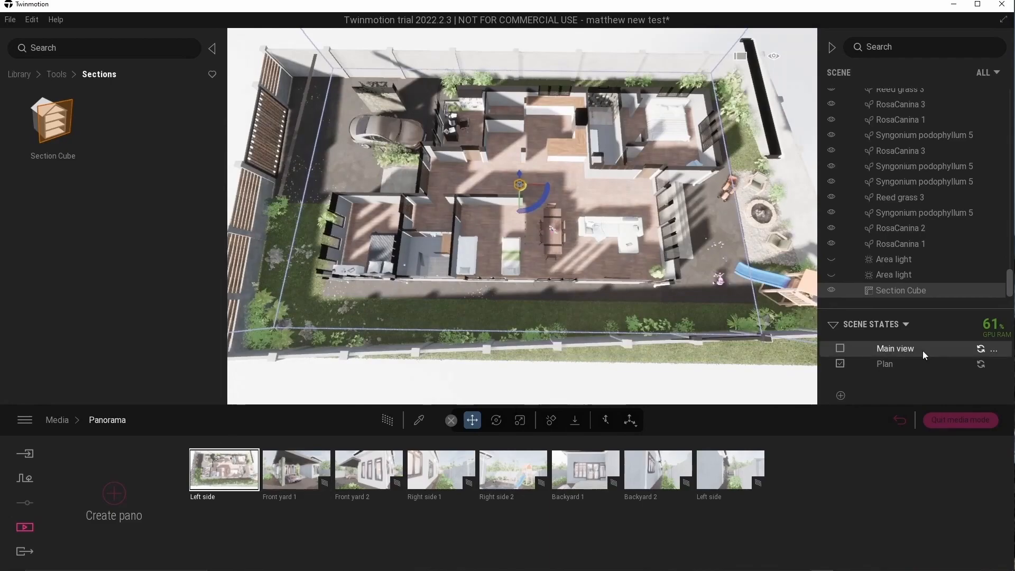
{"action": "left_click", "coordinate": [284, 470]}
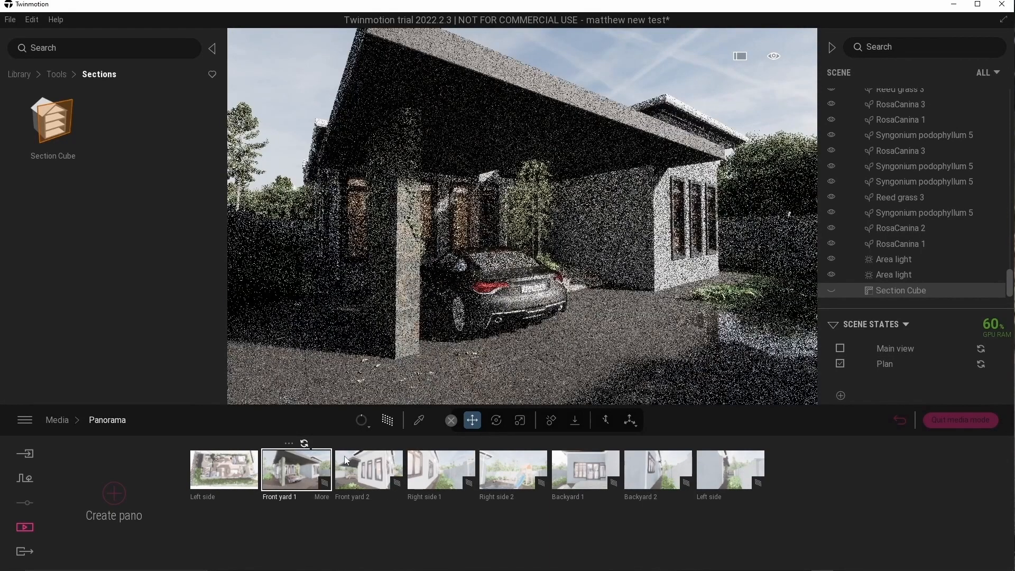
{"action": "left_click", "coordinate": [364, 478]}
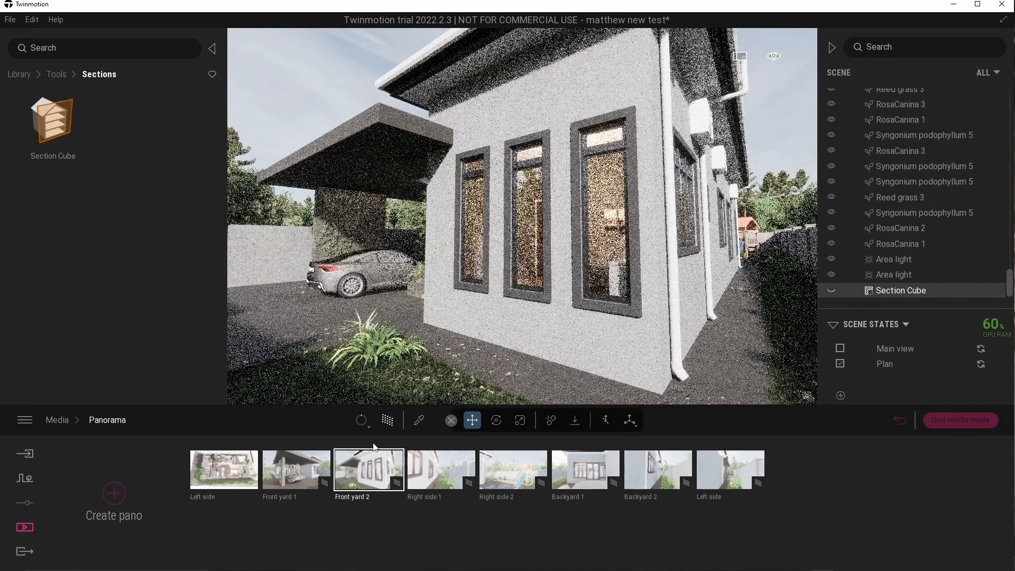
- Step through Right side 1, Right side 2, Backyard 1 and Left side panoramas, then adjust the section cube
{"action": "key", "text": "Right"}
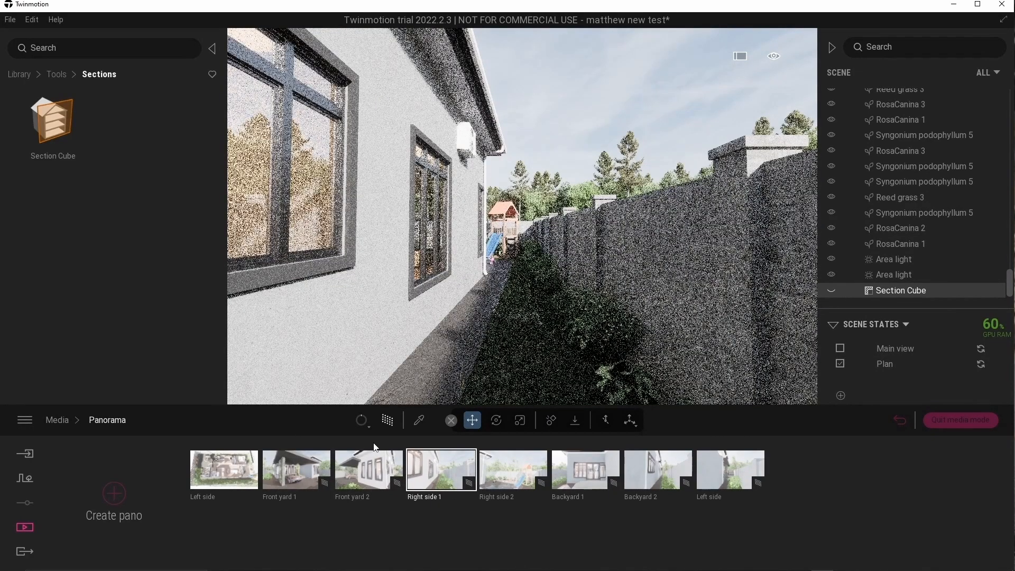
{"action": "key", "text": "Right"}
{"action": "mouse_move", "coordinate": [511, 463]}
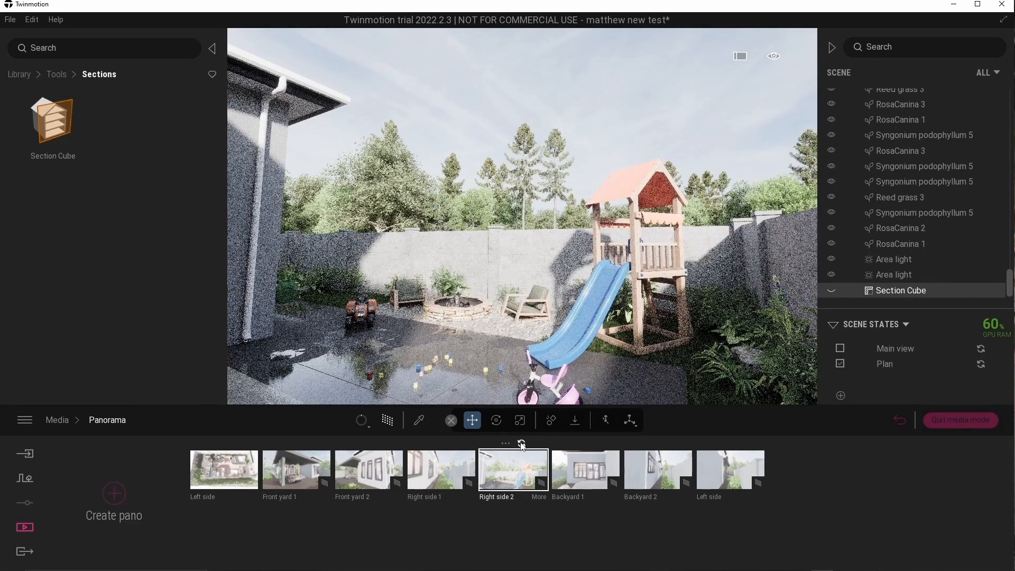
{"action": "key", "text": "Right"}
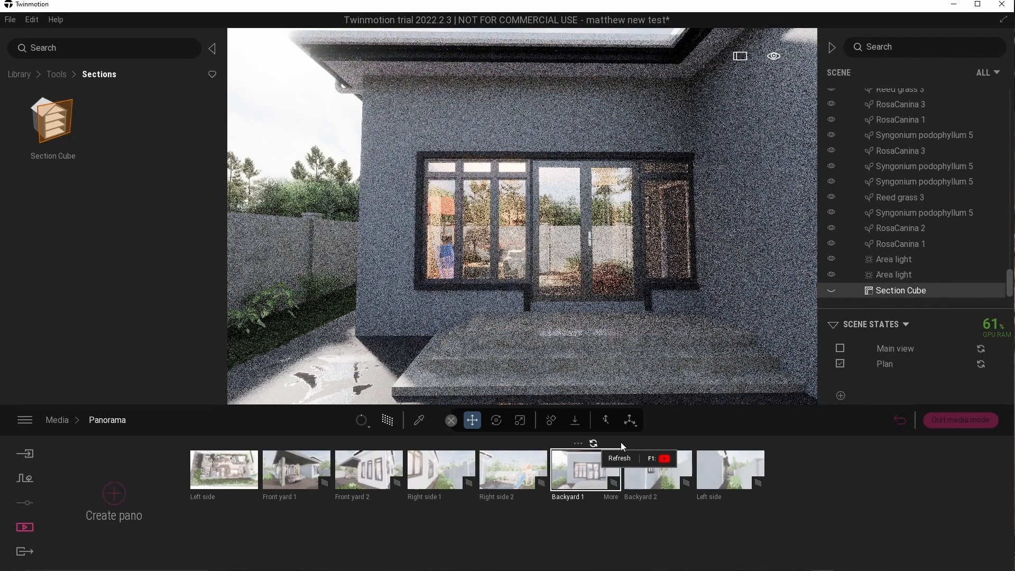
{"action": "key", "text": "Right"}
{"action": "key", "text": "Right"}
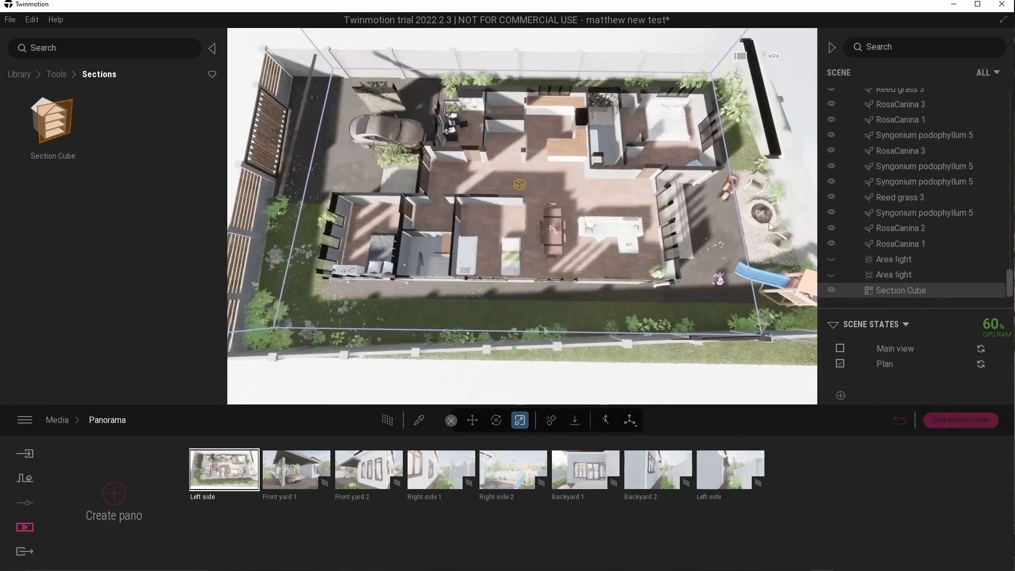
{"action": "left_click_drag", "start_coordinate": [520, 181], "coordinate": [521, 184]}
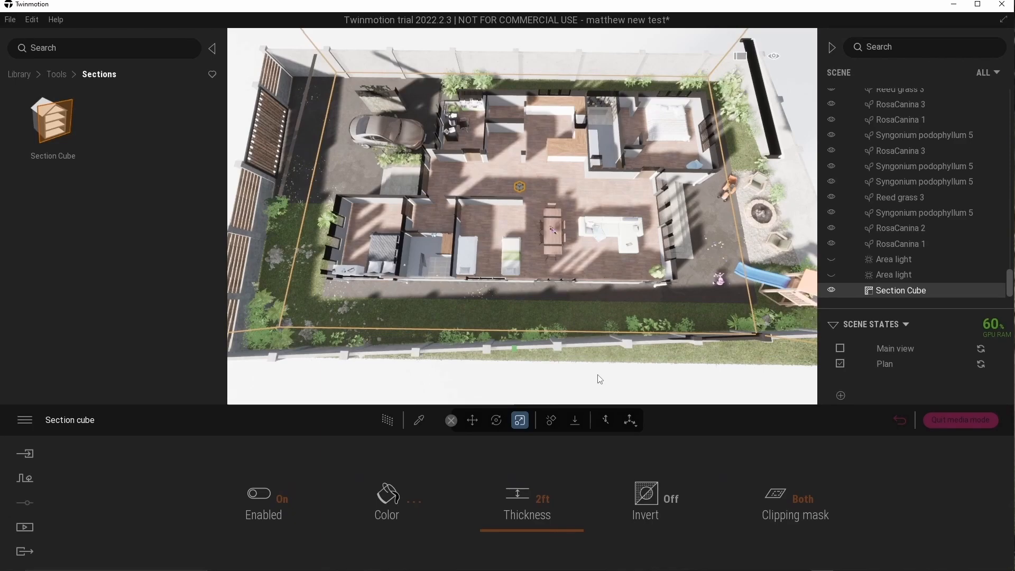
- Set the section thickness to 1ft with a white cut colour and adjust its clipping
{"action": "left_click_drag", "start_coordinate": [540, 530], "coordinate": [540, 532]}
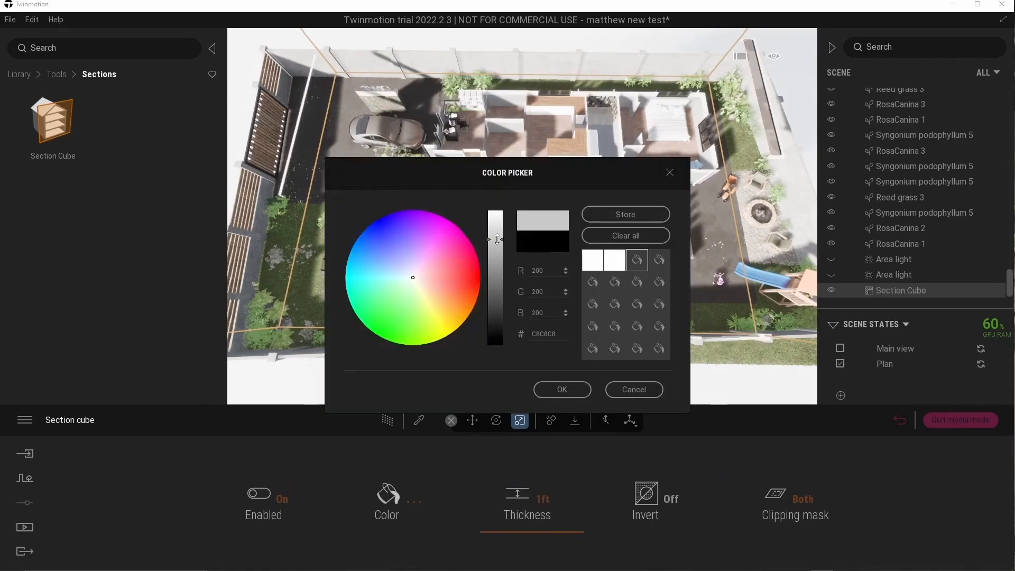
{"action": "left_click_drag", "start_coordinate": [497, 232], "coordinate": [499, 209]}
{"action": "left_click", "coordinate": [562, 390]}
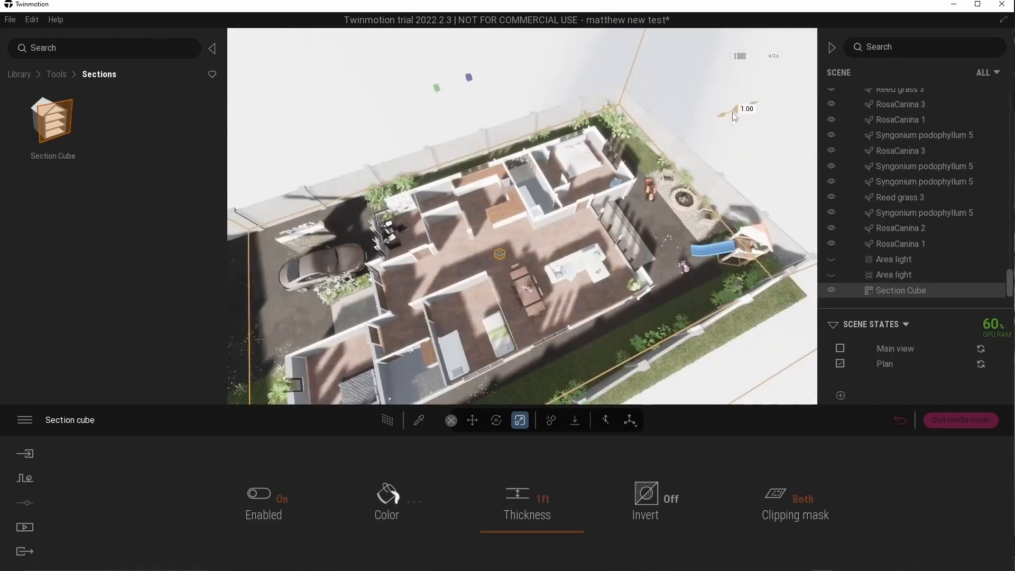
{"action": "left_click_drag", "start_coordinate": [731, 112], "coordinate": [720, 122]}
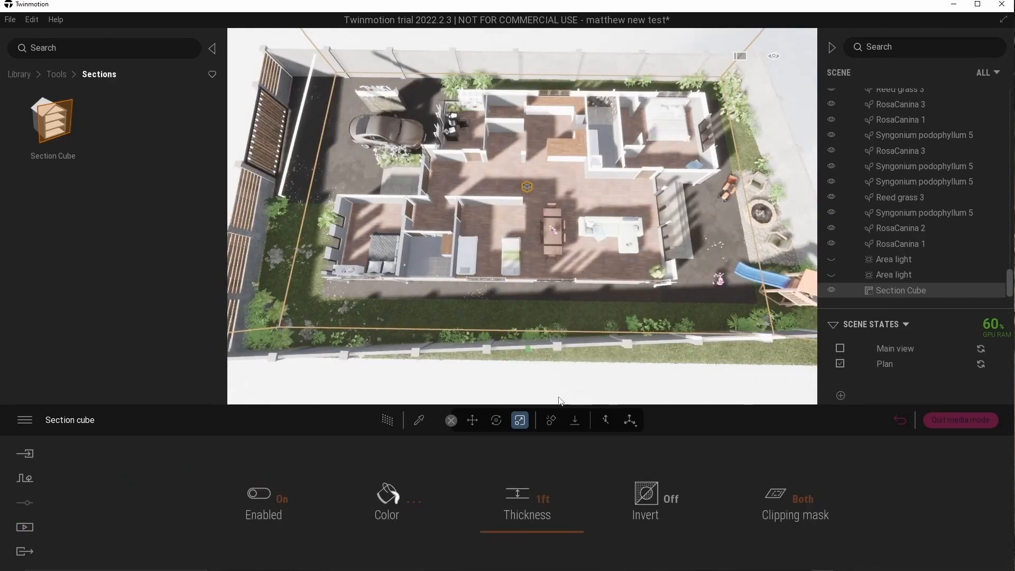
- Turn on Low-quality path tracing and inspect the Galvanised steel 01 colour without changing it
{"action": "left_click", "coordinate": [392, 420]}
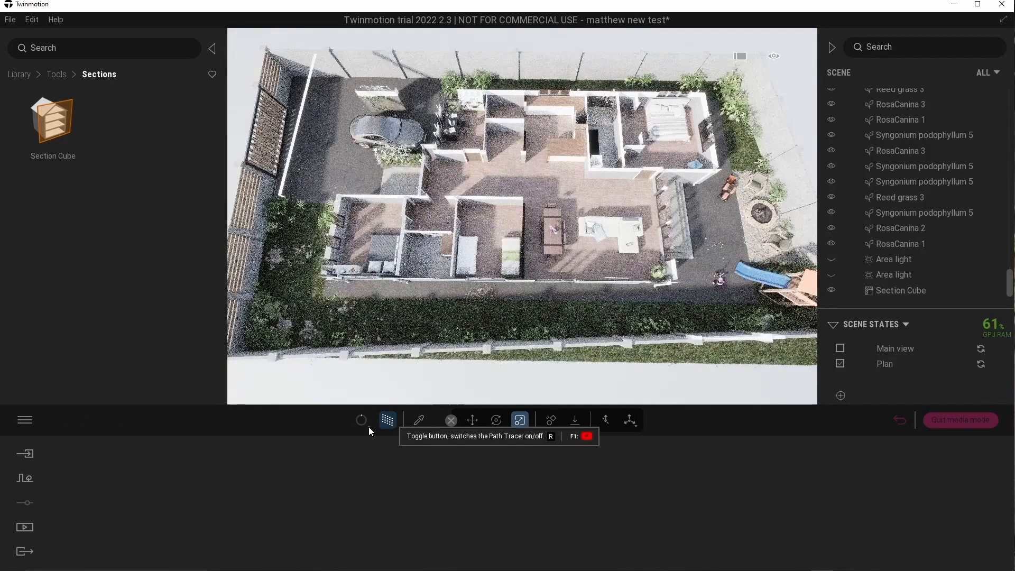
{"action": "left_click", "coordinate": [363, 421]}
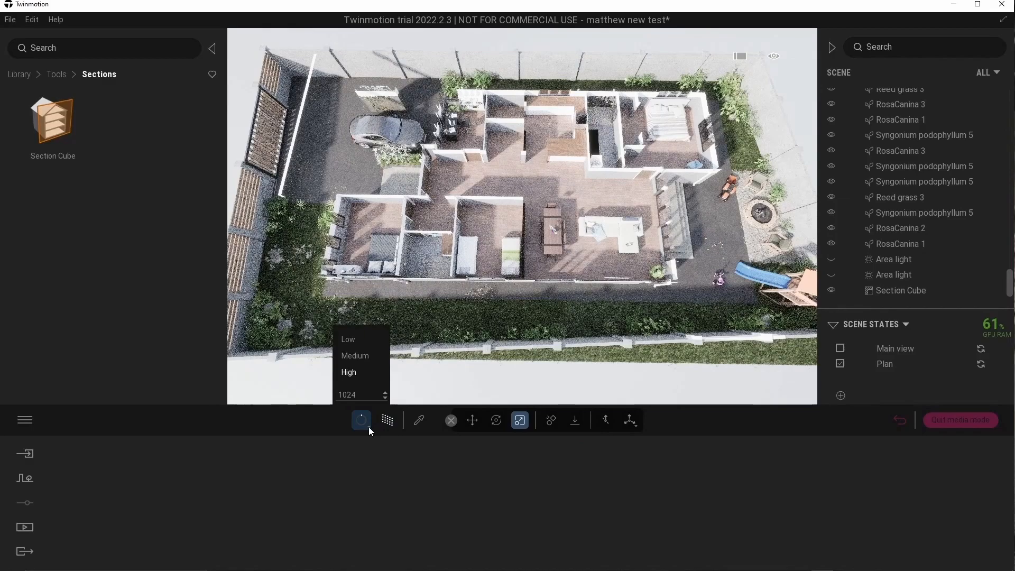
{"action": "left_click", "coordinate": [348, 341]}
{"action": "left_click", "coordinate": [523, 278]}
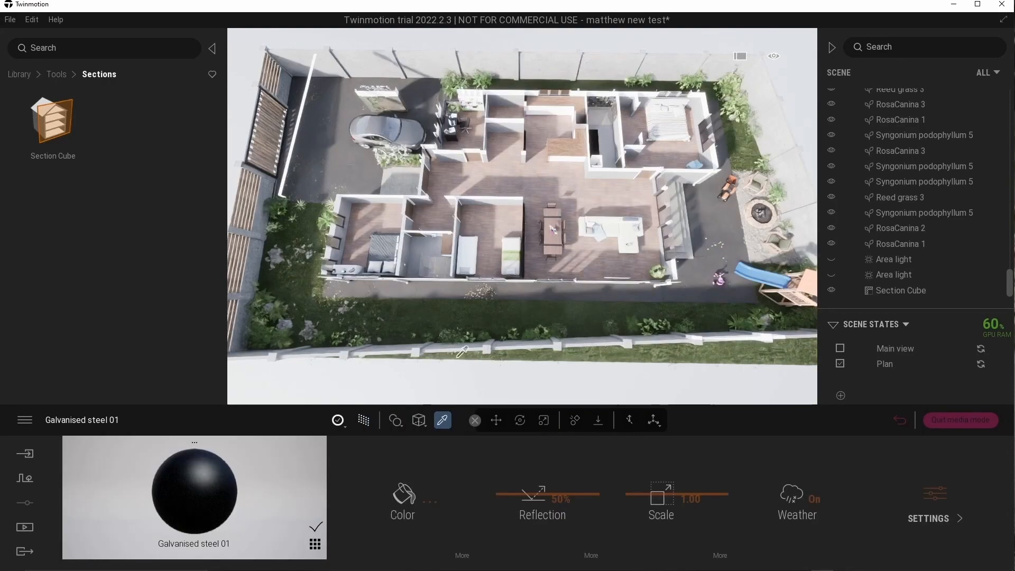
{"action": "left_click", "coordinate": [426, 501]}
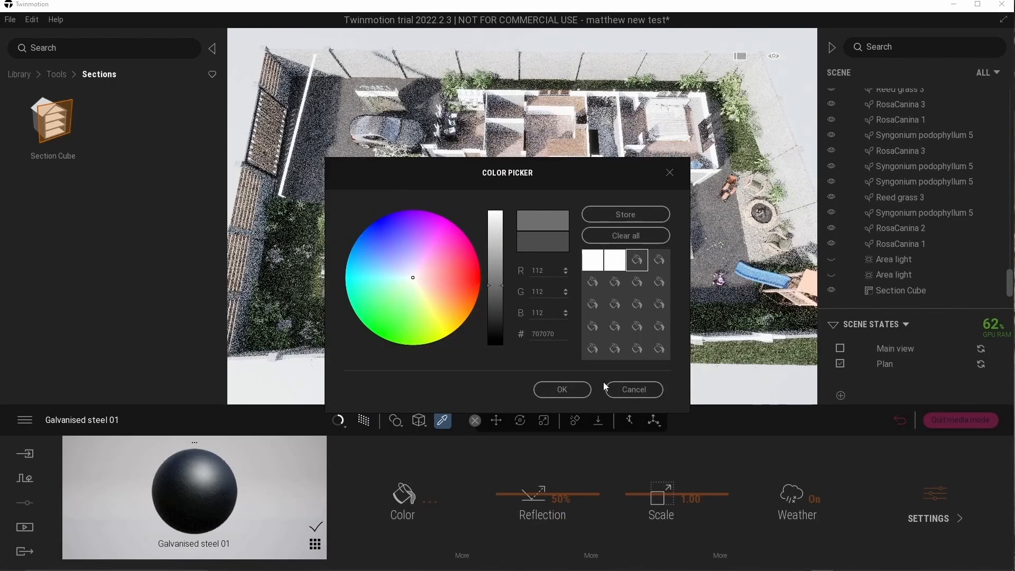
{"action": "left_click", "coordinate": [629, 390]}
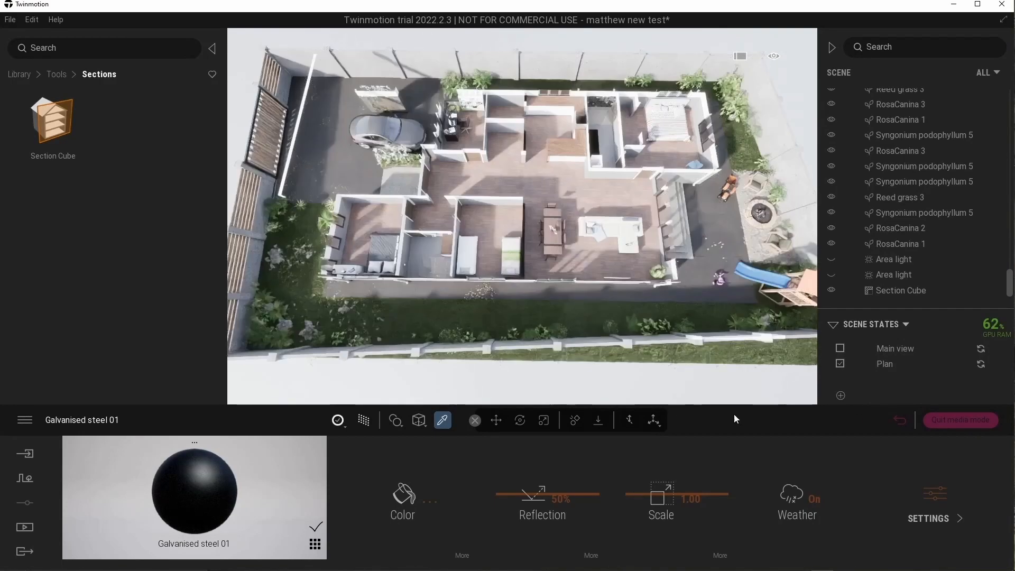
- Open the Left side panorama's camera Color gradient settings to set contrast to 58%
{"action": "left_click", "coordinate": [27, 531]}
{"action": "double_click", "coordinate": [250, 497]}
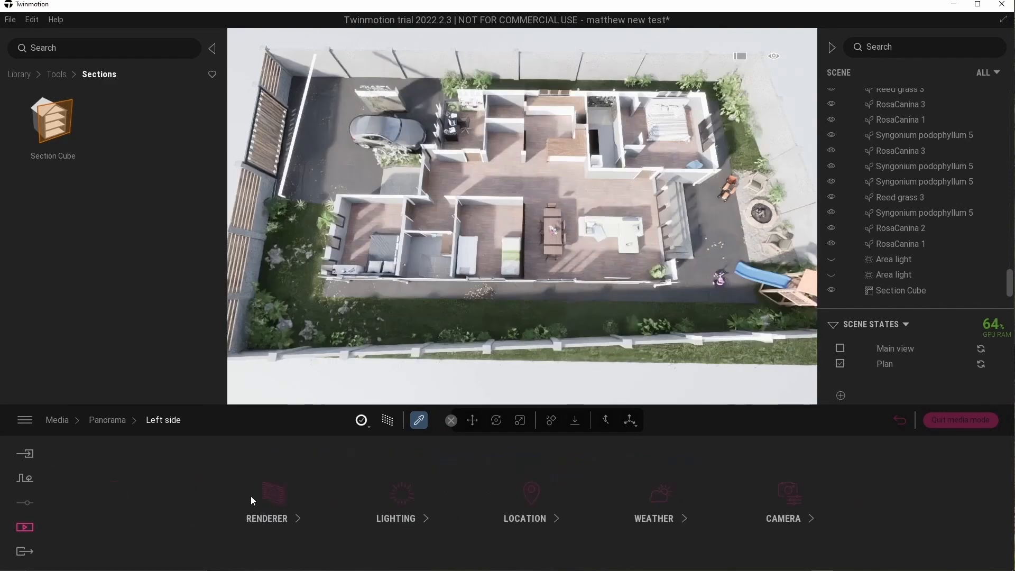
{"action": "left_click", "coordinate": [794, 503]}
{"action": "left_click", "coordinate": [593, 492]}
{"action": "left_click", "coordinate": [363, 494]}
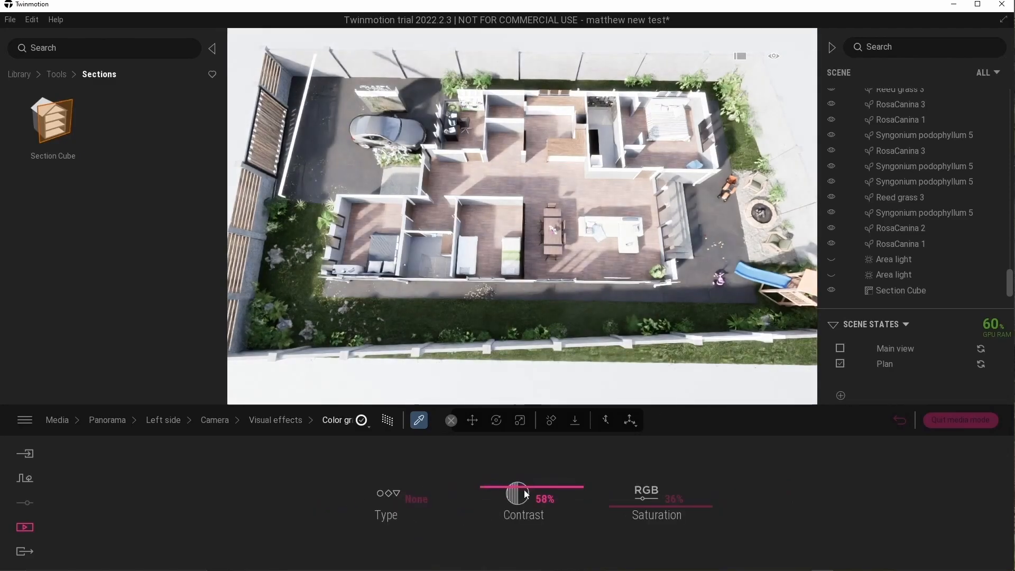
- Resize the Section Cube around the house and return to the panorama list
{"action": "left_click", "coordinate": [899, 290]}
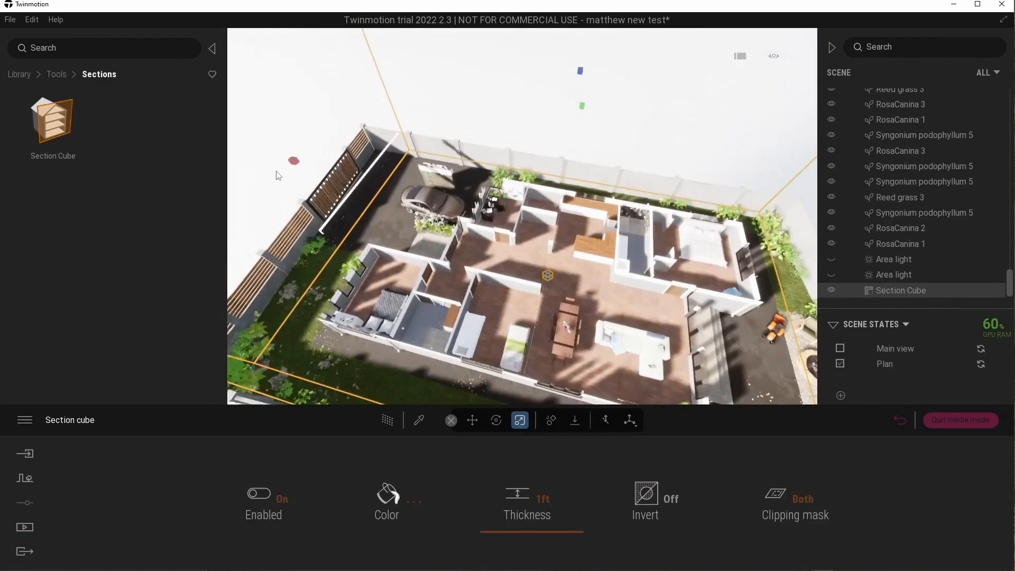
{"action": "left_click_drag", "start_coordinate": [295, 161], "coordinate": [287, 160]}
{"action": "left_click_drag", "start_coordinate": [569, 108], "coordinate": [571, 108]}
{"action": "left_click", "coordinate": [25, 527]}
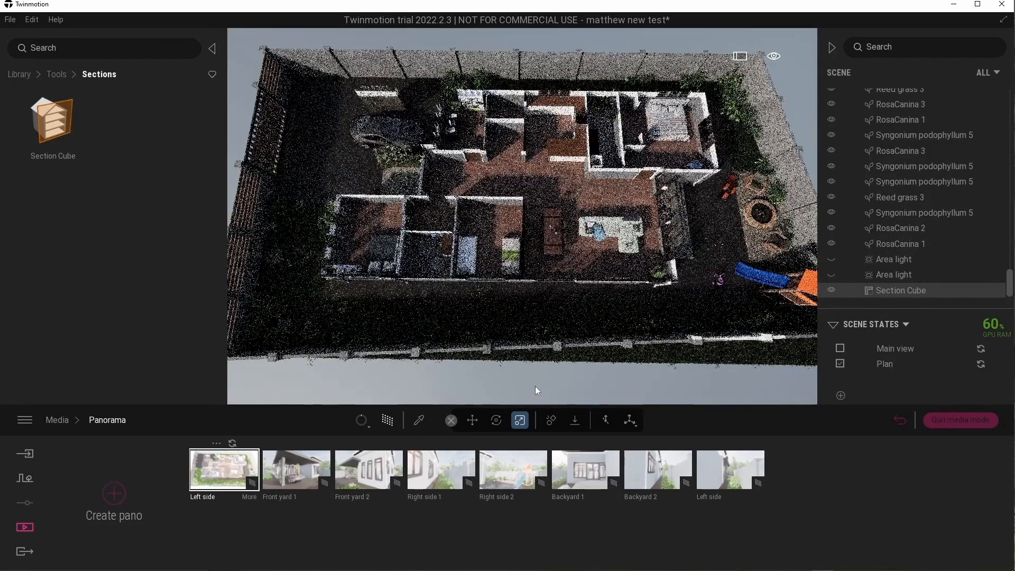
- Hide the Section Cube again and switch to the Main view scene state
{"action": "left_click", "coordinate": [536, 390]}
{"action": "left_click", "coordinate": [369, 430]}
{"action": "left_click", "coordinate": [347, 376]}
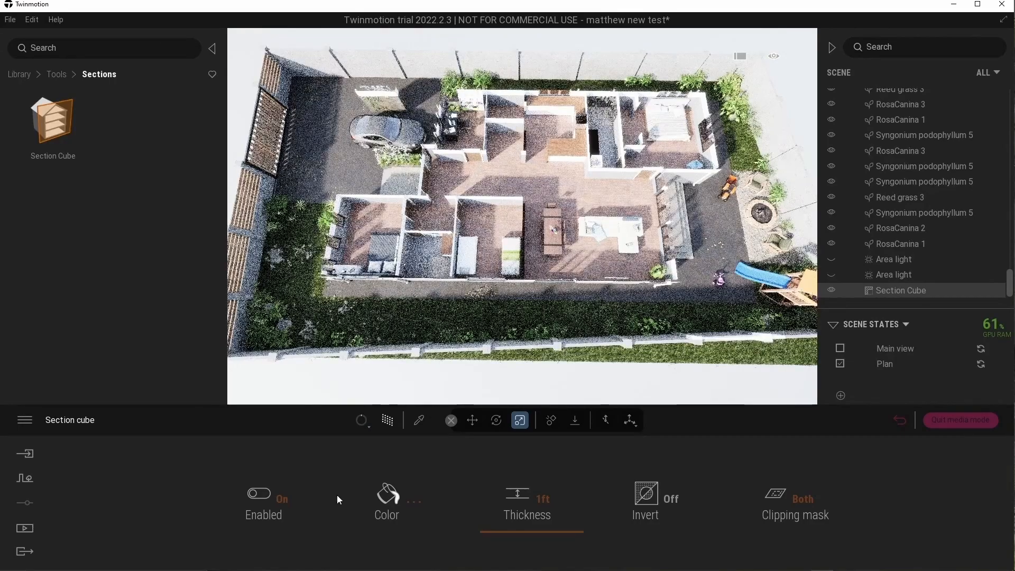
{"action": "left_click", "coordinate": [292, 474]}
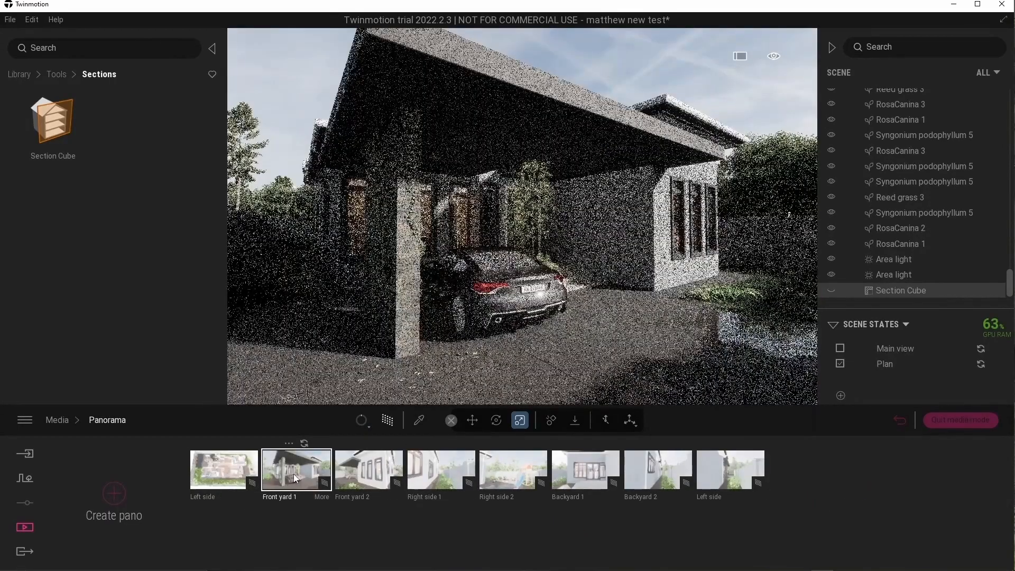
{"action": "left_click", "coordinate": [974, 421]}
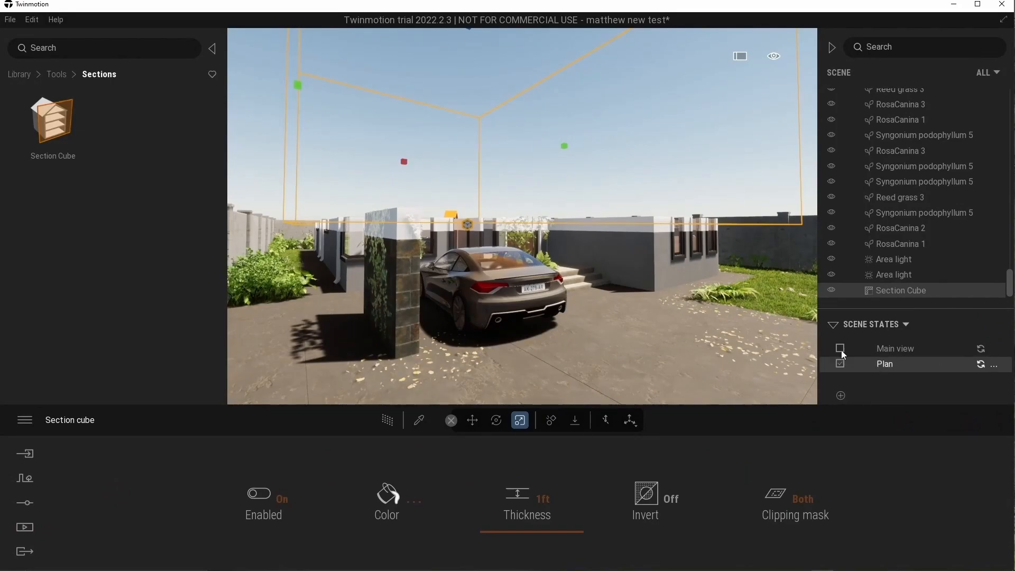
{"action": "left_click", "coordinate": [896, 350]}
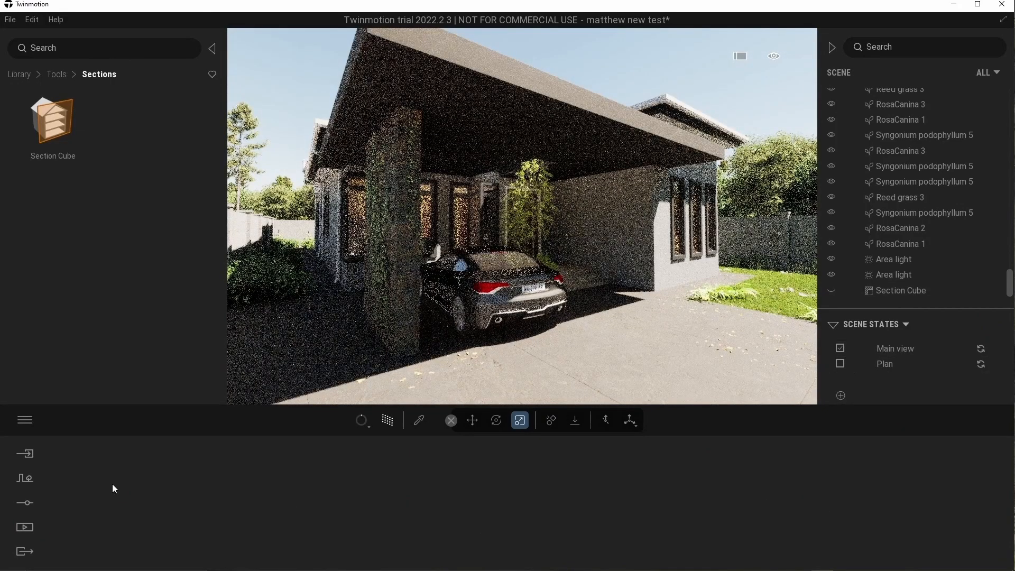
- Preview the panoramas from Front yard 1 through Left side
{"action": "left_click", "coordinate": [25, 527]}
{"action": "left_click", "coordinate": [331, 486]}
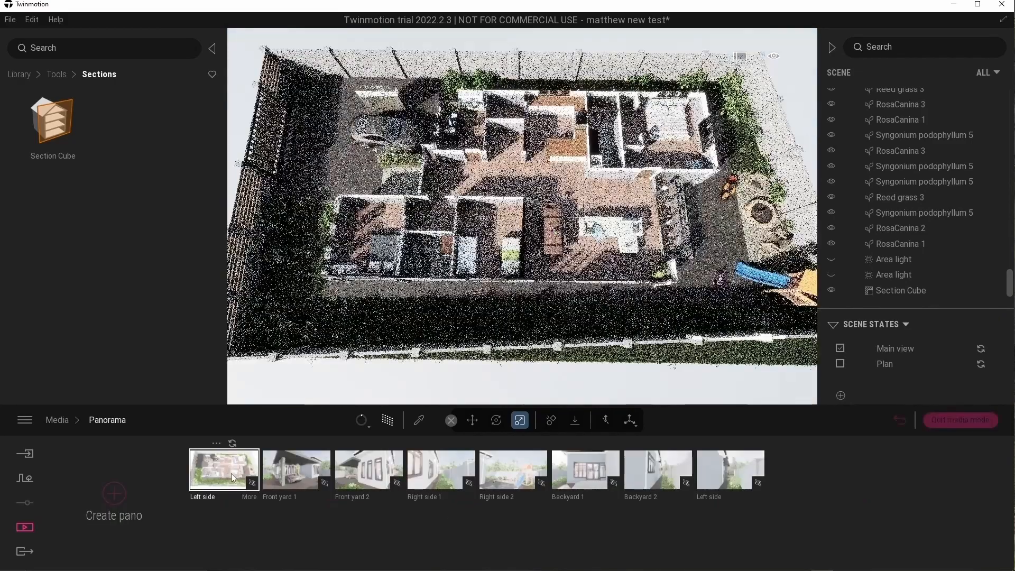
{"action": "left_click", "coordinate": [299, 468]}
{"action": "left_click", "coordinate": [368, 469]}
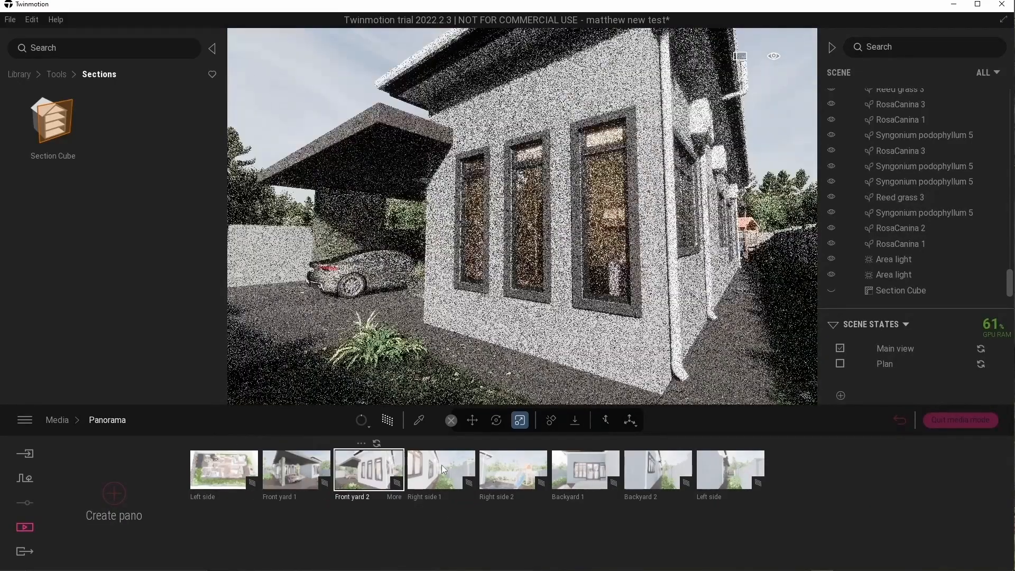
{"action": "left_click", "coordinate": [441, 466]}
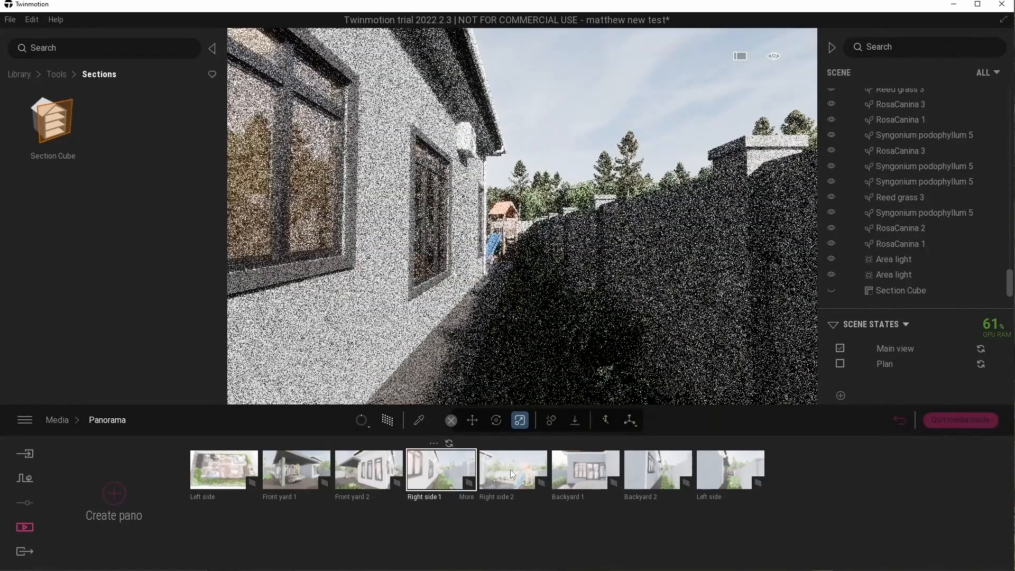
{"action": "left_click", "coordinate": [658, 468]}
{"action": "left_click", "coordinate": [719, 469]}
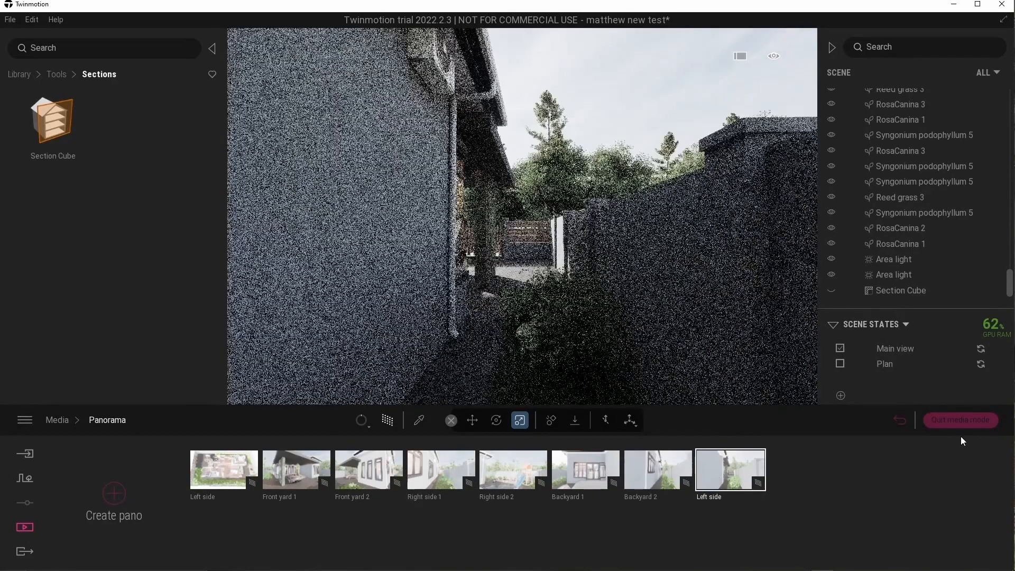
{"action": "left_click", "coordinate": [960, 419]}
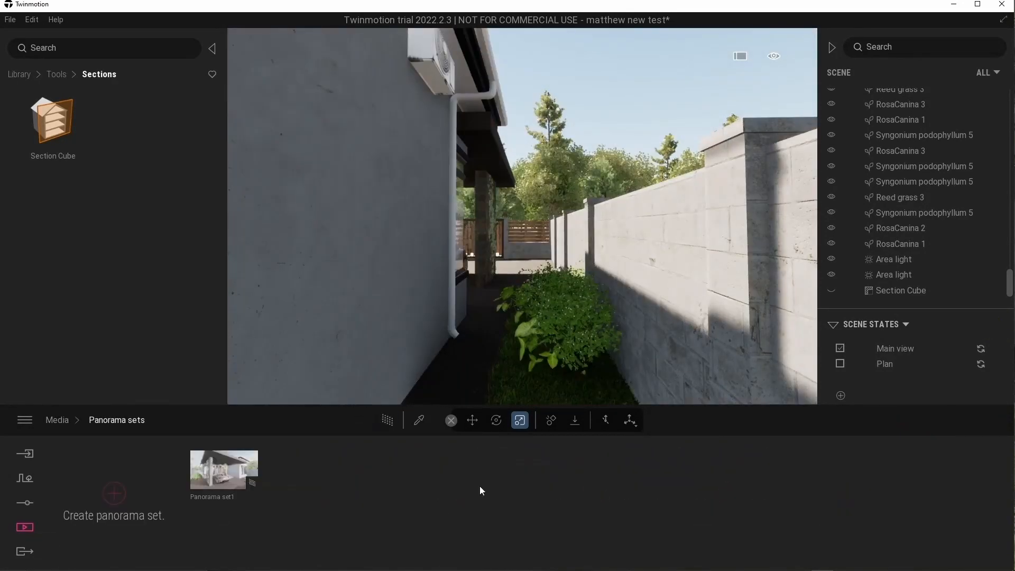
- Add the Left side panorama first in Panorama set1
{"action": "left_click", "coordinate": [262, 475]}
{"action": "left_click", "coordinate": [687, 420]}
{"action": "left_click_drag", "start_coordinate": [225, 481], "coordinate": [225, 481]}
{"action": "left_click", "coordinate": [749, 138]}
{"action": "left_click", "coordinate": [338, 474]}
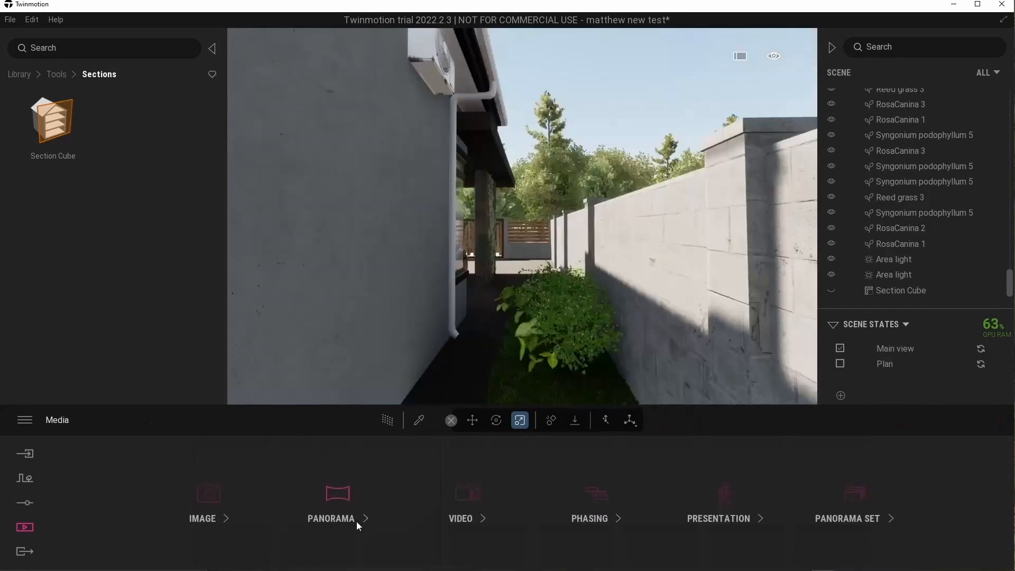
{"action": "left_click", "coordinate": [356, 521]}
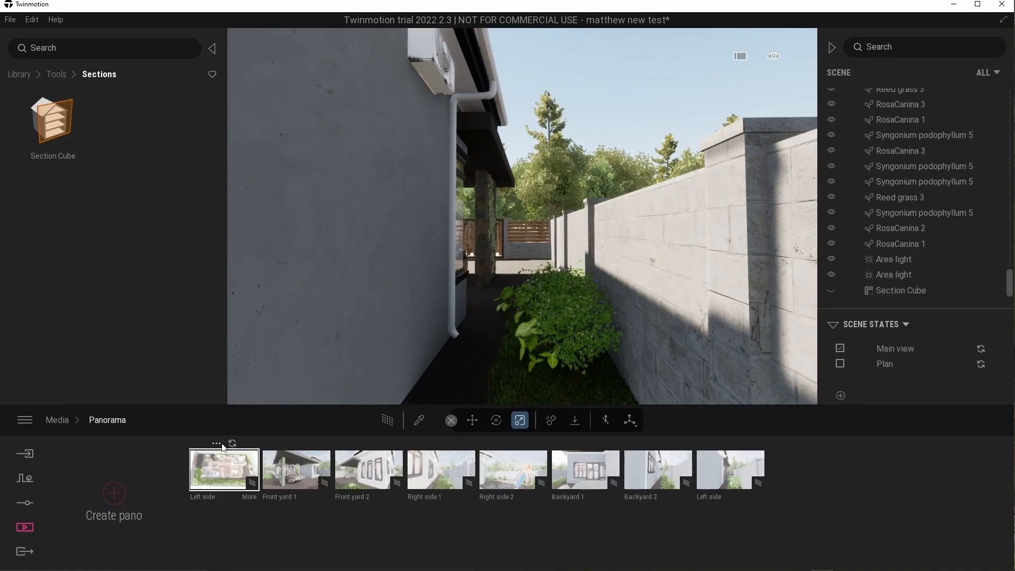
- Rename the first, top-down panorama to Plan view and leave media mode
{"action": "left_click", "coordinate": [217, 444]}
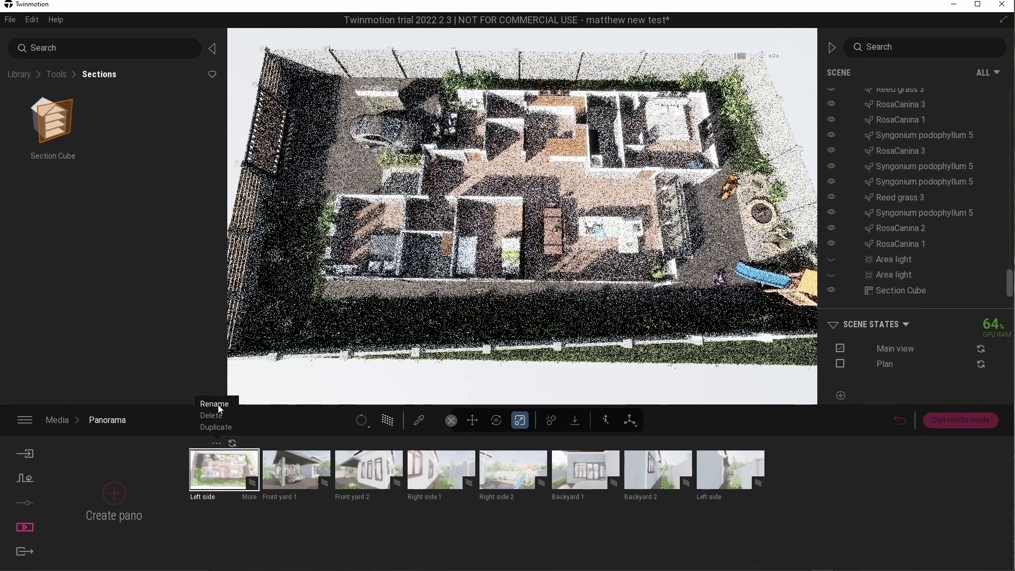
{"action": "left_click", "coordinate": [218, 404]}
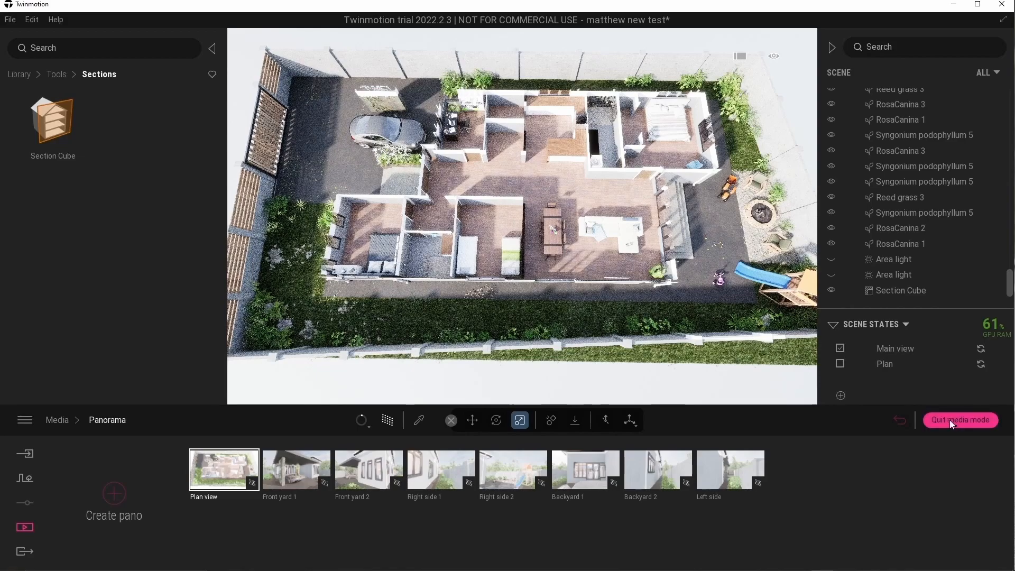
{"action": "left_click", "coordinate": [949, 420]}
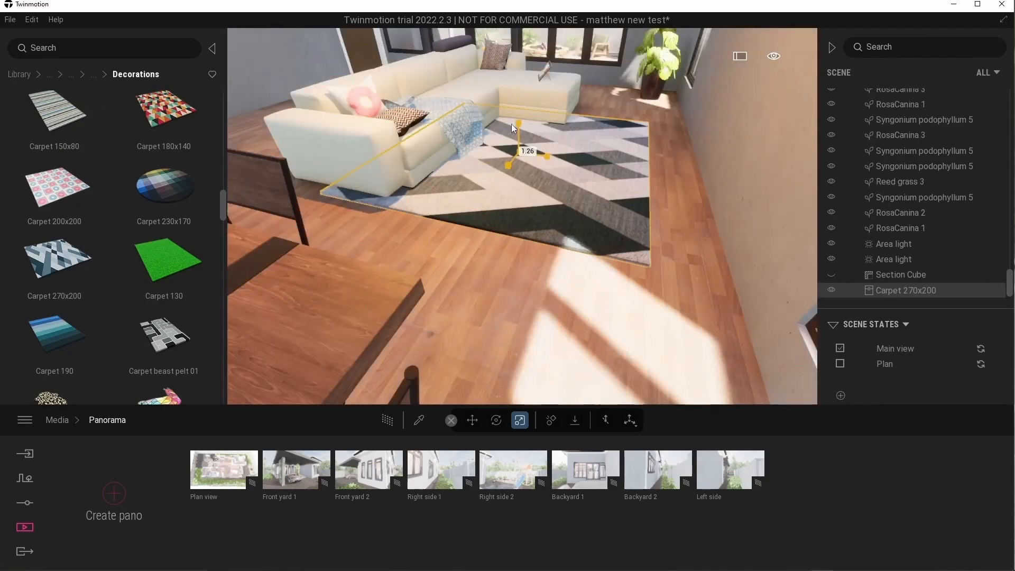
- Enlarge the Carpet 270x200 under the sofa and lay a Carpet 200x200 in the bedroom
{"action": "left_click_drag", "start_coordinate": [512, 124], "coordinate": [524, 156]}
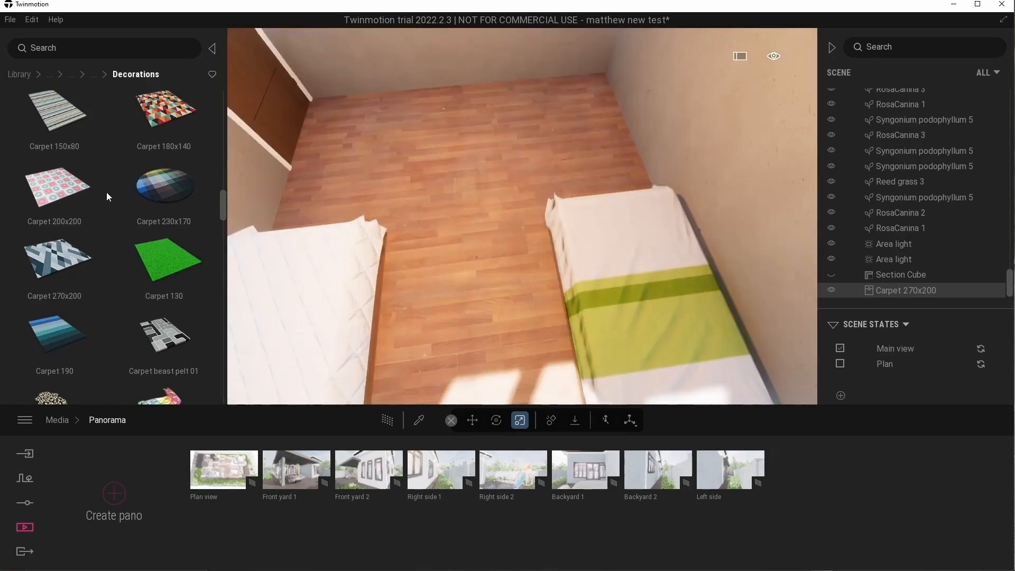
{"action": "left_click_drag", "start_coordinate": [106, 192], "coordinate": [460, 249]}
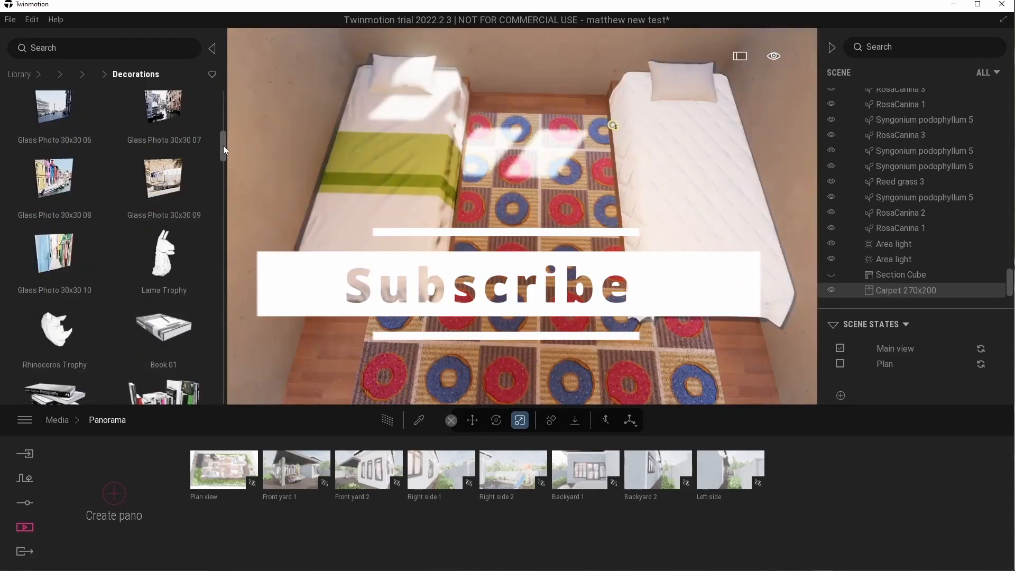
{"action": "left_click_drag", "start_coordinate": [223, 145], "coordinate": [224, 150]}
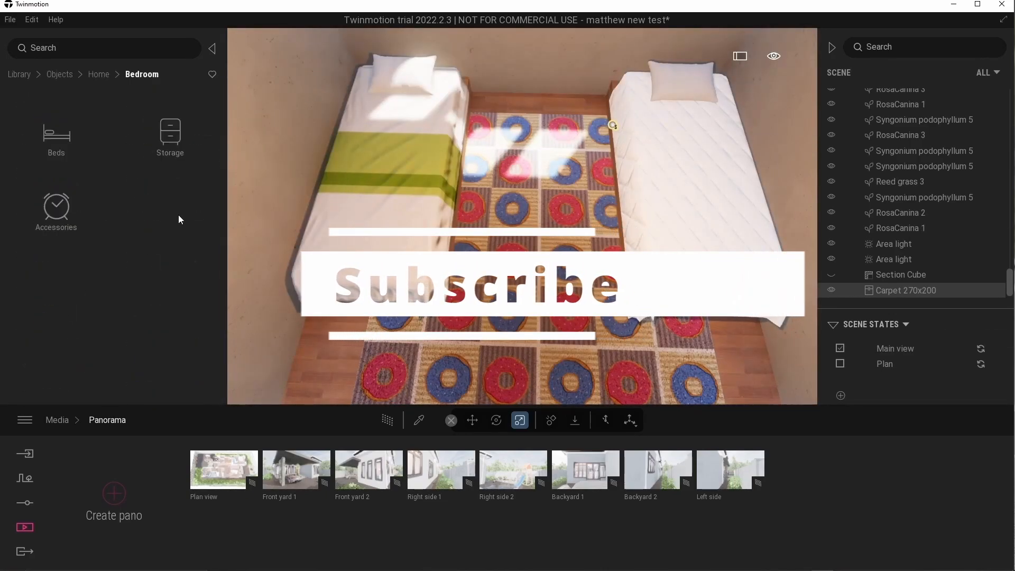
- Place a nightstand at the head of the bed and a Block Big between the beds
{"action": "left_click", "coordinate": [168, 136]}
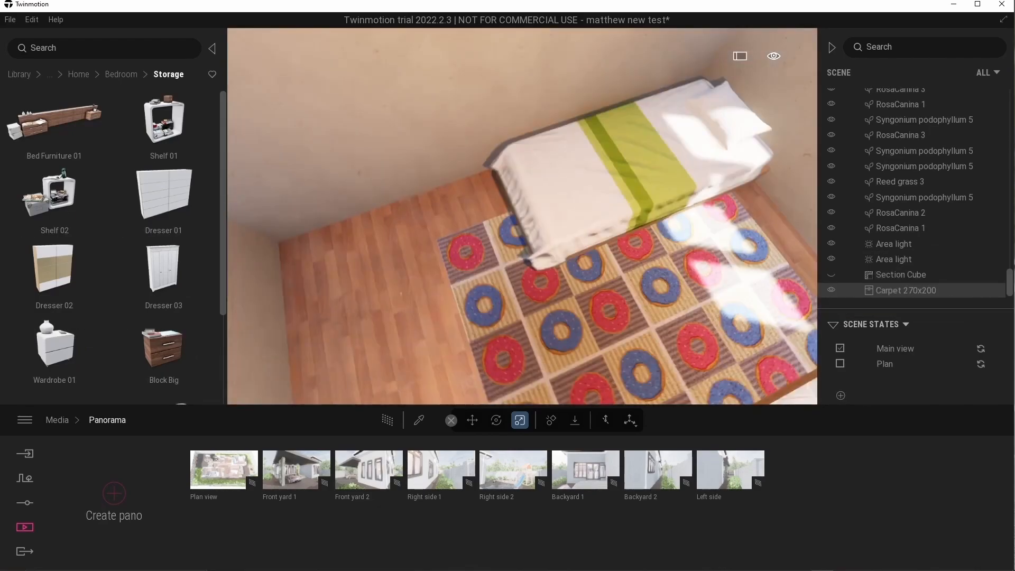
{"action": "scroll", "coordinate": [111, 243], "scroll_direction": "down", "scroll_amount": 3}
{"action": "left_click_drag", "start_coordinate": [164, 301], "coordinate": [634, 160]}
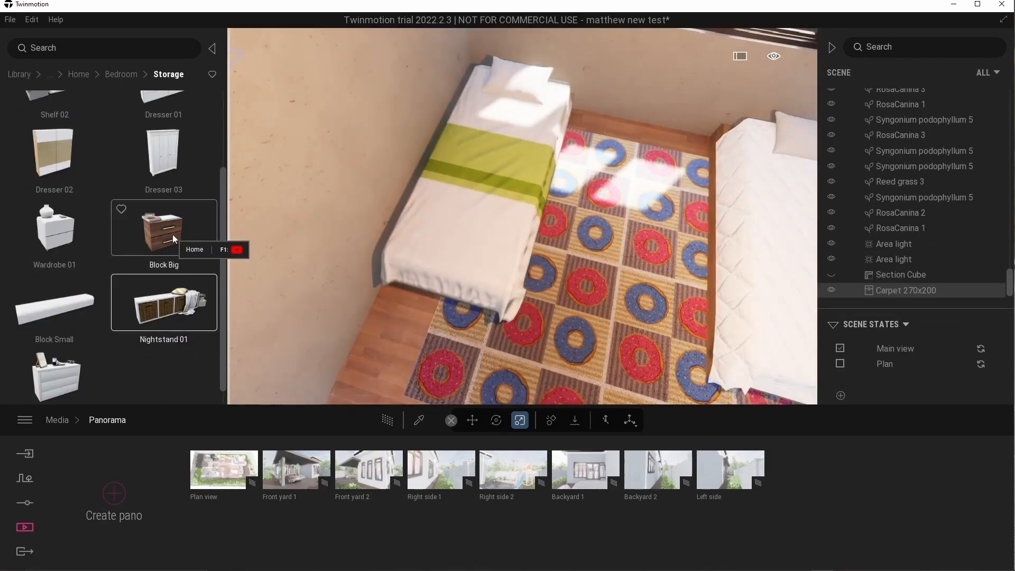
{"action": "left_click_drag", "start_coordinate": [164, 230], "coordinate": [648, 134]}
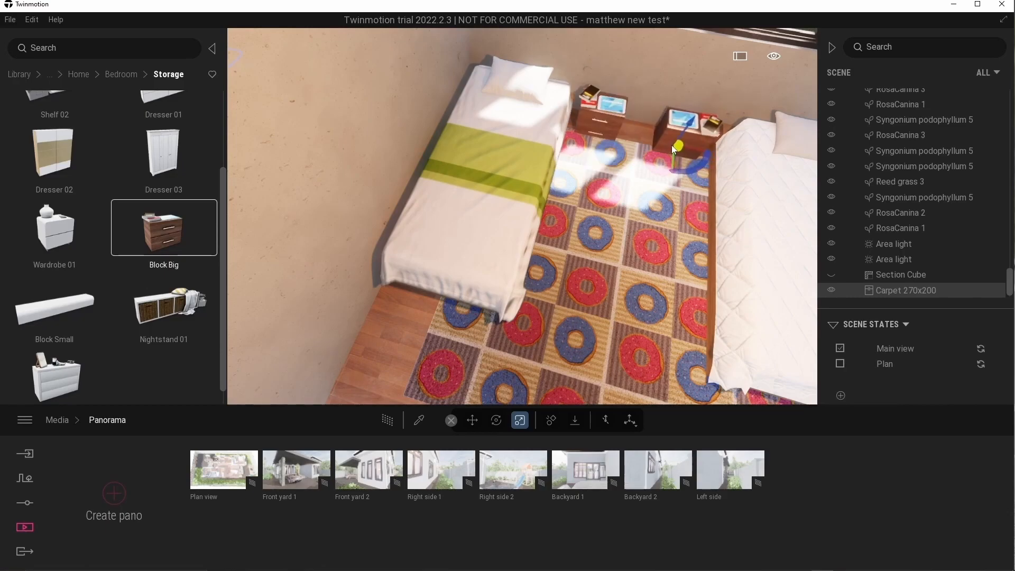
- Browse the Home library and drag an item into the bedroom
{"action": "left_click", "coordinate": [121, 74]}
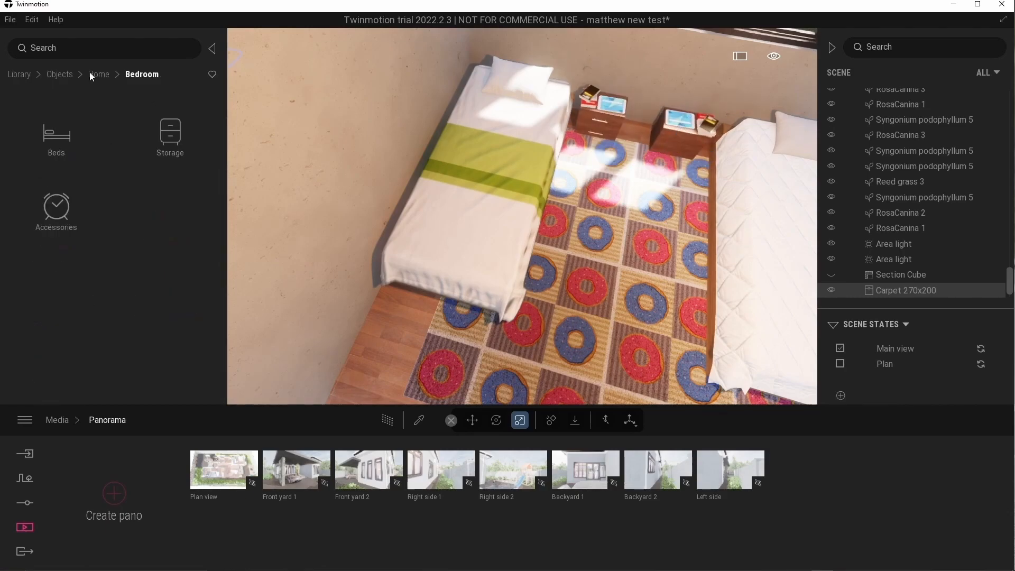
{"action": "left_click", "coordinate": [99, 75]}
{"action": "scroll", "coordinate": [107, 252], "scroll_direction": "down", "scroll_amount": 1}
{"action": "scroll", "coordinate": [74, 243], "scroll_direction": "up", "scroll_amount": 1}
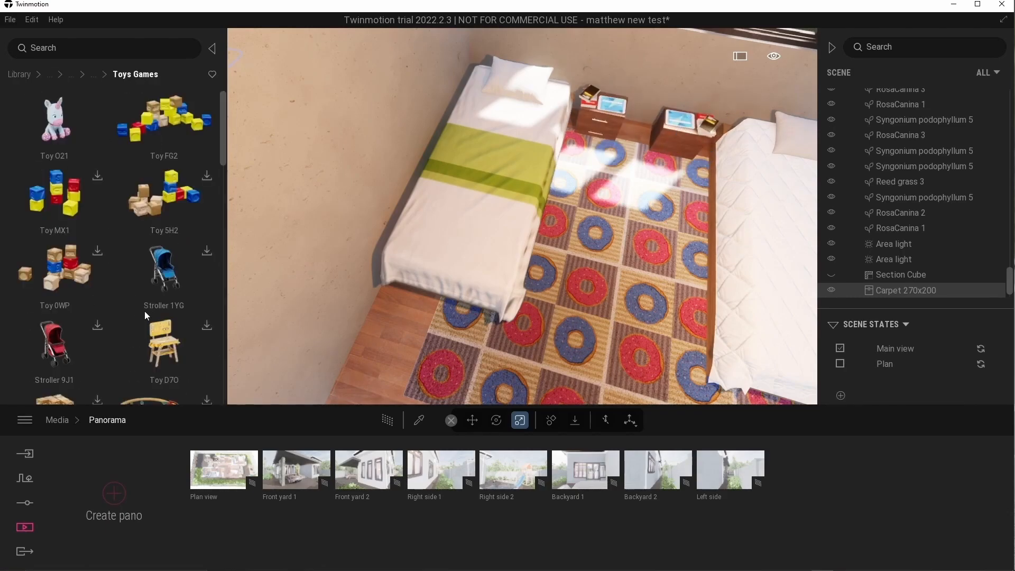
{"action": "scroll", "coordinate": [143, 286], "scroll_direction": "down", "scroll_amount": 2}
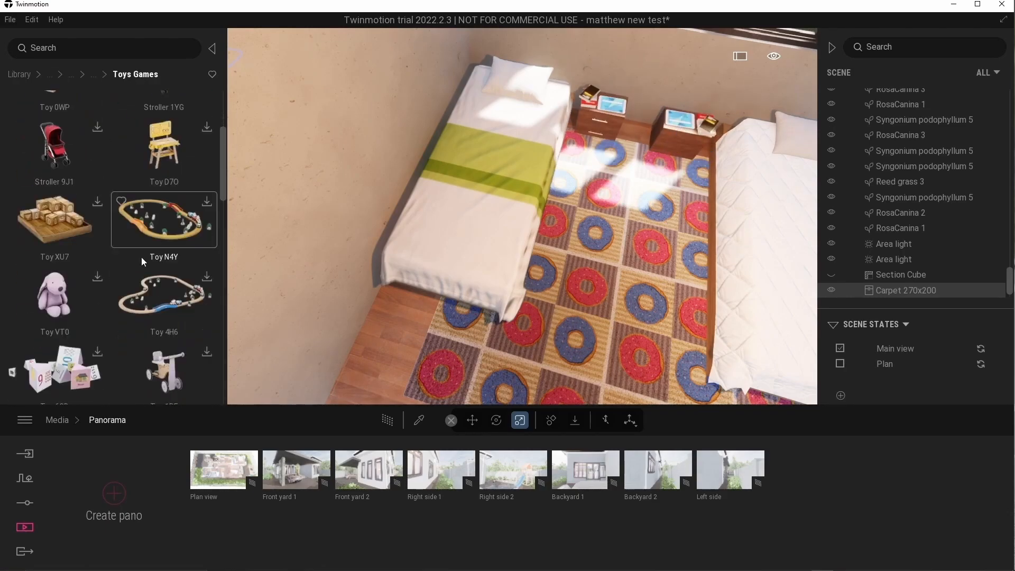
{"action": "left_click_drag", "start_coordinate": [164, 169], "coordinate": [344, 183]}
{"action": "right_click_drag", "start_coordinate": [344, 183], "coordinate": [275, 204]}
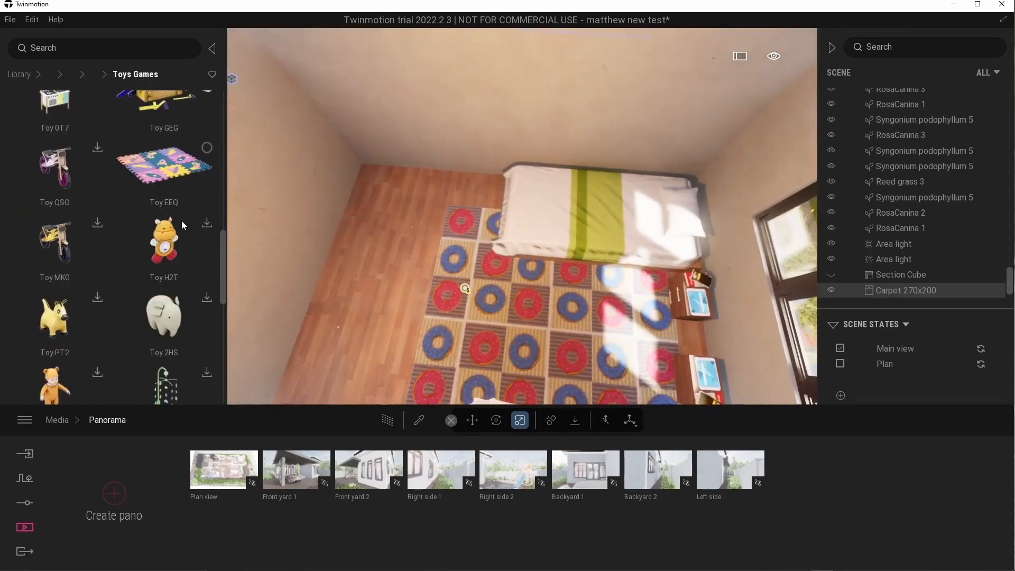
{"action": "scroll", "coordinate": [157, 215], "scroll_direction": "up", "scroll_amount": 2}
{"action": "scroll", "coordinate": [160, 218], "scroll_direction": "down", "scroll_amount": 5}
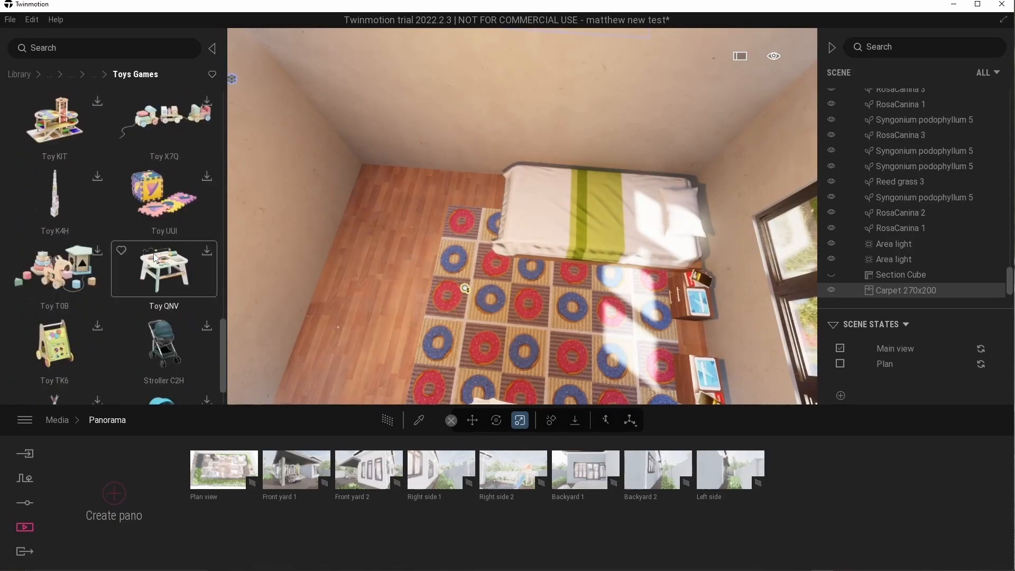
{"action": "scroll", "coordinate": [183, 236], "scroll_direction": "up", "scroll_amount": 3}
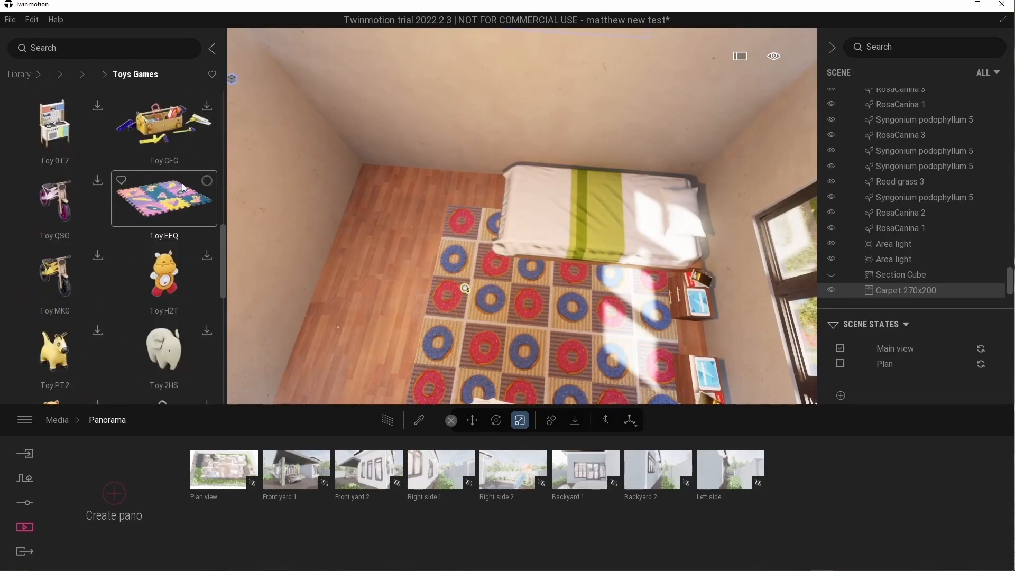
- In the Plan scene state, put the Toy O21 plush on the bed and delete the floor copy
{"action": "left_click", "coordinate": [839, 363]}
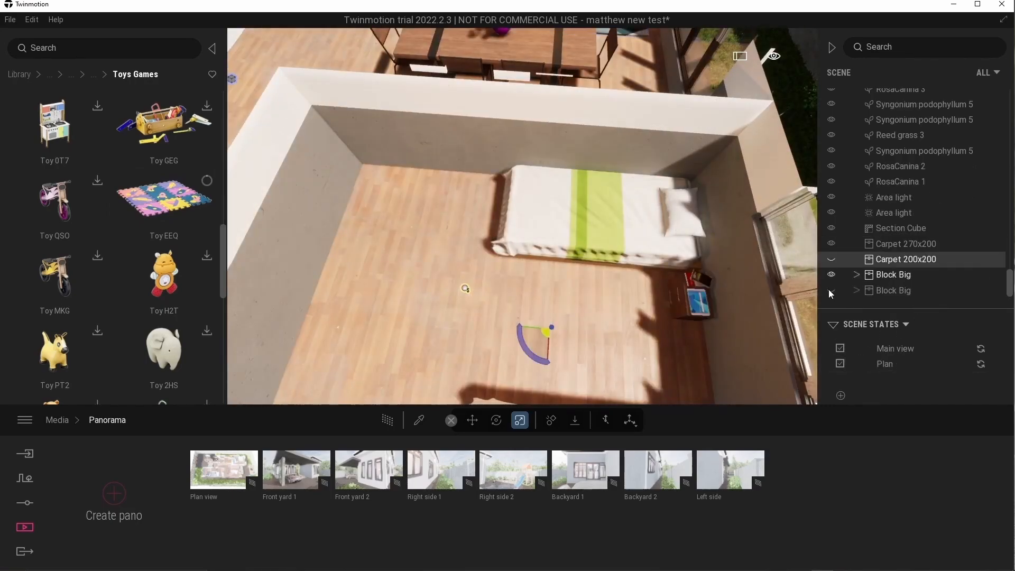
{"action": "scroll", "coordinate": [179, 217], "scroll_direction": "down", "scroll_amount": 5}
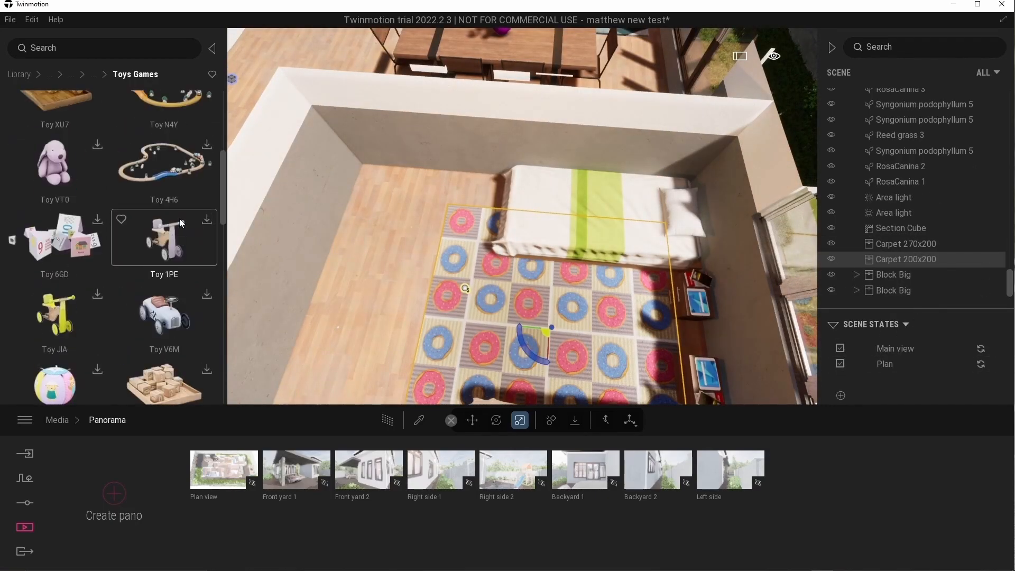
{"action": "scroll", "coordinate": [151, 235], "scroll_direction": "up", "scroll_amount": 2}
{"action": "left_click_drag", "start_coordinate": [163, 124], "coordinate": [397, 249]}
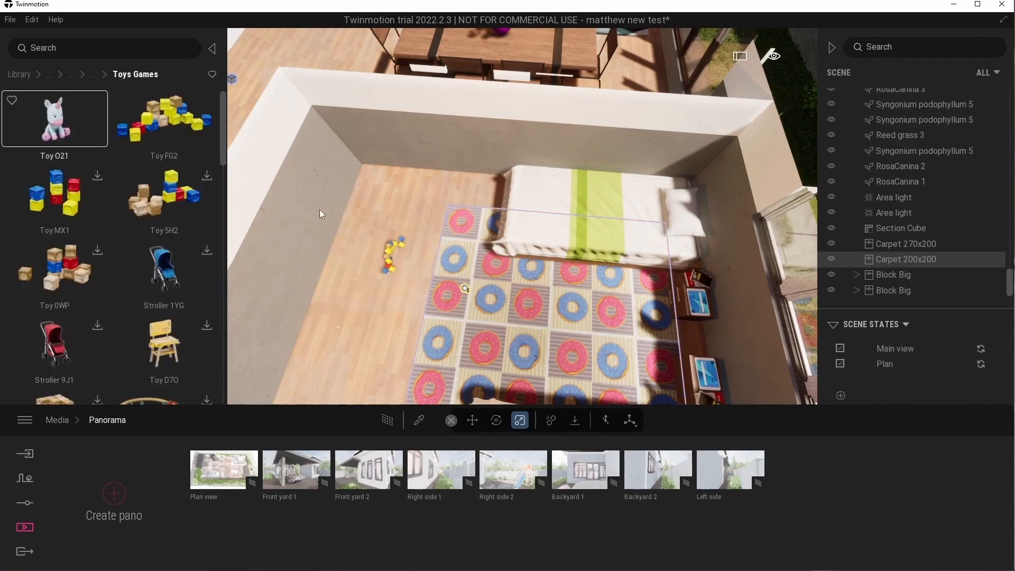
{"action": "left_click", "coordinate": [568, 214]}
{"action": "key", "text": "Escape"}
{"action": "left_click", "coordinate": [407, 304]}
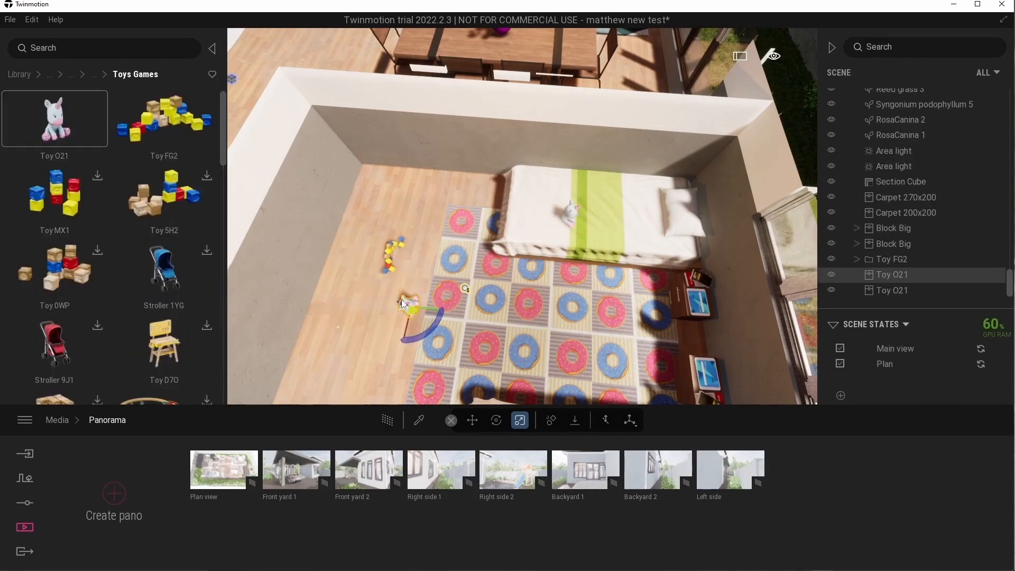
{"action": "key", "text": "Delete"}
- Save the project
{"action": "scroll", "coordinate": [140, 224], "scroll_direction": "down", "scroll_amount": 8}
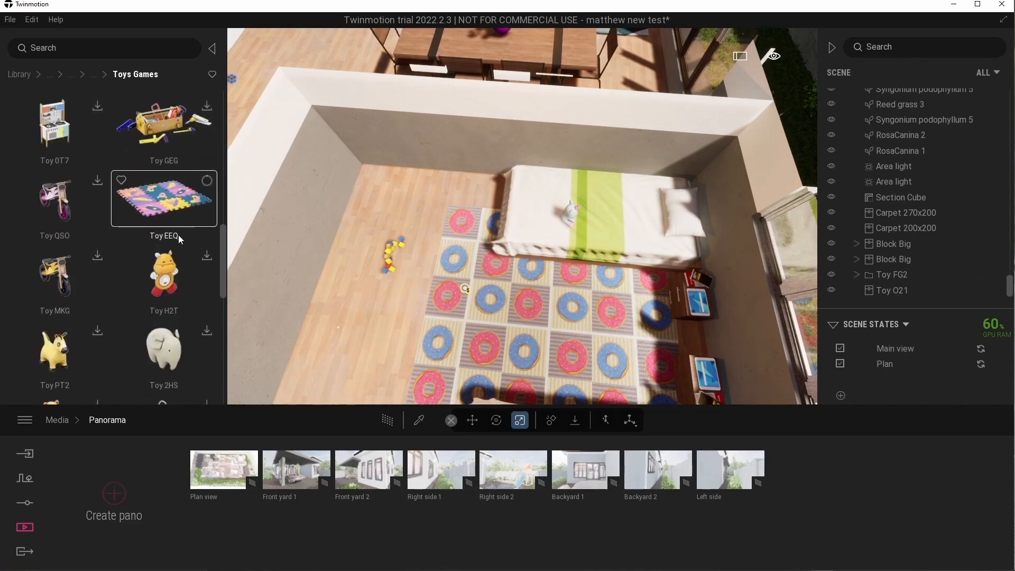
{"action": "scroll", "coordinate": [173, 236], "scroll_direction": "down", "scroll_amount": 1}
{"action": "key", "text": "ctrl+s"}
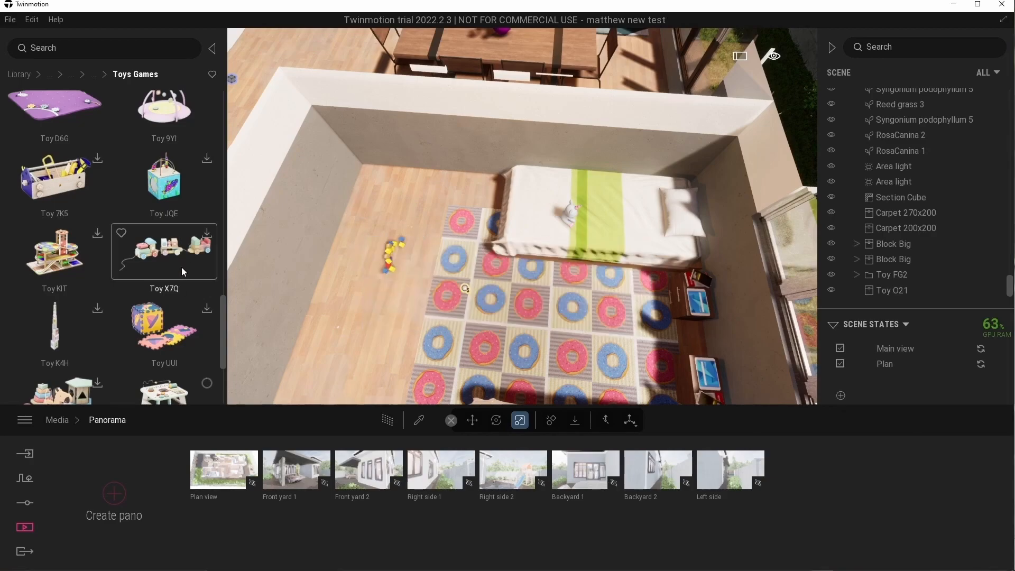
- Add Toy QNV and Toy T0B to the bedroom floor
{"action": "scroll", "coordinate": [188, 253], "scroll_direction": "up", "scroll_amount": 5}
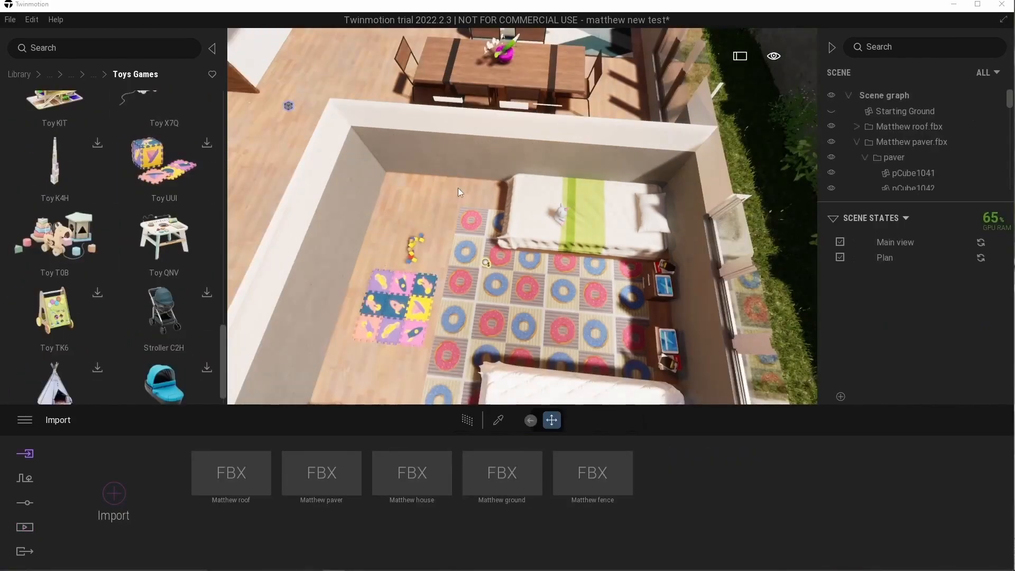
{"action": "left_click_drag", "start_coordinate": [164, 236], "coordinate": [425, 204]}
{"action": "left_click_drag", "start_coordinate": [55, 235], "coordinate": [540, 312]}
{"action": "right_click_drag", "start_coordinate": [540, 312], "coordinate": [412, 301]}
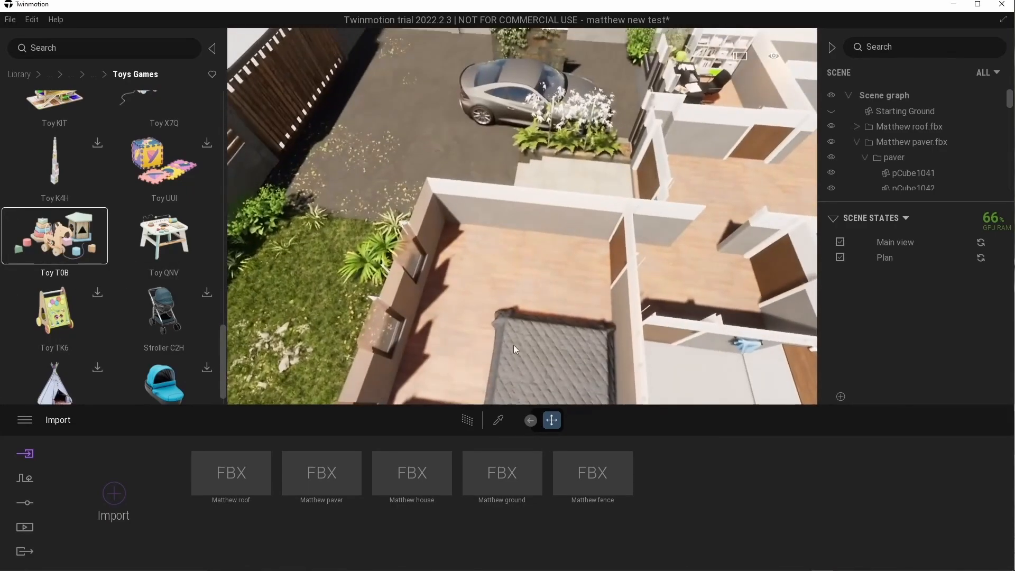
- Place the Shape desk and red chair from Office > Tables beside the bed, then return to Main view
{"action": "left_click", "coordinate": [93, 74]}
{"action": "left_click", "coordinate": [63, 376]}
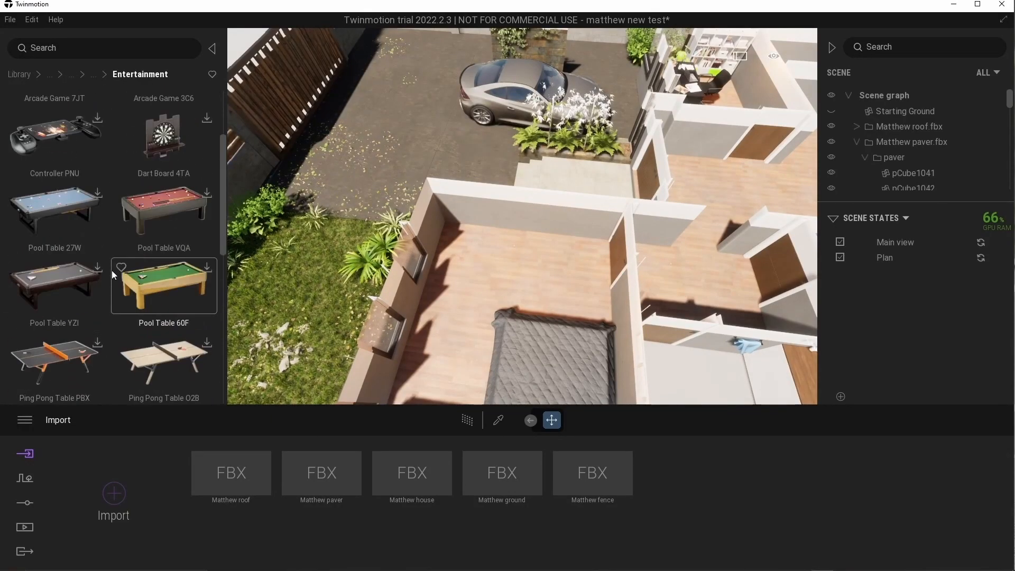
{"action": "scroll", "coordinate": [112, 271], "scroll_direction": "down", "scroll_amount": 5}
{"action": "left_click", "coordinate": [72, 76]}
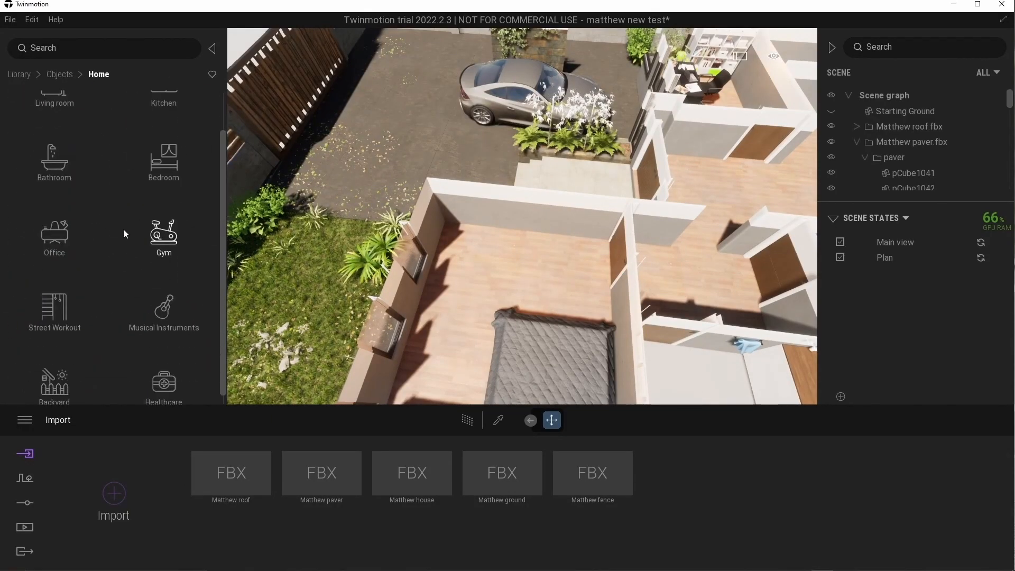
{"action": "left_click", "coordinate": [77, 280]}
{"action": "left_click", "coordinate": [175, 292]}
{"action": "left_click", "coordinate": [136, 74]}
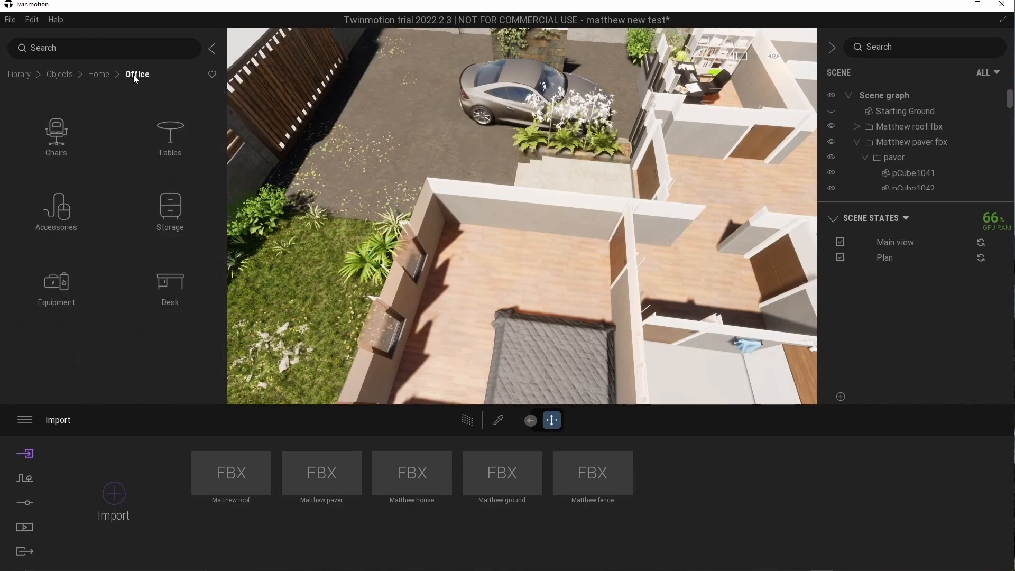
{"action": "left_click", "coordinate": [168, 138]}
{"action": "scroll", "coordinate": [145, 255], "scroll_direction": "down", "scroll_amount": 5}
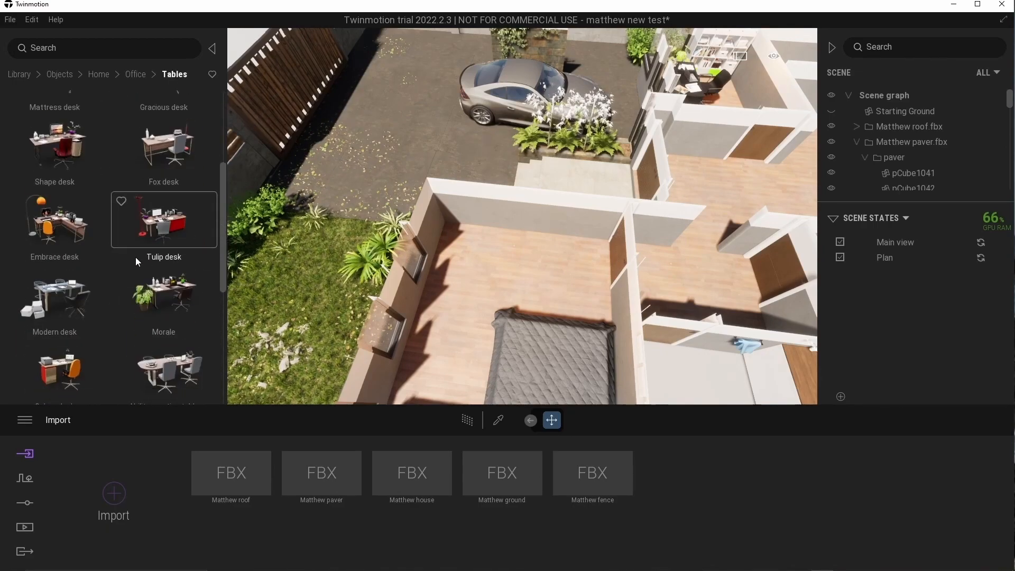
{"action": "scroll", "coordinate": [142, 280], "scroll_direction": "up", "scroll_amount": 3}
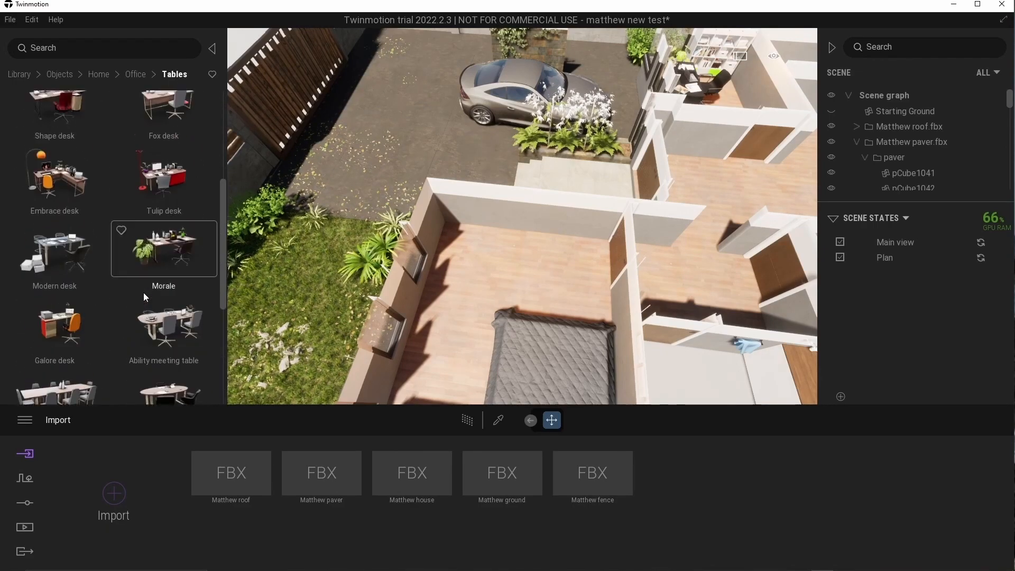
{"action": "right_click_drag", "start_coordinate": [487, 296], "coordinate": [566, 171]}
{"action": "scroll", "coordinate": [493, 271], "scroll_direction": "up", "scroll_amount": 4}
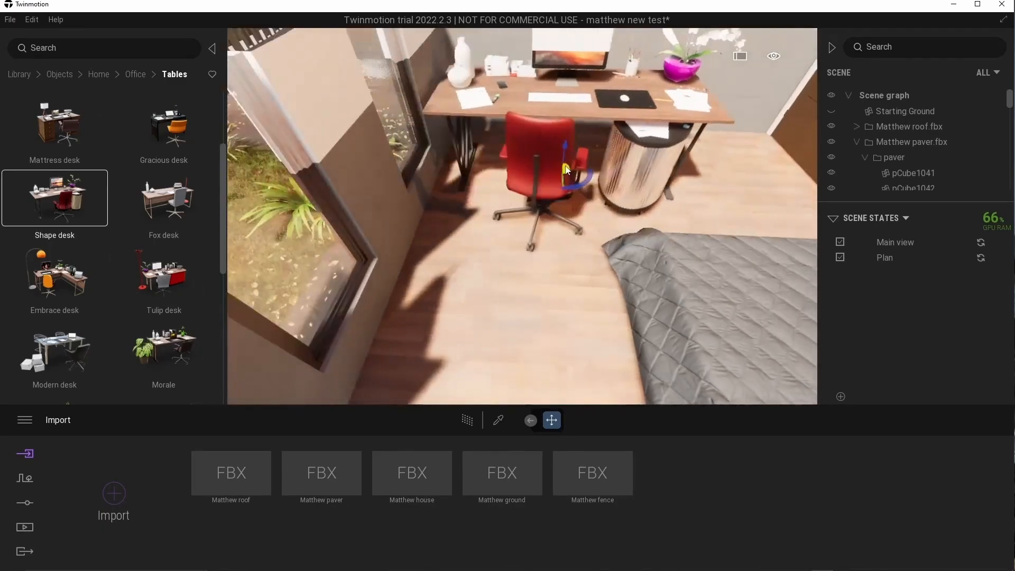
{"action": "scroll", "coordinate": [545, 221], "scroll_direction": "down", "scroll_amount": 6}
{"action": "left_click", "coordinate": [898, 243]}
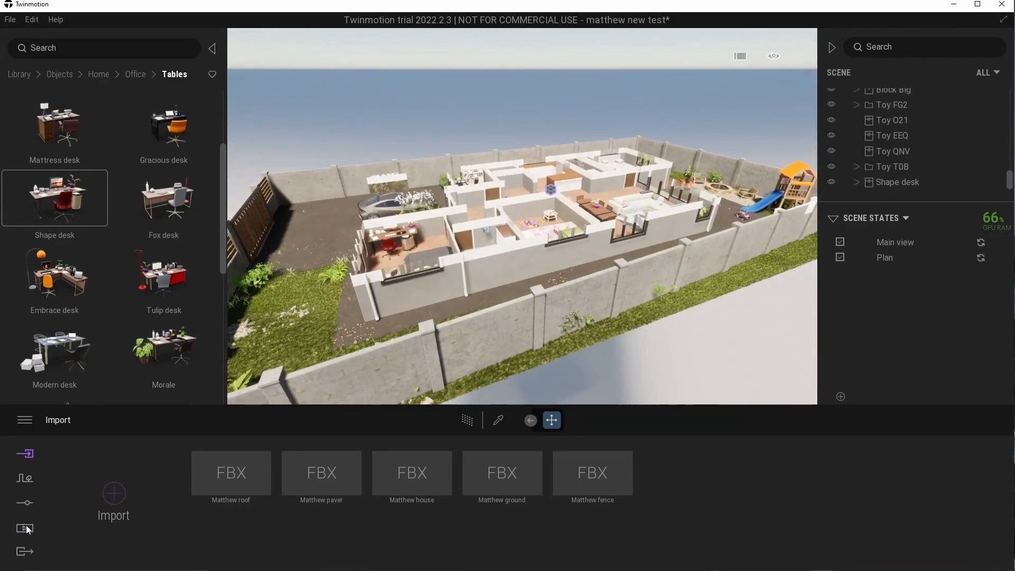
- Select the Plan view panorama, set render quality Low and turn off the Main view state
{"action": "left_click", "coordinate": [25, 527]}
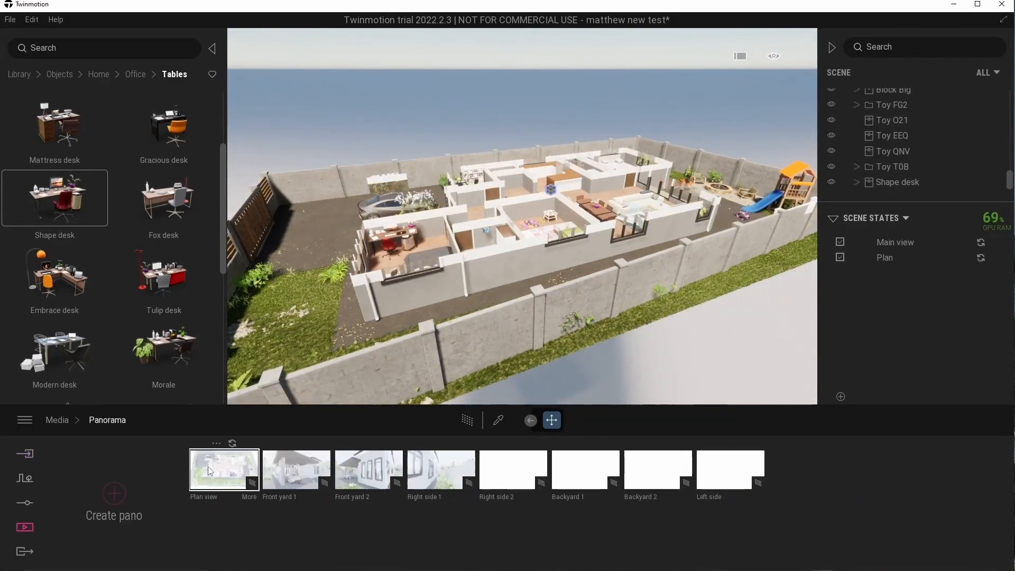
{"action": "left_click", "coordinate": [208, 466]}
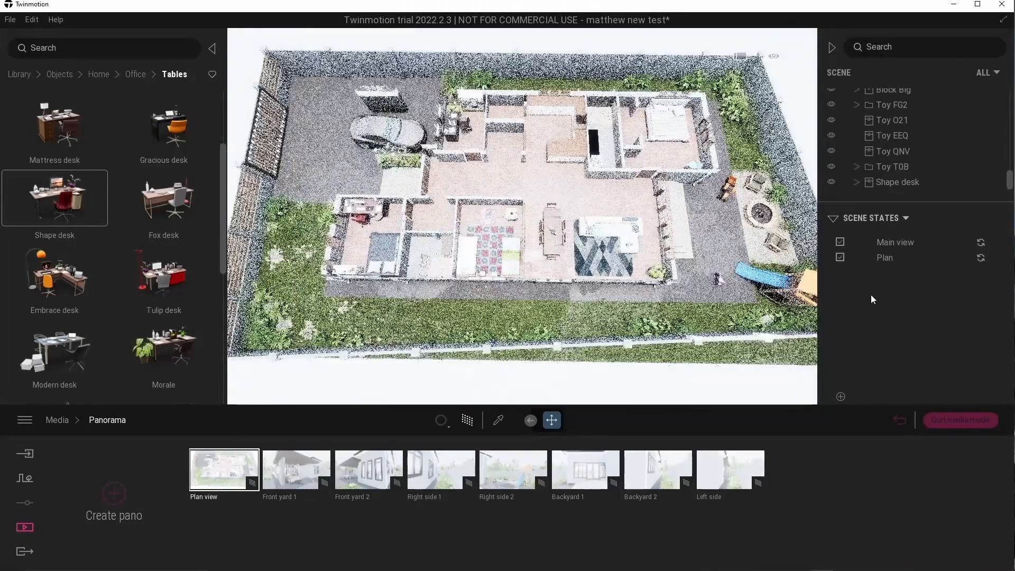
{"action": "left_click", "coordinate": [441, 420]}
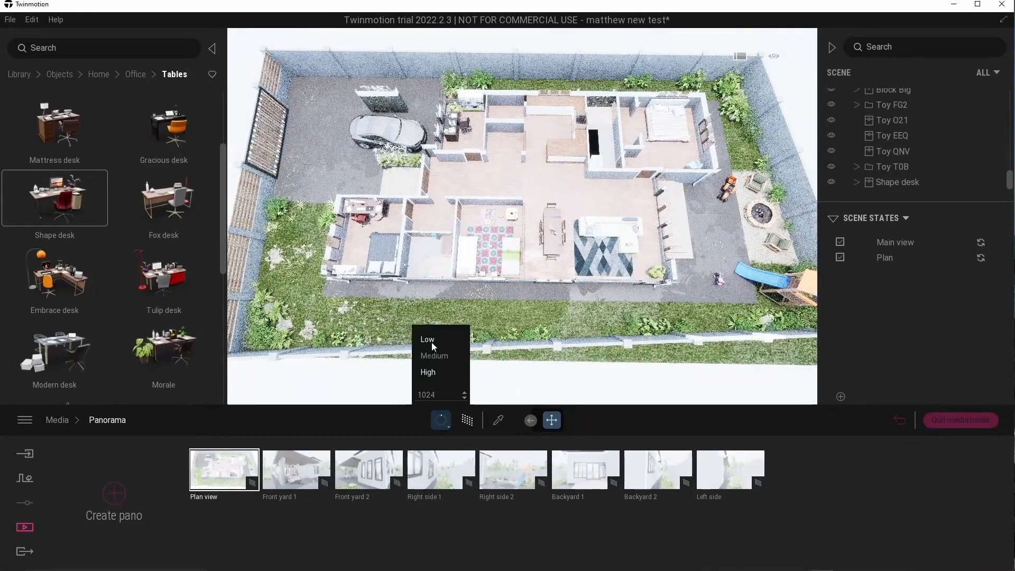
{"action": "left_click", "coordinate": [431, 341]}
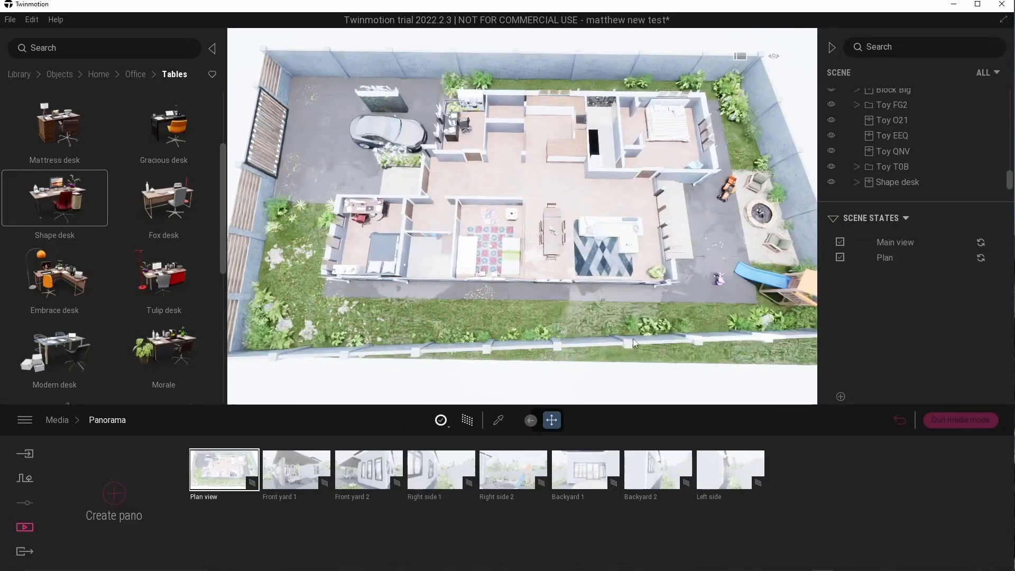
{"action": "left_click", "coordinate": [840, 242]}
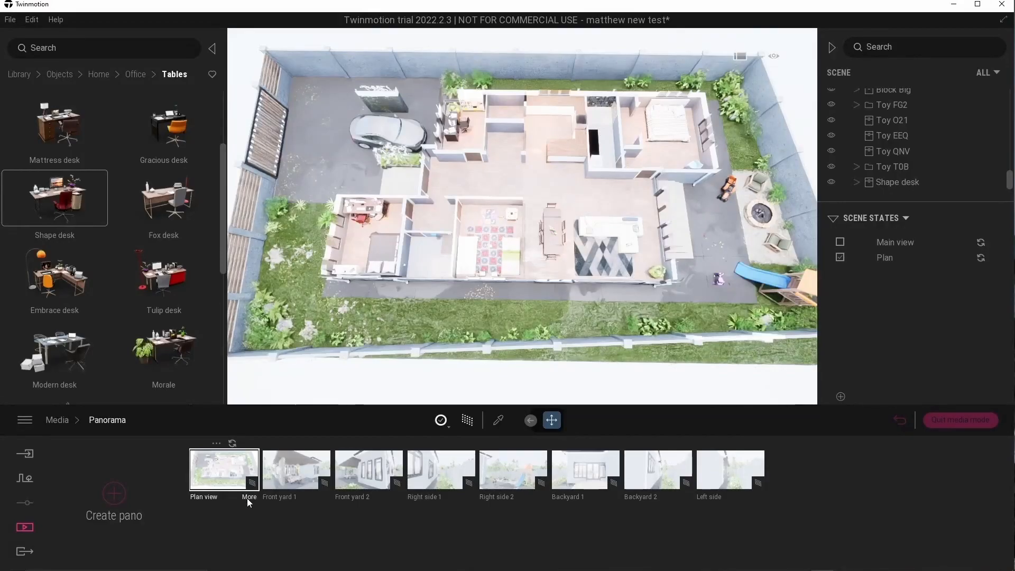
- Set the Plan view lighting to sun intensity 2 and ambient 1.00
{"action": "left_click", "coordinate": [246, 497]}
{"action": "left_click", "coordinate": [391, 499]}
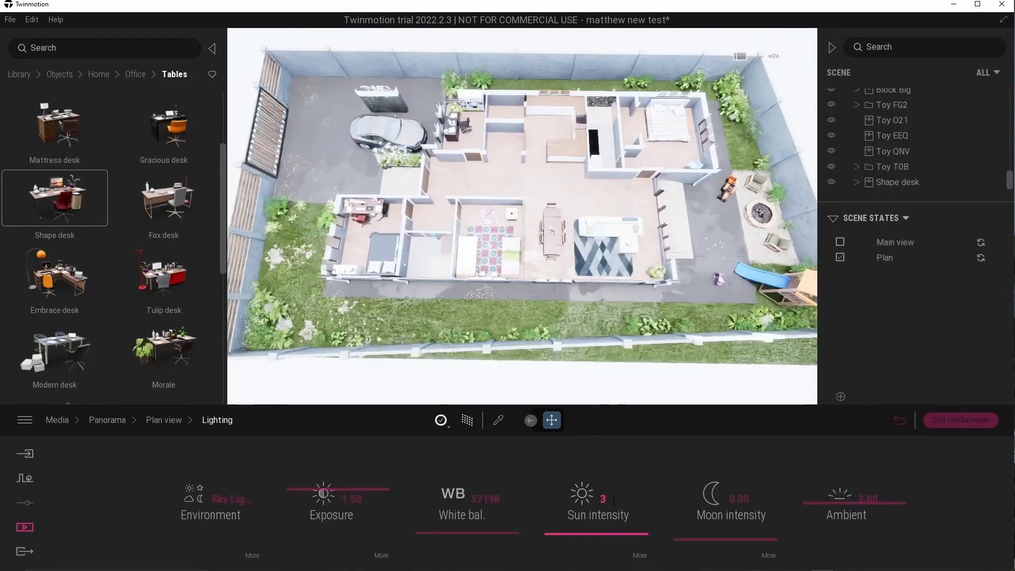
{"action": "key", "text": "Return"}
{"action": "left_click", "coordinate": [868, 498]}
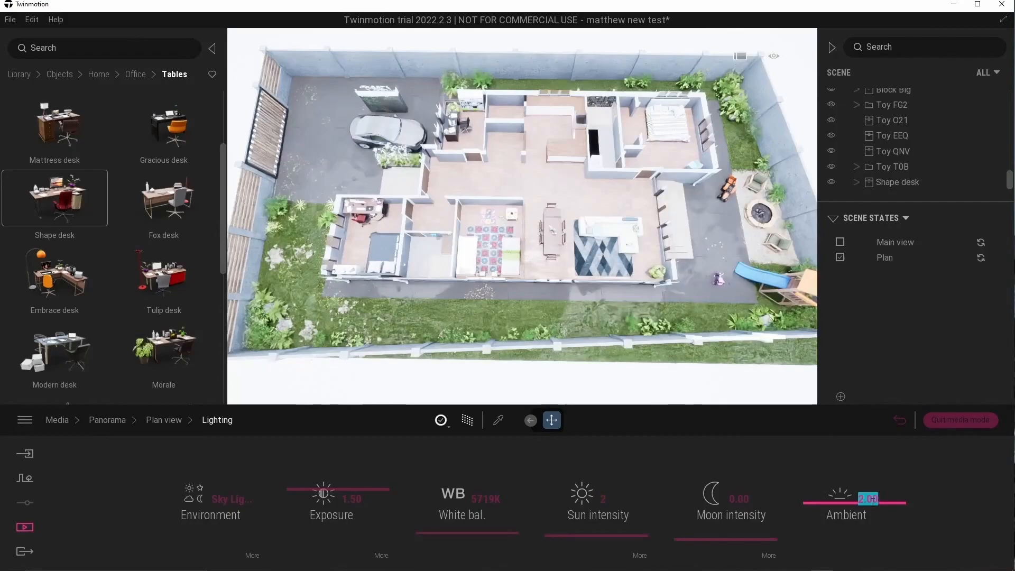
{"action": "left_click", "coordinate": [163, 420]}
- Lower the color gradient saturation to 39% in the camera visual effects
{"action": "left_click", "coordinate": [782, 498]}
{"action": "left_click", "coordinate": [600, 498]}
{"action": "left_click", "coordinate": [500, 493]}
{"action": "left_click_drag", "start_coordinate": [643, 494], "coordinate": [641, 503]}
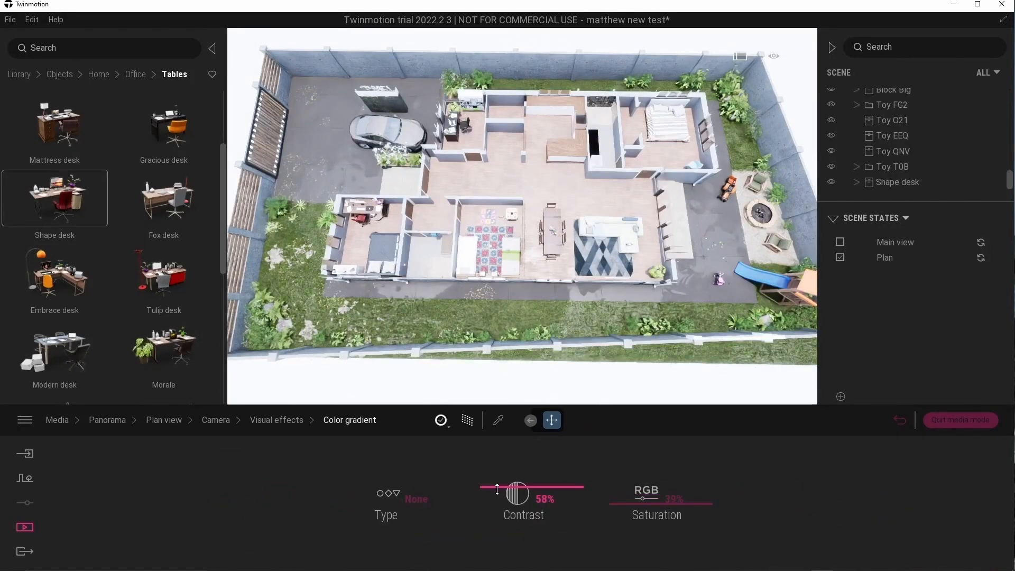
{"action": "left_click", "coordinate": [256, 421]}
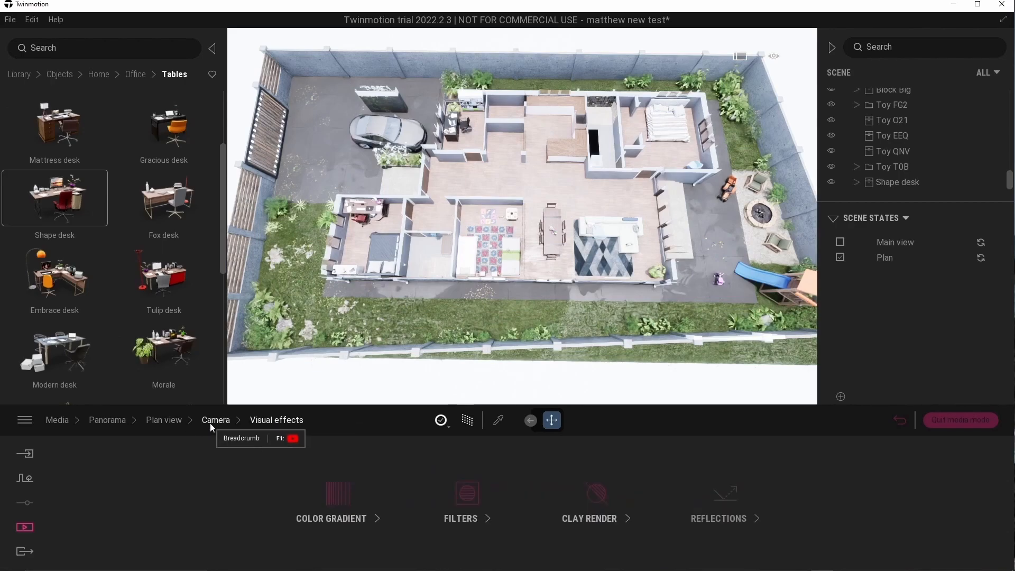
{"action": "left_click", "coordinate": [912, 258]}
{"action": "left_click_drag", "start_coordinate": [1009, 179], "coordinate": [1010, 96]}
{"action": "left_click", "coordinate": [215, 421]}
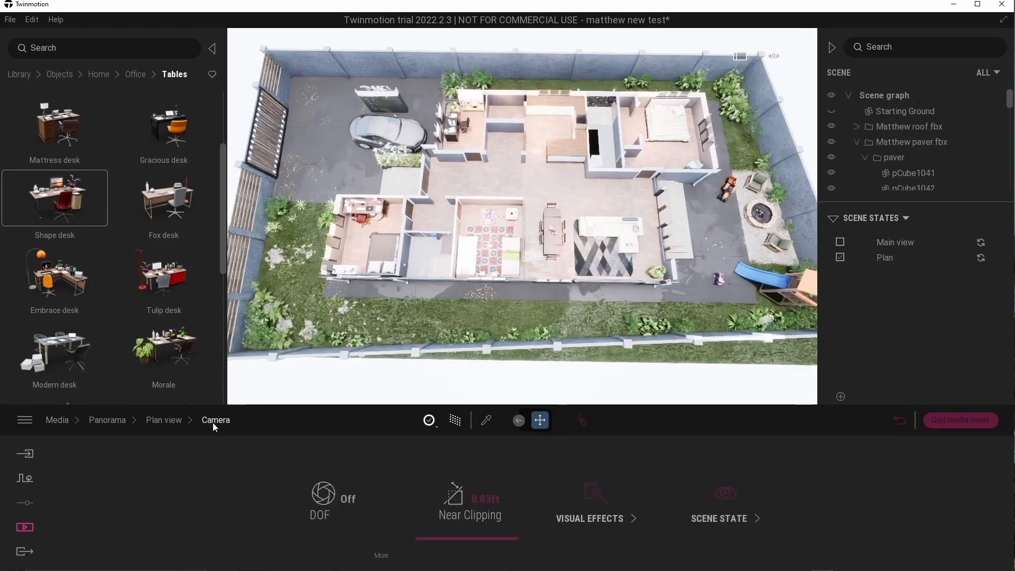
{"action": "left_click", "coordinate": [161, 421]}
- Open the Sky Light HDRI options and show the sky images in the library
{"action": "left_click", "coordinate": [404, 508]}
{"action": "left_click", "coordinate": [268, 544]}
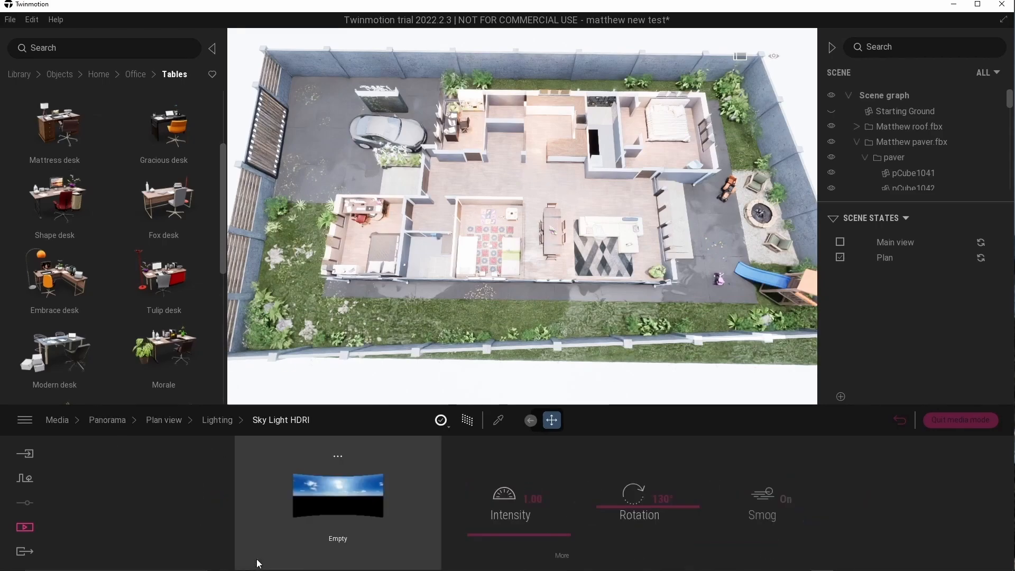
{"action": "left_click", "coordinate": [339, 457]}
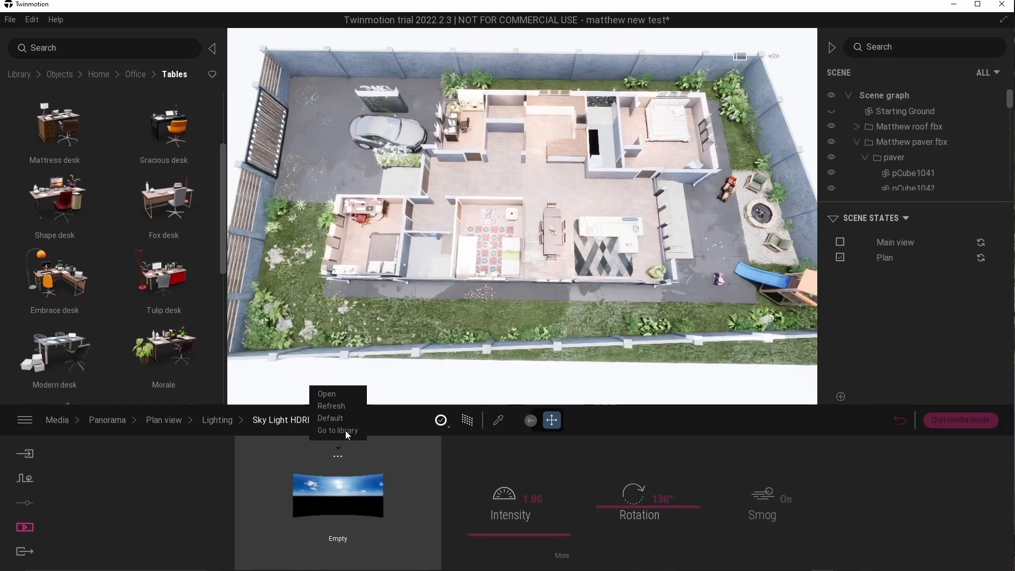
{"action": "left_click", "coordinate": [345, 432]}
{"action": "left_click", "coordinate": [216, 419]}
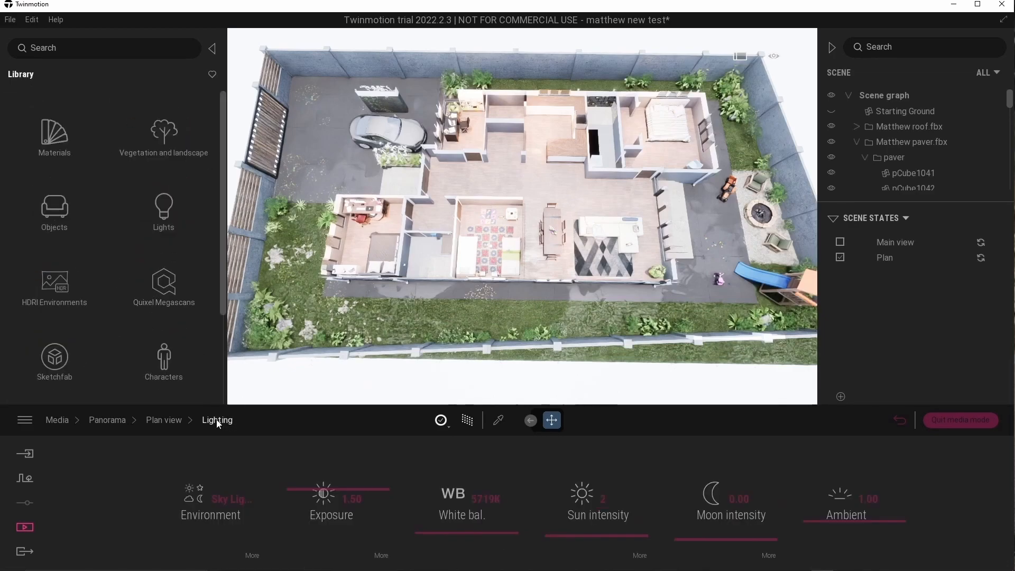
- Assign the MoAf Cloudy 07 sky from Skies > Morning and afternoon > Cloudy as the HDRI
{"action": "left_click", "coordinate": [257, 560]}
{"action": "left_click", "coordinate": [58, 284]}
{"action": "left_click", "coordinate": [60, 132]}
{"action": "left_click", "coordinate": [61, 134]}
{"action": "left_click", "coordinate": [169, 136]}
{"action": "scroll", "coordinate": [68, 264], "scroll_direction": "down", "scroll_amount": 2}
{"action": "left_click_drag", "start_coordinate": [63, 280], "coordinate": [322, 506]}
{"action": "scroll", "coordinate": [918, 157], "scroll_direction": "down", "scroll_amount": 3}
- Filter the scene list to lights and hide all six omnidirectional lights
{"action": "left_click", "coordinate": [985, 73]}
{"action": "left_click", "coordinate": [925, 163]}
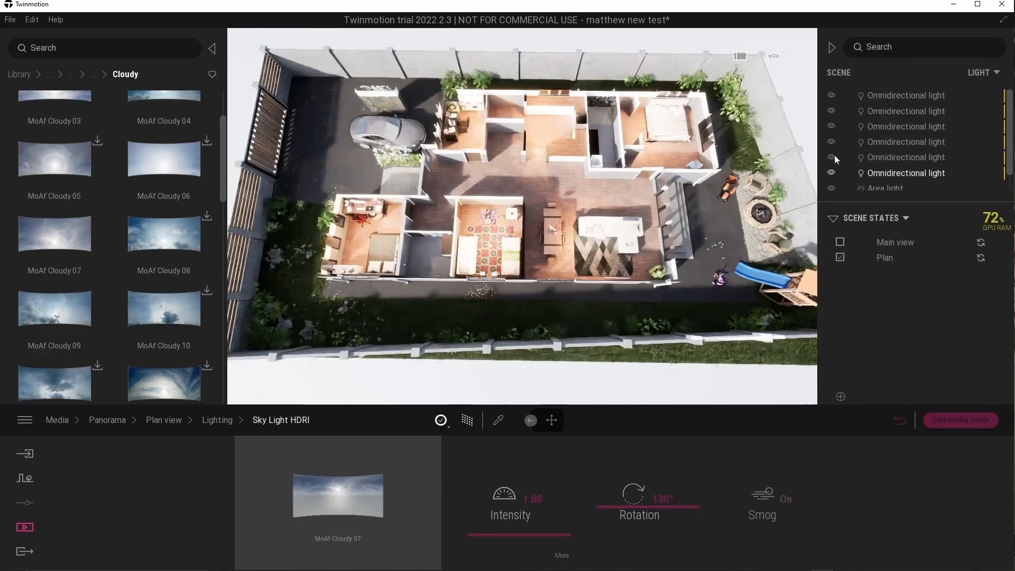
{"action": "left_click", "coordinate": [831, 173]}
{"action": "left_click", "coordinate": [833, 157]}
{"action": "left_click", "coordinate": [832, 142]}
{"action": "left_click", "coordinate": [833, 126]}
{"action": "left_click", "coordinate": [833, 111]}
{"action": "left_click", "coordinate": [831, 95]}
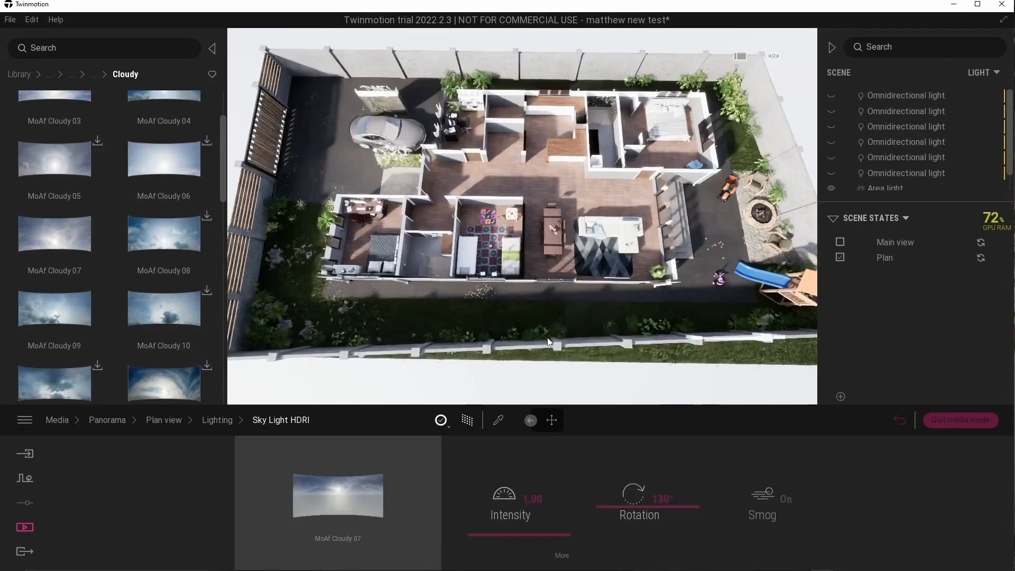
{"action": "left_click", "coordinate": [164, 420]}
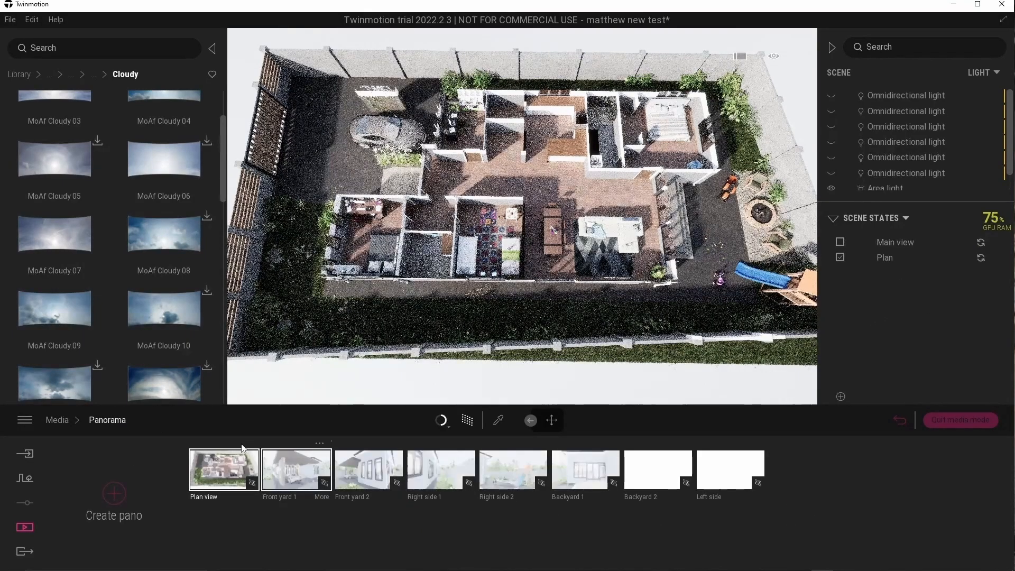
- Adjust the Plan view color gradient and hide both area lights
{"action": "left_click", "coordinate": [249, 494]}
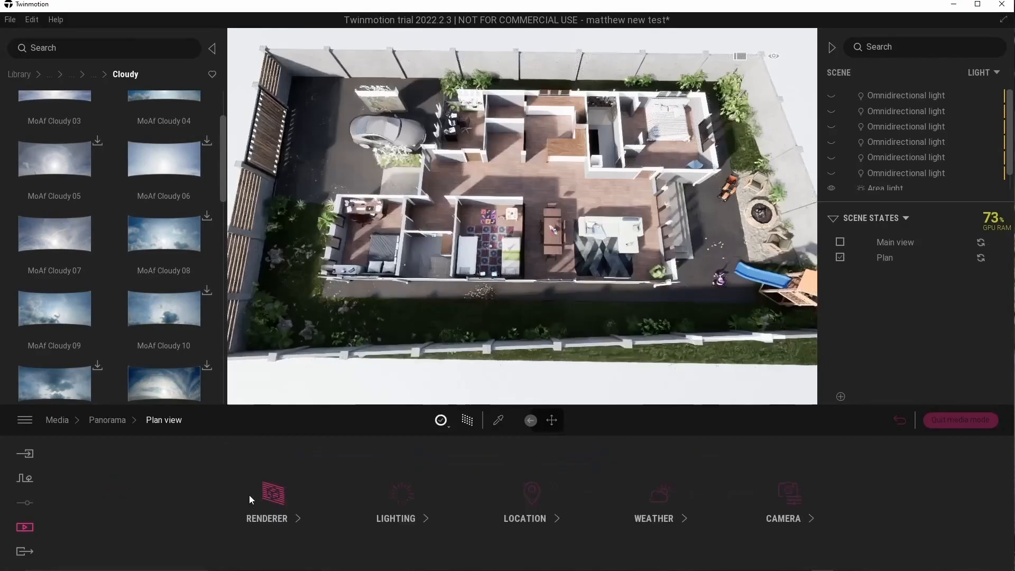
{"action": "left_click", "coordinate": [588, 497]}
{"action": "left_click", "coordinate": [350, 500]}
{"action": "left_click_drag", "start_coordinate": [521, 492], "coordinate": [520, 500]}
{"action": "scroll", "coordinate": [920, 149], "scroll_direction": "down", "scroll_amount": 1}
{"action": "left_click", "coordinate": [830, 183]}
{"action": "left_click", "coordinate": [831, 167]}
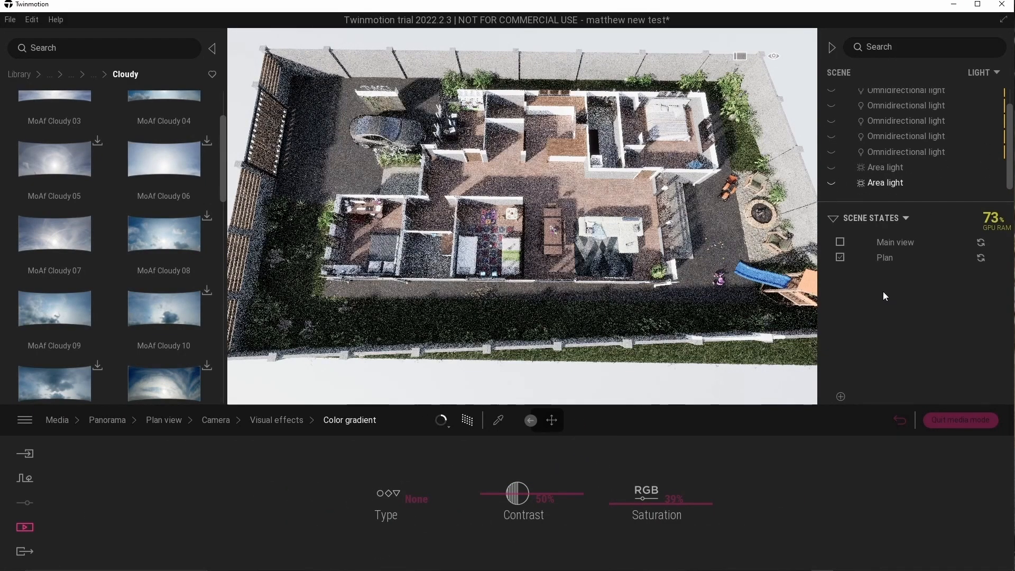
- Set Plan view lighting to sun intensity 3, exposure 1.00 and ambient 2.00
{"action": "left_click", "coordinate": [176, 422]}
{"action": "left_click", "coordinate": [395, 495]}
{"action": "left_click", "coordinate": [613, 498]}
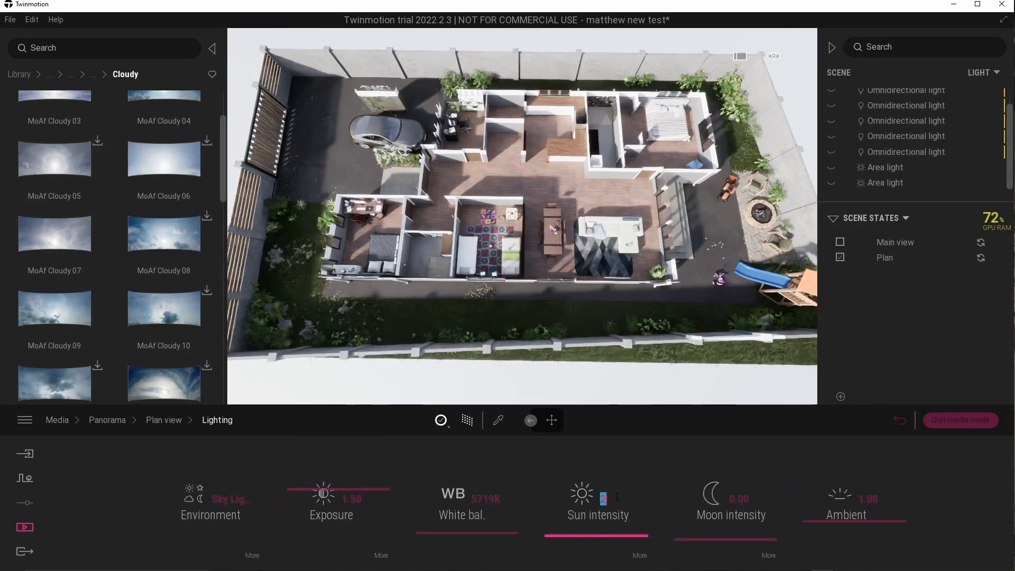
{"action": "key", "text": "Return"}
{"action": "left_click", "coordinate": [353, 499]}
{"action": "type", "text": "1"}
{"action": "key", "text": "Return"}
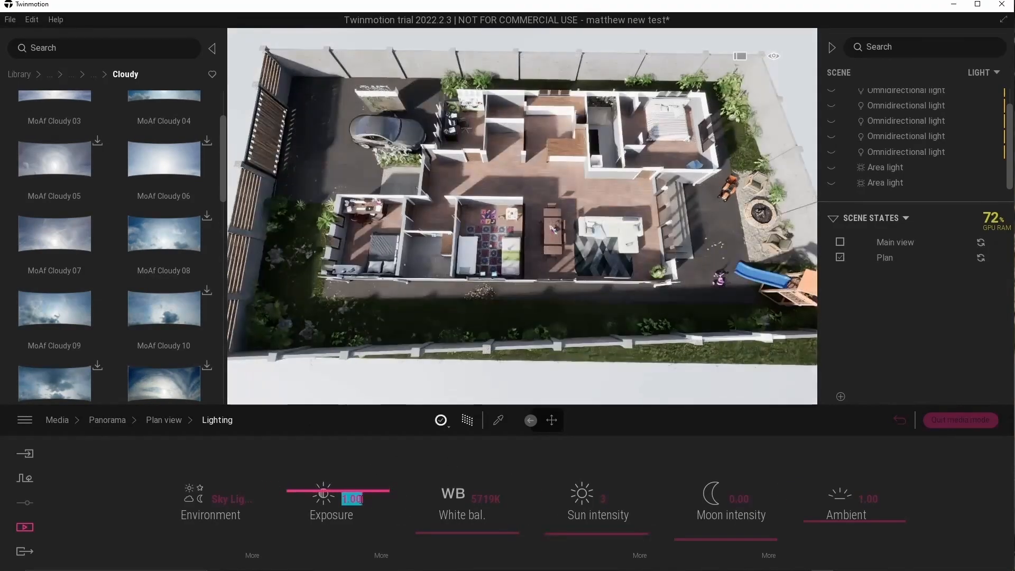
{"action": "left_click", "coordinate": [868, 499]}
{"action": "type", "text": "2"}
{"action": "key", "text": "Return"}
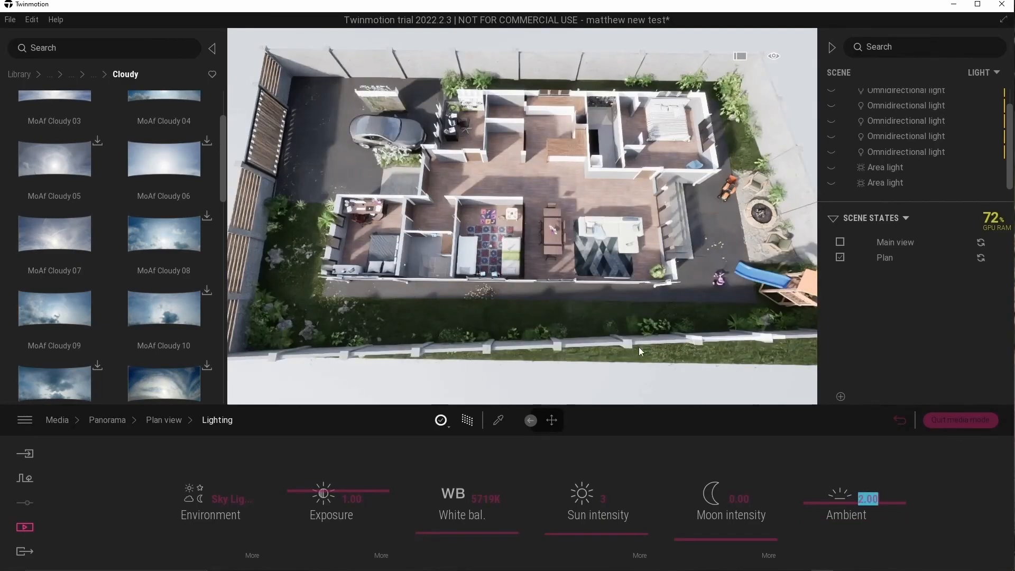
{"action": "left_click", "coordinate": [108, 420]}
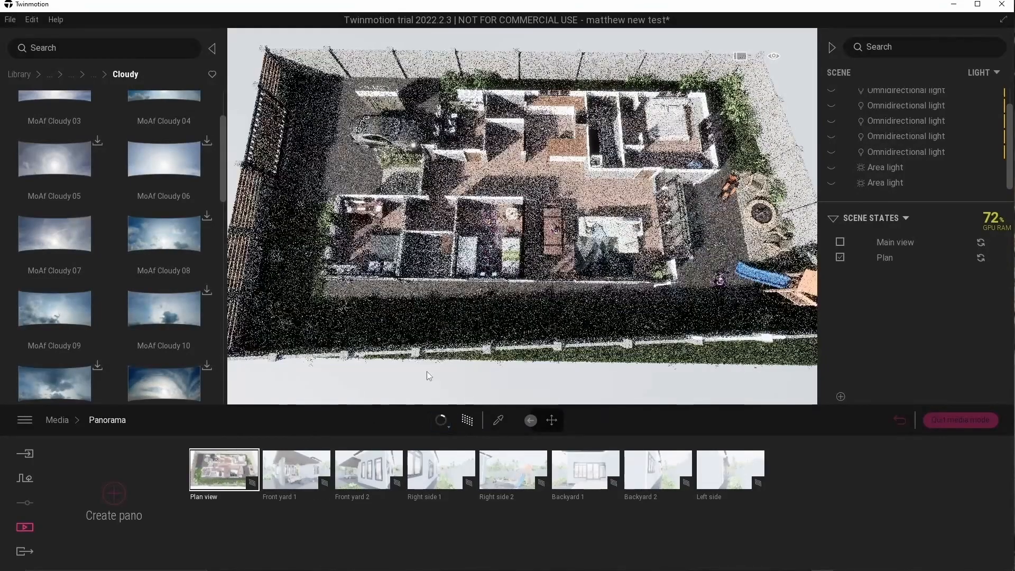
- Select the Front yard 1 panorama and set a preview render quality
{"action": "left_click", "coordinate": [294, 478]}
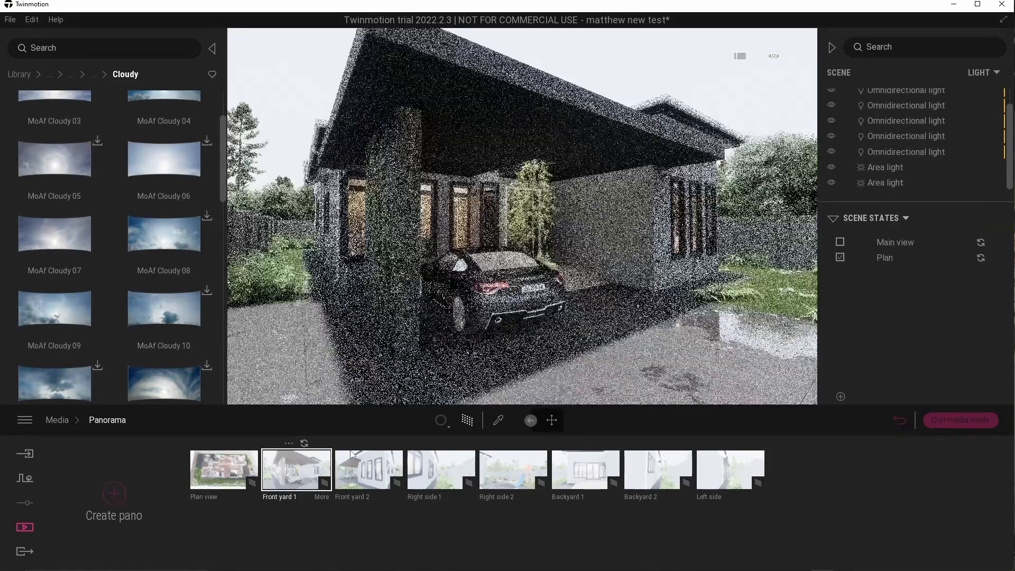
{"action": "left_click", "coordinate": [445, 420]}
{"action": "left_click", "coordinate": [432, 347]}
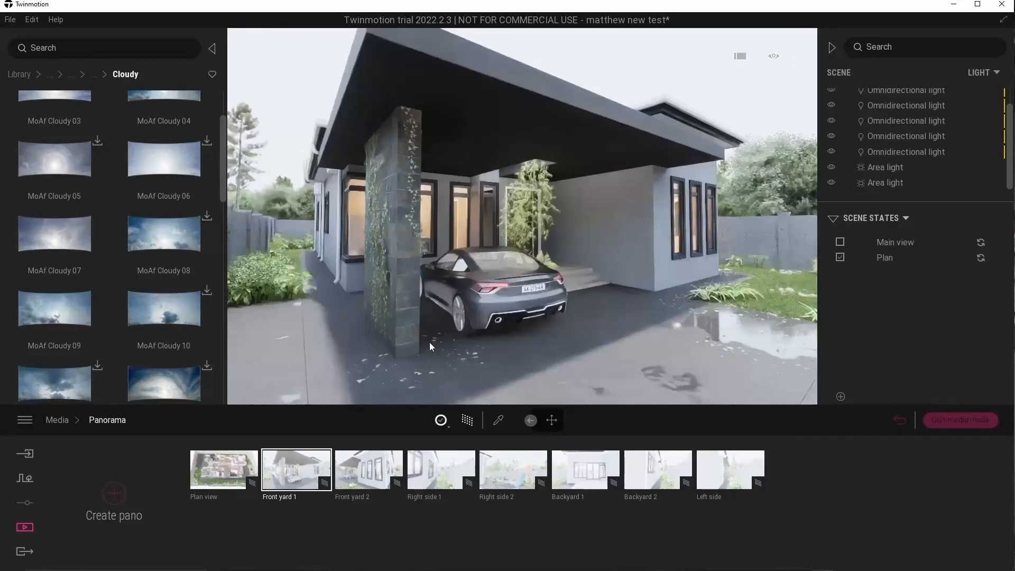
- Apply MoAf Cloudy 07 as Front yard 1's sky HDRI
{"action": "left_click", "coordinate": [321, 499]}
{"action": "left_click", "coordinate": [284, 498]}
{"action": "left_click", "coordinate": [168, 420]}
{"action": "left_click", "coordinate": [396, 502]}
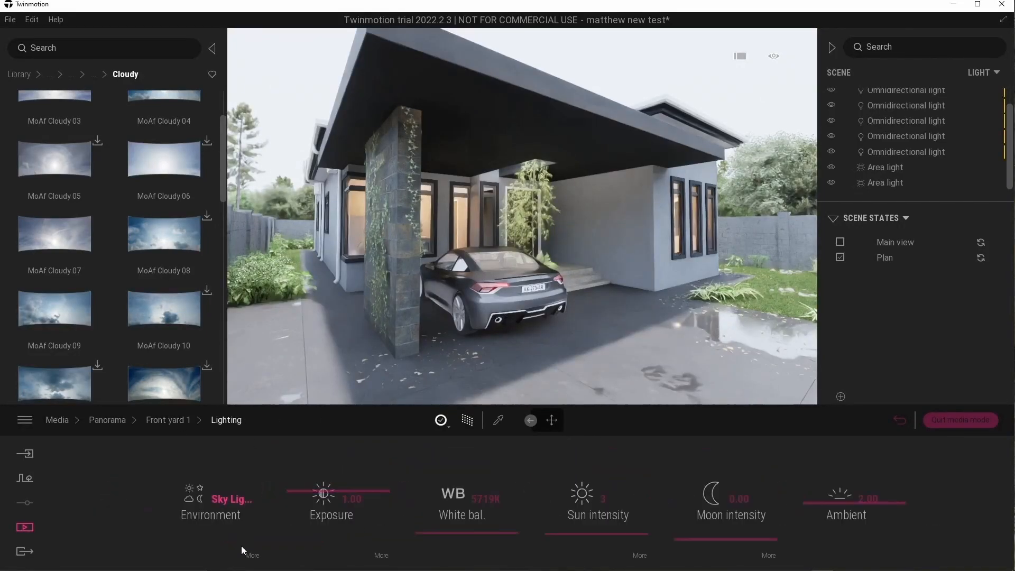
{"action": "left_click", "coordinate": [238, 537]}
{"action": "left_click_drag", "start_coordinate": [54, 308], "coordinate": [341, 505]}
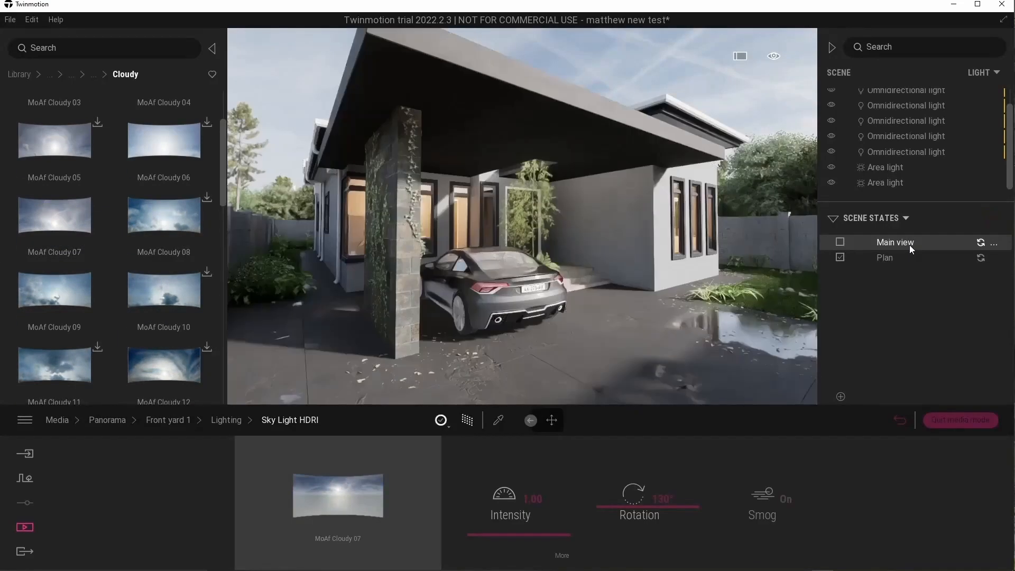
- Enable the Main view scene state and return to the panorama list
{"action": "left_click", "coordinate": [840, 242]}
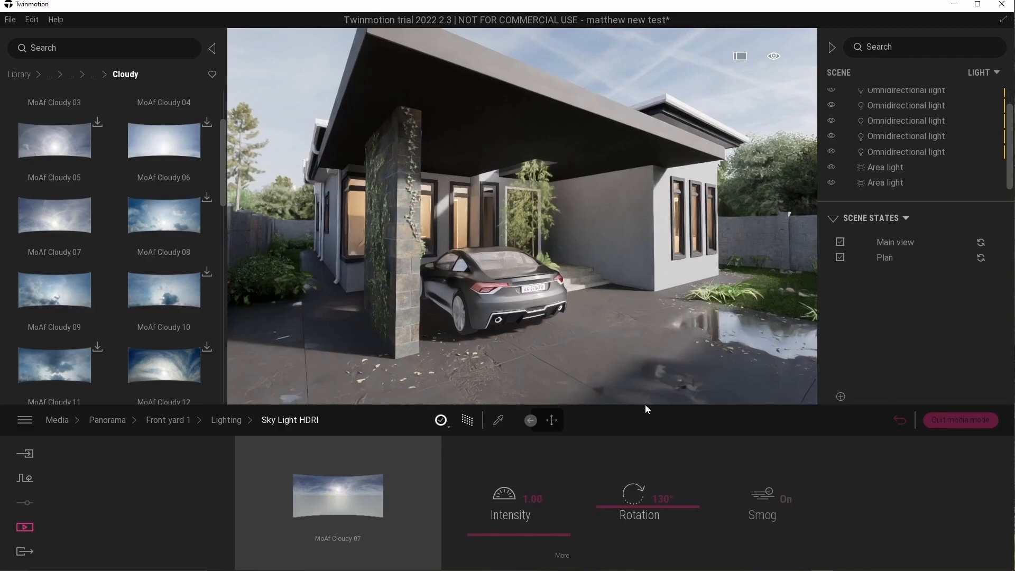
{"action": "left_click", "coordinate": [226, 420]}
{"action": "left_click", "coordinate": [168, 420]}
{"action": "left_click", "coordinate": [786, 497]}
{"action": "left_click", "coordinate": [120, 423]}
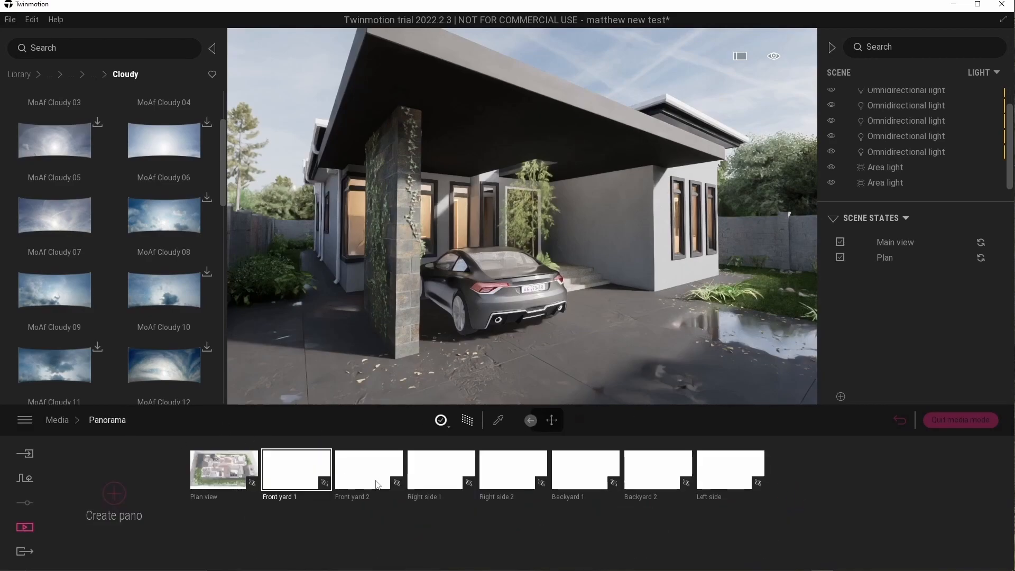
- Pick a preview render quality and switch to the Front yard 2 panorama
{"action": "left_click", "coordinate": [448, 427]}
{"action": "left_click", "coordinate": [429, 373]}
{"action": "left_click", "coordinate": [364, 466]}
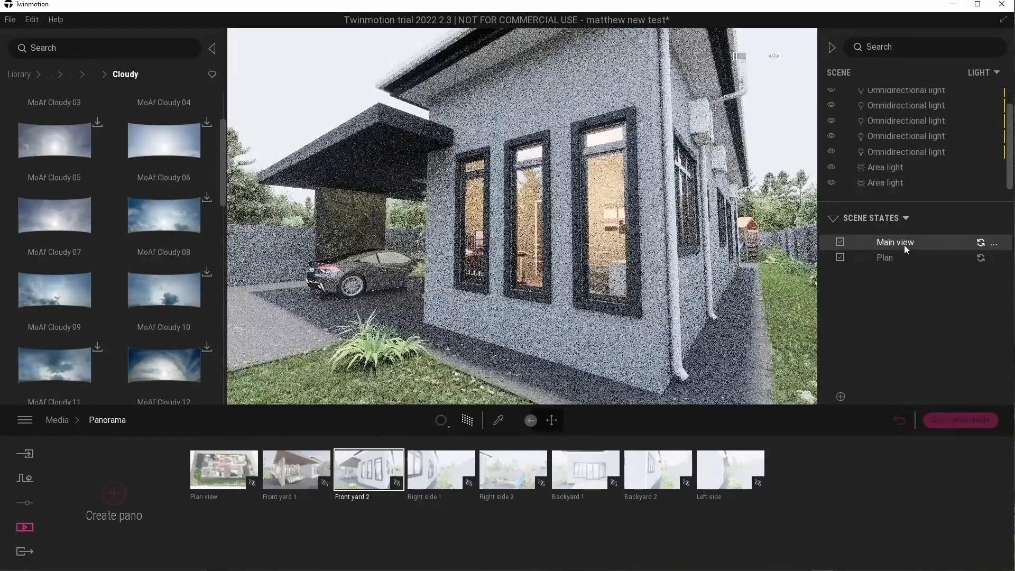
- Set High render quality and apply MoAf Cloudy 07 as Front yard 2's sky HDRI
{"action": "left_click", "coordinate": [448, 426]}
{"action": "left_click", "coordinate": [441, 364]}
{"action": "left_click", "coordinate": [395, 497]}
{"action": "left_click", "coordinate": [395, 496]}
{"action": "left_click", "coordinate": [247, 555]}
{"action": "left_click_drag", "start_coordinate": [54, 216], "coordinate": [334, 481]}
- Keep the preview at High render quality and return to the panorama list
{"action": "left_click", "coordinate": [227, 420]}
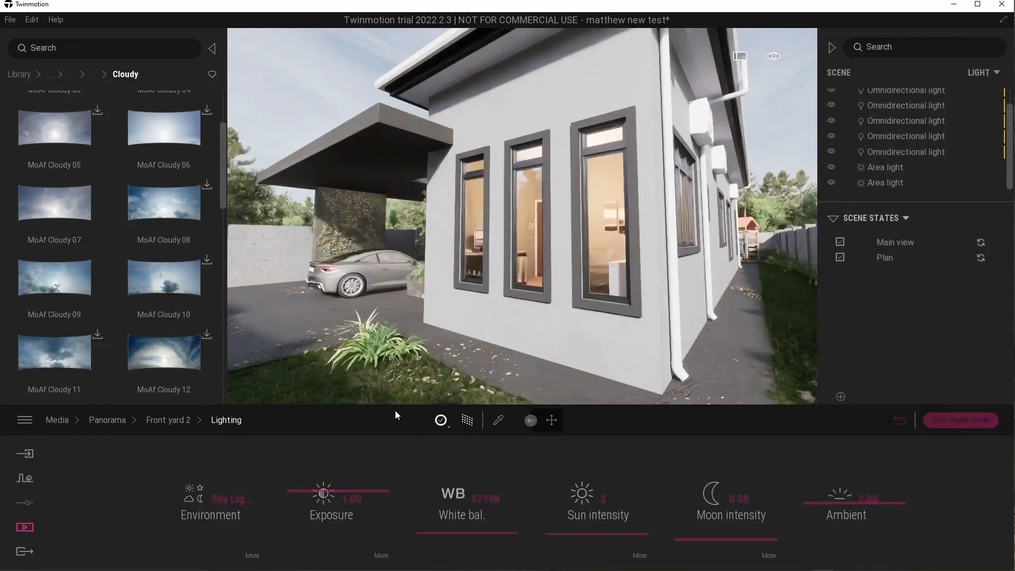
{"action": "left_click", "coordinate": [441, 419]}
{"action": "left_click", "coordinate": [434, 370]}
{"action": "left_click", "coordinate": [107, 419]}
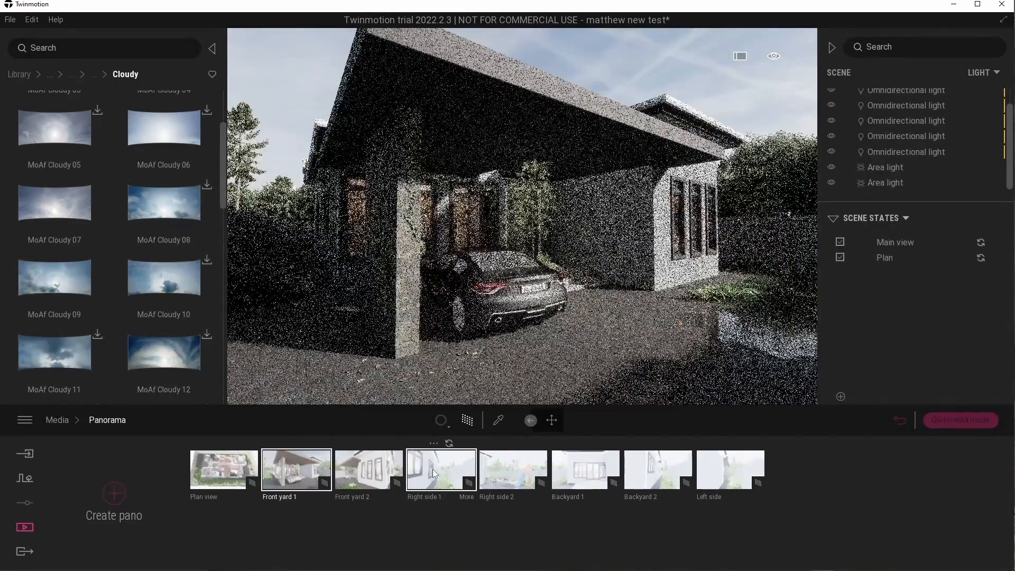
- Switch to Right side 1 and check its sky HDRI settings
{"action": "left_click", "coordinate": [433, 473]}
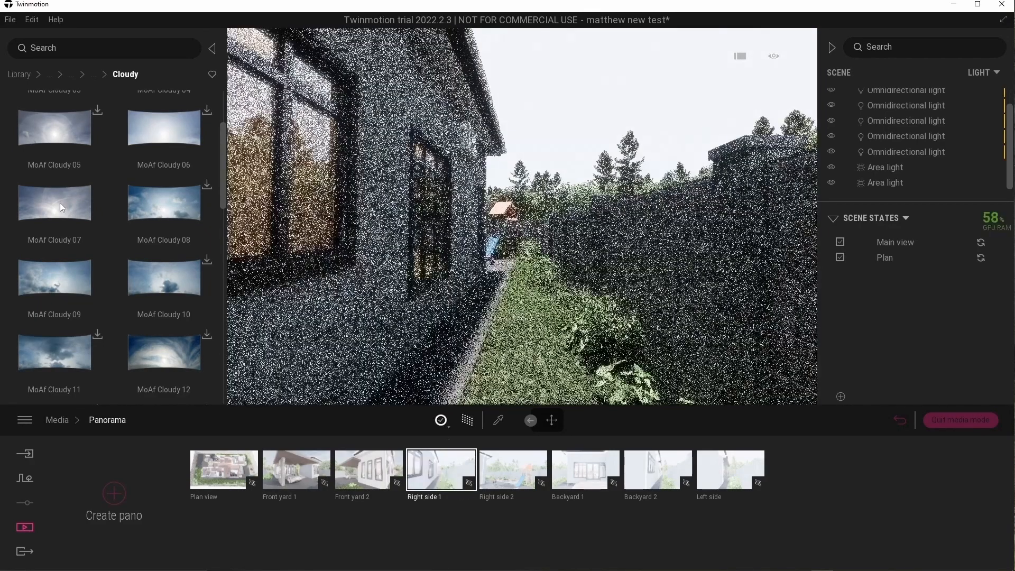
{"action": "left_click", "coordinate": [443, 477]}
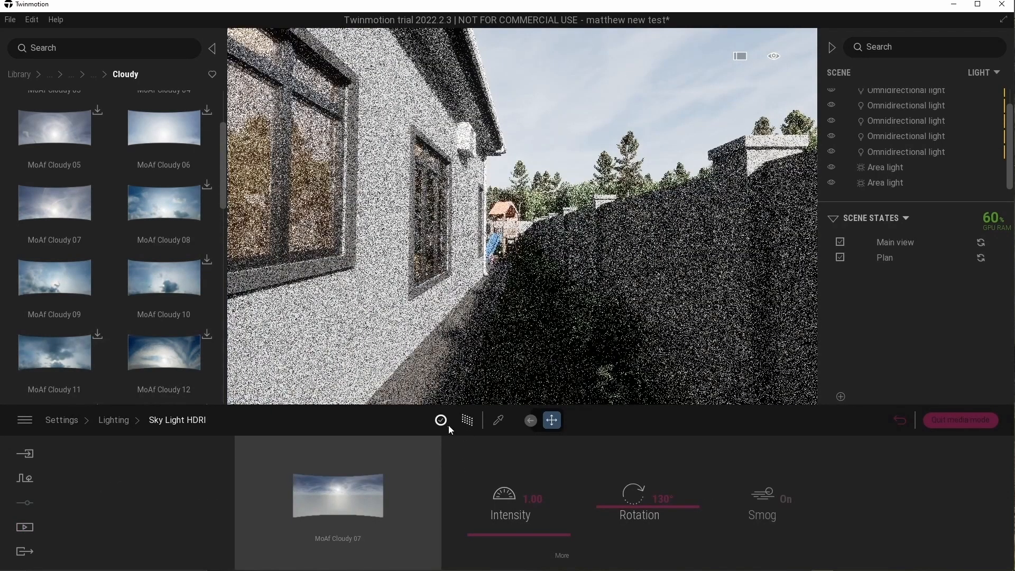
{"action": "left_click", "coordinate": [447, 425]}
{"action": "left_click", "coordinate": [115, 421]}
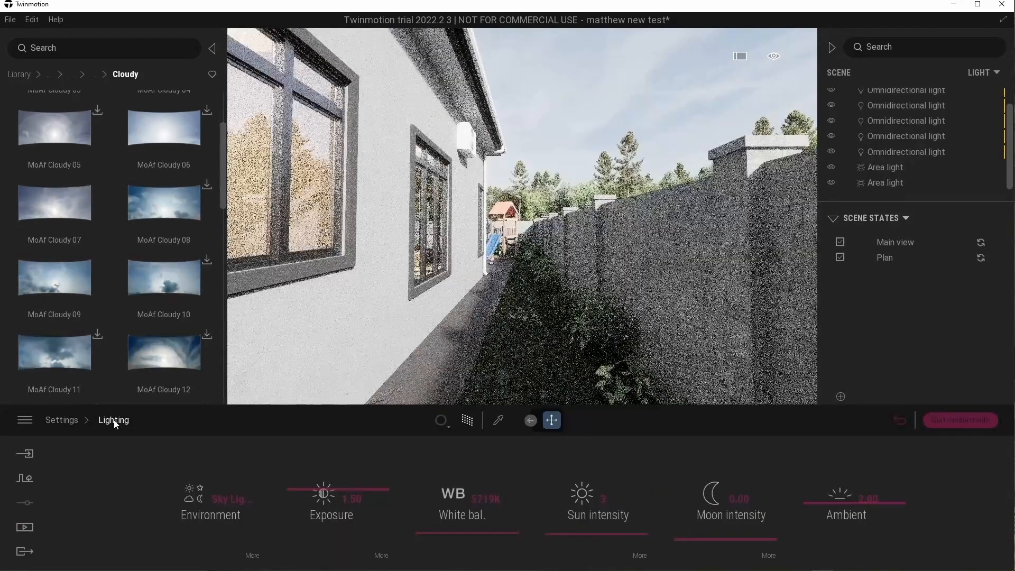
{"action": "left_click", "coordinate": [78, 430]}
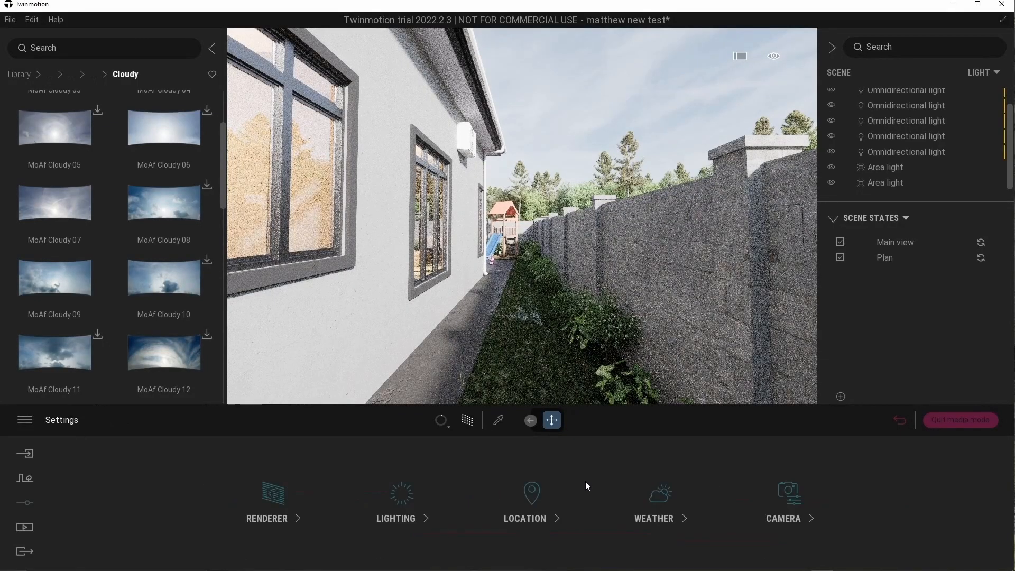
- Go to the Media panorama list and select the Right side 2 panorama
{"action": "left_click", "coordinate": [32, 528]}
{"action": "left_click", "coordinate": [340, 517]}
{"action": "left_click", "coordinate": [509, 470]}
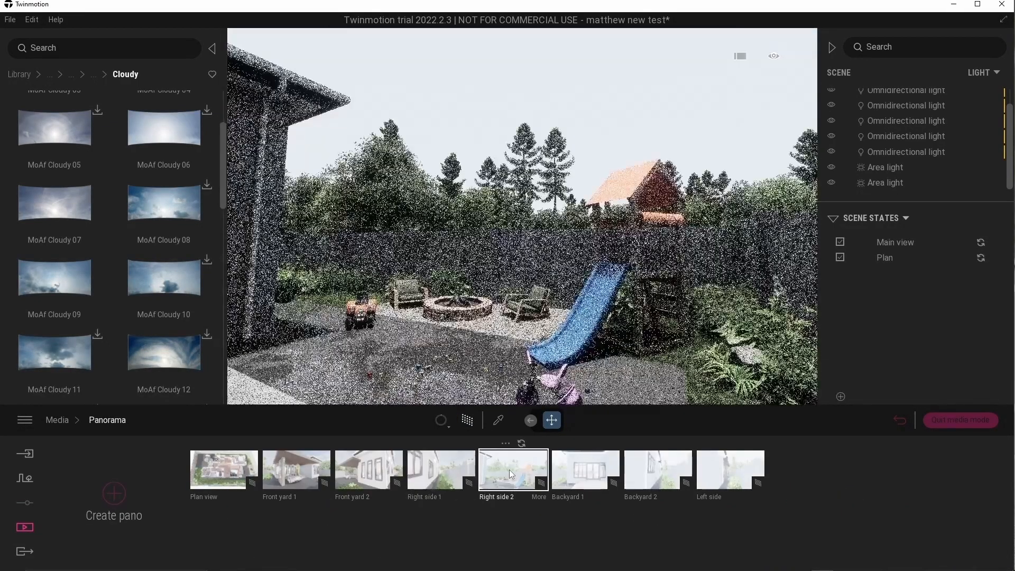
- Turn off path-traced preview and apply MoAf Cloudy 07 as Right side 2's sky
{"action": "key", "text": "r"}
{"action": "left_click", "coordinate": [539, 496]}
{"action": "left_click", "coordinate": [429, 513]}
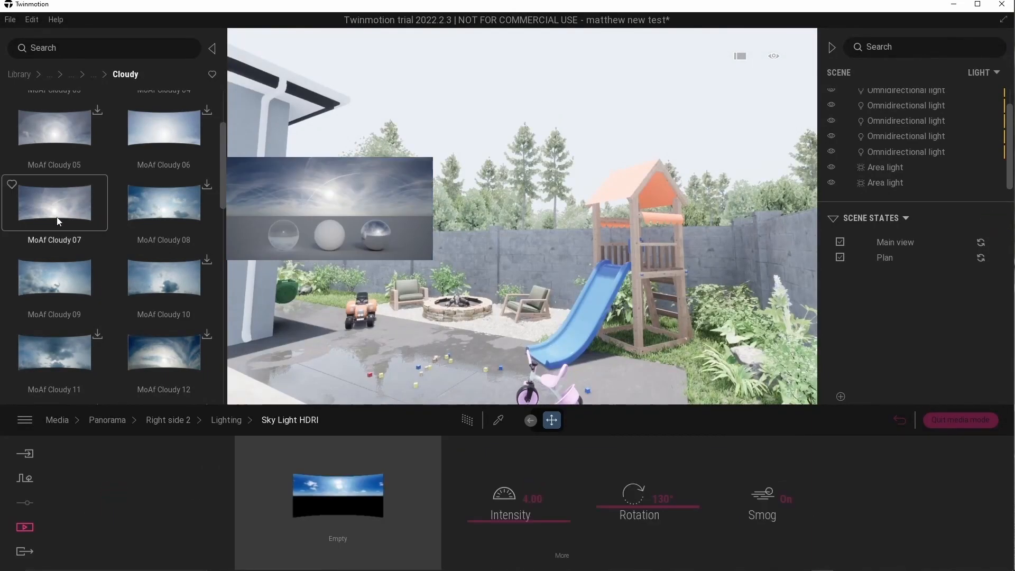
{"action": "left_click_drag", "start_coordinate": [56, 214], "coordinate": [341, 479]}
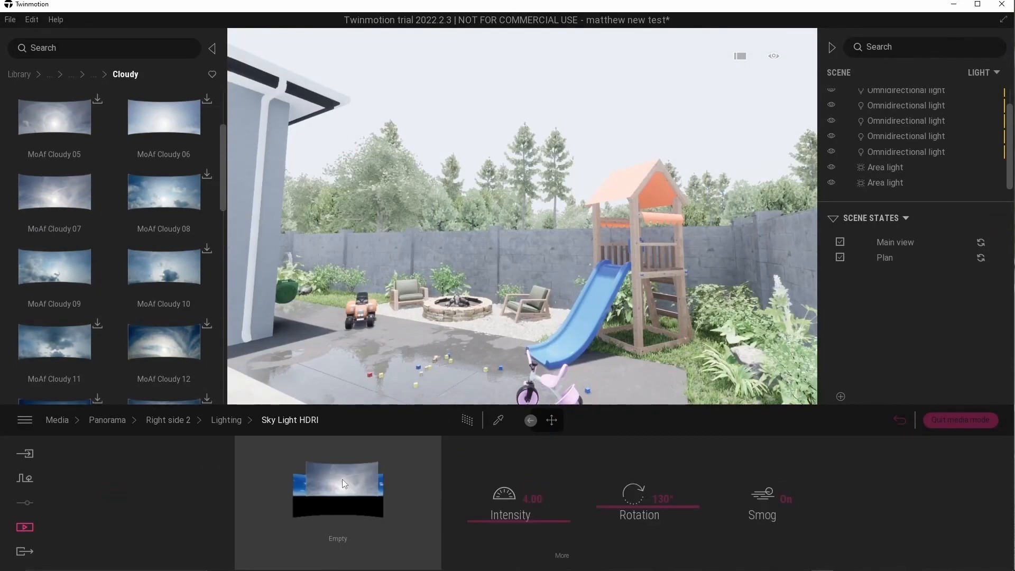
{"action": "left_click", "coordinate": [116, 419]}
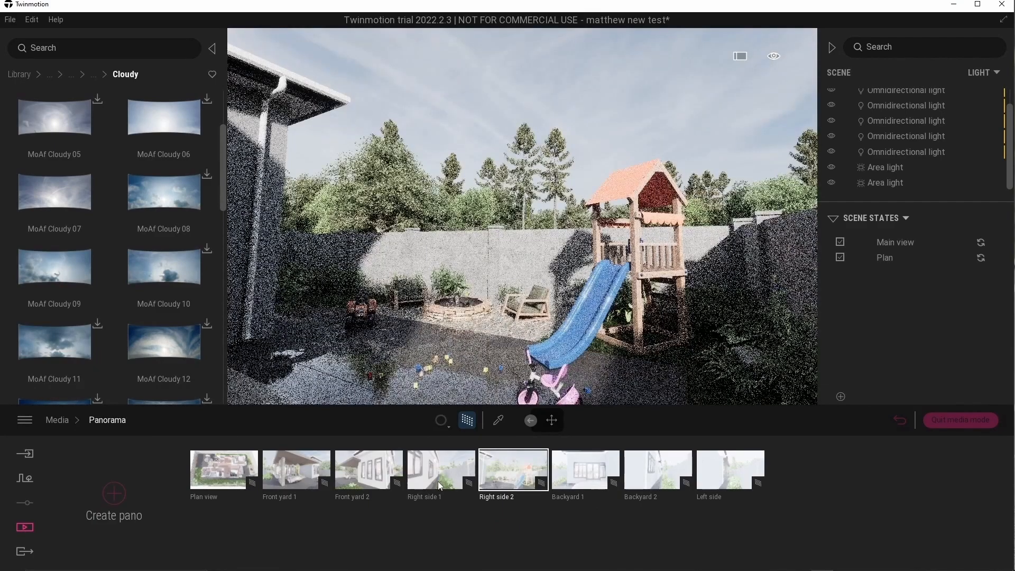
- Apply MoAf Cloudy 07 as the Backyard 2 panorama's sky HDRI
{"action": "left_click", "coordinate": [438, 481]}
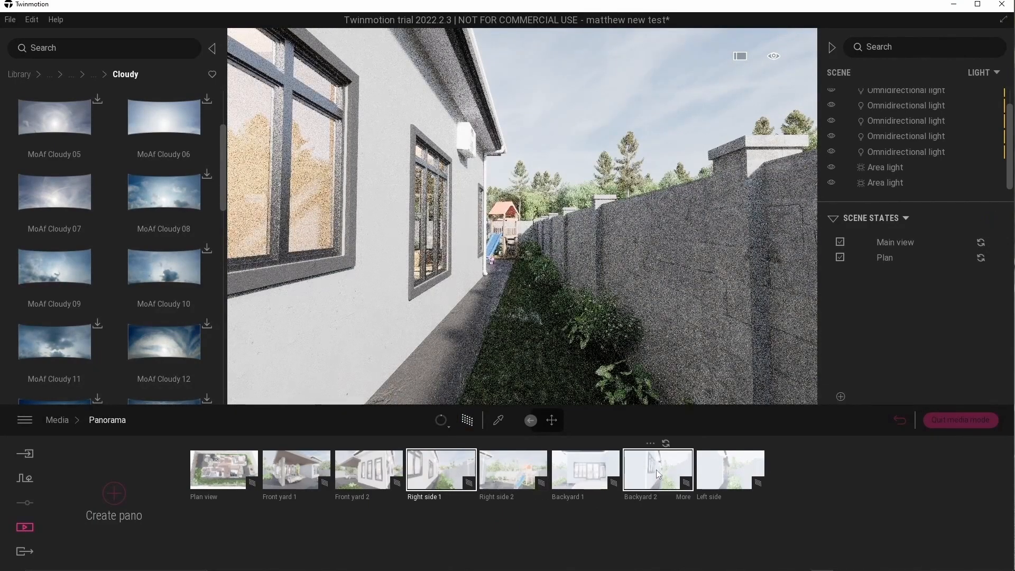
{"action": "left_click", "coordinate": [655, 469]}
{"action": "left_click", "coordinate": [683, 497]}
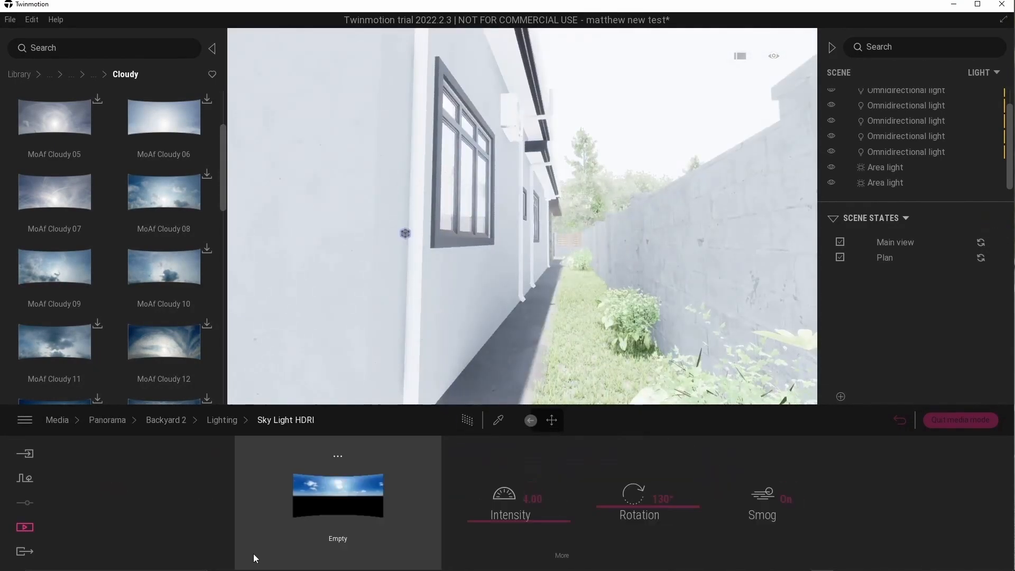
{"action": "scroll", "coordinate": [65, 258], "scroll_direction": "down", "scroll_amount": 1}
{"action": "left_click_drag", "start_coordinate": [56, 178], "coordinate": [336, 490]}
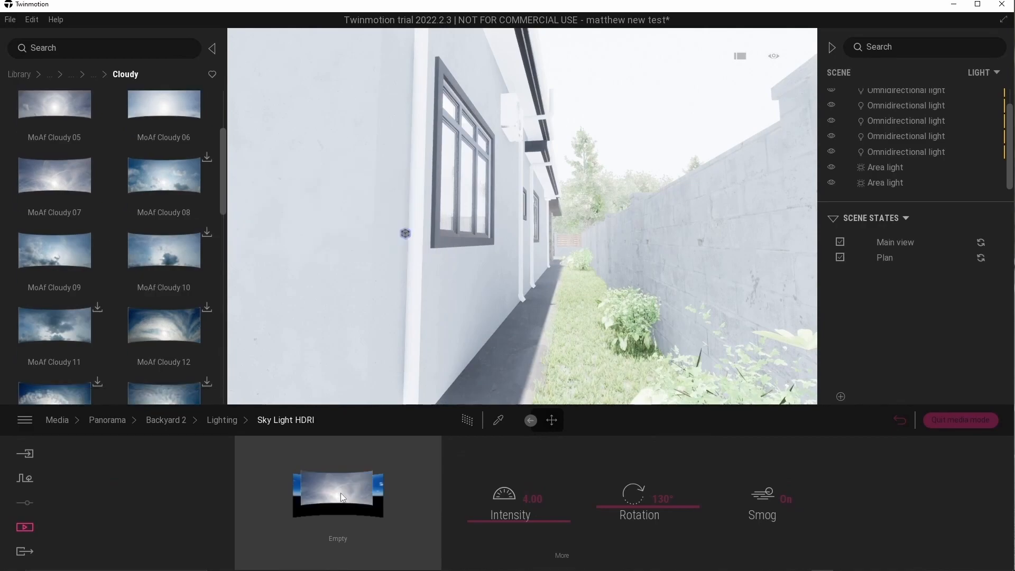
{"action": "left_click", "coordinate": [214, 420]}
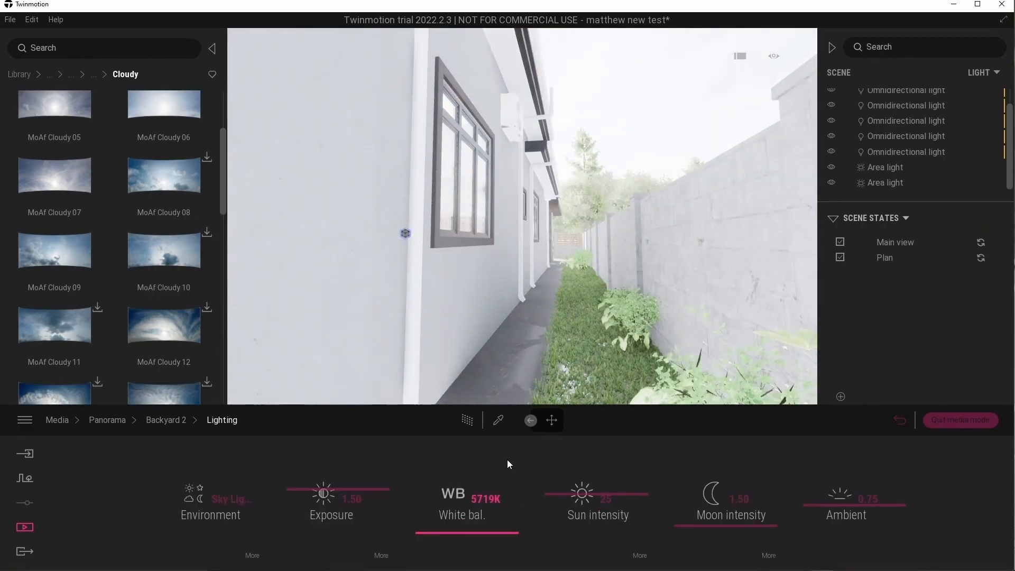
- Recheck Backyard 2's sky with path-traced preview at Low render quality
{"action": "left_click", "coordinate": [252, 555]}
{"action": "left_click", "coordinate": [466, 420]}
{"action": "left_click", "coordinate": [448, 426]}
{"action": "left_click", "coordinate": [426, 341]}
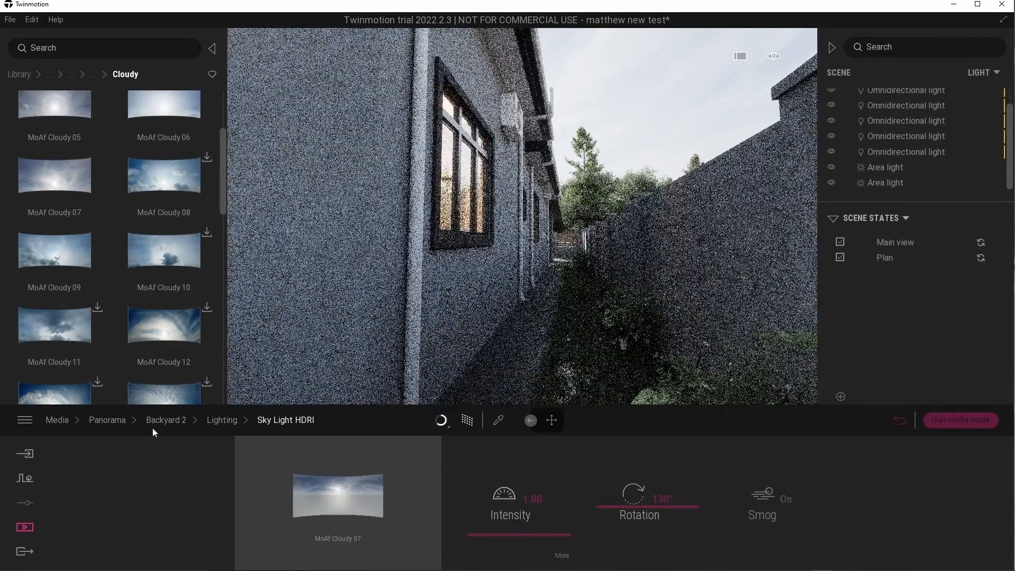
{"action": "left_click", "coordinate": [120, 421]}
{"action": "left_click", "coordinate": [447, 426]}
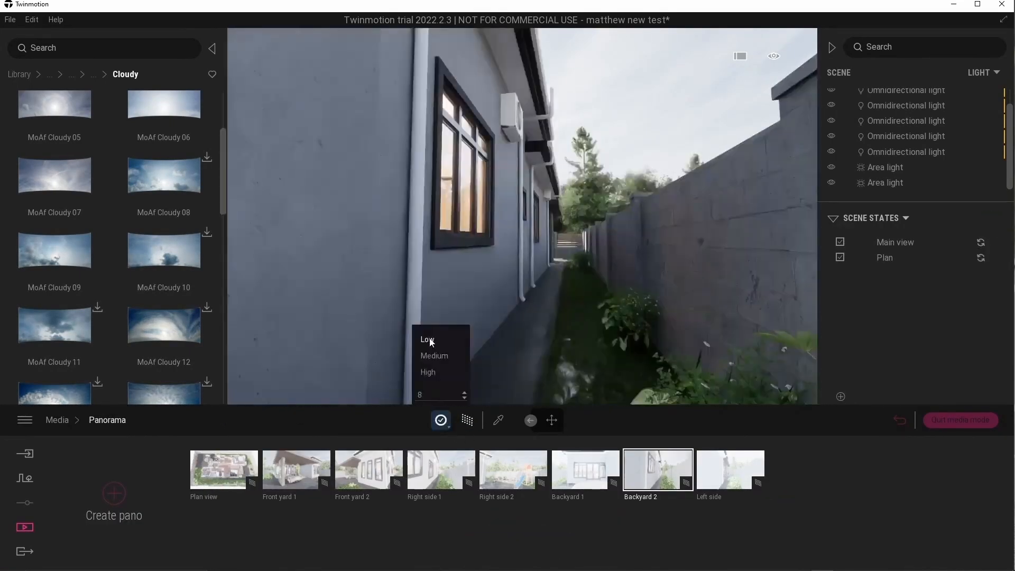
{"action": "left_click", "coordinate": [430, 341]}
- Apply MoAf Cloudy 07 as the Left side panorama's sky HDRI and verify it
{"action": "left_click", "coordinate": [721, 477]}
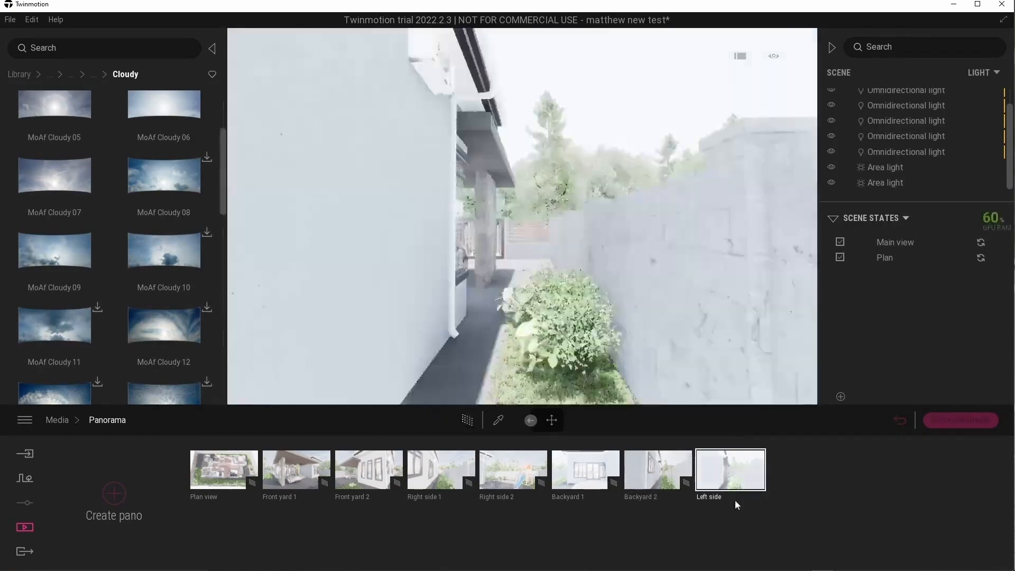
{"action": "left_click", "coordinate": [735, 502]}
{"action": "left_click", "coordinate": [394, 493]}
{"action": "left_click", "coordinate": [515, 554]}
{"action": "left_click_drag", "start_coordinate": [55, 177], "coordinate": [325, 499]}
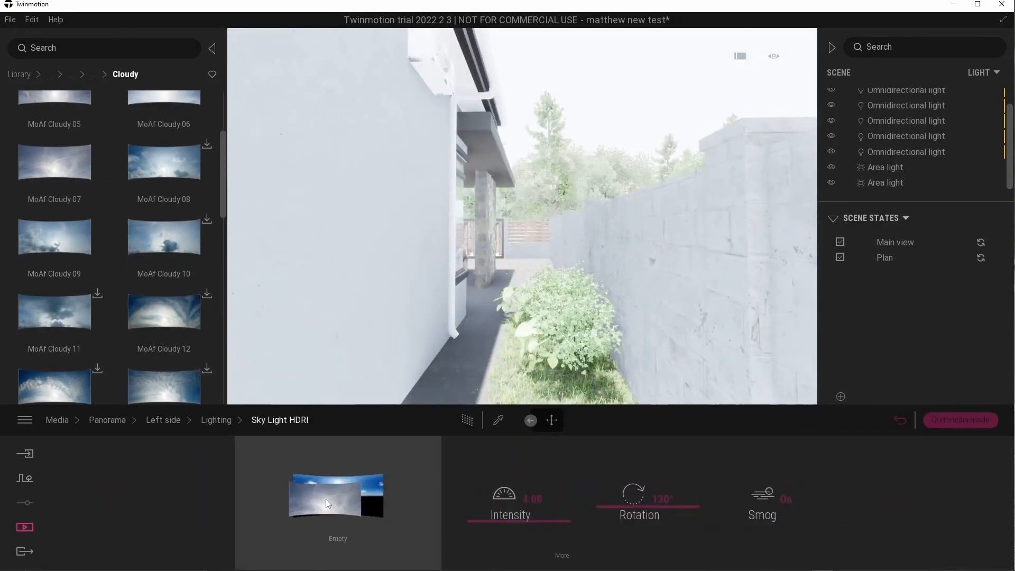
{"action": "left_click", "coordinate": [262, 422]}
{"action": "left_click", "coordinate": [210, 502]}
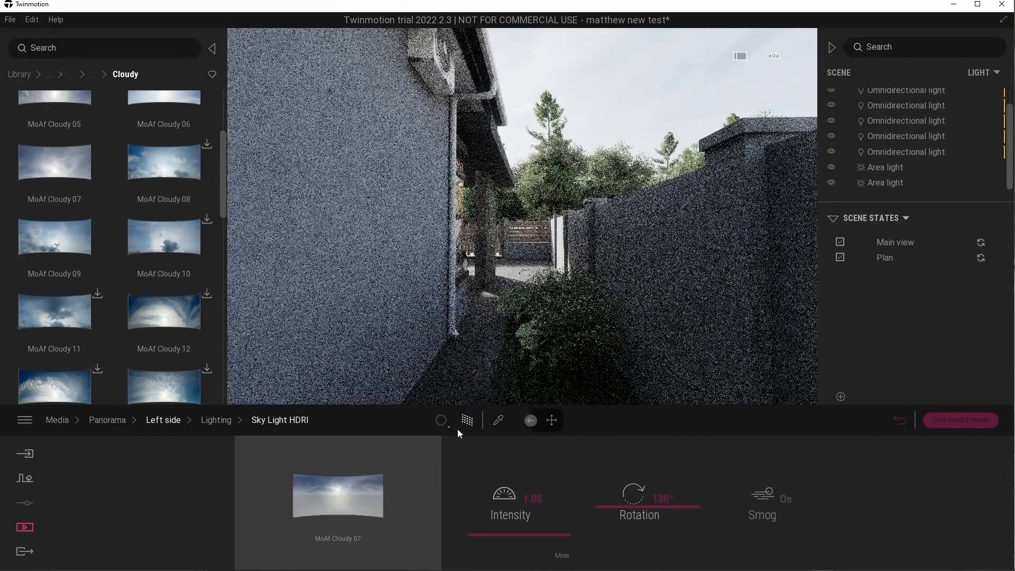
{"action": "left_click", "coordinate": [228, 468]}
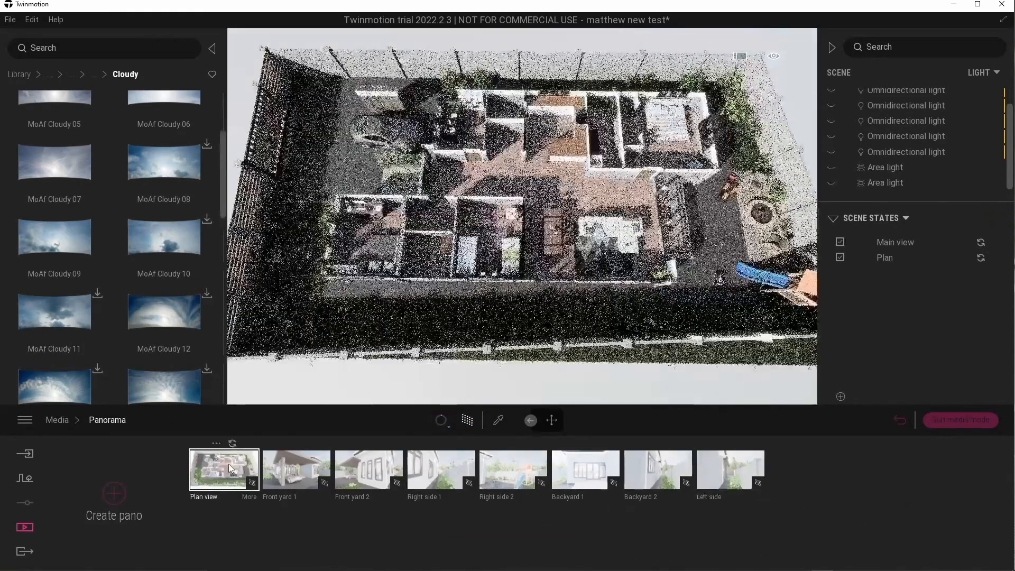
- Open Panorama set1 and preview the Front yard 1, Right side 1 and Backyard 1 views
{"action": "left_click", "coordinate": [947, 419]}
{"action": "left_click", "coordinate": [850, 504]}
{"action": "left_click", "coordinate": [222, 466]}
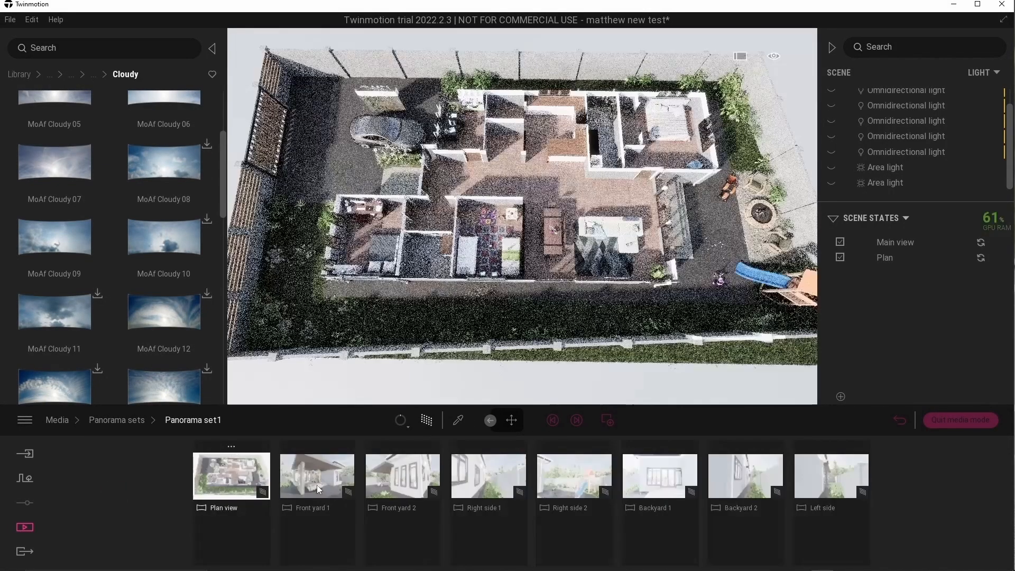
{"action": "left_click", "coordinate": [322, 484]}
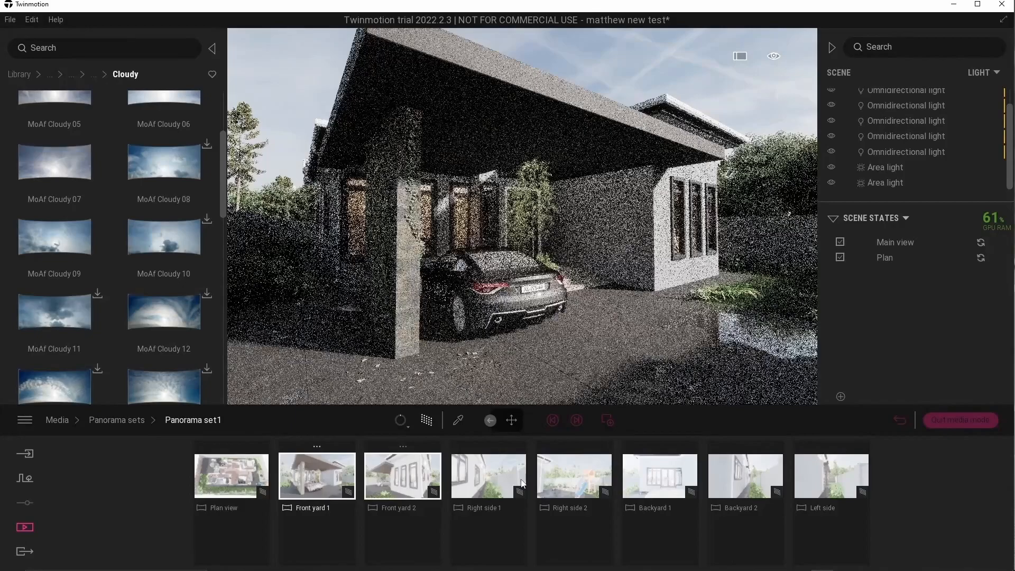
{"action": "left_click", "coordinate": [488, 476]}
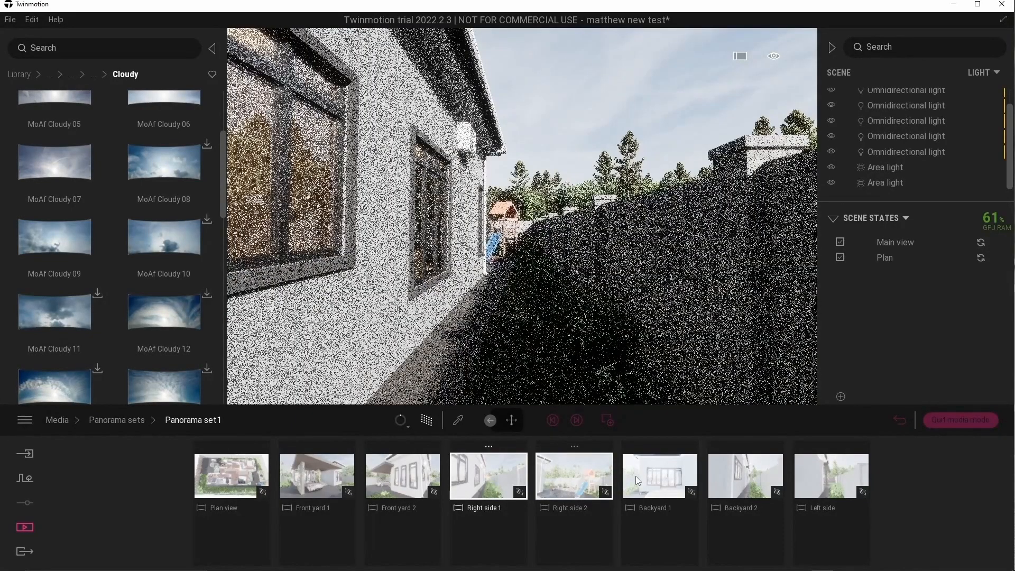
{"action": "left_click", "coordinate": [664, 479]}
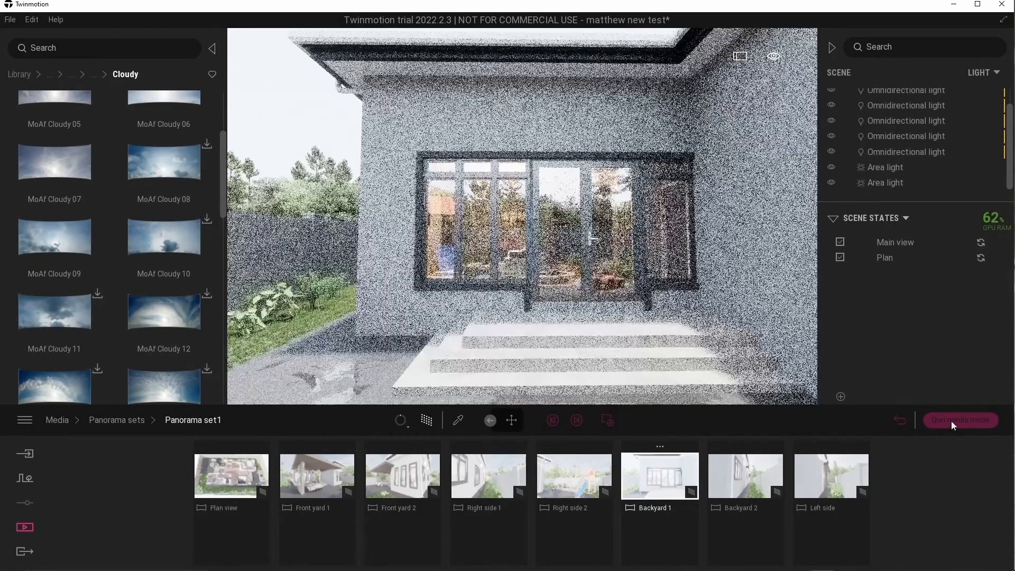
{"action": "left_click", "coordinate": [953, 422]}
- Apply MoAf Cloudy 07 as Backyard 1's sky and confirm it in path-traced view
{"action": "left_click", "coordinate": [330, 497]}
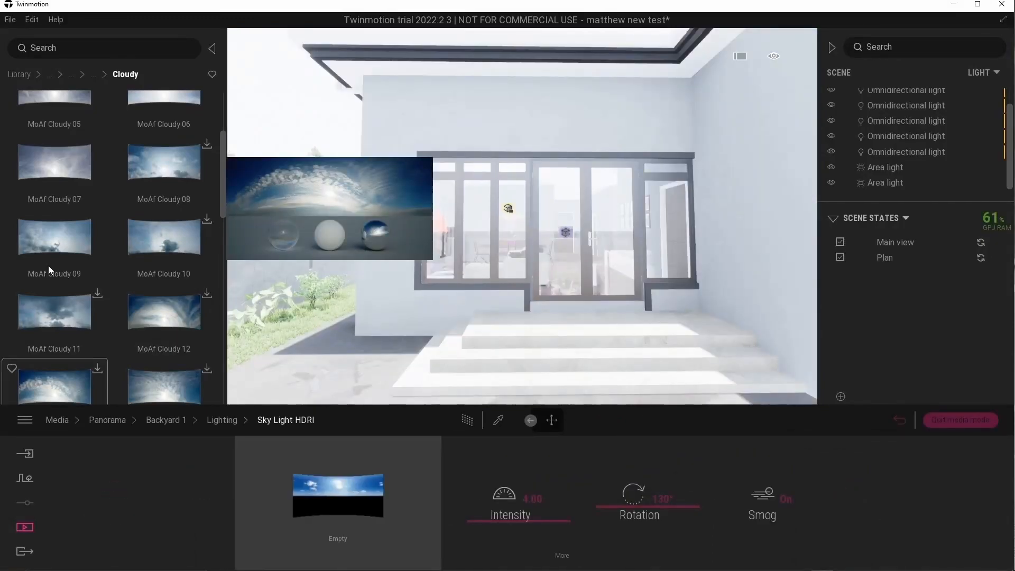
{"action": "left_click_drag", "start_coordinate": [49, 266], "coordinate": [329, 491]}
{"action": "left_click", "coordinate": [184, 425]}
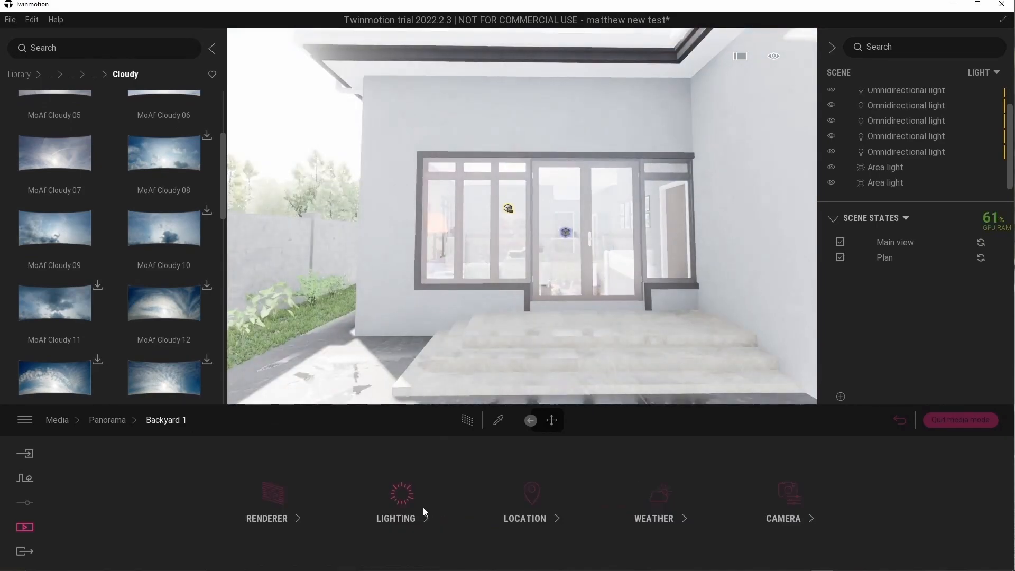
{"action": "left_click", "coordinate": [473, 424]}
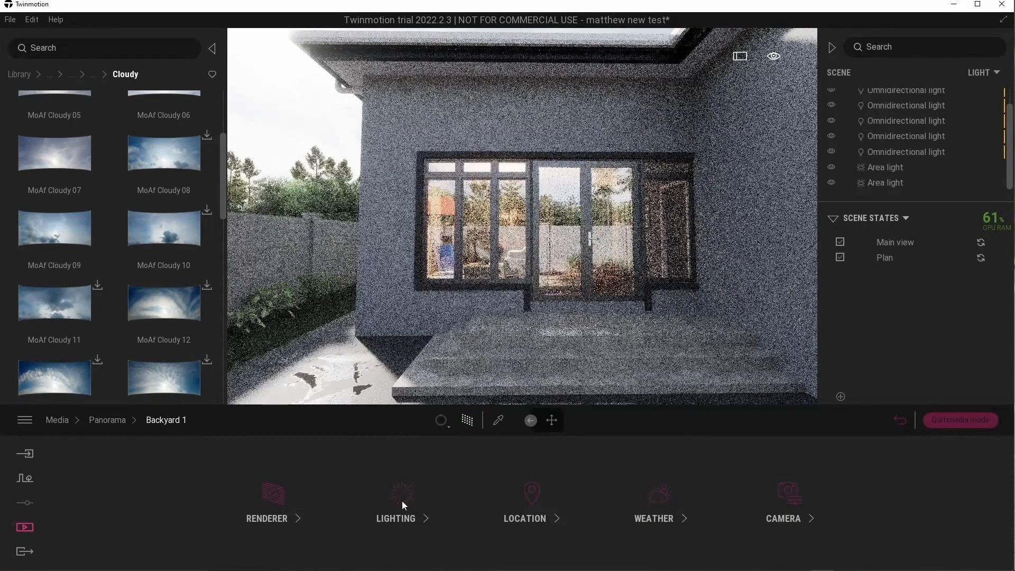
{"action": "left_click", "coordinate": [401, 500]}
{"action": "left_click", "coordinate": [253, 555]}
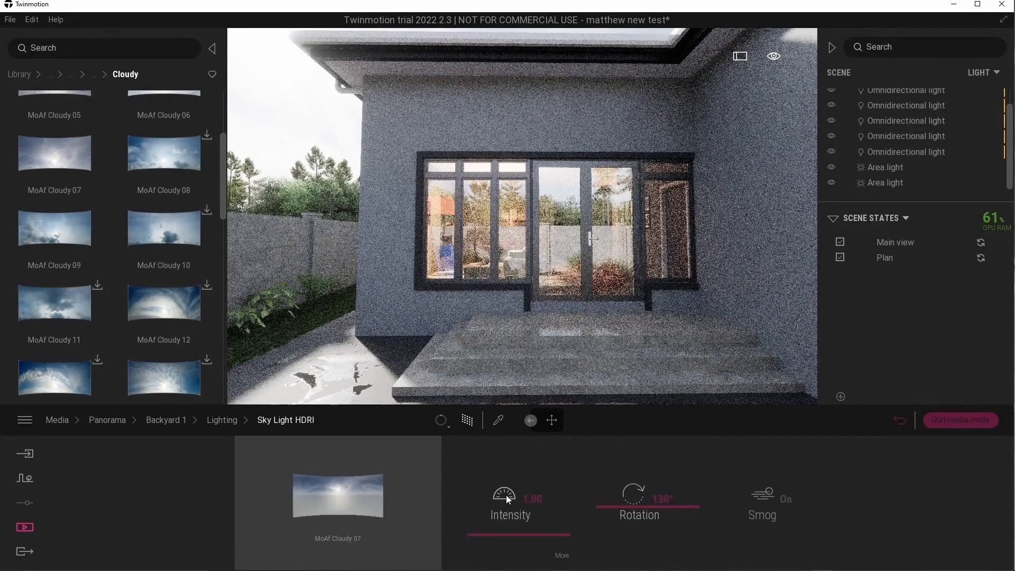
- Set preview quality to Low and look toward the backyard sky before returning to the list
{"action": "mouse_move", "coordinate": [440, 420]}
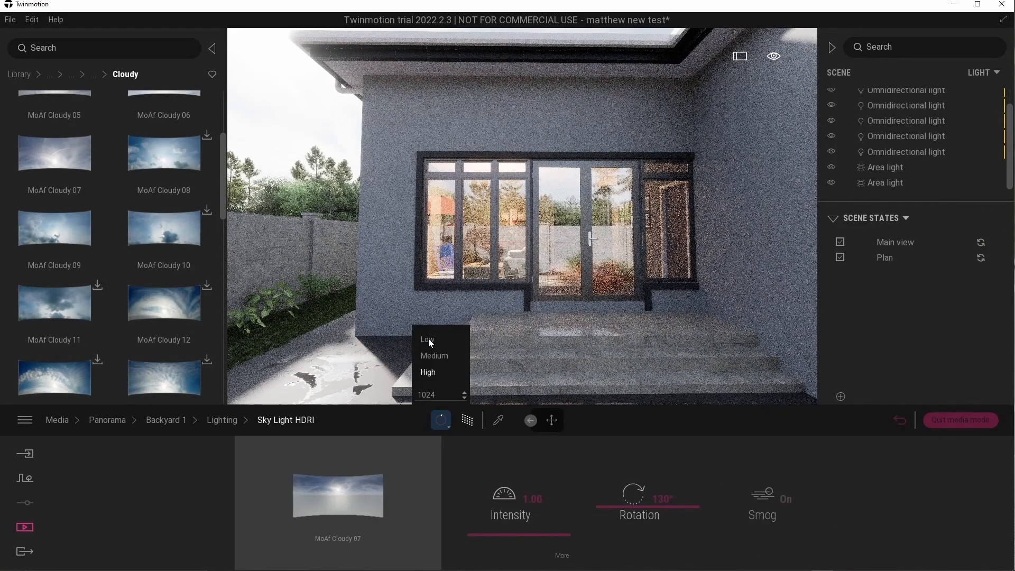
{"action": "left_click", "coordinate": [427, 340]}
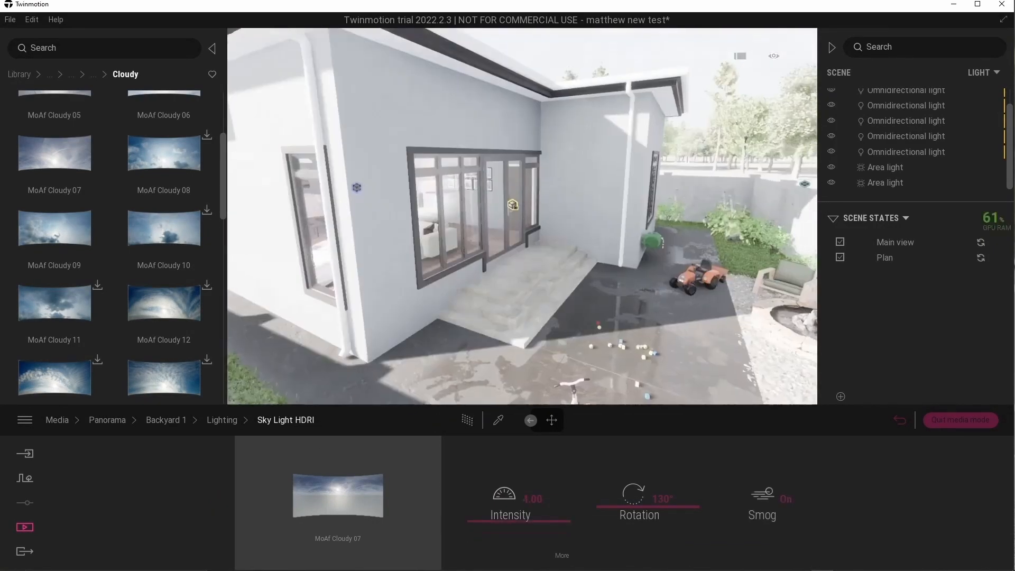
{"action": "right_click_drag", "start_coordinate": [522, 216], "coordinate": [385, 238]}
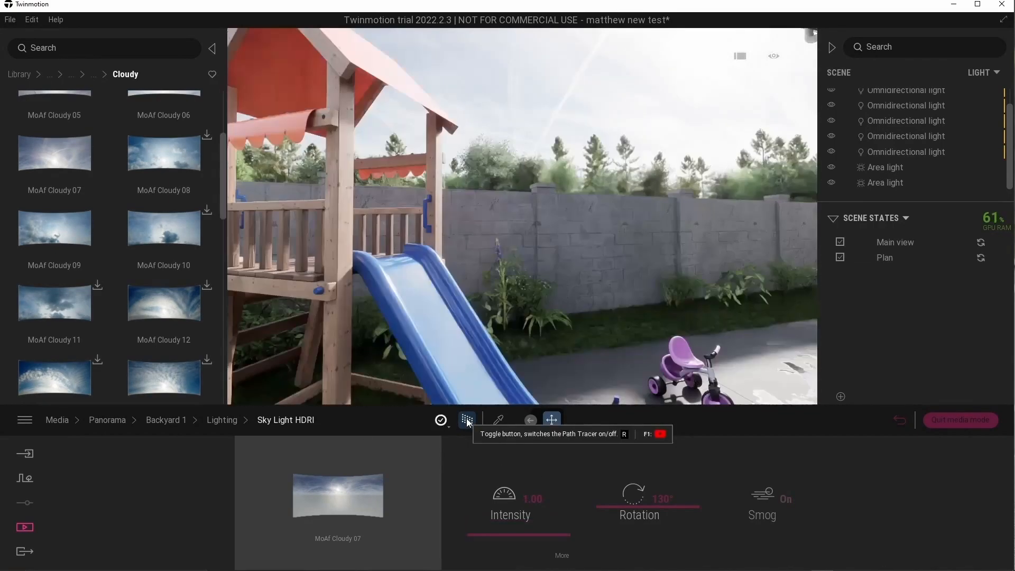
{"action": "left_click", "coordinate": [107, 420]}
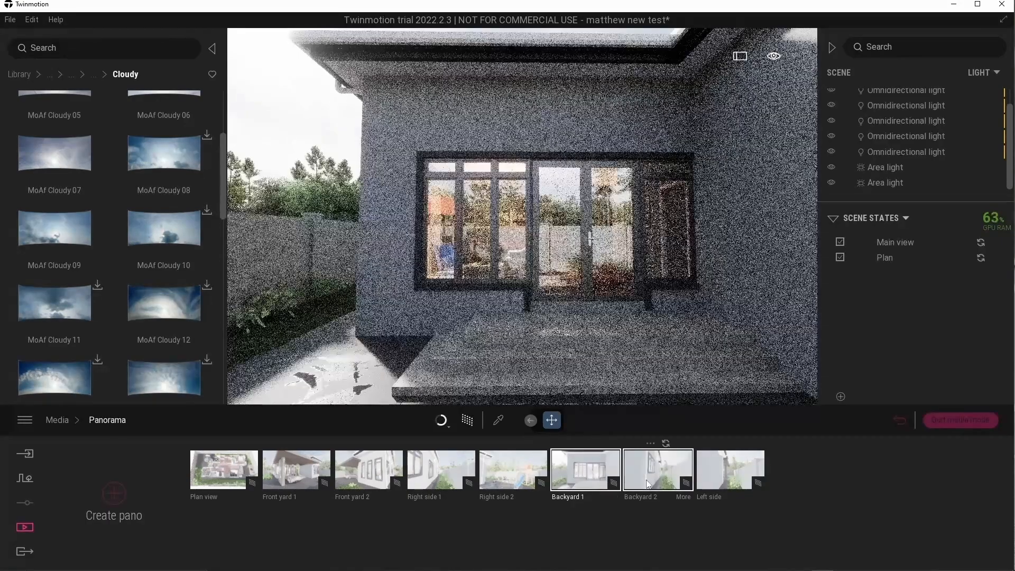
- Preview Backyard 2 and Plan view, then review Front yard 2 and Backyard 1 in Panorama set1
{"action": "left_click", "coordinate": [648, 483]}
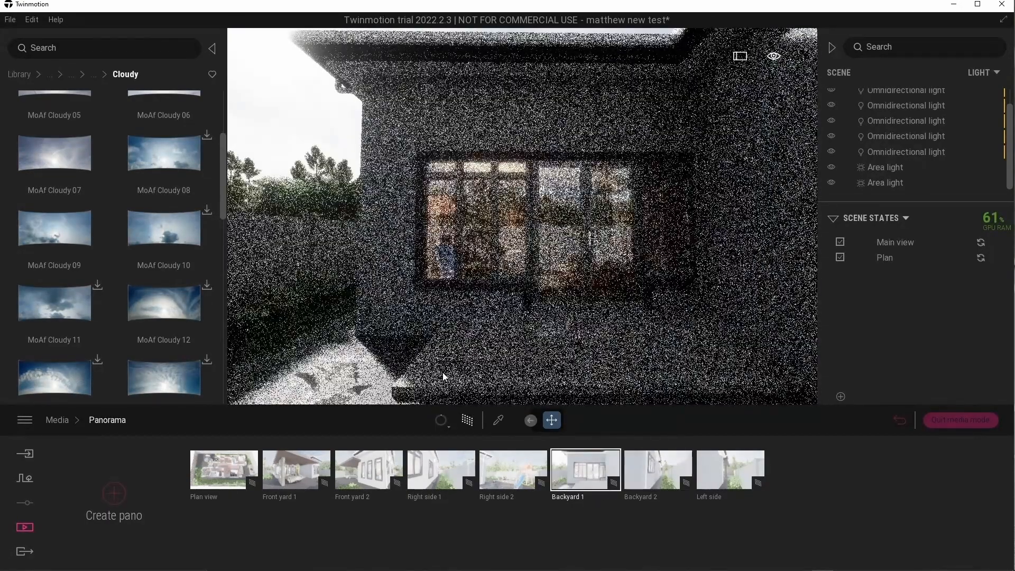
{"action": "left_click", "coordinate": [223, 470]}
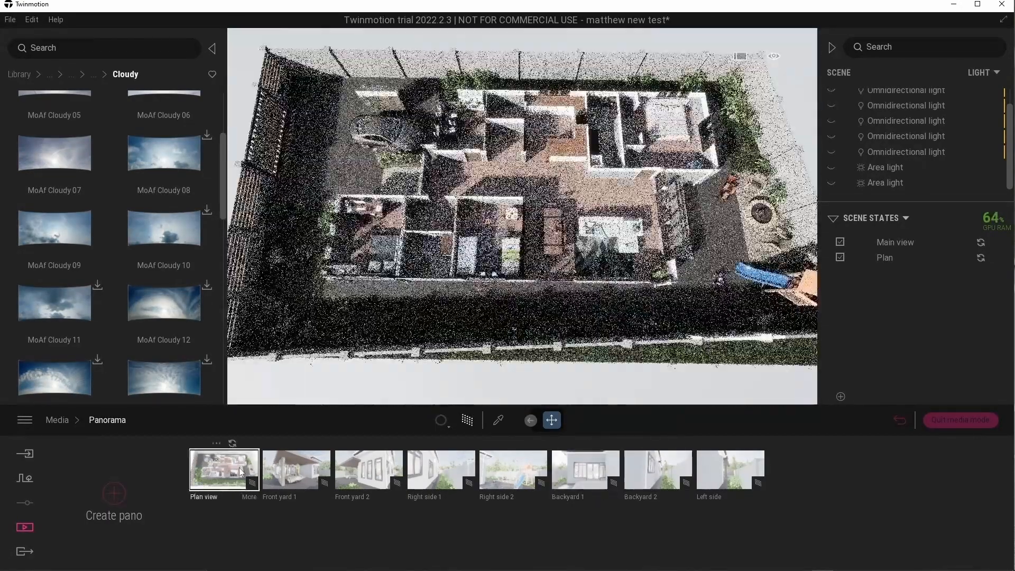
{"action": "left_click", "coordinate": [942, 424]}
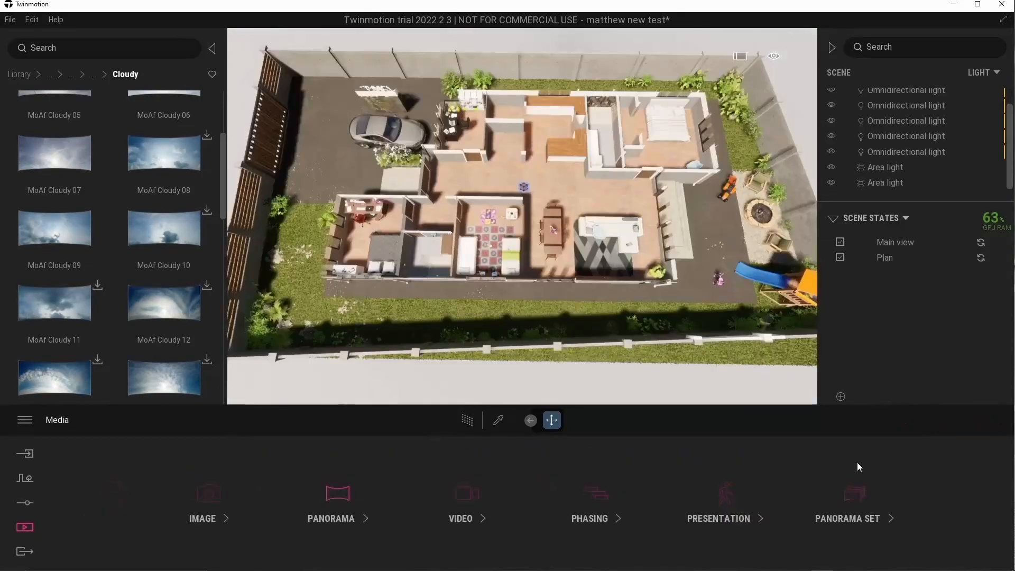
{"action": "left_click", "coordinate": [863, 499]}
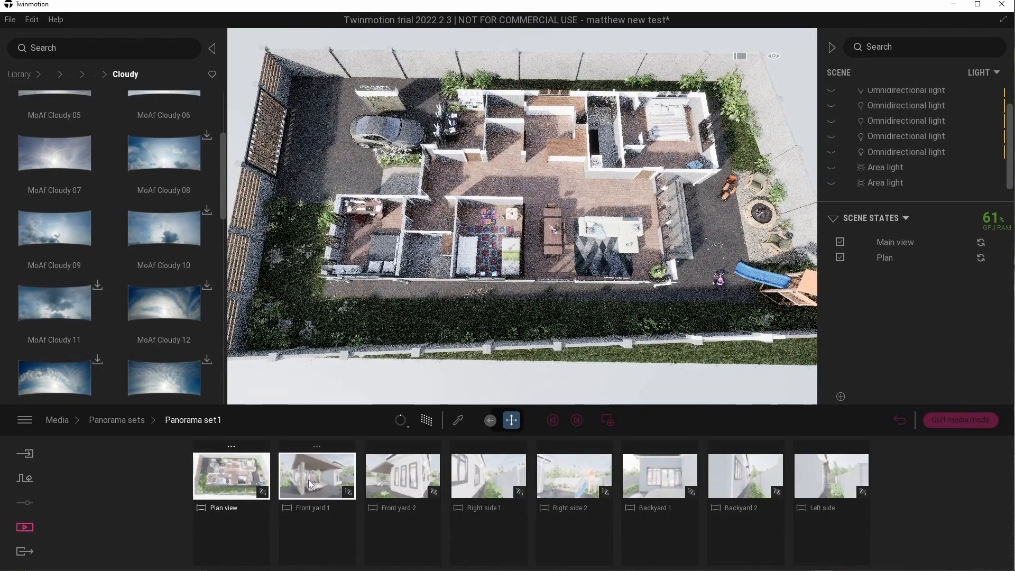
{"action": "left_click", "coordinate": [402, 478]}
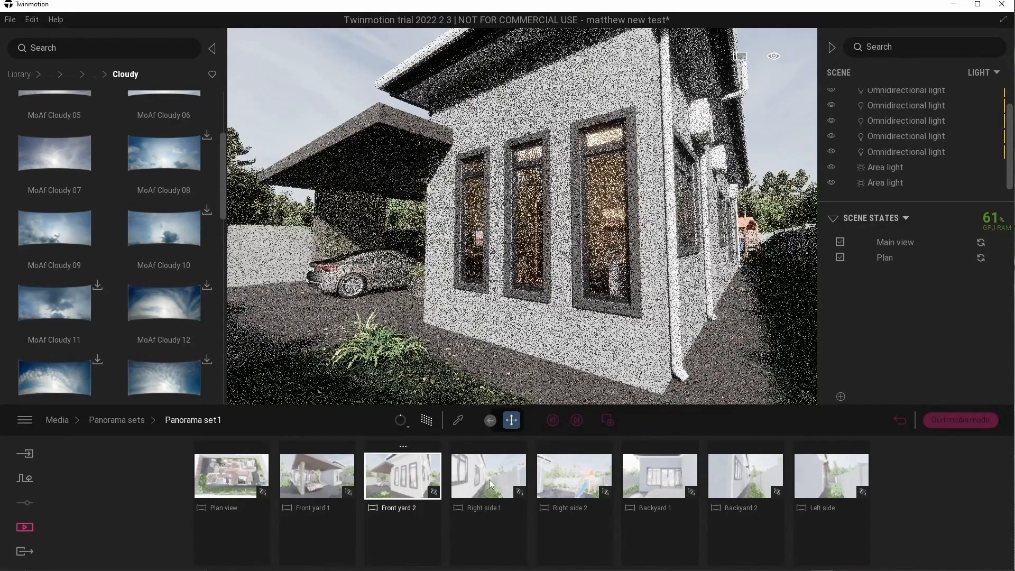
{"action": "left_click", "coordinate": [660, 479]}
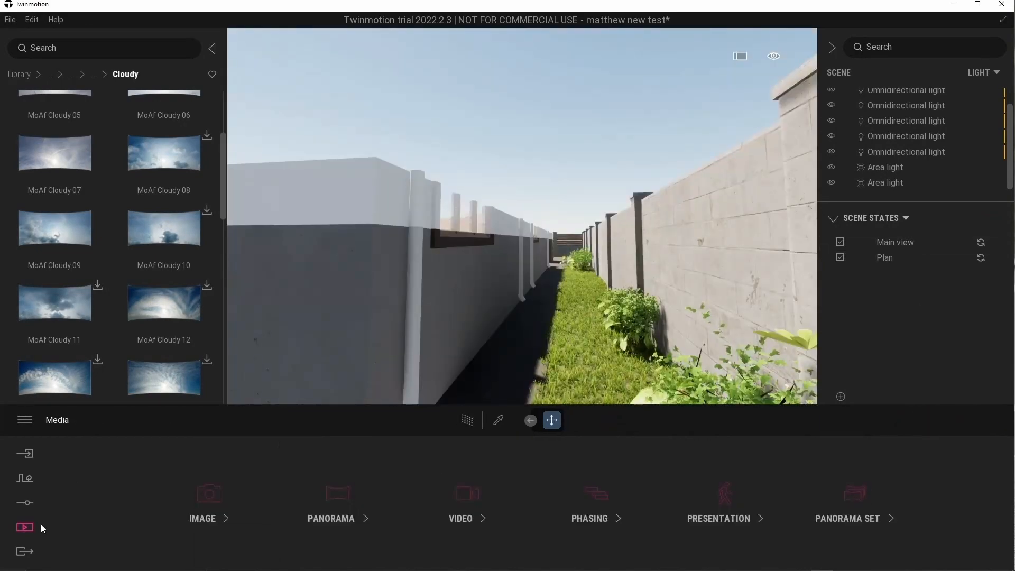
- Save the Twinmotion project
{"action": "left_click", "coordinate": [24, 551]}
{"action": "left_click", "coordinate": [10, 20]}
{"action": "left_click", "coordinate": [40, 113]}
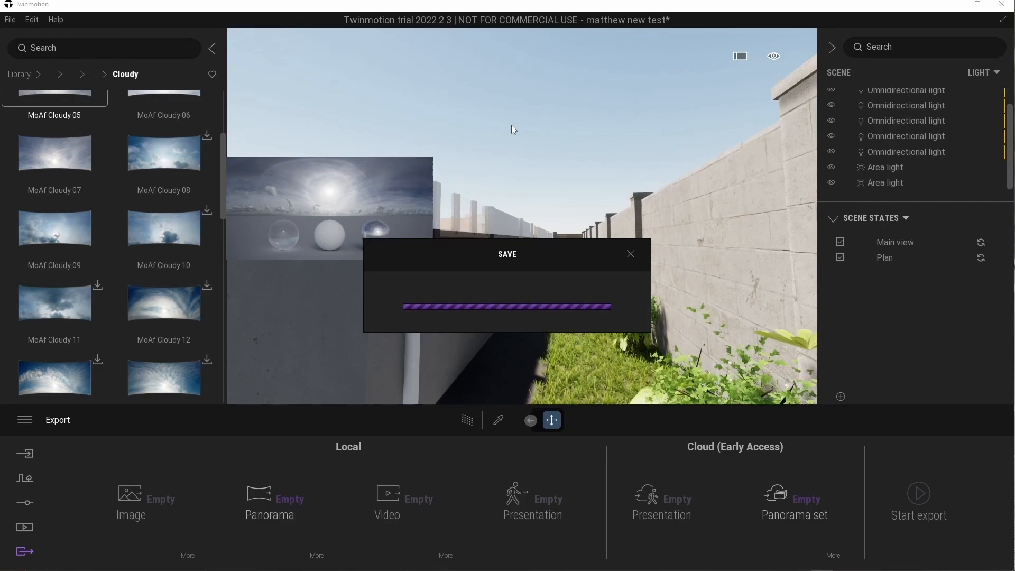
- Review the Path Tracer sample settings in Preferences and confirm
{"action": "left_click", "coordinate": [32, 20]}
{"action": "left_click", "coordinate": [39, 125]}
{"action": "left_click", "coordinate": [372, 223]}
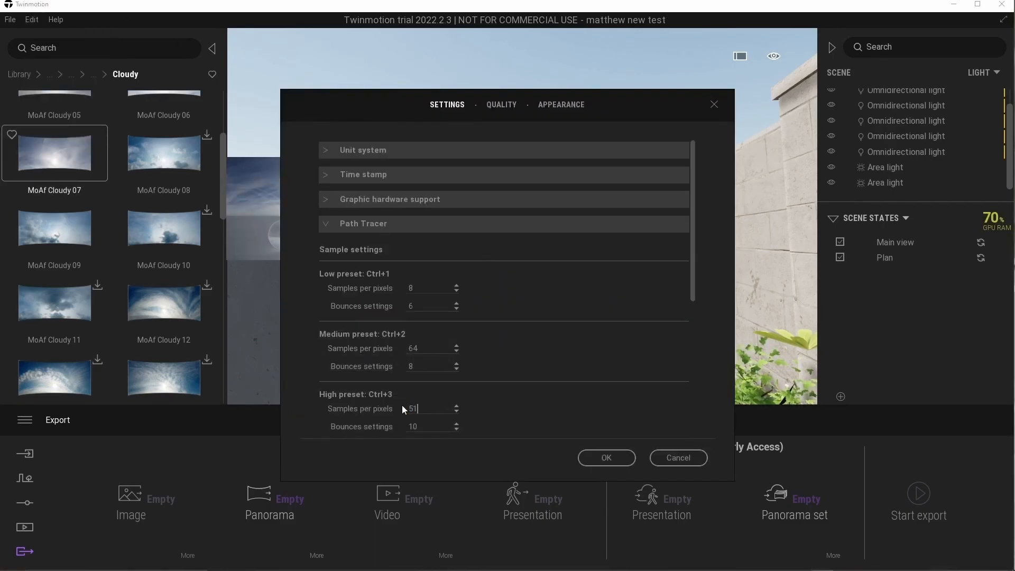
{"action": "left_click", "coordinate": [607, 457]}
- Choose Panorama set1 for export and start the export
{"action": "left_click", "coordinate": [794, 502]}
{"action": "left_click", "coordinate": [415, 184]}
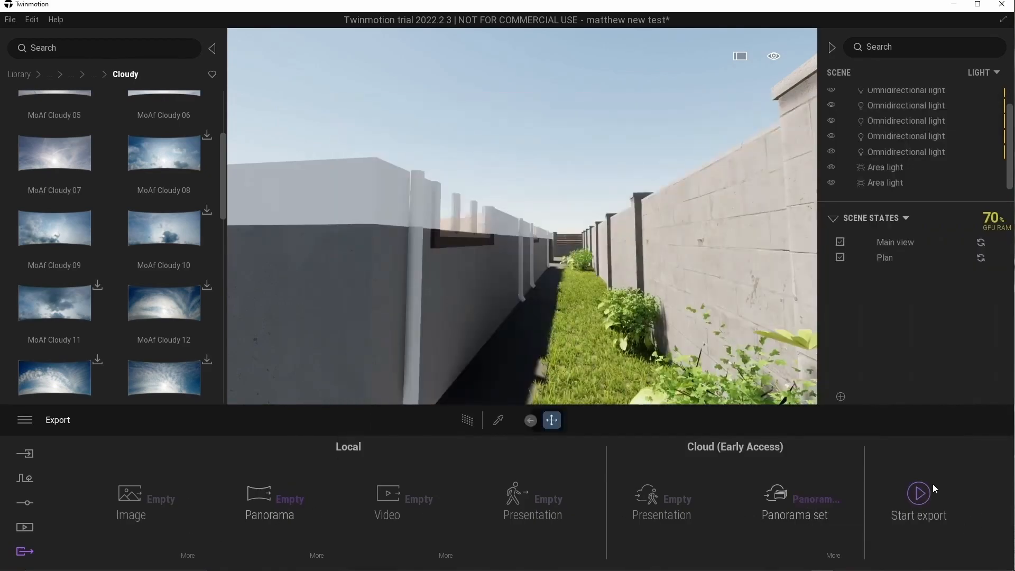
{"action": "left_click", "coordinate": [919, 493]}
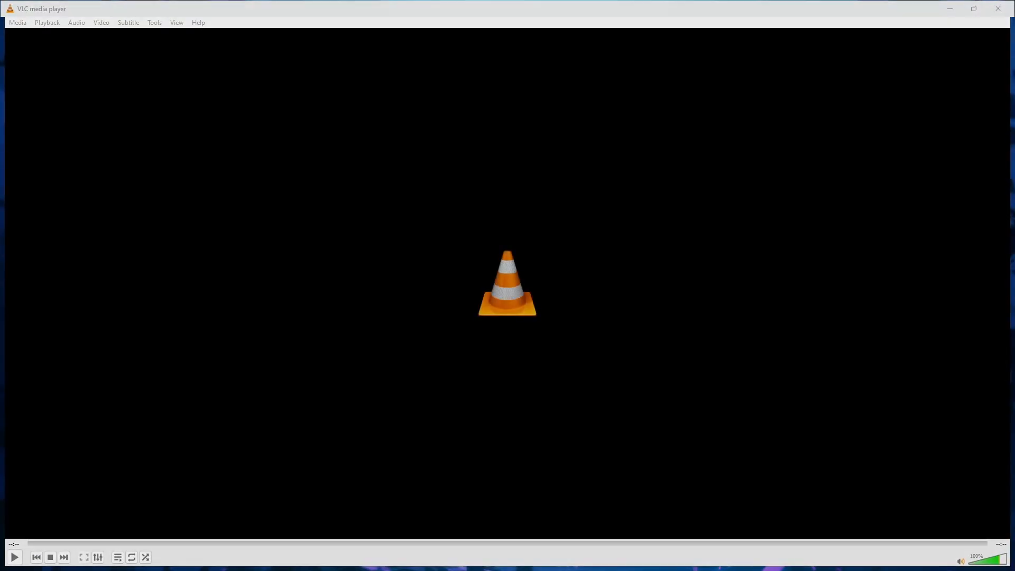